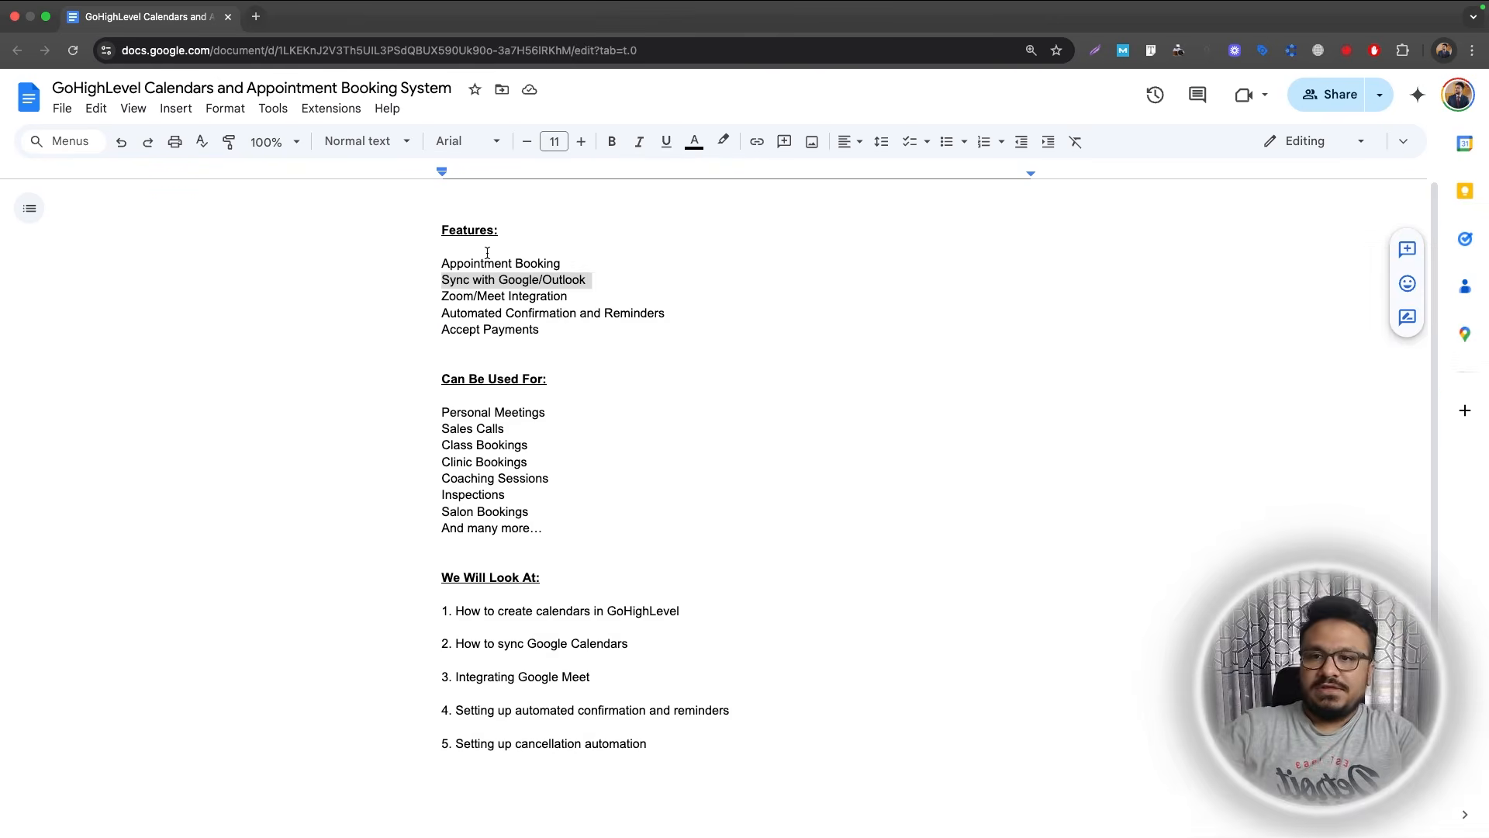
Highlight the outline's features: Appointment Booking, Google sync, Zoom integration and automated confirmations.
{"action": "left_click", "coordinate": [487, 254]}
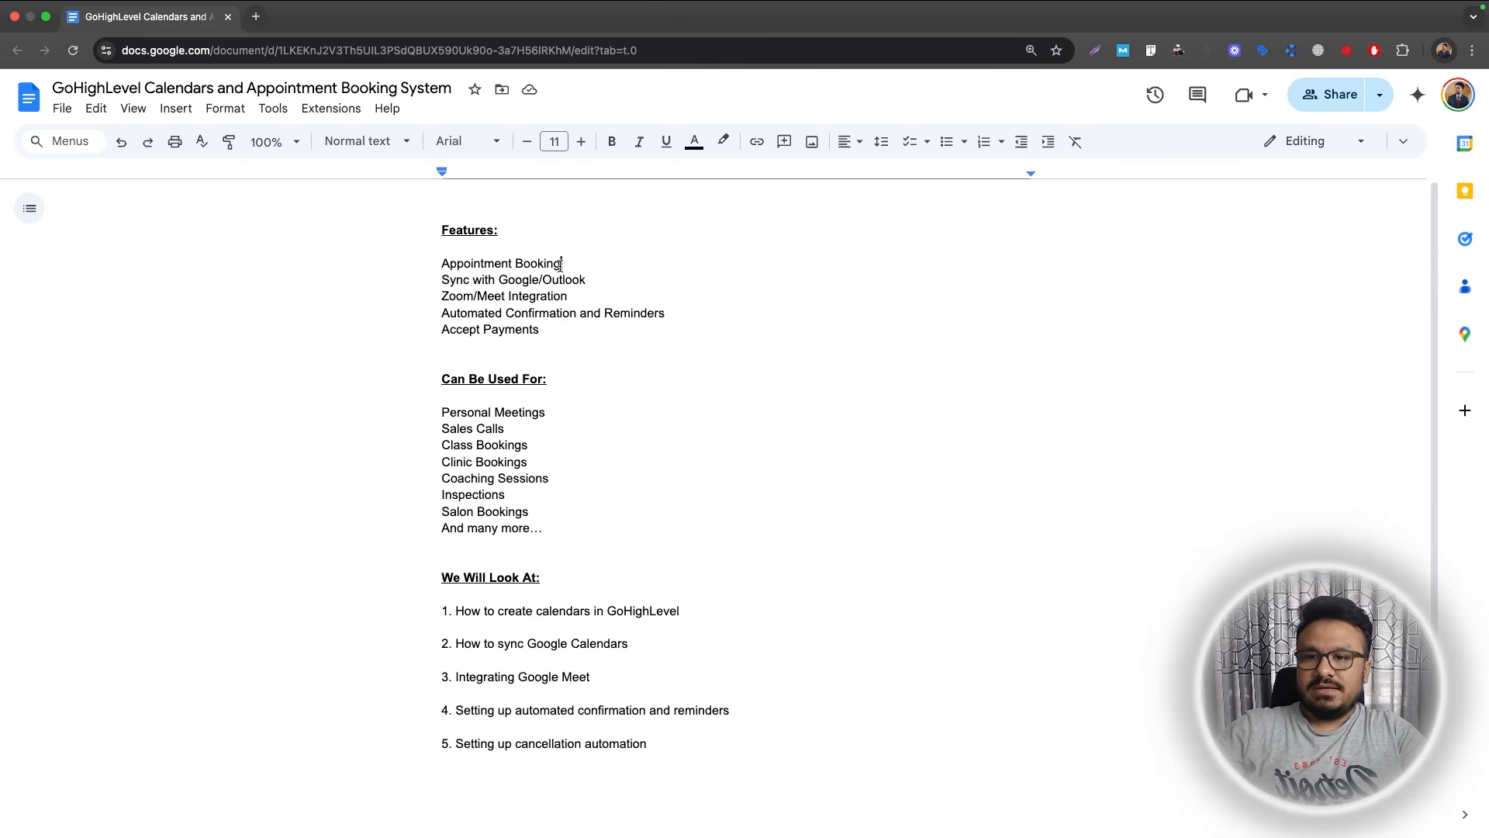
{"action": "left_click_drag", "start_coordinate": [560, 264], "coordinate": [400, 265]}
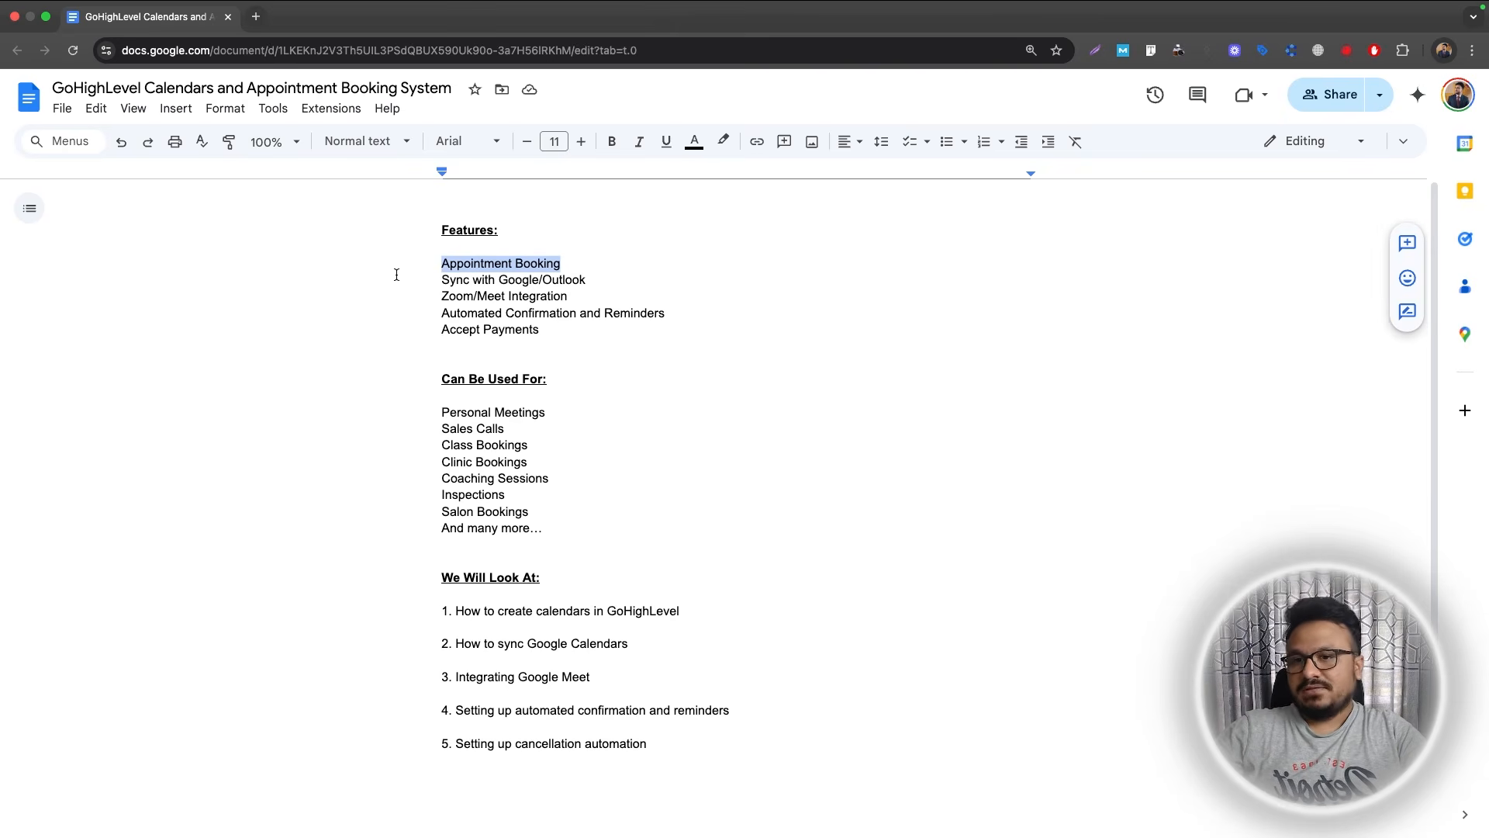
{"action": "left_click", "coordinate": [423, 281]}
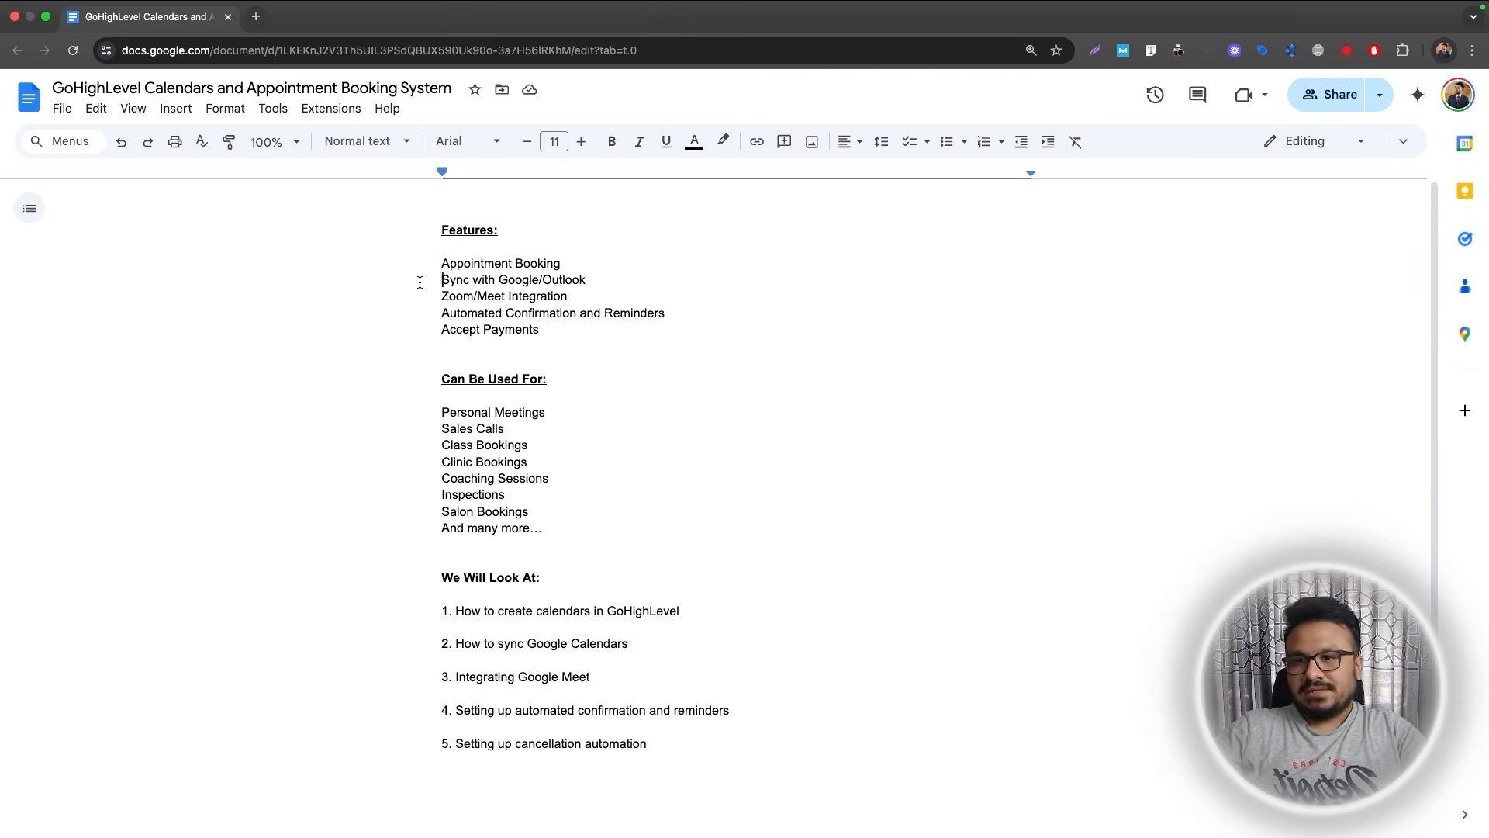
{"action": "left_click_drag", "start_coordinate": [498, 281], "coordinate": [539, 281]}
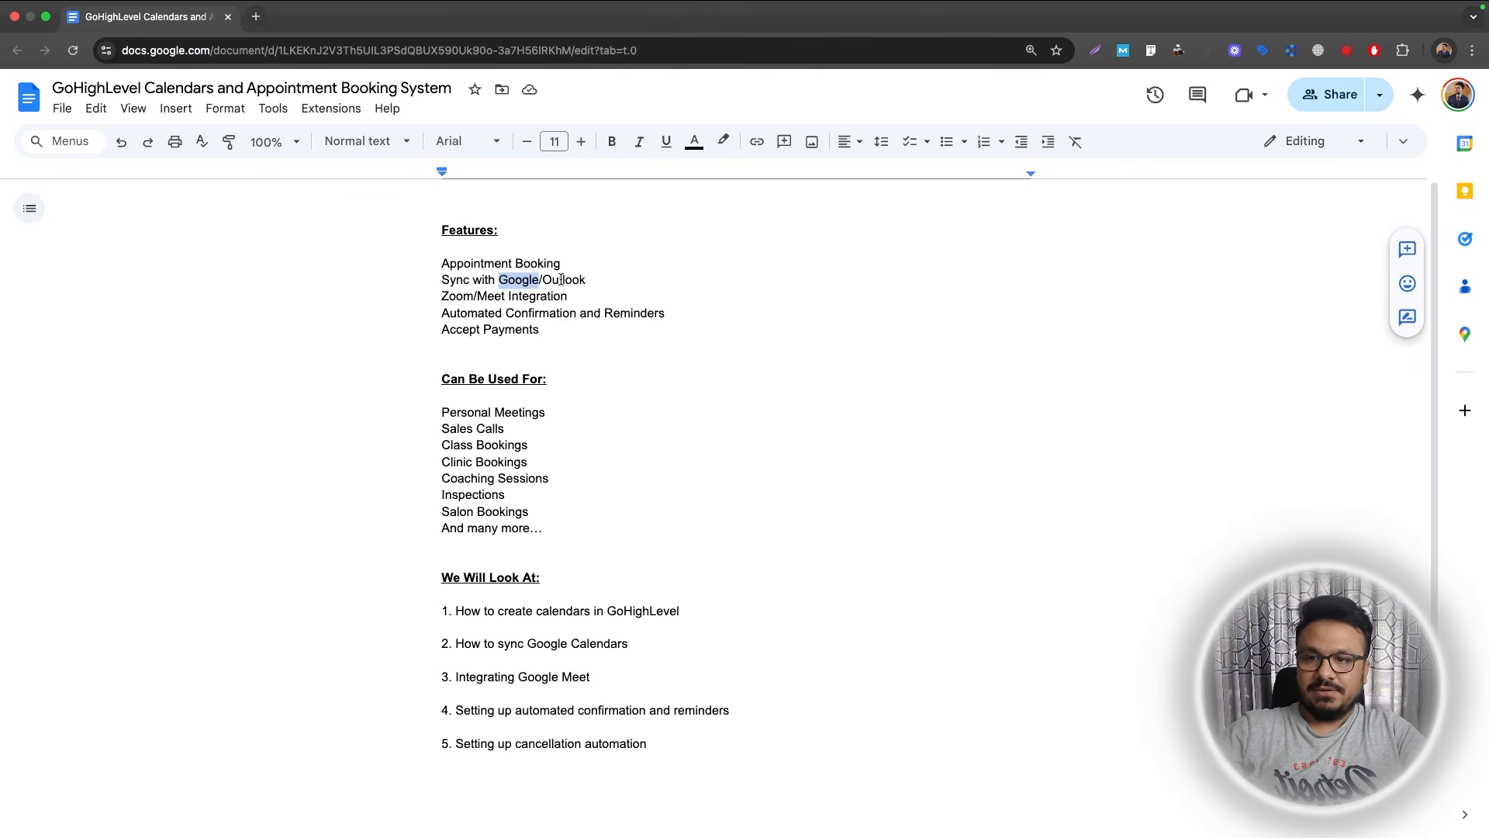
{"action": "left_click_drag", "start_coordinate": [438, 295], "coordinate": [492, 298]}
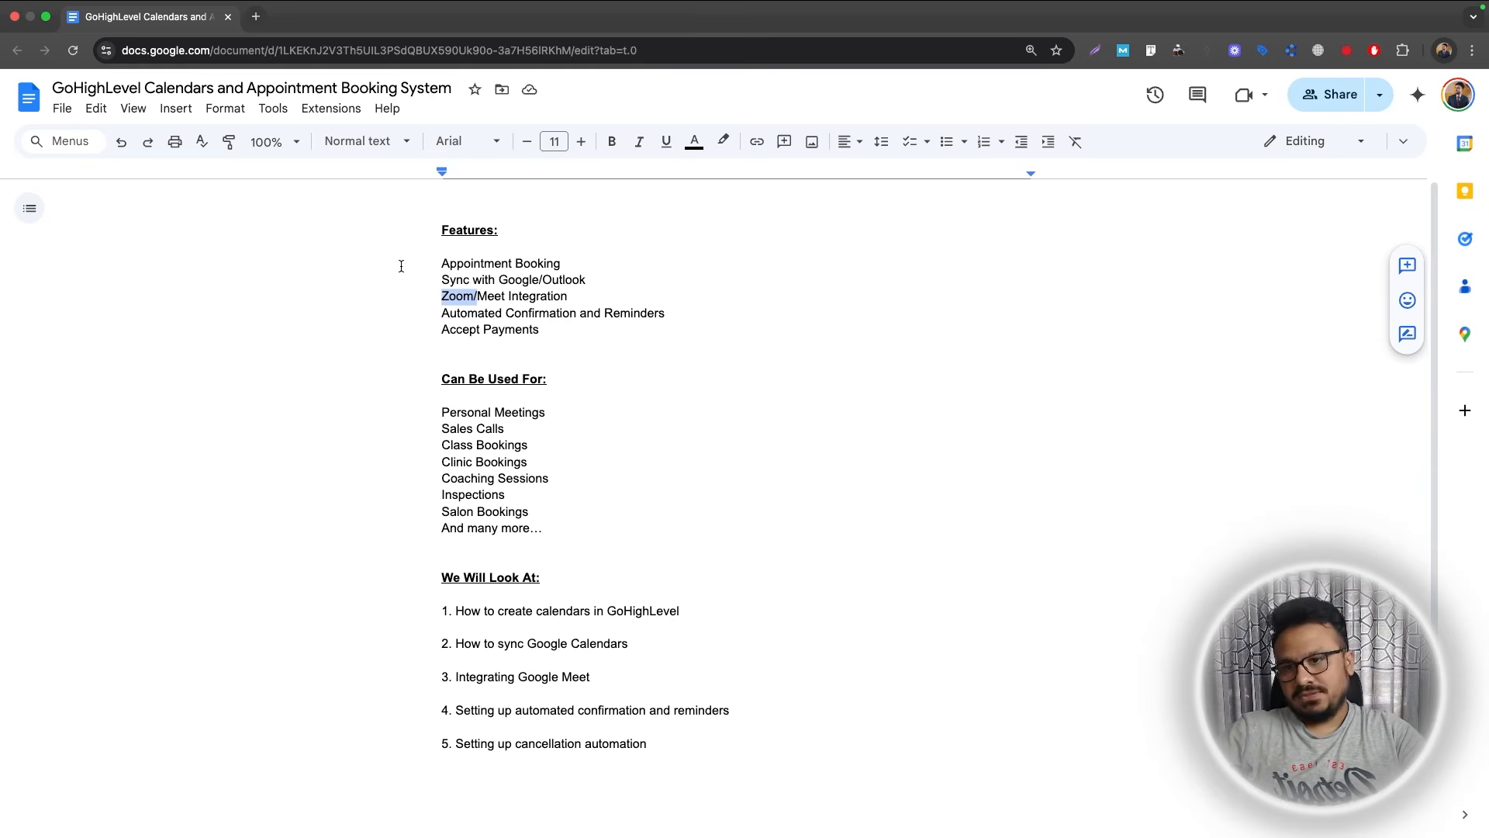
{"action": "left_click_drag", "start_coordinate": [442, 314], "coordinate": [487, 314]}
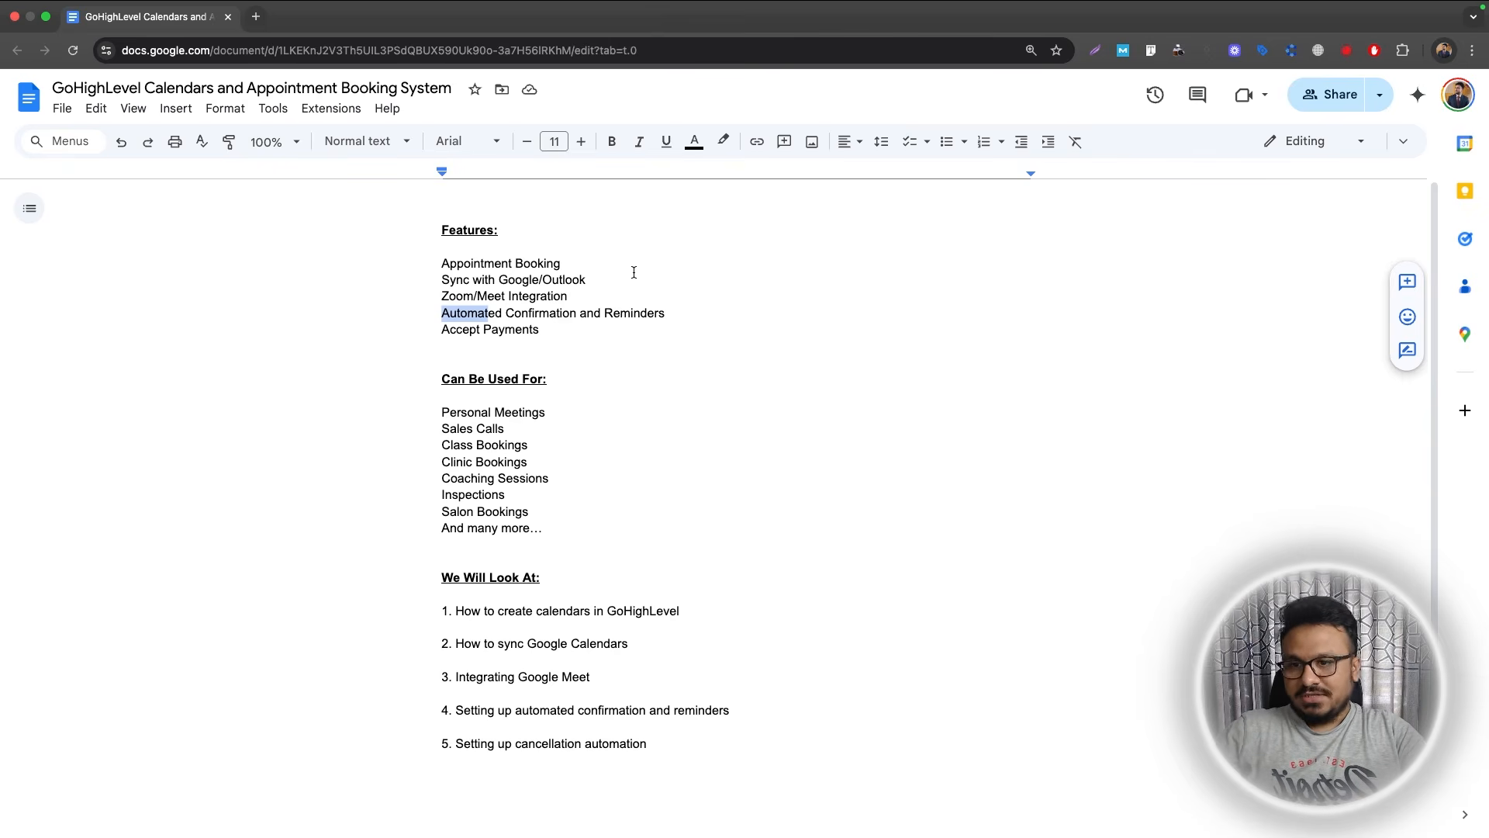
{"action": "left_click_drag", "start_coordinate": [442, 330], "coordinate": [420, 269]}
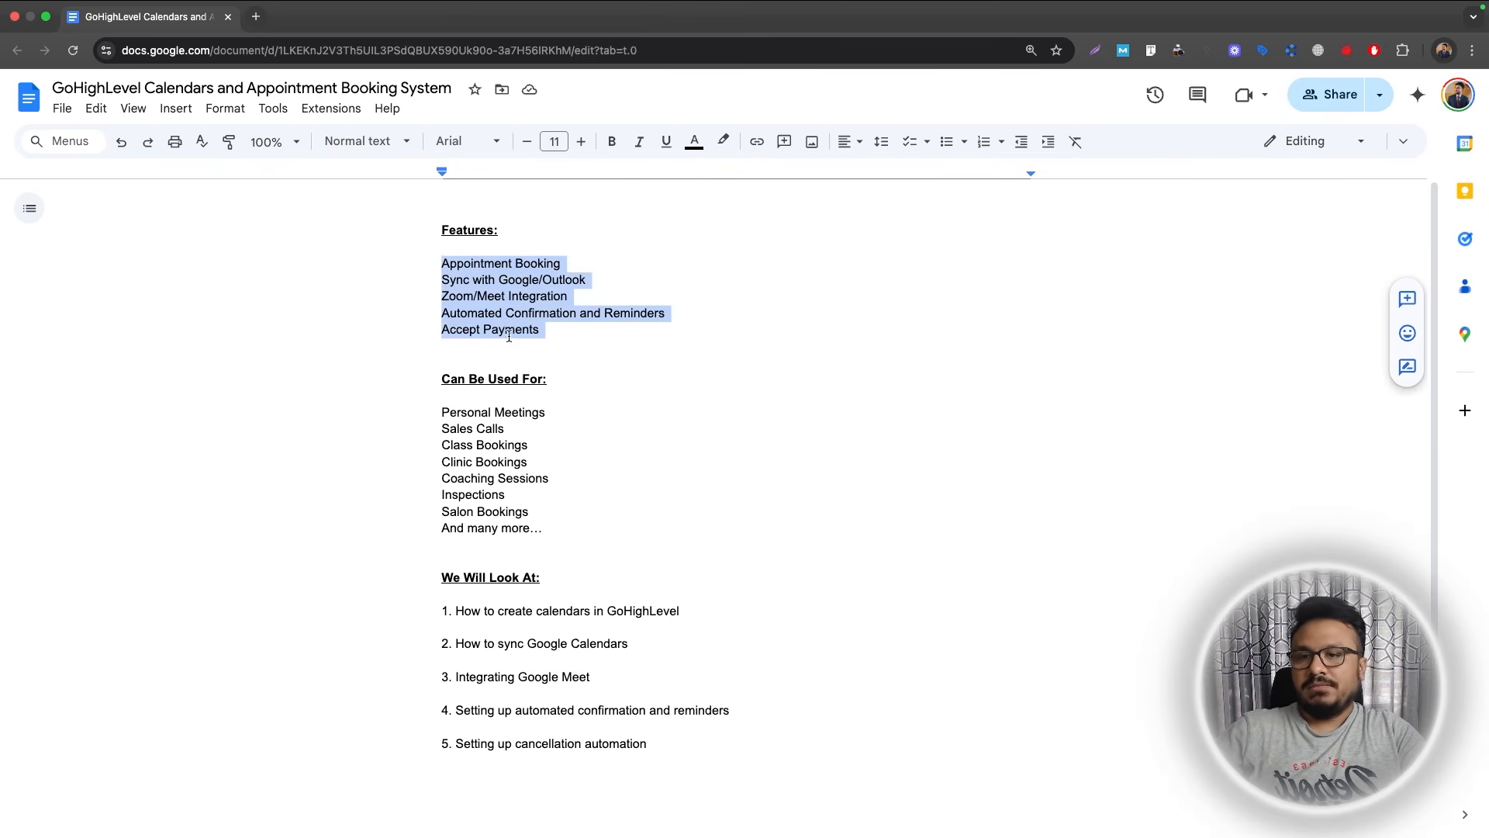
Highlight the use cases, from Sales Calls through Personal Meetings to Inspections.
{"action": "scroll", "coordinate": [508, 349], "scroll_direction": "down", "scroll_amount": 3}
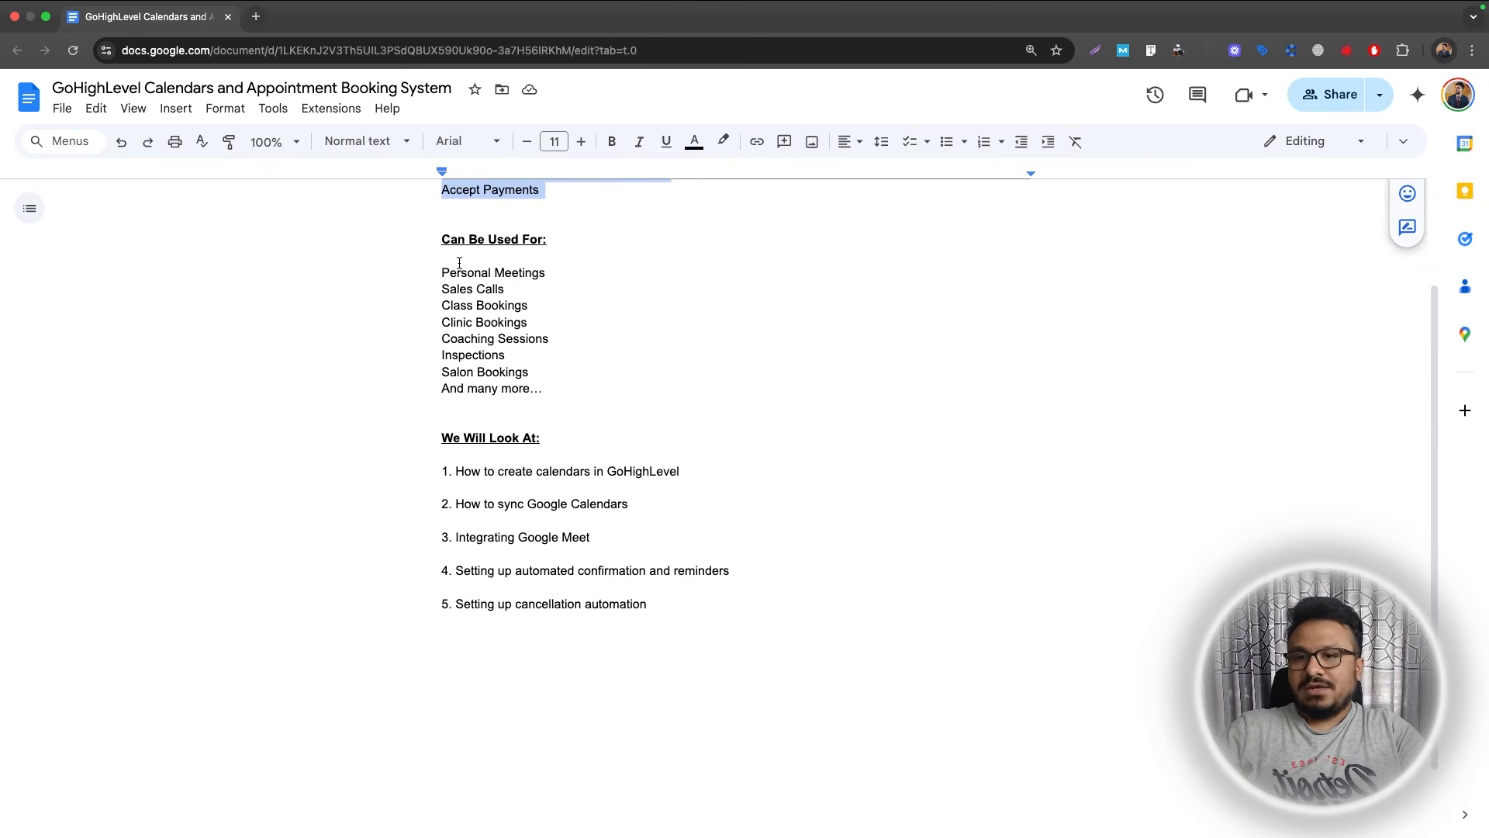
{"action": "mouse_move", "coordinate": [441, 272]}
{"action": "left_mouse_down"}
{"action": "mouse_move", "coordinate": [545, 278]}
{"action": "mouse_move", "coordinate": [449, 290]}
{"action": "left_mouse_up"}
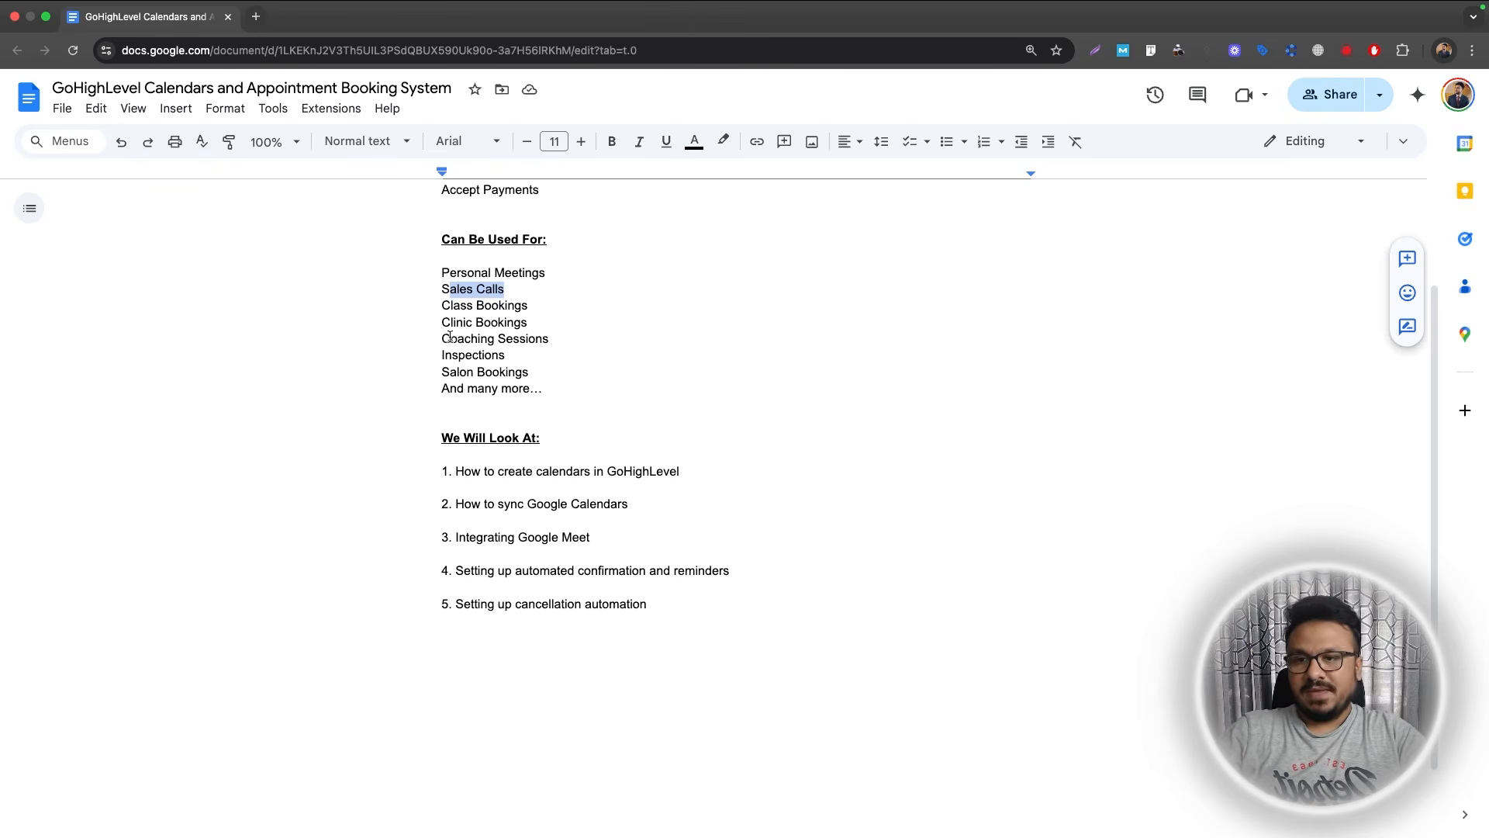
{"action": "left_click", "coordinate": [441, 338]}
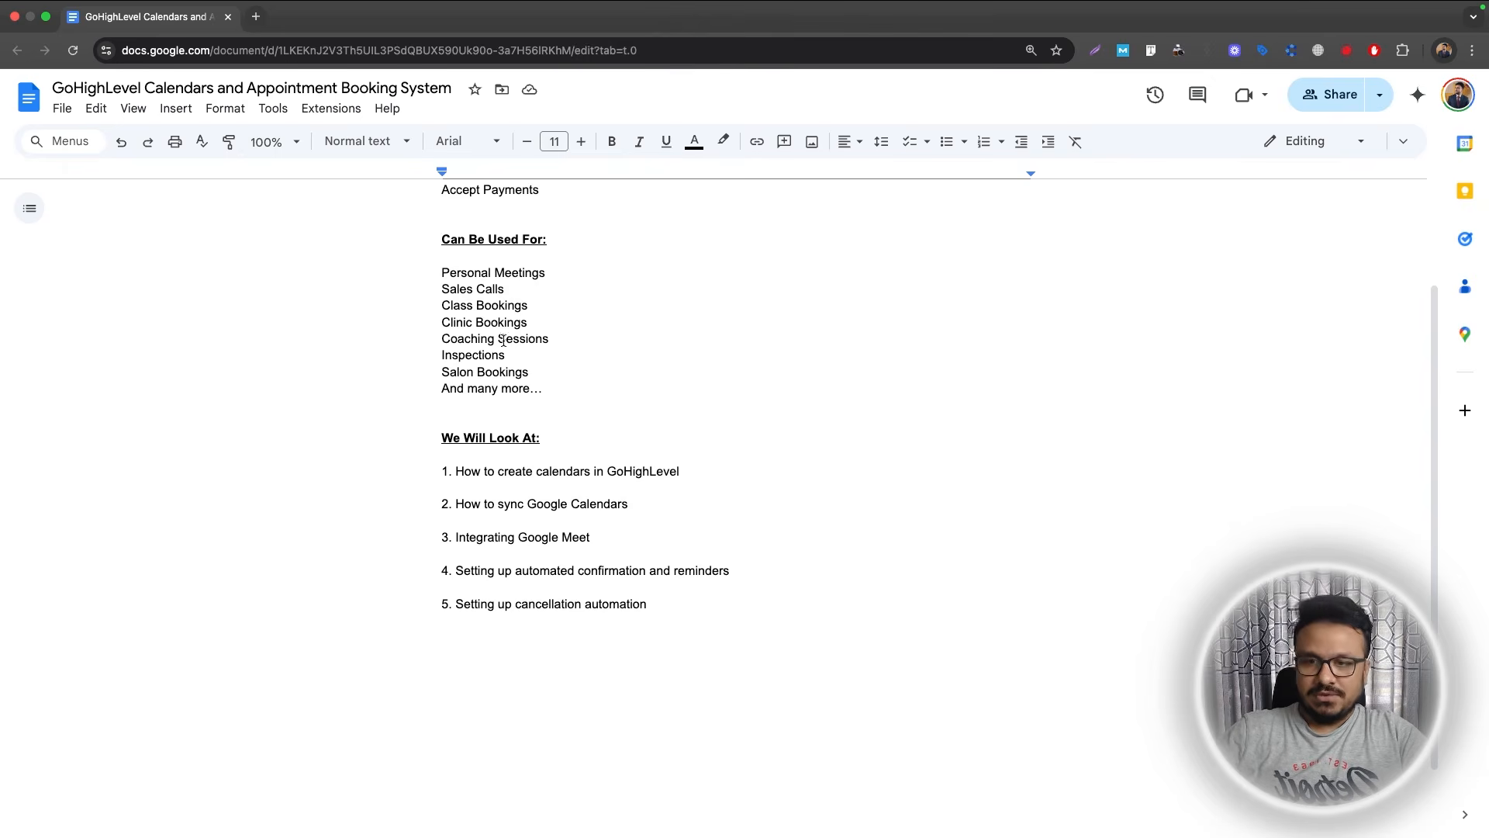
{"action": "left_click_drag", "start_coordinate": [433, 266], "coordinate": [504, 358]}
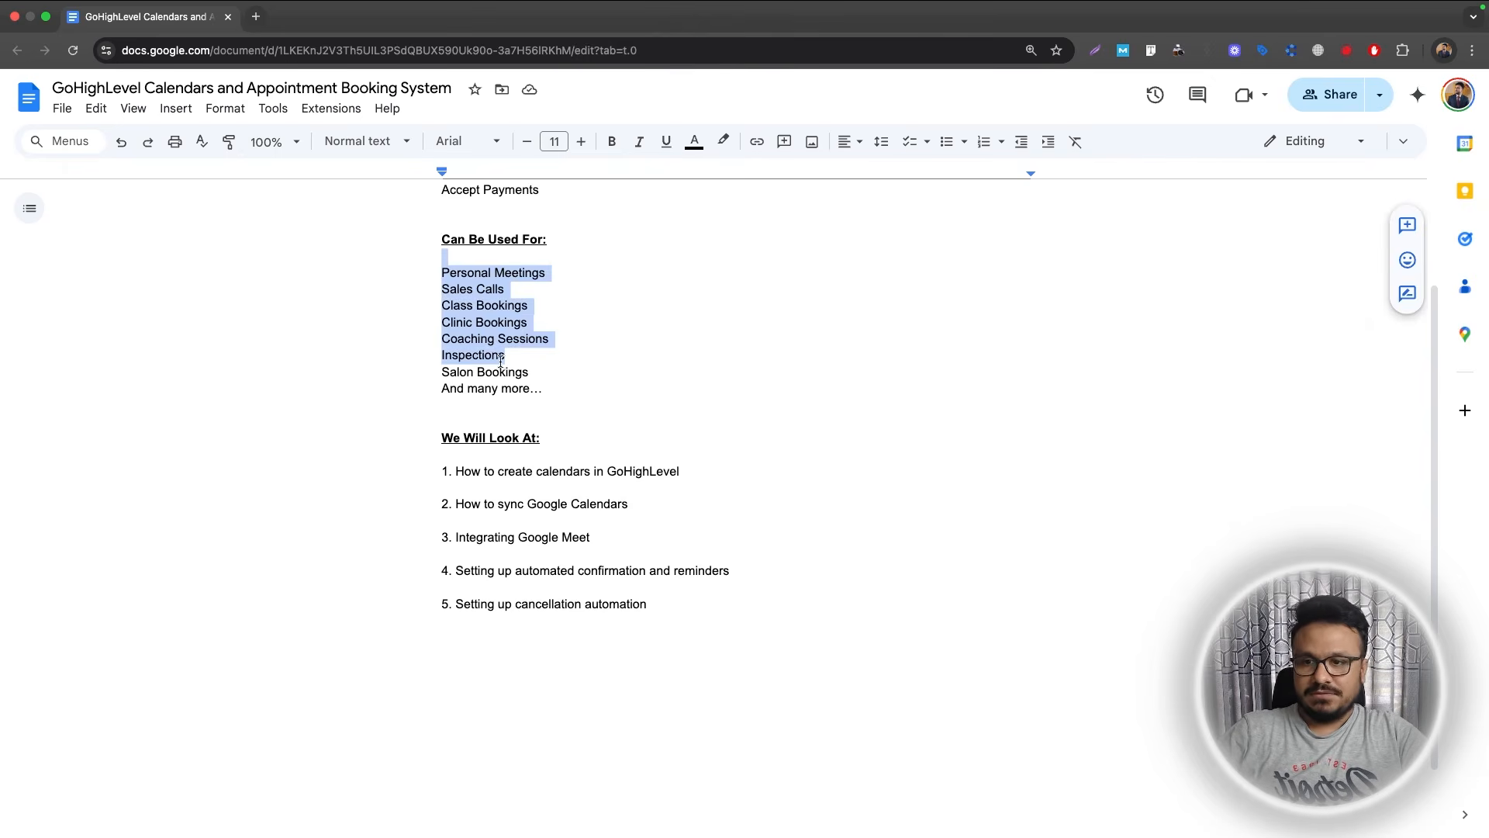
{"action": "left_click", "coordinate": [466, 435]}
Highlight the We Will Look At topics: creating calendars, Google Calendar sync, Google Meet, reminders.
{"action": "scroll", "coordinate": [466, 436], "scroll_direction": "down", "scroll_amount": 2}
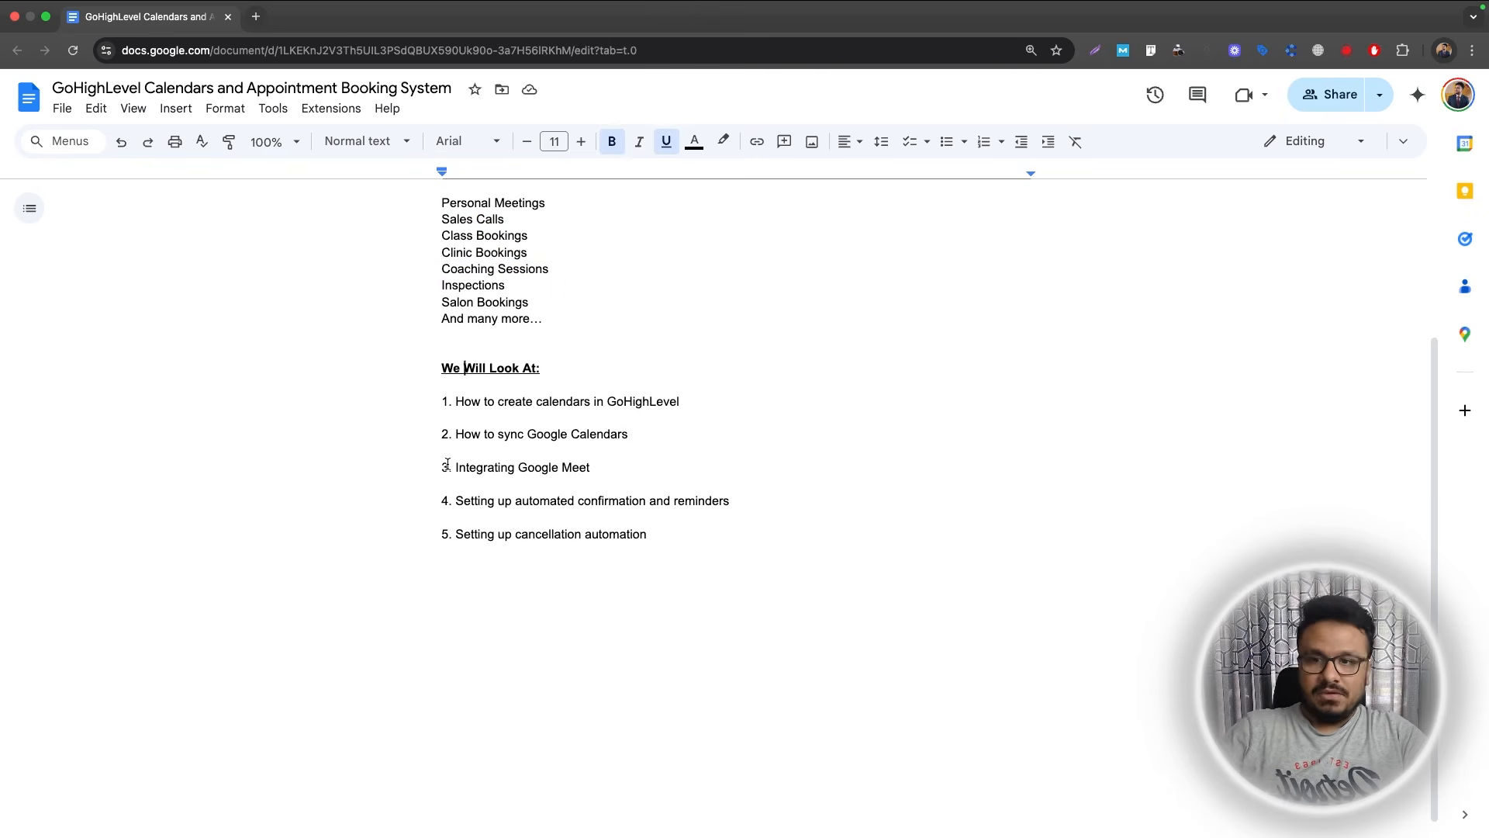
{"action": "left_click_drag", "start_coordinate": [456, 404], "coordinate": [681, 401]}
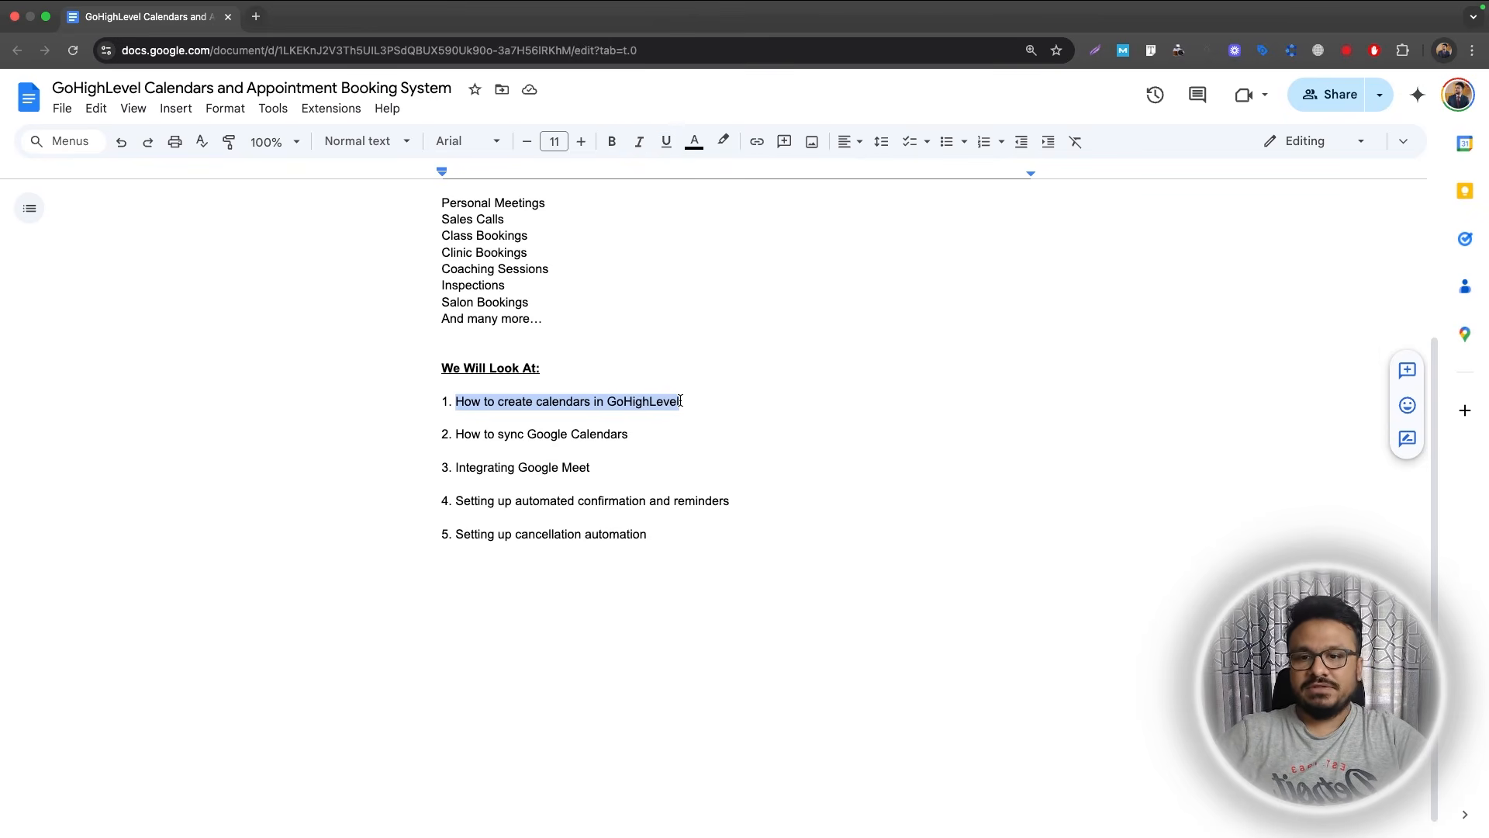
{"action": "left_click_drag", "start_coordinate": [632, 435], "coordinate": [416, 431]}
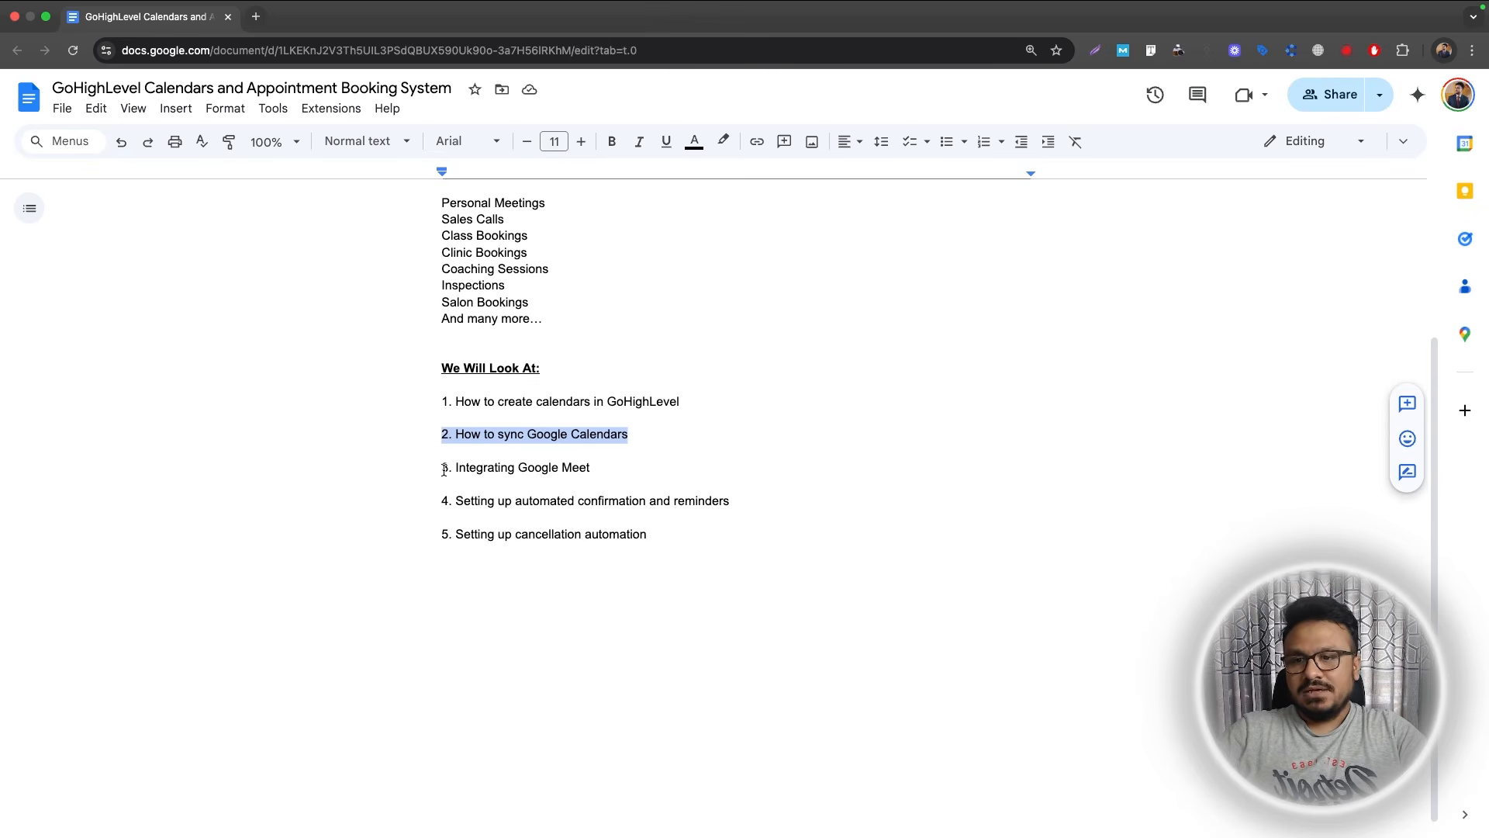
{"action": "left_click_drag", "start_coordinate": [444, 471], "coordinate": [593, 470]}
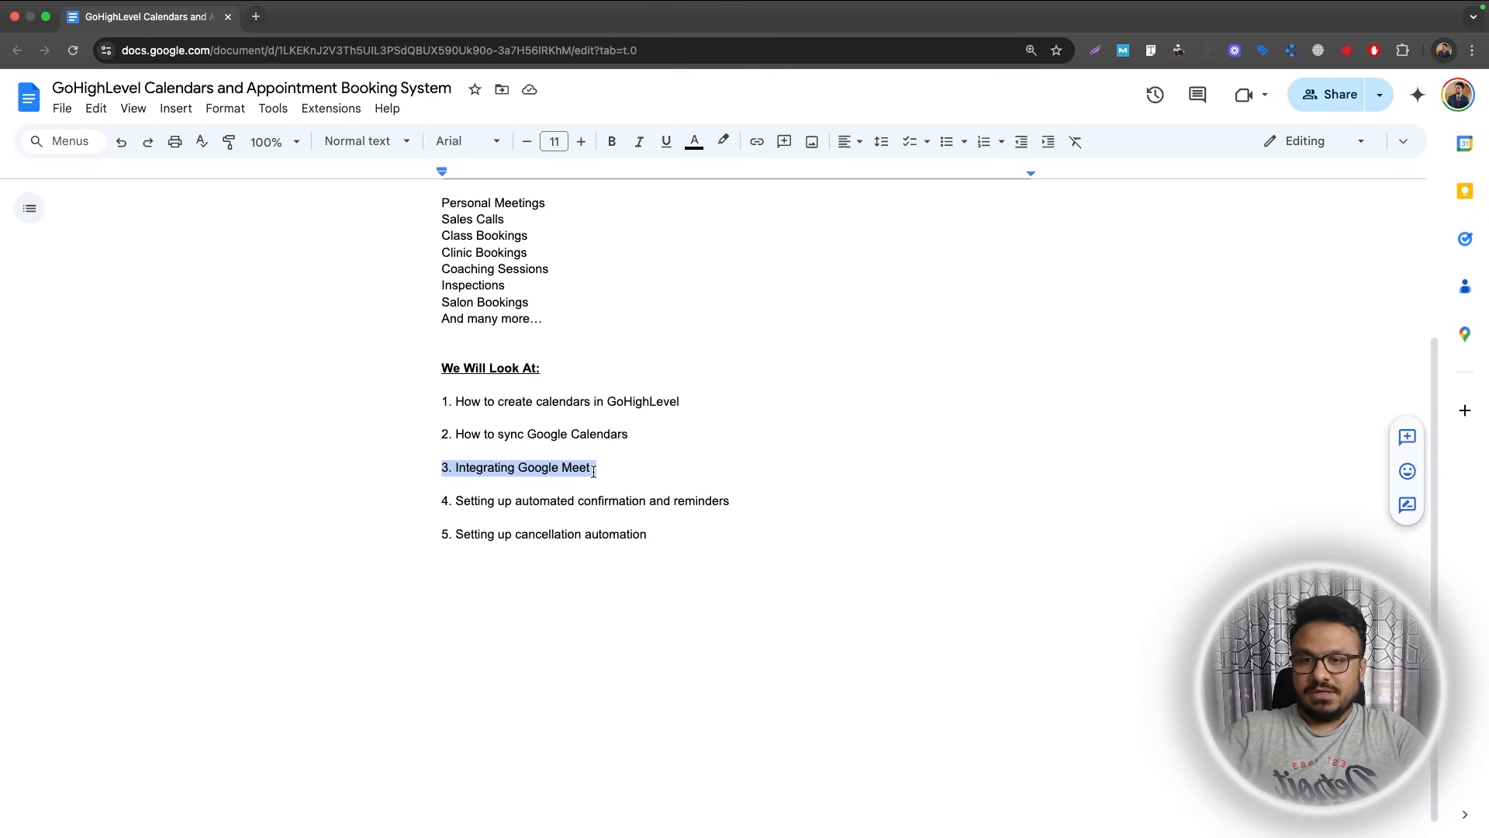
{"action": "triple_click", "coordinate": [426, 502]}
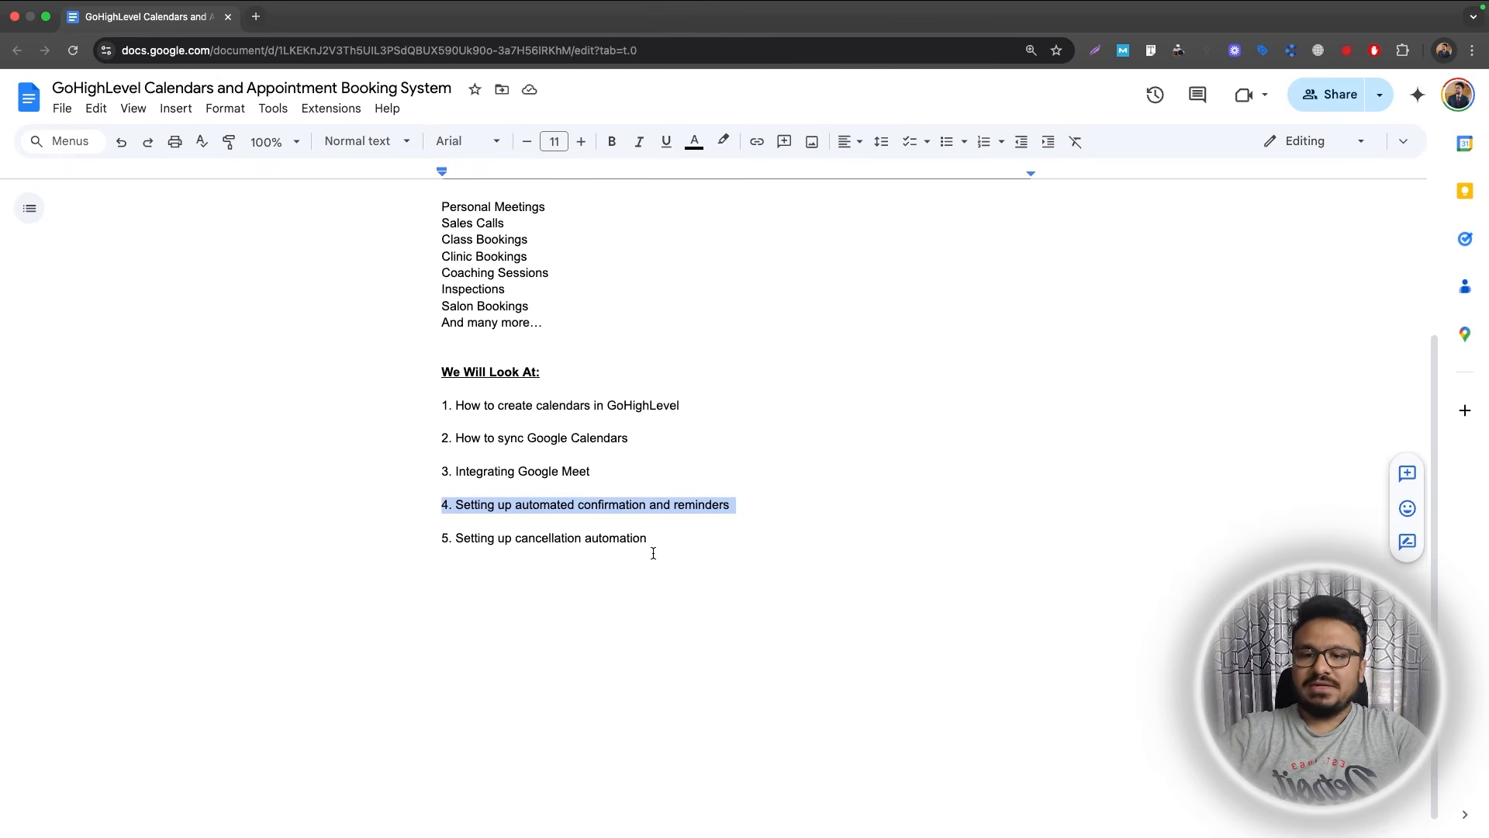
{"action": "scroll", "coordinate": [647, 552], "scroll_direction": "up", "scroll_amount": 3}
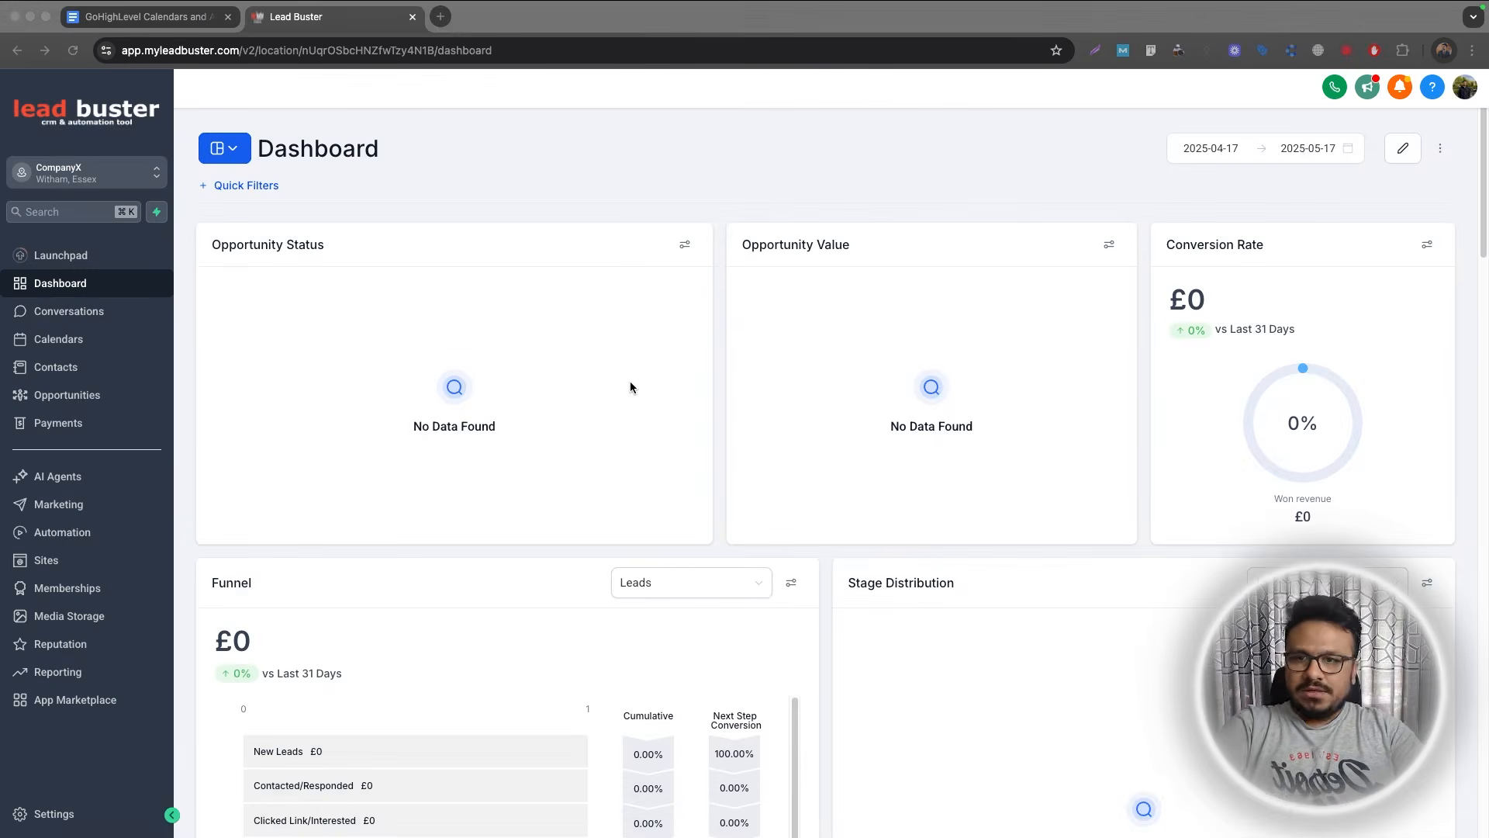
Go to Settings and open the Calendars section.
{"action": "left_click", "coordinate": [37, 819]}
{"action": "left_click", "coordinate": [42, 517]}
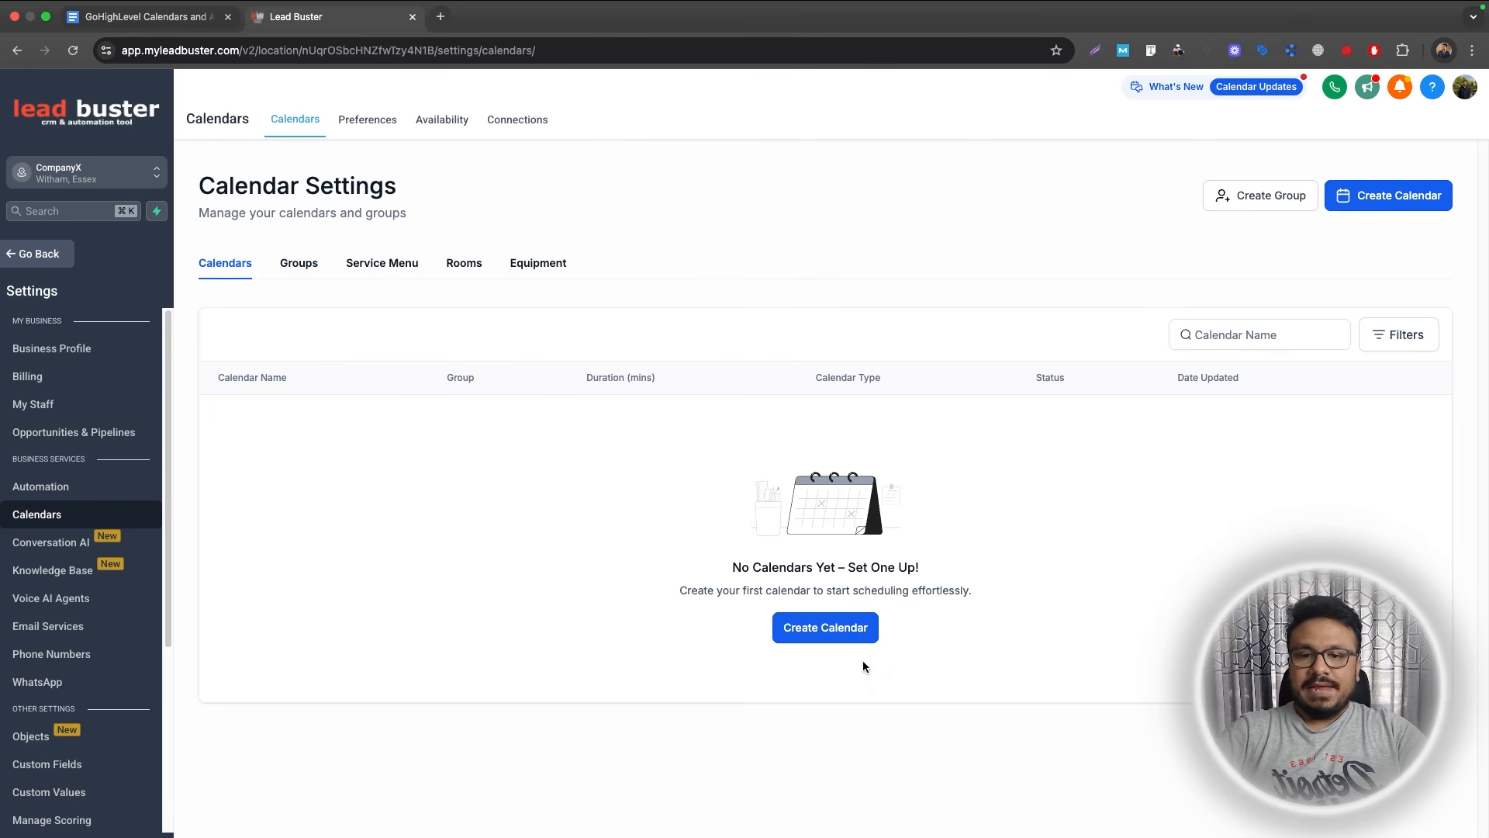
Start a new calendar to bring up the calendar type choices.
{"action": "left_click", "coordinate": [818, 629]}
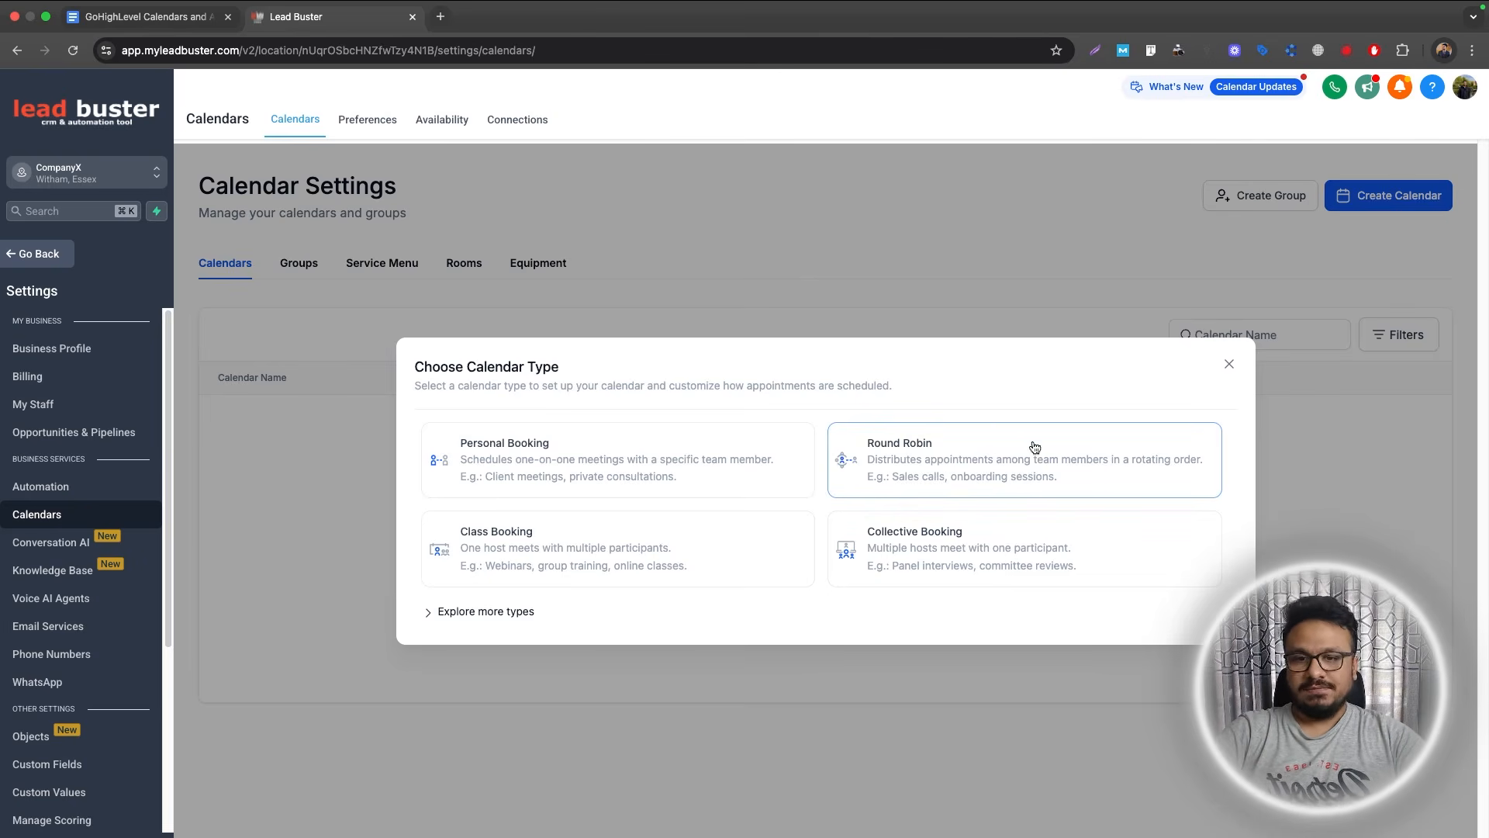
Pick Round Robin, look at the team member list, then close the form unsaved.
{"action": "left_click", "coordinate": [1004, 461]}
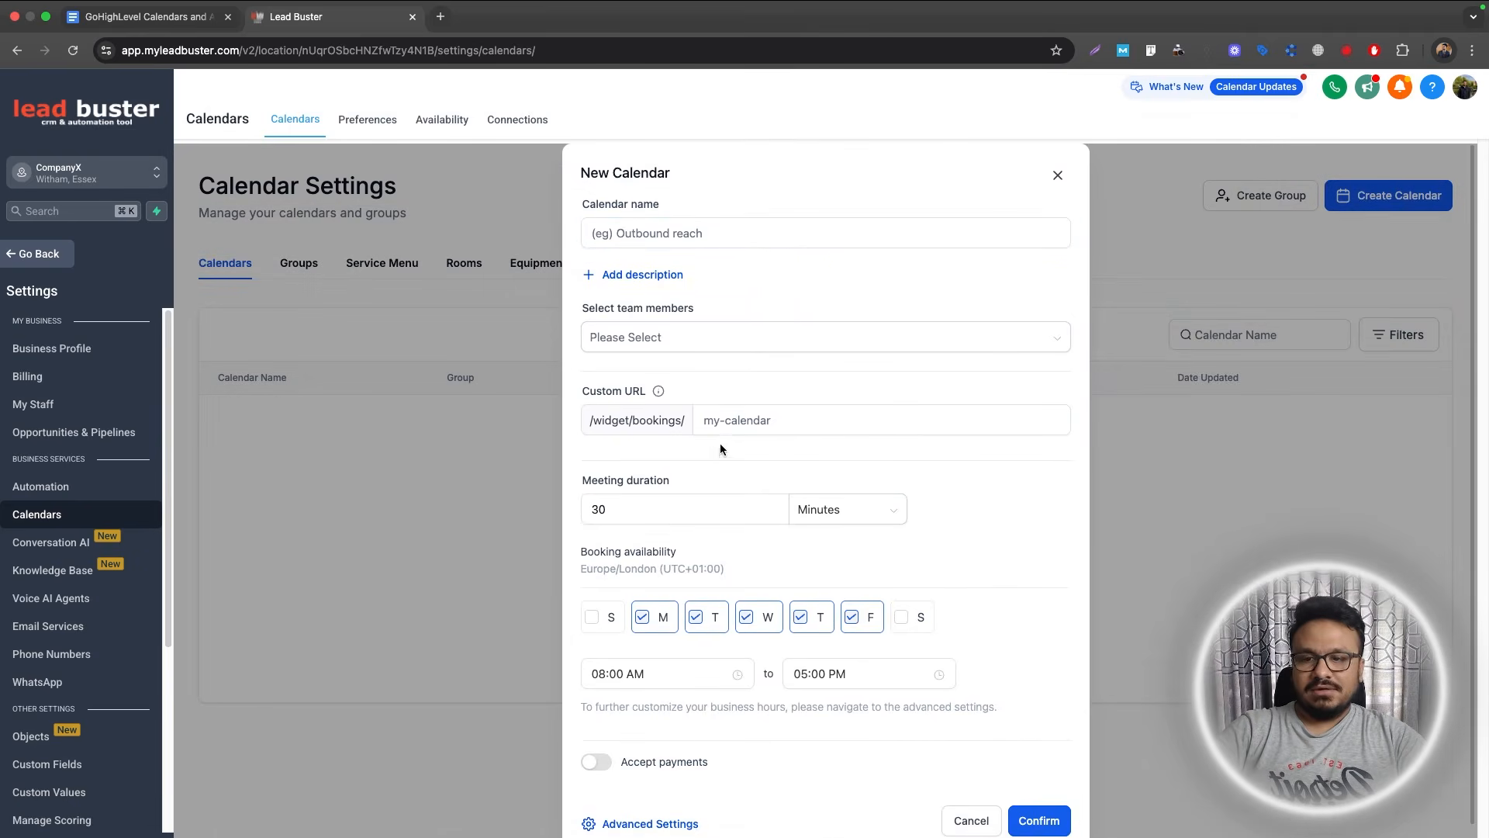
{"action": "scroll", "coordinate": [720, 445], "scroll_direction": "down", "scroll_amount": 1}
{"action": "scroll", "coordinate": [712, 474], "scroll_direction": "up", "scroll_amount": 1}
{"action": "left_click", "coordinate": [603, 337]}
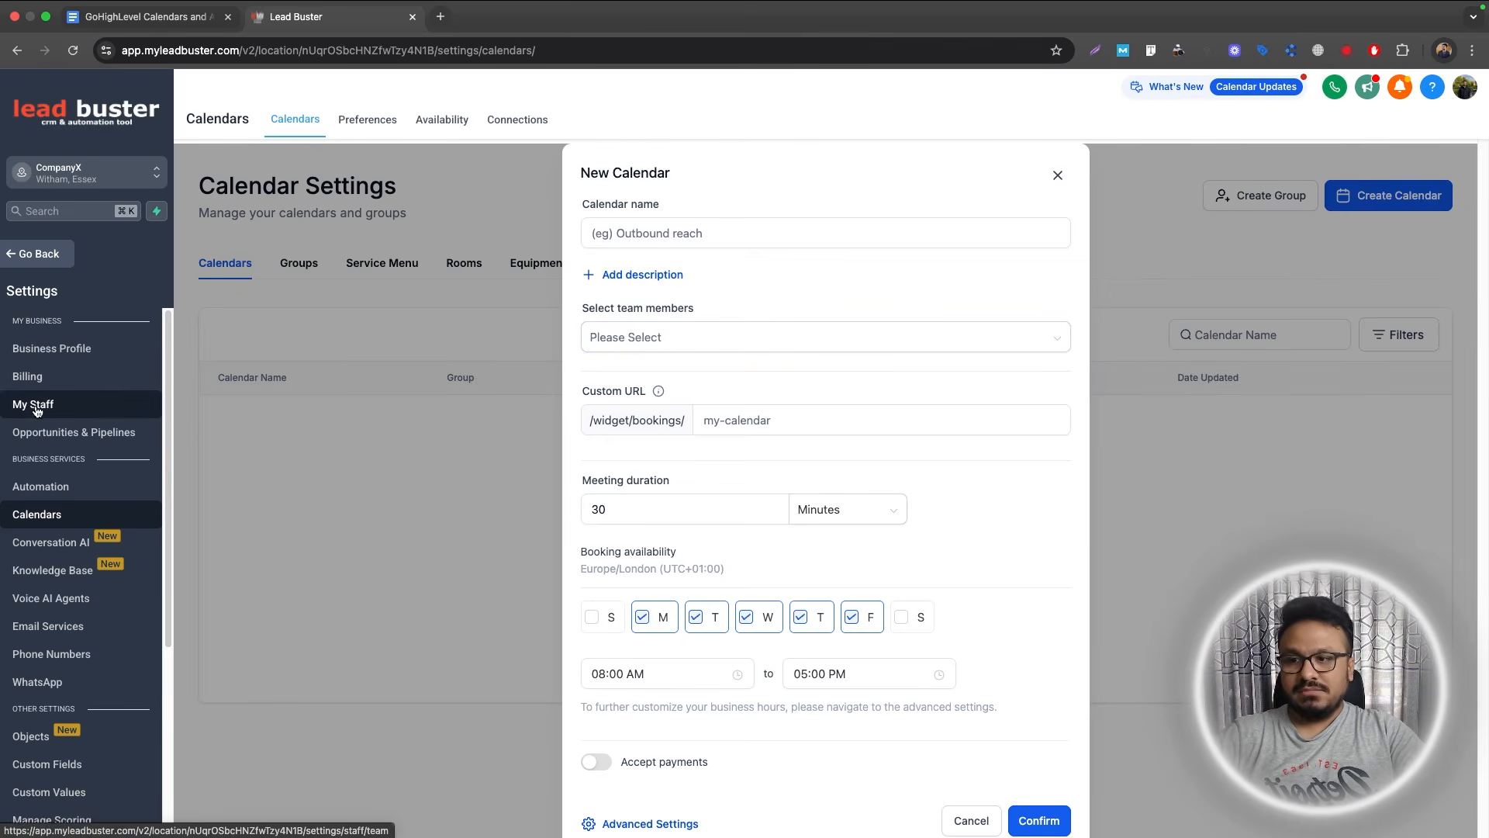
{"action": "left_click", "coordinate": [1057, 176]}
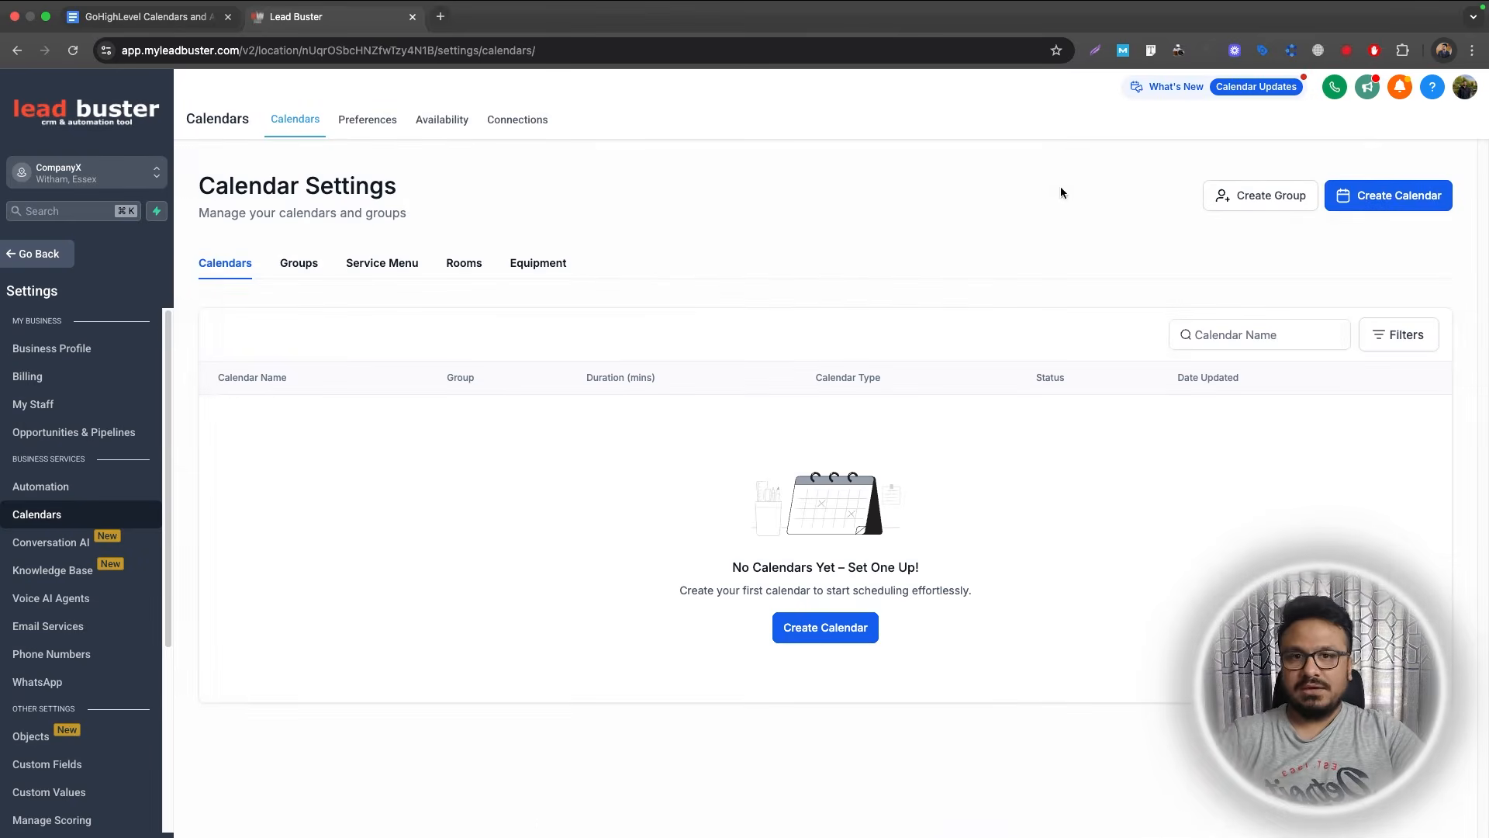
In My Staff, add a user with first name, last name and Gmail address, then return to Calendars.
{"action": "left_click", "coordinate": [27, 407]}
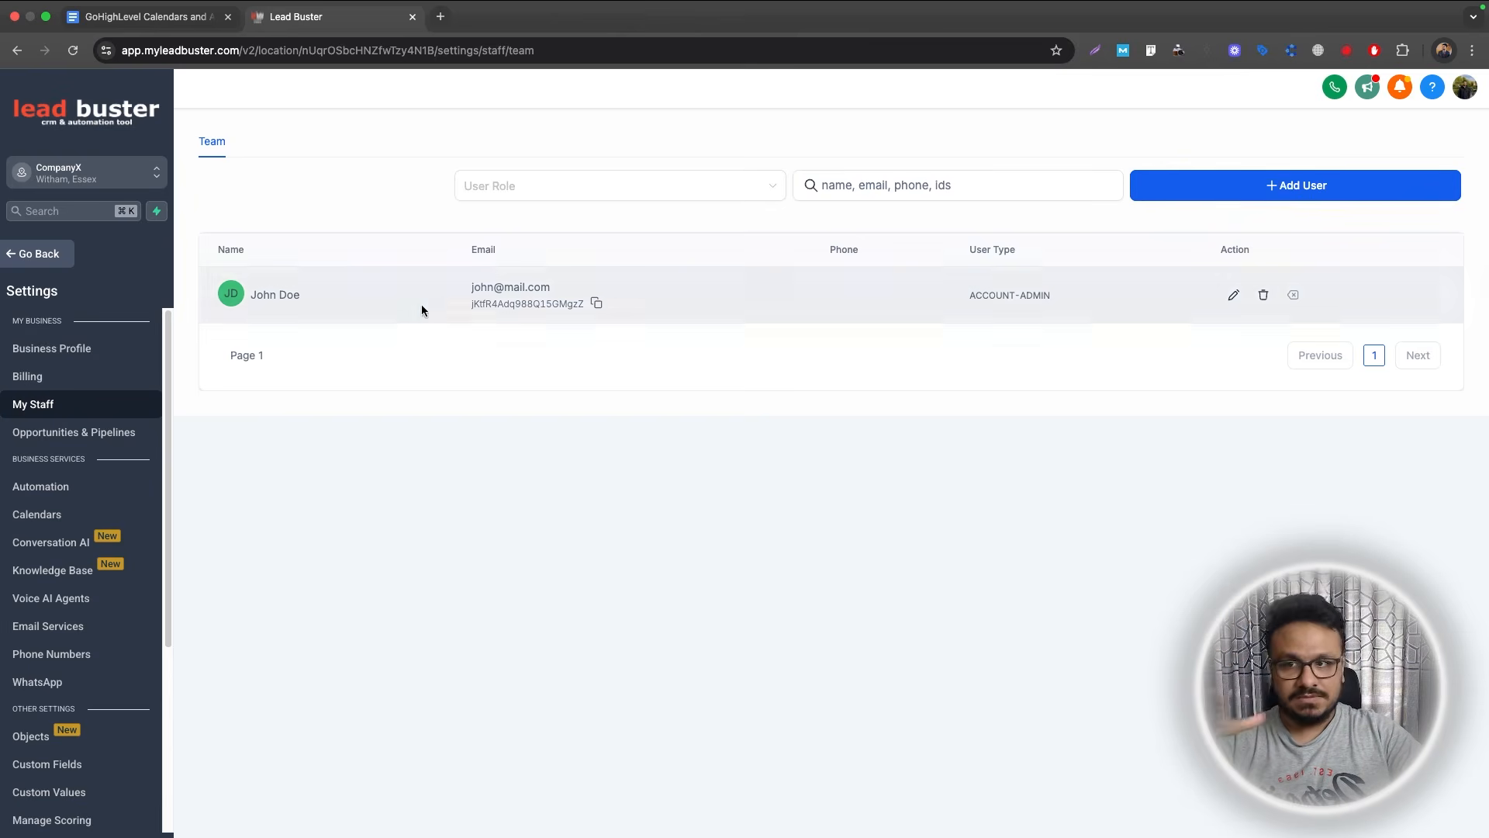
{"action": "left_click", "coordinate": [1198, 194]}
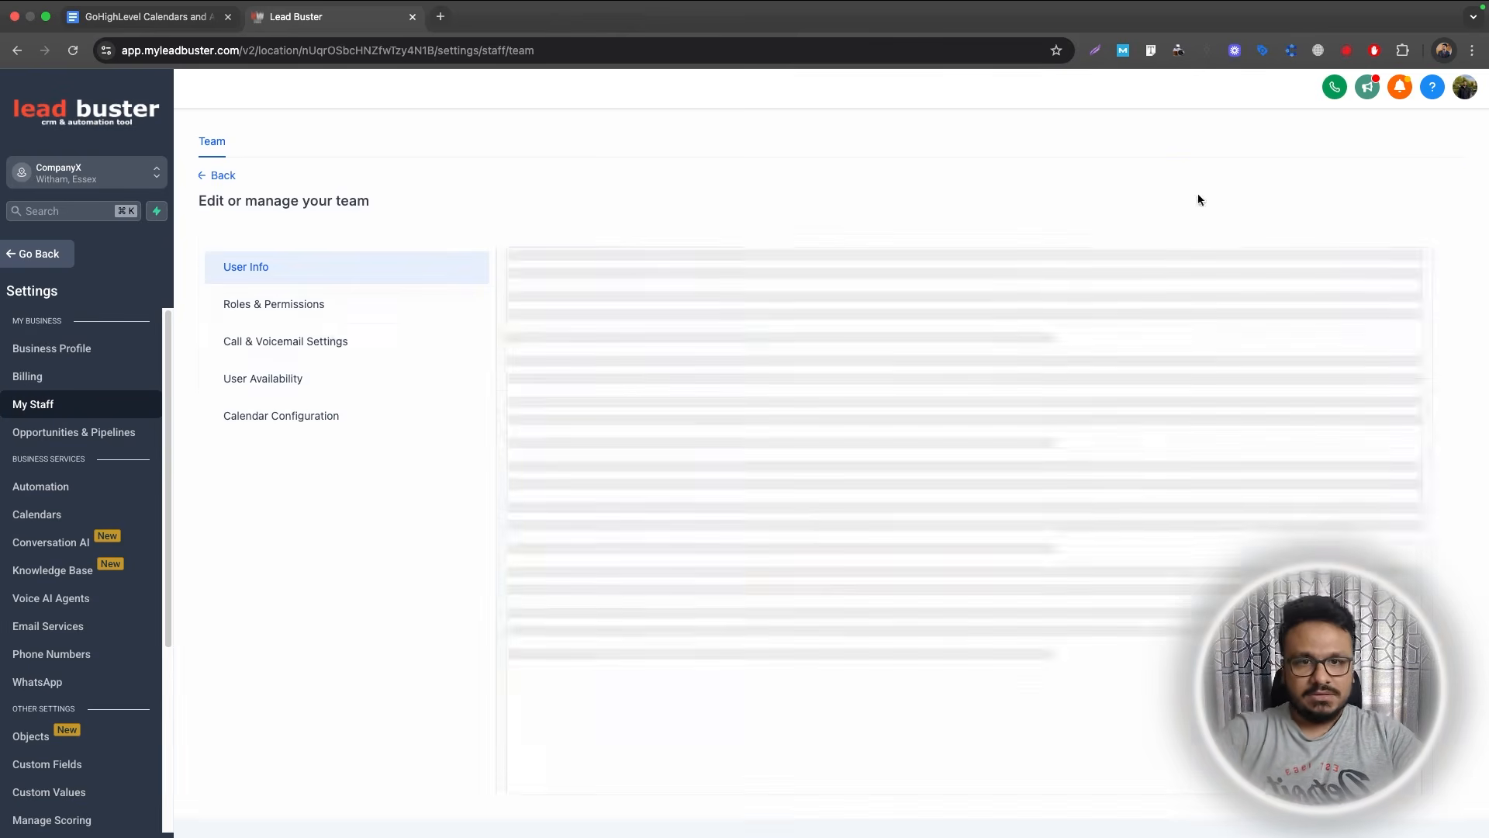
{"action": "left_click", "coordinate": [738, 454]}
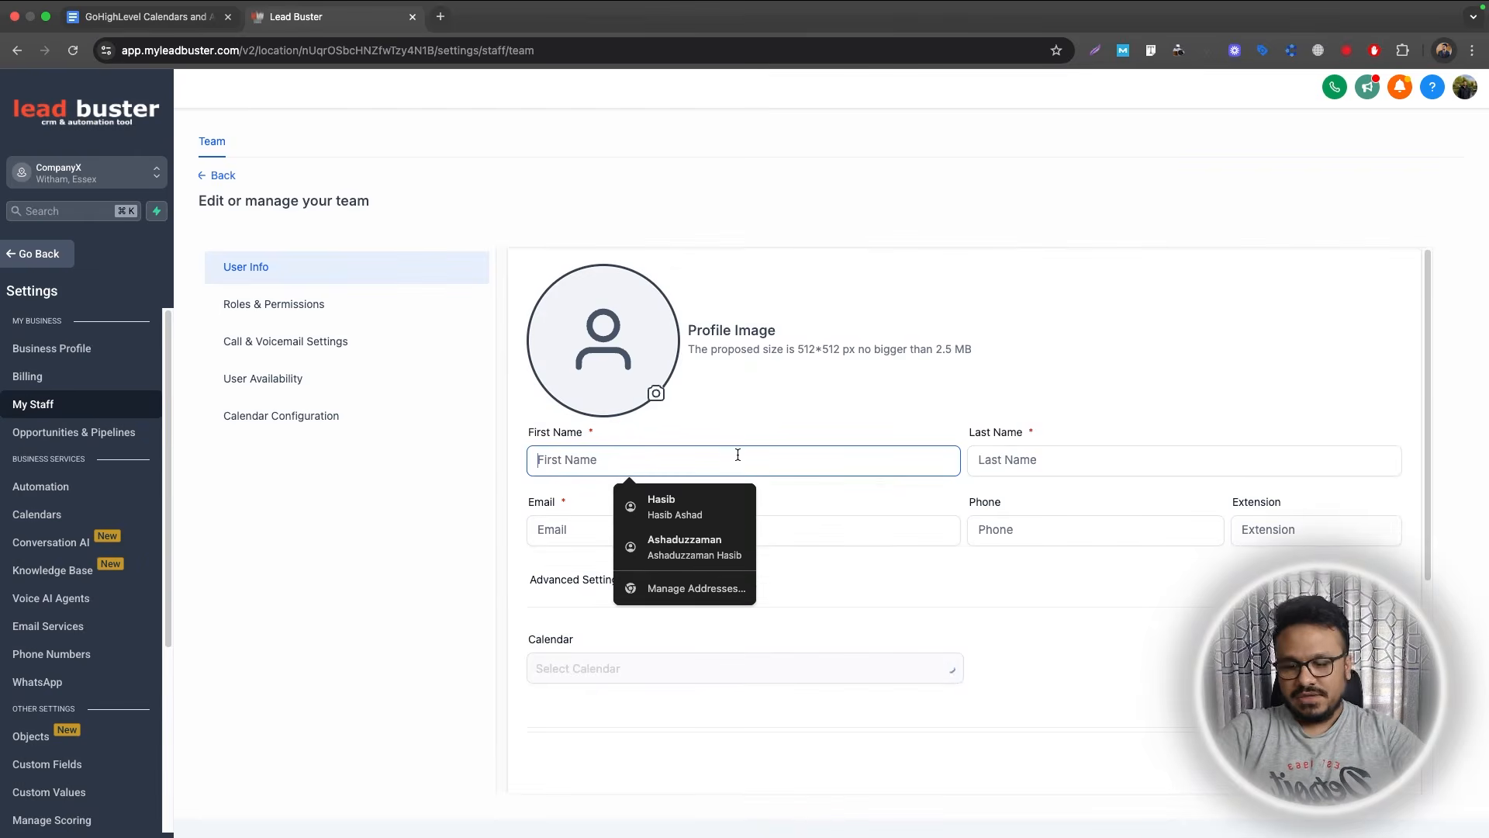
{"action": "key", "text": "Tab"}
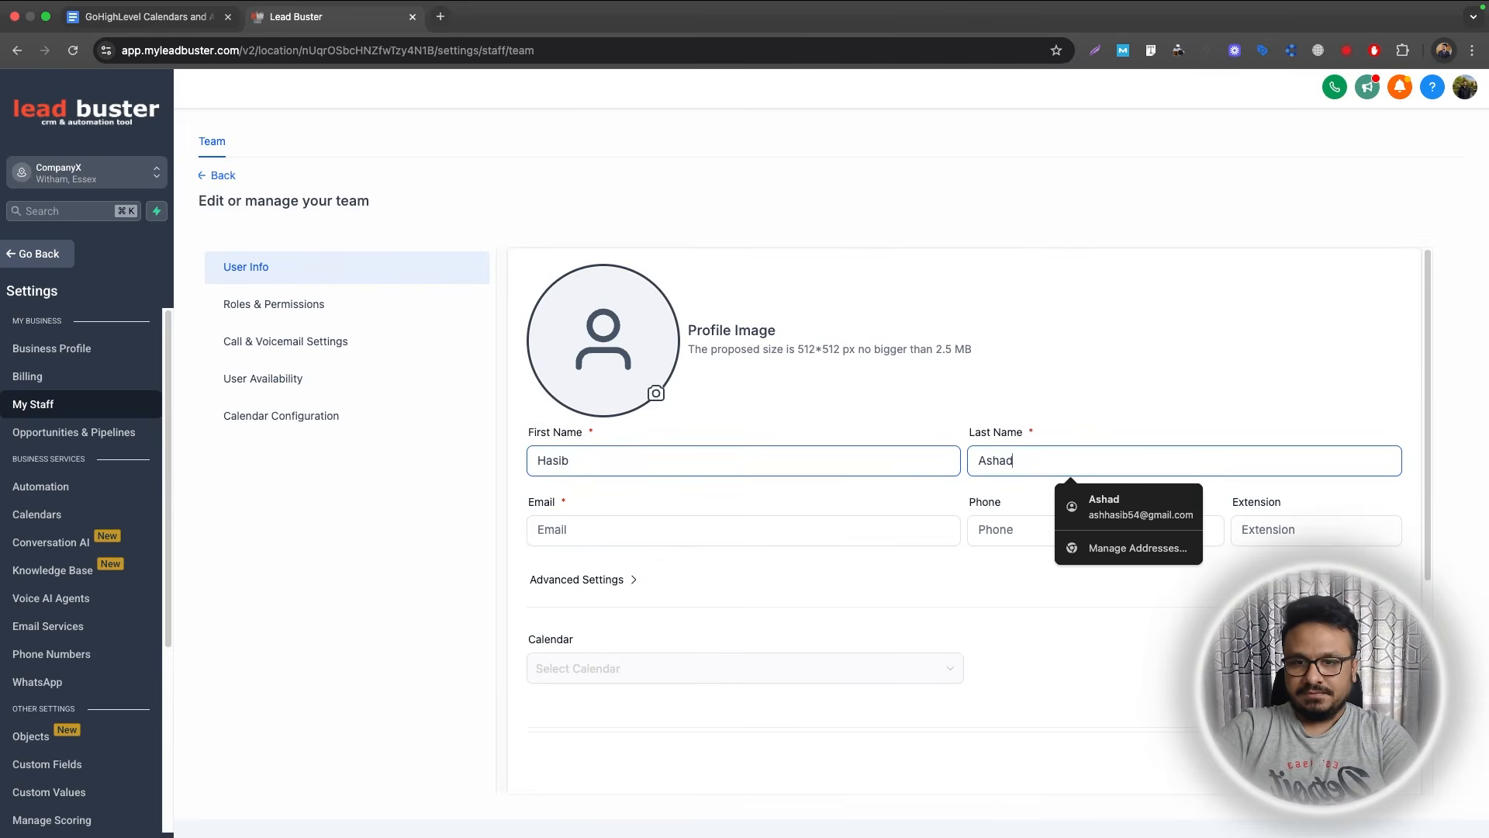
{"action": "key", "text": "Tab"}
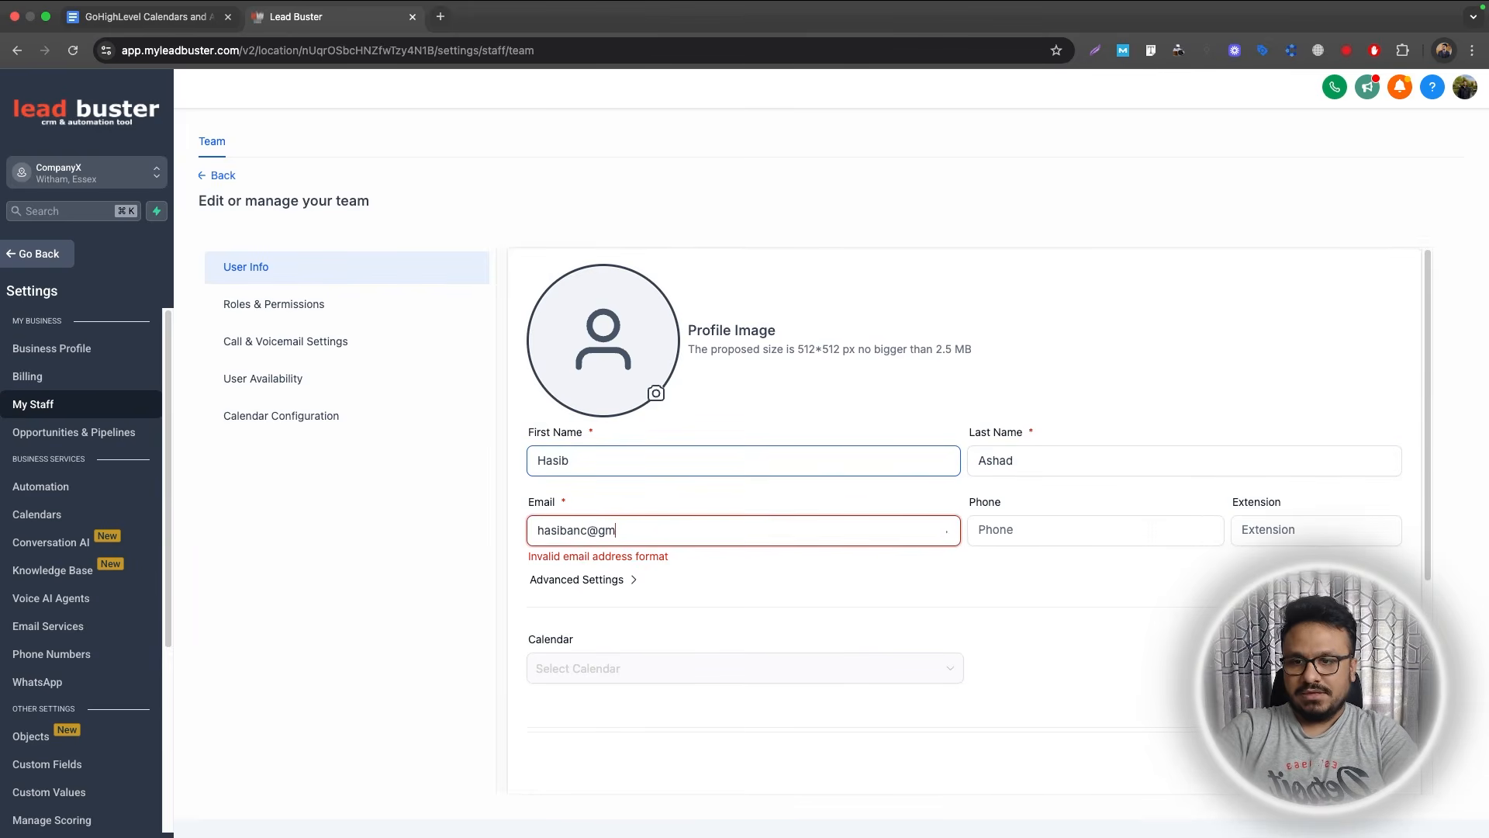
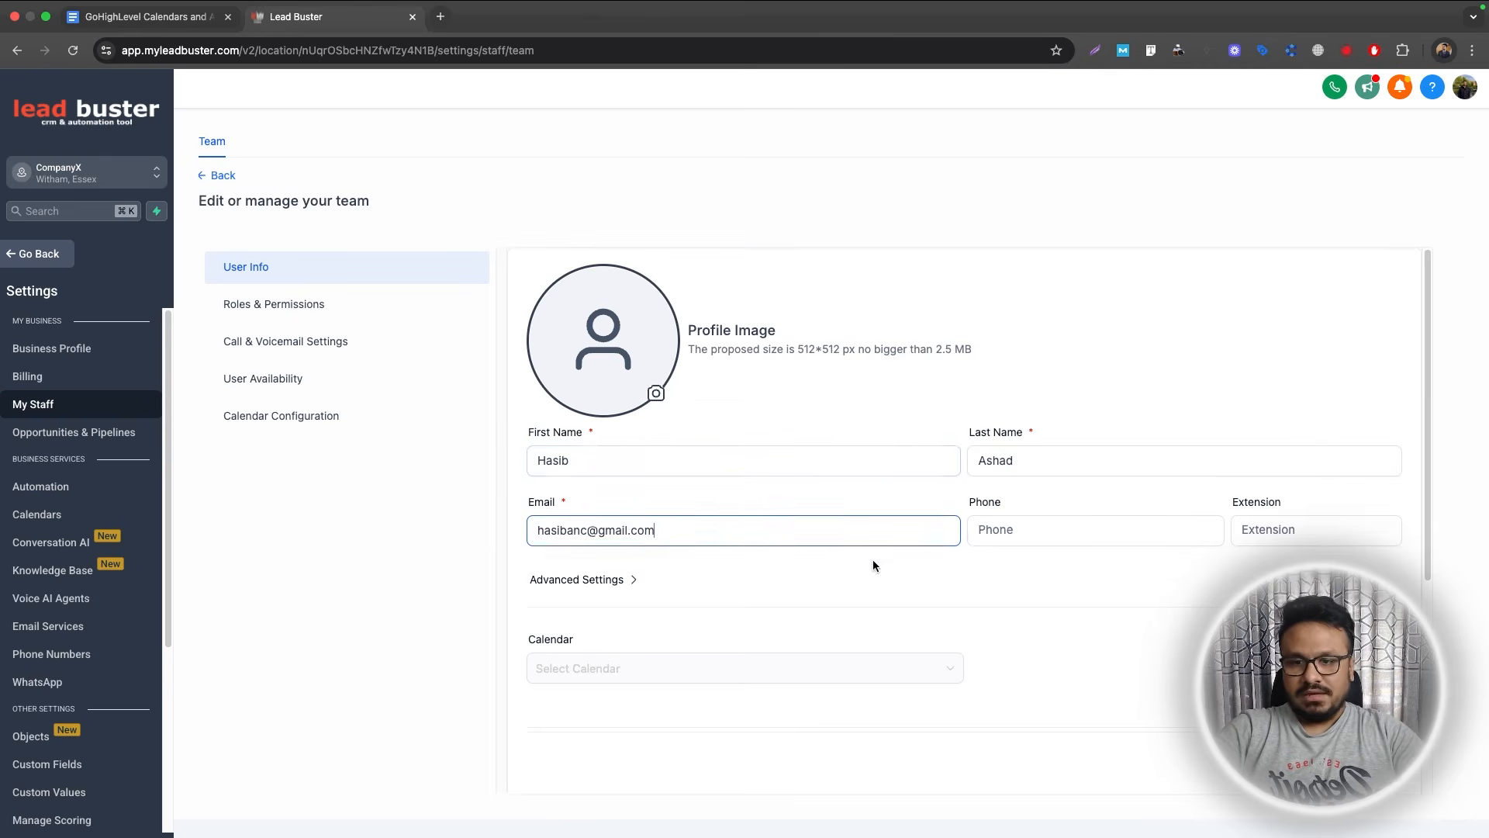
{"action": "scroll", "coordinate": [873, 574], "scroll_direction": "down", "scroll_amount": 5}
{"action": "scroll", "coordinate": [873, 585], "scroll_direction": "down", "scroll_amount": 5}
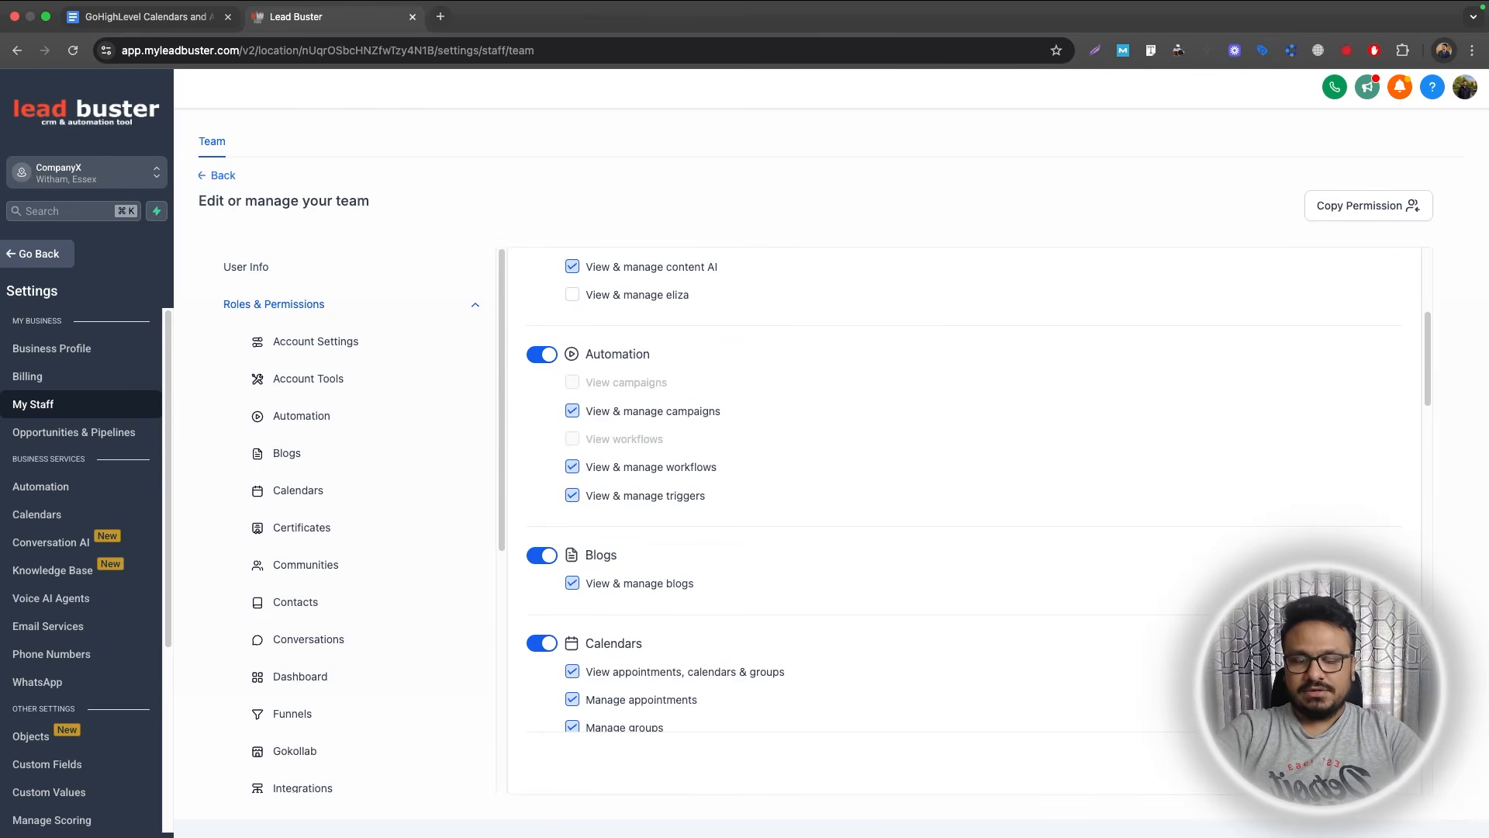
{"action": "left_click", "coordinate": [212, 173]}
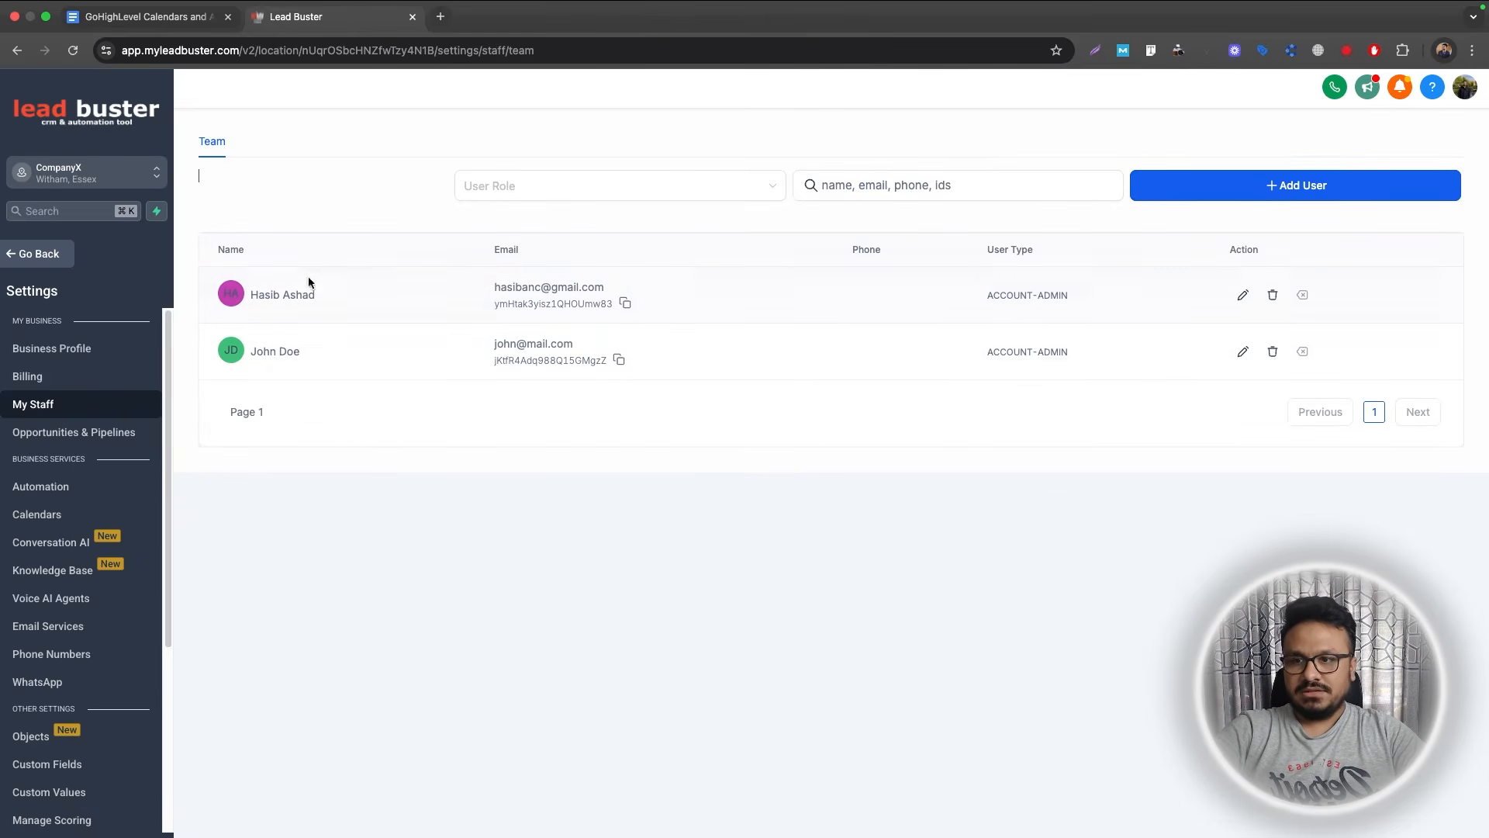
{"action": "left_click", "coordinate": [49, 514]}
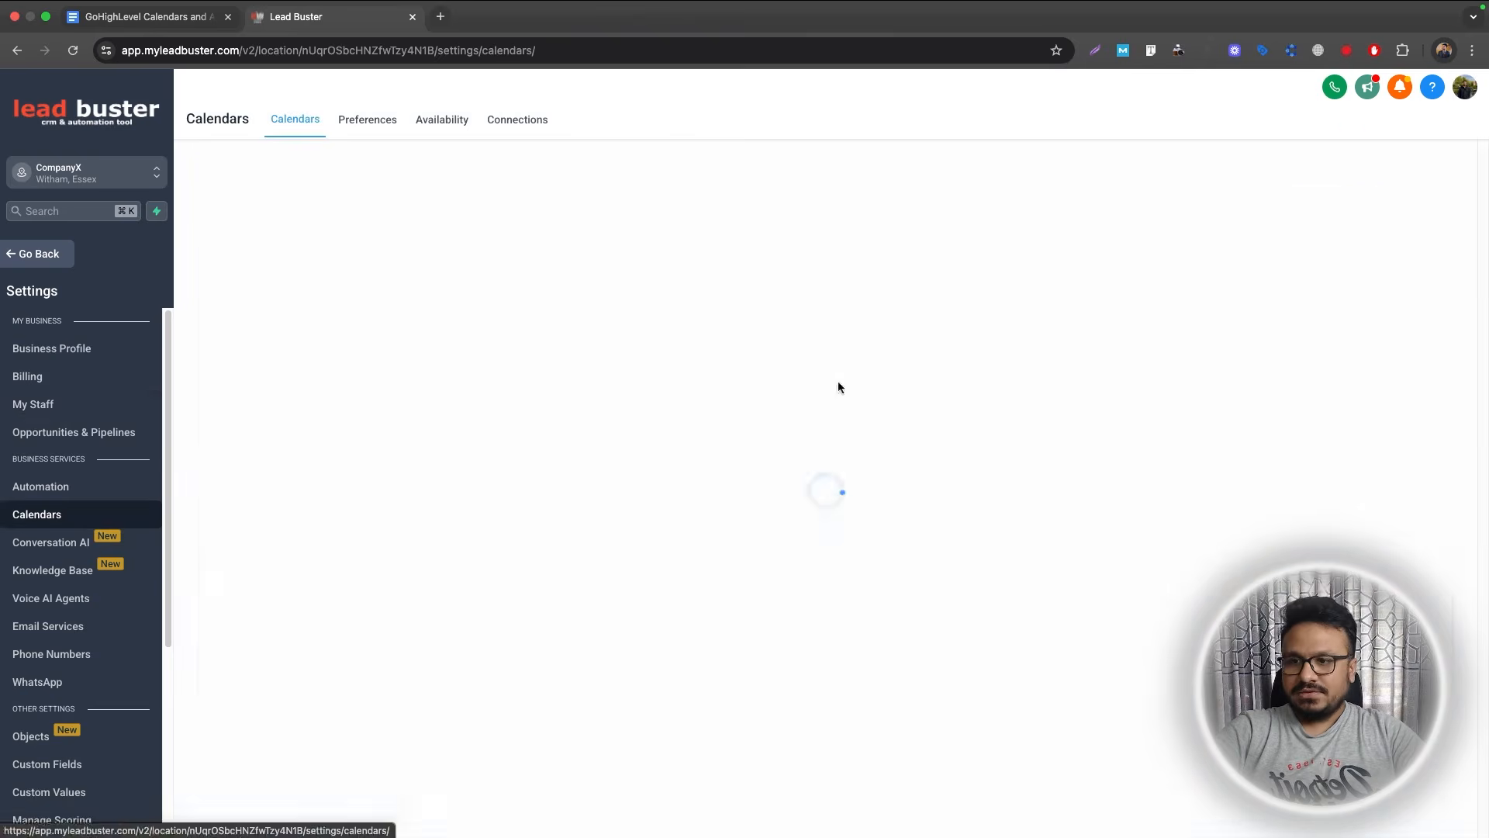
Start a Round Robin calendar and assign the team member to it.
{"action": "left_click", "coordinate": [1348, 203]}
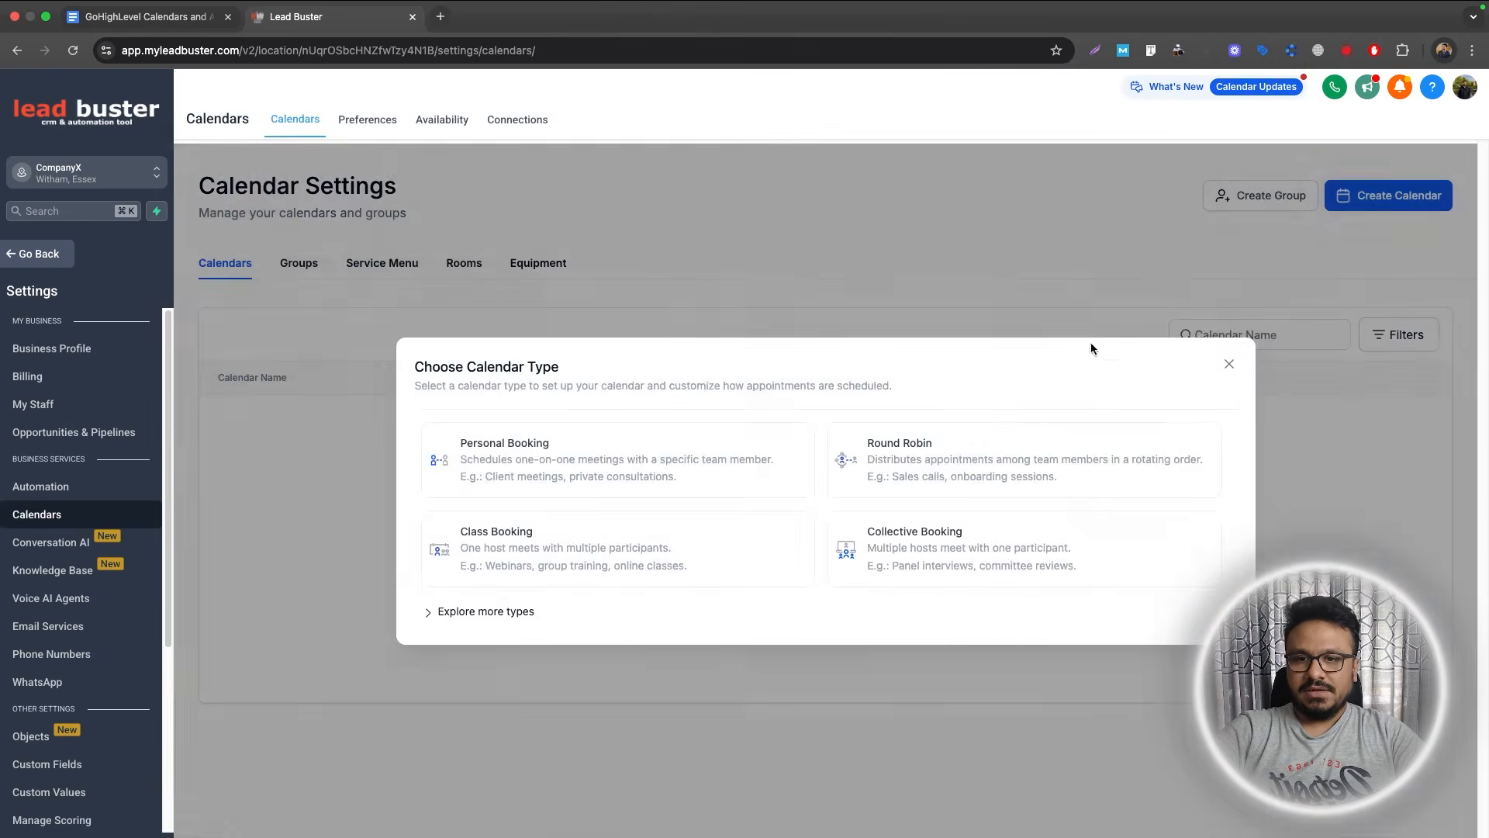
{"action": "left_click", "coordinate": [897, 467]}
{"action": "left_click", "coordinate": [690, 338]}
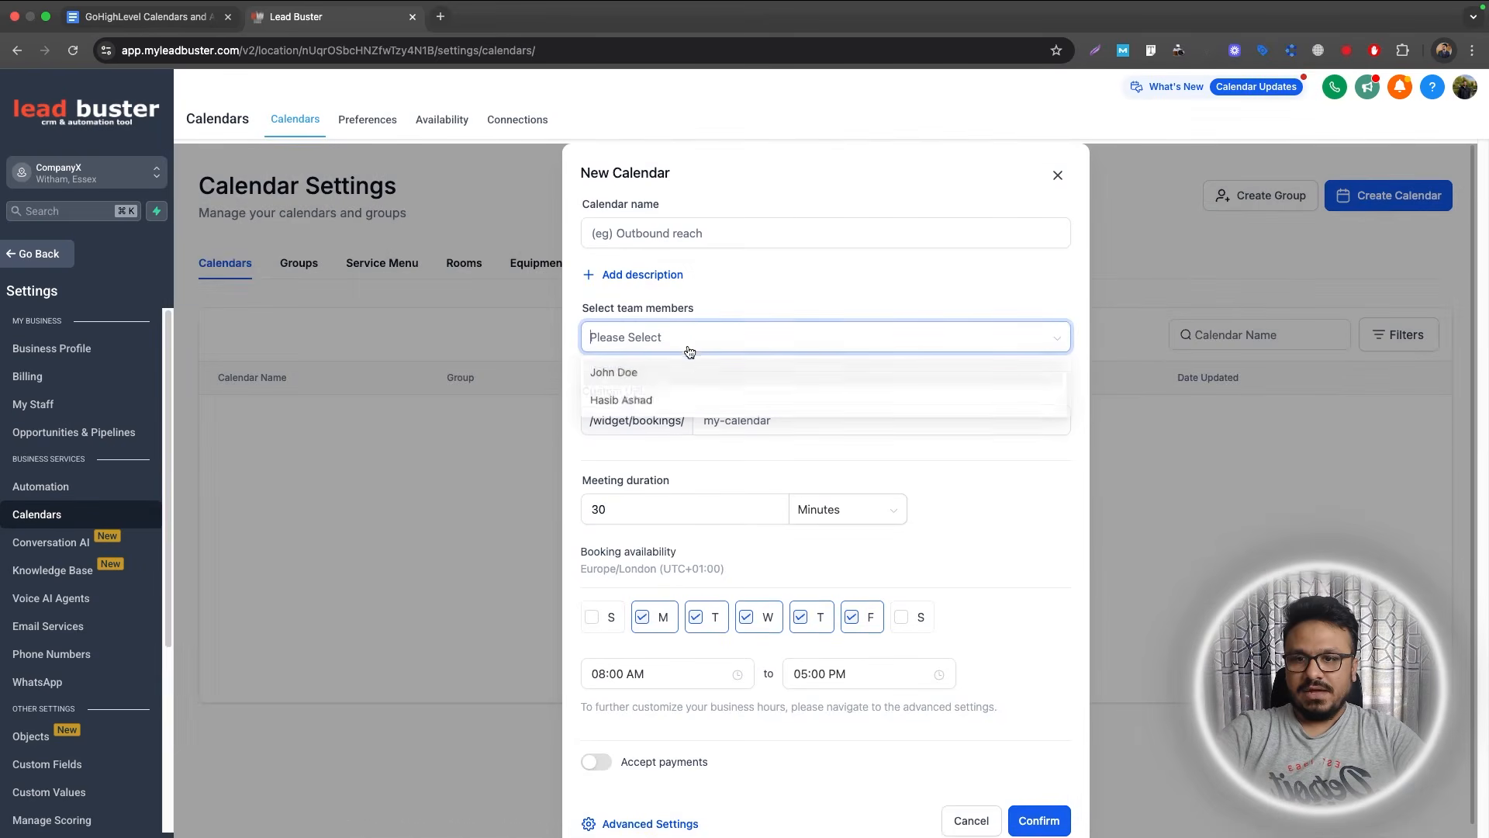
{"action": "left_click", "coordinate": [644, 397]}
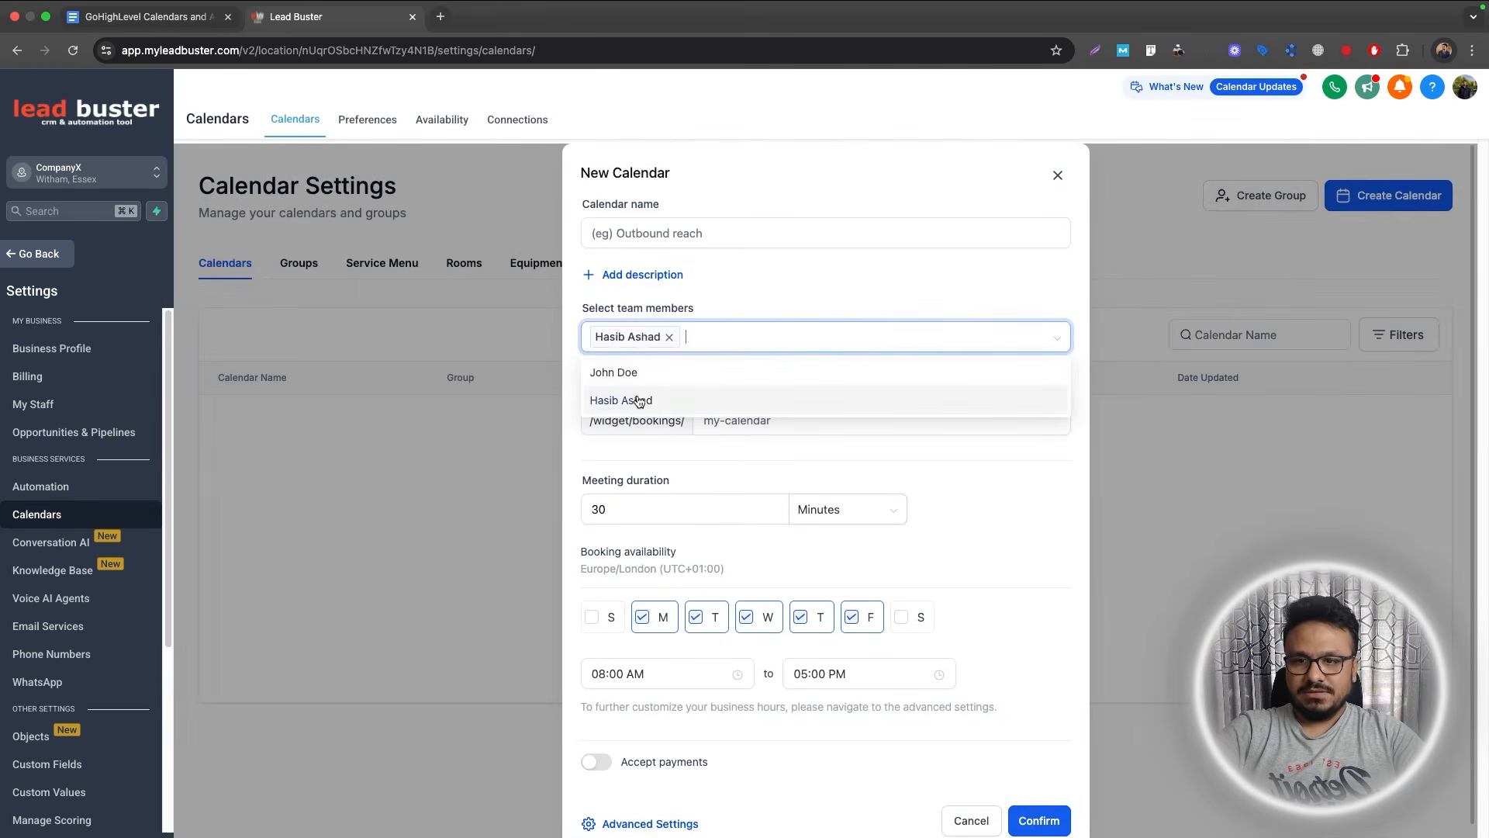
Name the calendar 'Book An Appointment', set slug book-an-appointment234235, and confirm.
{"action": "left_click", "coordinate": [679, 236]}
{"action": "type", "text": "Book"}
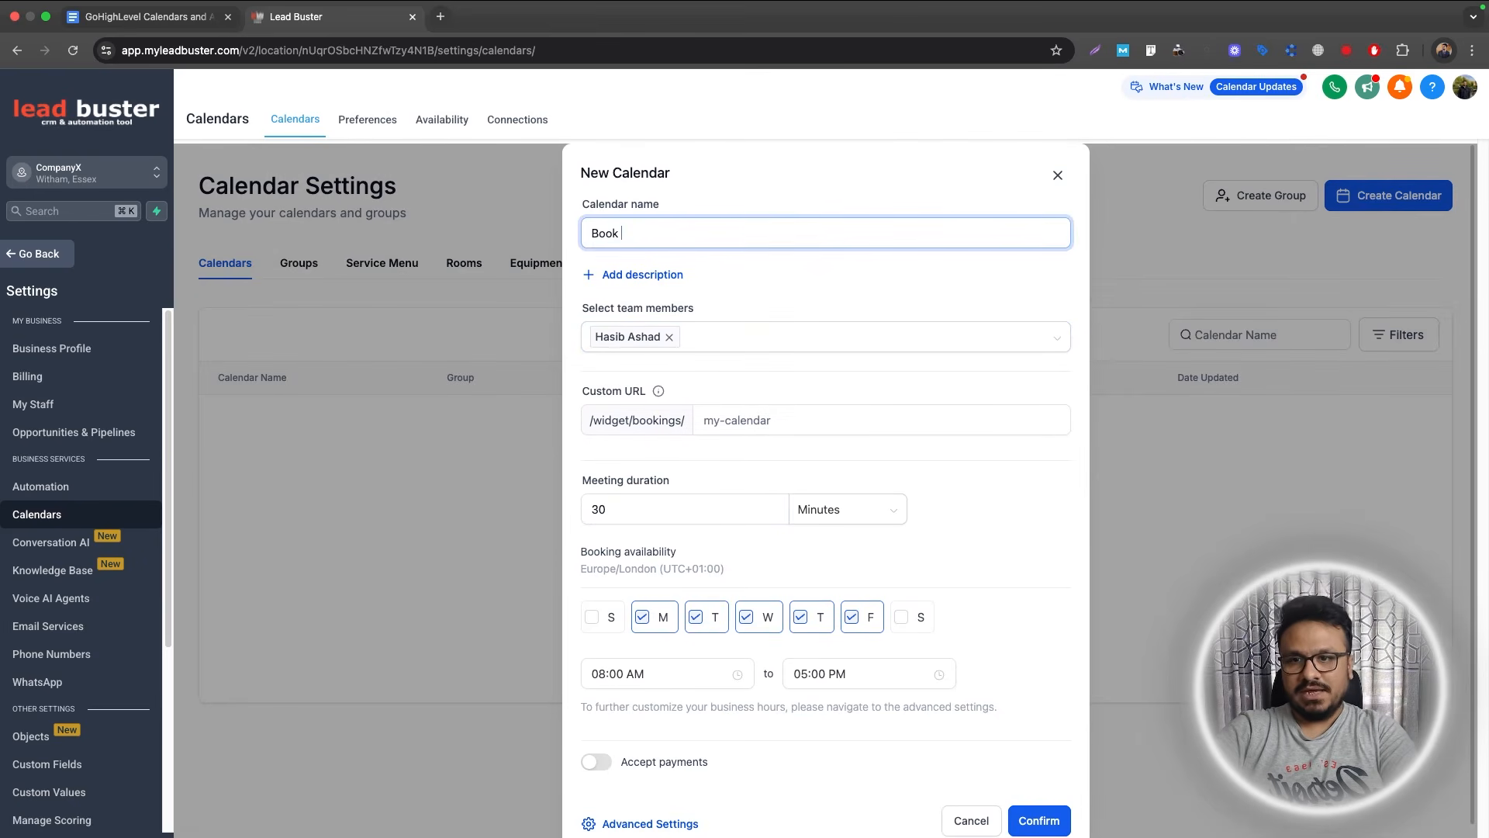
{"action": "type", "text": " An Appoi"}
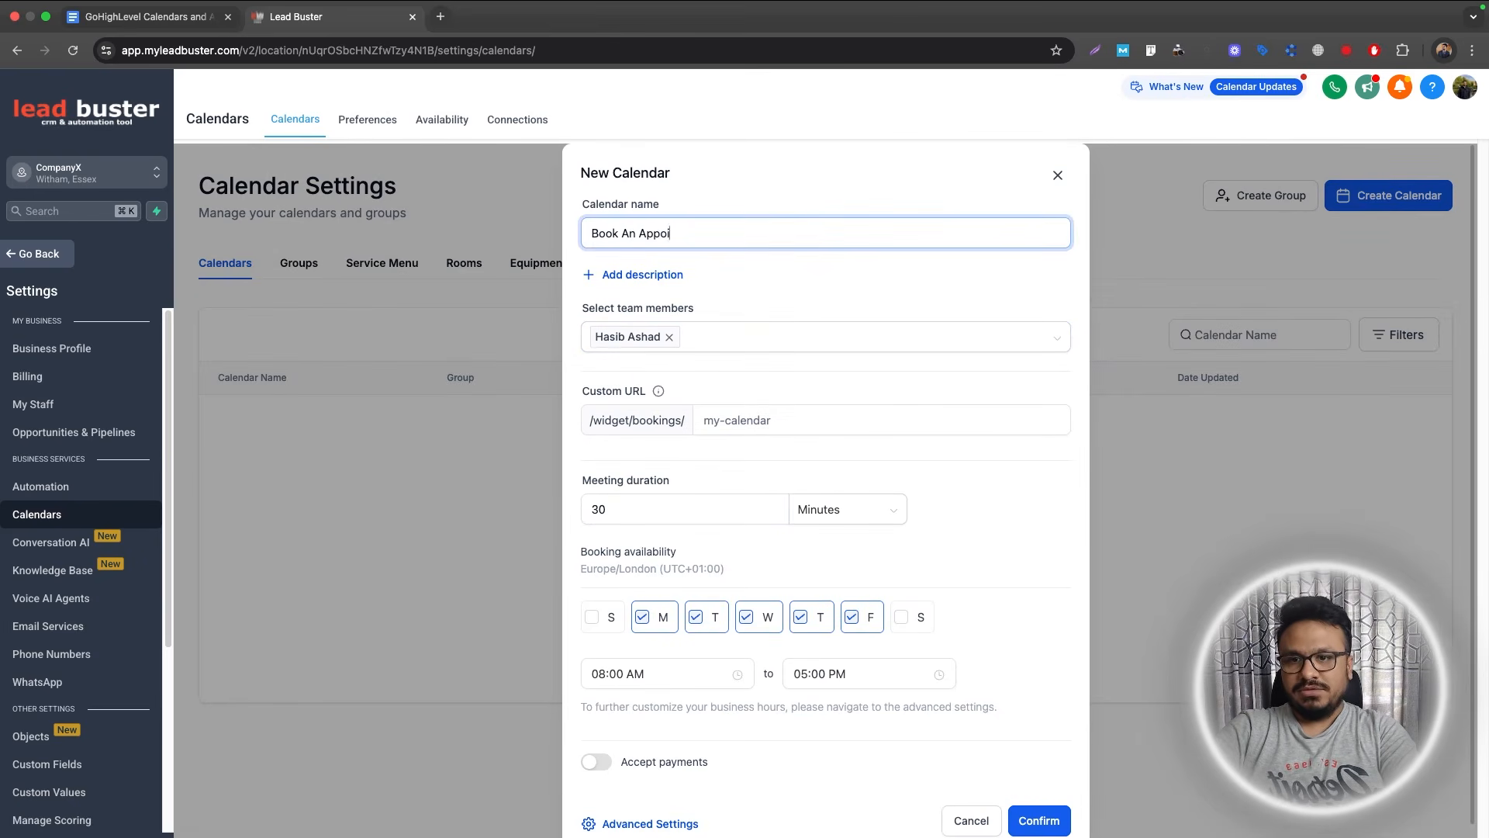
{"action": "type", "text": "ntment"}
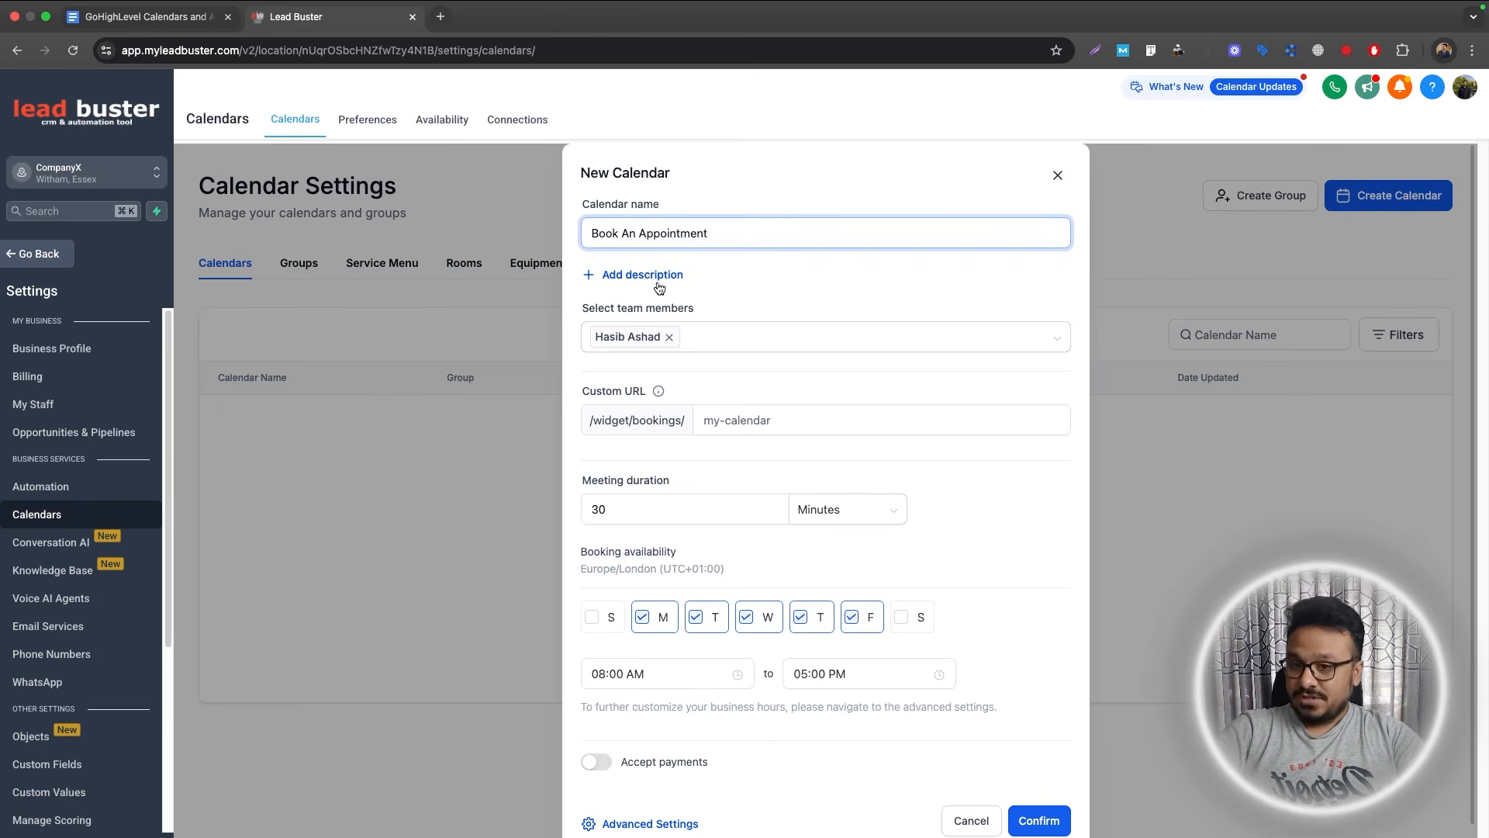
{"action": "scroll", "coordinate": [718, 525], "scroll_direction": "down", "scroll_amount": 1}
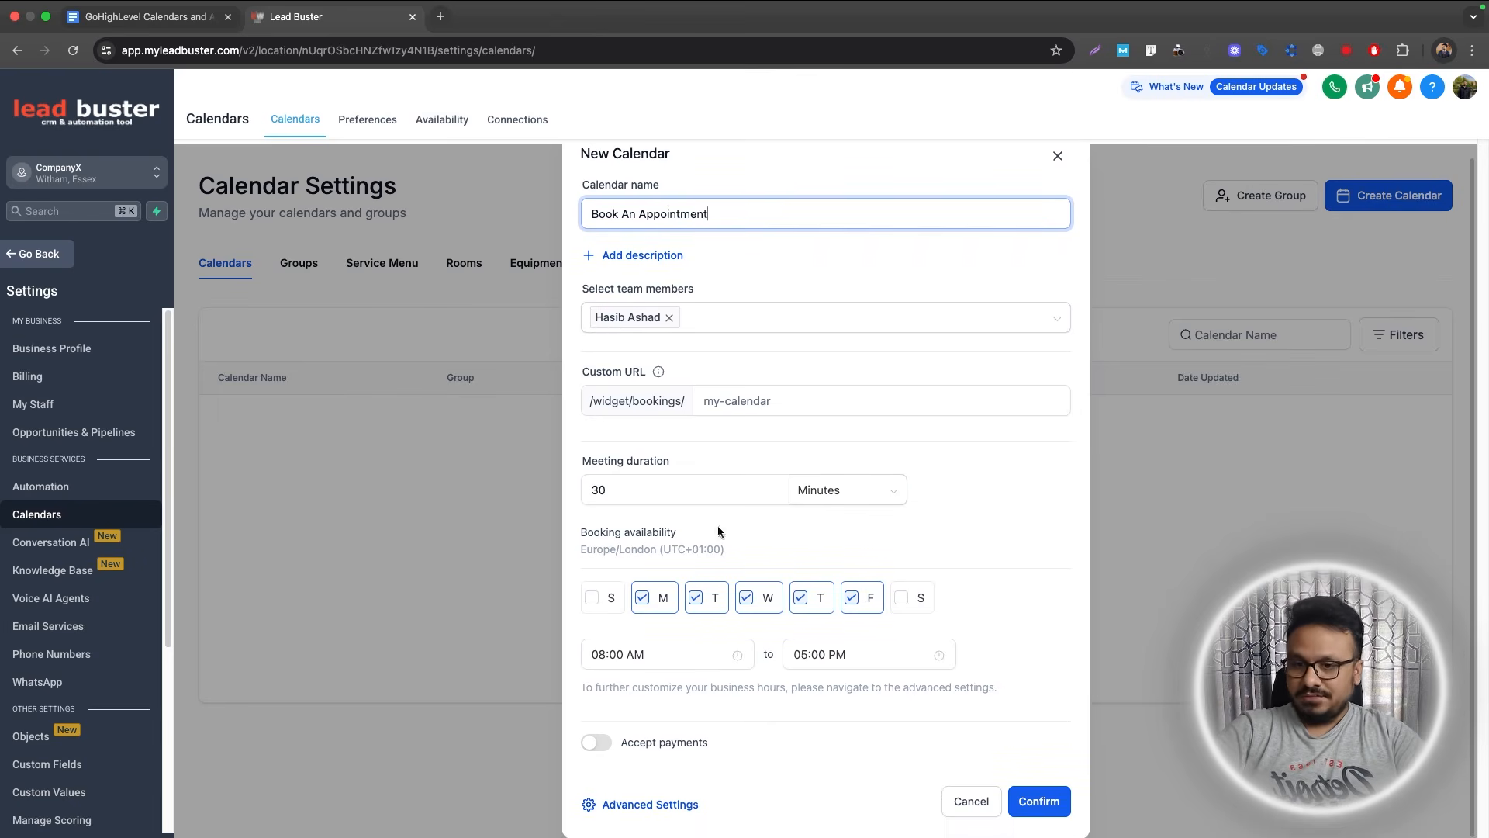
{"action": "left_click", "coordinate": [765, 400]}
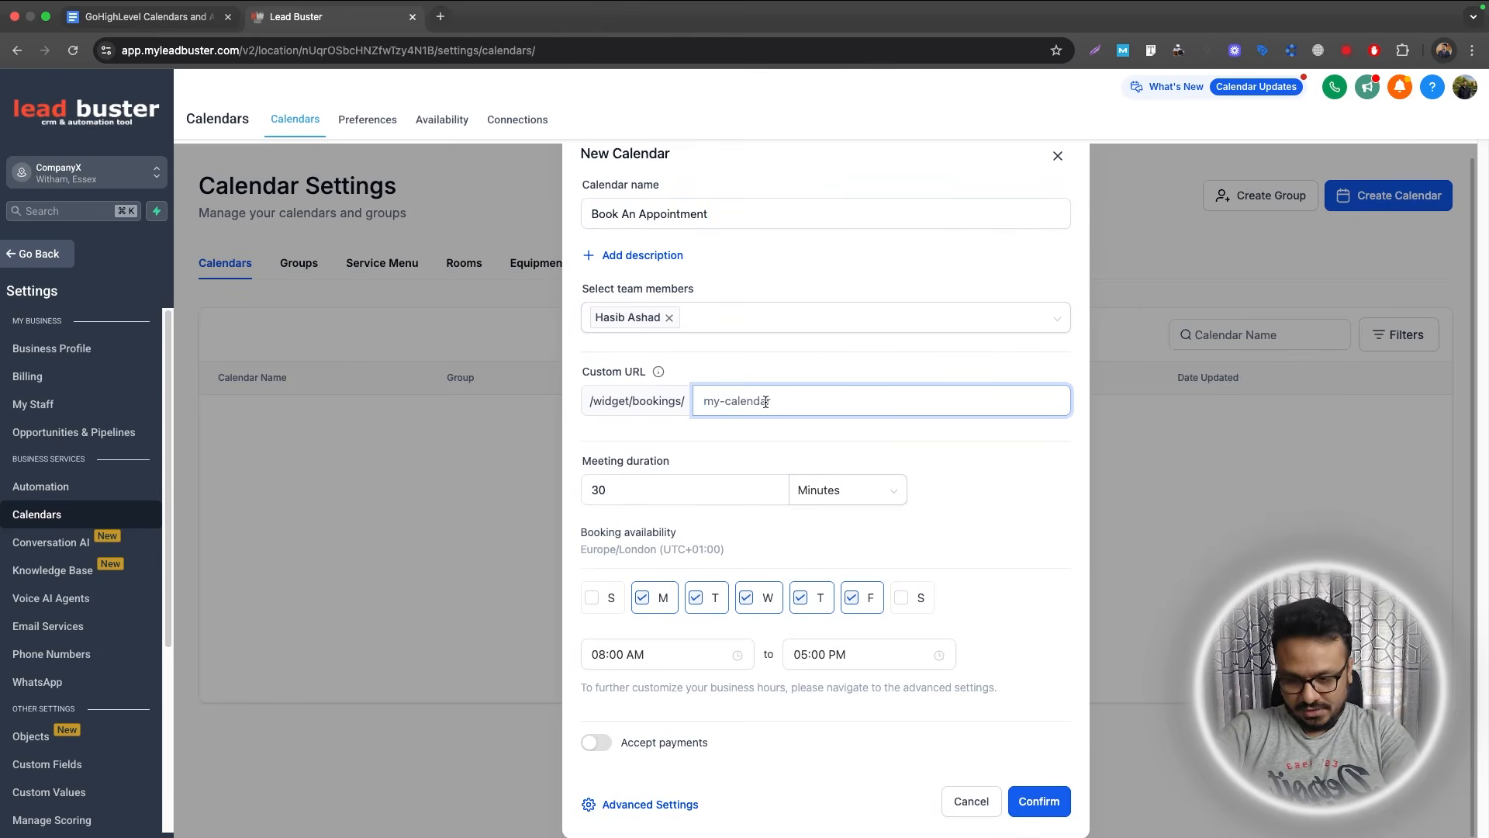
{"action": "type", "text": "book-an-appointment234235"}
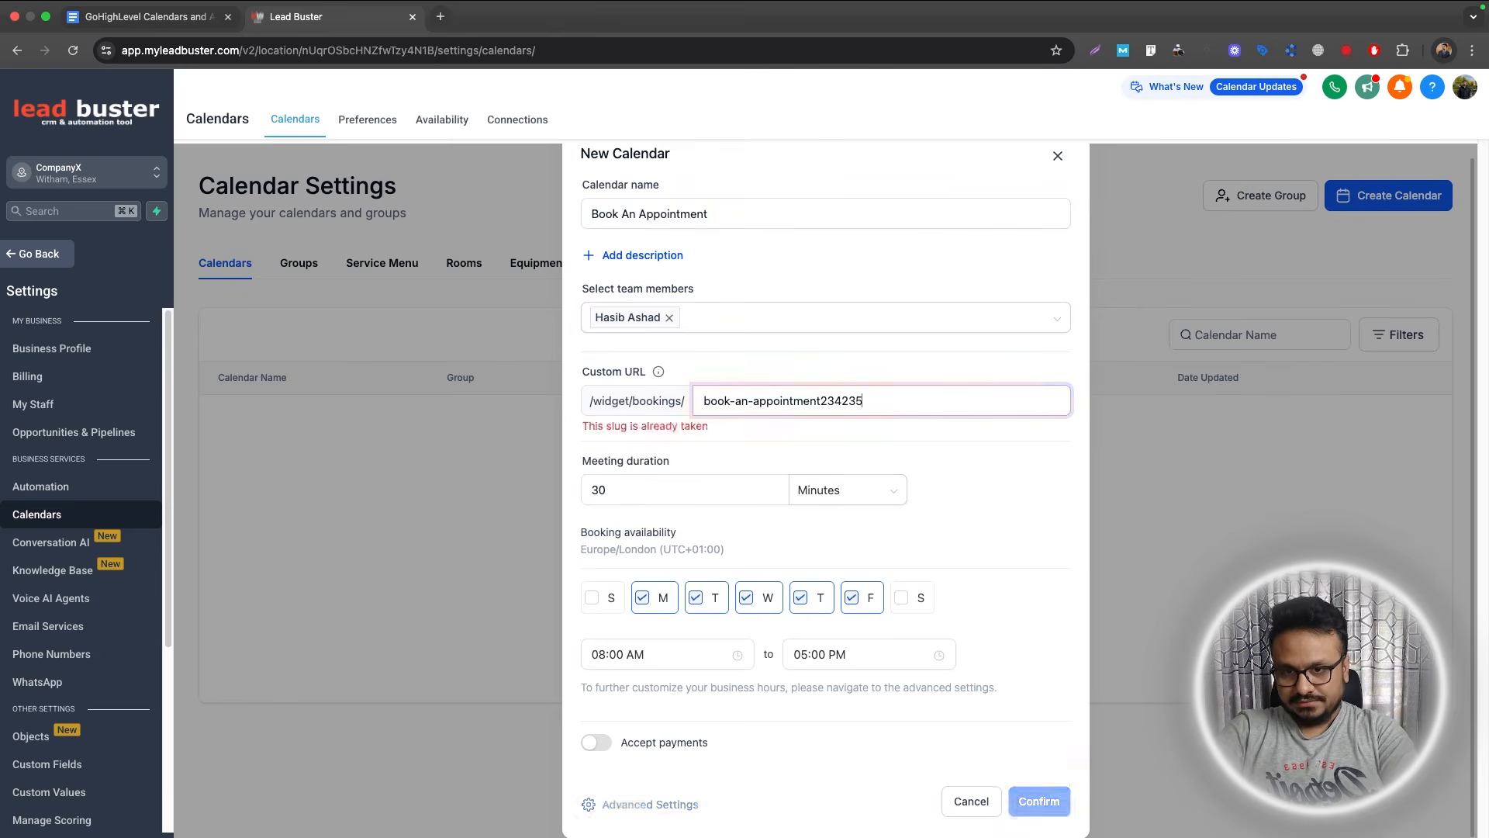
{"action": "left_click", "coordinate": [771, 468]}
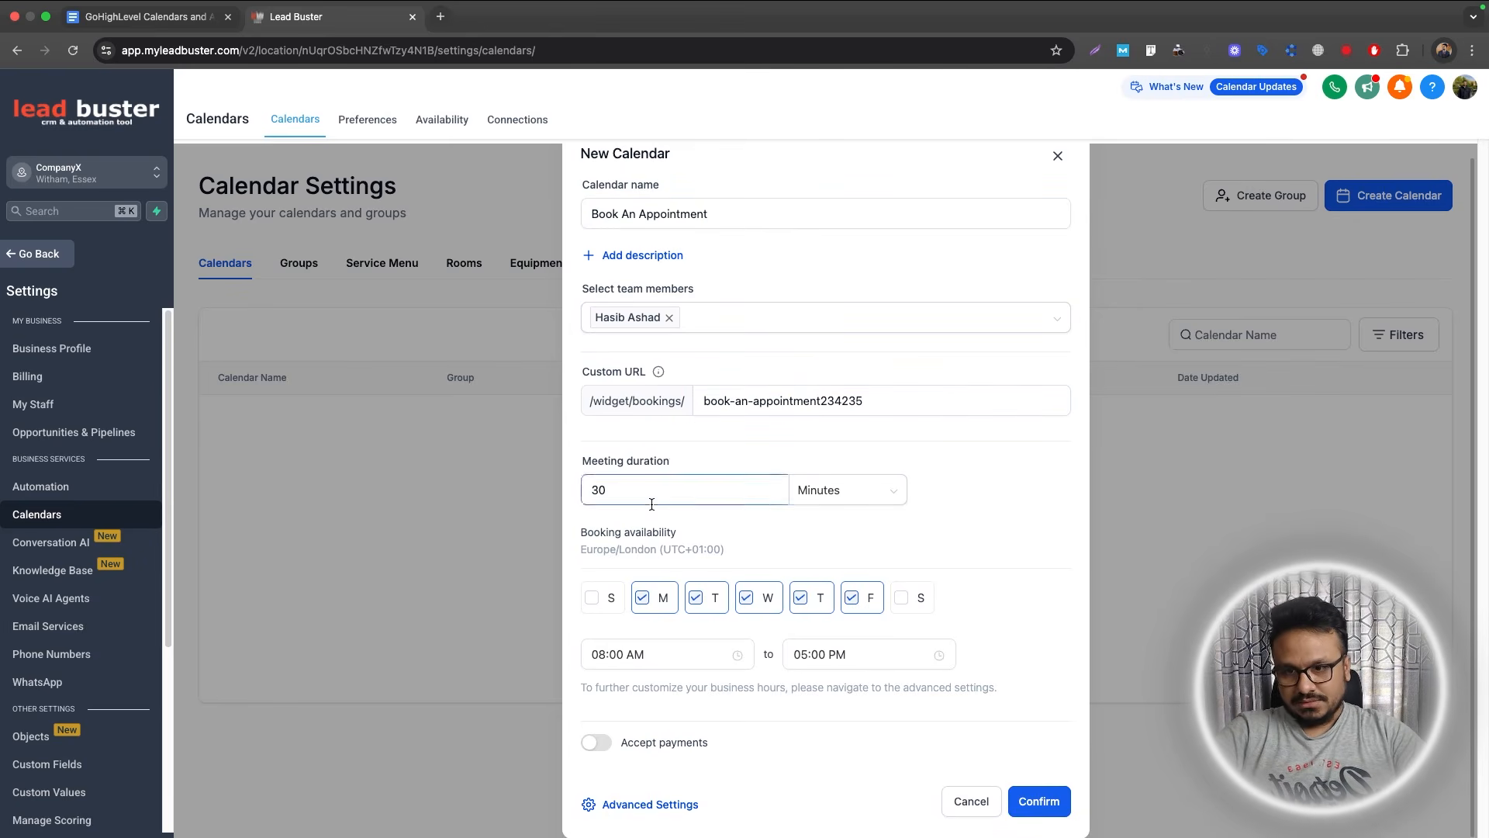
{"action": "left_click", "coordinate": [1022, 805]}
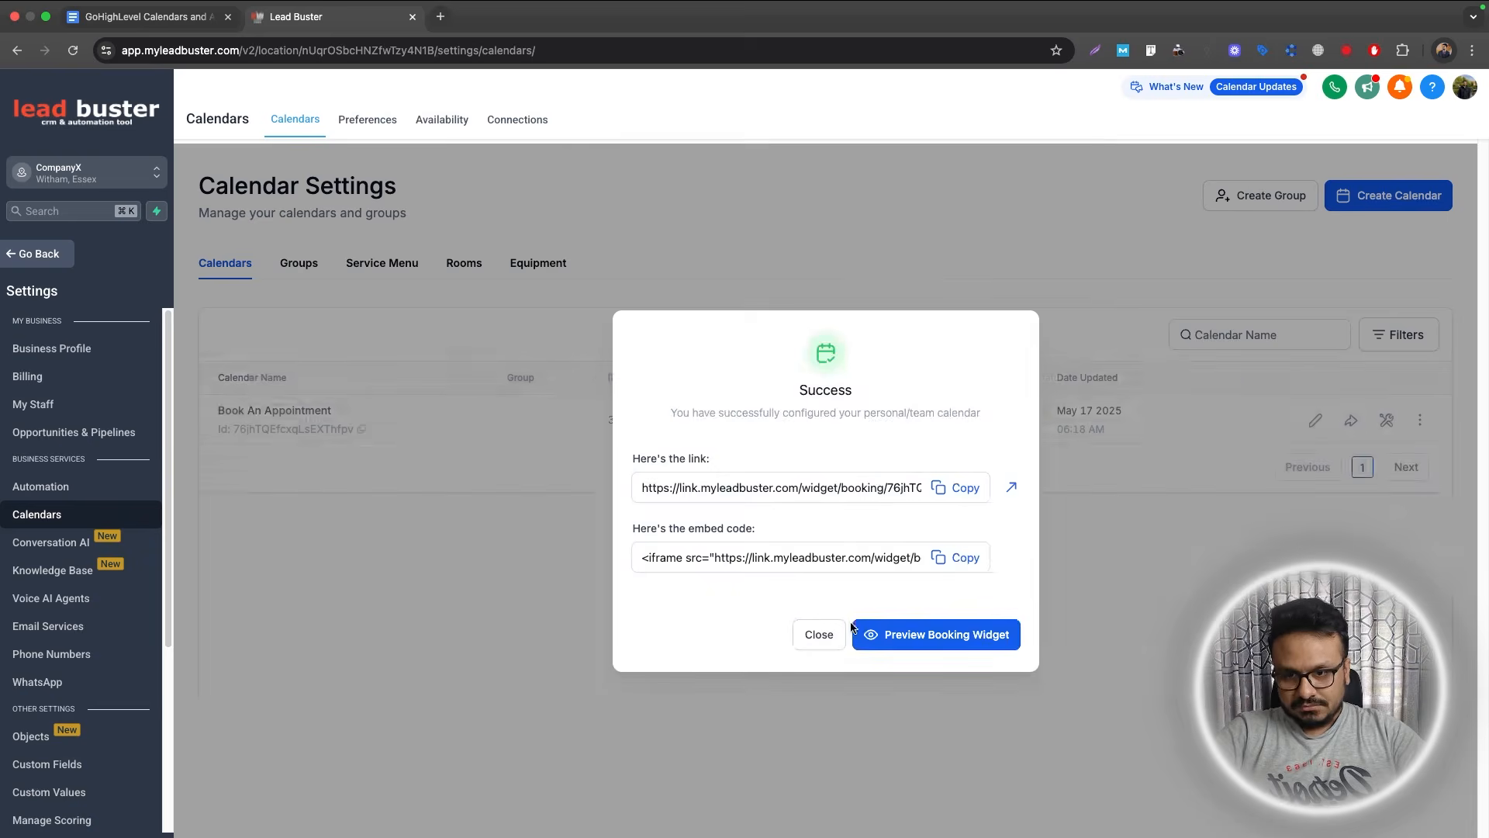
Dismiss the success message and open Book An Appointment for editing.
{"action": "left_click", "coordinate": [443, 528]}
{"action": "left_click", "coordinate": [1314, 419]}
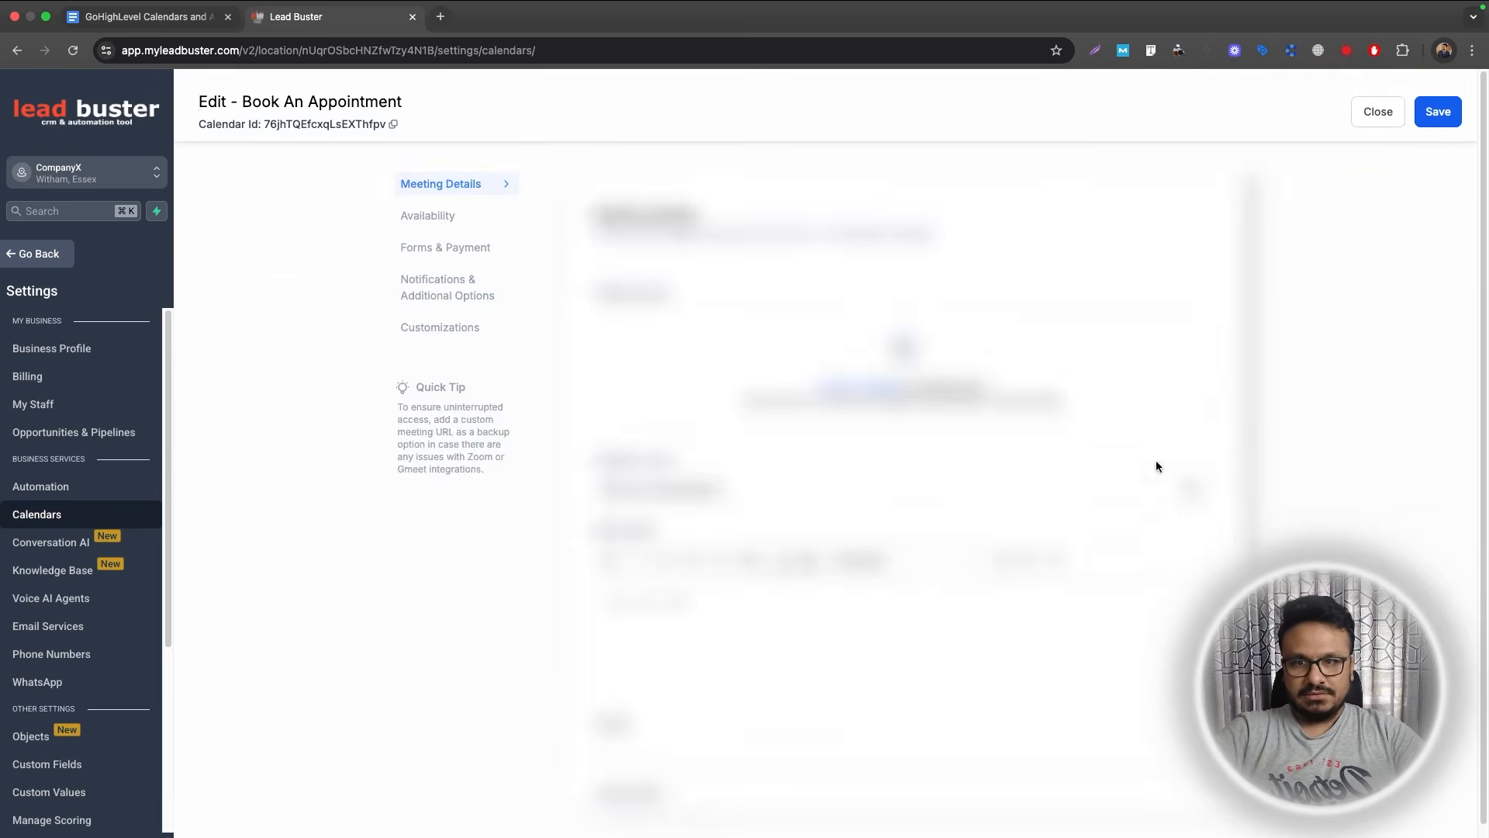
{"action": "scroll", "coordinate": [732, 481], "scroll_direction": "down", "scroll_amount": 8}
{"action": "scroll", "coordinate": [736, 505], "scroll_direction": "up", "scroll_amount": 8}
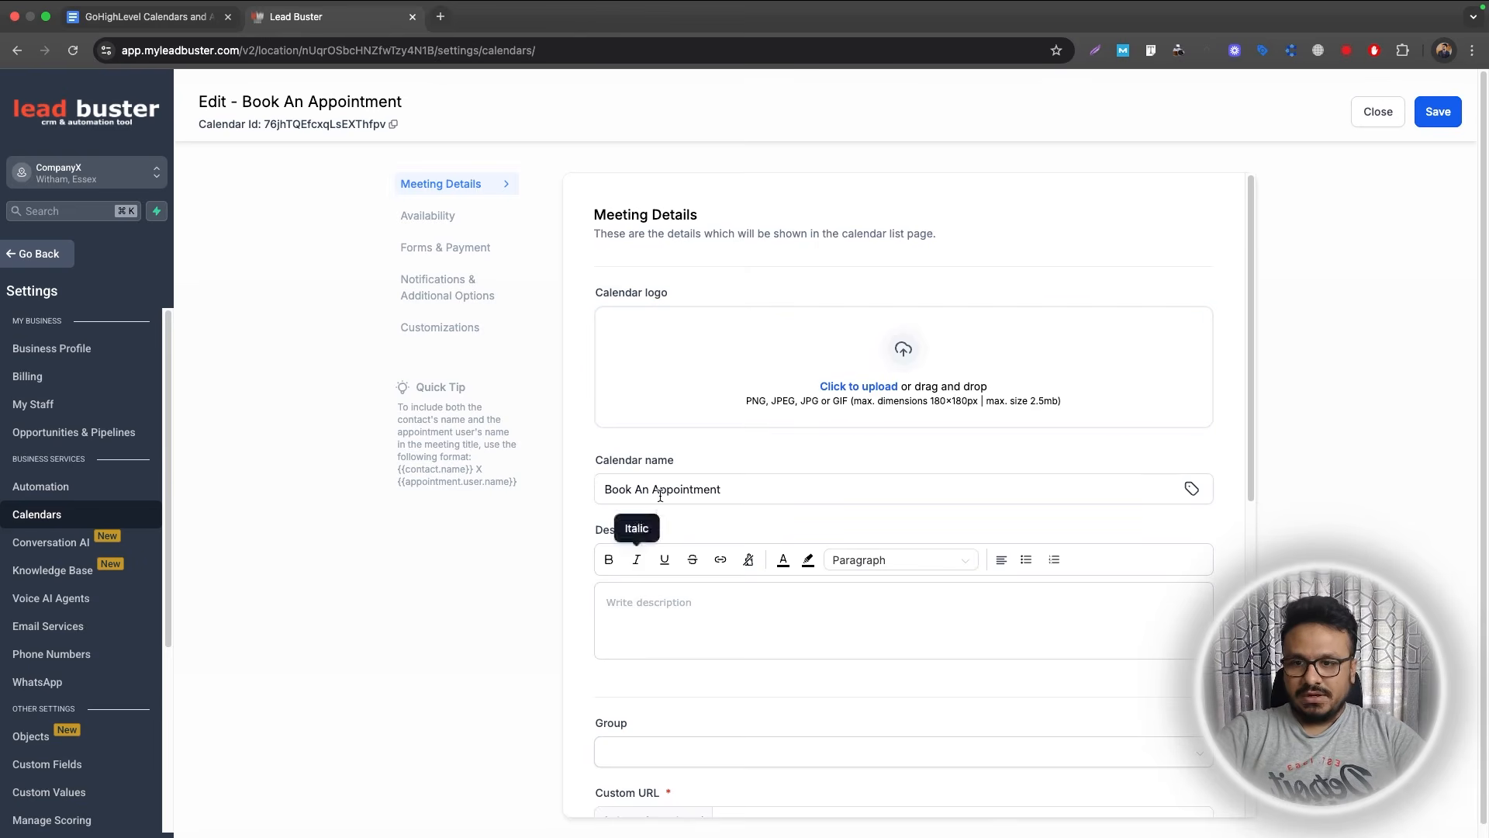
{"action": "scroll", "coordinate": [667, 589], "scroll_direction": "down", "scroll_amount": 1}
{"action": "scroll", "coordinate": [667, 590], "scroll_direction": "down", "scroll_amount": 2}
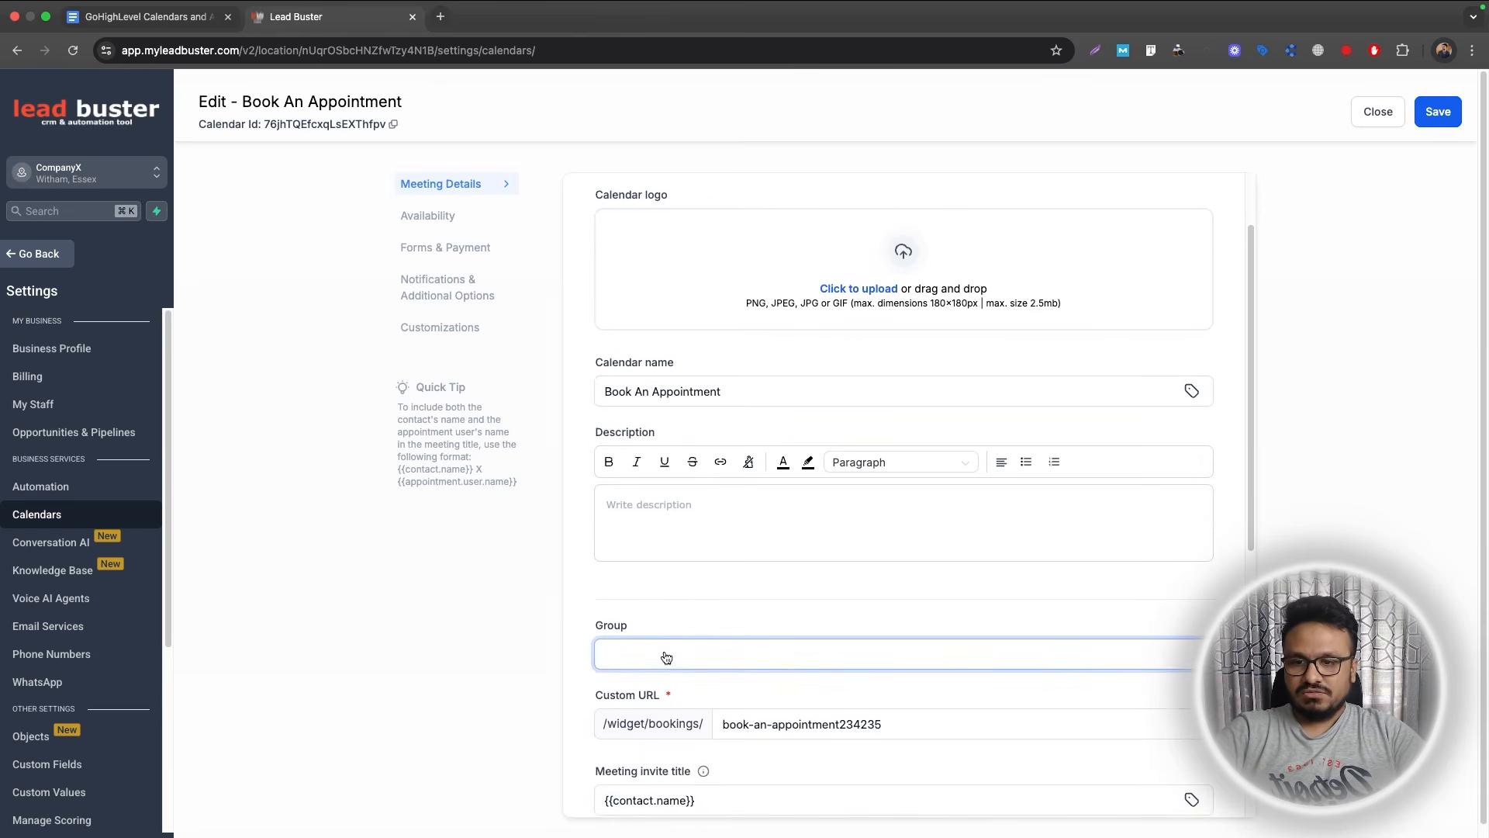
Leave the group empty, save Meeting Details, and view the Availability tab.
{"action": "left_click", "coordinate": [670, 653]}
{"action": "left_click", "coordinate": [685, 622]}
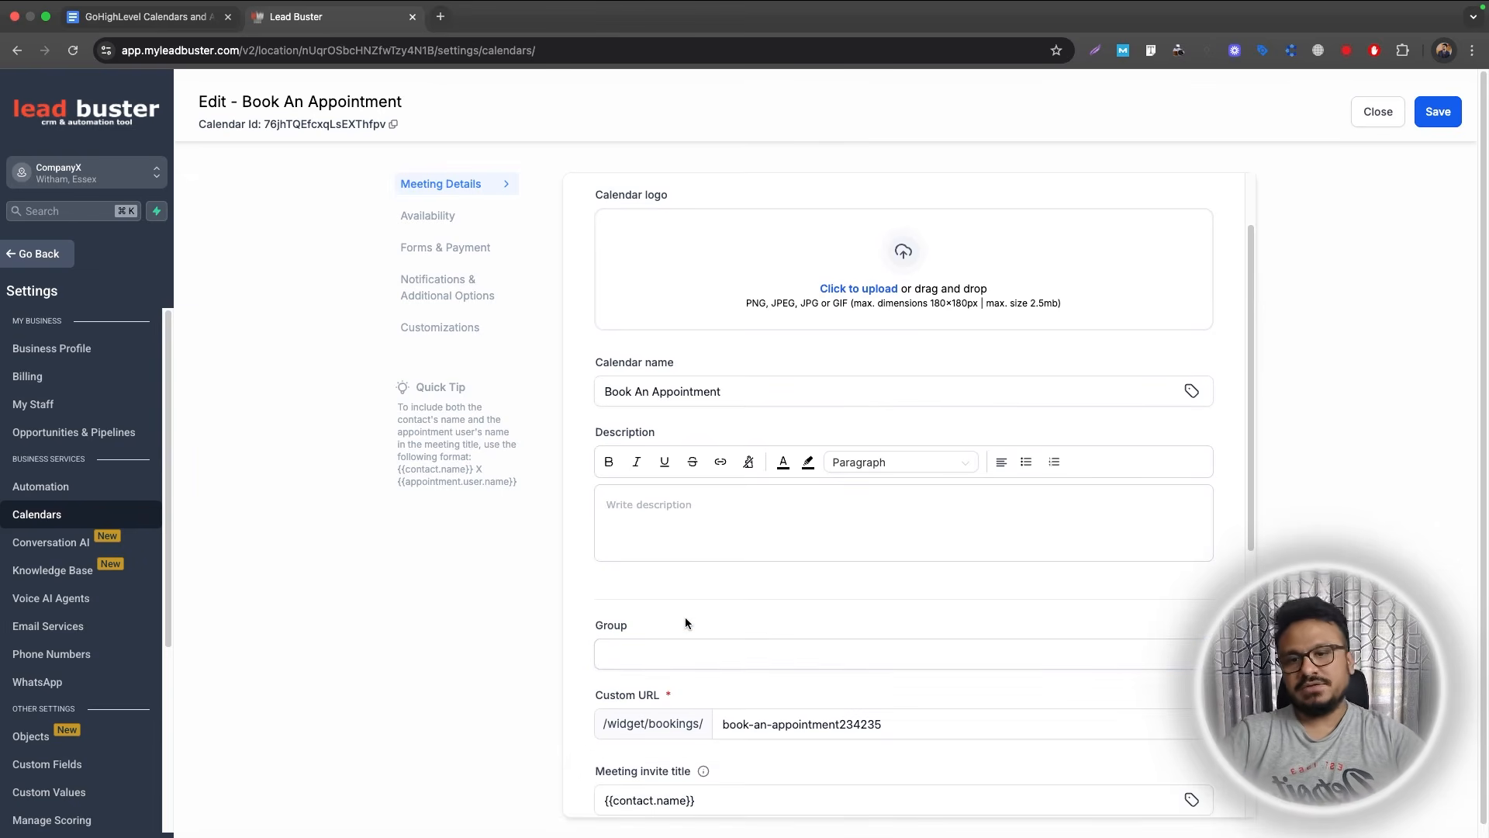
{"action": "scroll", "coordinate": [585, 518], "scroll_direction": "down", "scroll_amount": 10}
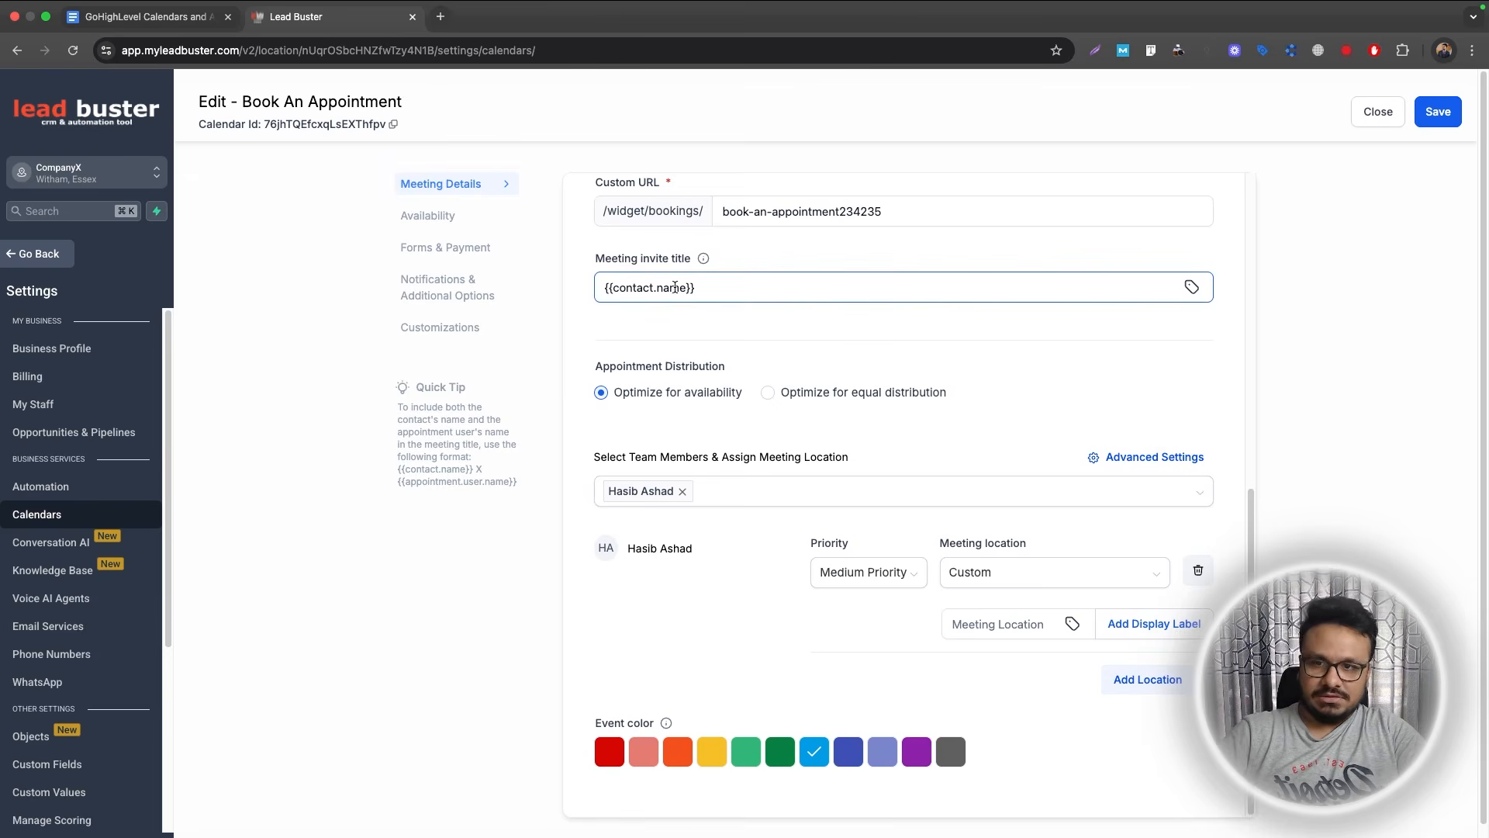
{"action": "scroll", "coordinate": [710, 465], "scroll_direction": "down", "scroll_amount": 1}
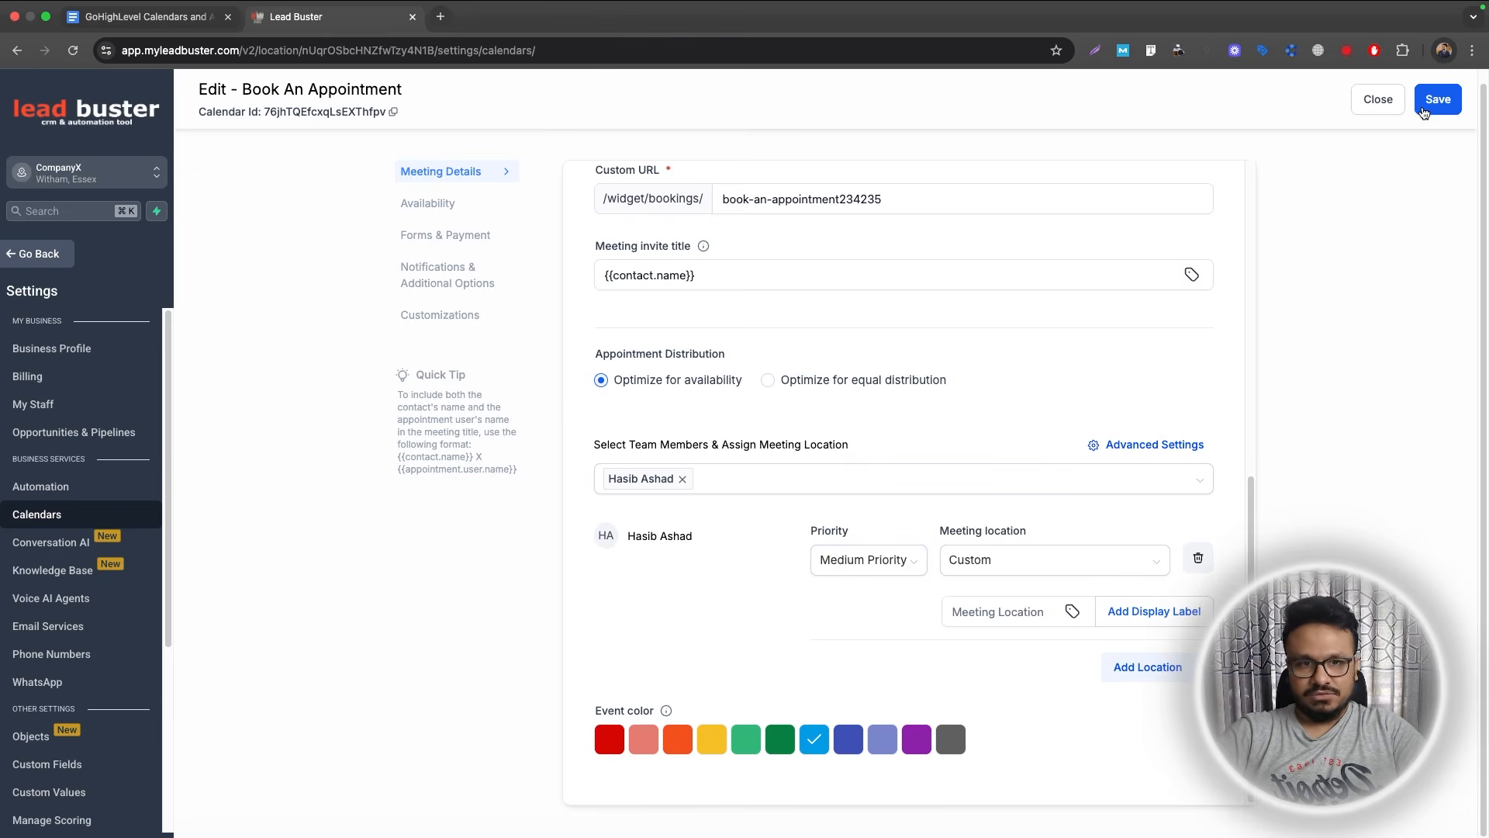
{"action": "left_click", "coordinate": [1424, 113]}
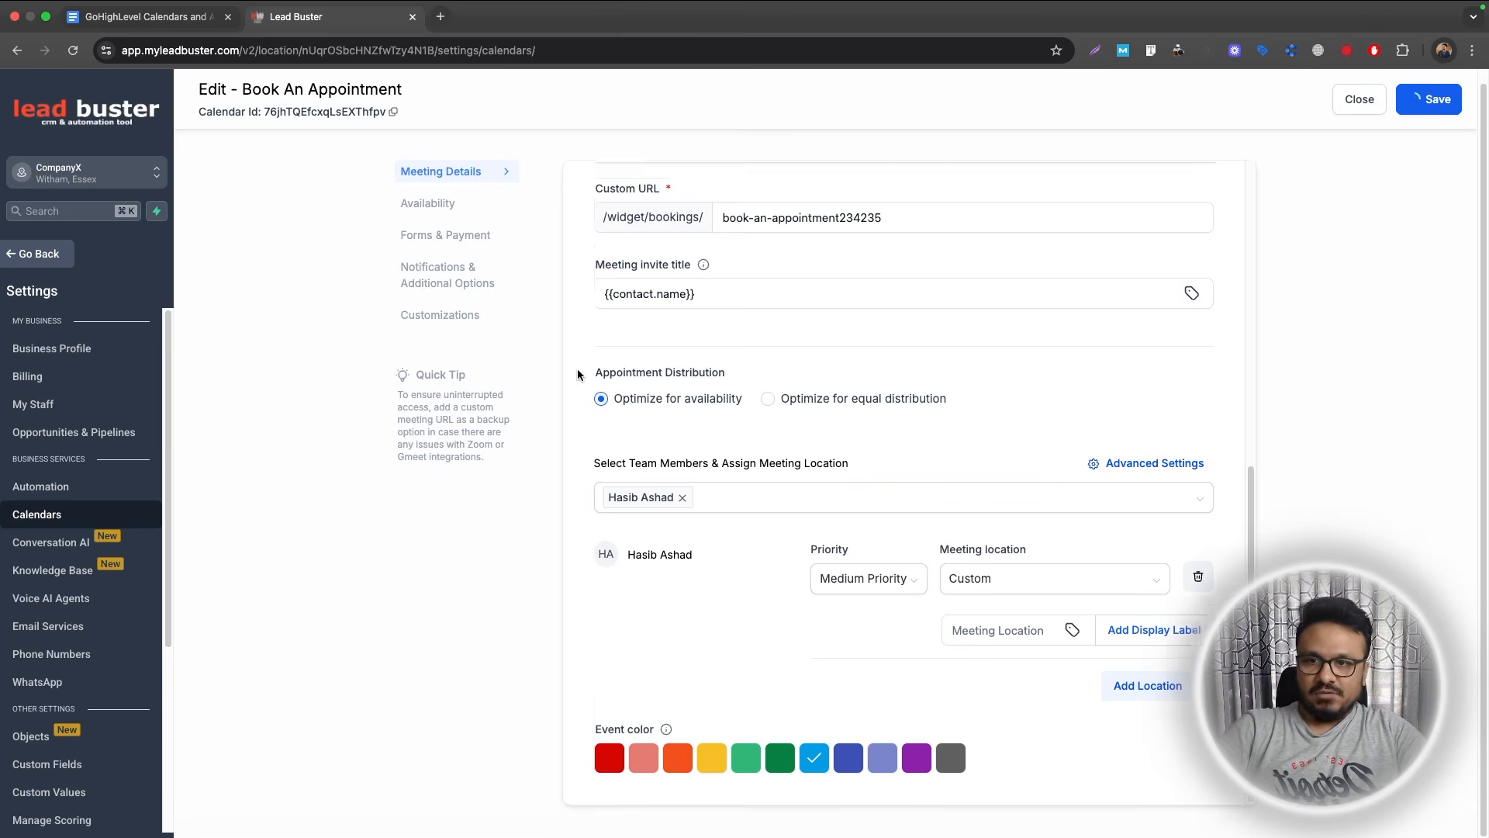
{"action": "scroll", "coordinate": [582, 368], "scroll_direction": "up", "scroll_amount": 5}
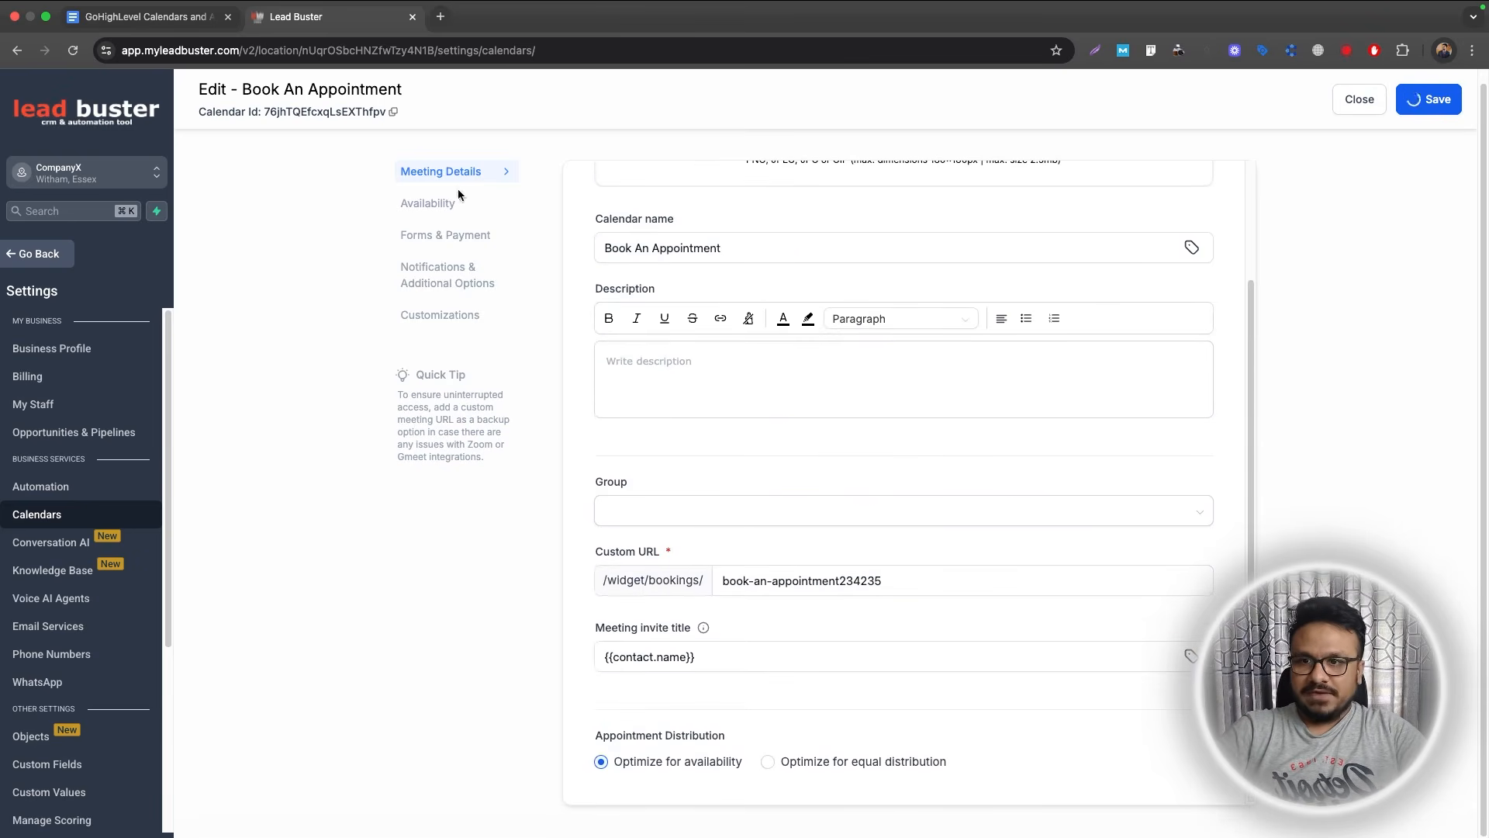
{"action": "left_click", "coordinate": [449, 211]}
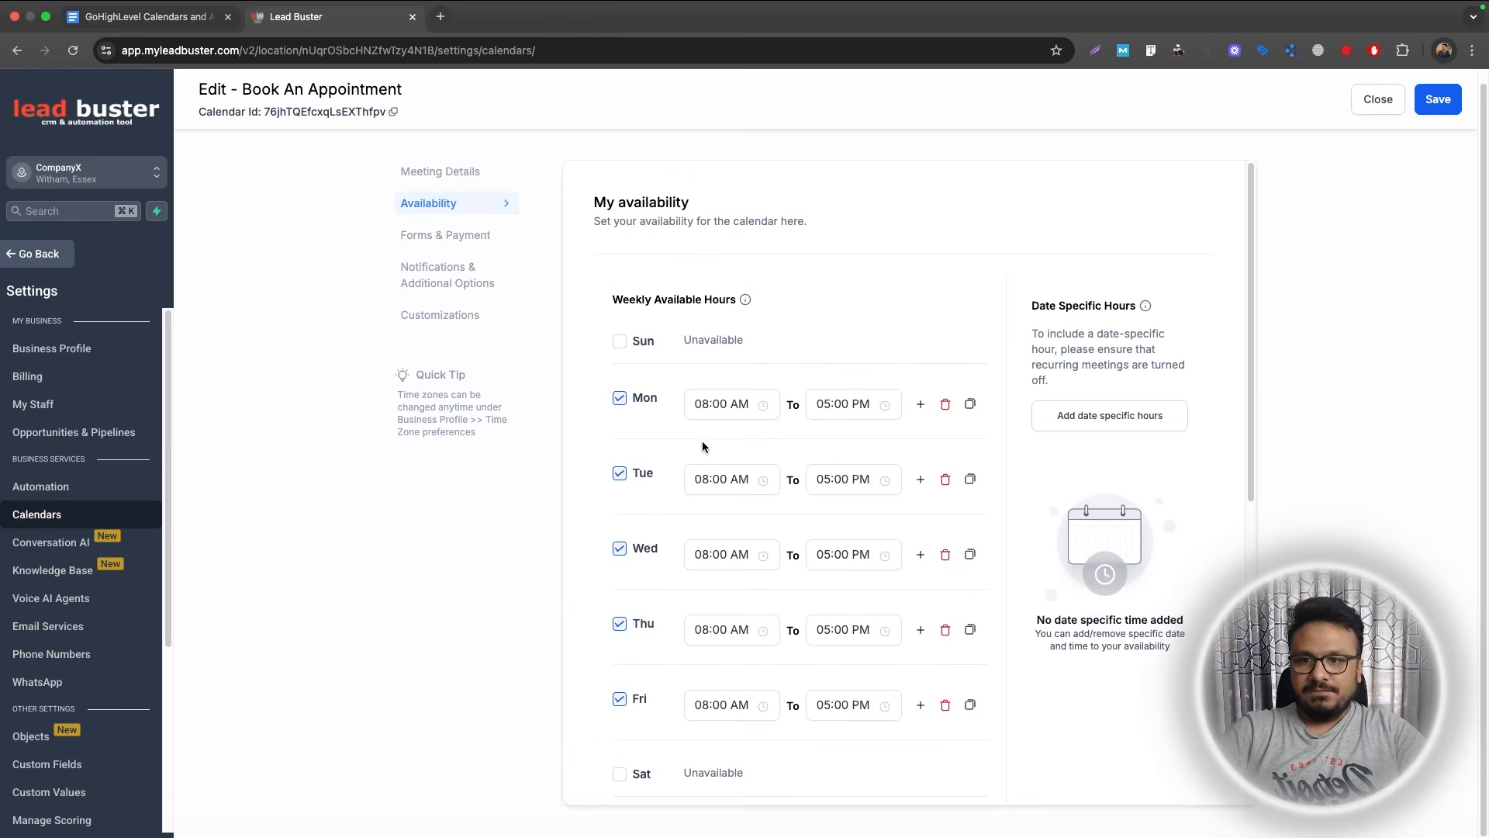
Change Monday's end time to 02:00 PM.
{"action": "left_click", "coordinate": [704, 399]}
{"action": "left_click", "coordinate": [826, 411]}
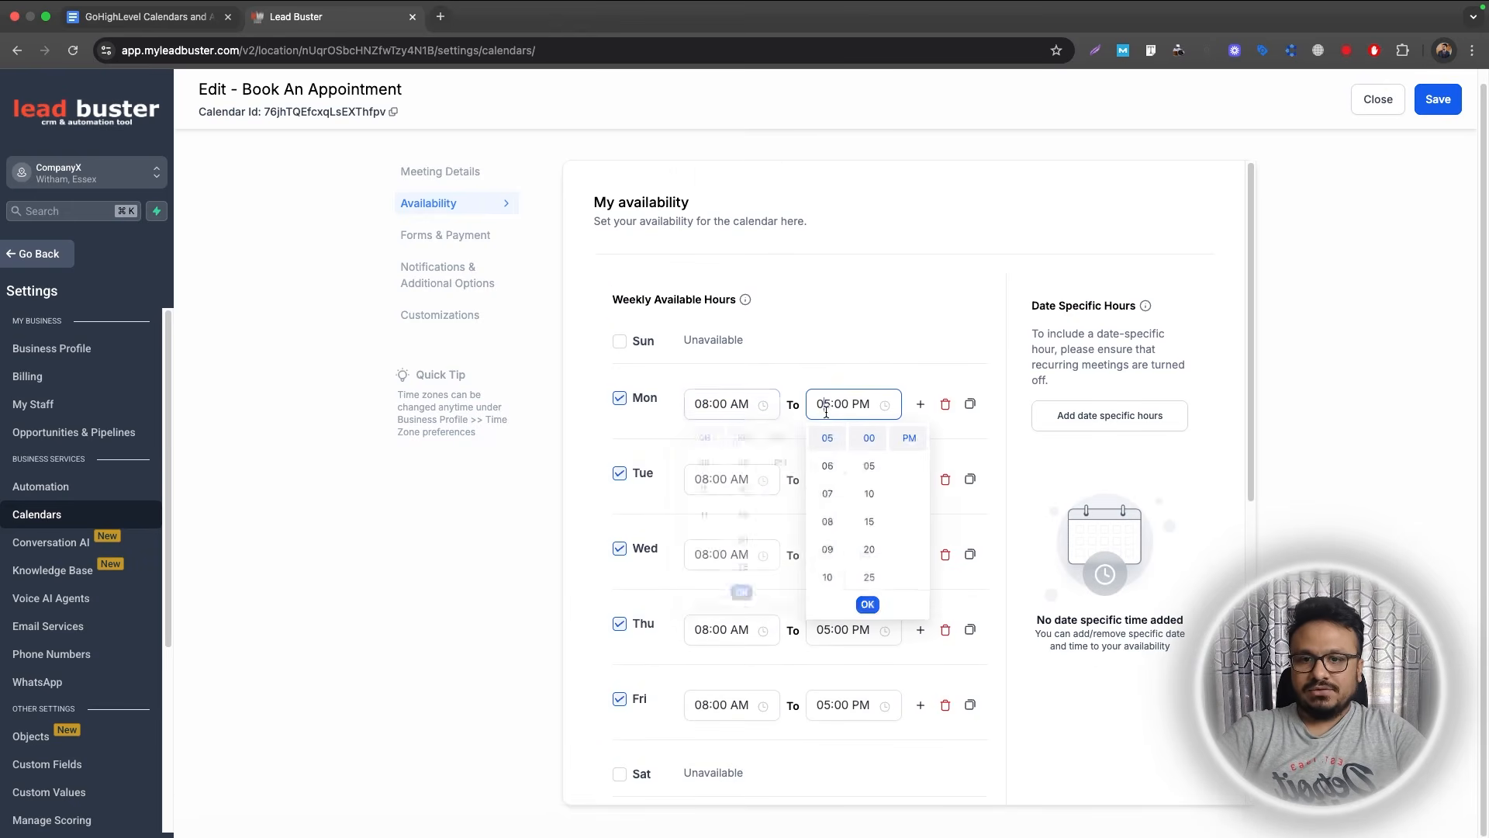
{"action": "scroll", "coordinate": [827, 481], "scroll_direction": "up", "scroll_amount": 3}
{"action": "left_click", "coordinate": [827, 496]}
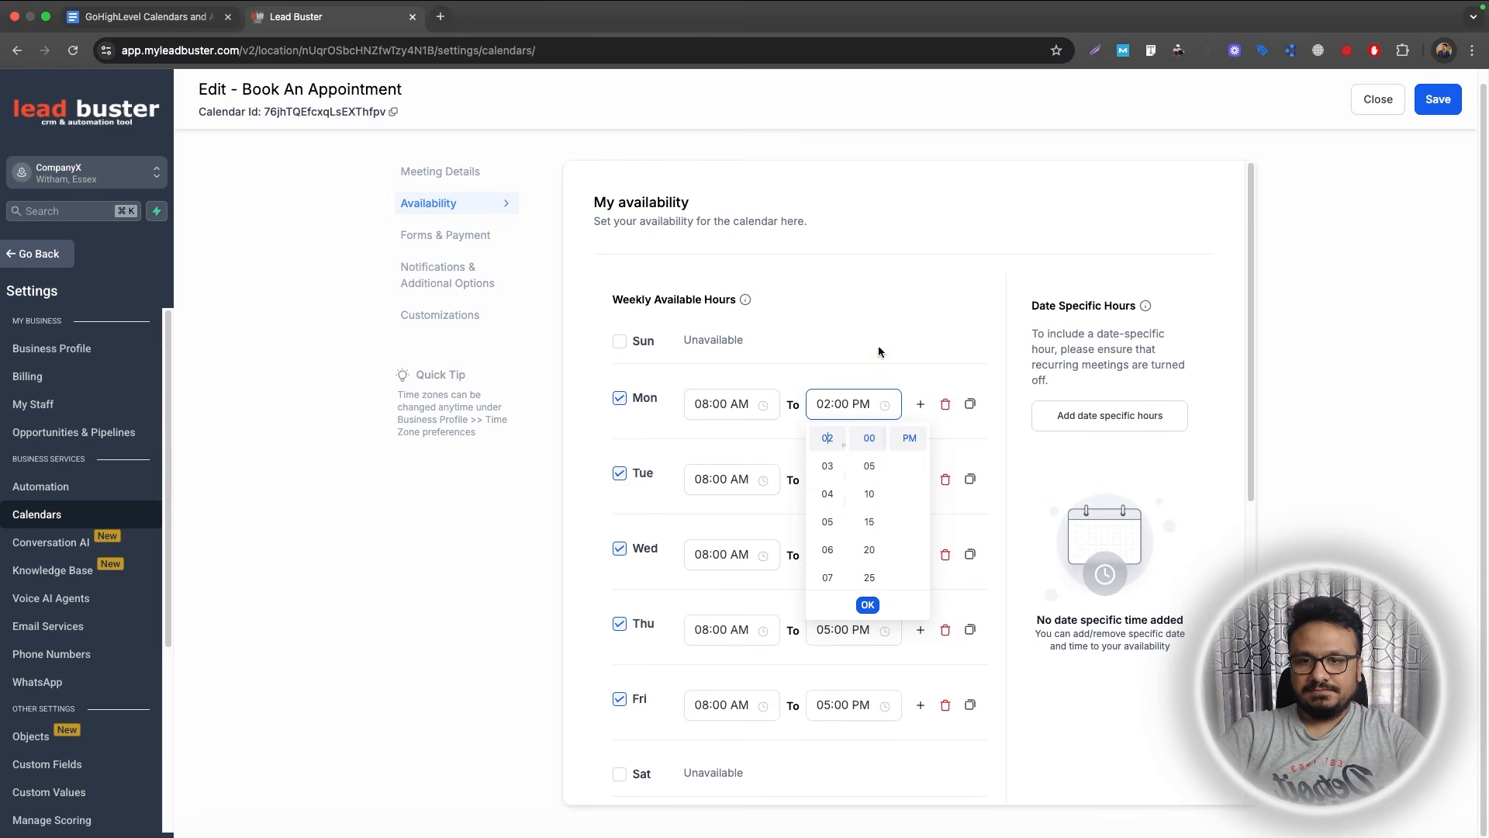
{"action": "left_click", "coordinate": [879, 351]}
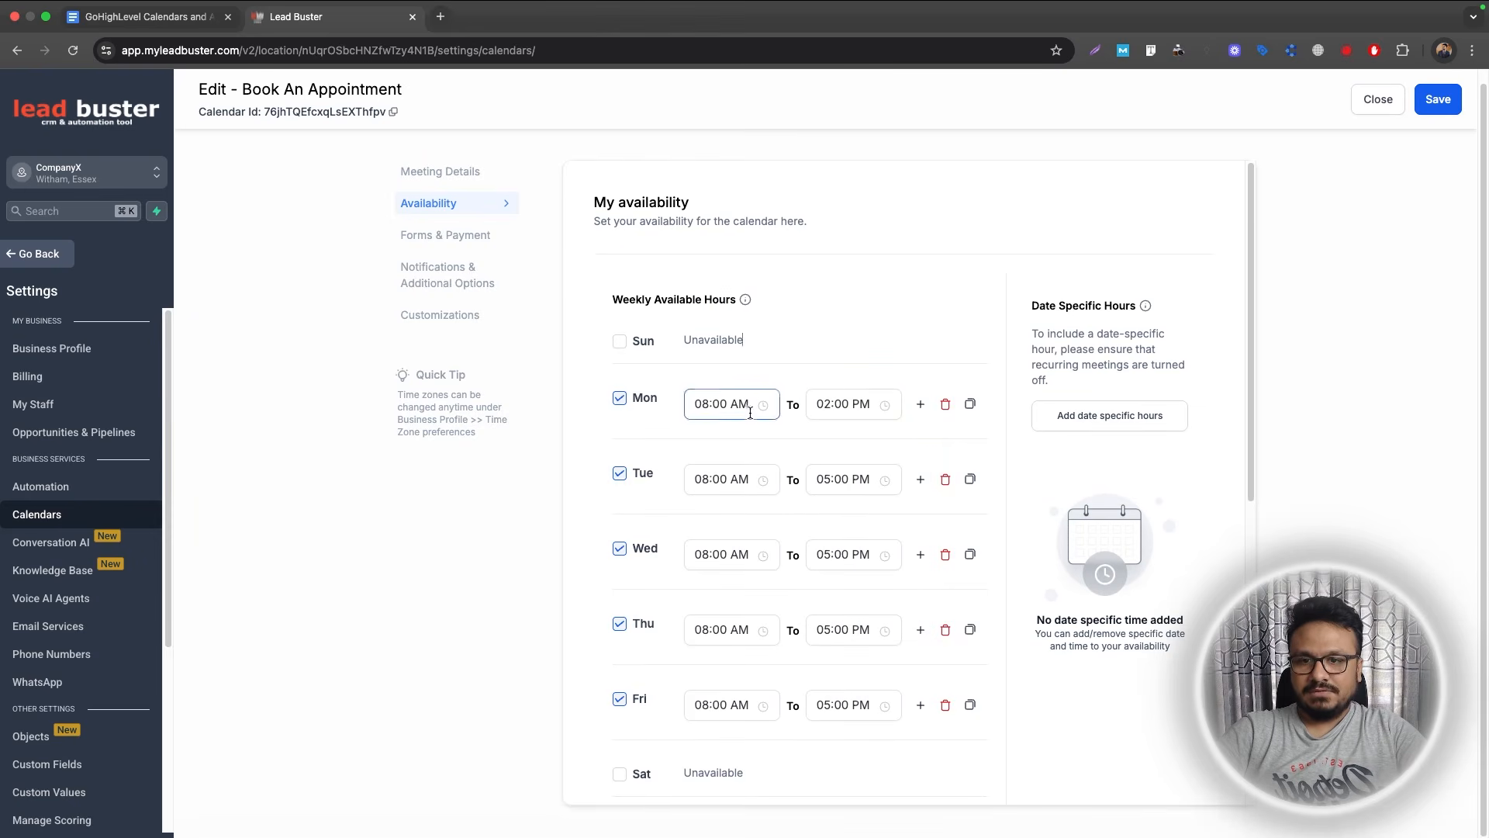
Copy Monday's 08:00 AM–02:00 PM hours to Tuesday through Friday.
{"action": "left_click", "coordinate": [969, 403]}
{"action": "left_click", "coordinate": [921, 208]}
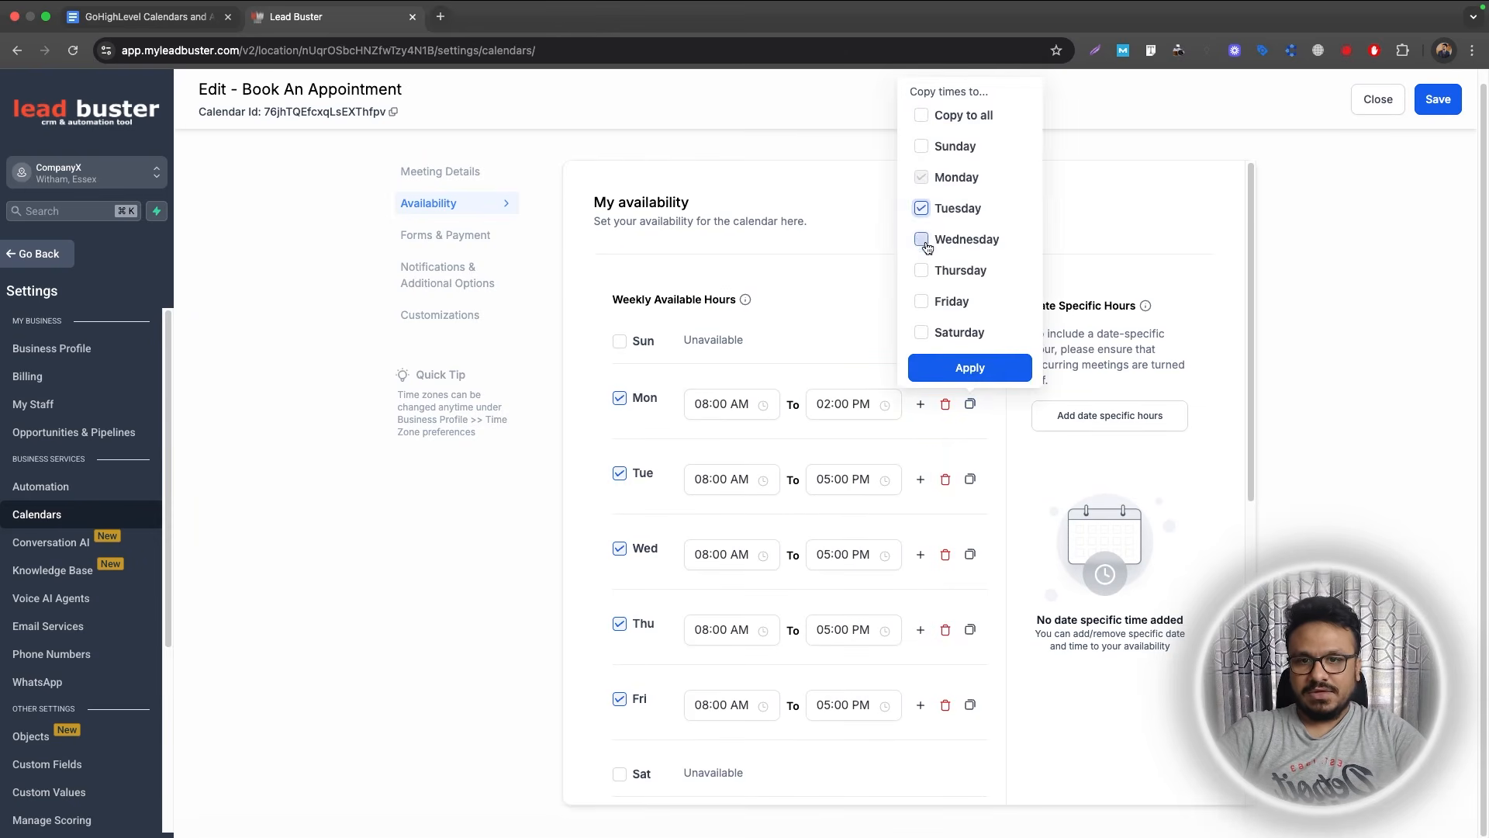
{"action": "left_click", "coordinate": [921, 240]}
{"action": "left_click", "coordinate": [922, 270]}
{"action": "left_click", "coordinate": [922, 302]}
{"action": "left_click", "coordinate": [966, 367]}
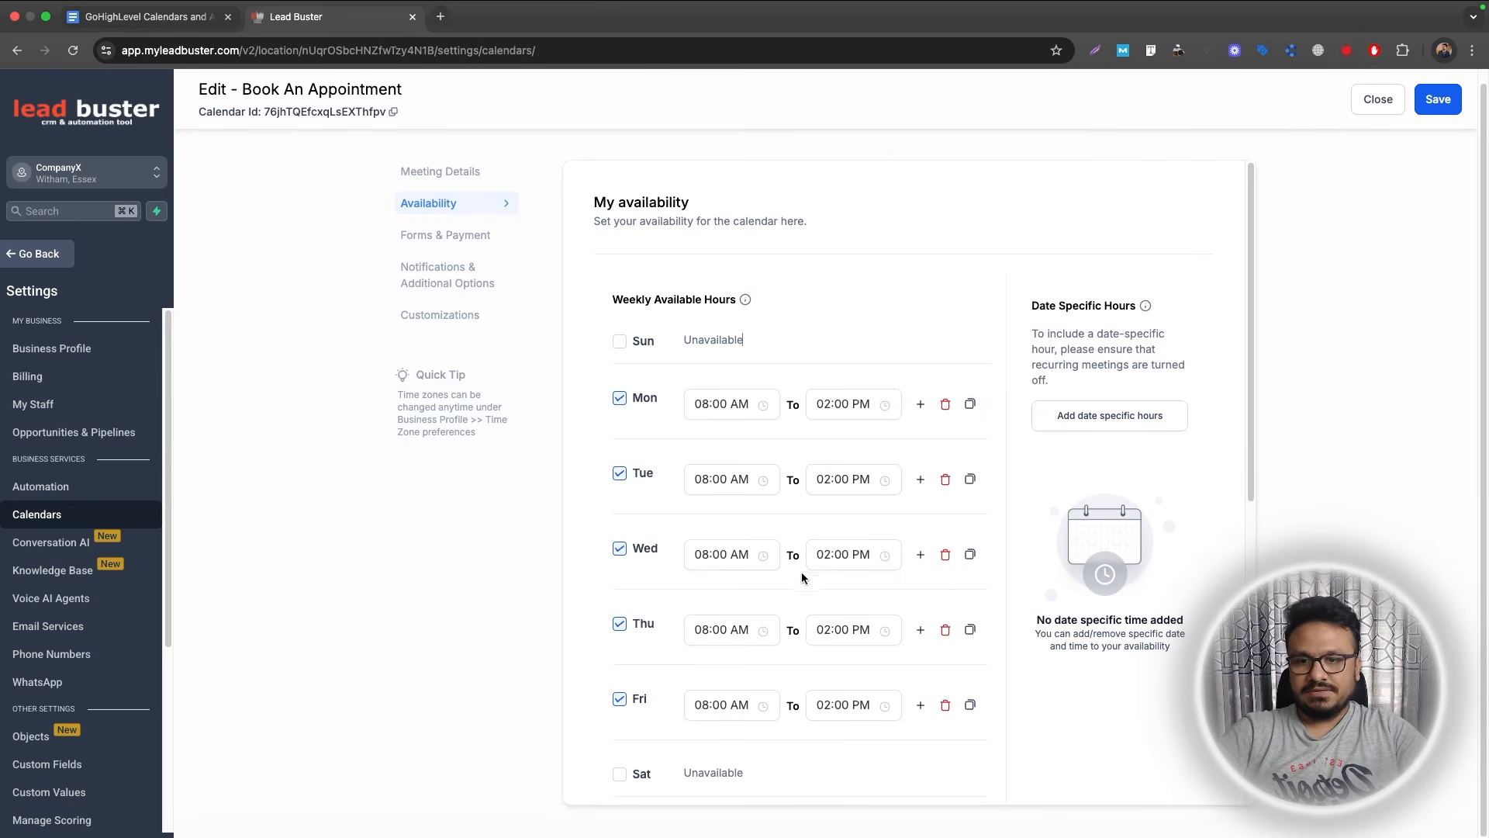
{"action": "scroll", "coordinate": [802, 571], "scroll_direction": "down", "scroll_amount": 3}
{"action": "scroll", "coordinate": [738, 396], "scroll_direction": "up", "scroll_amount": 1}
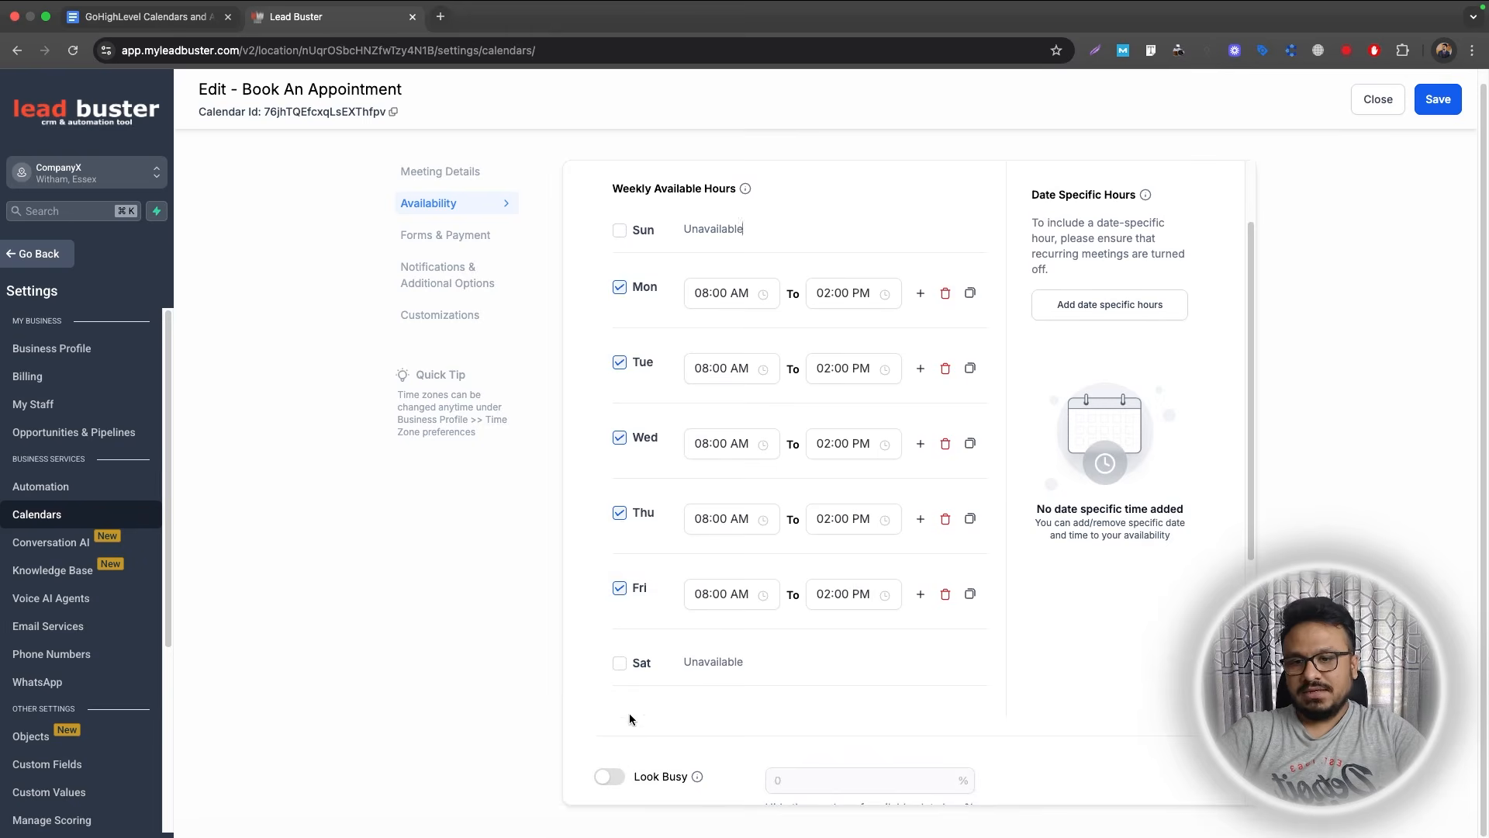
Try Look Busy at 30 percent, then switch it back off.
{"action": "scroll", "coordinate": [630, 718], "scroll_direction": "down", "scroll_amount": 6}
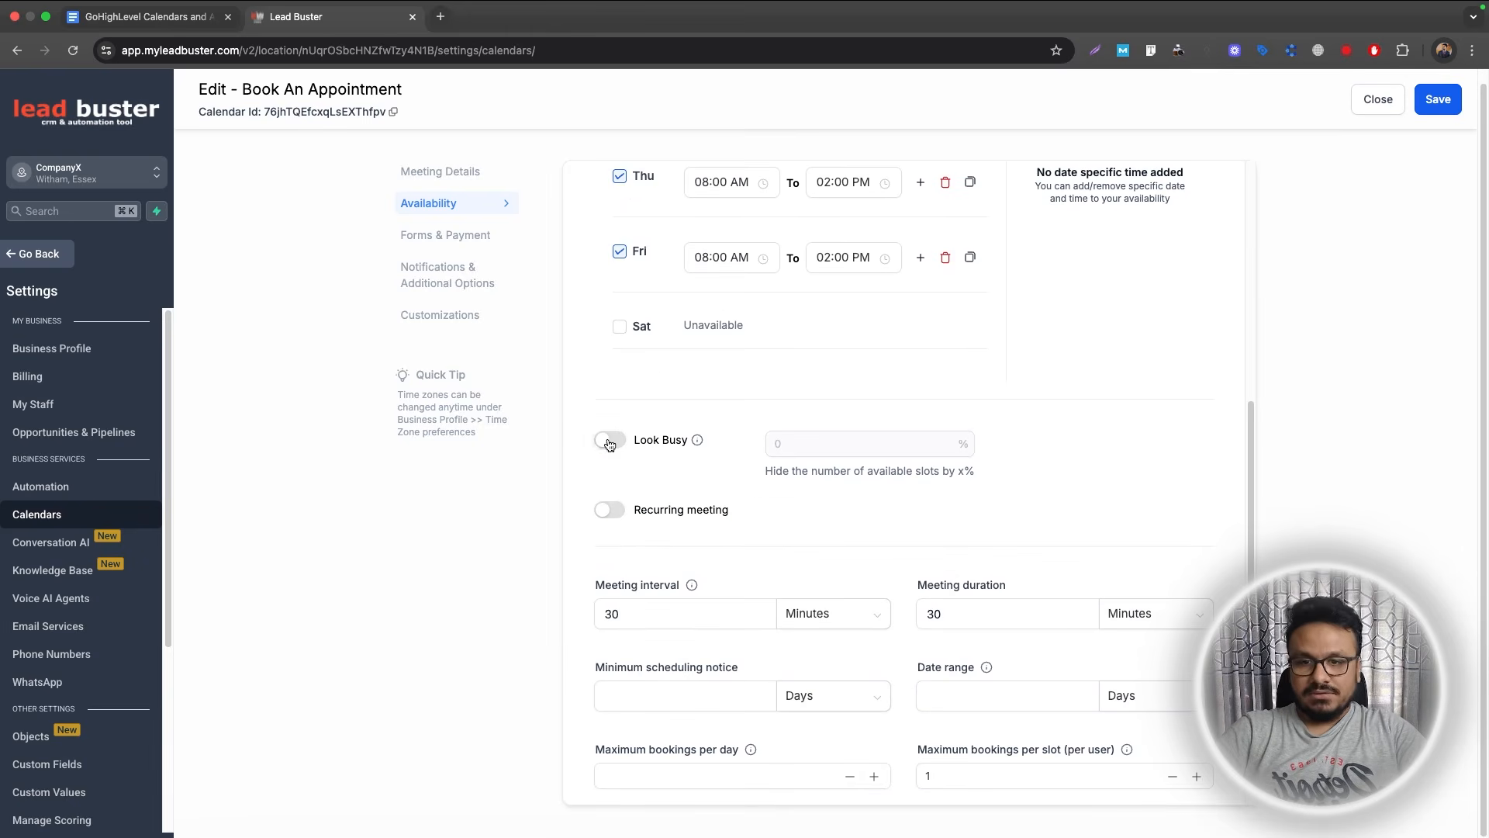
{"action": "left_click", "coordinate": [609, 442]}
{"action": "left_click", "coordinate": [870, 443]}
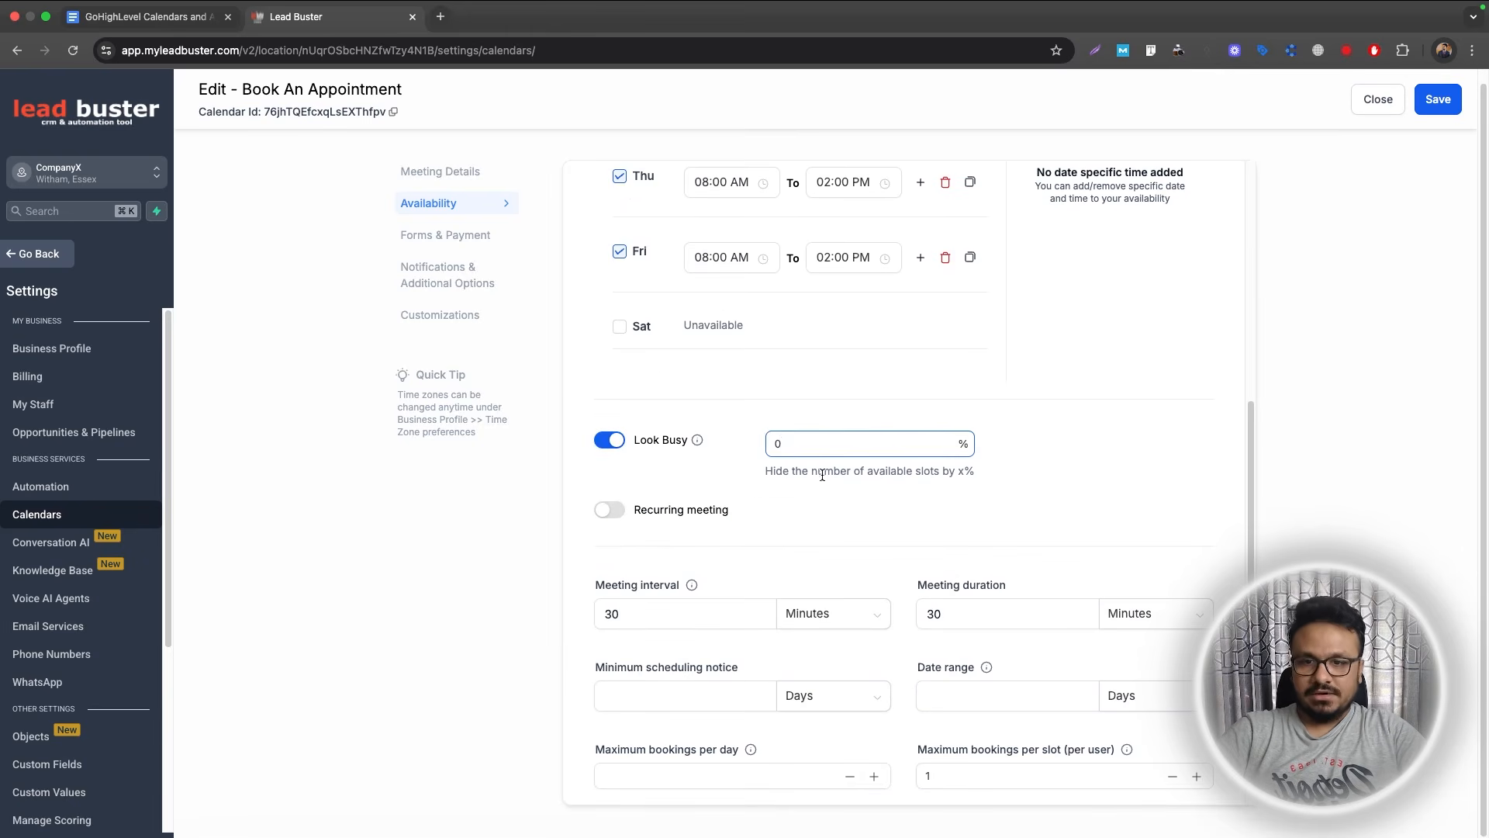
{"action": "type", "text": "30"}
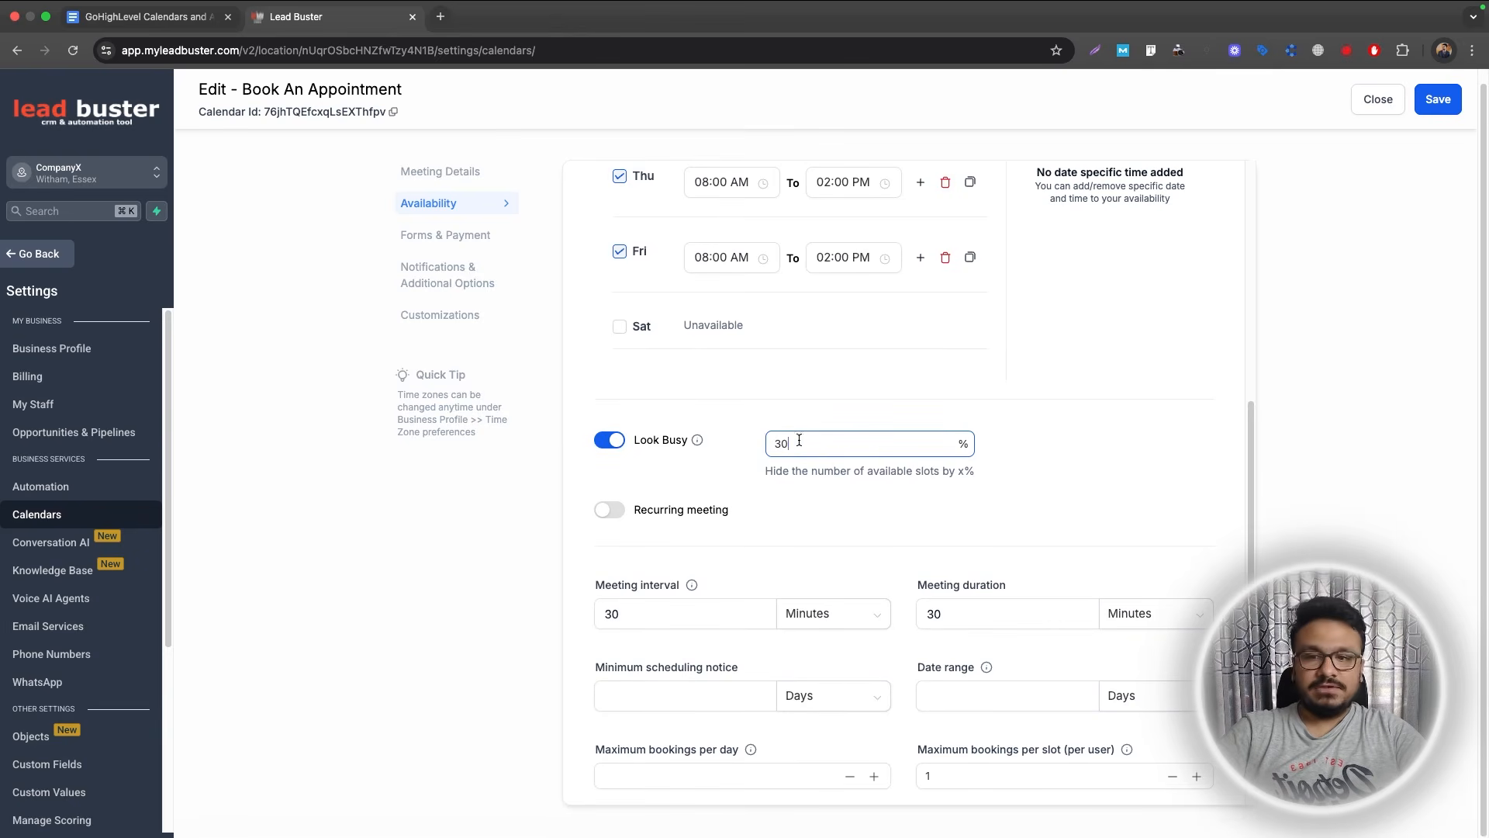
{"action": "left_click", "coordinate": [613, 442]}
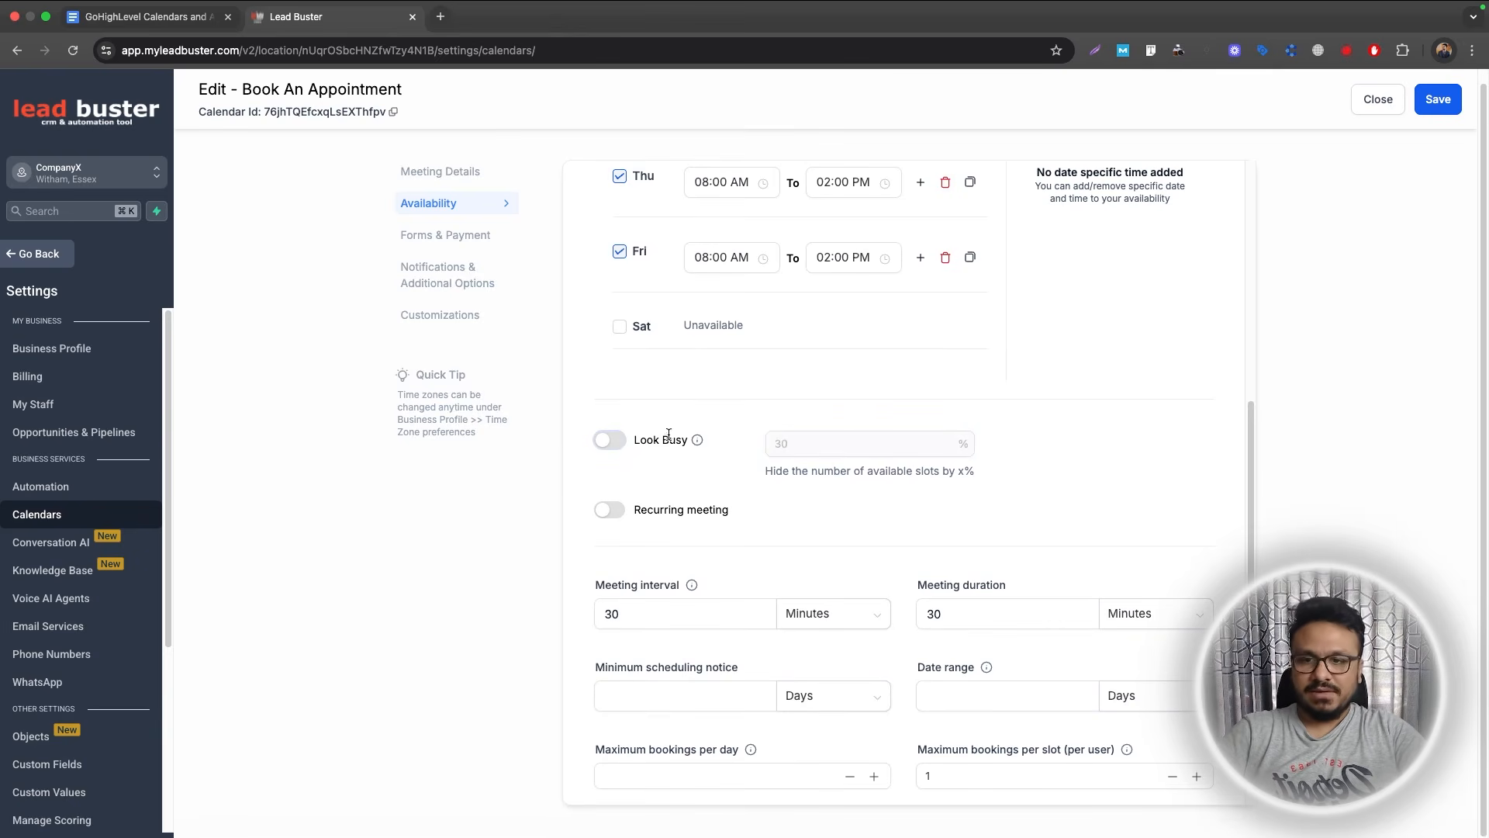
Turn on recurring meeting with Daily repeat, then switch it off again.
{"action": "left_click", "coordinate": [616, 510]}
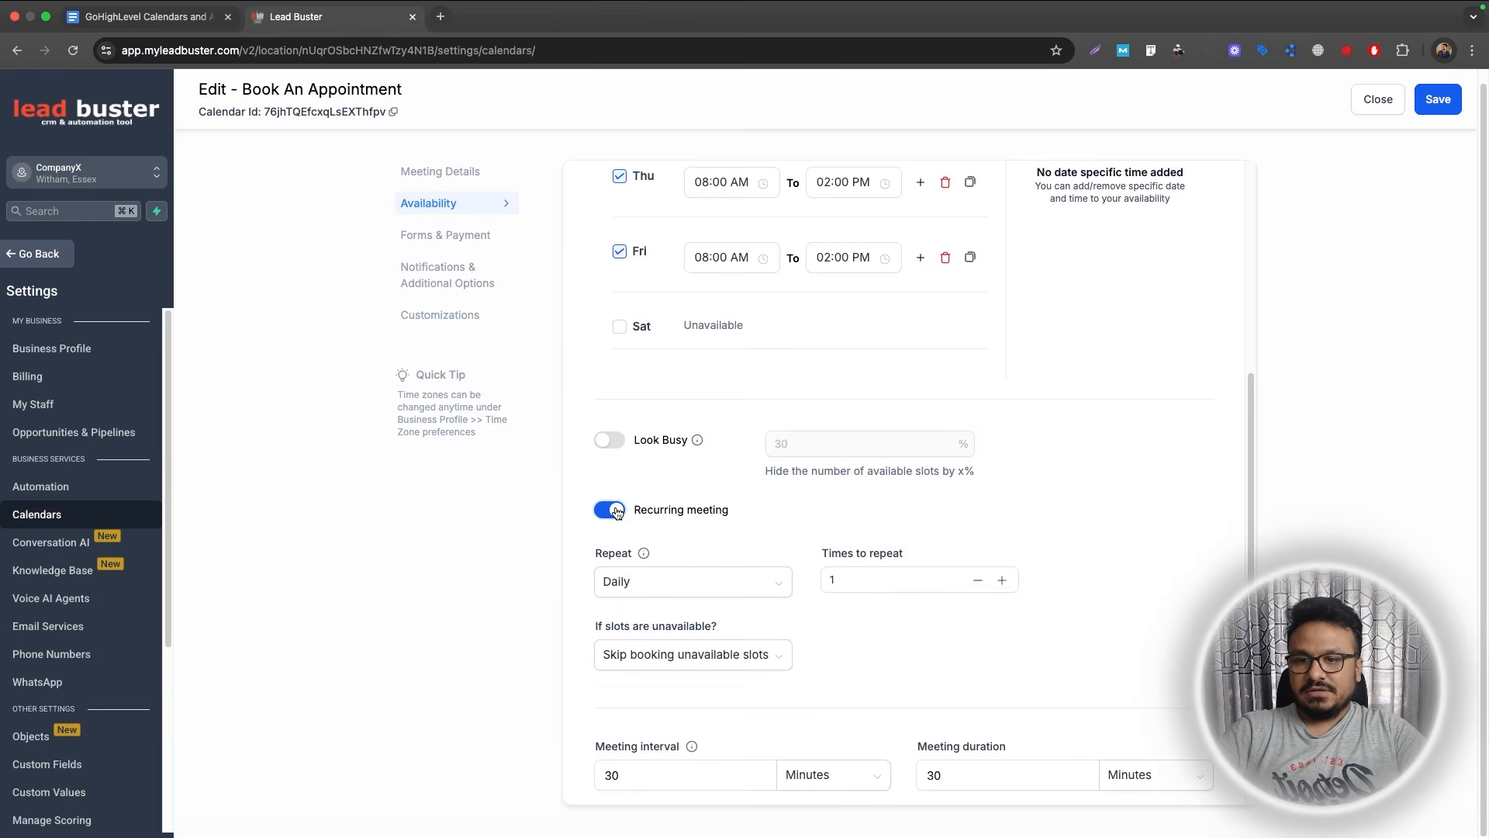
{"action": "left_click", "coordinate": [725, 584]}
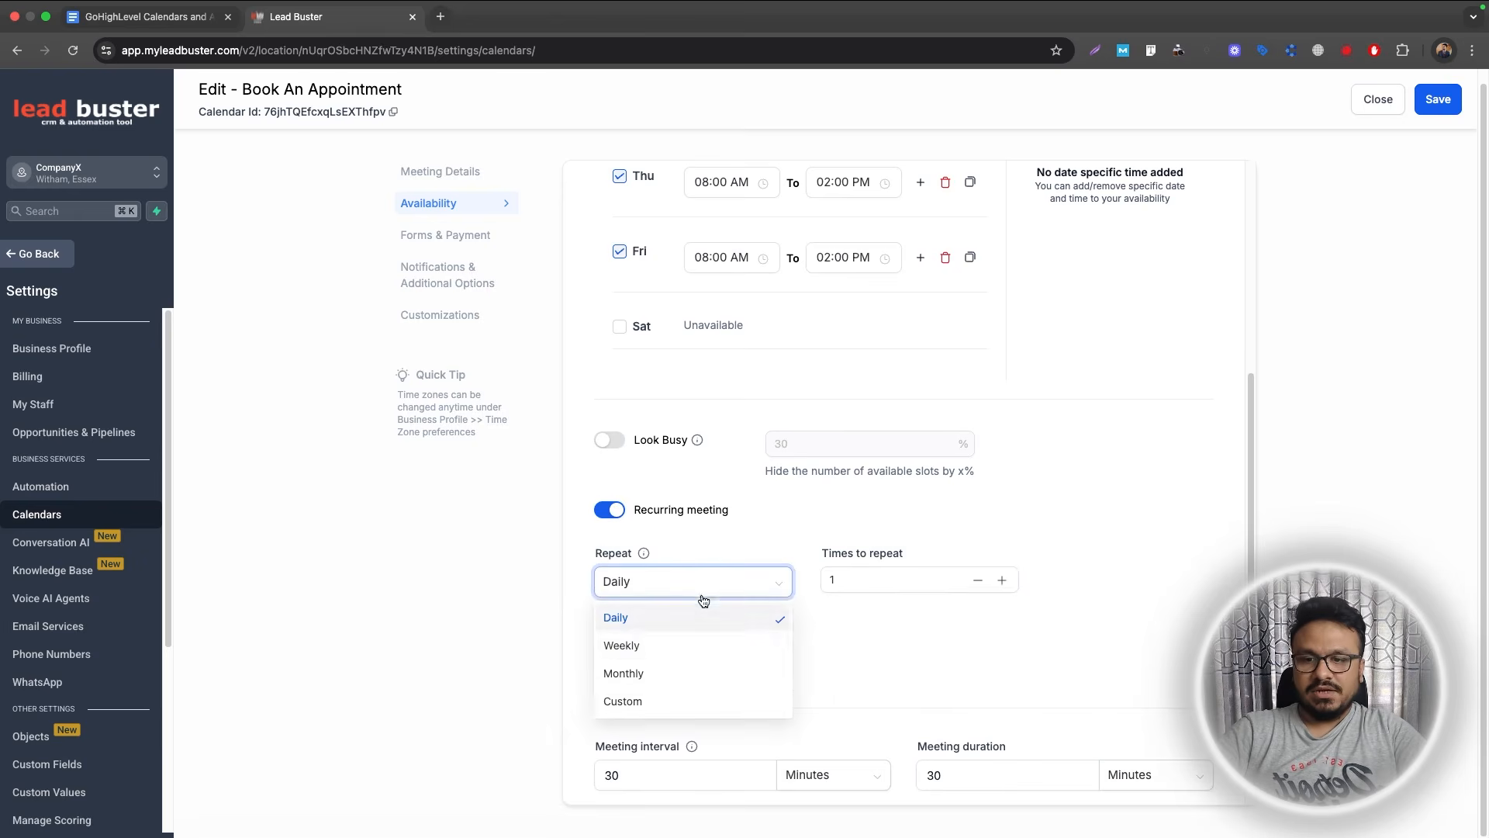
{"action": "left_click", "coordinate": [844, 604]}
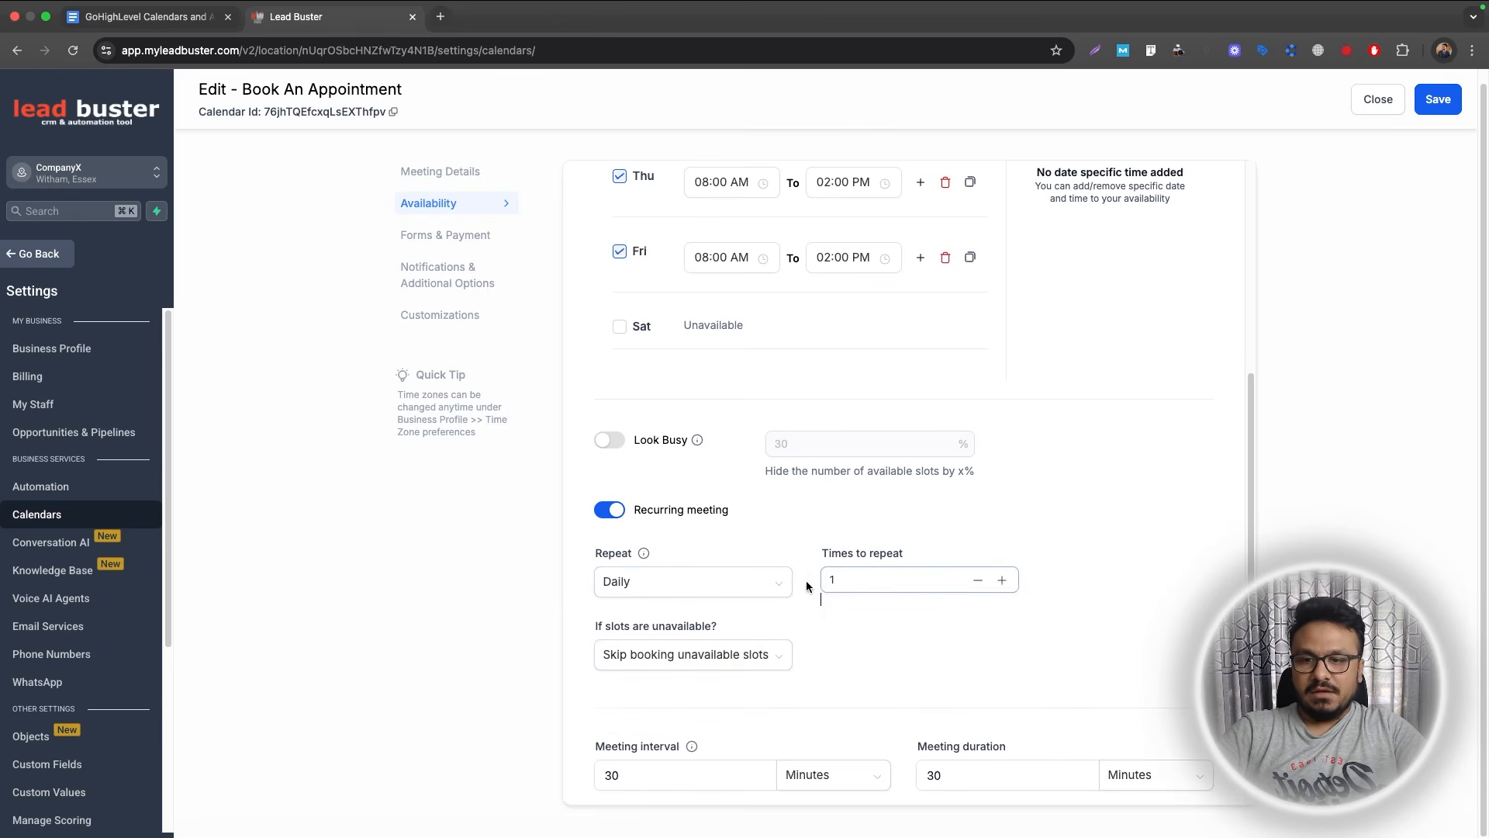
{"action": "left_click", "coordinate": [606, 509]}
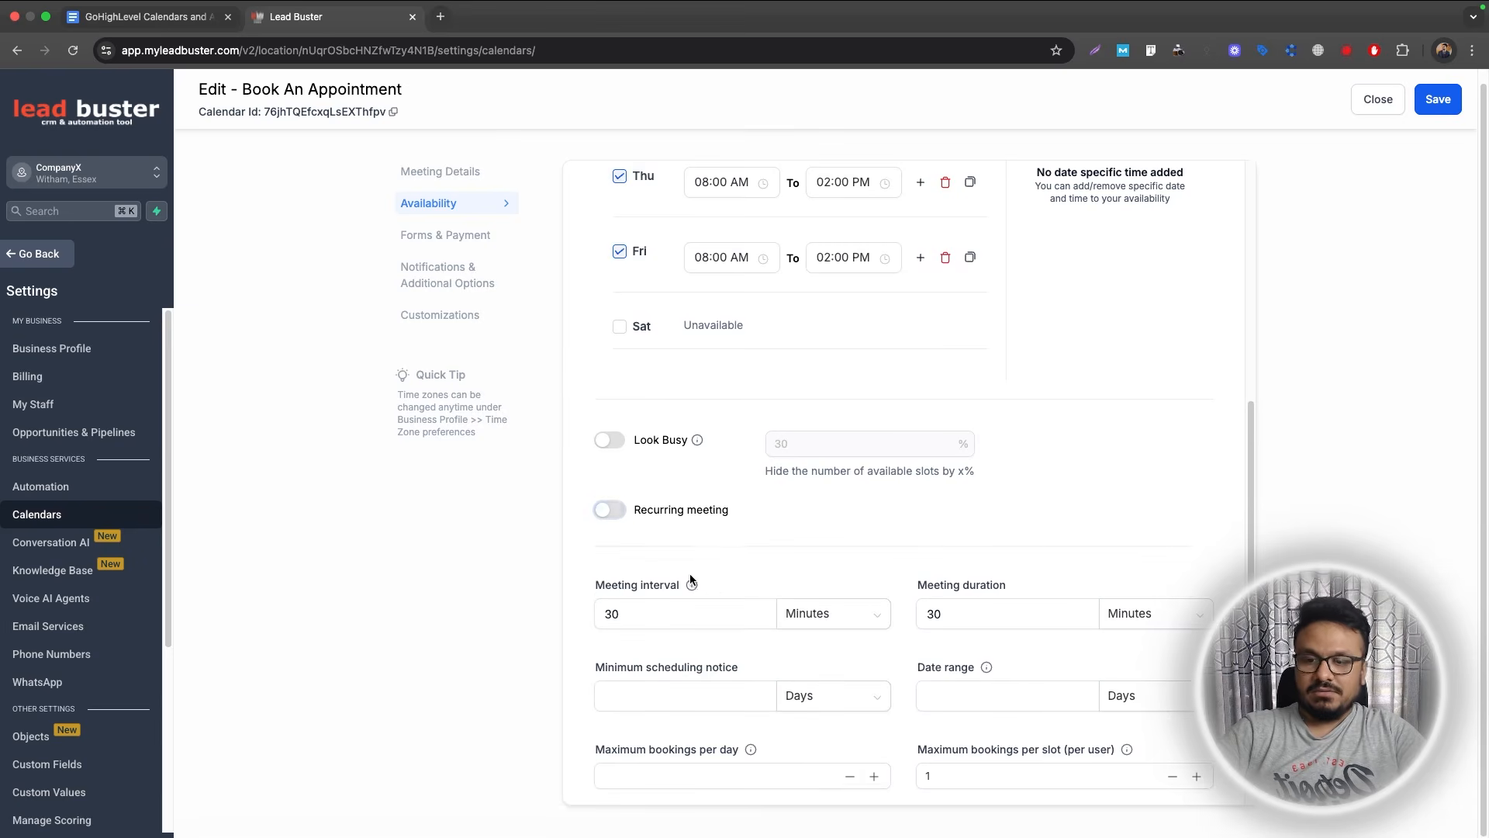
{"action": "scroll", "coordinate": [691, 582], "scroll_direction": "down", "scroll_amount": 3}
Keep the 30-minute meeting interval, briefly trying 60 before reverting to 30.
{"action": "left_click", "coordinate": [681, 497]}
{"action": "double_click", "coordinate": [628, 509]}
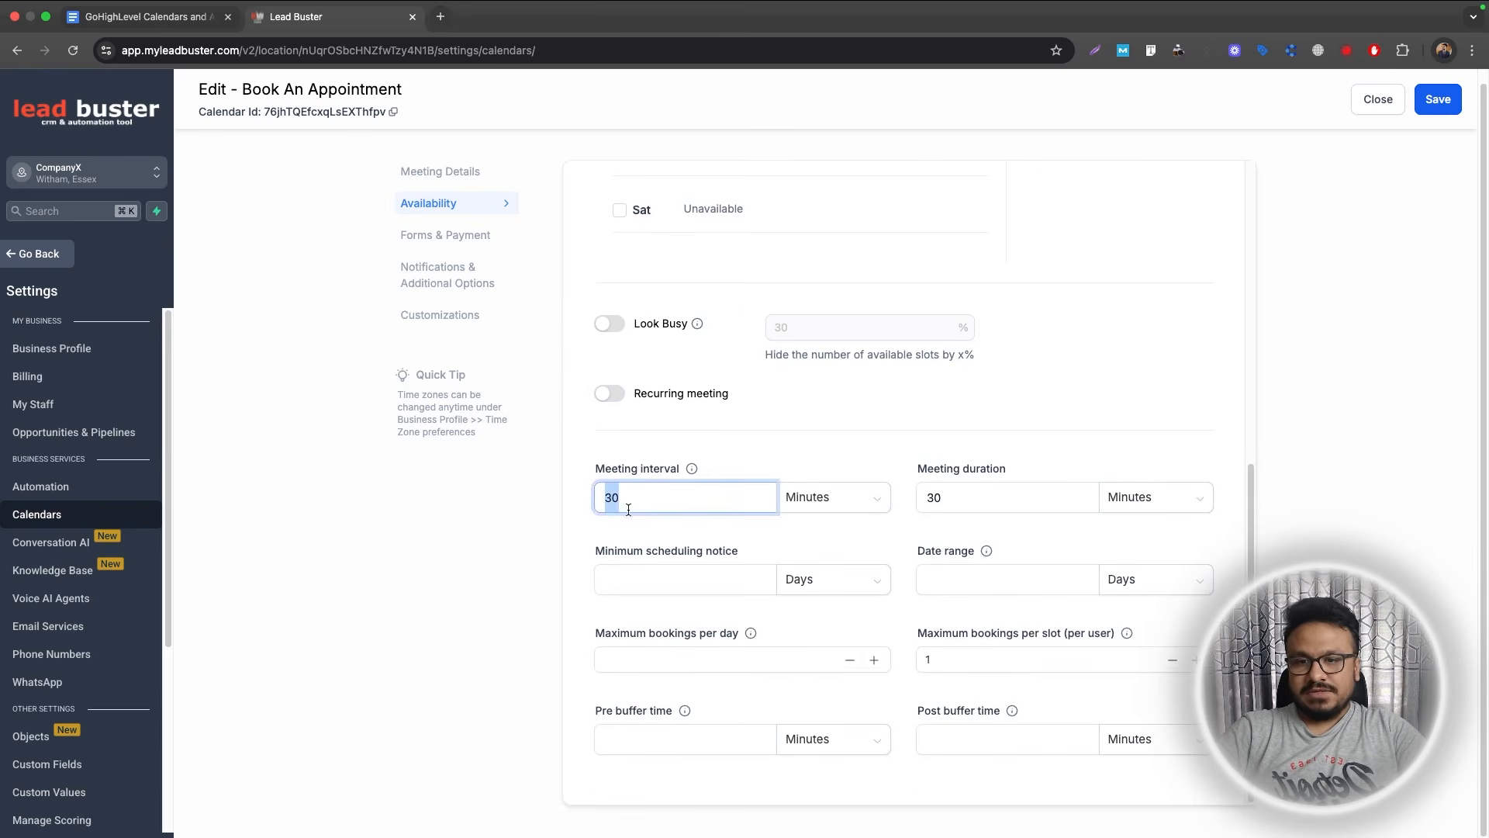
{"action": "double_click", "coordinate": [927, 500]}
{"action": "left_click_drag", "start_coordinate": [623, 500], "coordinate": [597, 505]}
{"action": "left_click", "coordinate": [617, 471]}
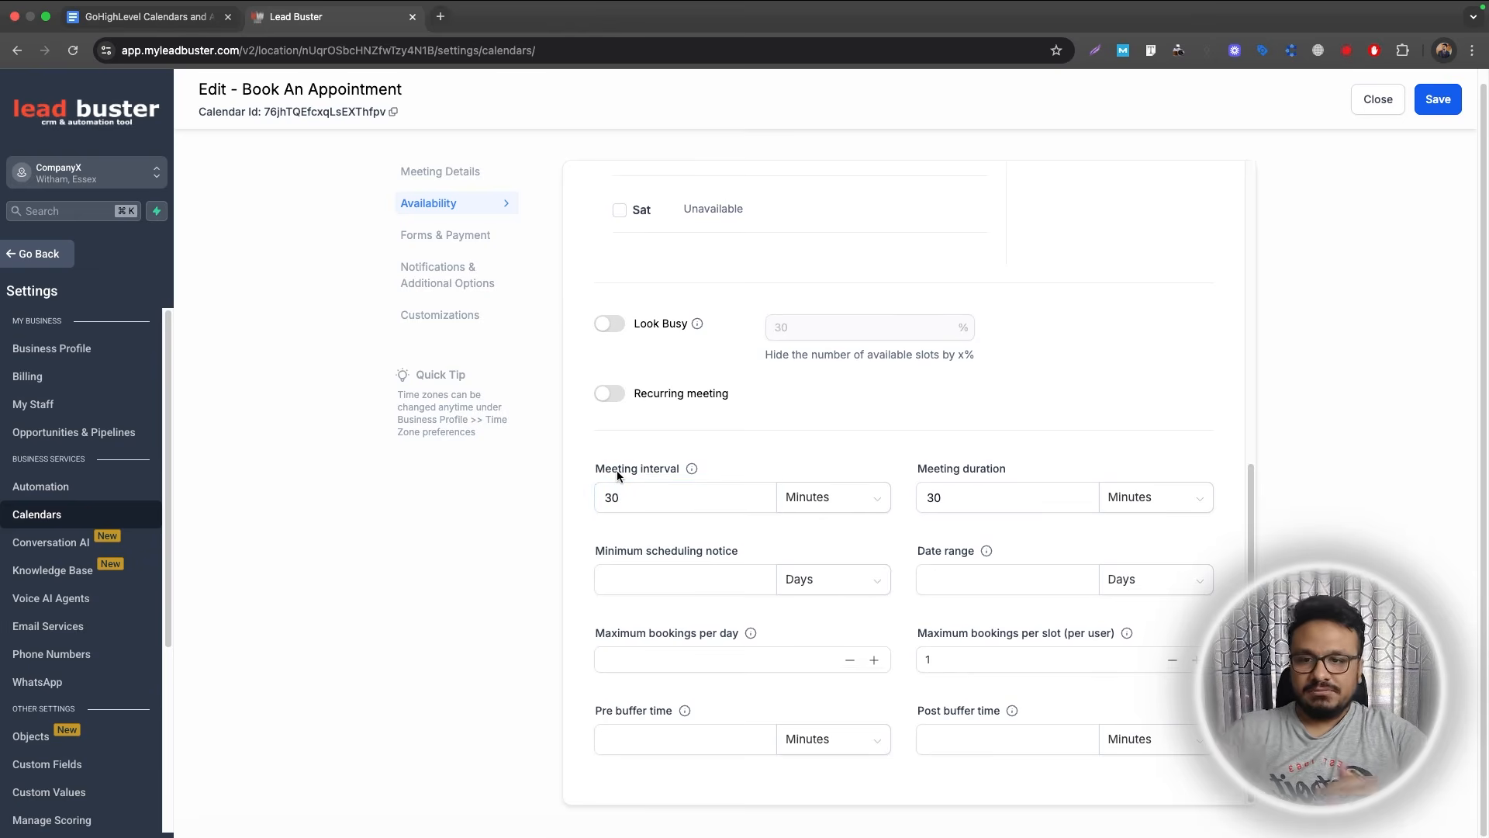
{"action": "scroll", "coordinate": [643, 497], "scroll_direction": "up", "scroll_amount": 5}
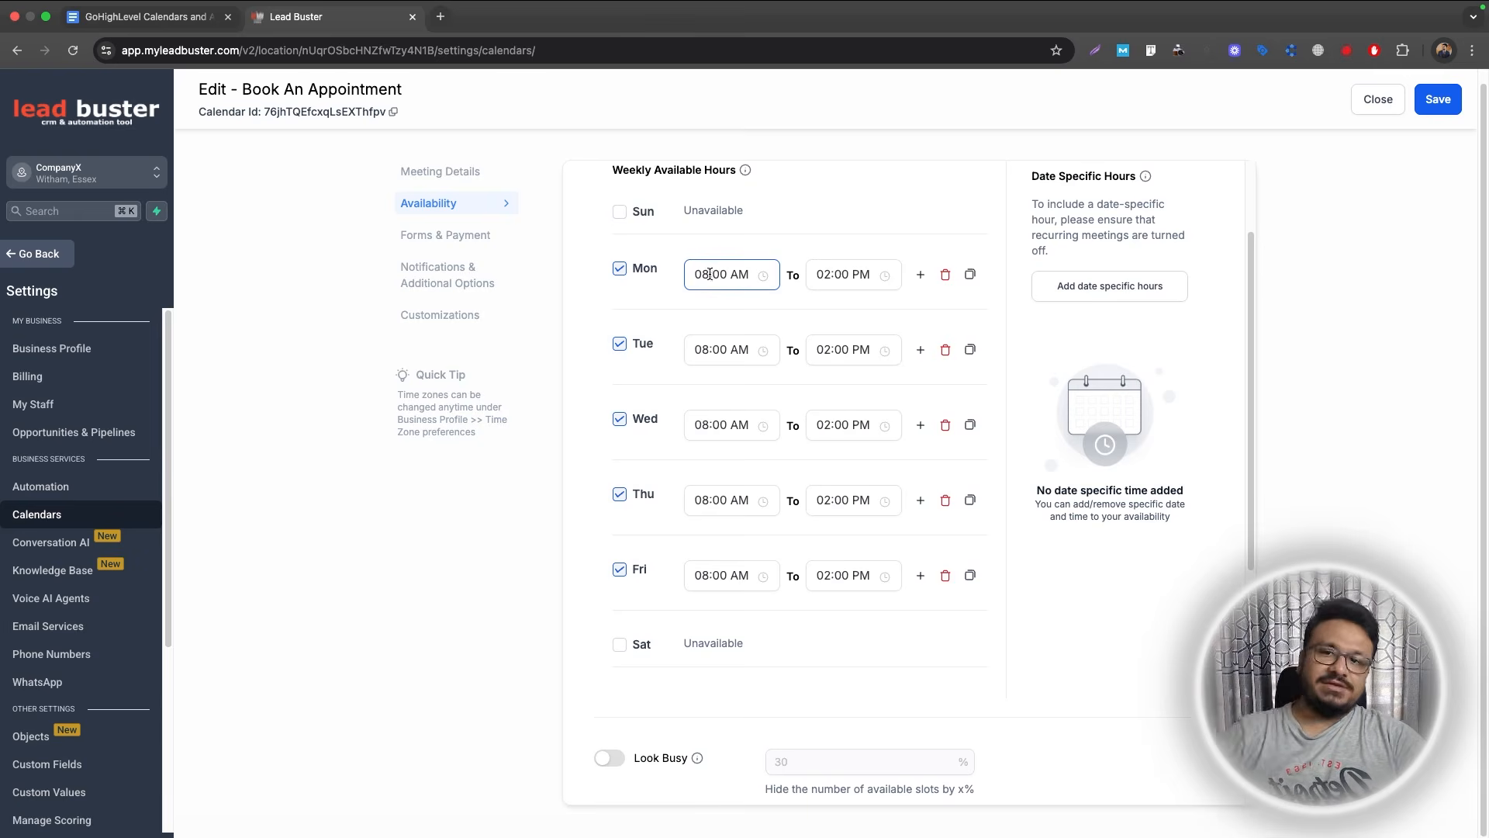
{"action": "scroll", "coordinate": [714, 289], "scroll_direction": "down", "scroll_amount": 4}
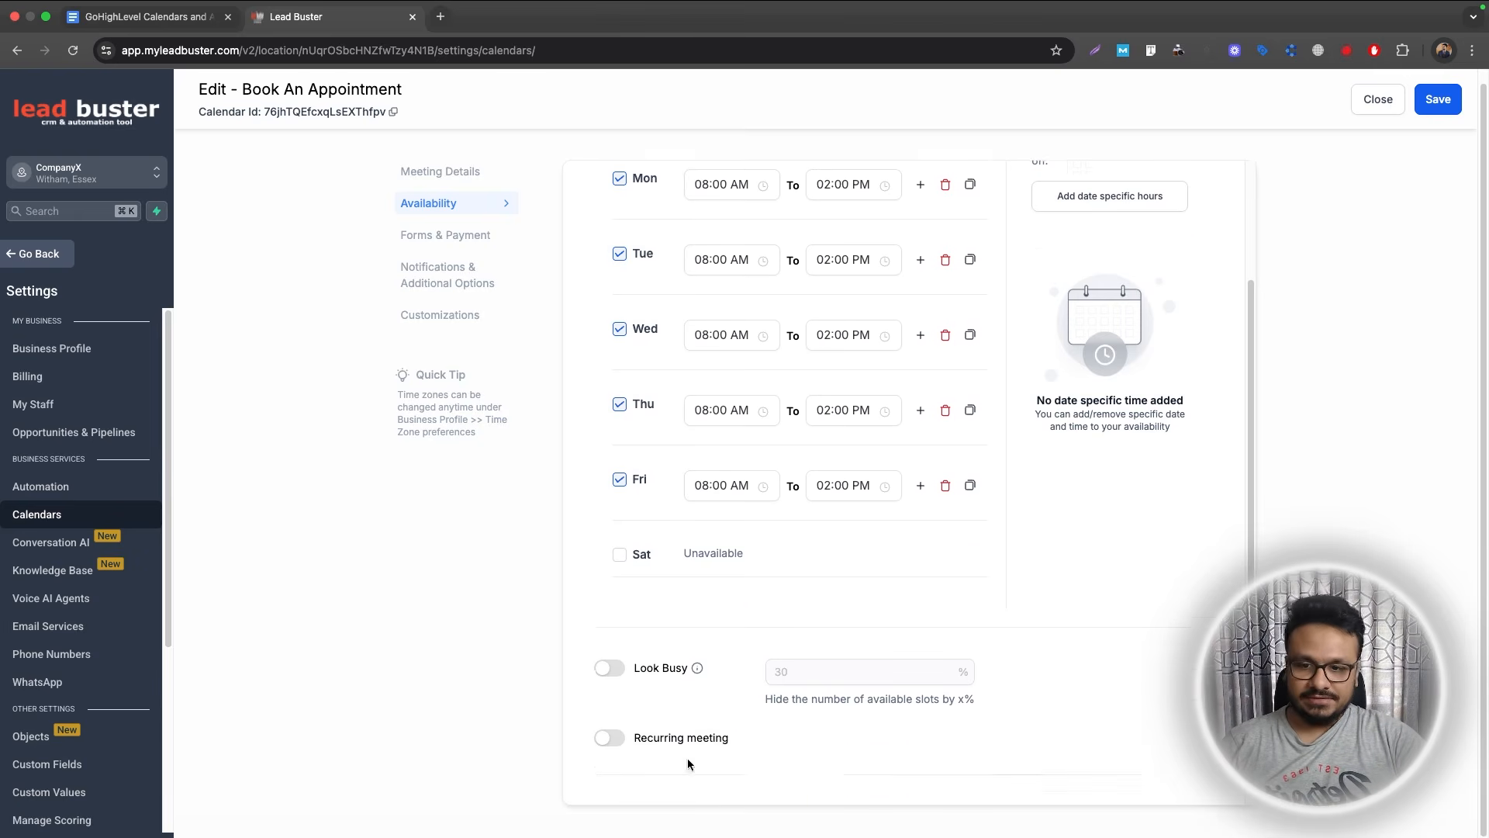
{"action": "left_click_drag", "start_coordinate": [635, 685], "coordinate": [599, 683]}
{"action": "type", "text": "60"}
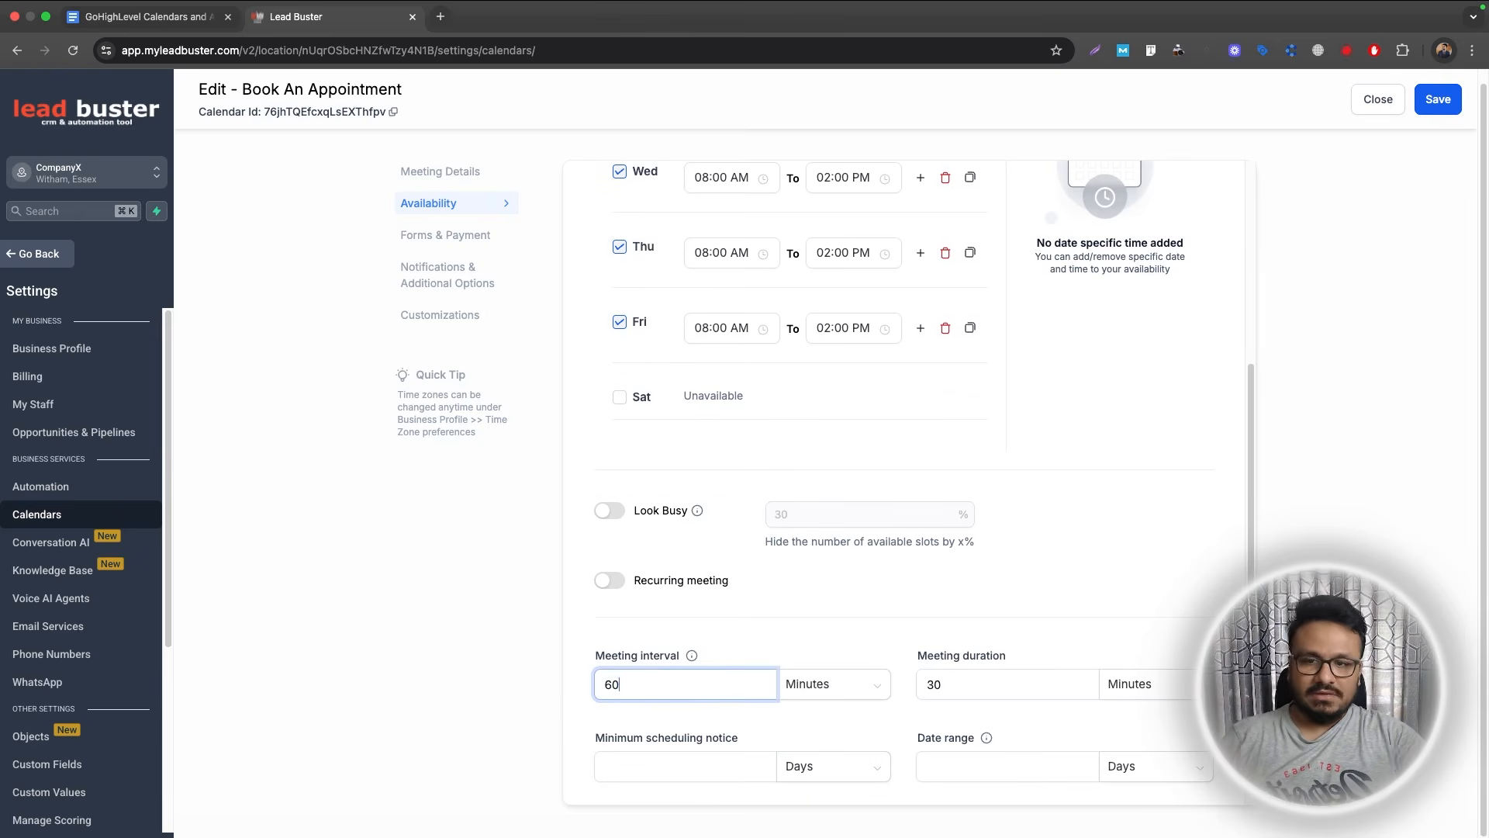
{"action": "scroll", "coordinate": [652, 655], "scroll_direction": "up", "scroll_amount": 4}
{"action": "scroll", "coordinate": [655, 630], "scroll_direction": "down", "scroll_amount": 4}
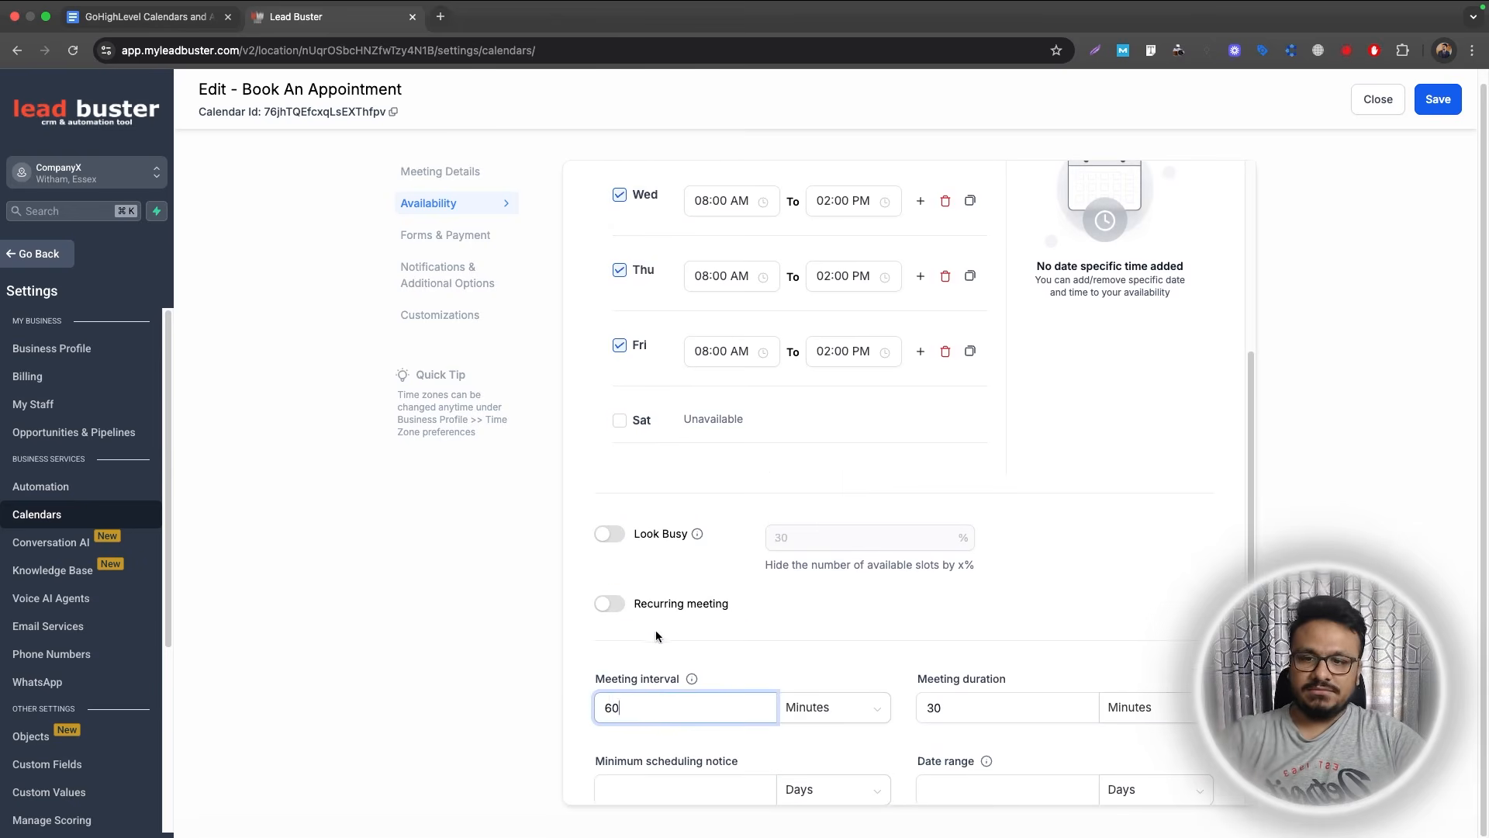
{"action": "double_click", "coordinate": [615, 704]}
{"action": "type", "text": "30"}
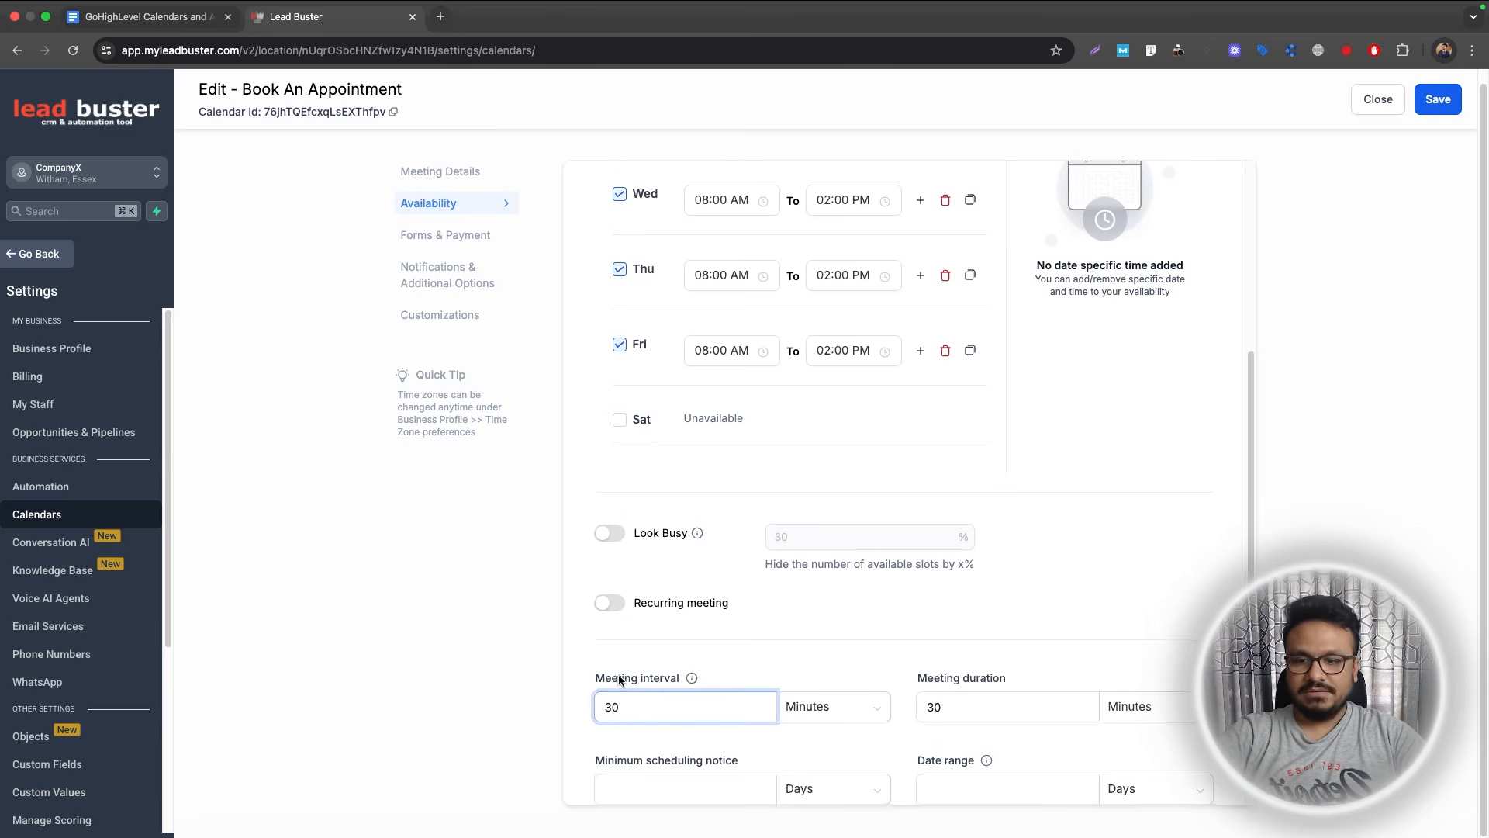
{"action": "scroll", "coordinate": [645, 648], "scroll_direction": "down", "scroll_amount": 2}
Set the minimum scheduling notice to 1 Days.
{"action": "left_click", "coordinate": [645, 649]}
{"action": "left_click", "coordinate": [816, 658]}
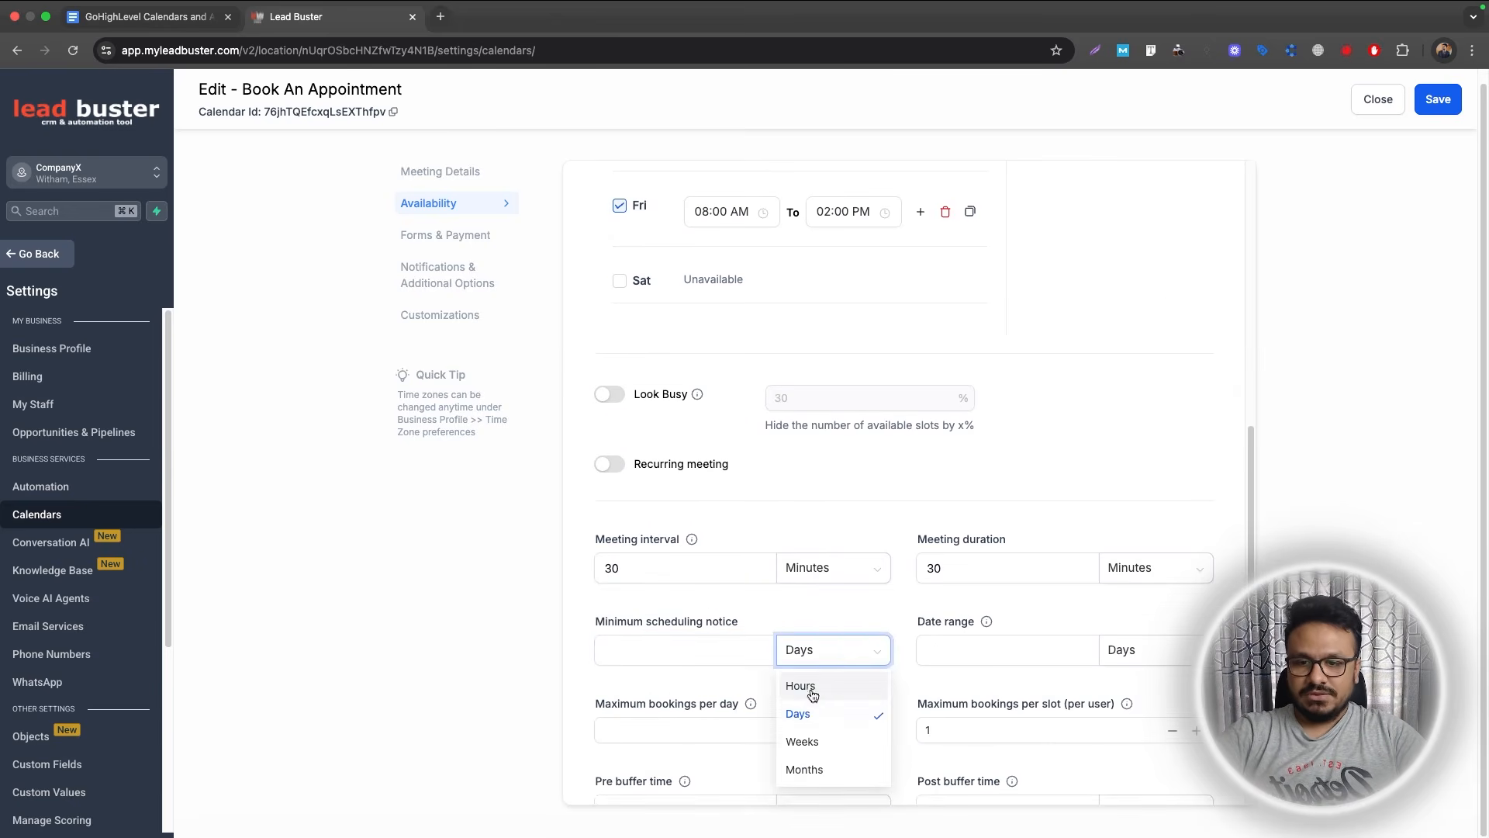
{"action": "left_click", "coordinate": [804, 684]}
{"action": "left_click", "coordinate": [697, 659]}
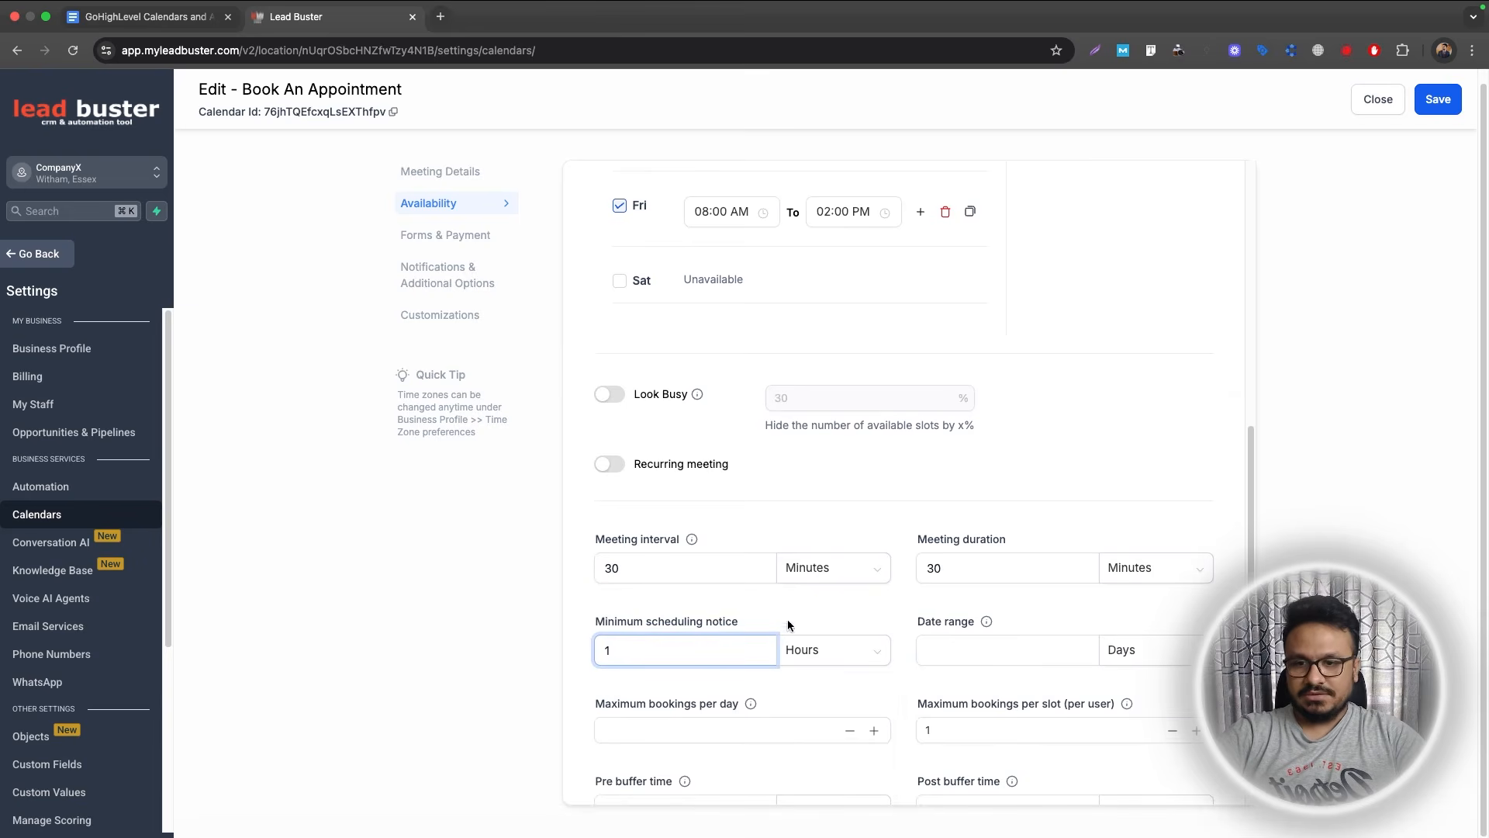
{"action": "left_click", "coordinate": [803, 651]}
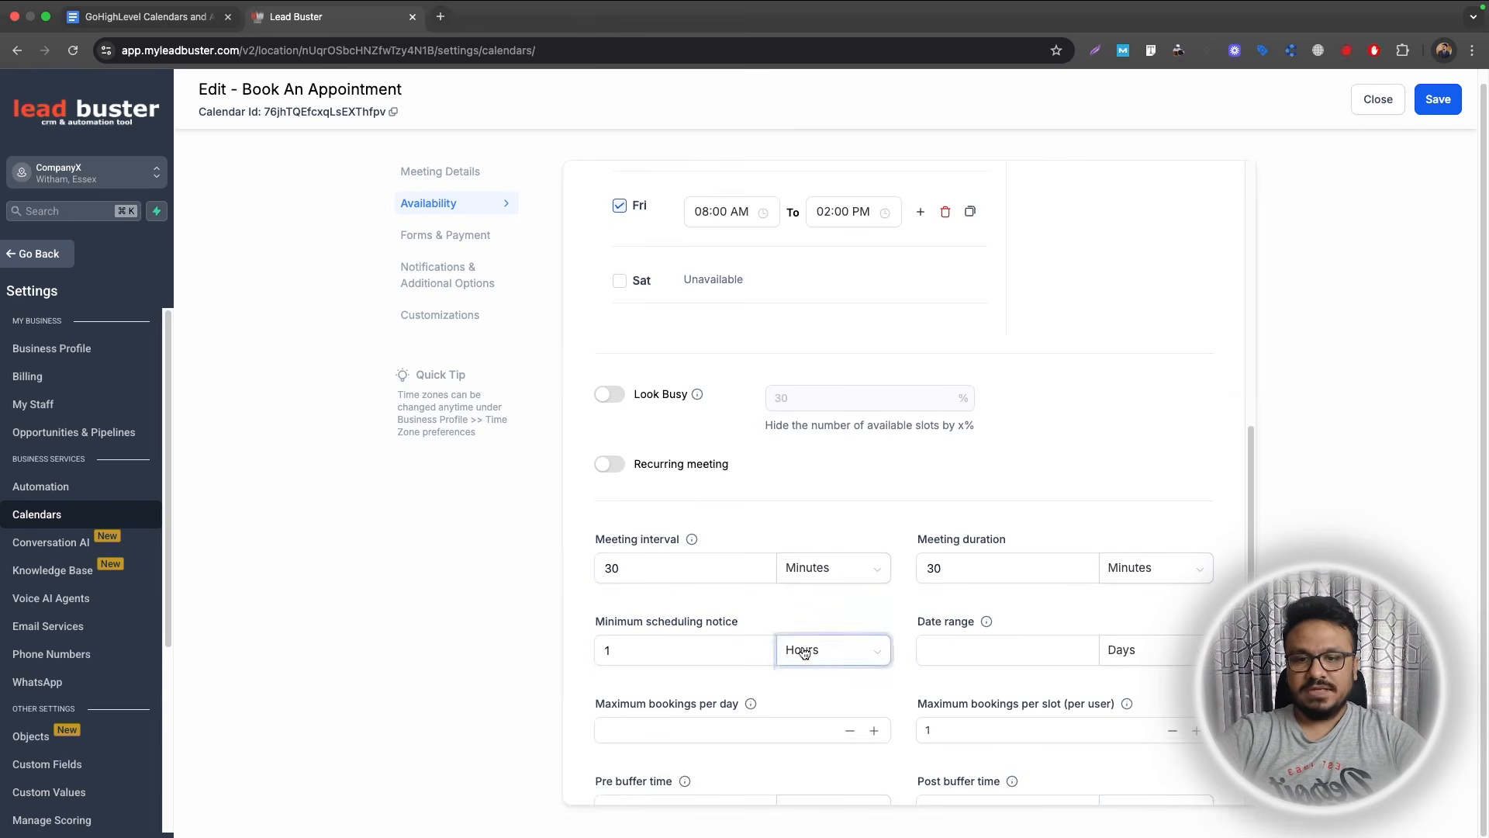
{"action": "left_click", "coordinate": [684, 692]}
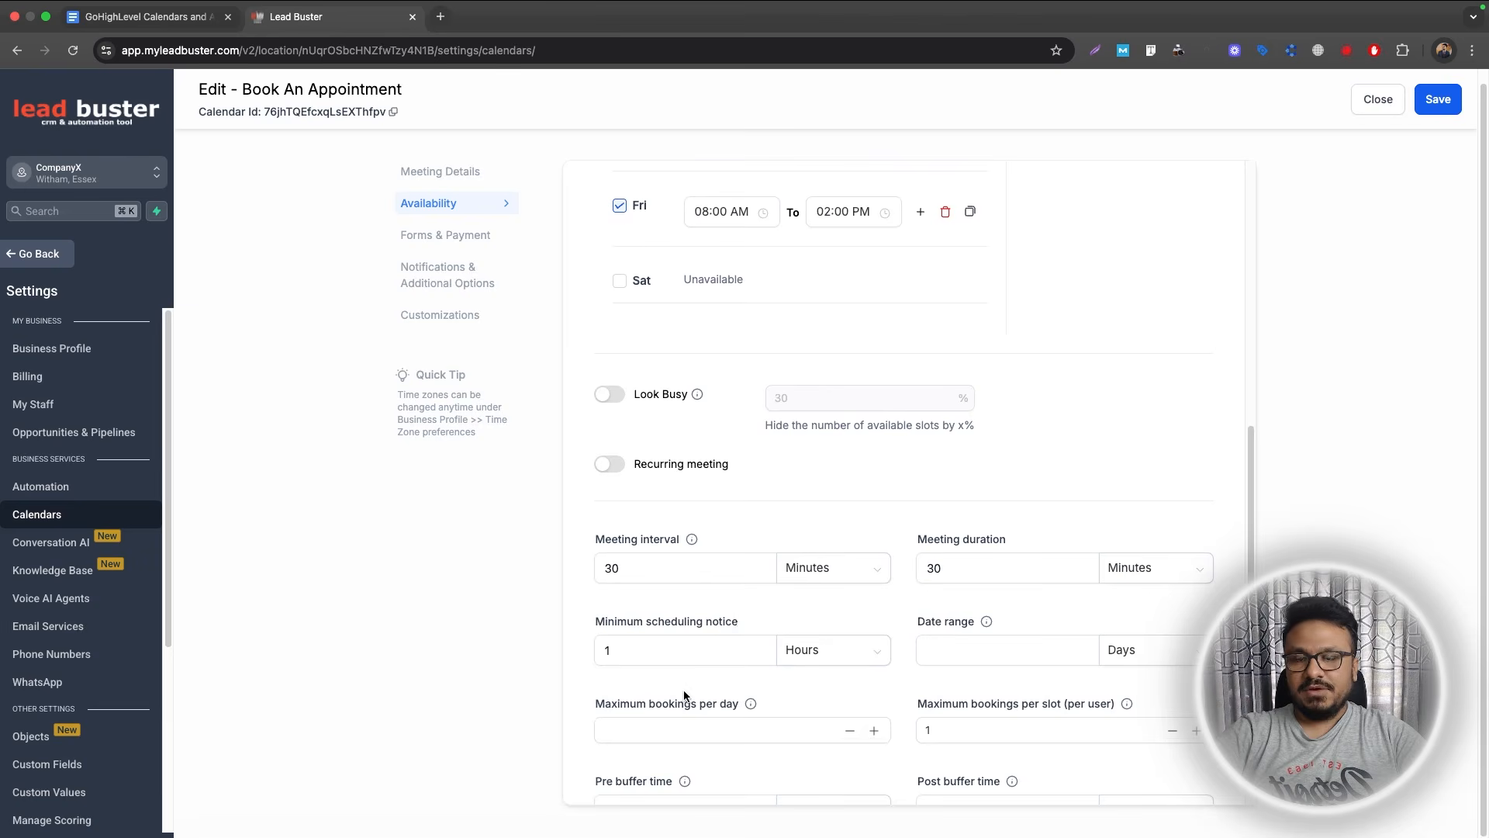
{"action": "scroll", "coordinate": [689, 597], "scroll_direction": "up", "scroll_amount": 5}
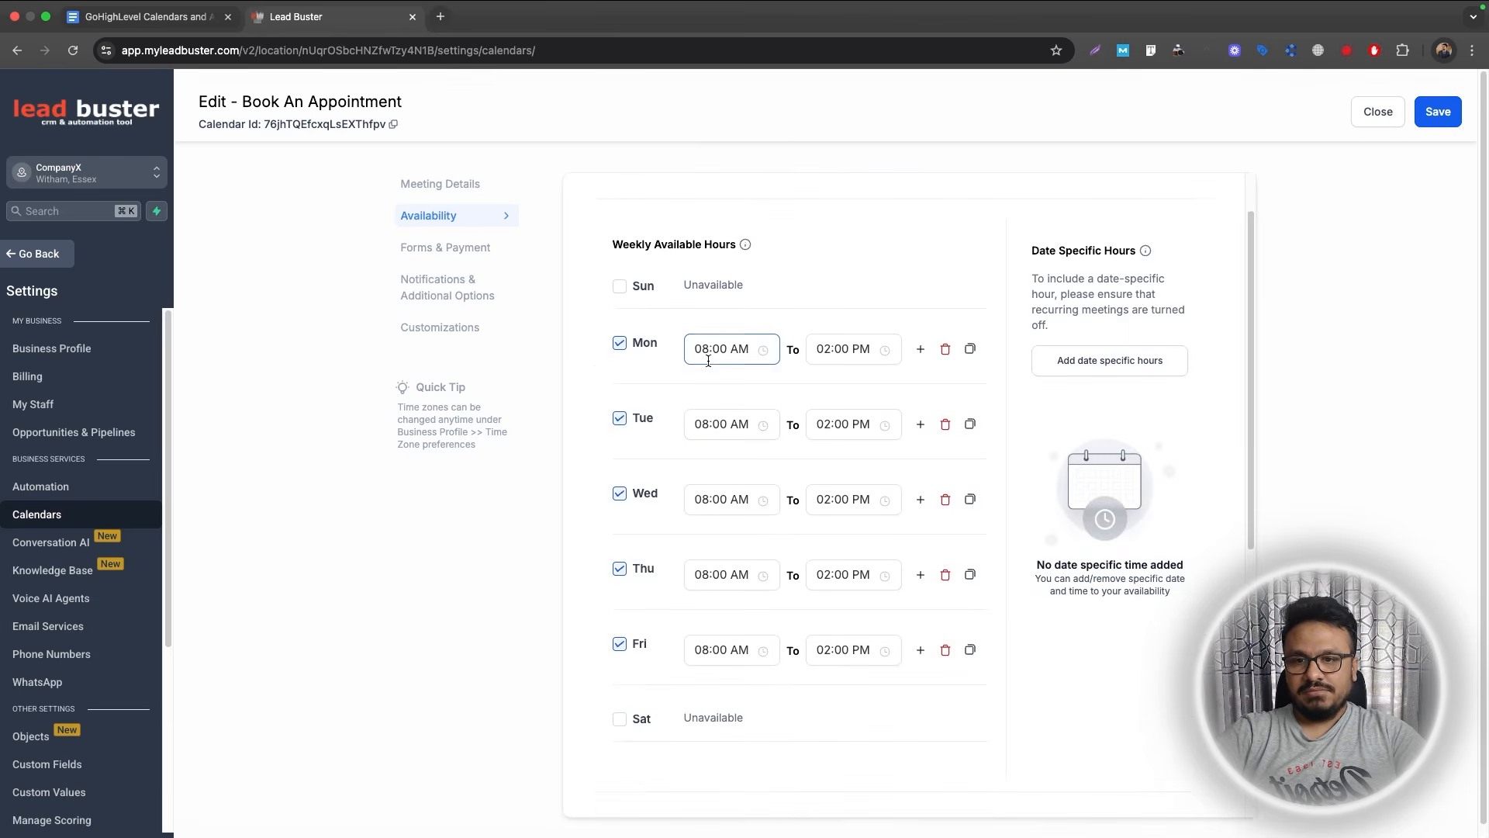
{"action": "scroll", "coordinate": [734, 390], "scroll_direction": "down", "scroll_amount": 5}
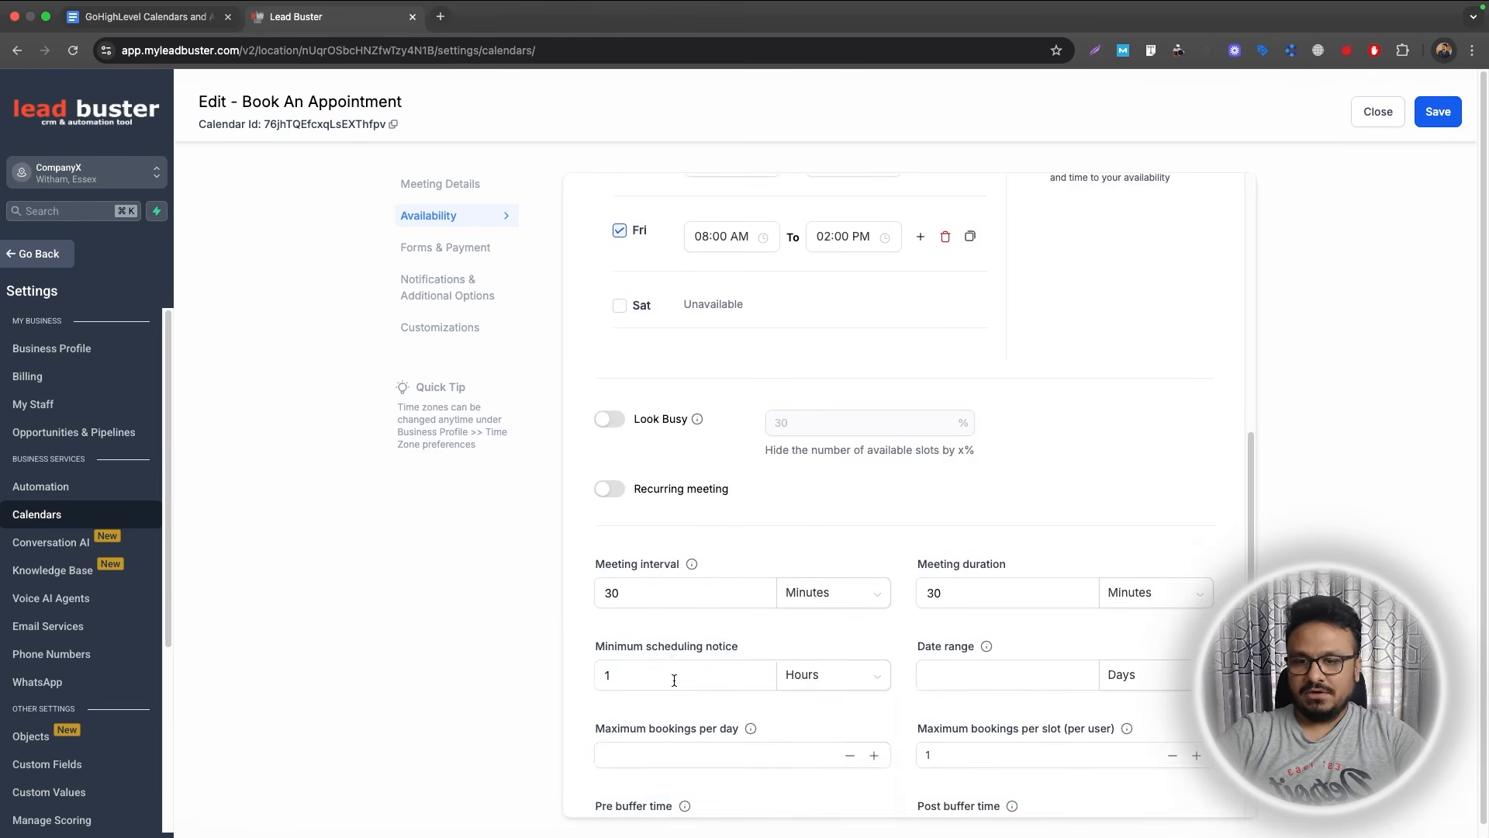
{"action": "left_click", "coordinate": [834, 677]}
{"action": "left_click", "coordinate": [807, 741]}
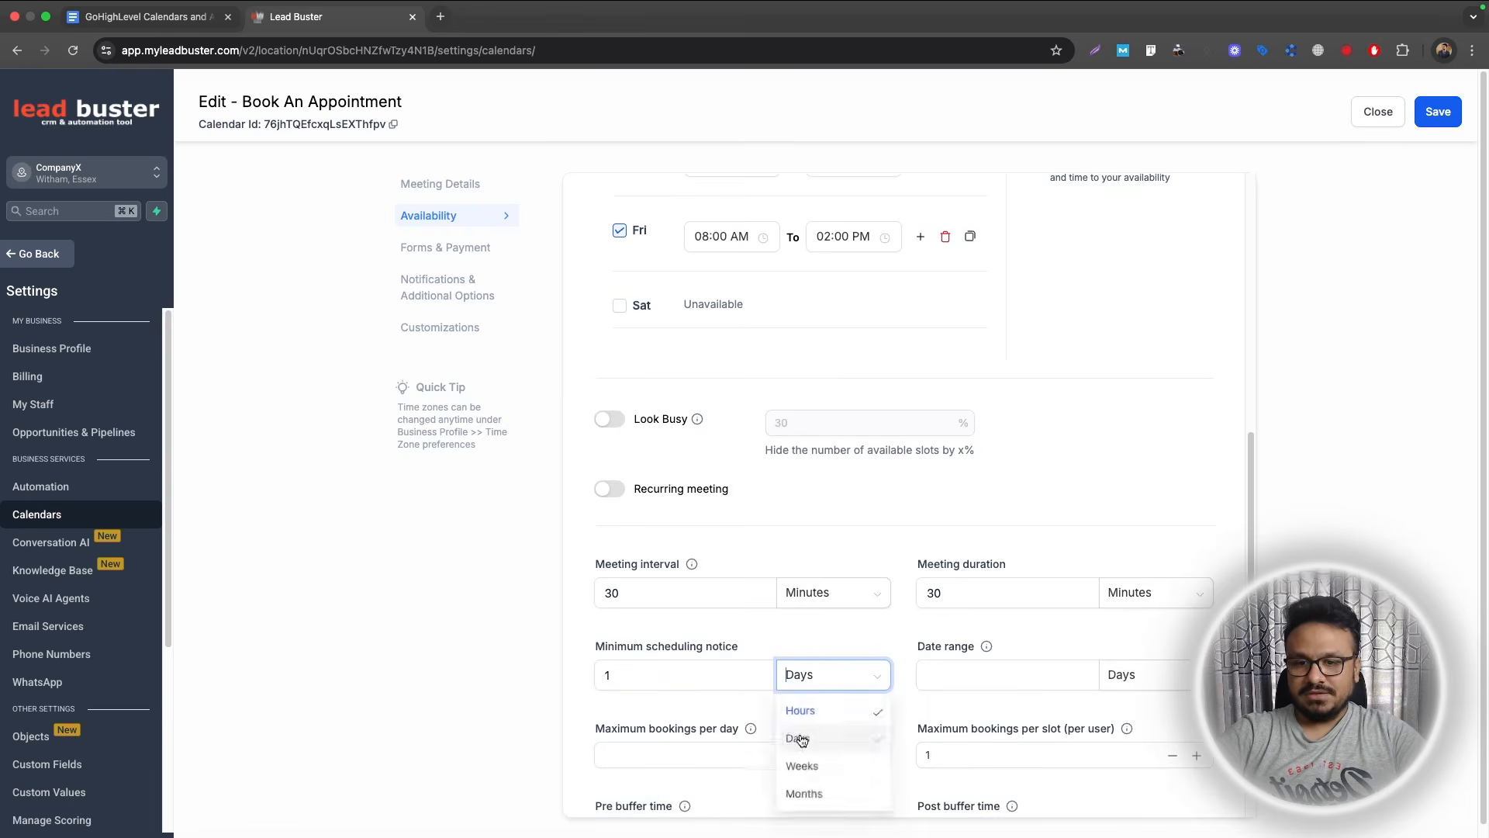
{"action": "scroll", "coordinate": [807, 667], "scroll_direction": "up", "scroll_amount": 3}
{"action": "scroll", "coordinate": [656, 282], "scroll_direction": "up", "scroll_amount": 3}
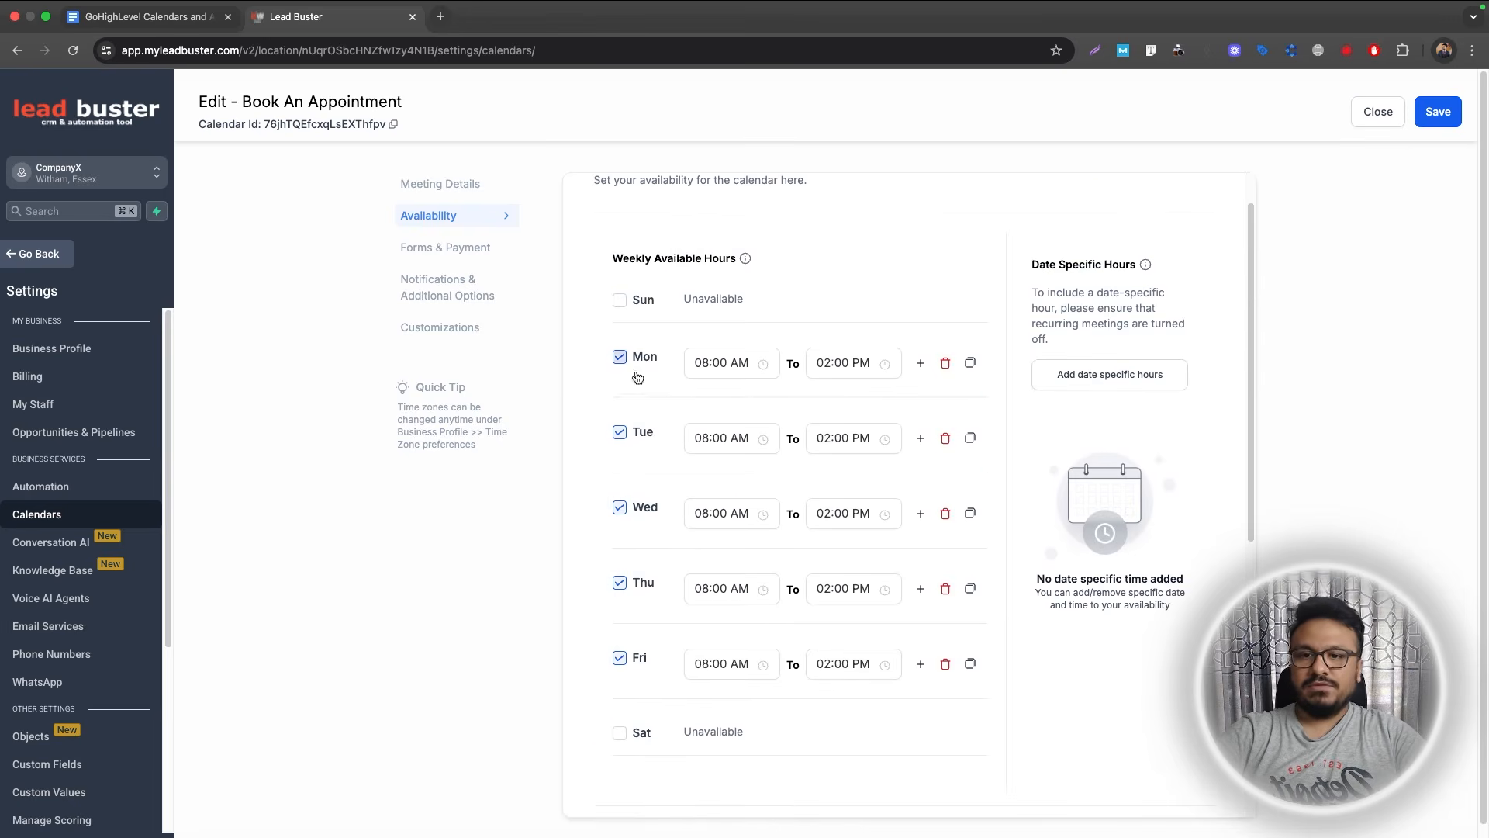
{"action": "scroll", "coordinate": [605, 459], "scroll_direction": "down", "scroll_amount": 6}
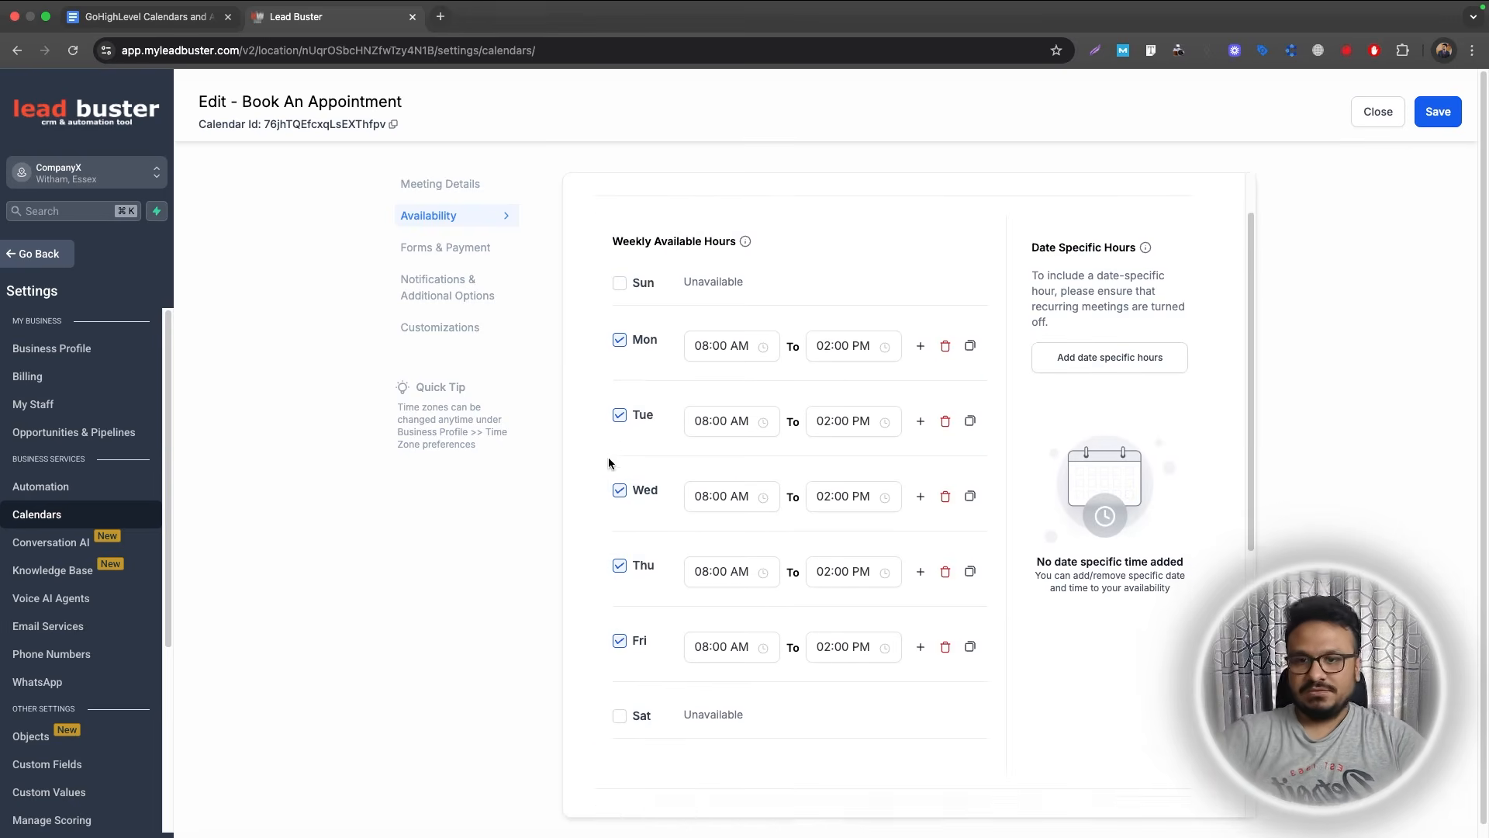
Set the date range to 21 Days and maximum bookings per slot to 1.
{"action": "left_click", "coordinate": [1029, 583]}
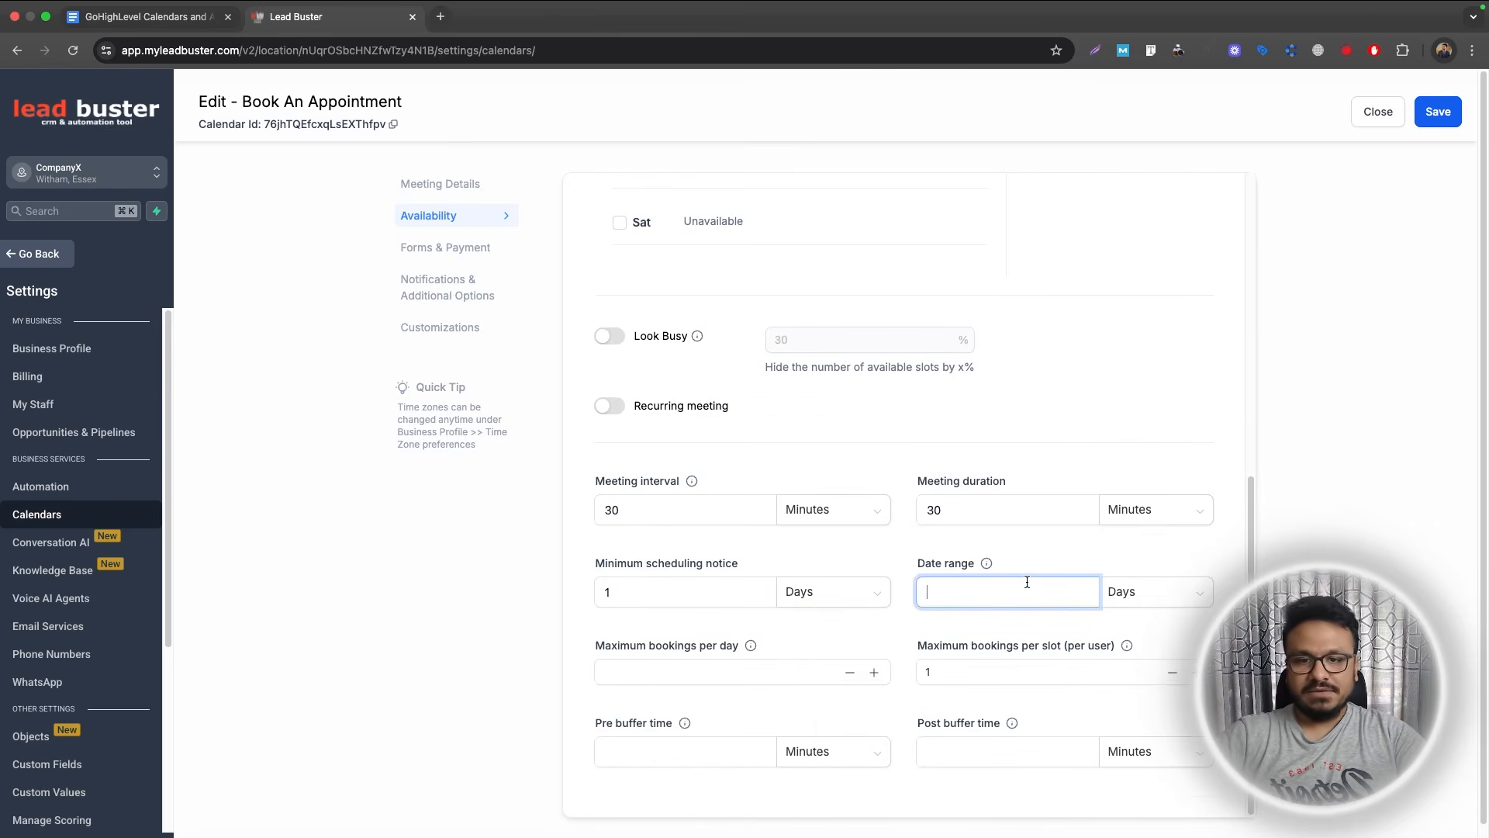
{"action": "left_click", "coordinate": [1056, 557]}
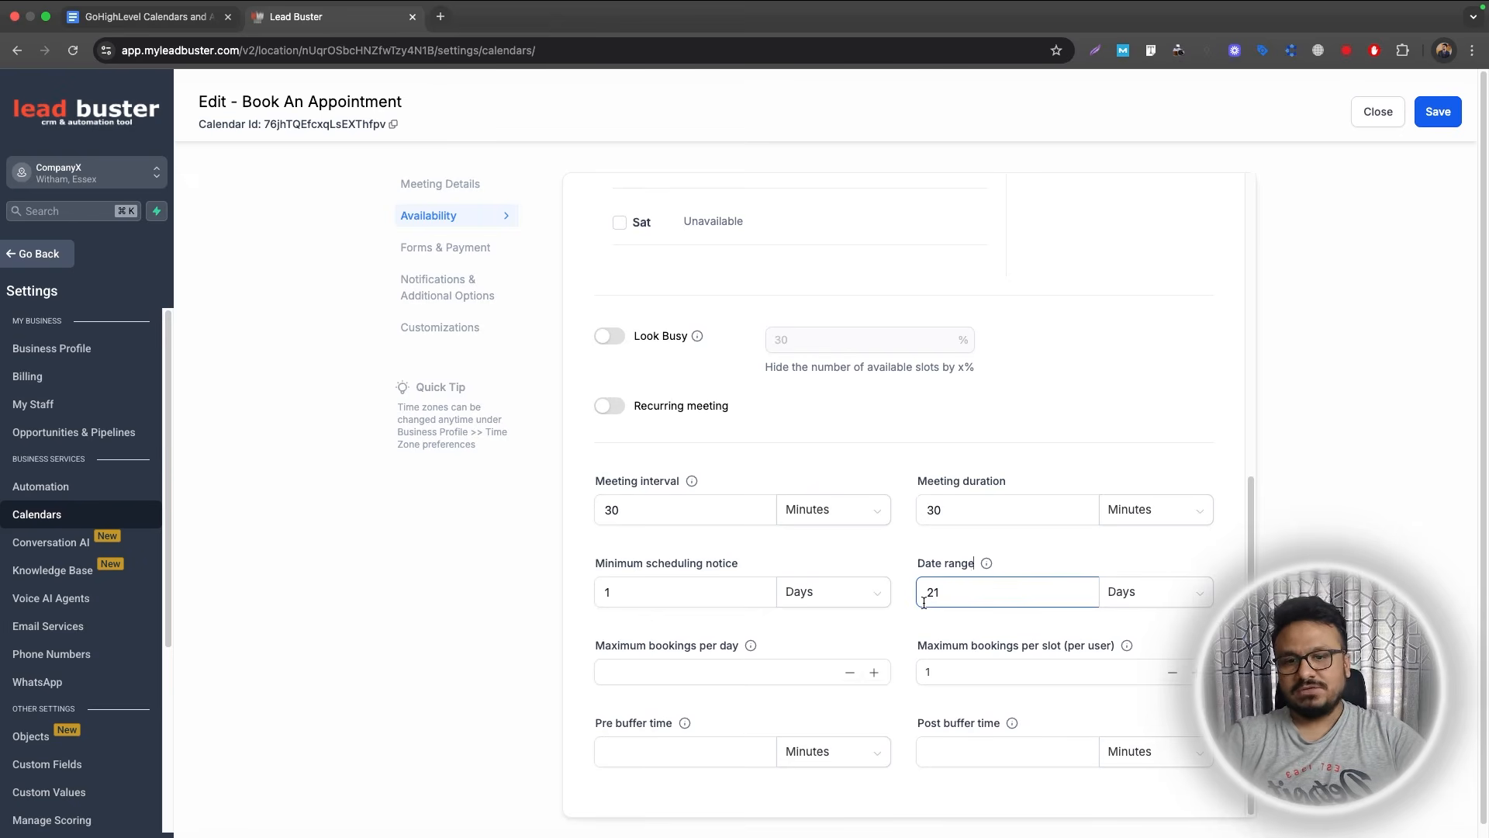
{"action": "scroll", "coordinate": [966, 639], "scroll_direction": "down", "scroll_amount": 1}
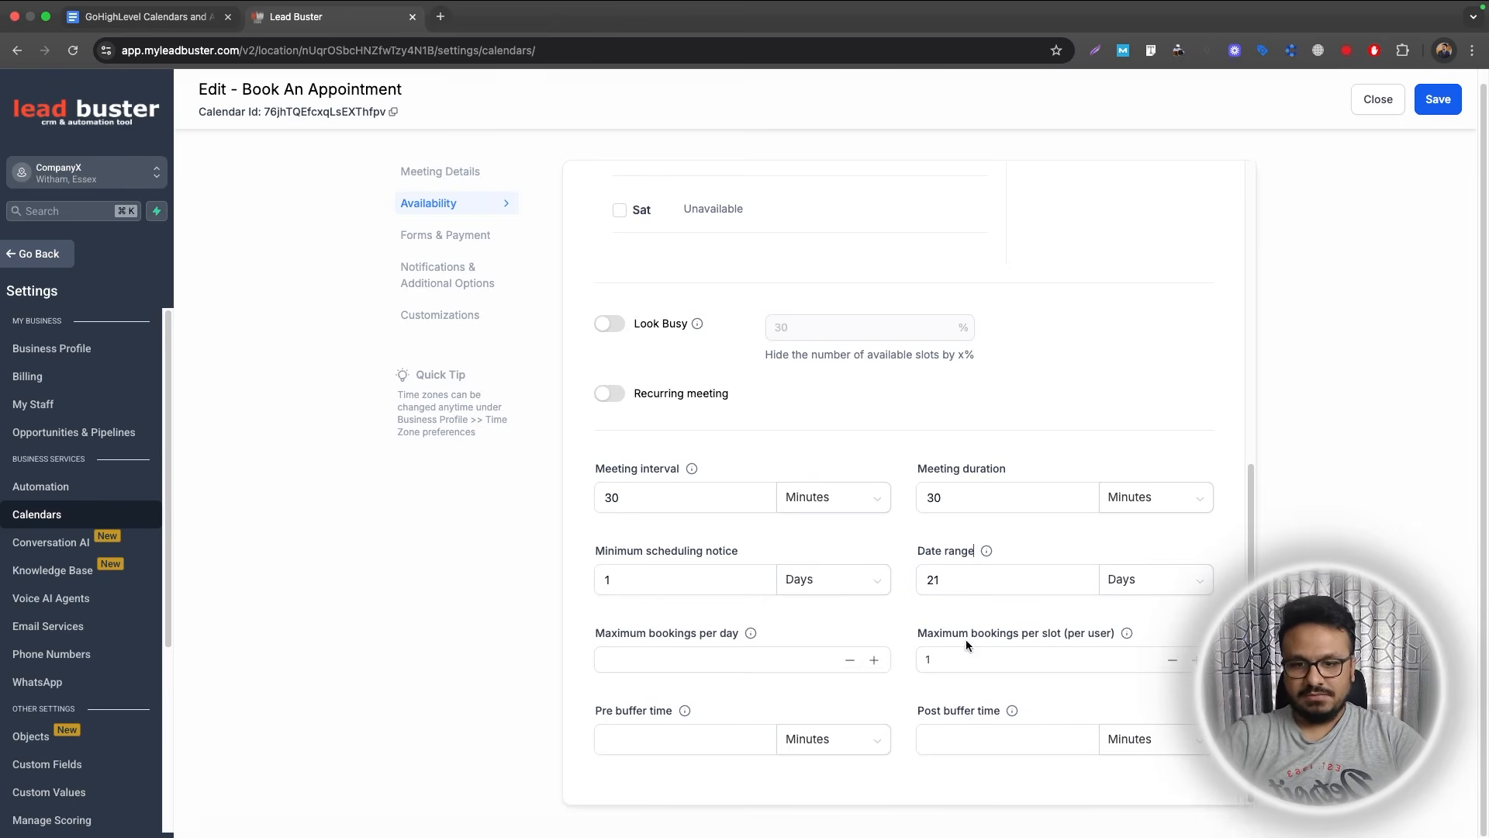
{"action": "left_click", "coordinate": [630, 650]}
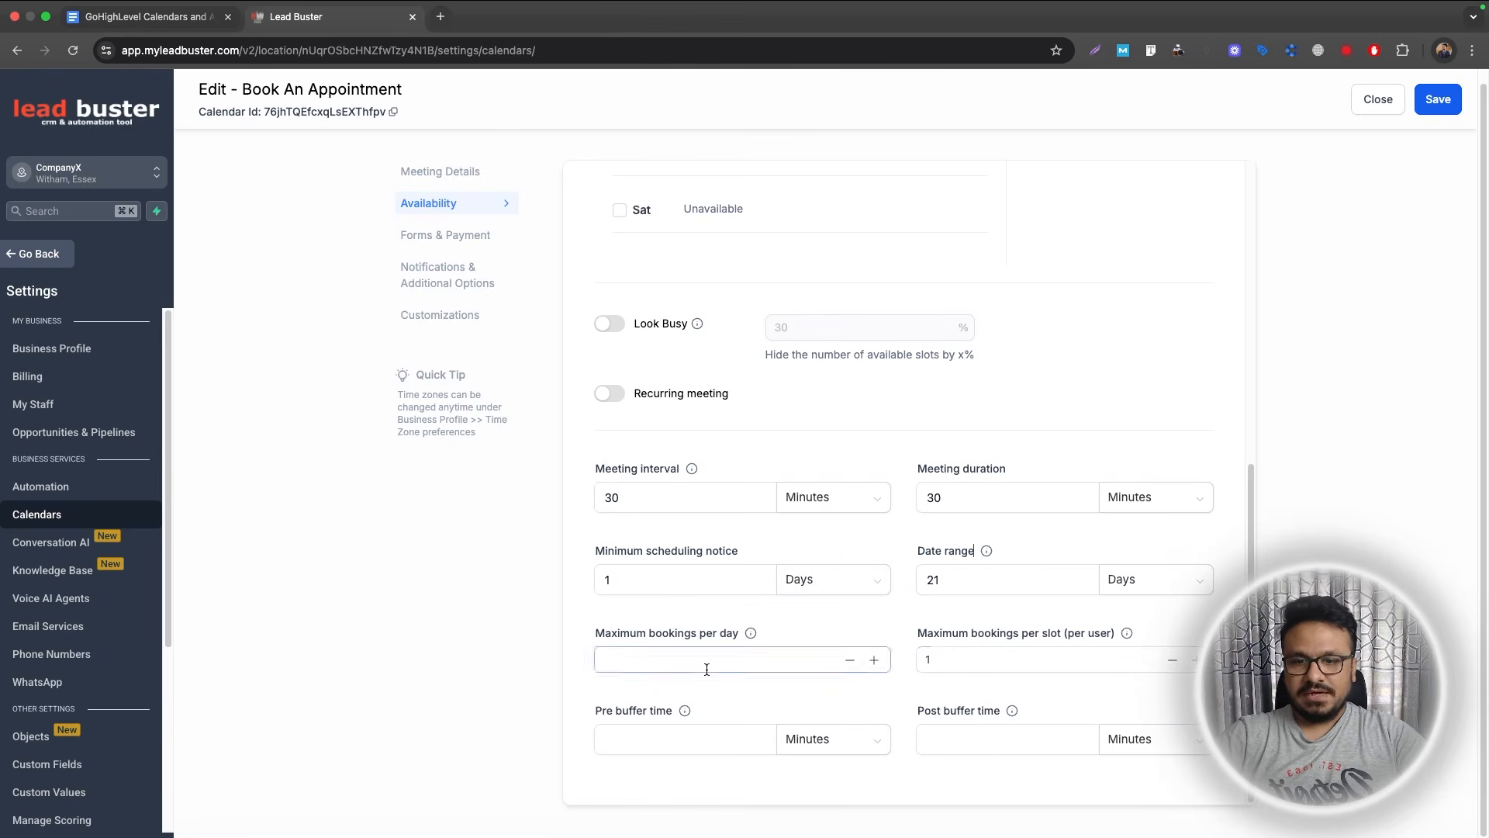
{"action": "left_click", "coordinate": [976, 657]}
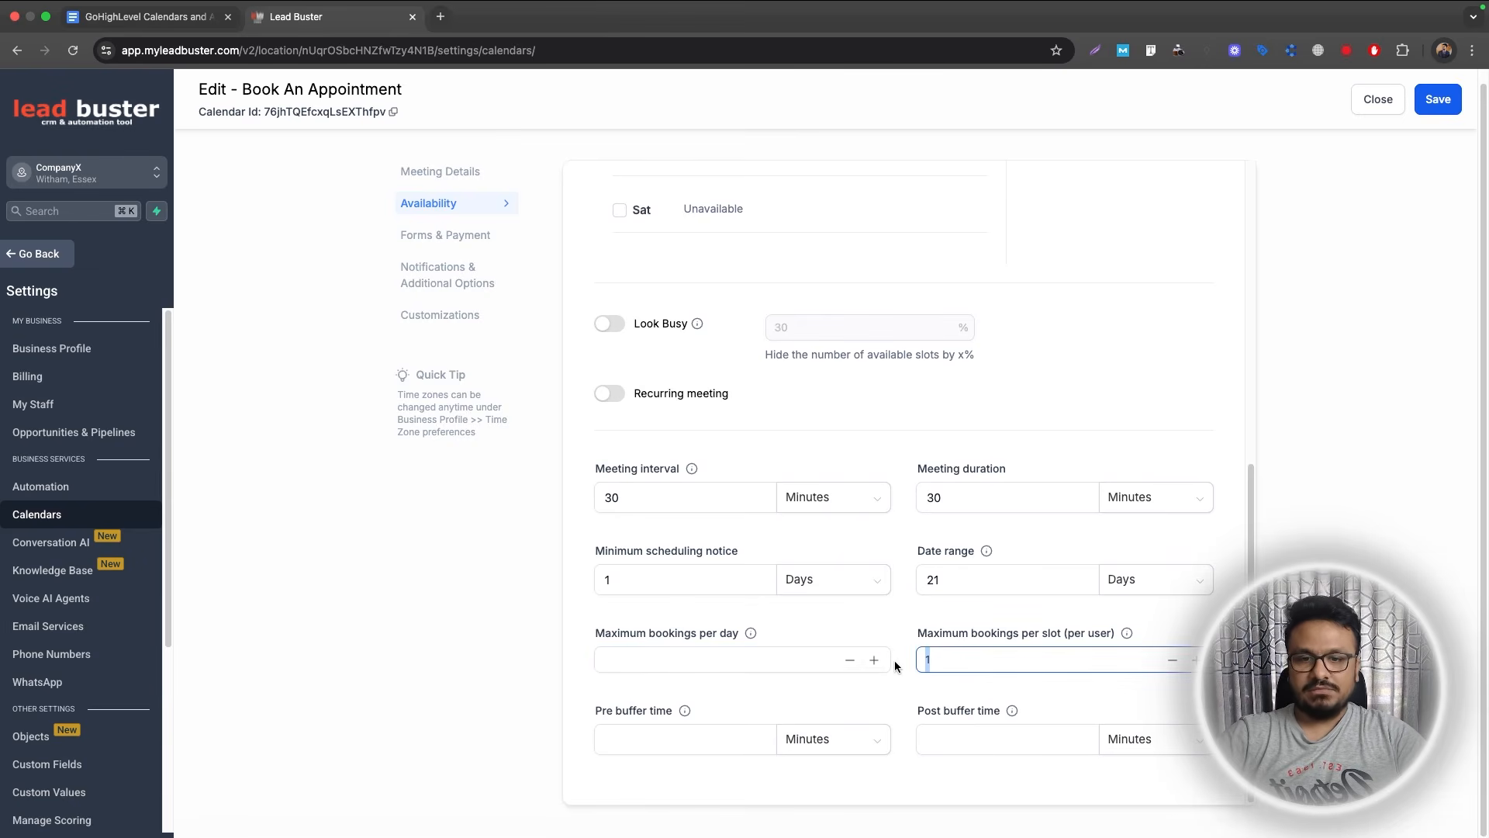
{"action": "left_click", "coordinate": [938, 630]}
{"action": "double_click", "coordinate": [939, 656]}
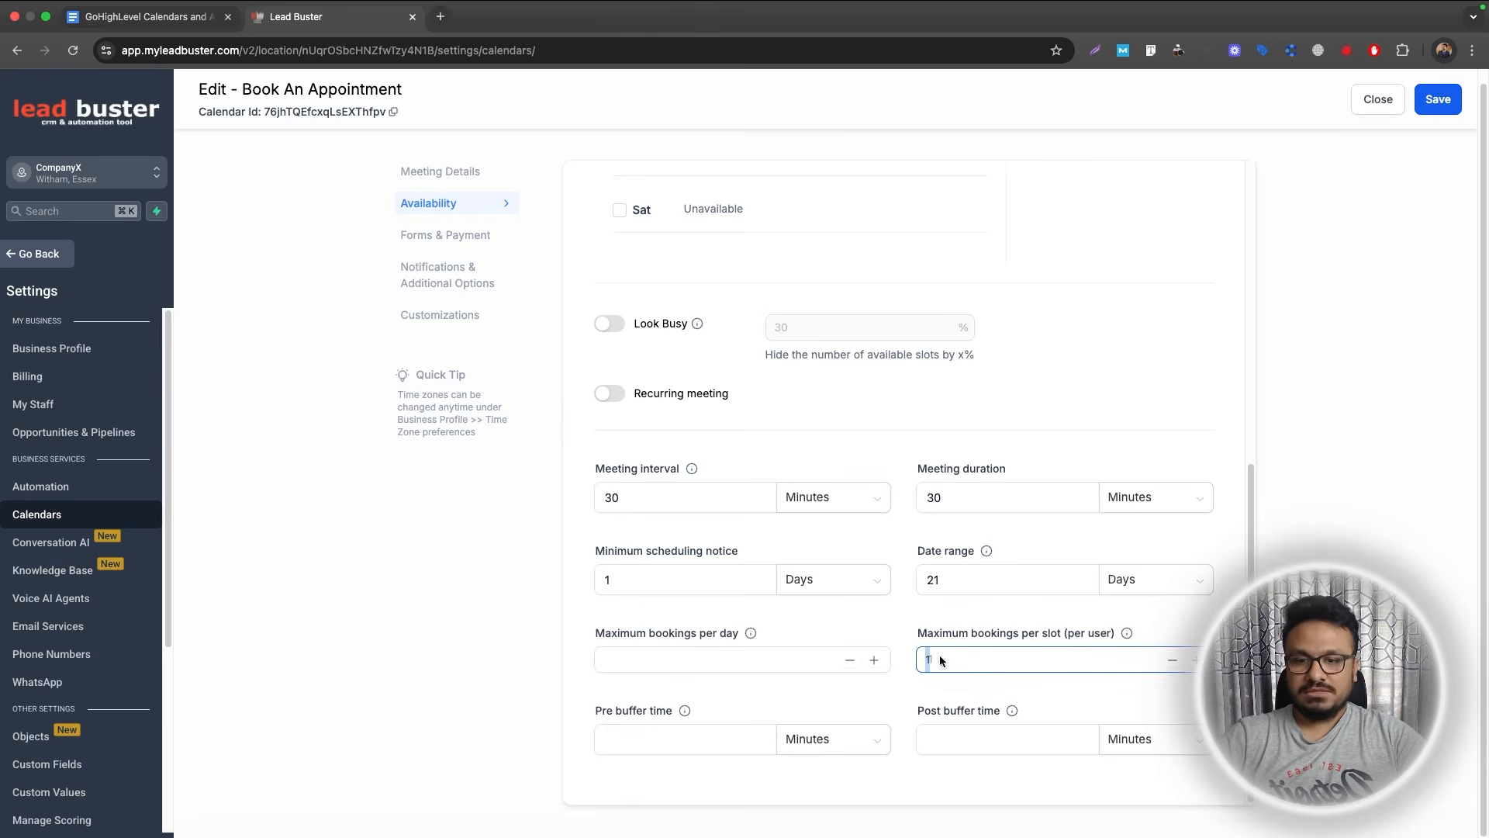
{"action": "type", "text": "1"}
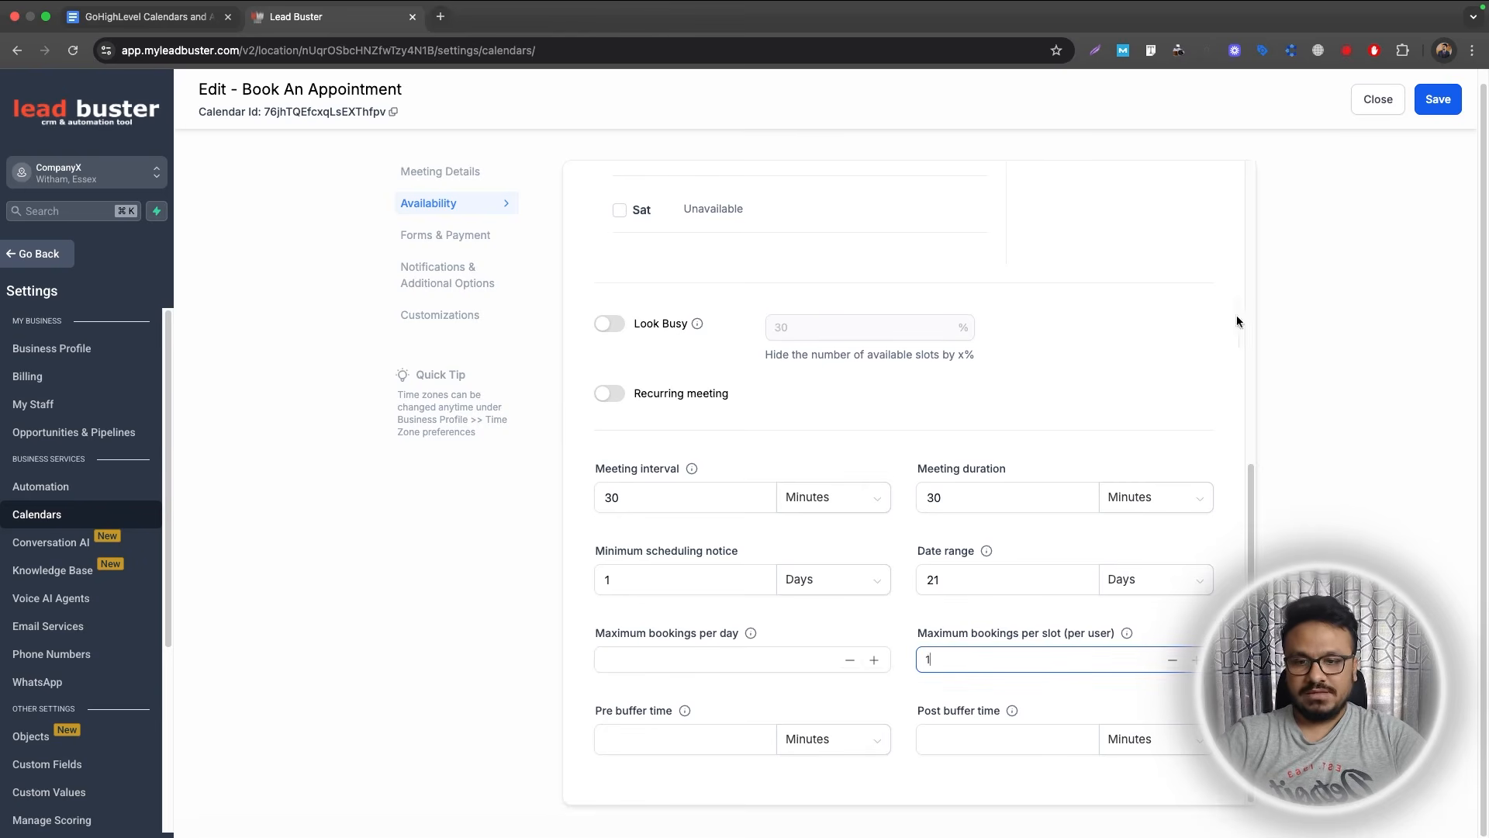
Set a 30-minute post buffer time and save the availability settings.
{"action": "left_click", "coordinate": [975, 738]}
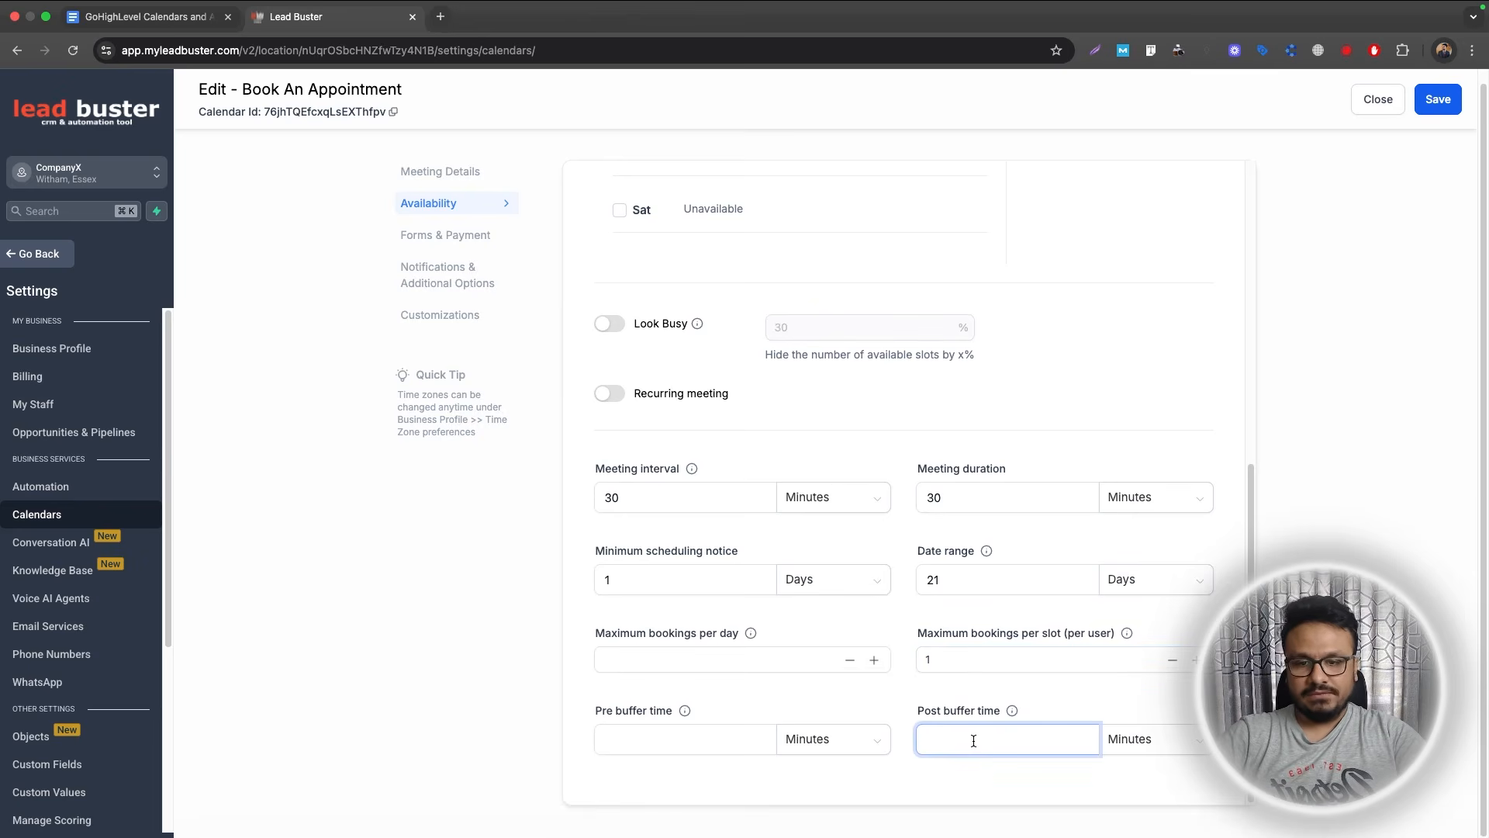
{"action": "type", "text": "30"}
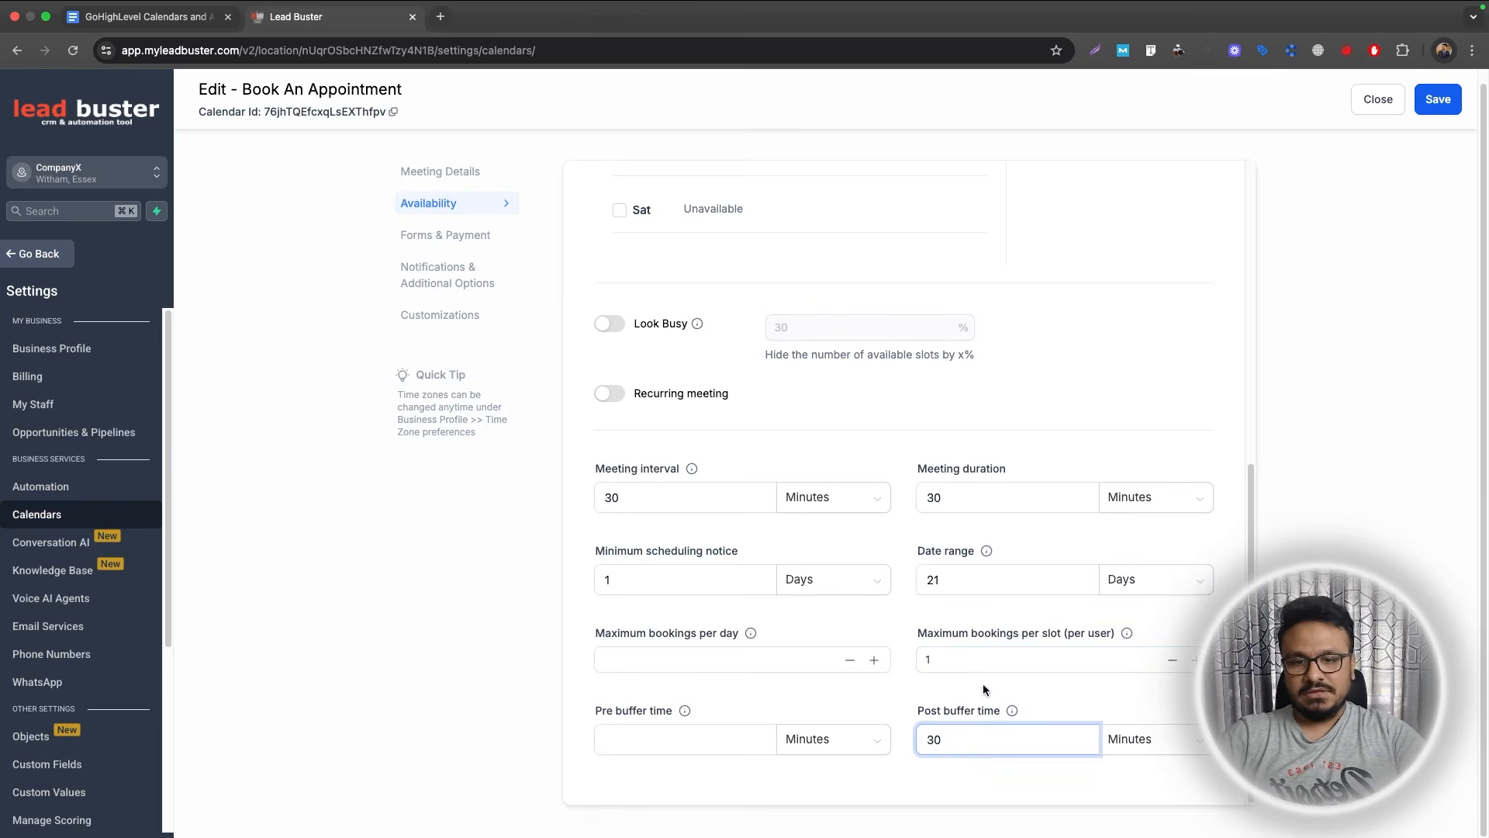
{"action": "left_click", "coordinate": [983, 682]}
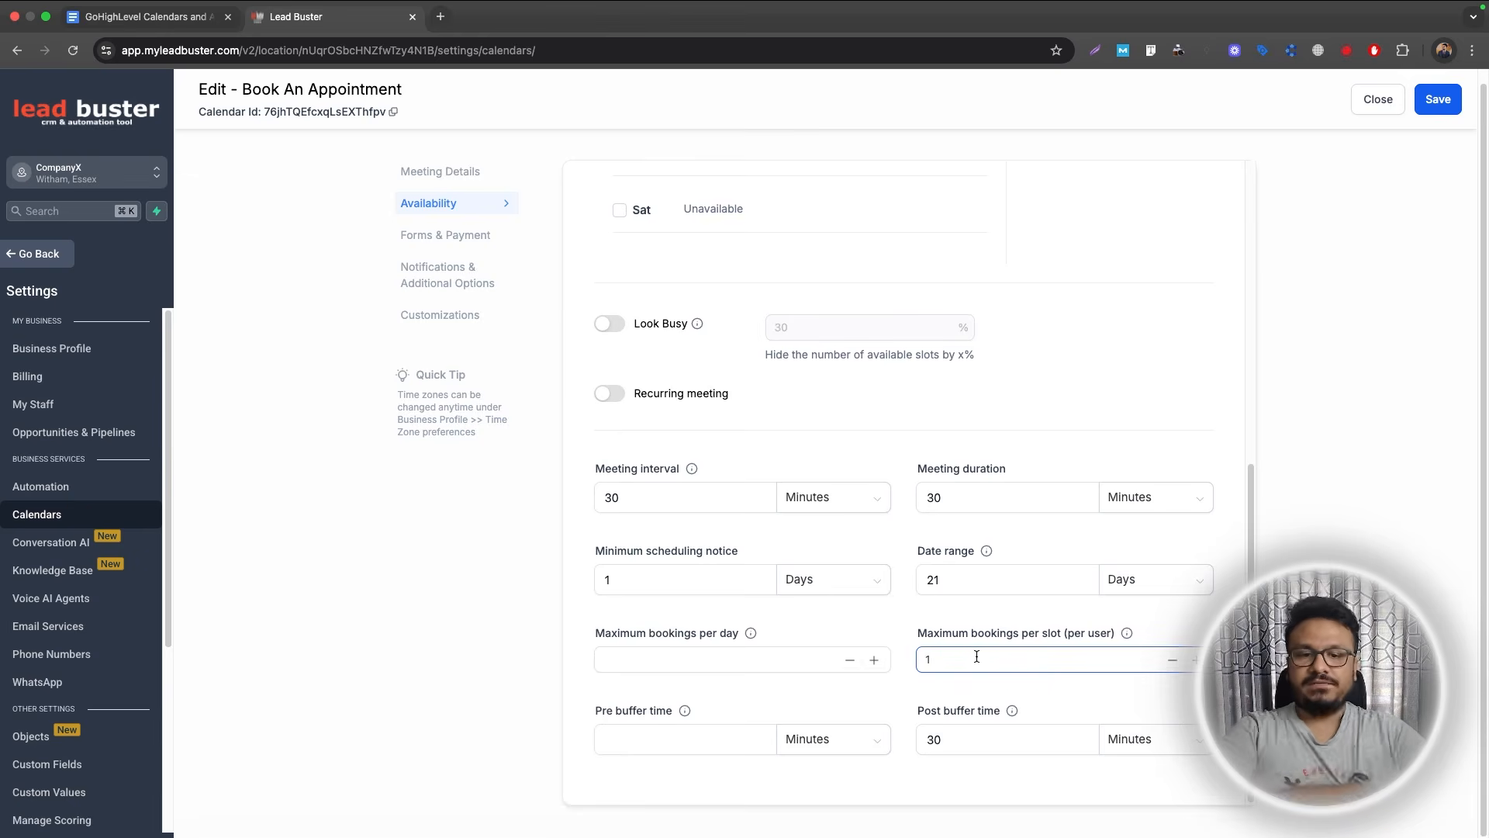
{"action": "left_click", "coordinate": [1424, 108]}
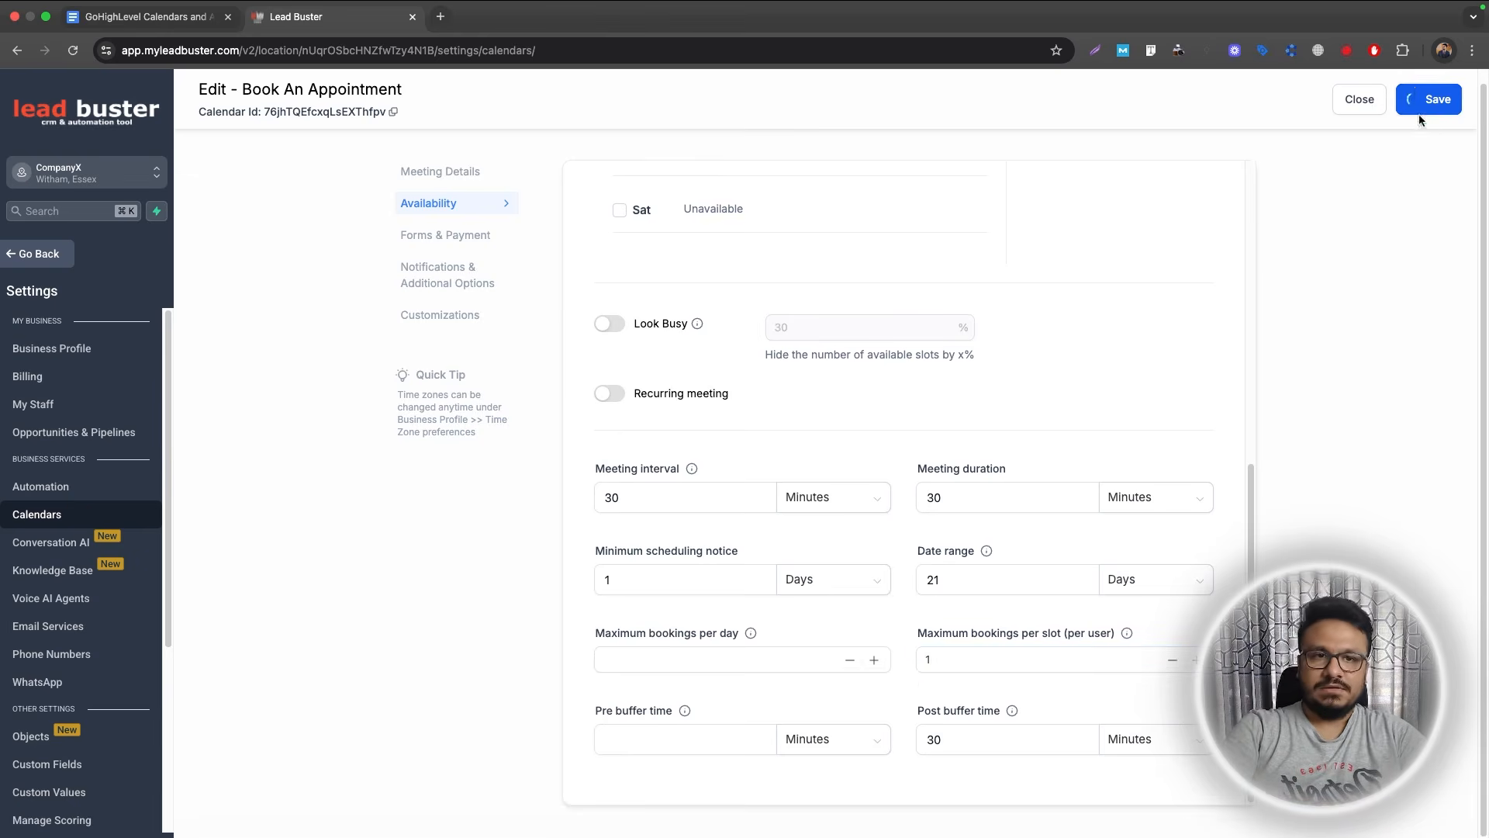
Check the booking form list and keep the Default form.
{"action": "scroll", "coordinate": [962, 397], "scroll_direction": "up", "scroll_amount": 7}
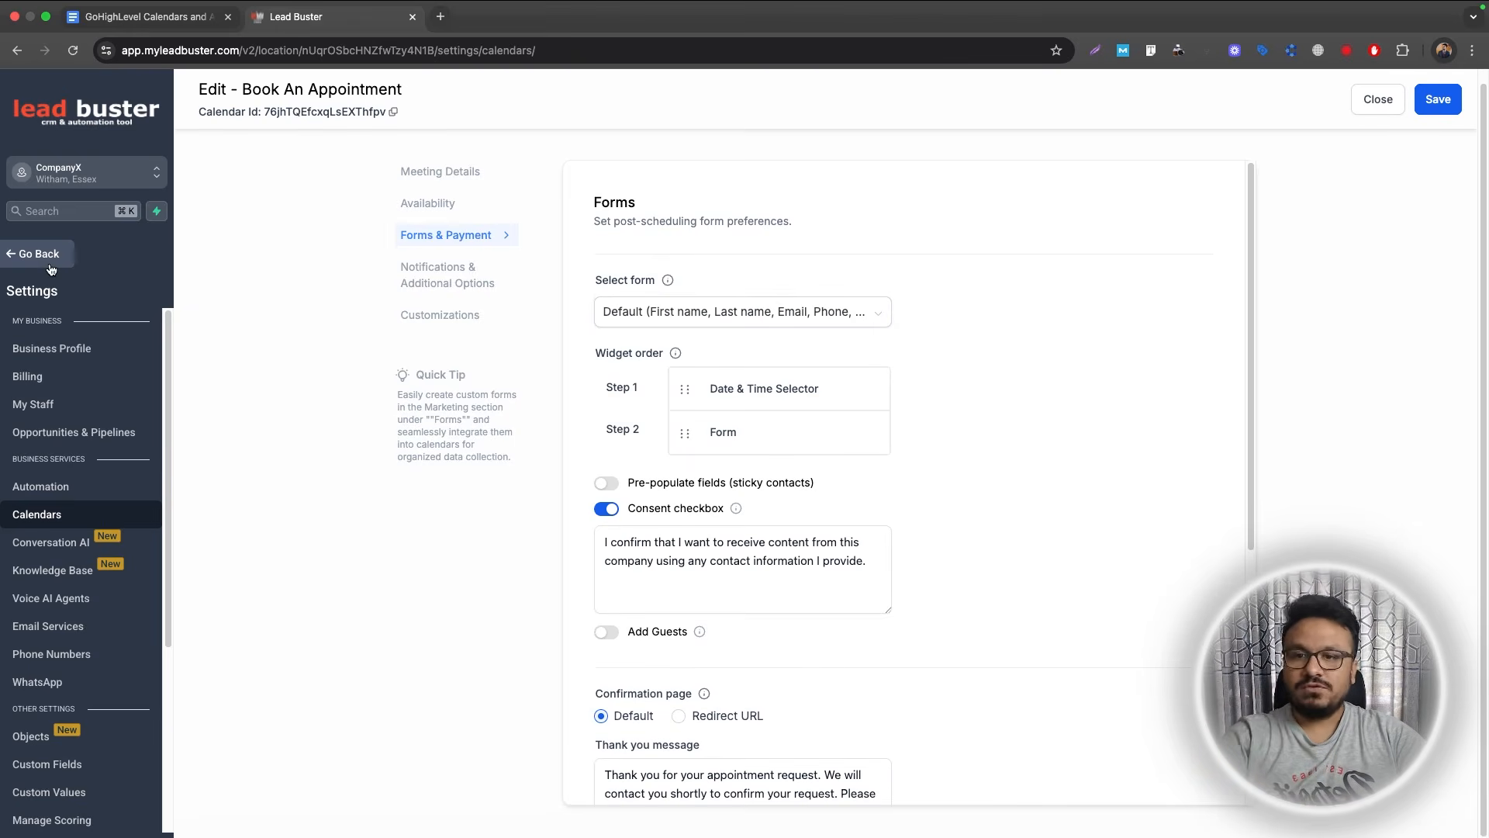
{"action": "left_click", "coordinate": [714, 314]}
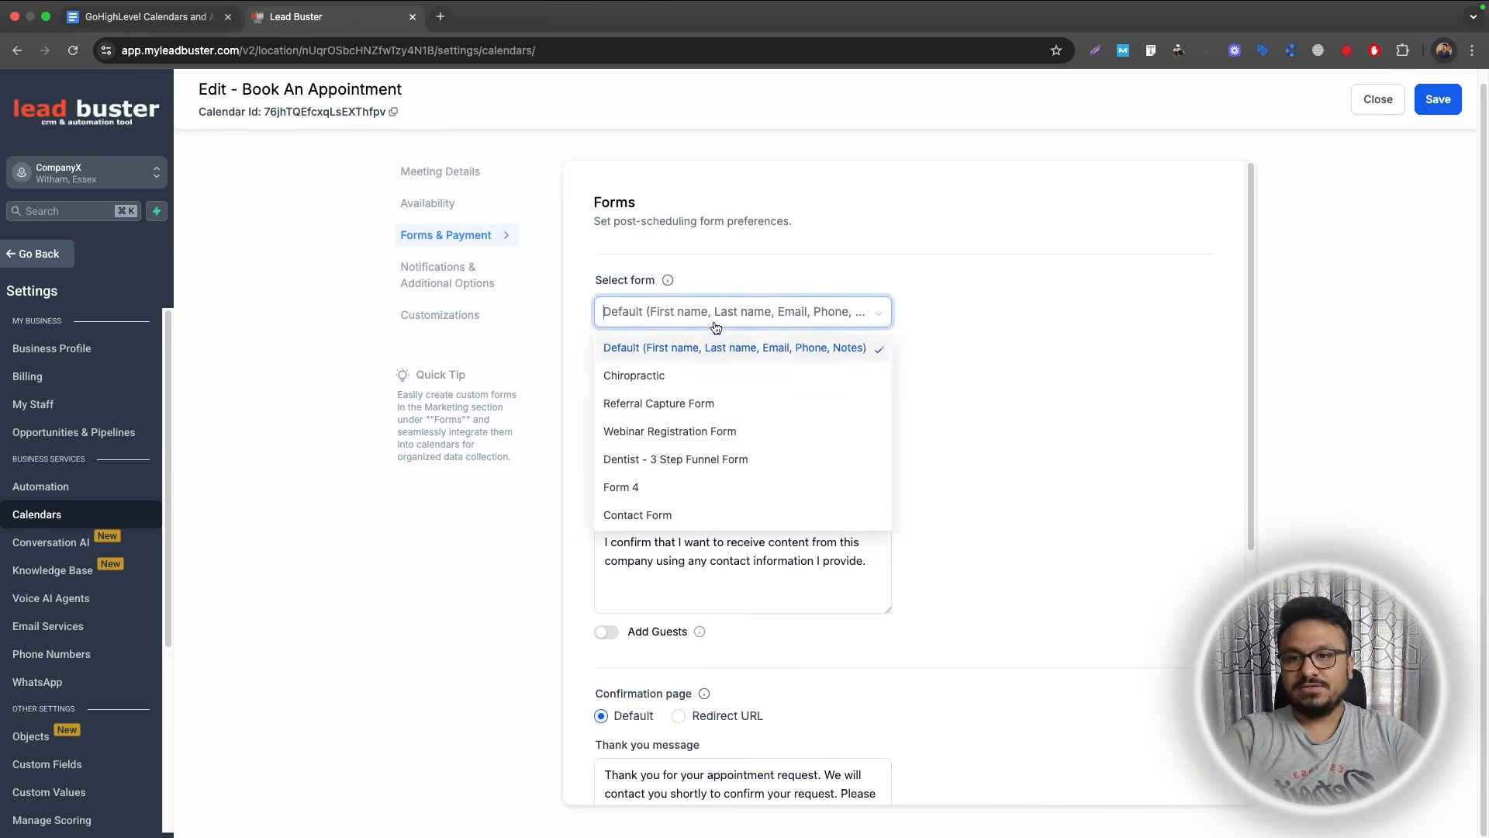
{"action": "scroll", "coordinate": [665, 465], "scroll_direction": "down", "scroll_amount": 1}
{"action": "scroll", "coordinate": [654, 484], "scroll_direction": "up", "scroll_amount": 2}
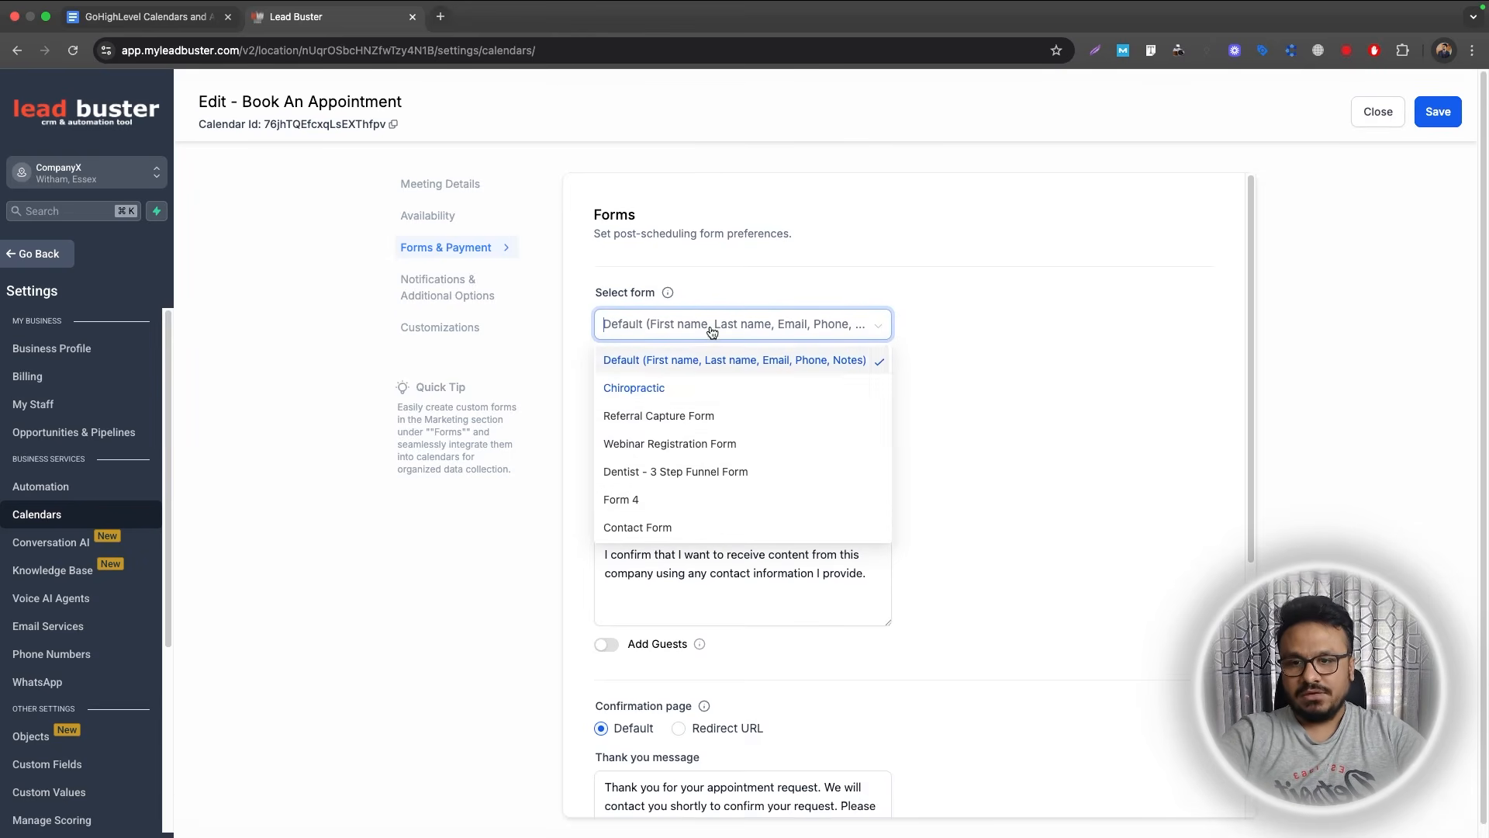
{"action": "left_click", "coordinate": [968, 310]}
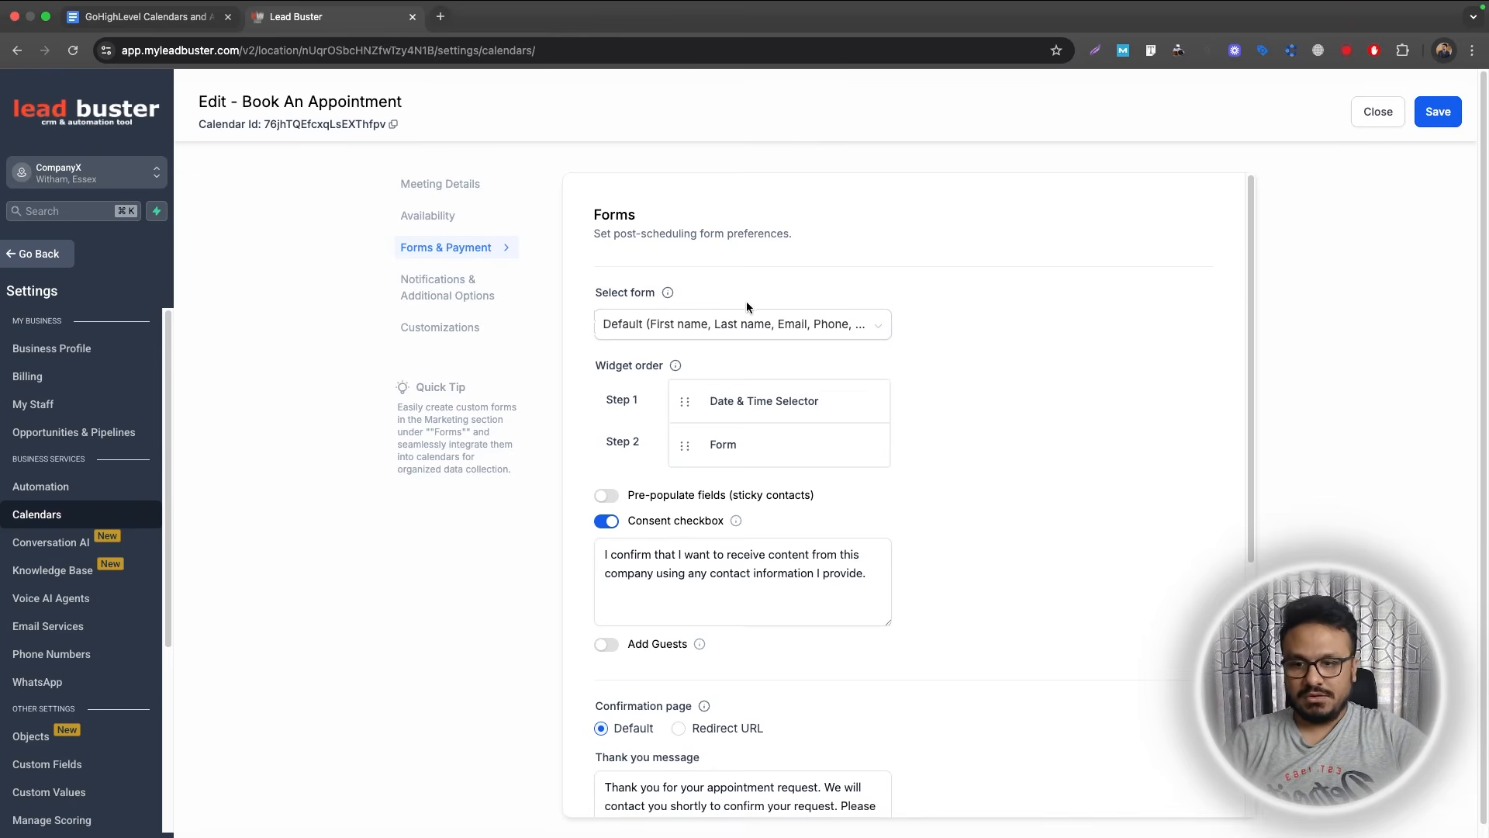
Try the Redirect URL confirmation option, then set the confirmation page back to Default.
{"action": "scroll", "coordinate": [788, 447], "scroll_direction": "down", "scroll_amount": 5}
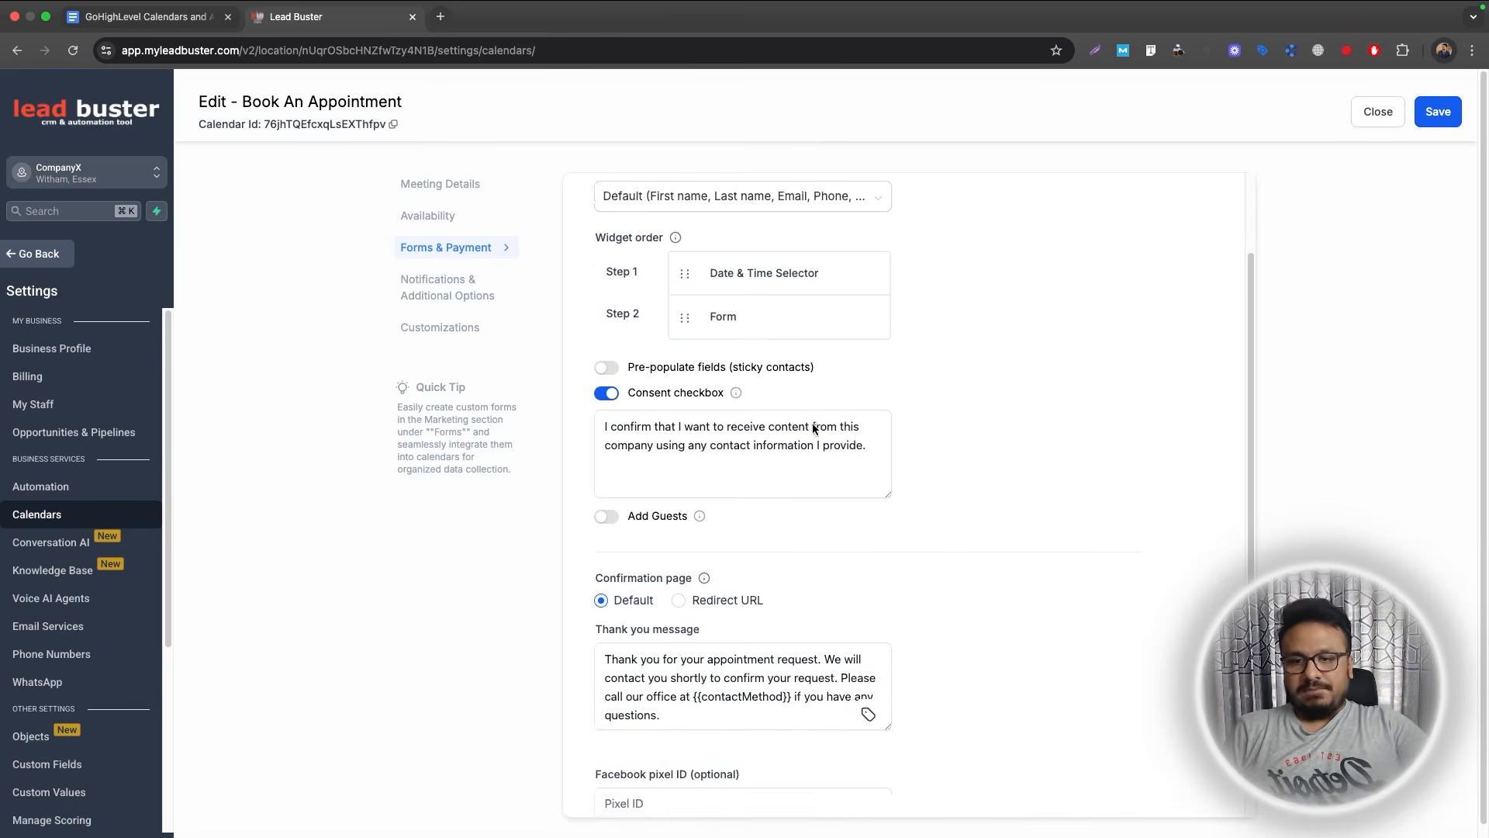
{"action": "scroll", "coordinate": [710, 329], "scroll_direction": "up", "scroll_amount": 3}
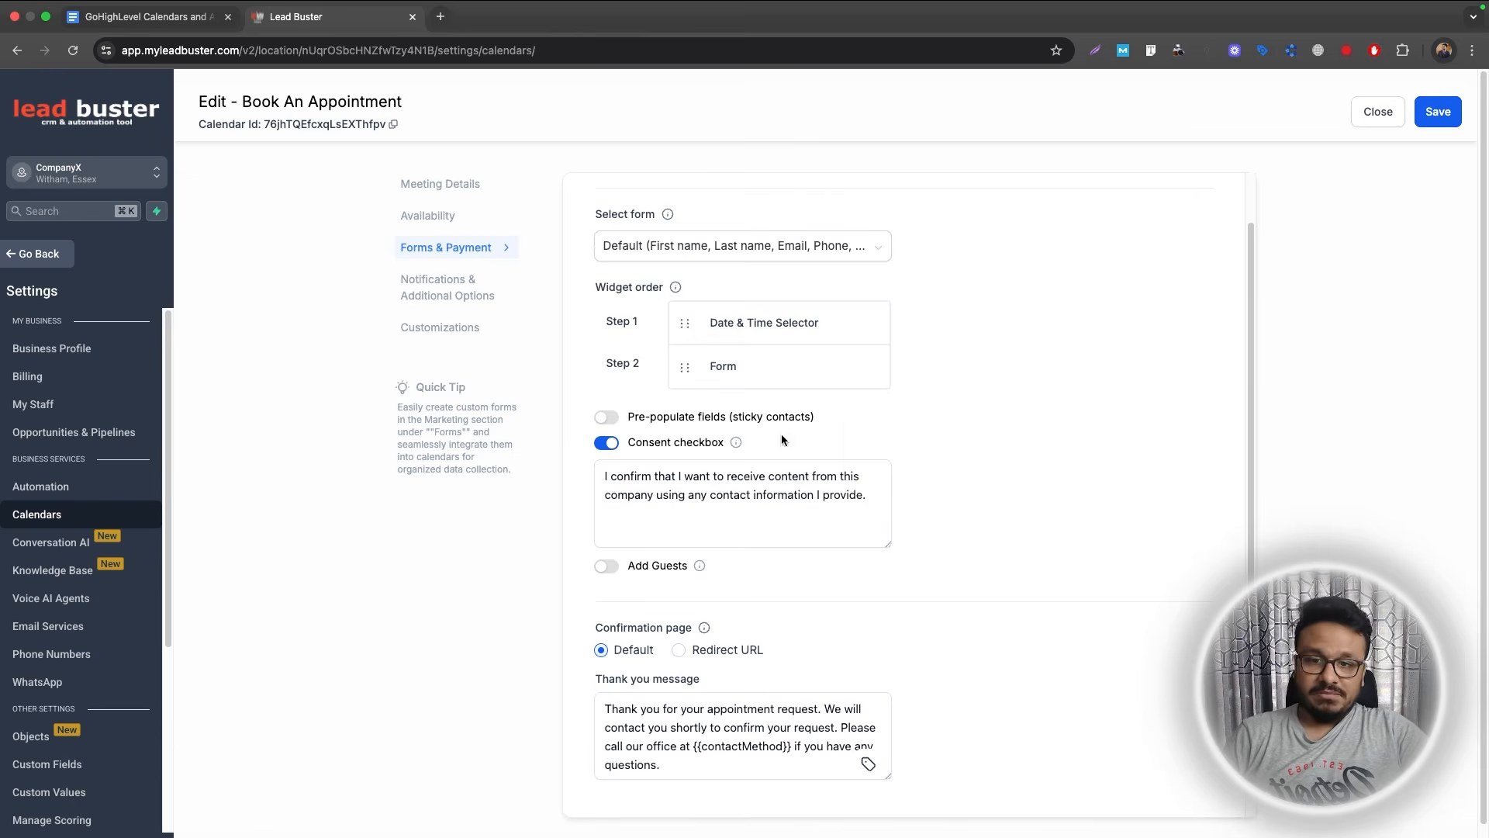
{"action": "scroll", "coordinate": [781, 434], "scroll_direction": "down", "scroll_amount": 5}
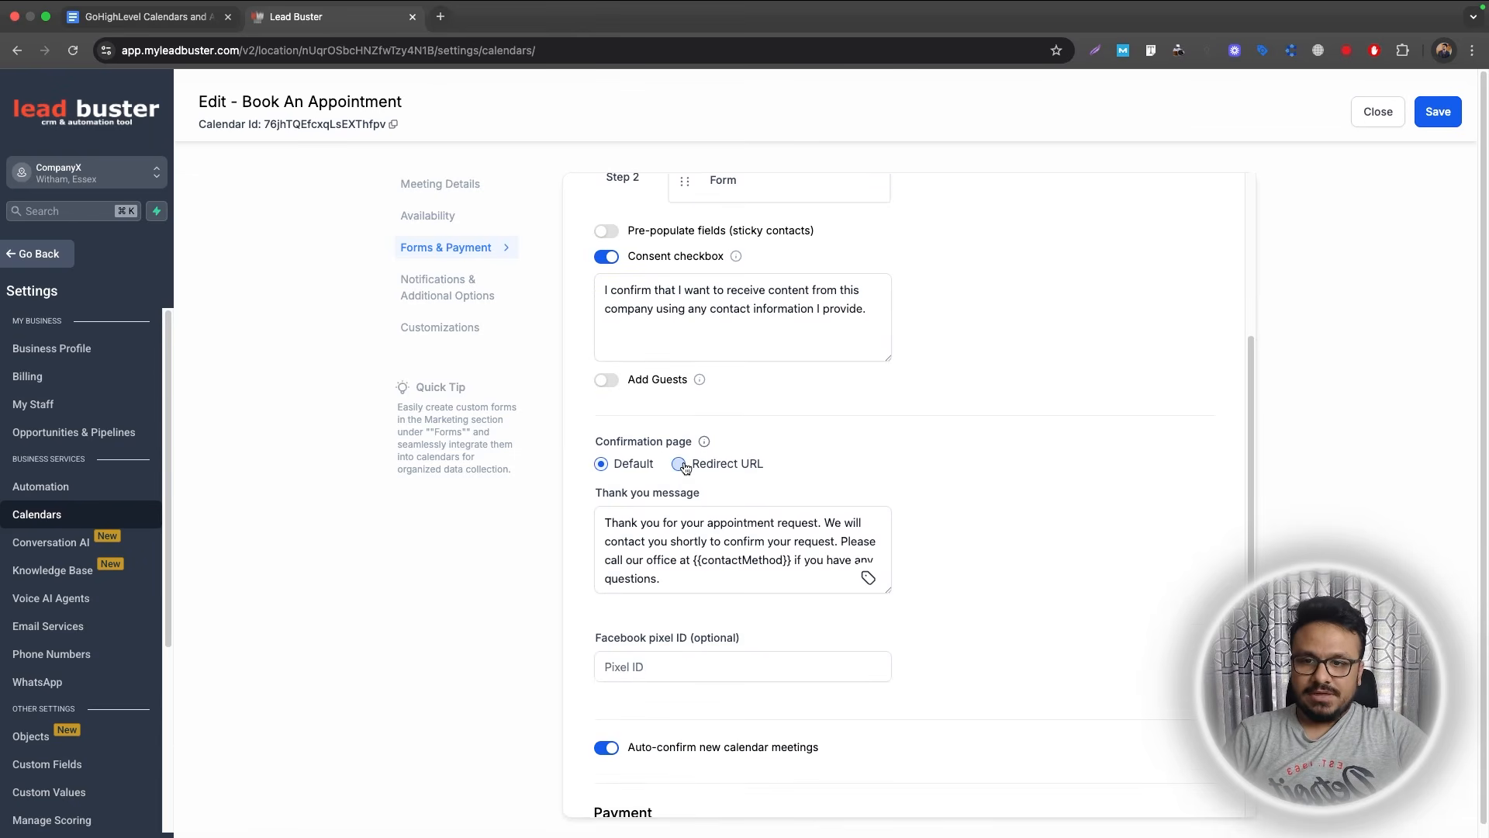
{"action": "left_click", "coordinate": [682, 464]}
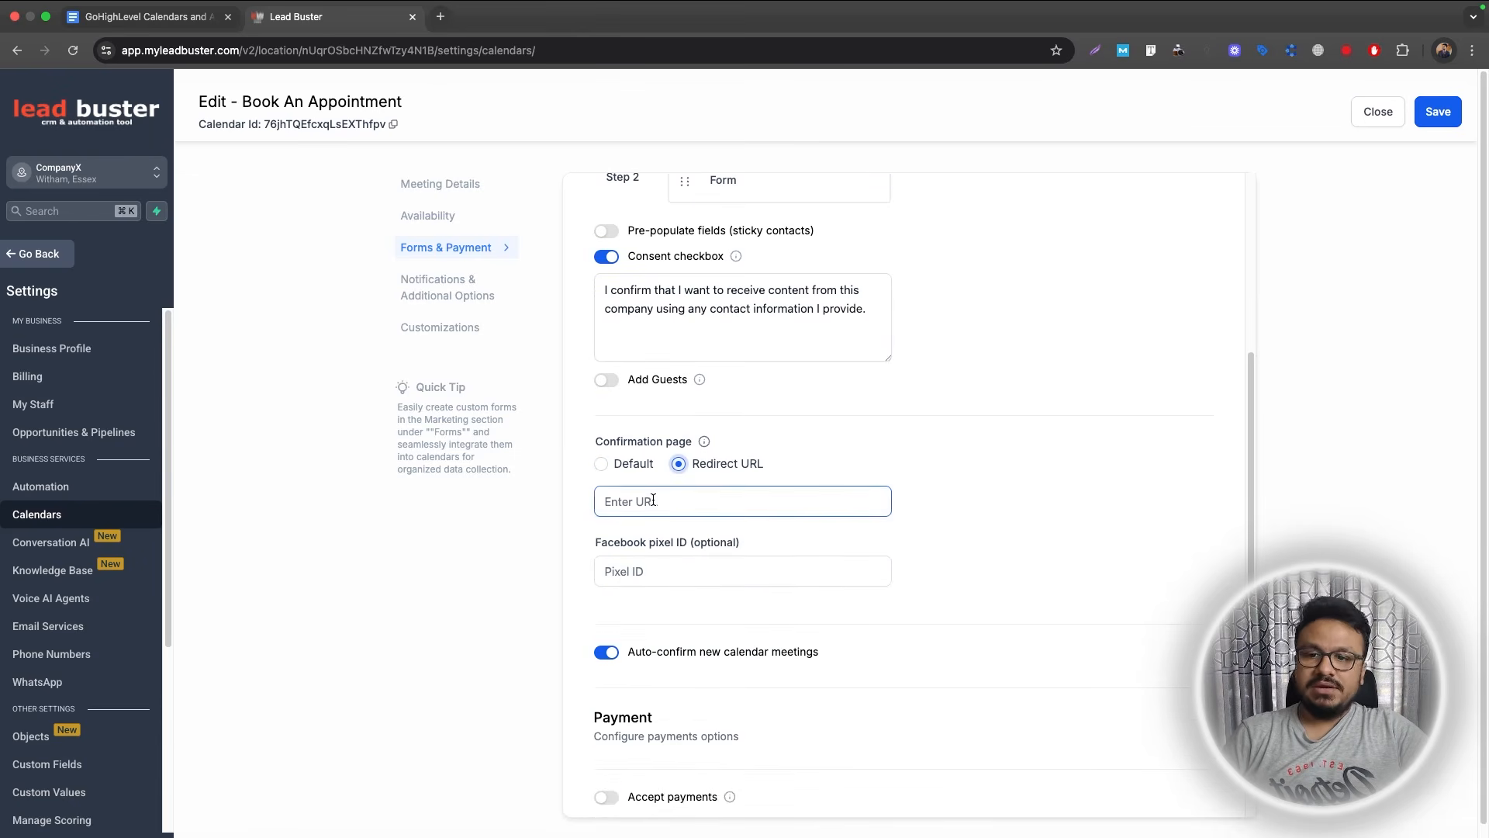
{"action": "left_click", "coordinate": [655, 498]}
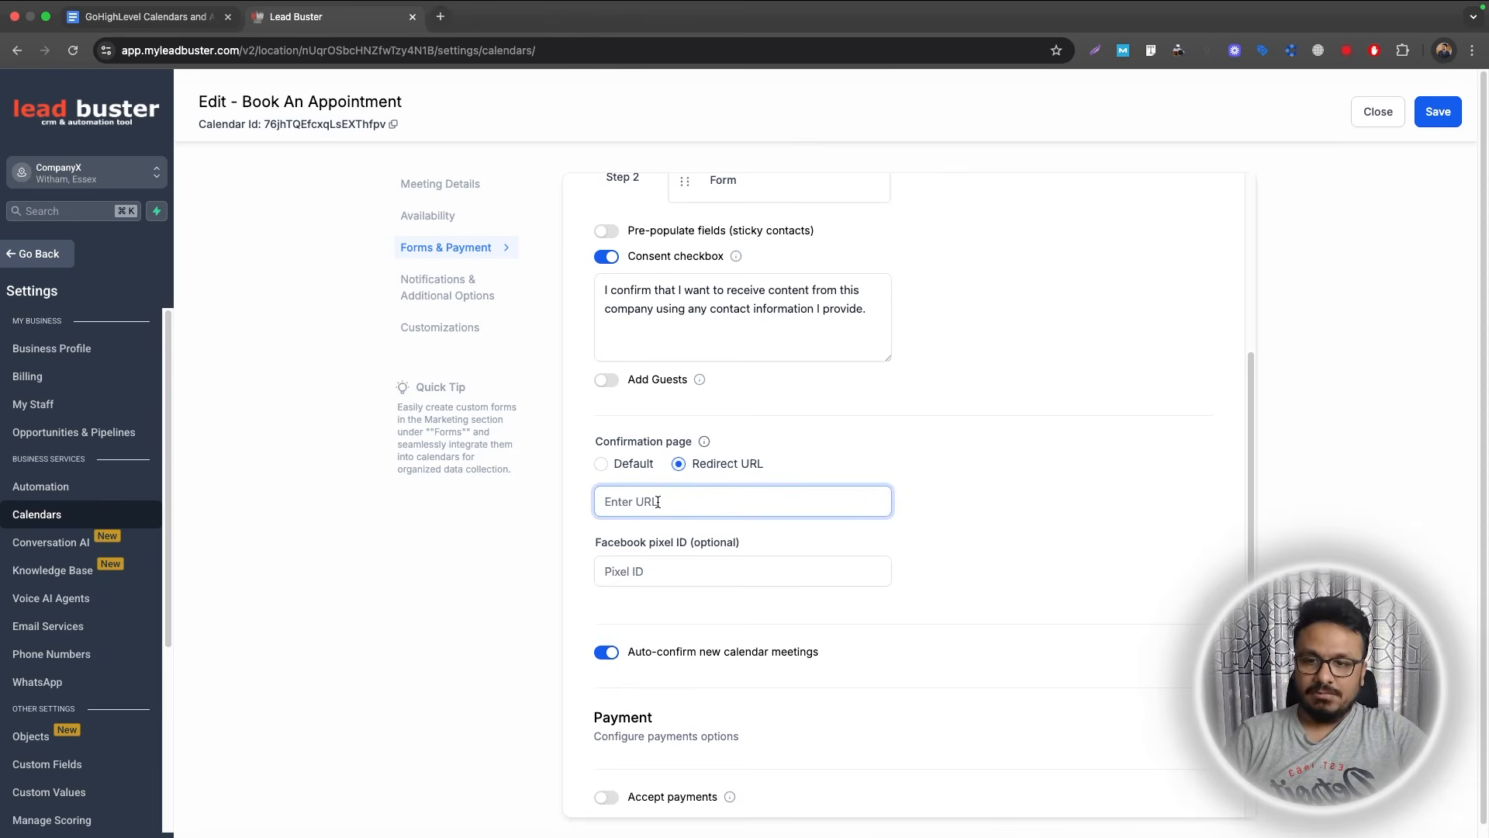
{"action": "left_click", "coordinate": [603, 465]}
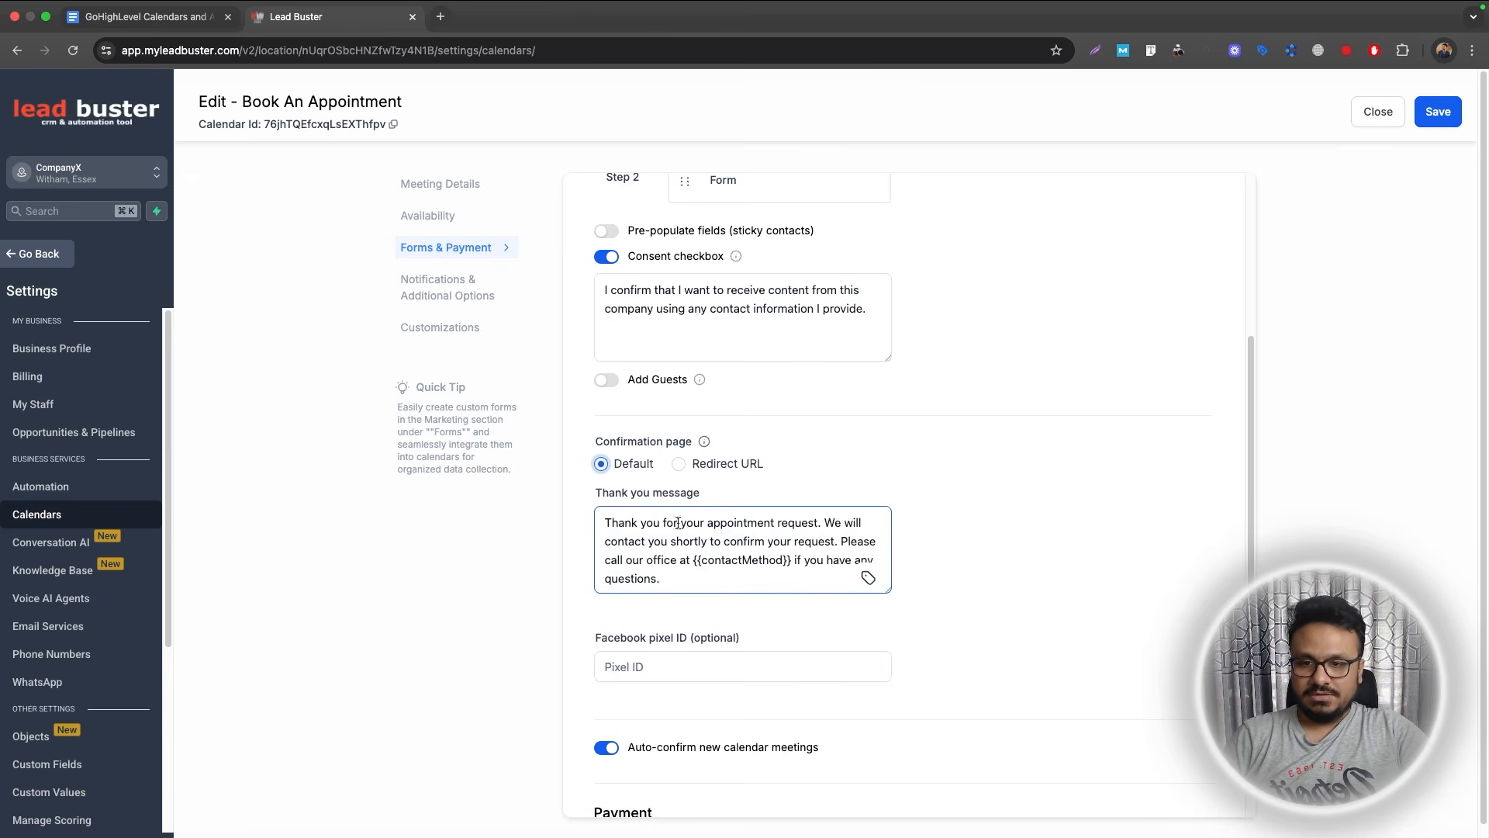
Rewrite the thank-you text to 'Thank you for booking an appointment. We will send you a confirmation shortly.'.
{"action": "left_click_drag", "start_coordinate": [682, 528], "coordinate": [694, 560]}
{"action": "key", "text": "BackSpace"}
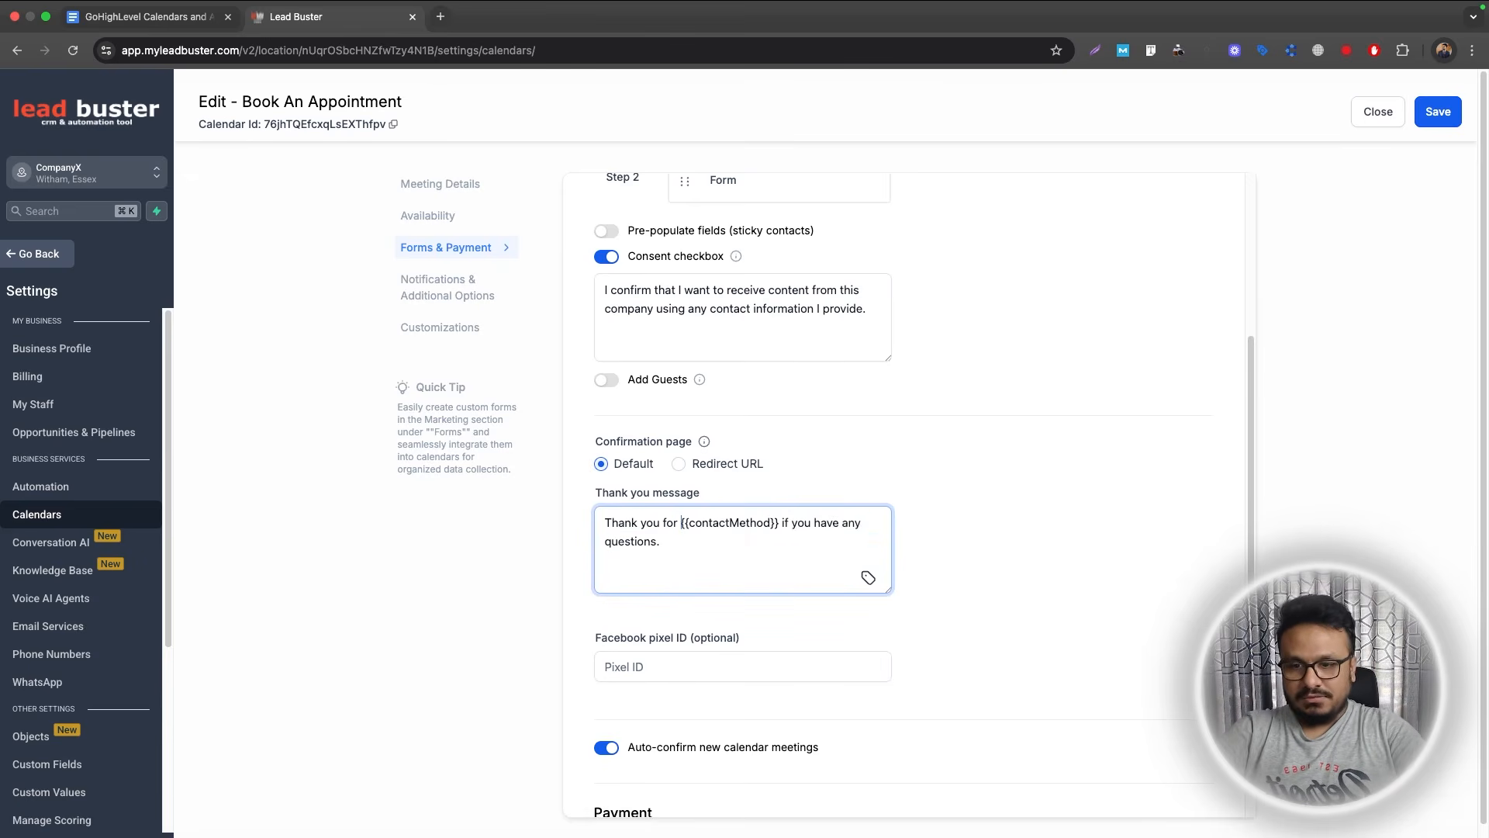
{"action": "key", "text": "shift+super+Down"}
{"action": "type", "text": "book"}
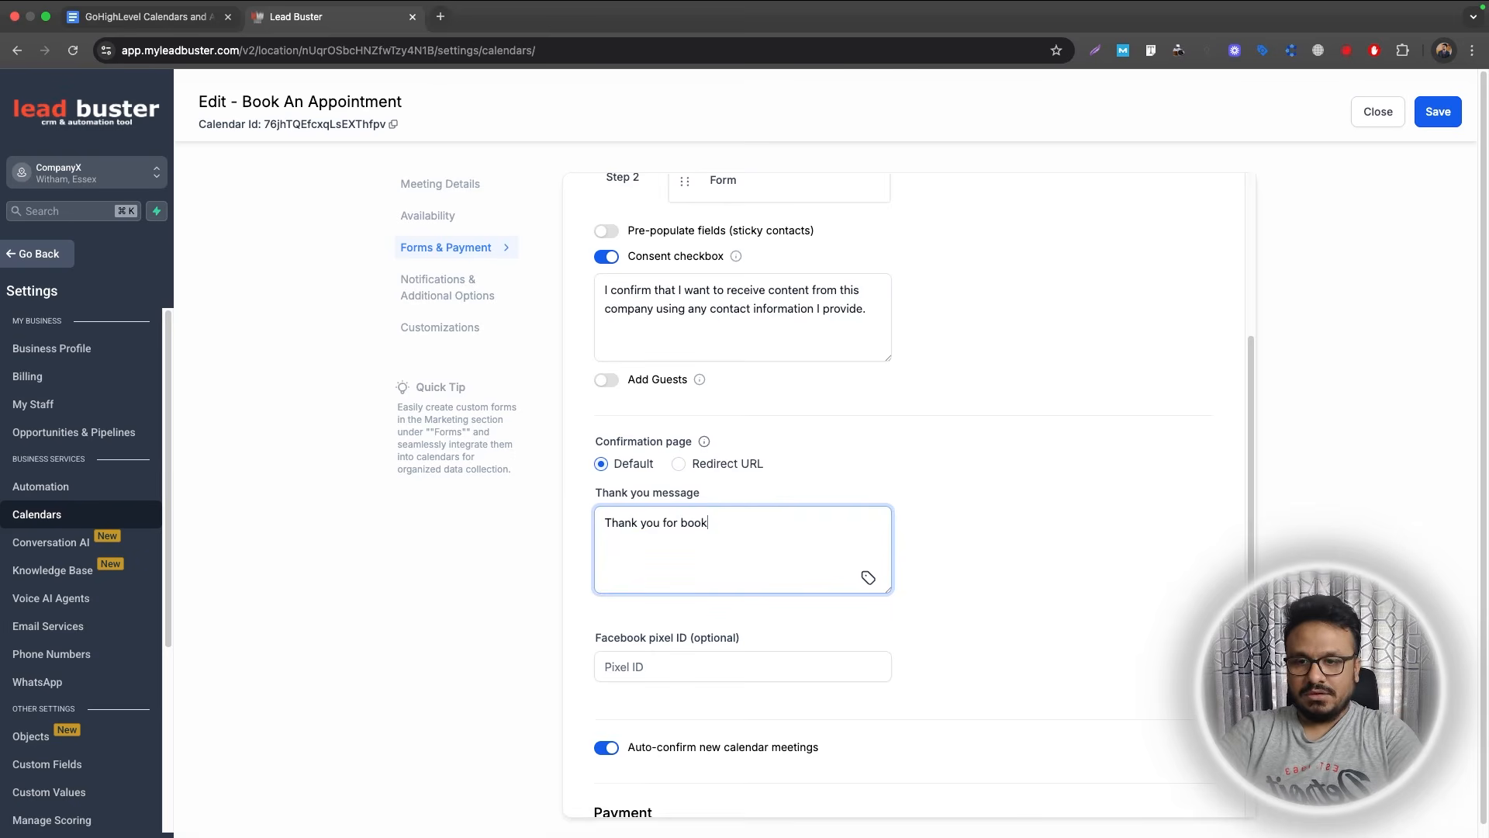
{"action": "type", "text": "ing an appointment. W"}
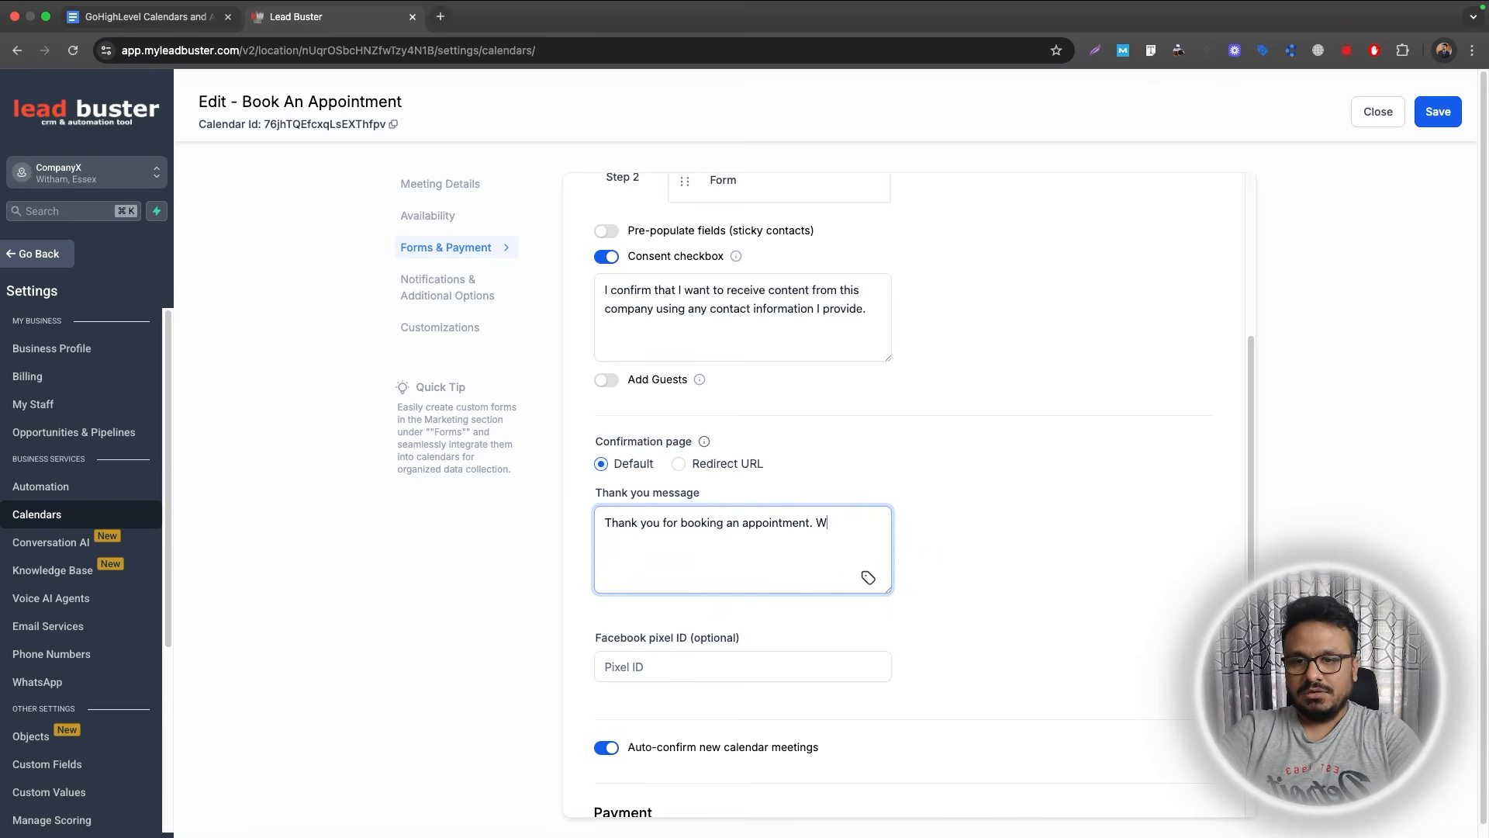
{"action": "type", "text": "e will sen"}
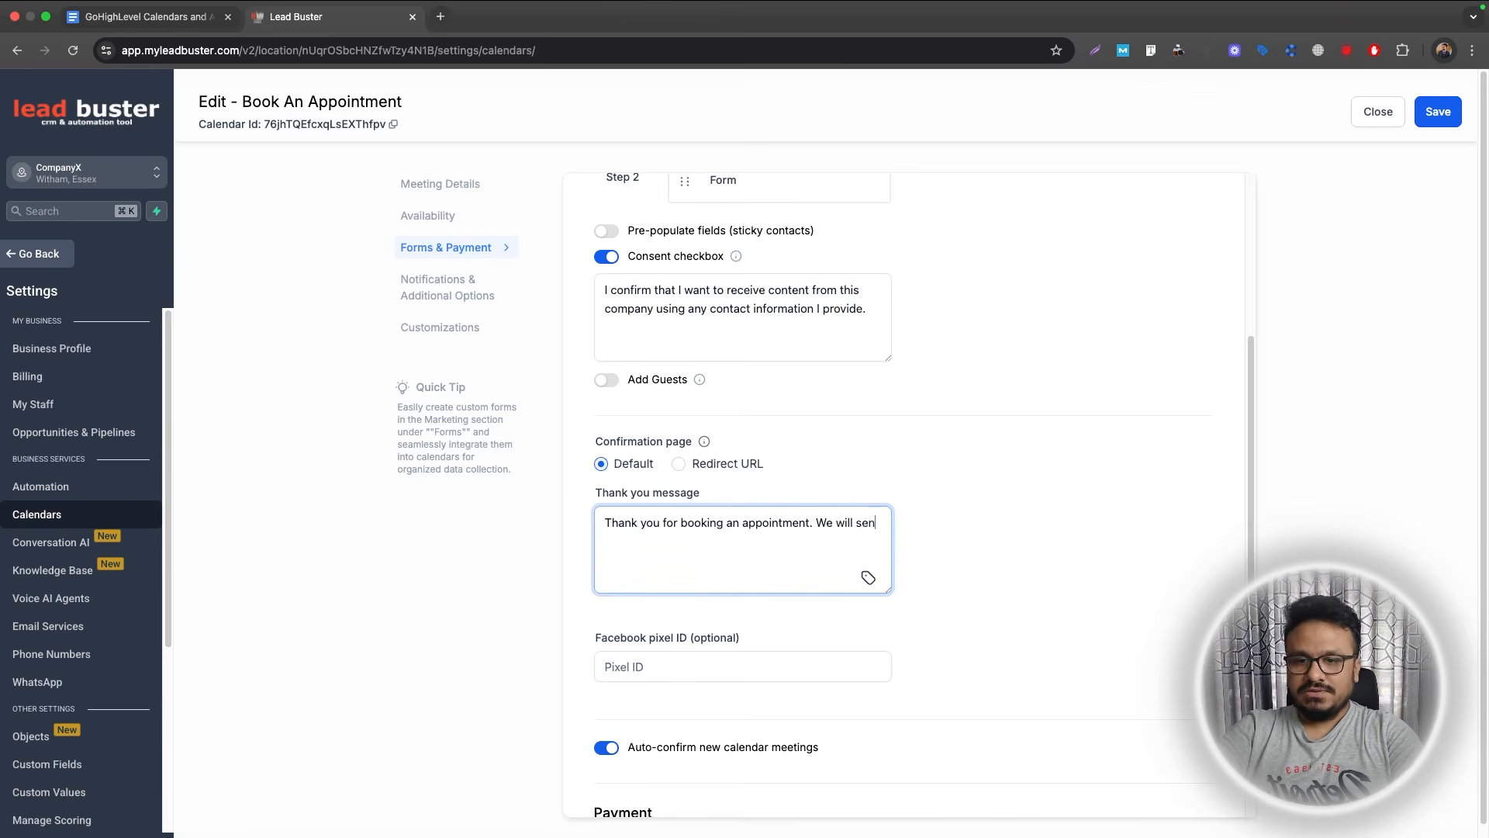
{"action": "type", "text": "d you a confirmati"}
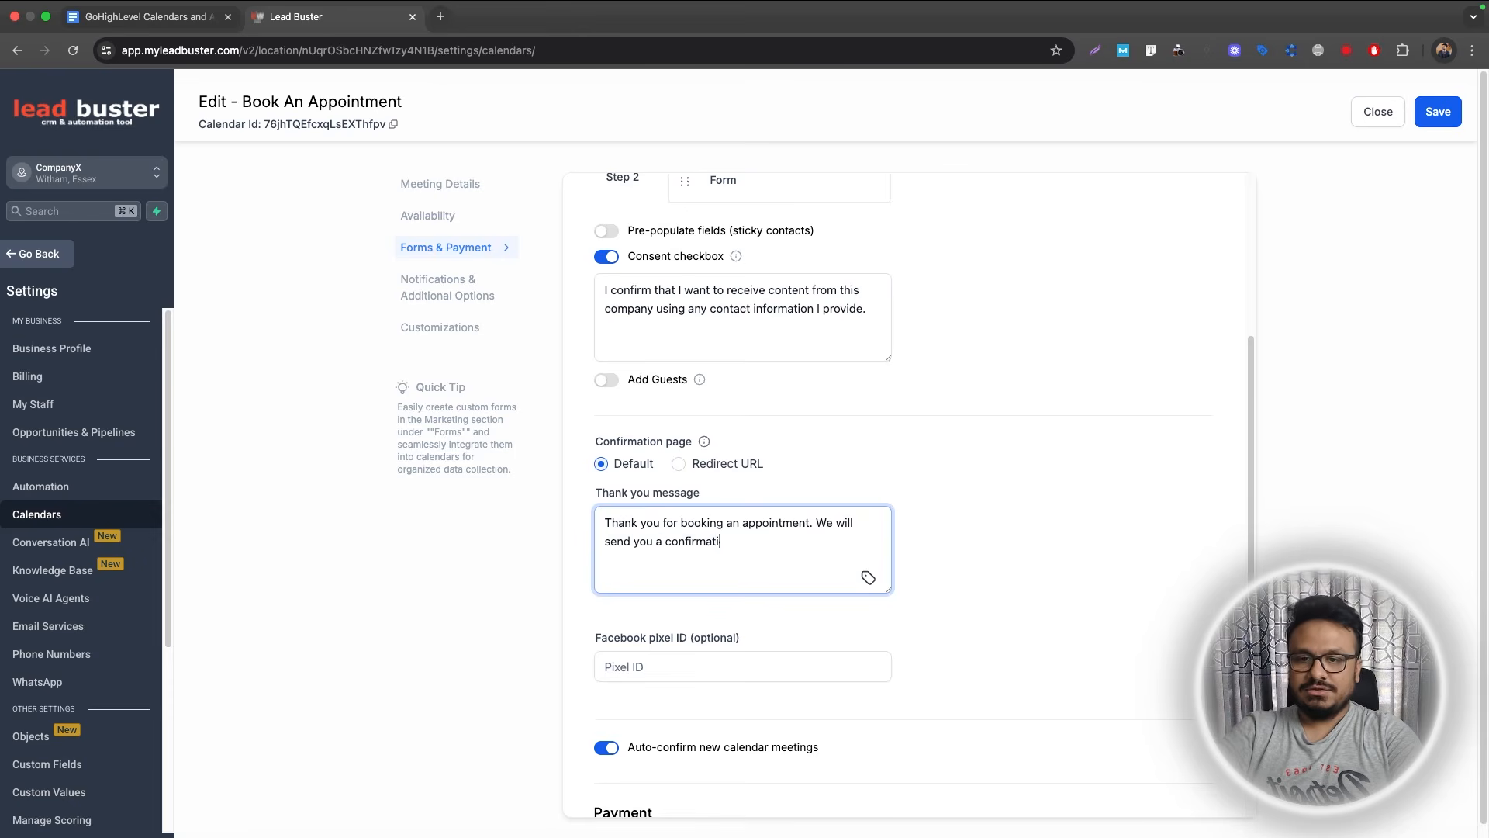
{"action": "type", "text": "on shortly."}
{"action": "scroll", "coordinate": [716, 354], "scroll_direction": "down", "scroll_amount": 3}
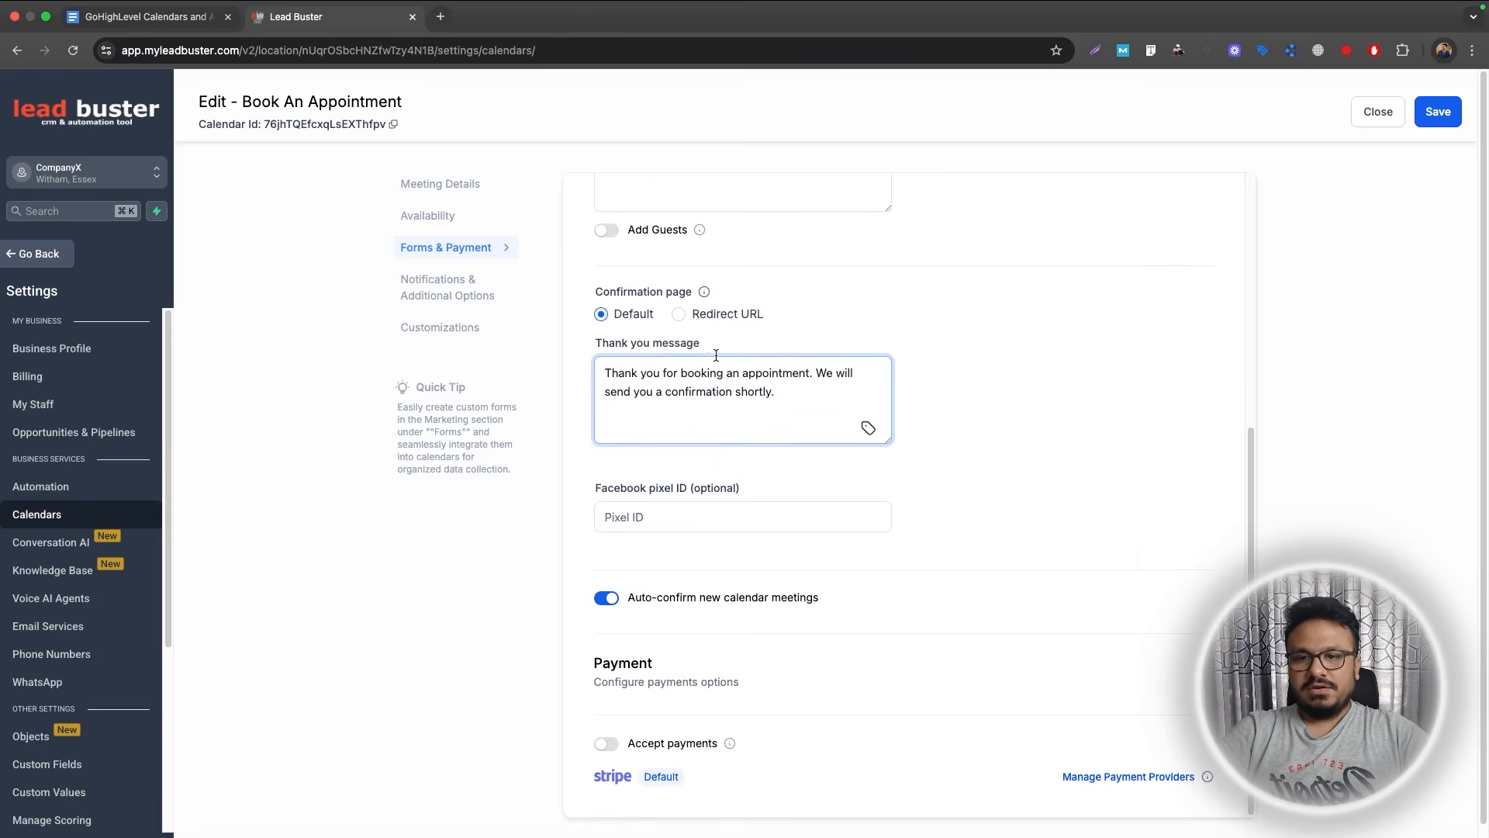
{"action": "scroll", "coordinate": [660, 434], "scroll_direction": "up", "scroll_amount": 2}
{"action": "scroll", "coordinate": [644, 543], "scroll_direction": "down", "scroll_amount": 2}
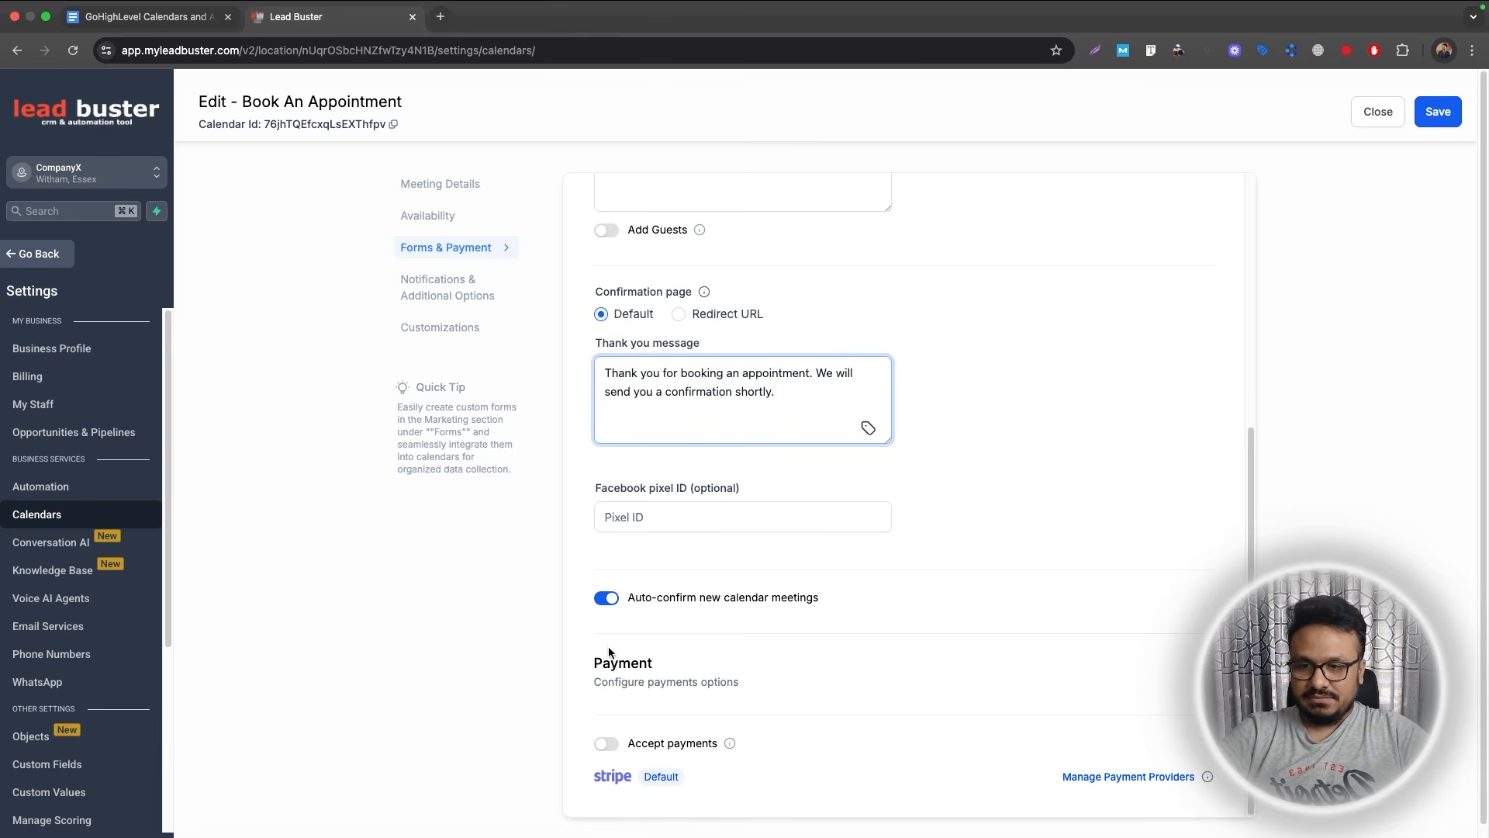
{"action": "scroll", "coordinate": [582, 621], "scroll_direction": "up", "scroll_amount": 6}
{"action": "scroll", "coordinate": [588, 617], "scroll_direction": "down", "scroll_amount": 6}
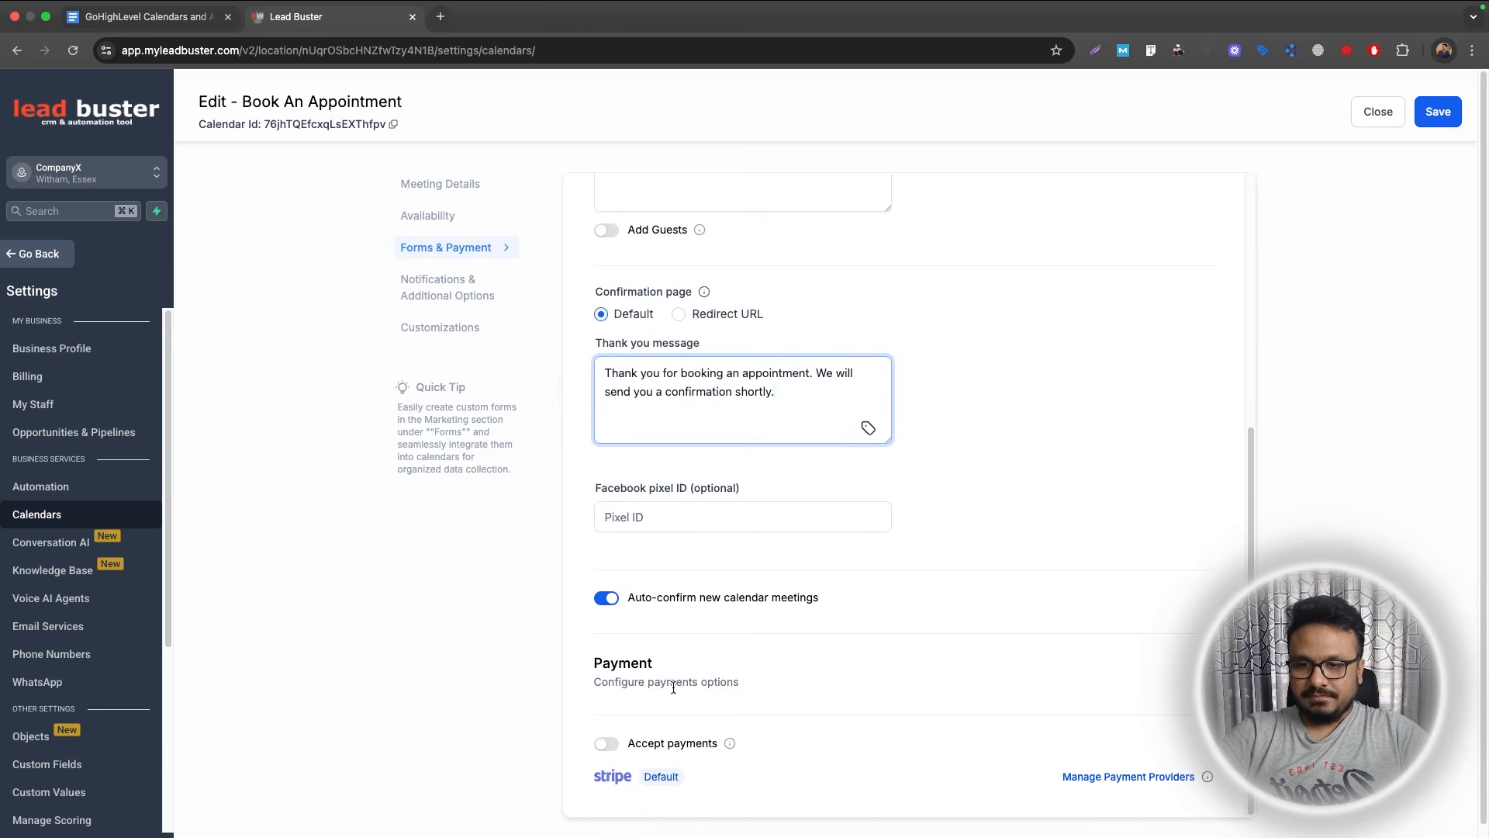
Turn on Accept payments and set the total amount to 100.
{"action": "left_click", "coordinate": [606, 743]}
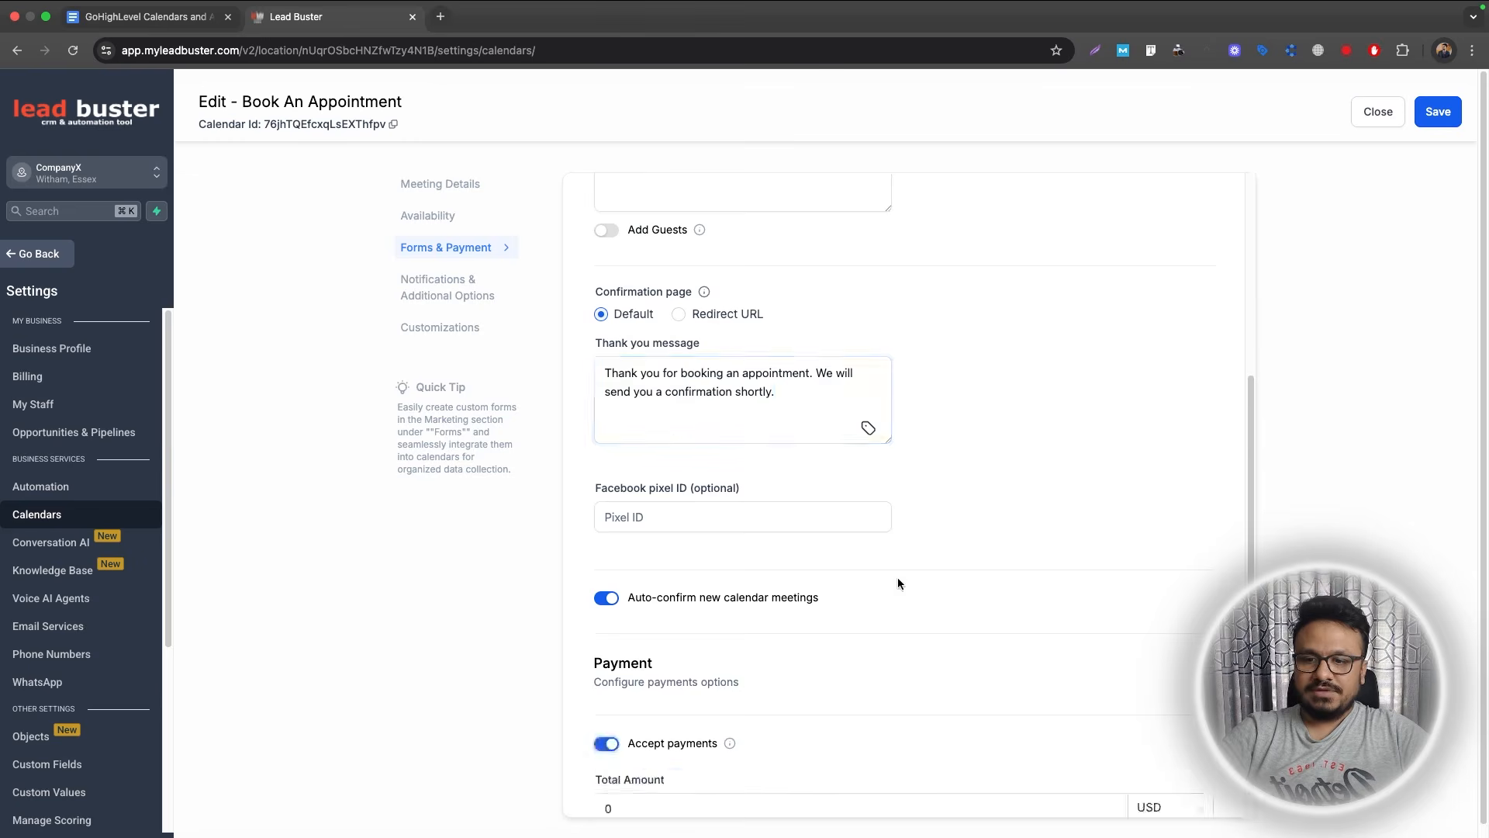
{"action": "scroll", "coordinate": [897, 577], "scroll_direction": "down", "scroll_amount": 4}
{"action": "left_click", "coordinate": [673, 533]}
{"action": "left_click_drag", "start_coordinate": [673, 534], "coordinate": [579, 518]}
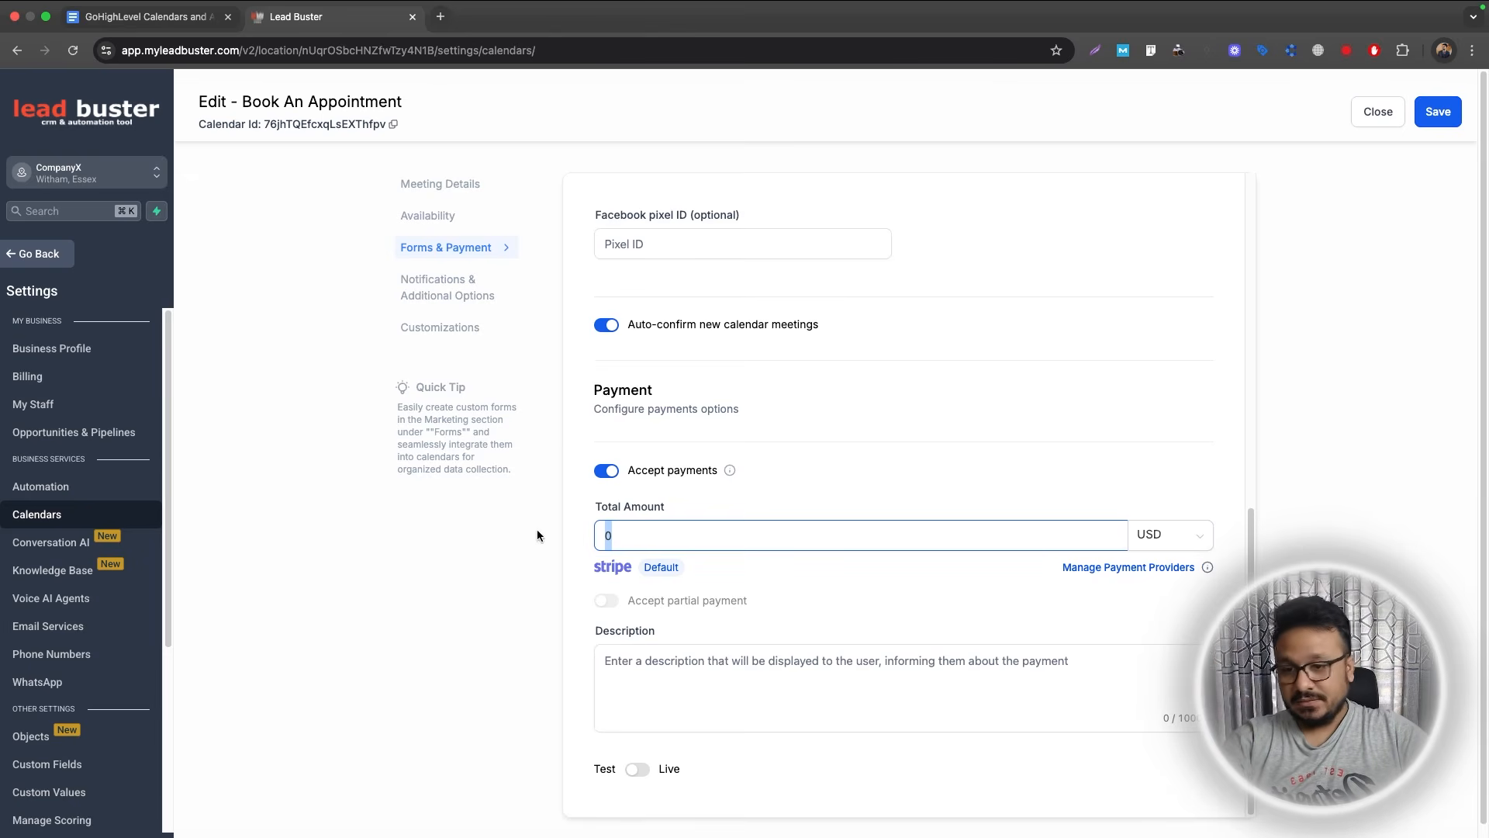
{"action": "type", "text": "50"}
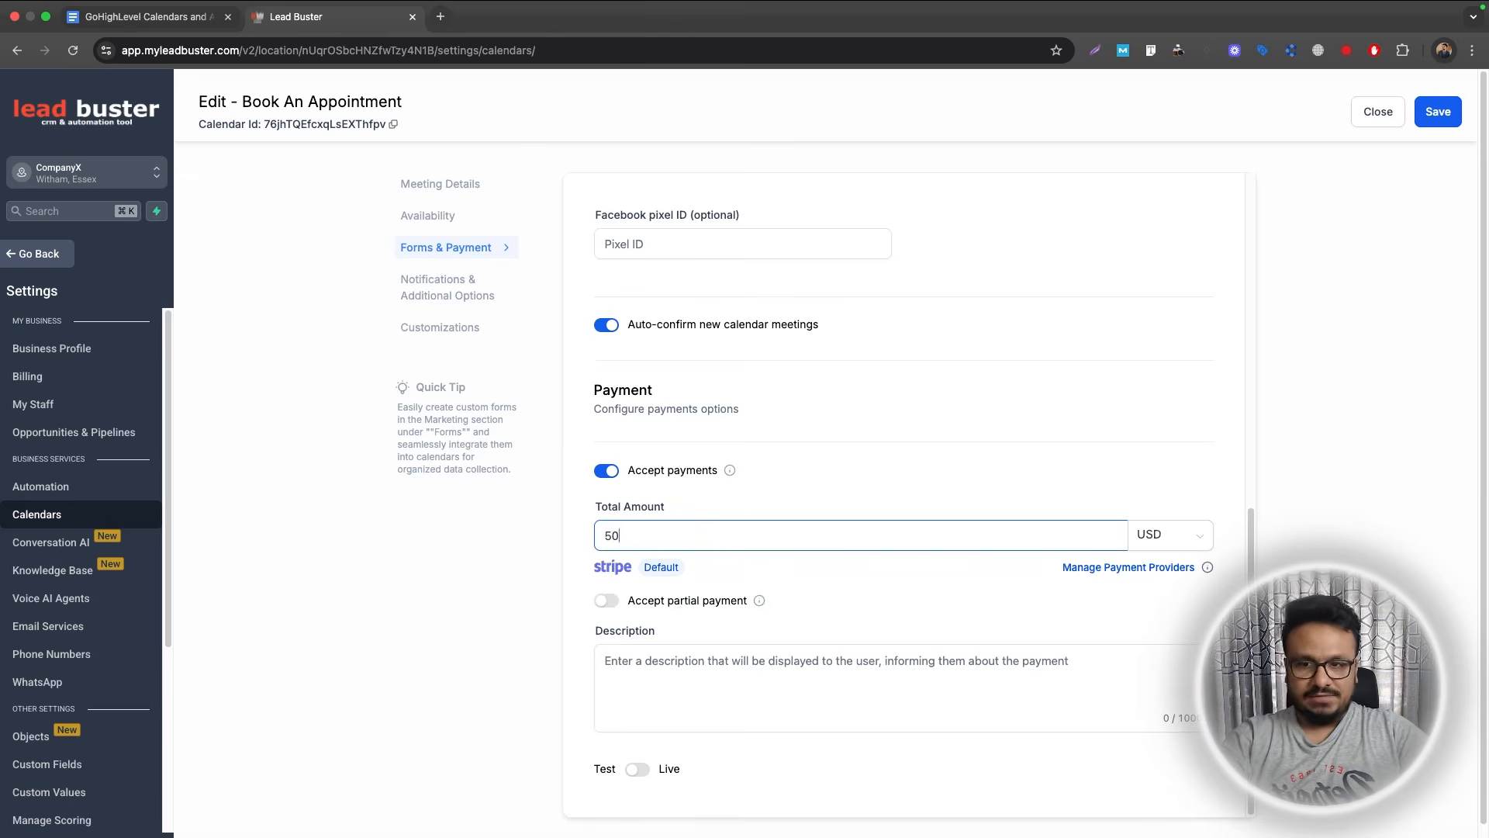
{"action": "left_click_drag", "start_coordinate": [636, 531], "coordinate": [591, 532]}
{"action": "type", "text": "100"}
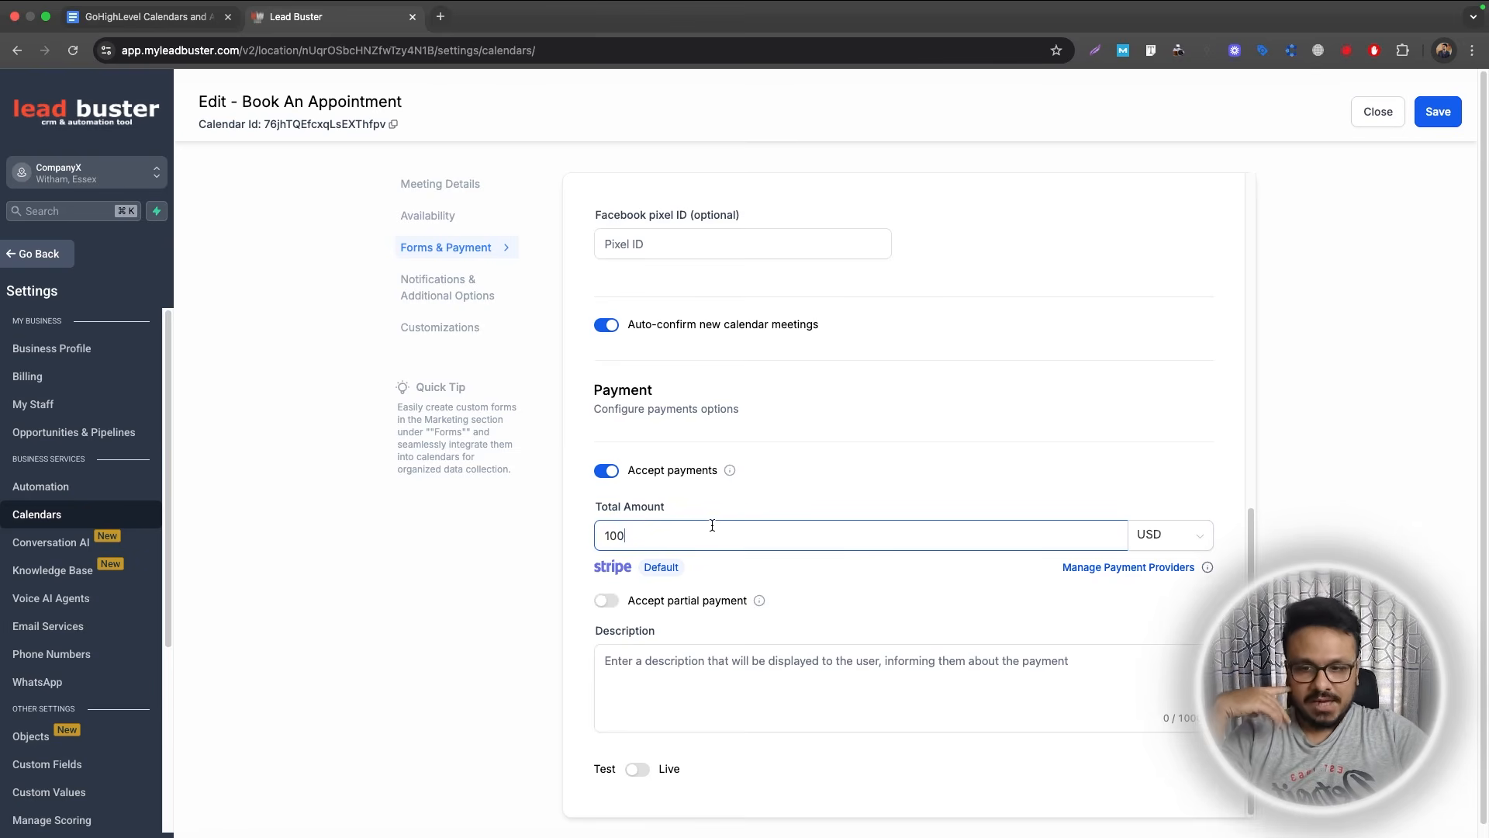
Switch payments from Test to Live mode and save the calendar.
{"action": "scroll", "coordinate": [735, 597], "scroll_direction": "down", "scroll_amount": 1}
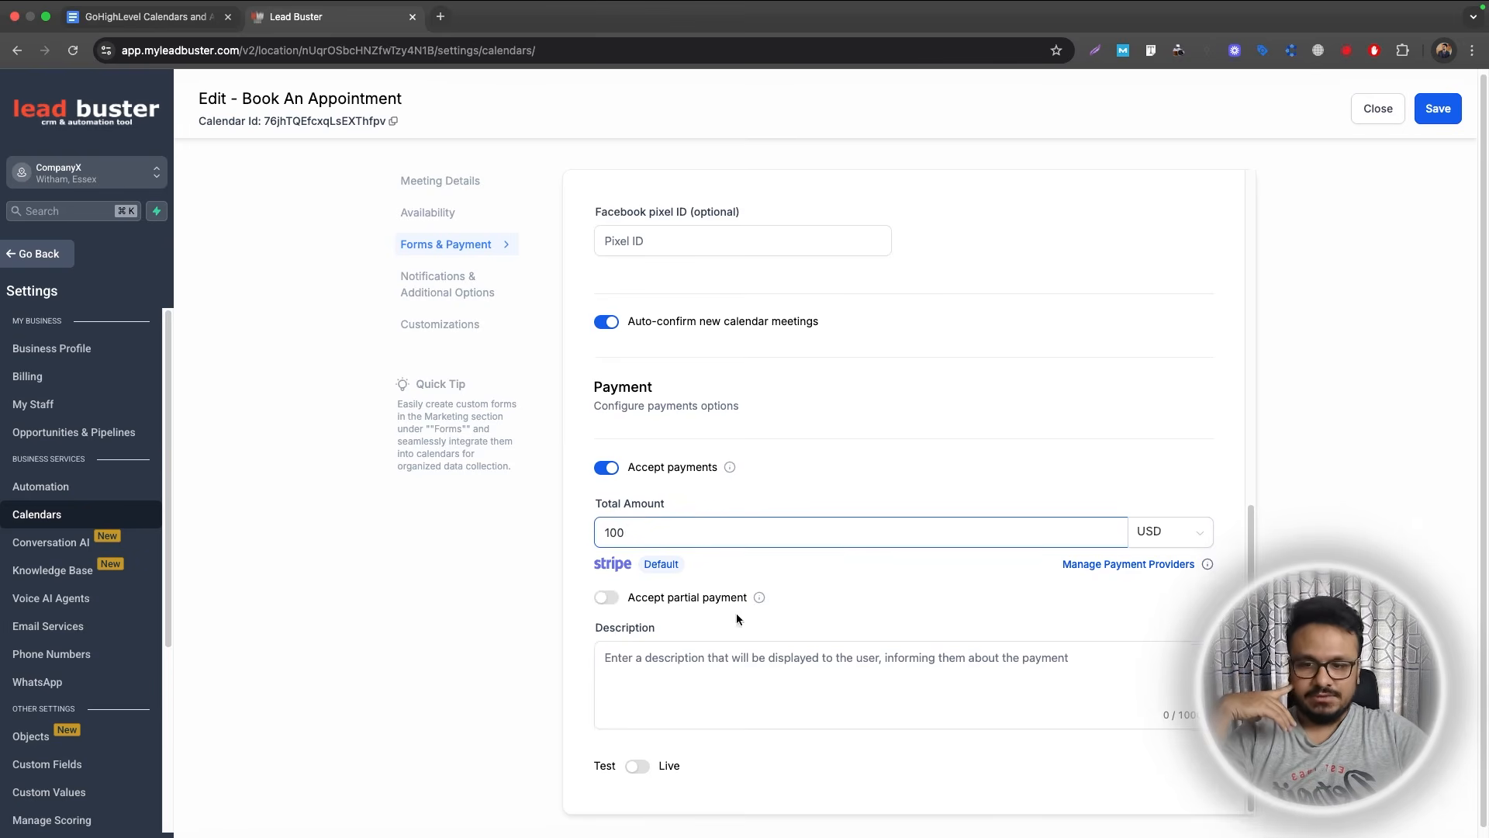
{"action": "left_click", "coordinate": [641, 769]}
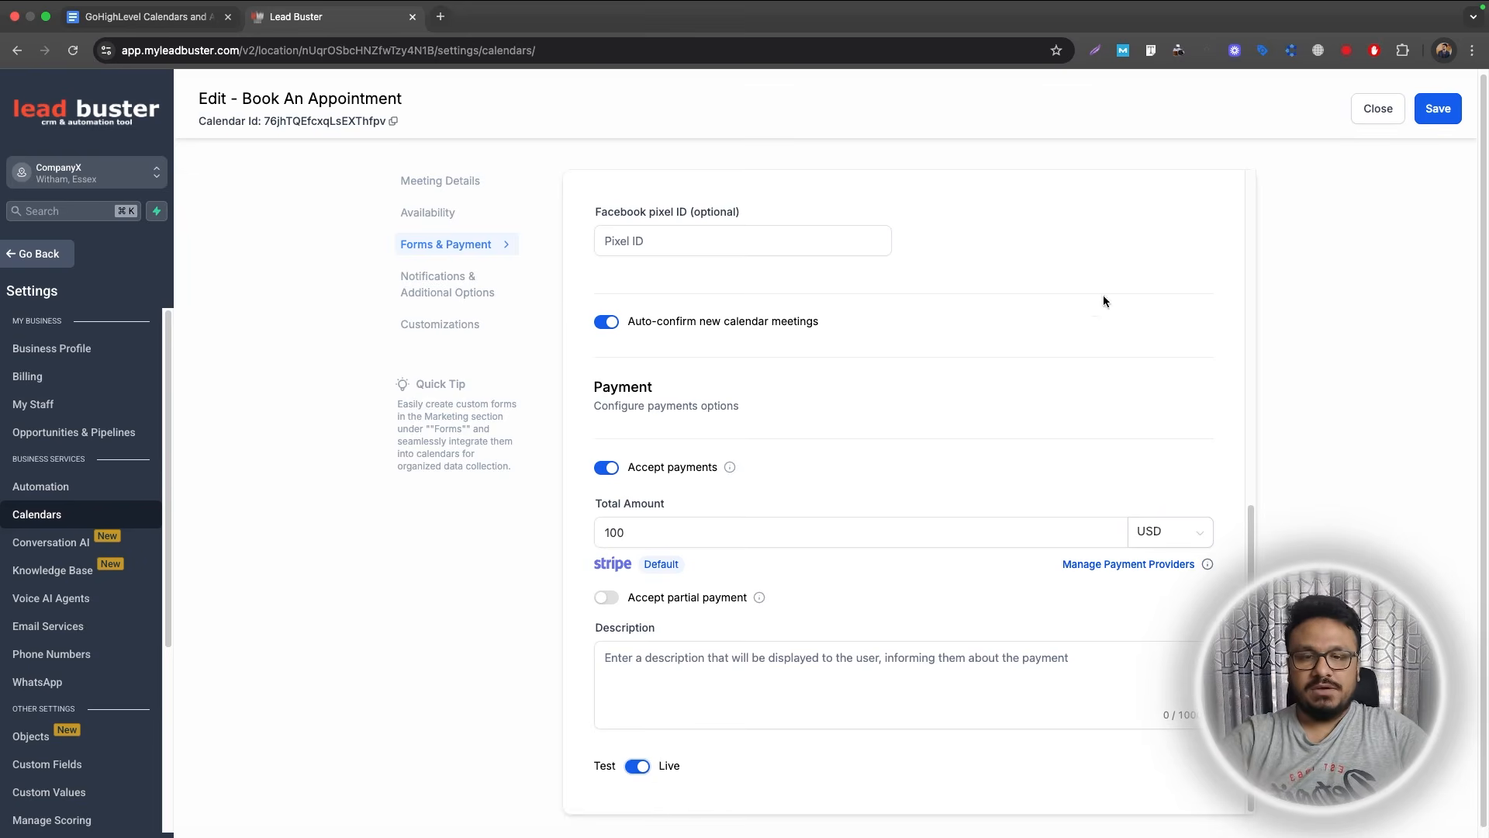
{"action": "left_click", "coordinate": [1427, 115]}
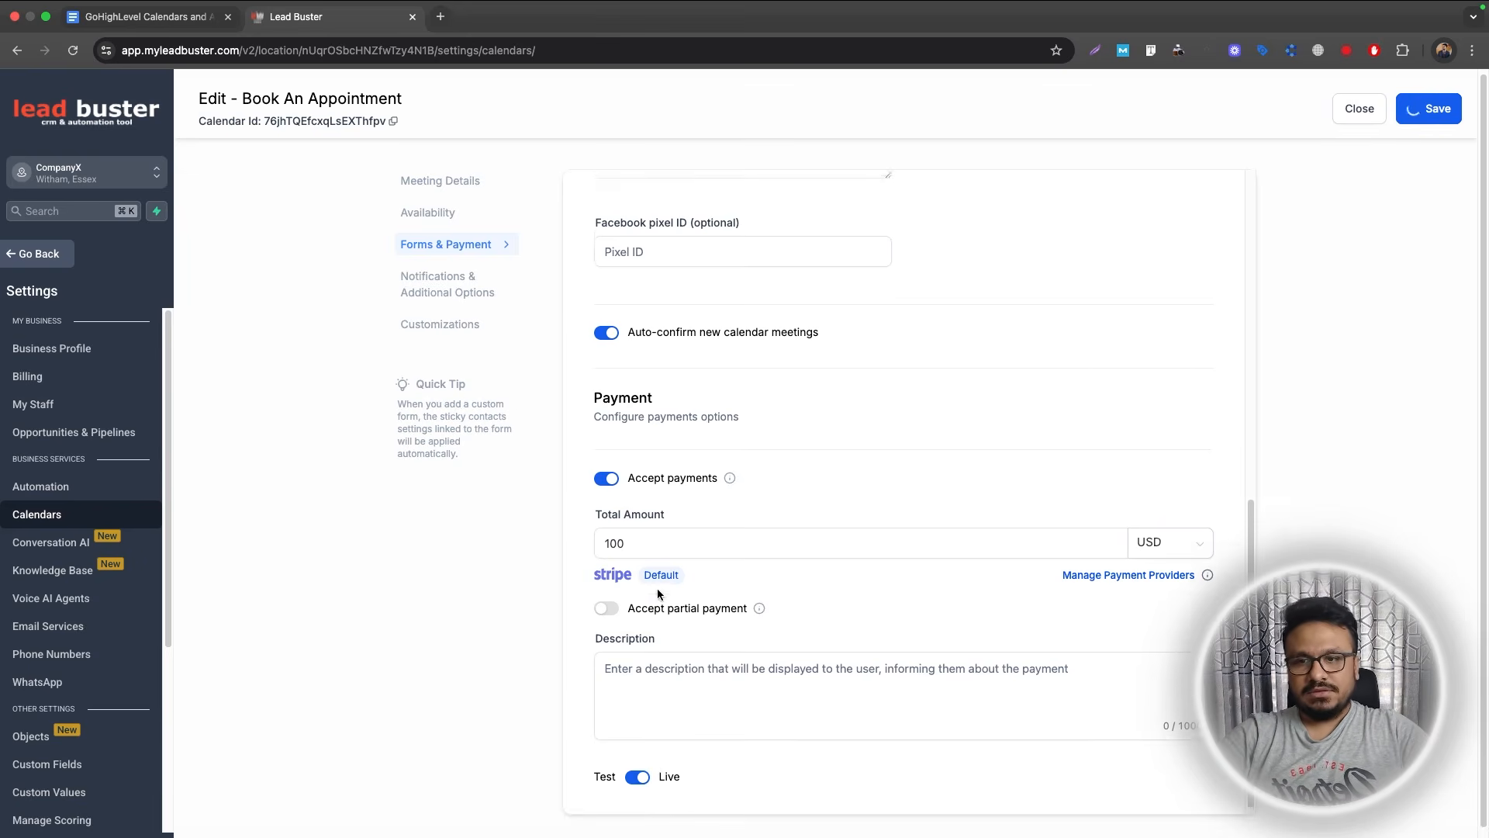
{"action": "scroll", "coordinate": [658, 594], "scroll_direction": "up", "scroll_amount": 3}
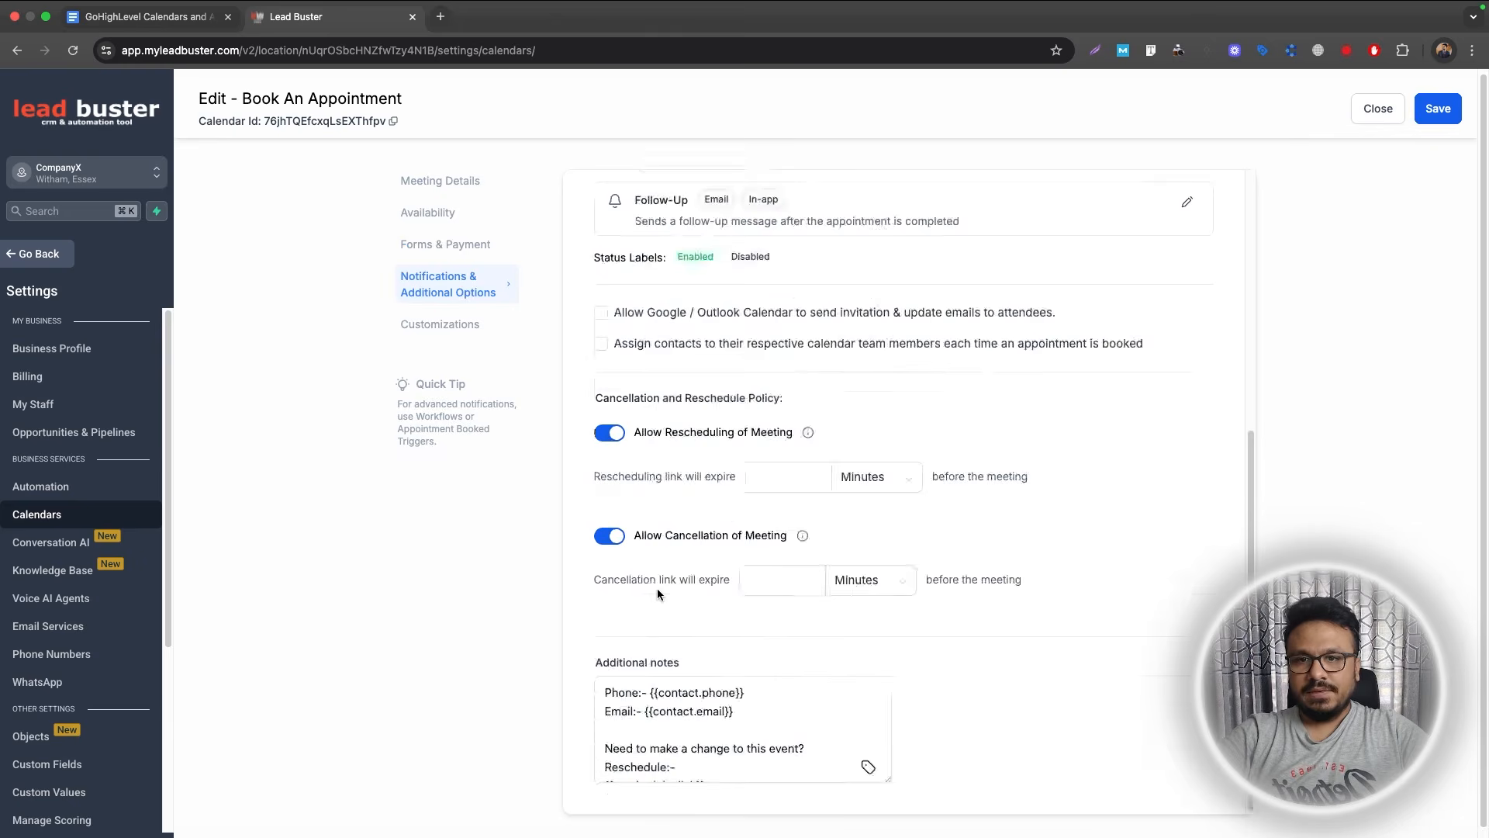
Enable email notifications for unconfirmed bookings.
{"action": "scroll", "coordinate": [657, 594], "scroll_direction": "up", "scroll_amount": 5}
{"action": "left_click", "coordinate": [1187, 293]}
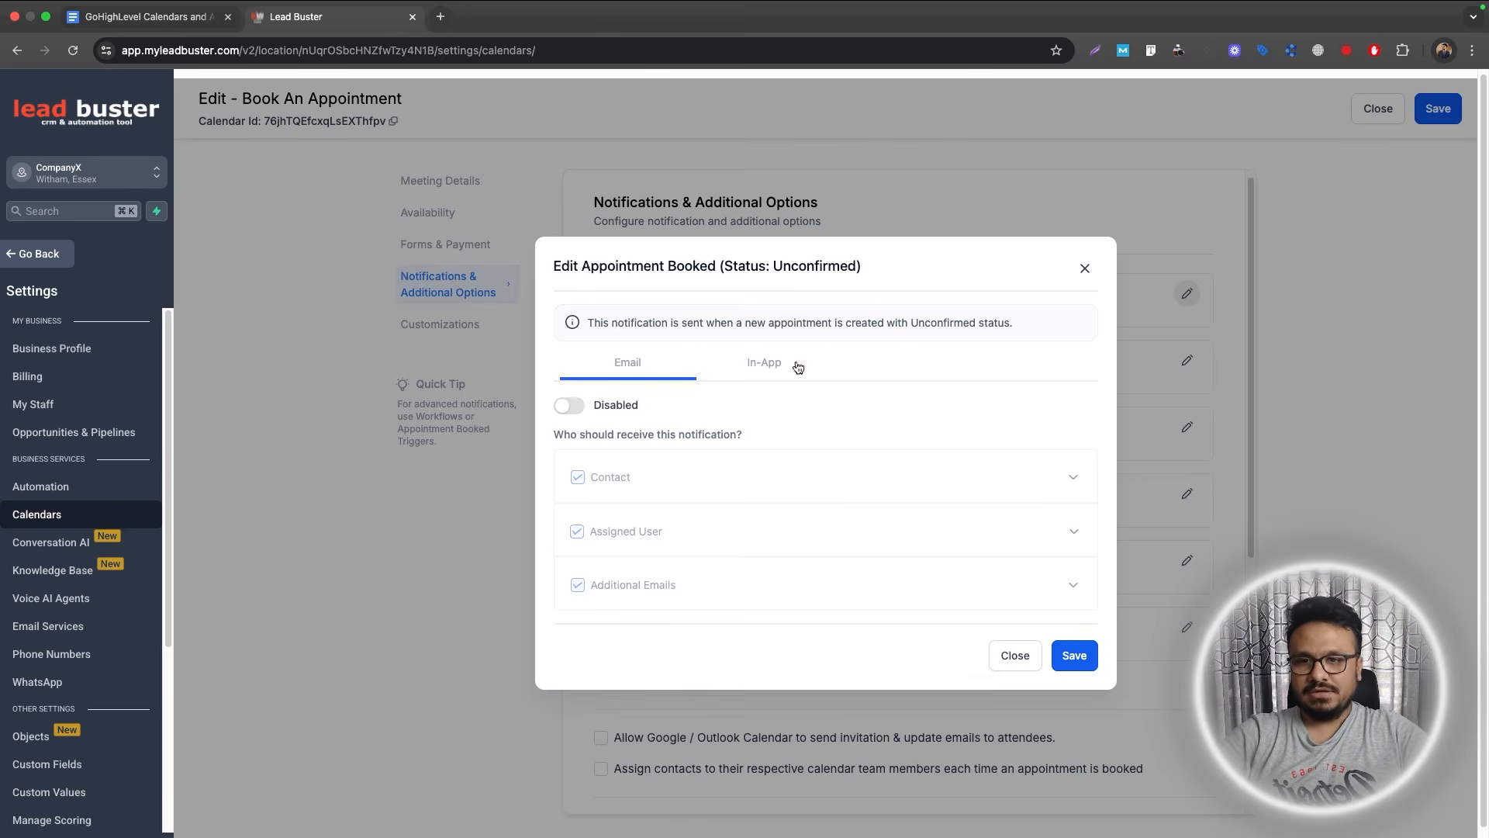
{"action": "left_click", "coordinate": [568, 406]}
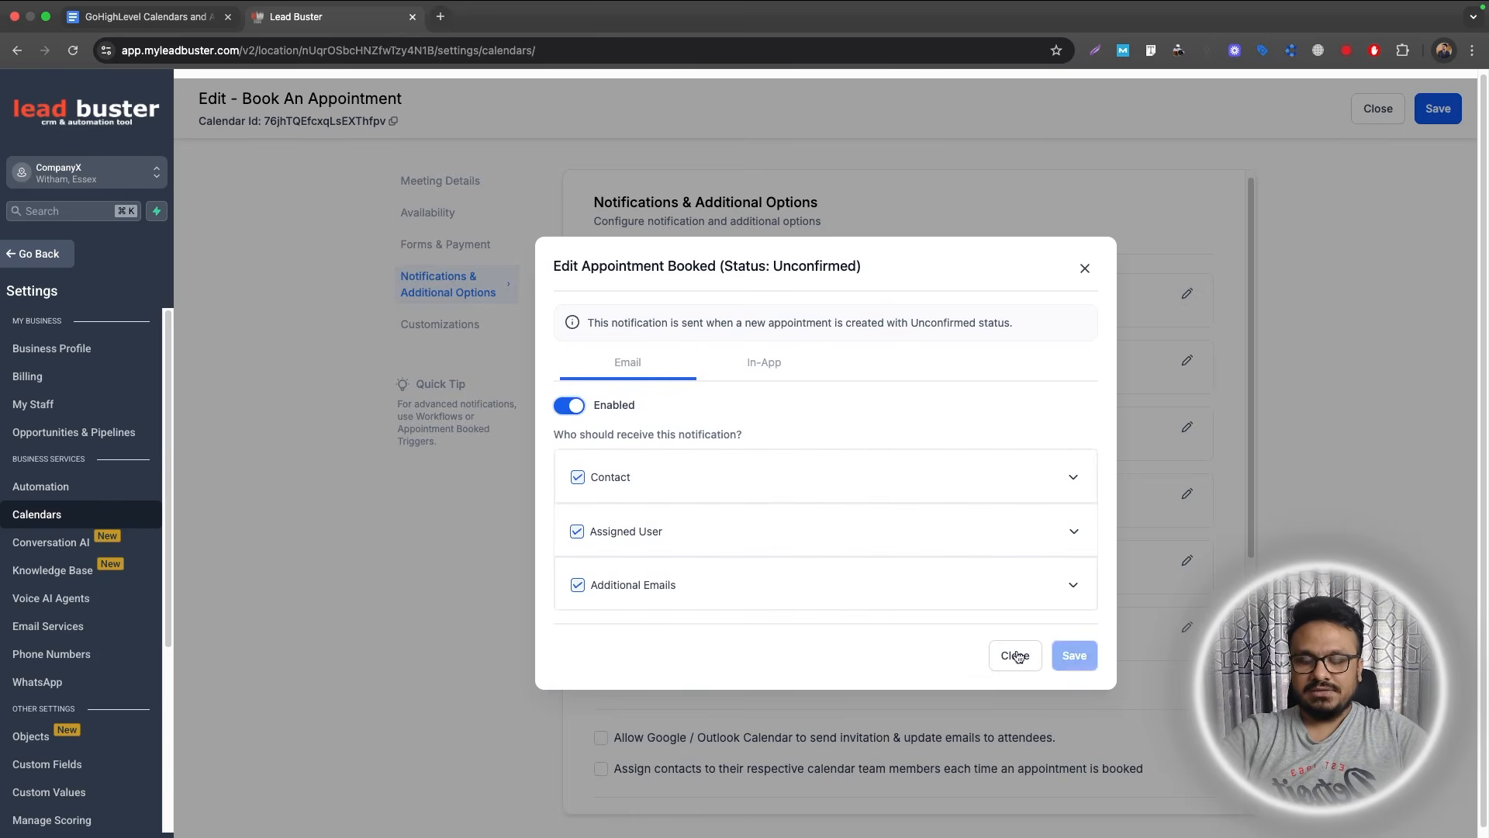
{"action": "left_click", "coordinate": [1067, 657]}
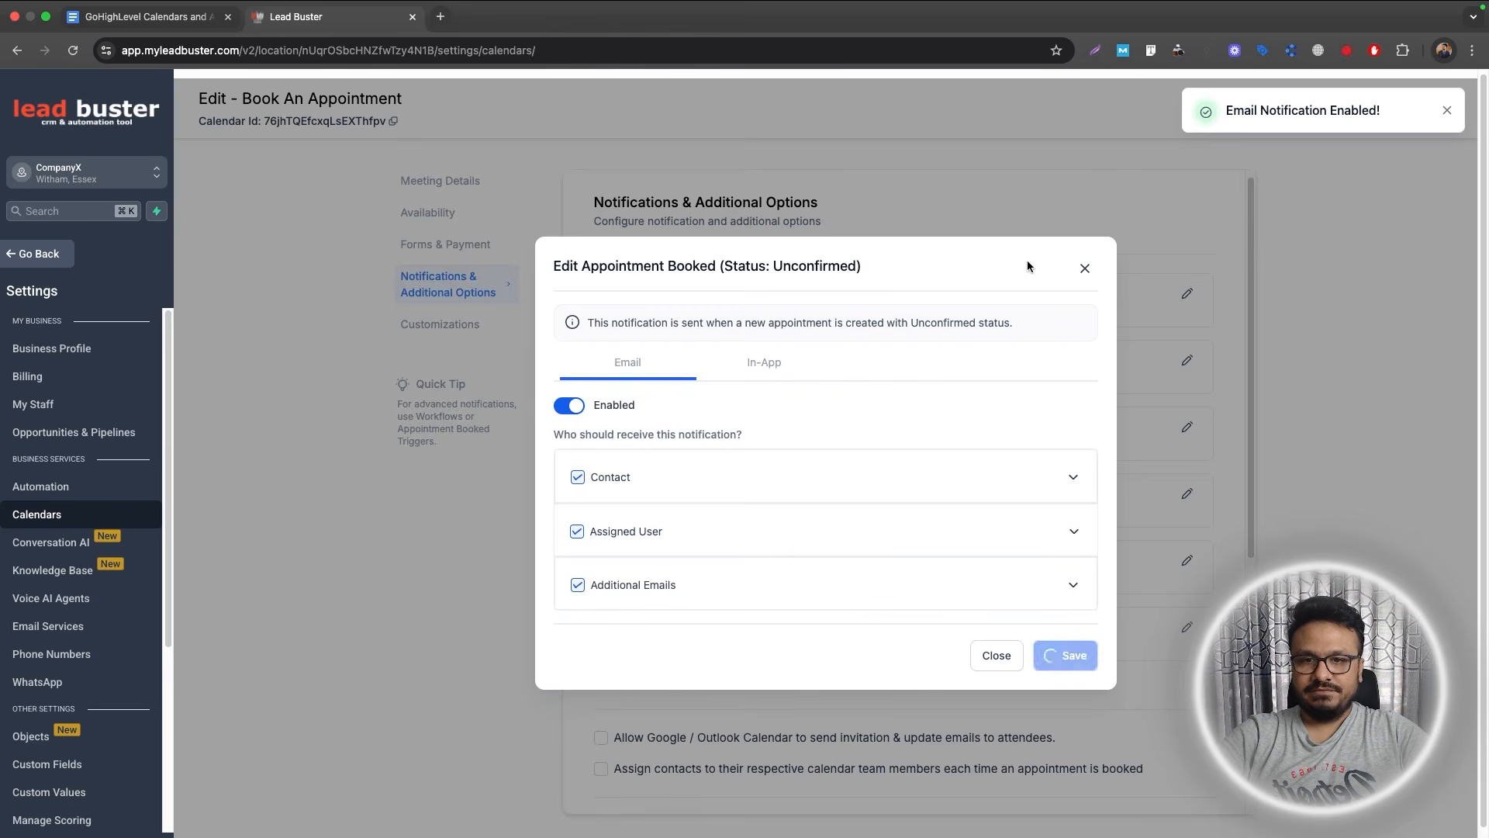
{"action": "left_click", "coordinate": [1083, 269]}
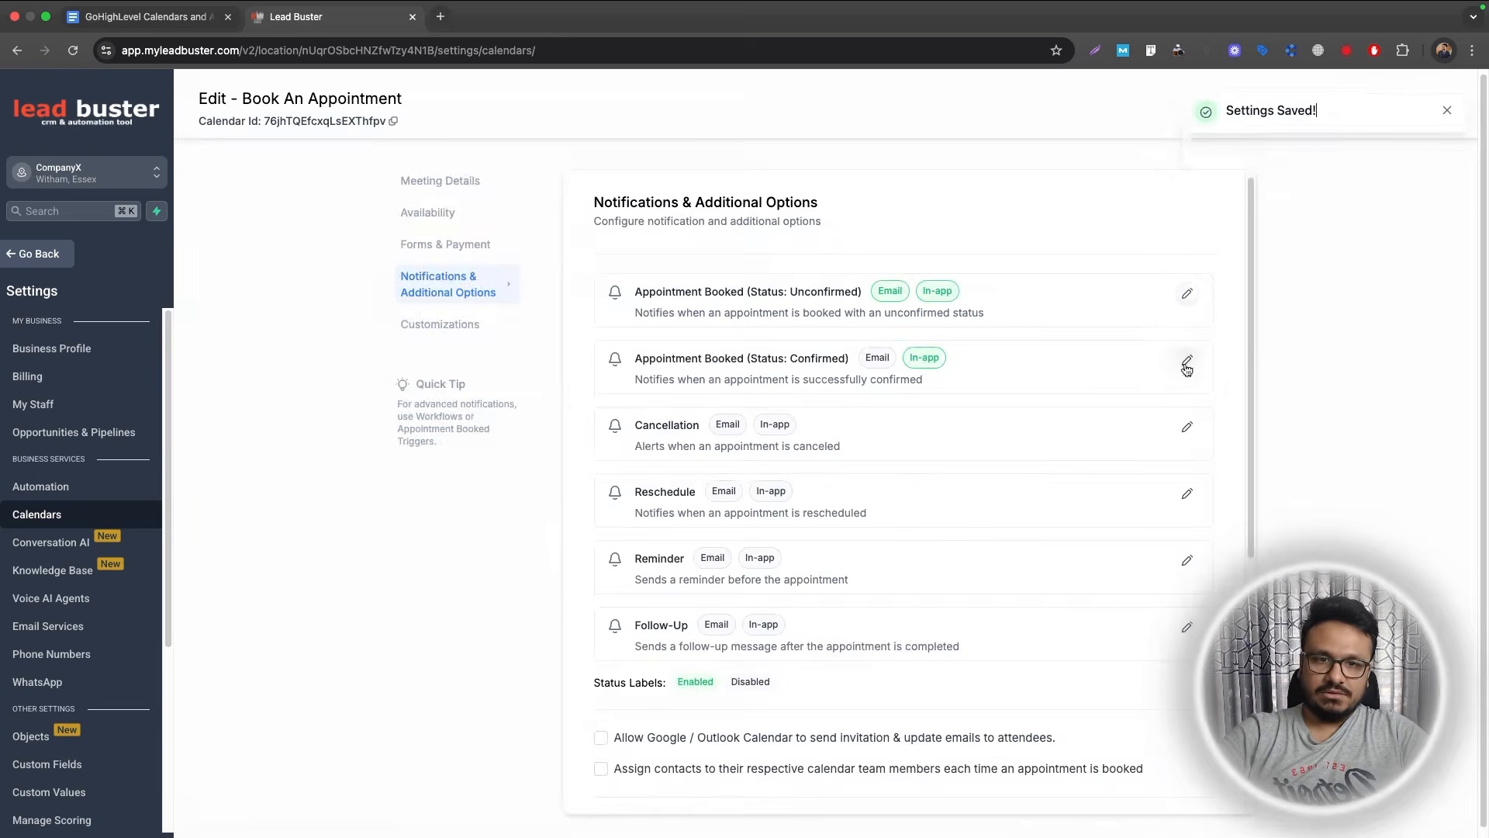
Enable email notifications for confirmed bookings and save the notification and cancellation settings.
{"action": "left_click", "coordinate": [1186, 363]}
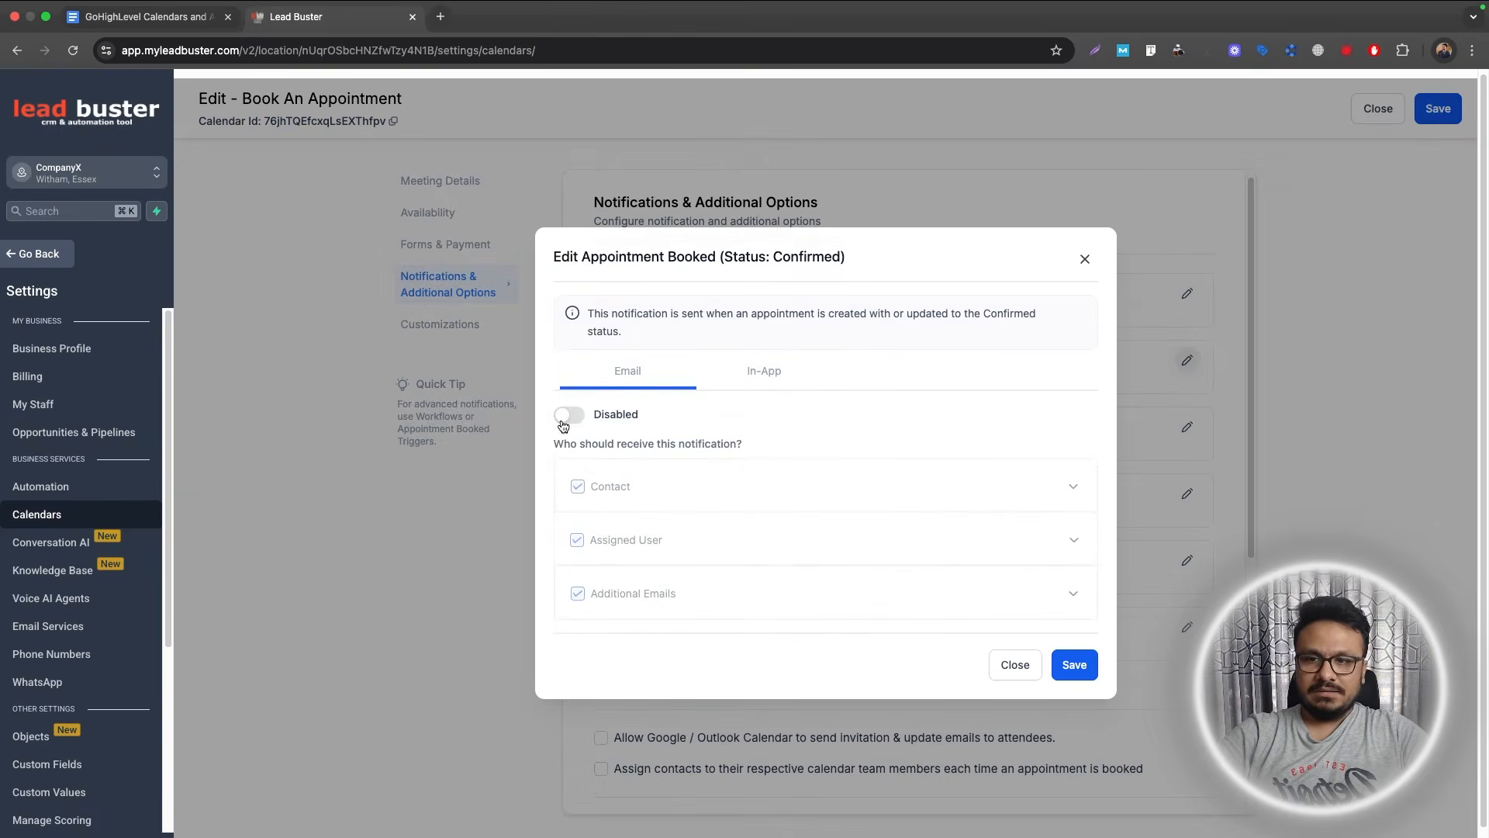
{"action": "left_click", "coordinate": [1075, 674]}
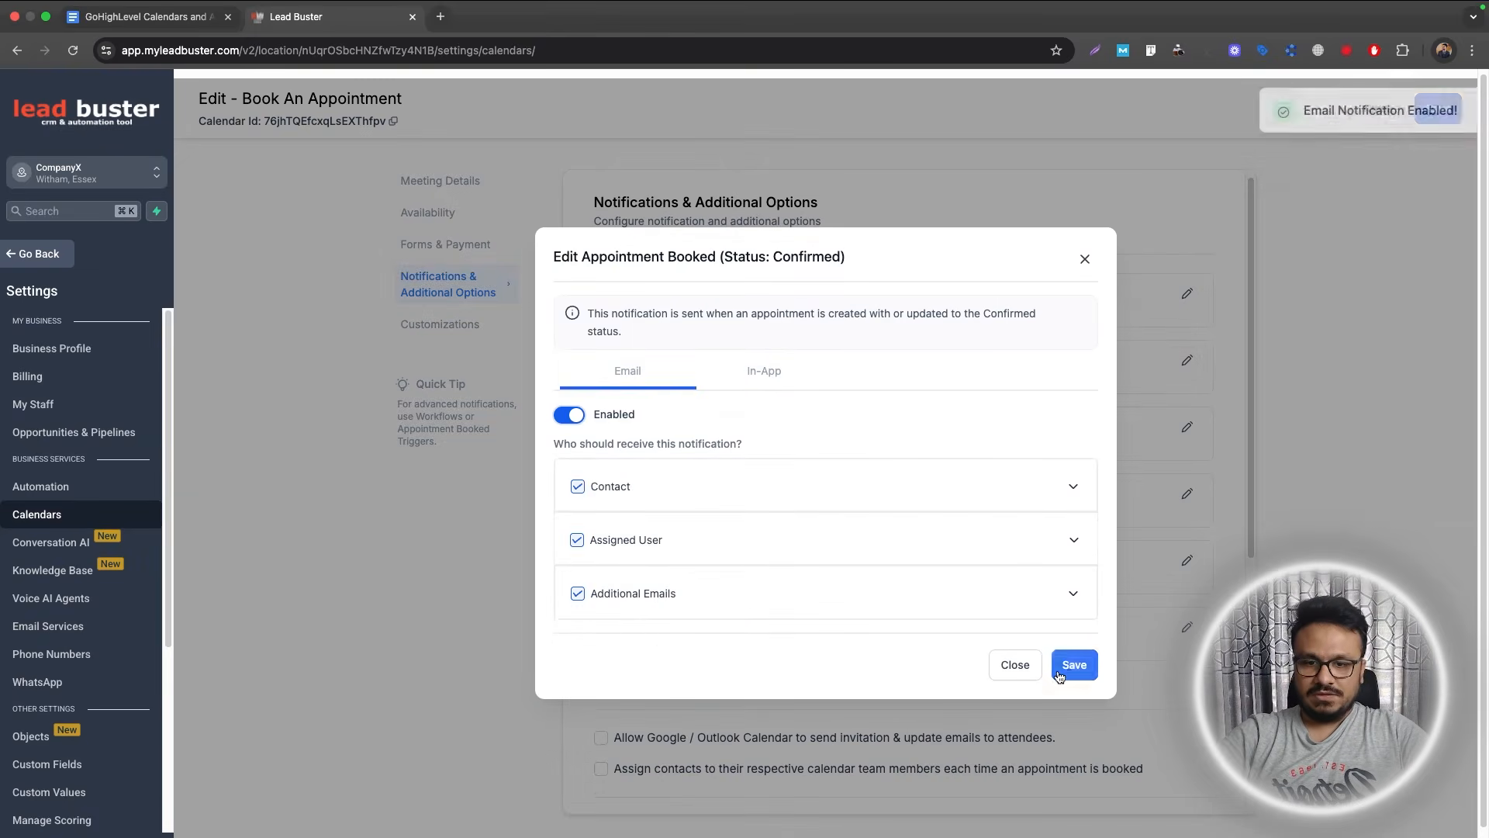
{"action": "left_click", "coordinate": [1075, 667]}
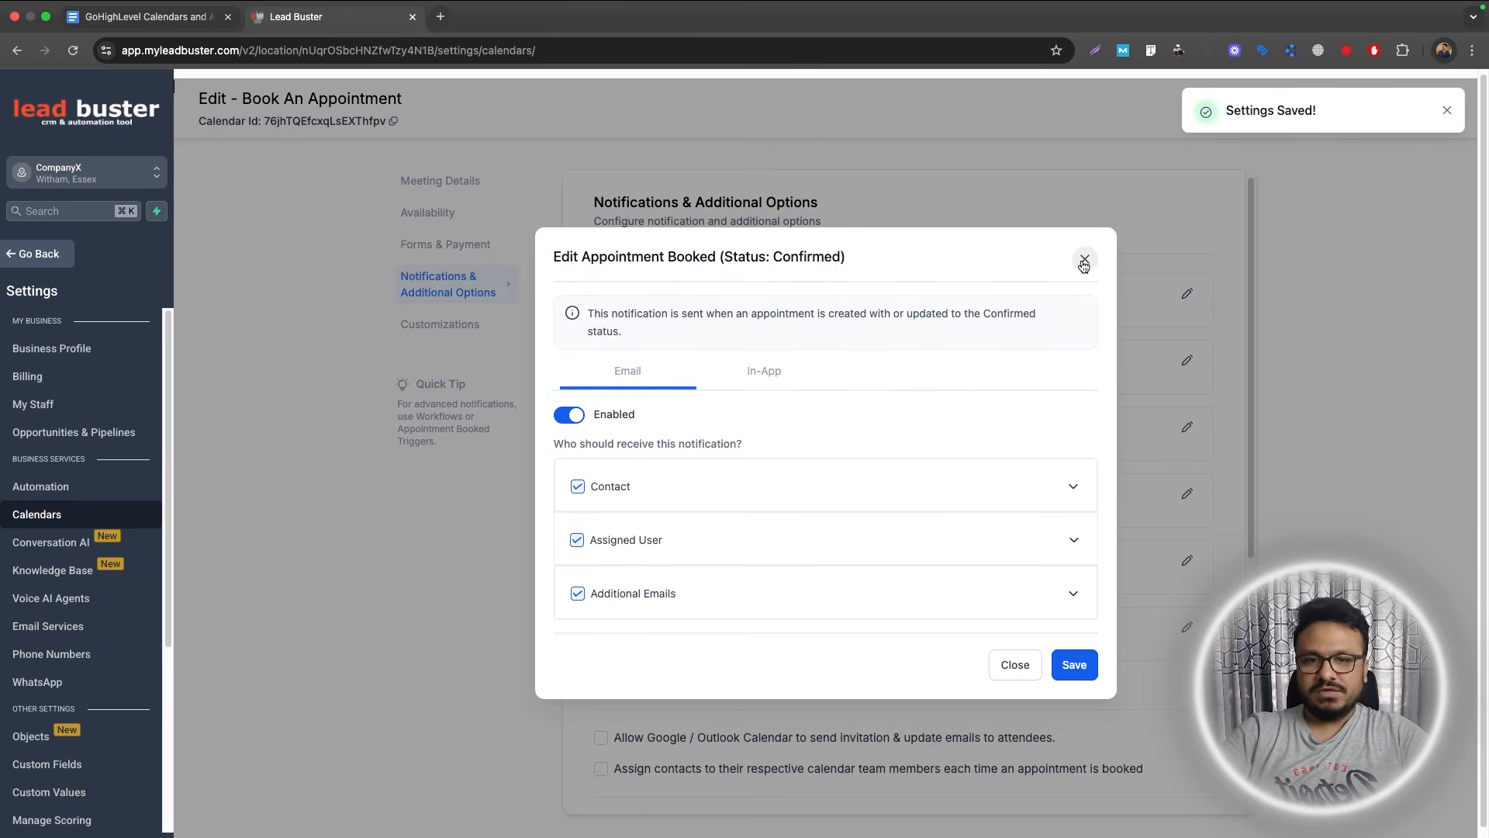
{"action": "left_click", "coordinate": [1084, 261]}
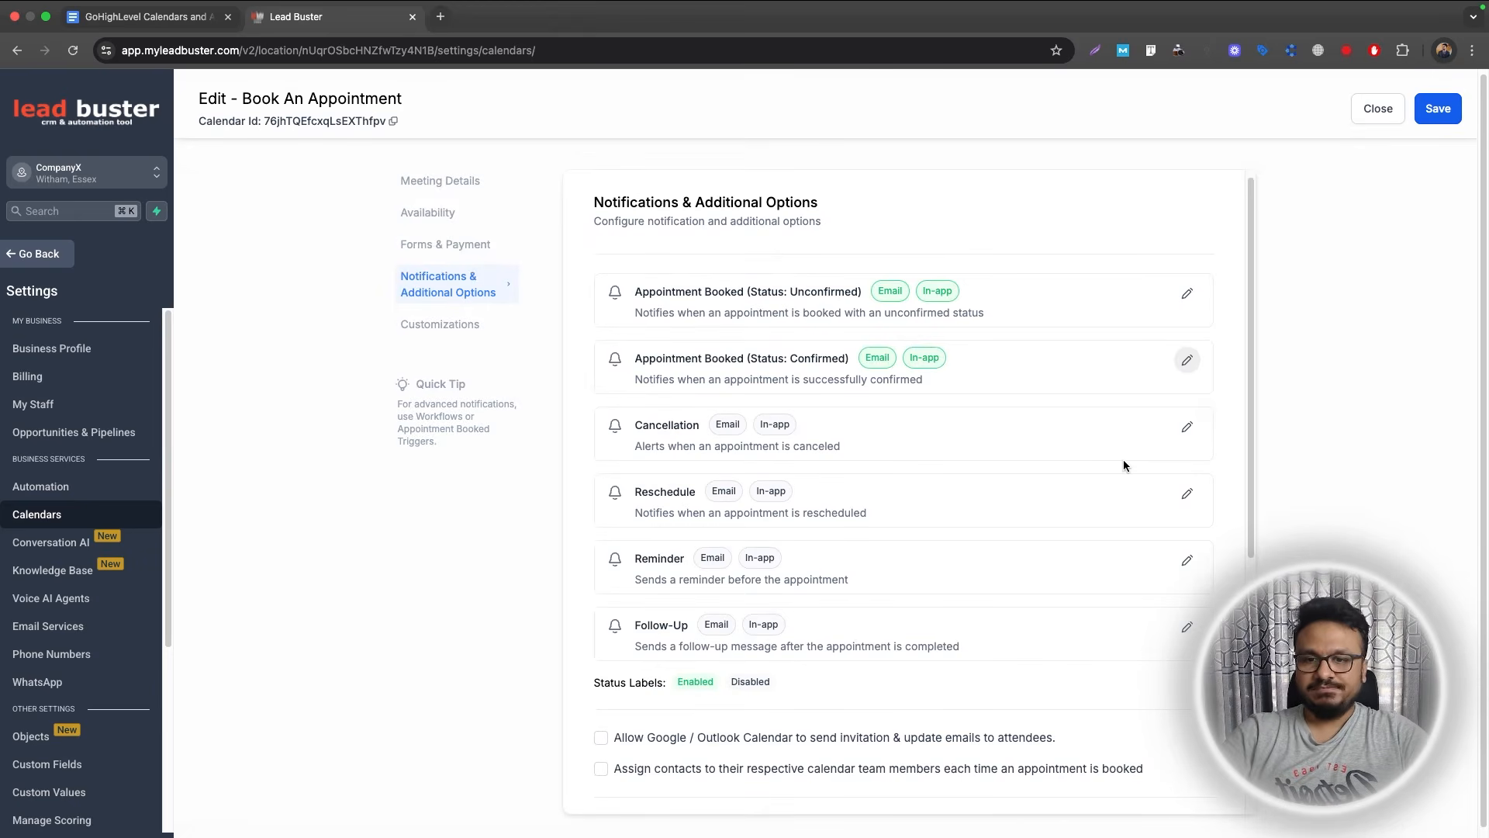
{"action": "scroll", "coordinate": [1108, 399], "scroll_direction": "down", "scroll_amount": 5}
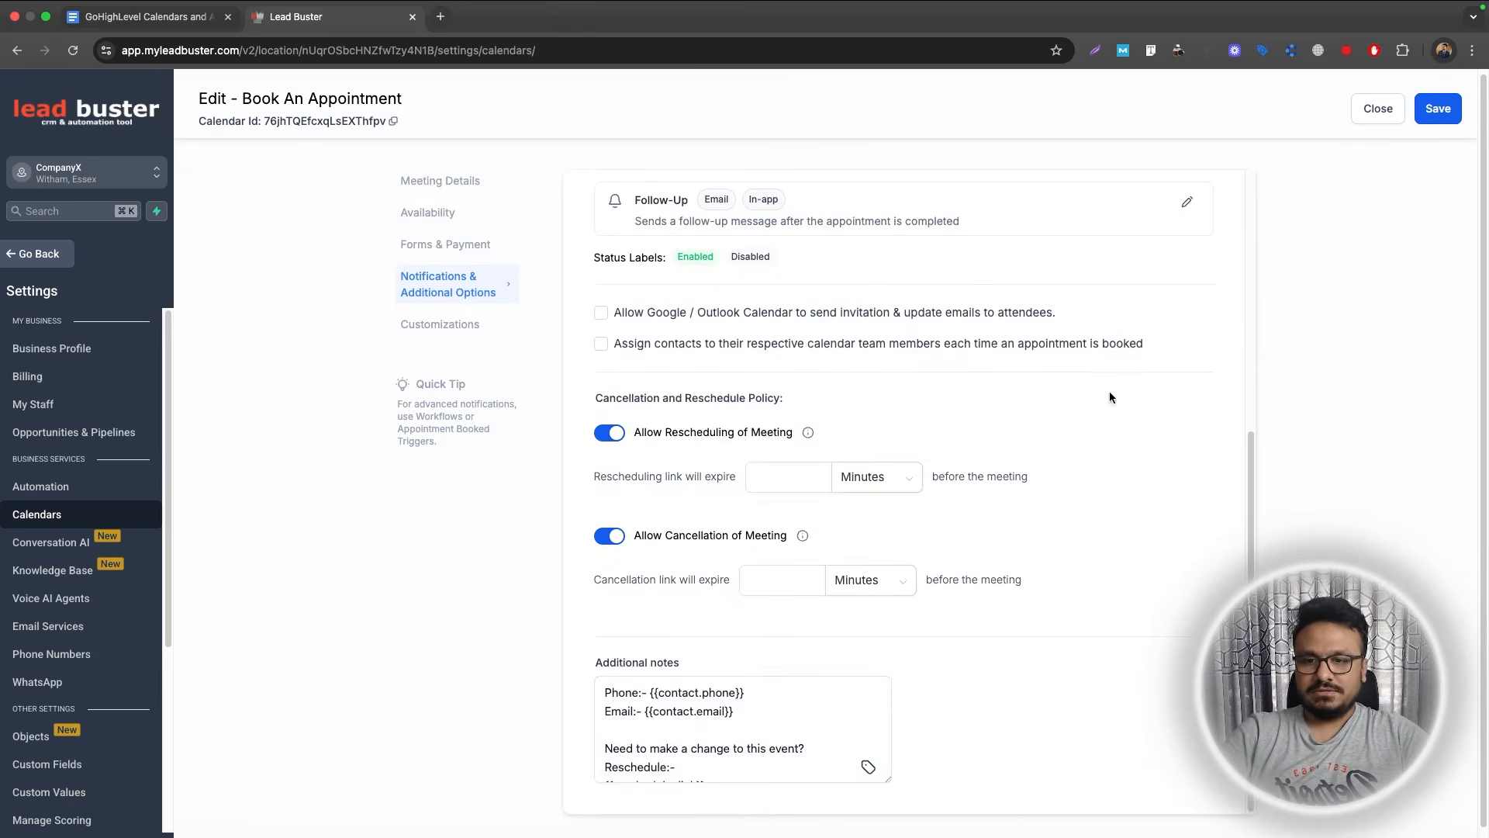
{"action": "left_click", "coordinate": [1430, 101]}
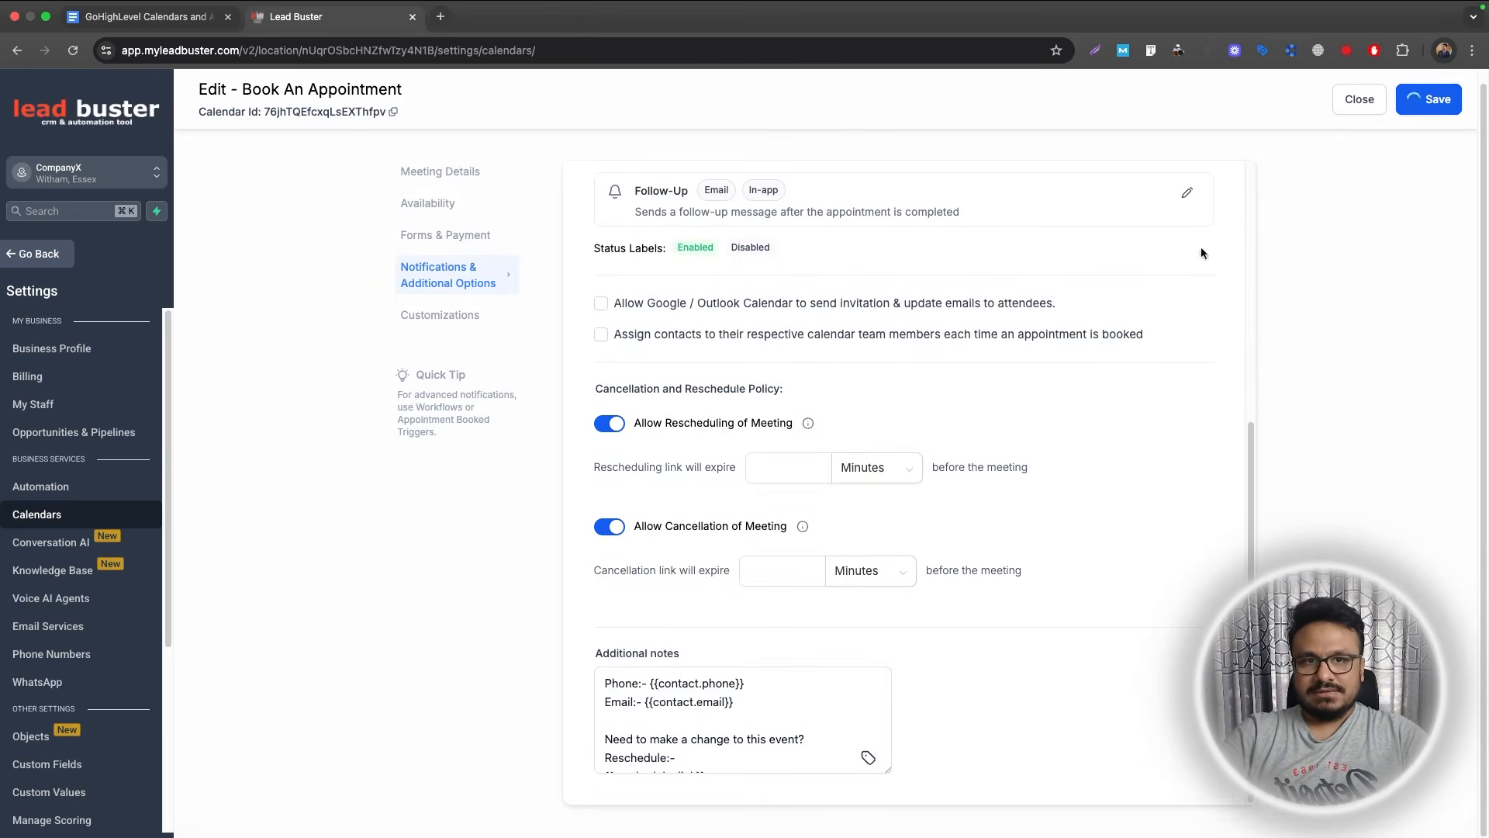
{"action": "scroll", "coordinate": [869, 427], "scroll_direction": "up", "scroll_amount": 5}
{"action": "scroll", "coordinate": [870, 428], "scroll_direction": "down", "scroll_amount": 5}
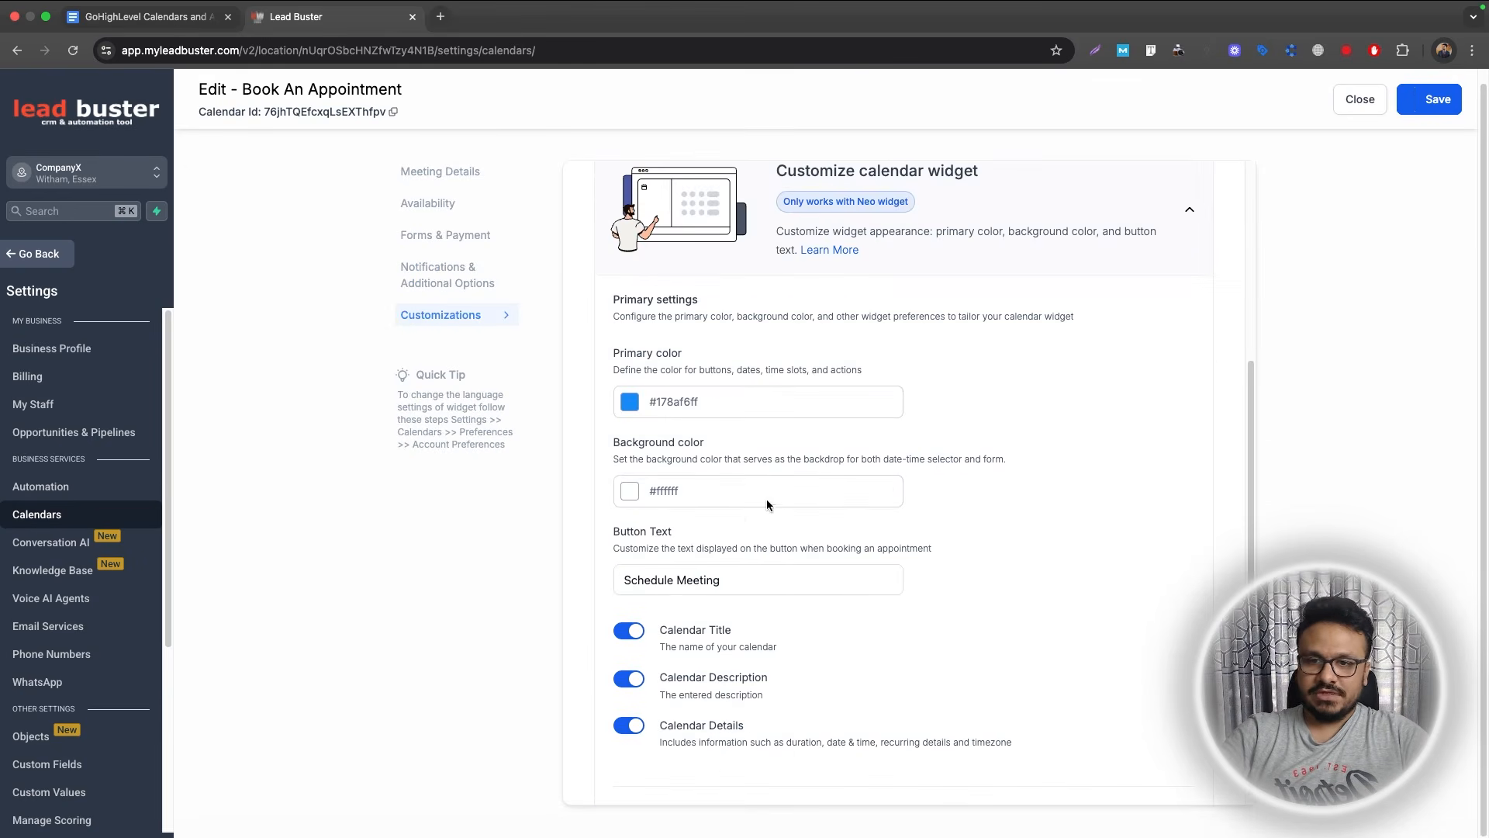
Replace the widget button text 'Schedule Meeting' with 'Confirm Appointment' and save.
{"action": "scroll", "coordinate": [751, 481], "scroll_direction": "down", "scroll_amount": 5}
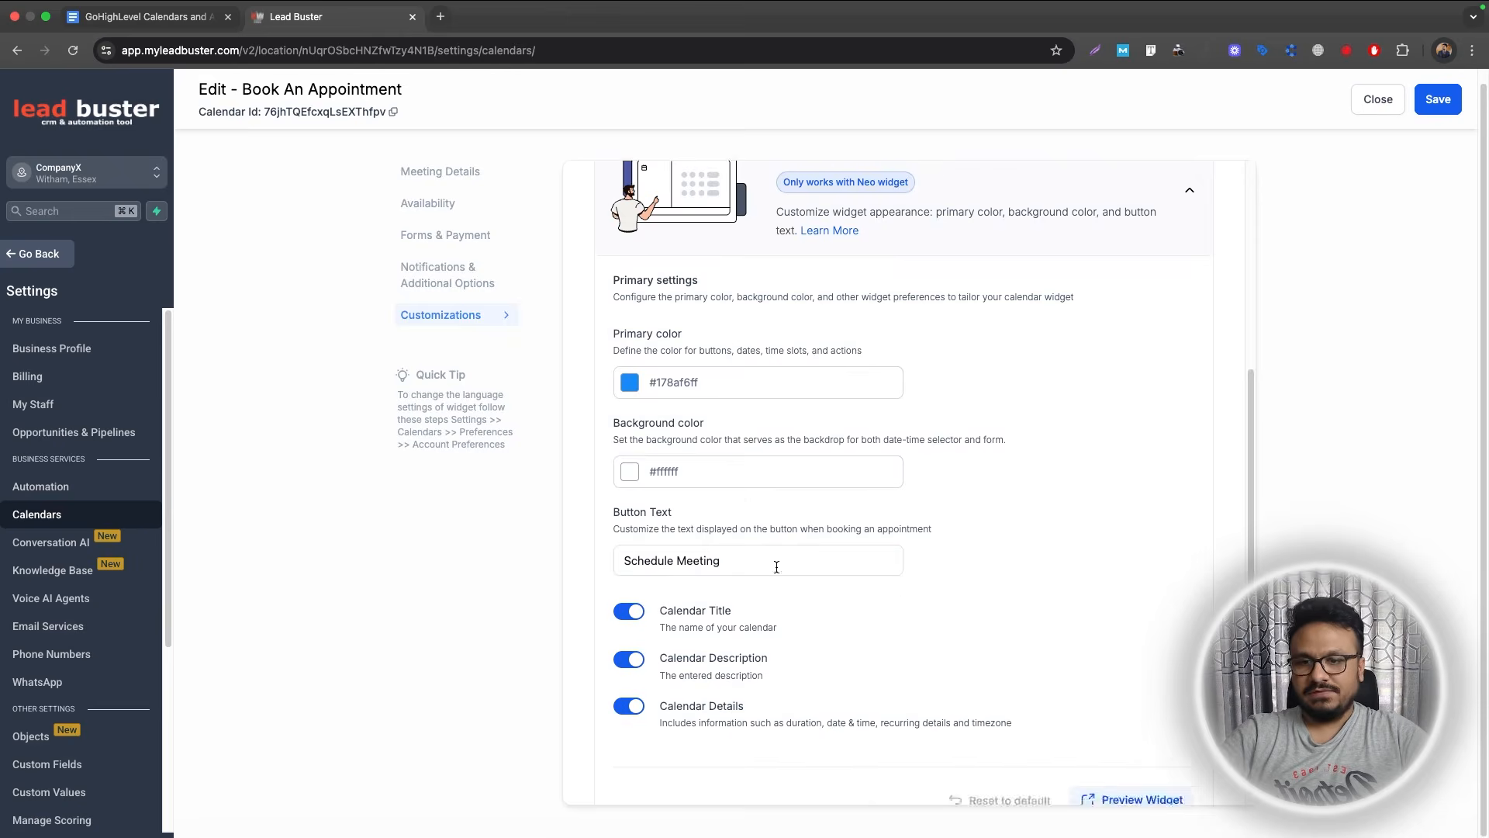
{"action": "scroll", "coordinate": [715, 374], "scroll_direction": "up", "scroll_amount": 5}
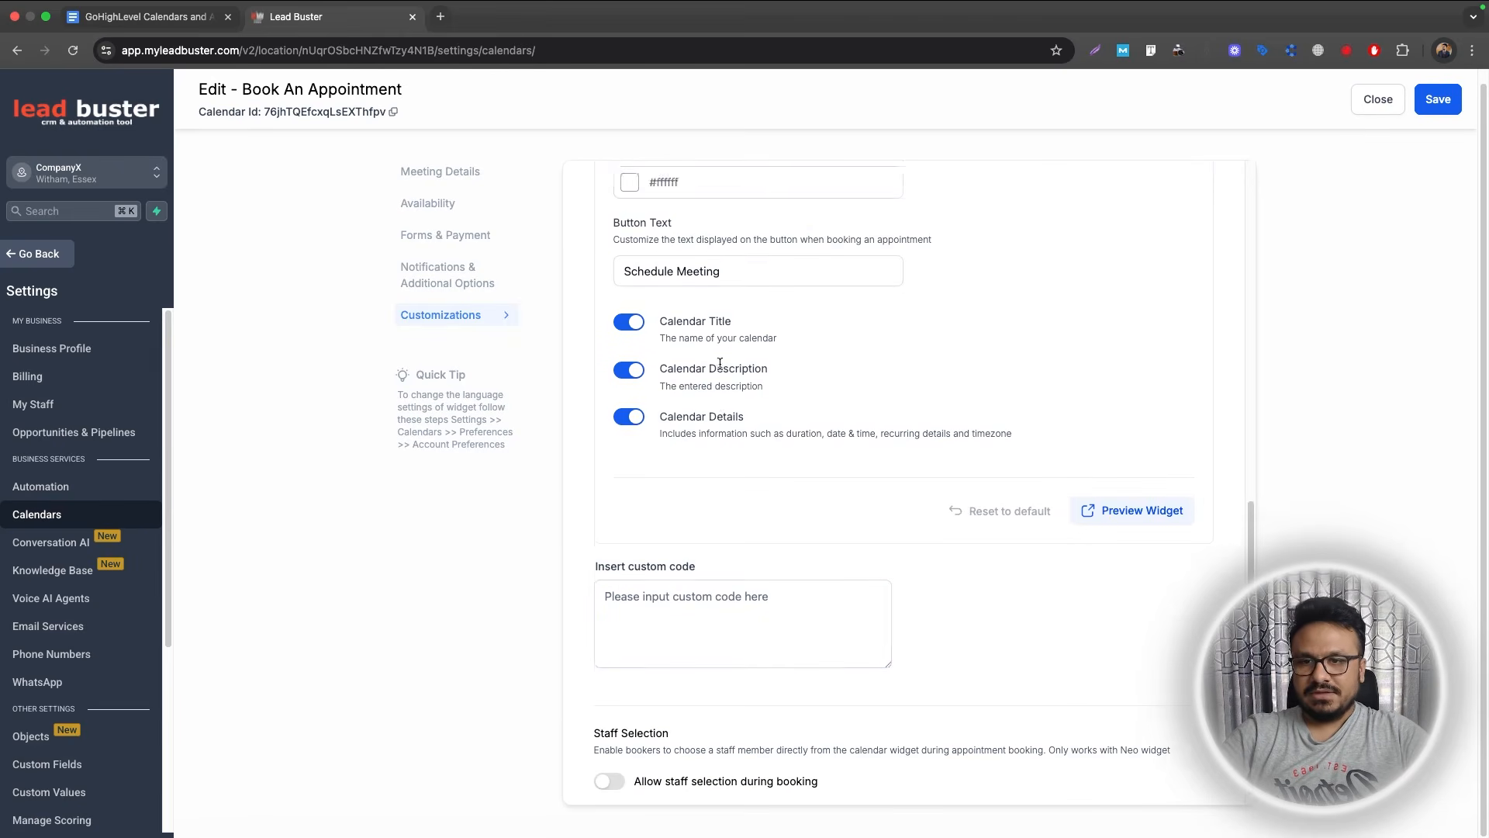
{"action": "left_click_drag", "start_coordinate": [731, 568], "coordinate": [566, 572]}
{"action": "type", "text": "Confirm Appointment"}
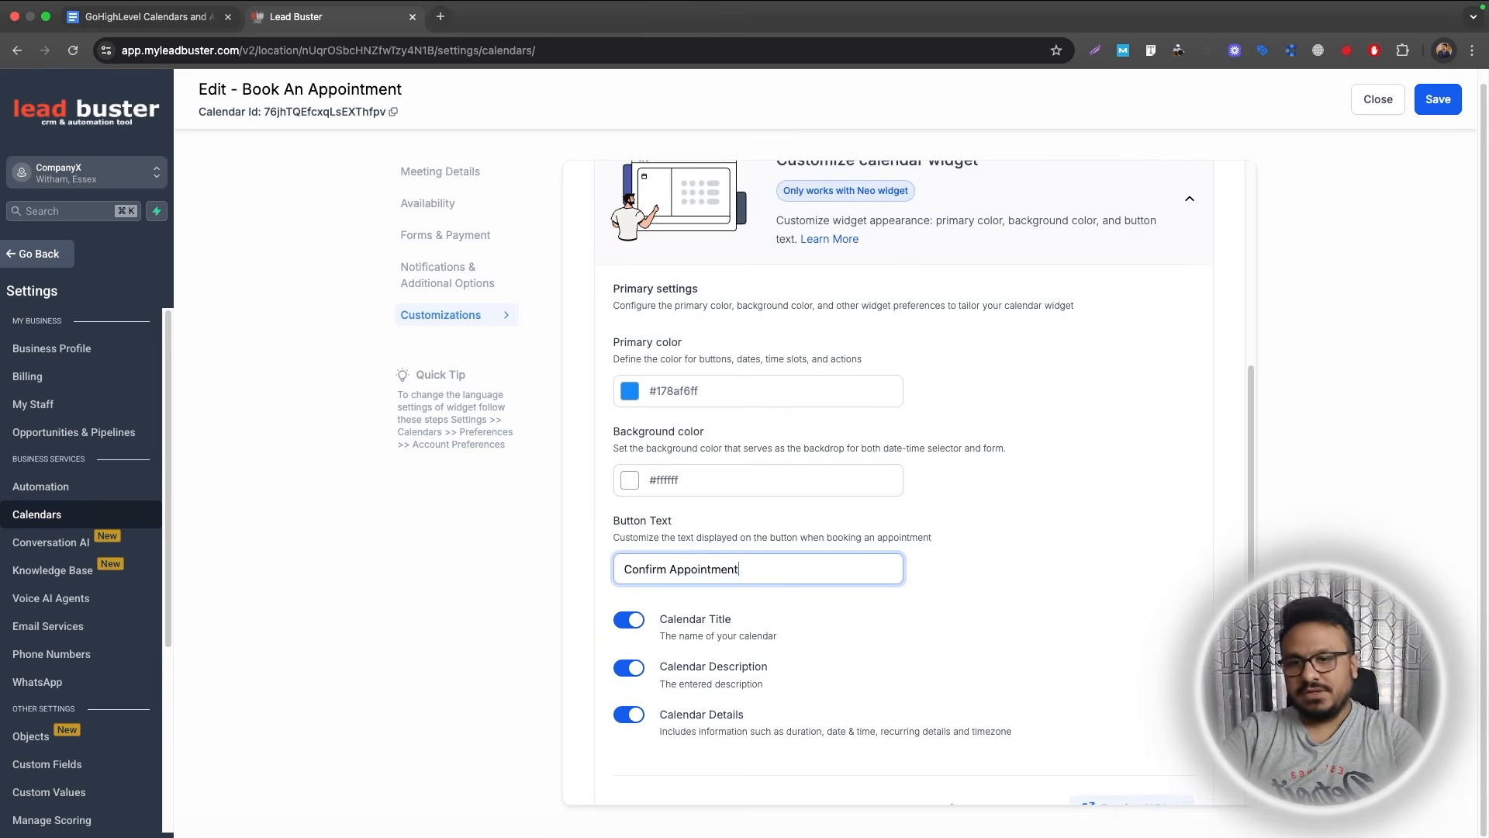
{"action": "scroll", "coordinate": [797, 528], "scroll_direction": "down", "scroll_amount": 4}
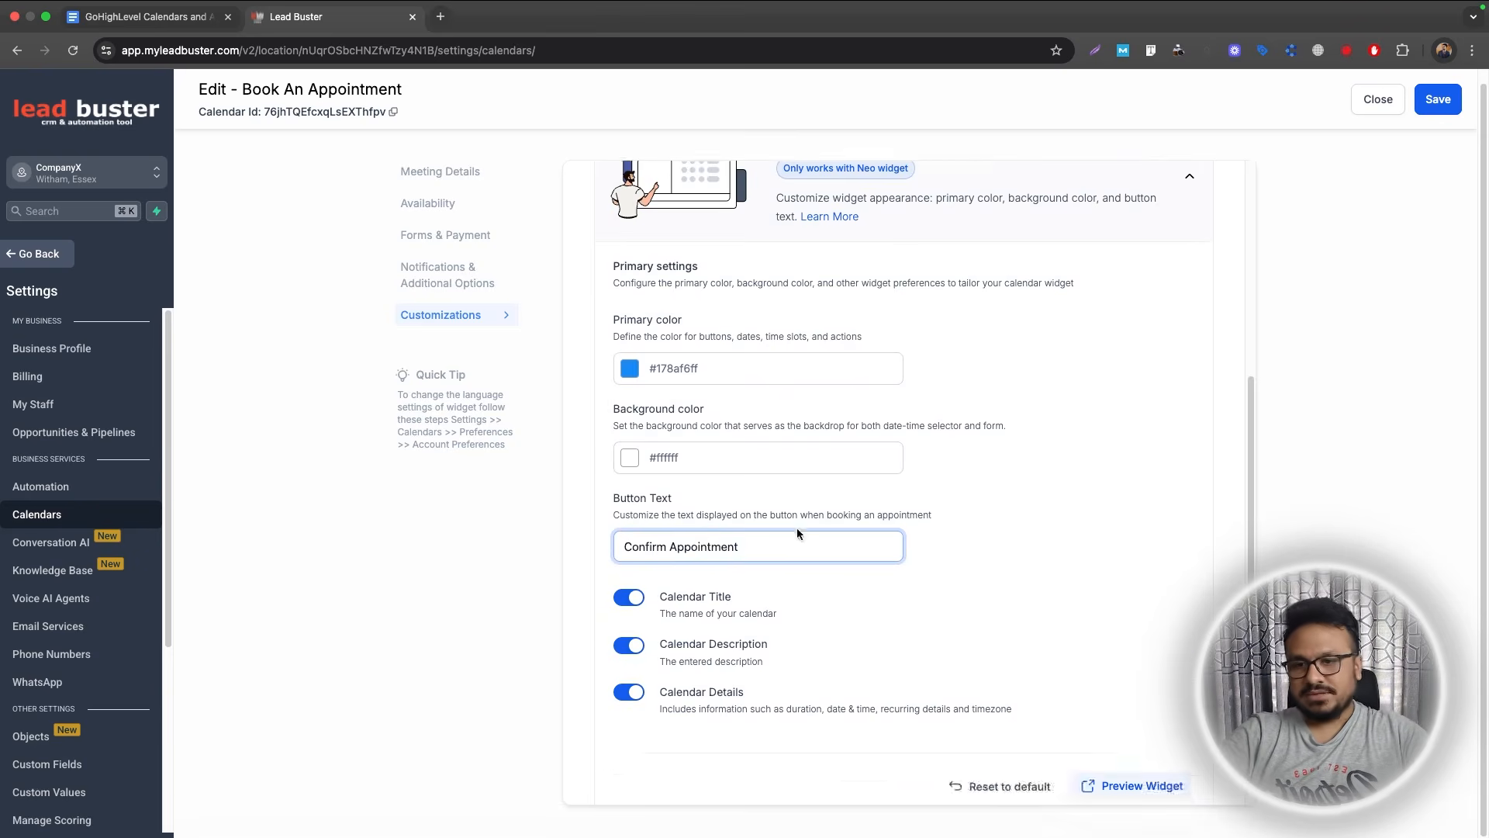
{"action": "scroll", "coordinate": [655, 190], "scroll_direction": "up", "scroll_amount": 2}
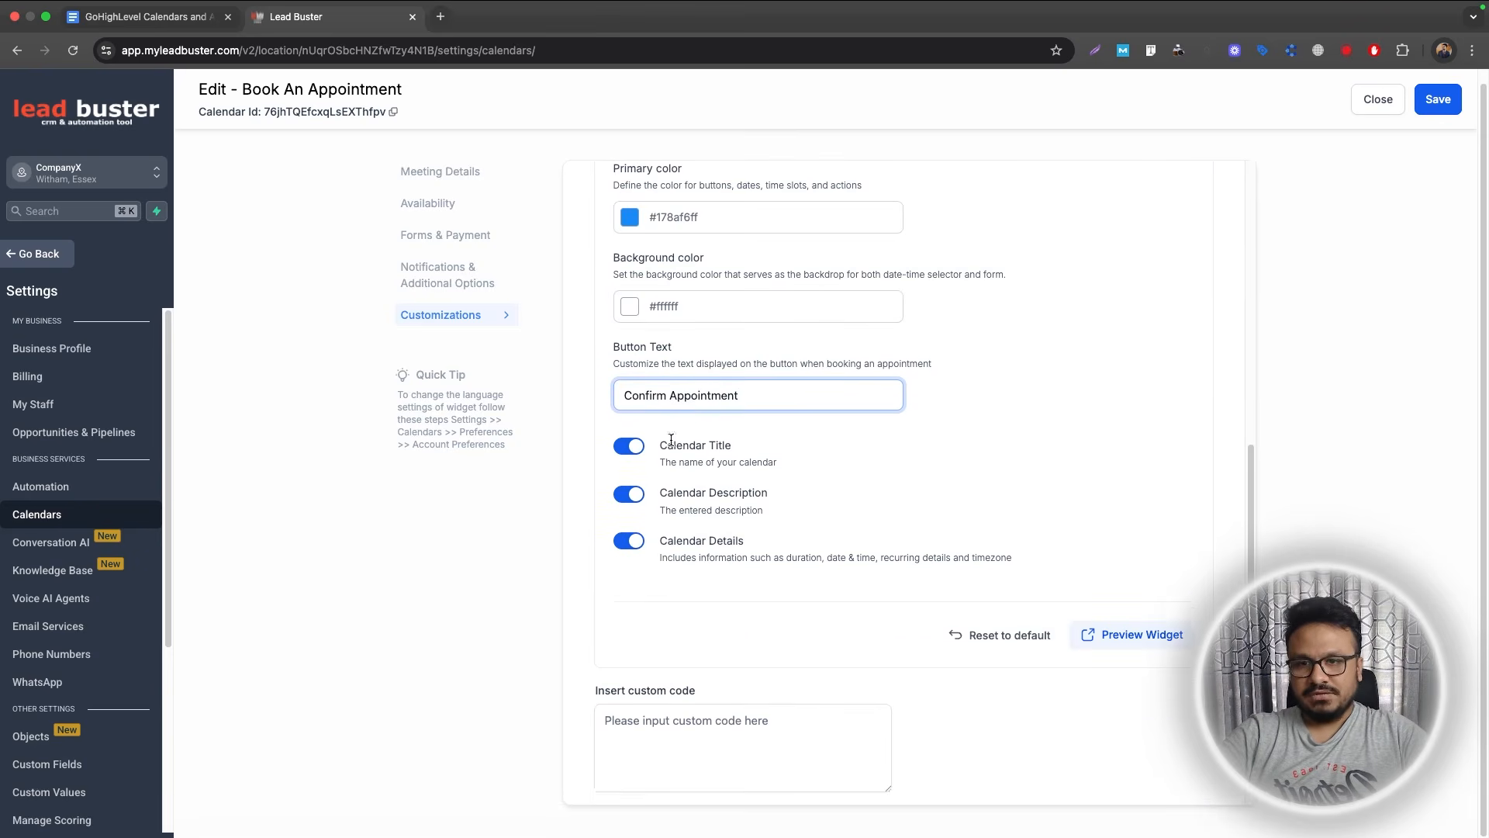
{"action": "left_click", "coordinate": [1441, 108]}
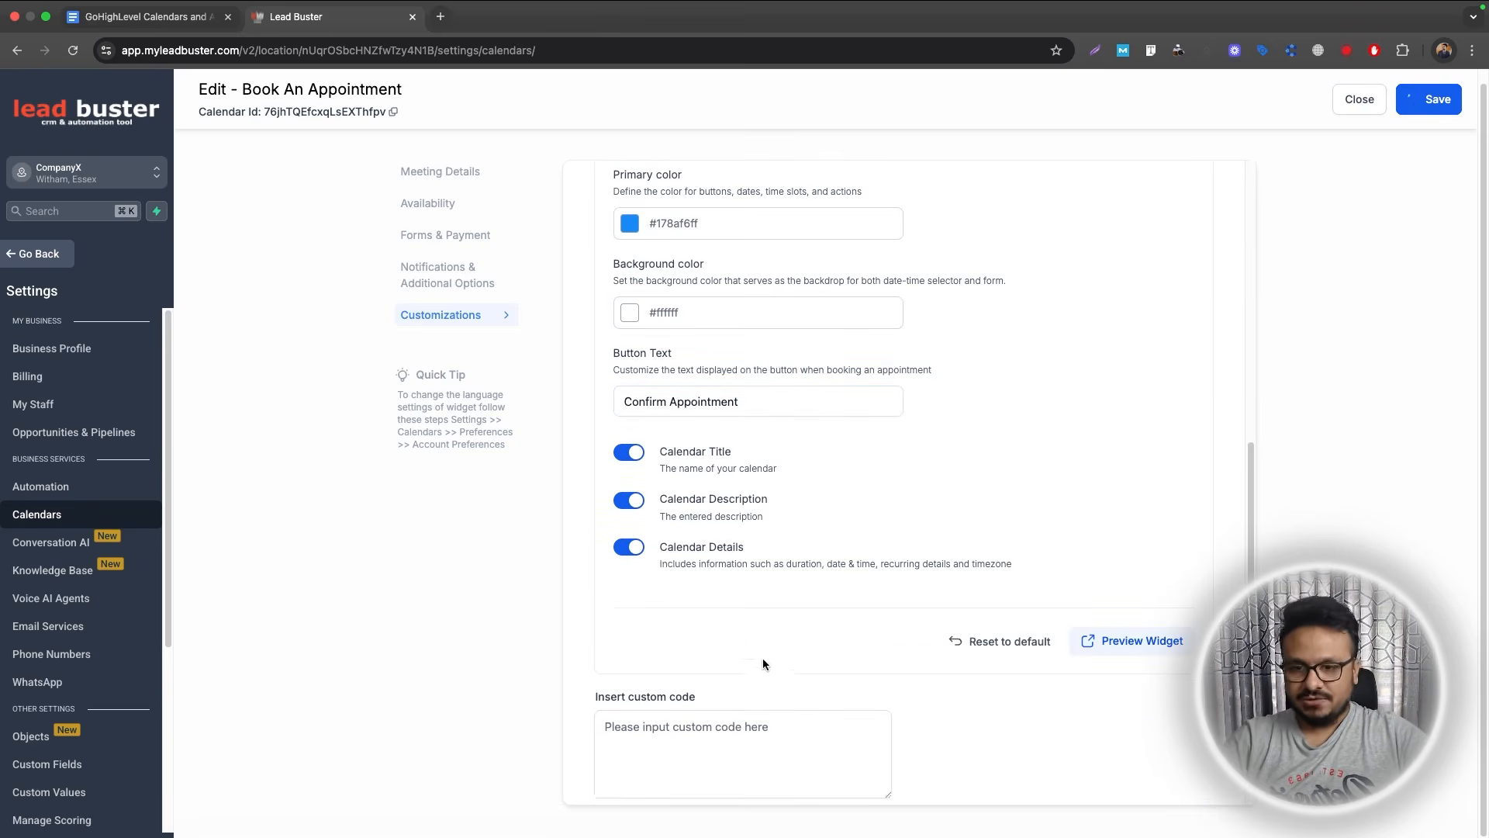
{"action": "scroll", "coordinate": [760, 662], "scroll_direction": "up", "scroll_amount": 5}
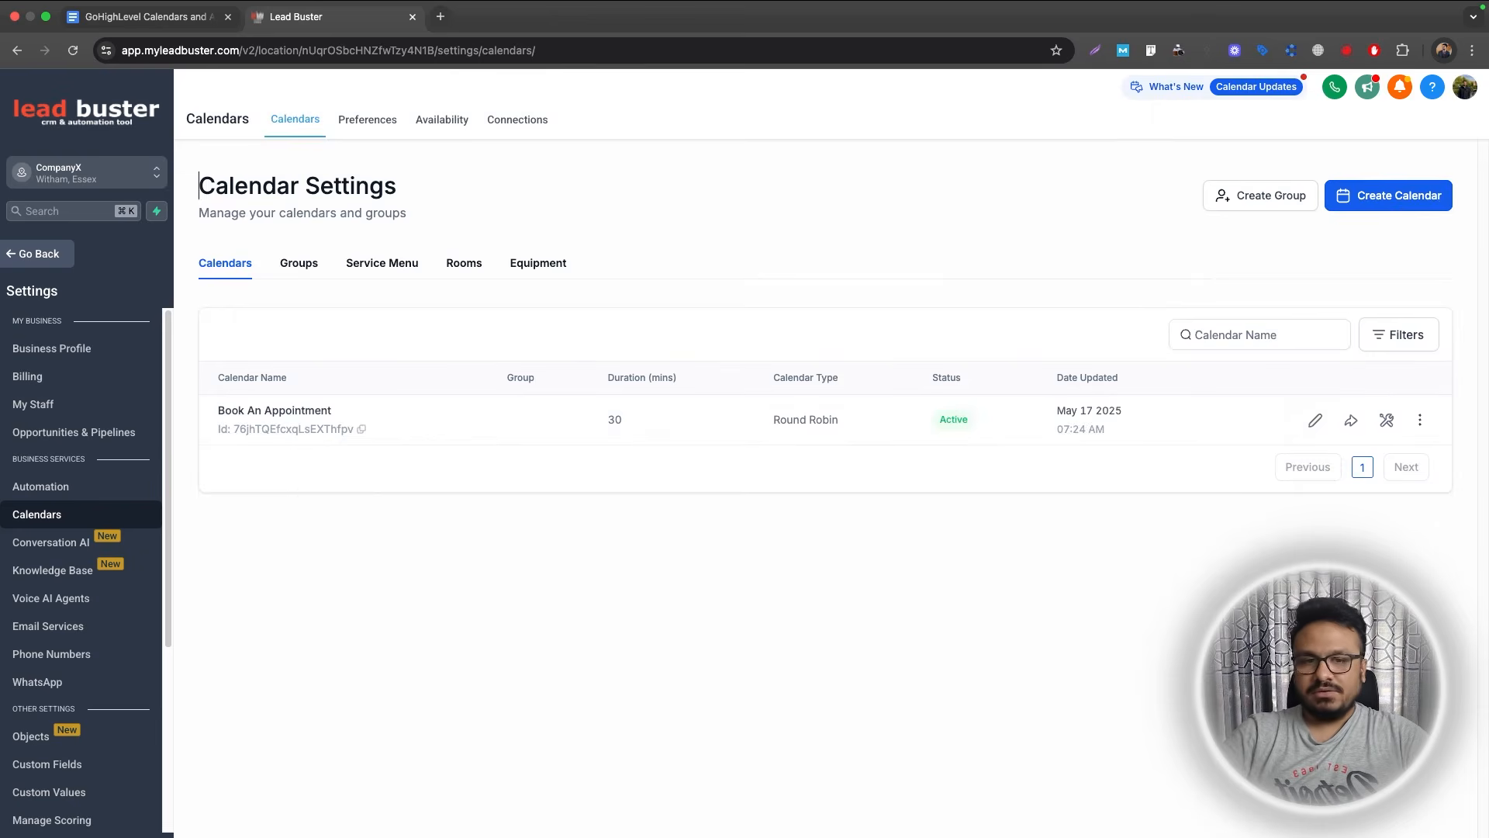
Edit Book An Appointment and add the second team member, leaving the meeting invite title unchanged.
{"action": "left_click", "coordinate": [1317, 419]}
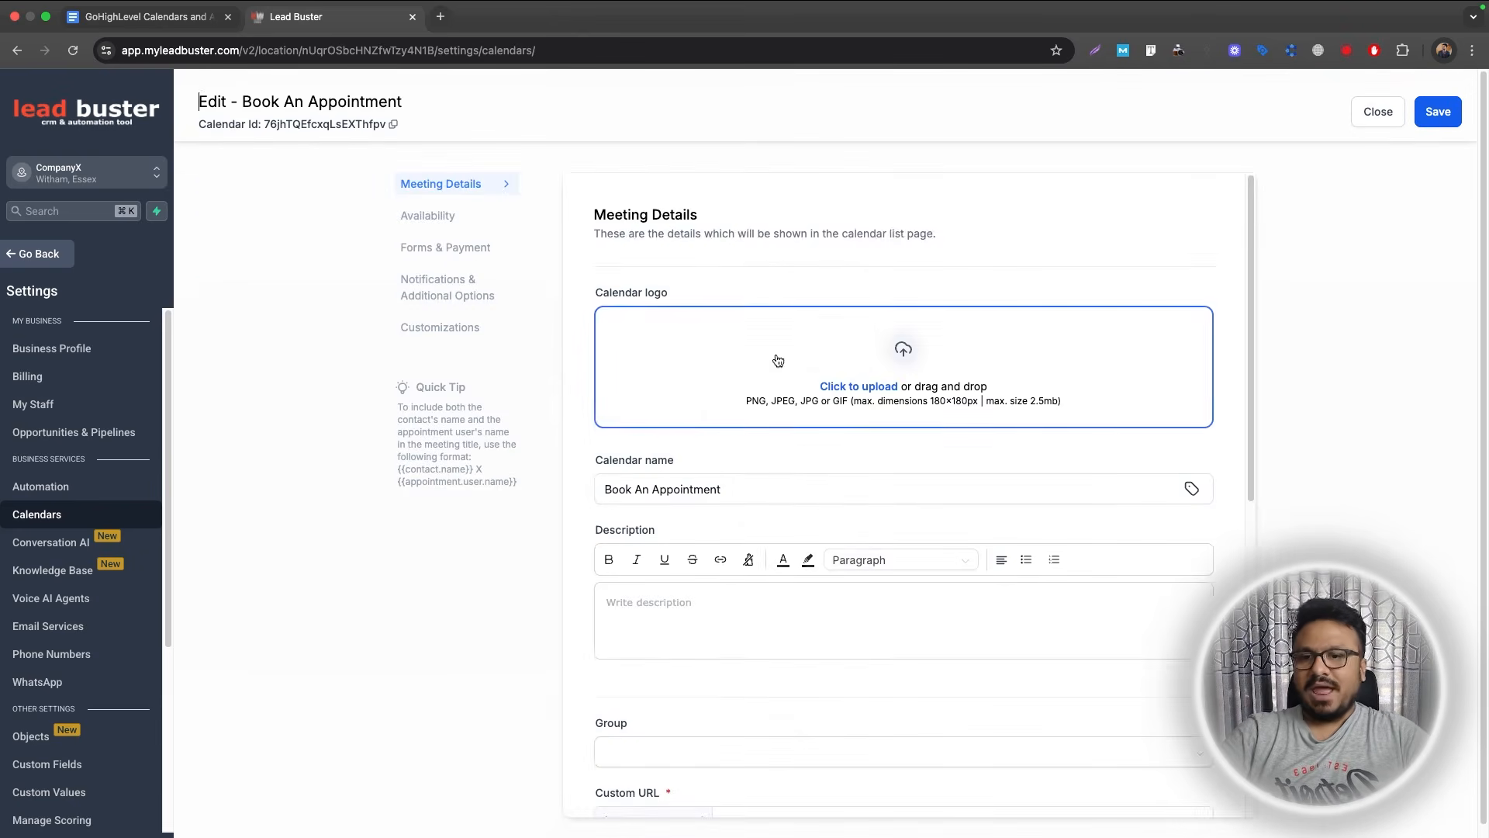
{"action": "scroll", "coordinate": [791, 535], "scroll_direction": "down", "scroll_amount": 5}
{"action": "scroll", "coordinate": [788, 526], "scroll_direction": "down", "scroll_amount": 6}
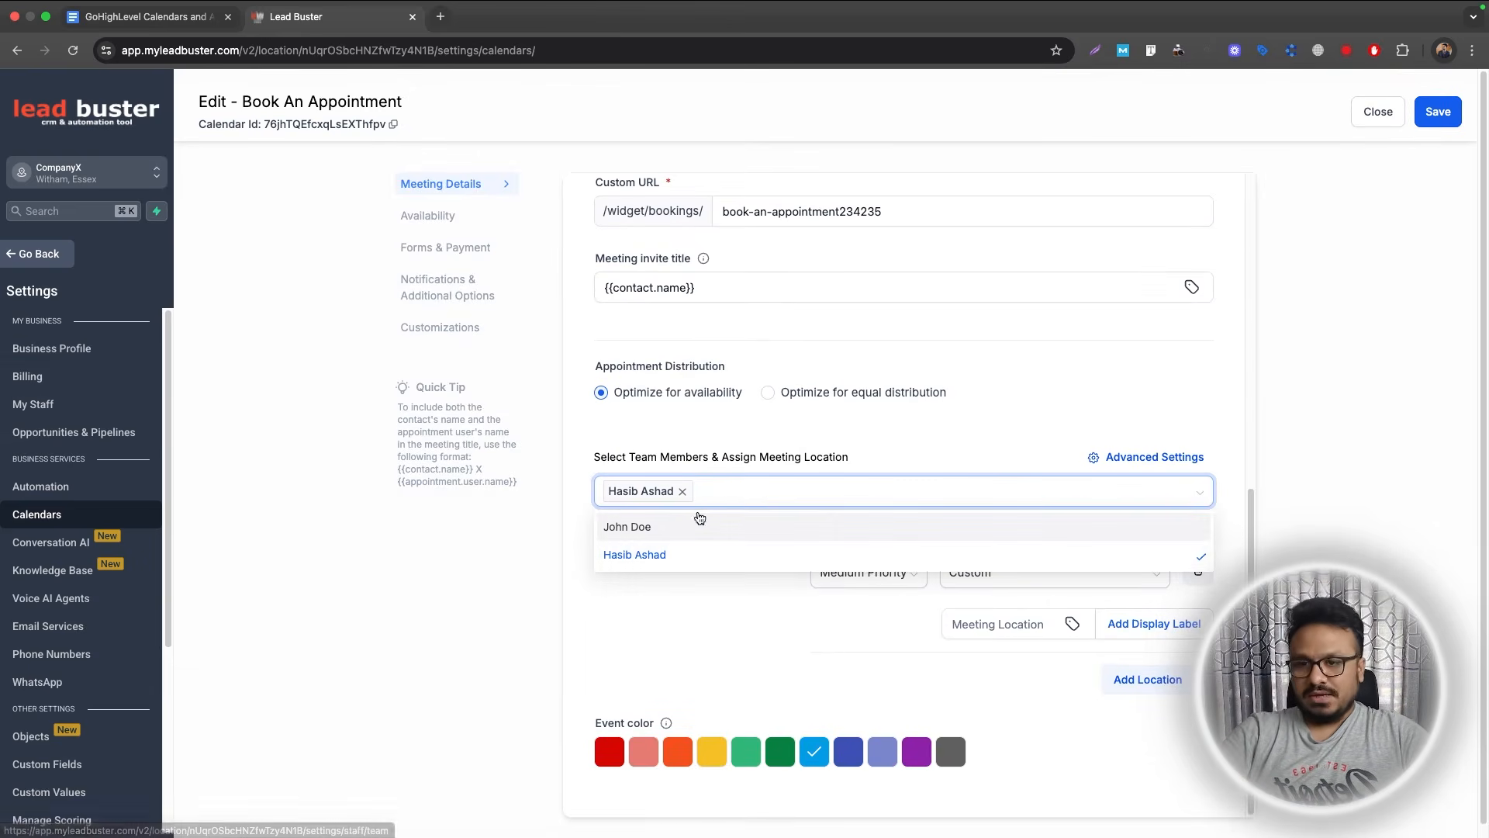
{"action": "left_click", "coordinate": [640, 527]}
{"action": "left_click", "coordinate": [791, 448]}
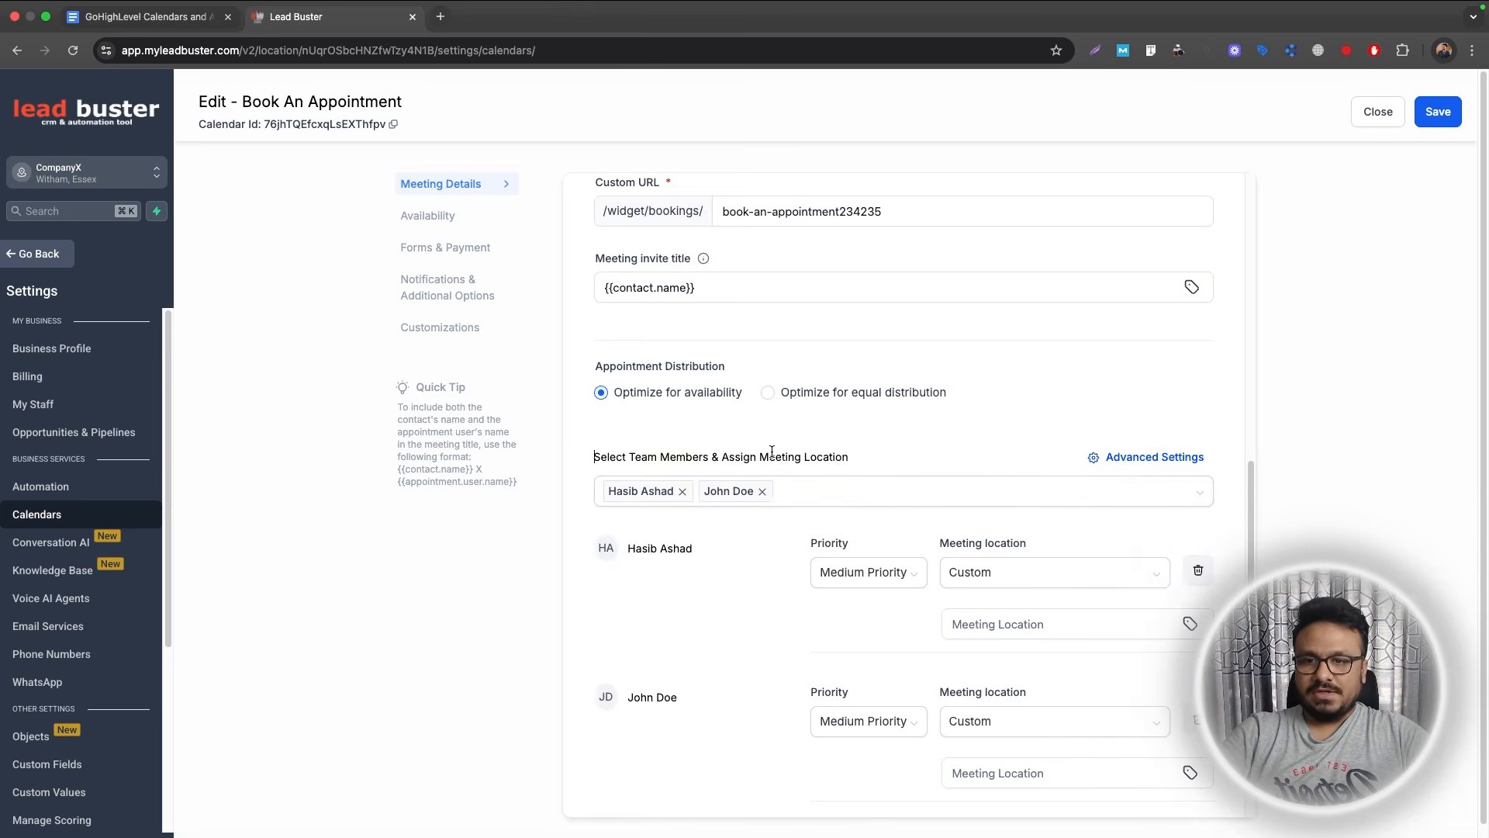
{"action": "scroll", "coordinate": [868, 458], "scroll_direction": "down", "scroll_amount": 2}
{"action": "scroll", "coordinate": [617, 481], "scroll_direction": "up", "scroll_amount": 4}
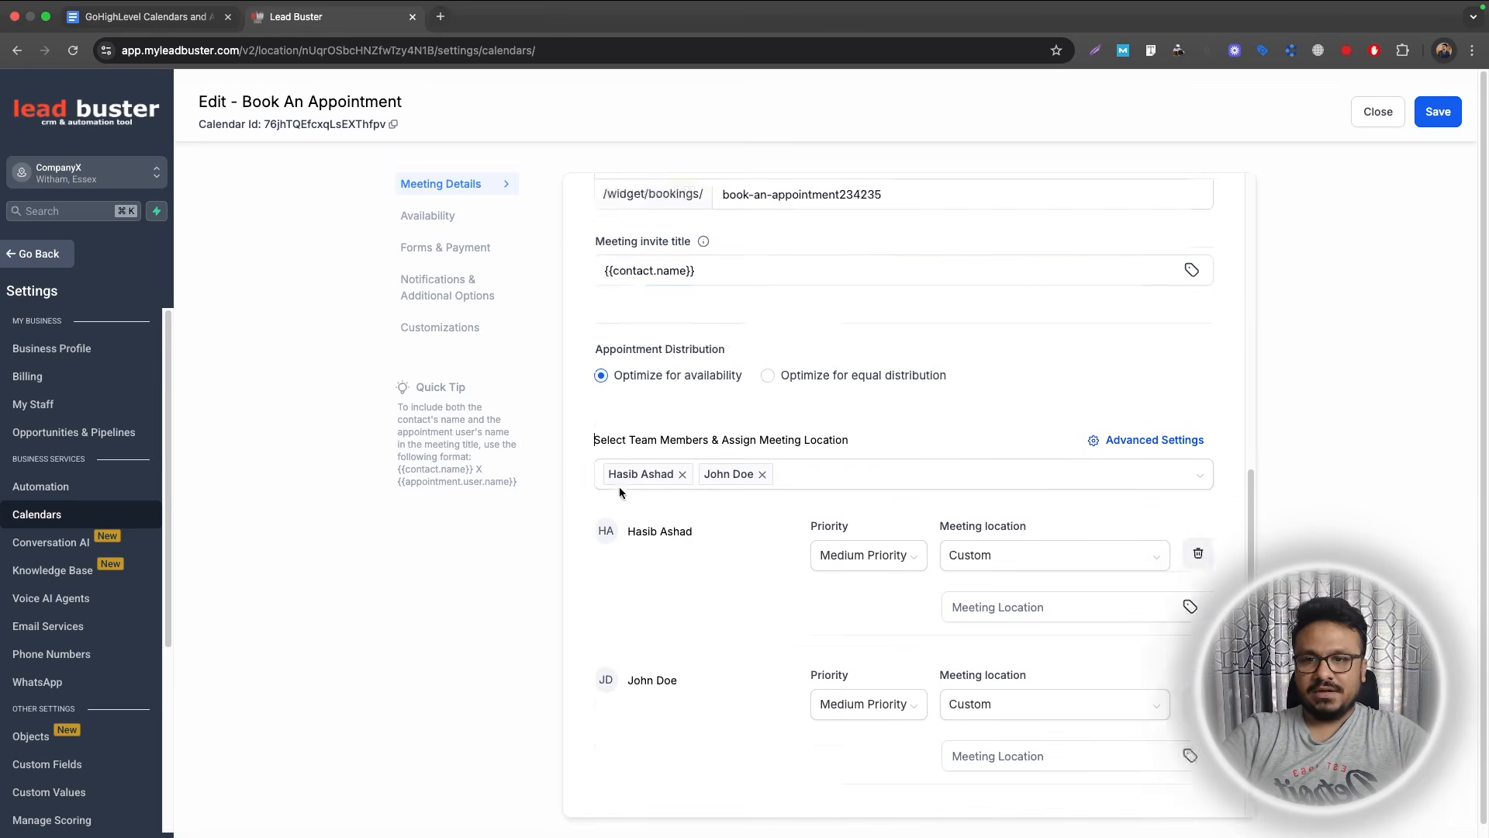
{"action": "left_click", "coordinate": [617, 481]}
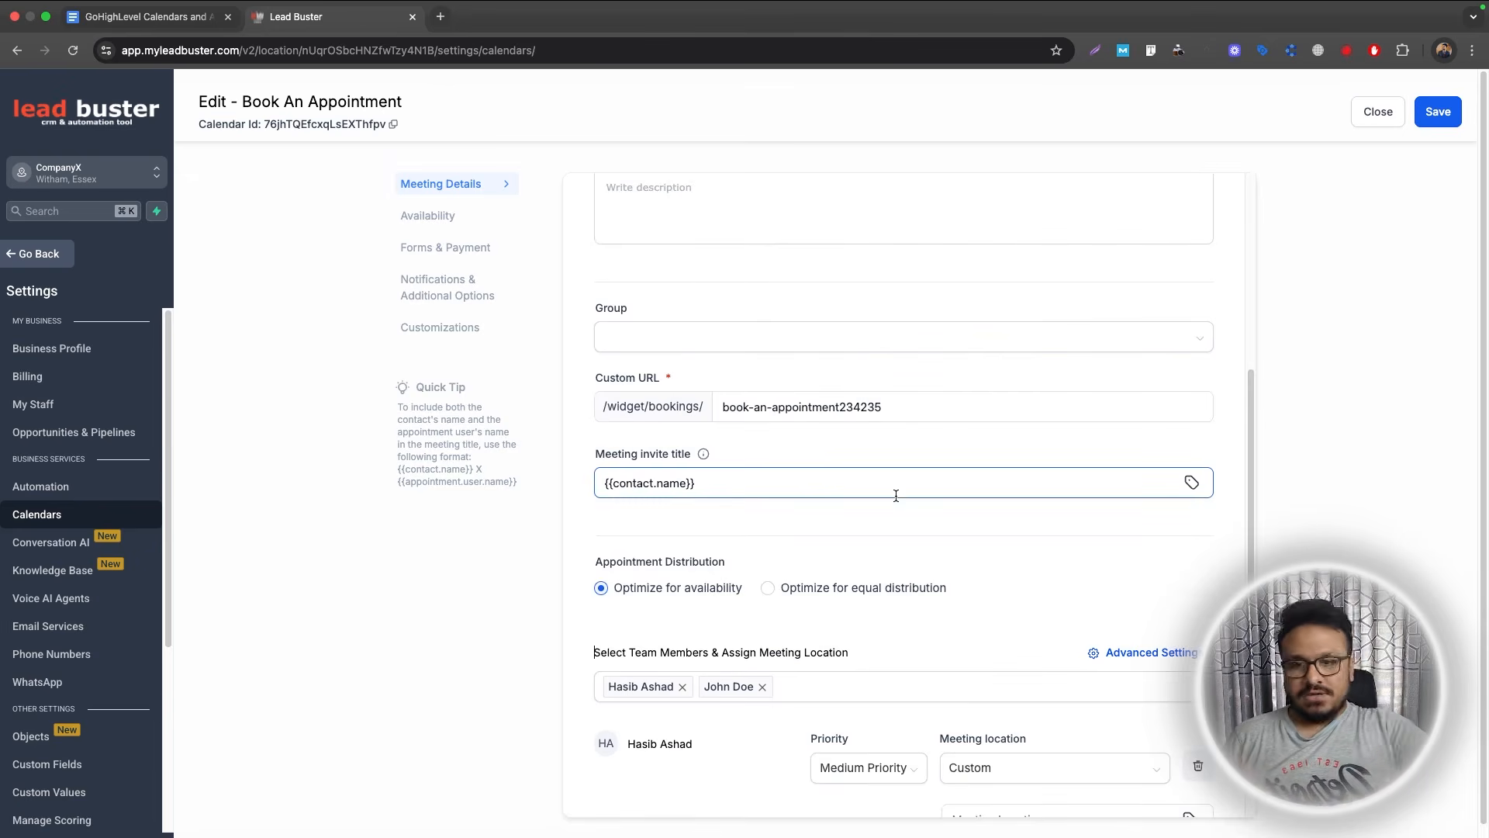
{"action": "left_click", "coordinate": [1048, 560]}
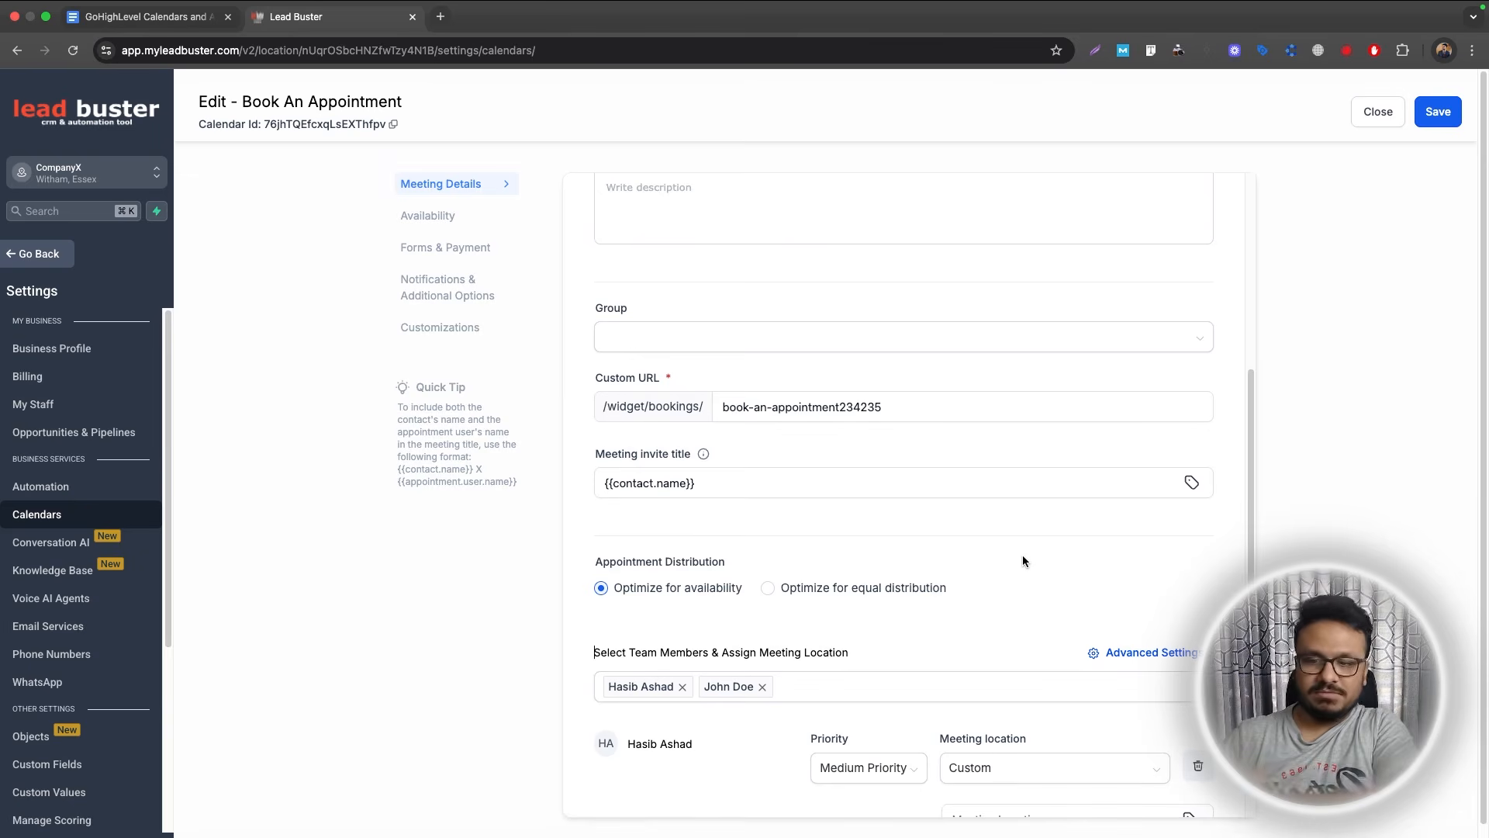
Set both team members to Medium Priority and save the assignments.
{"action": "scroll", "coordinate": [1022, 555], "scroll_direction": "down", "scroll_amount": 4}
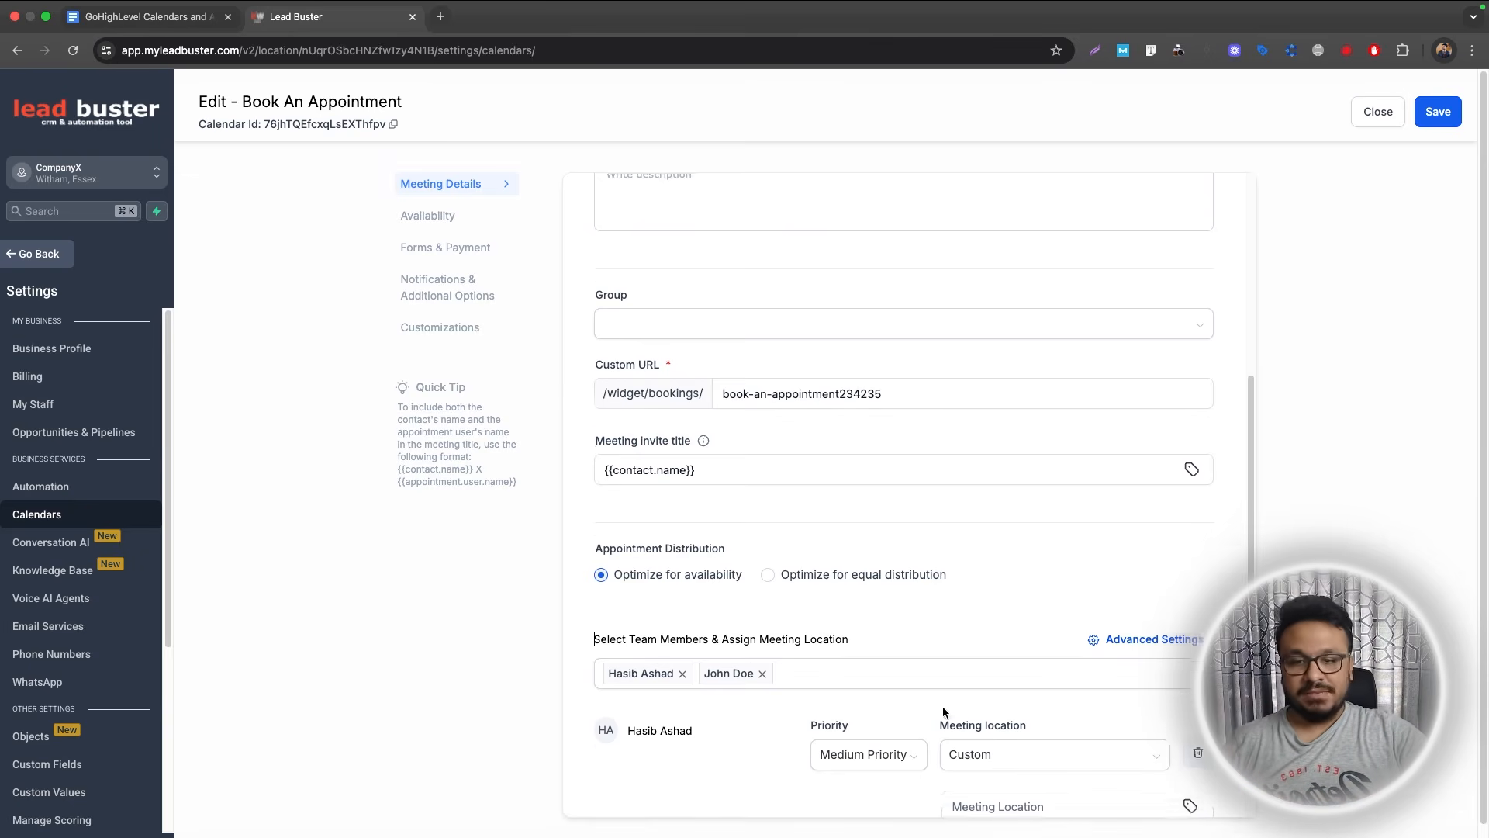
{"action": "left_click", "coordinate": [868, 456]}
{"action": "left_click", "coordinate": [859, 488]}
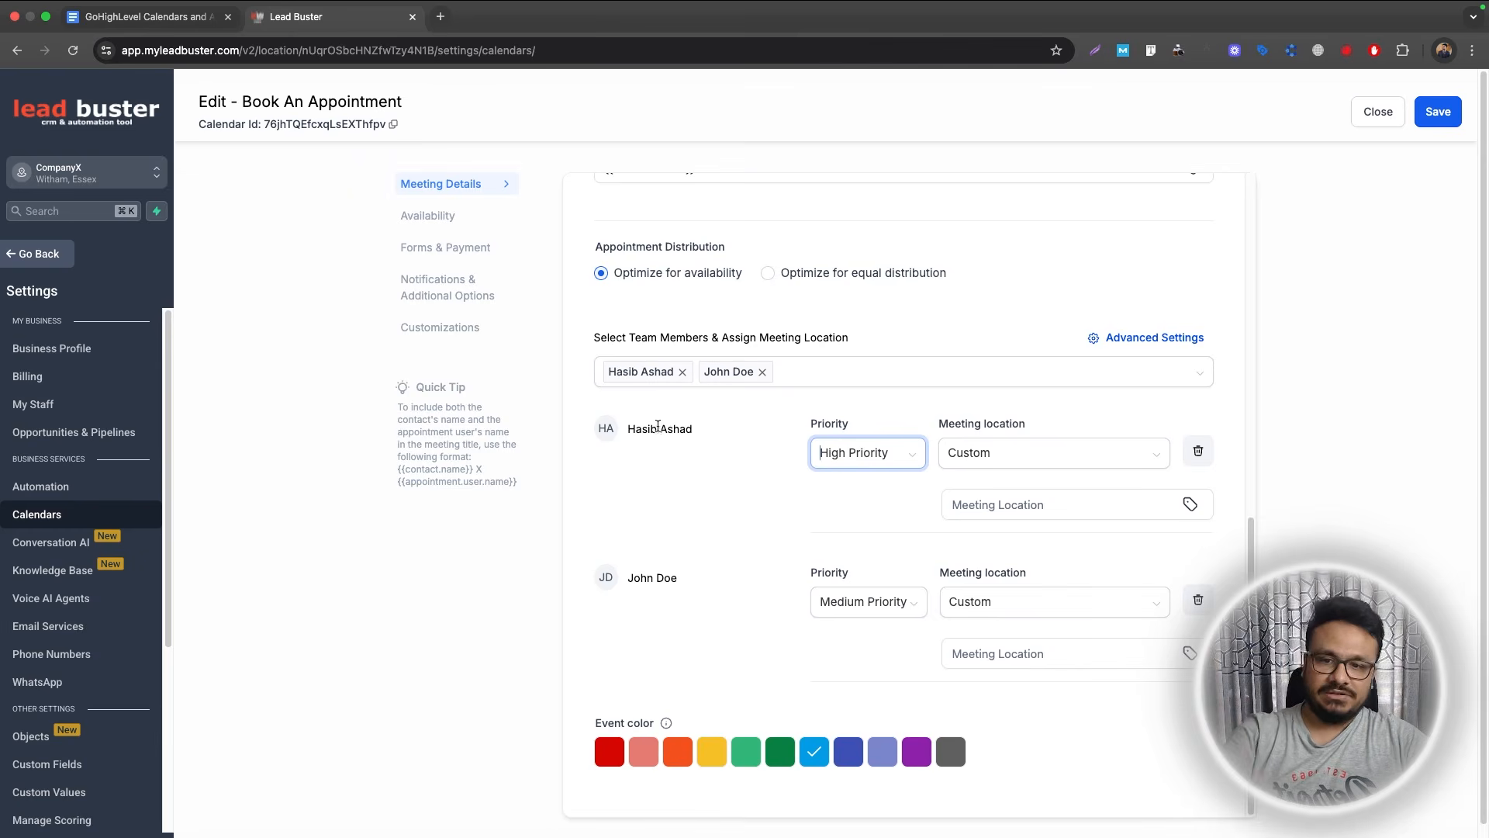
{"action": "left_click", "coordinate": [859, 604]}
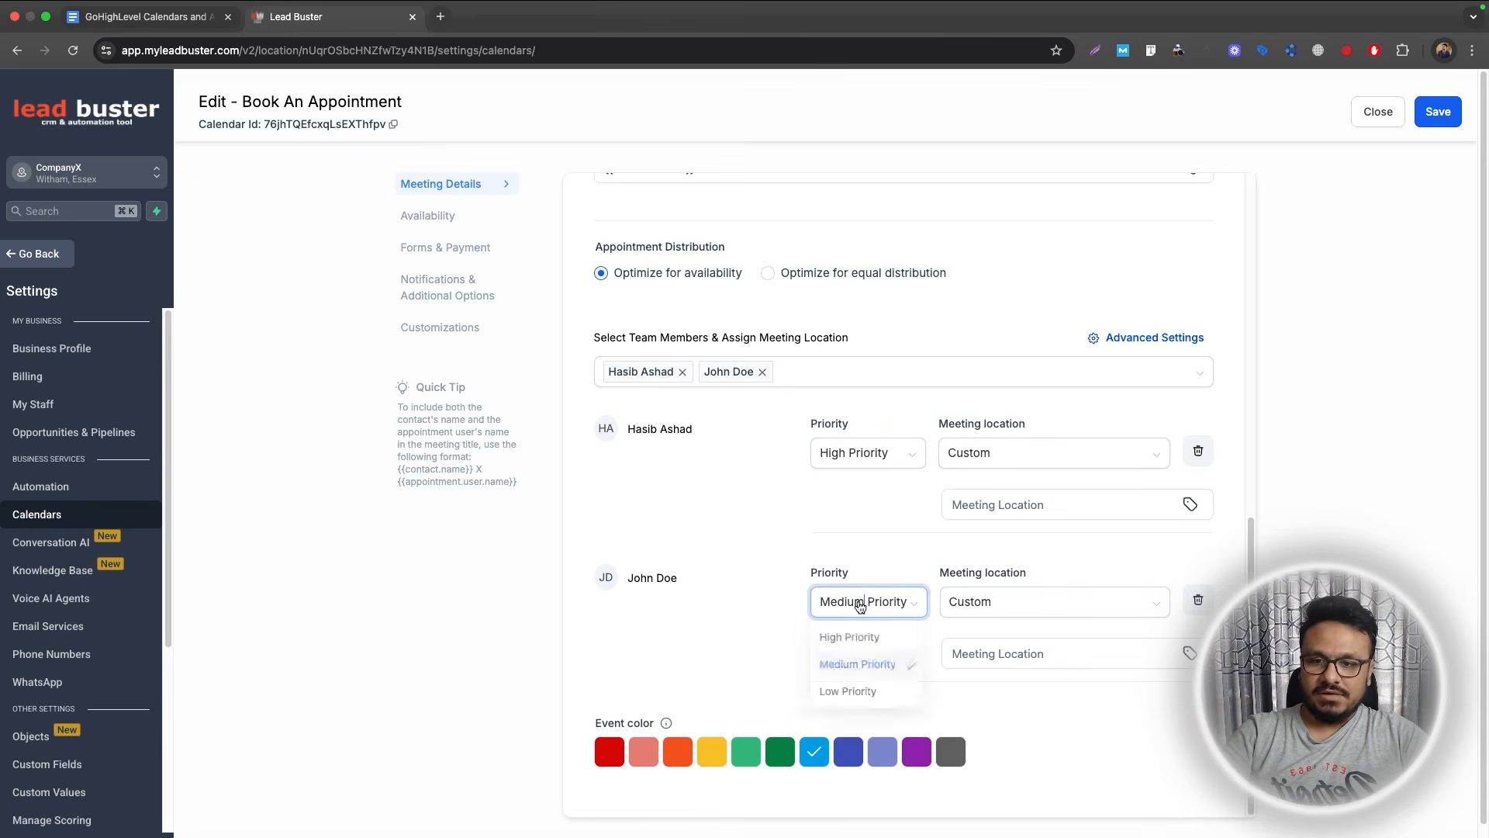
{"action": "left_click", "coordinate": [849, 636]}
{"action": "left_click", "coordinate": [855, 459]}
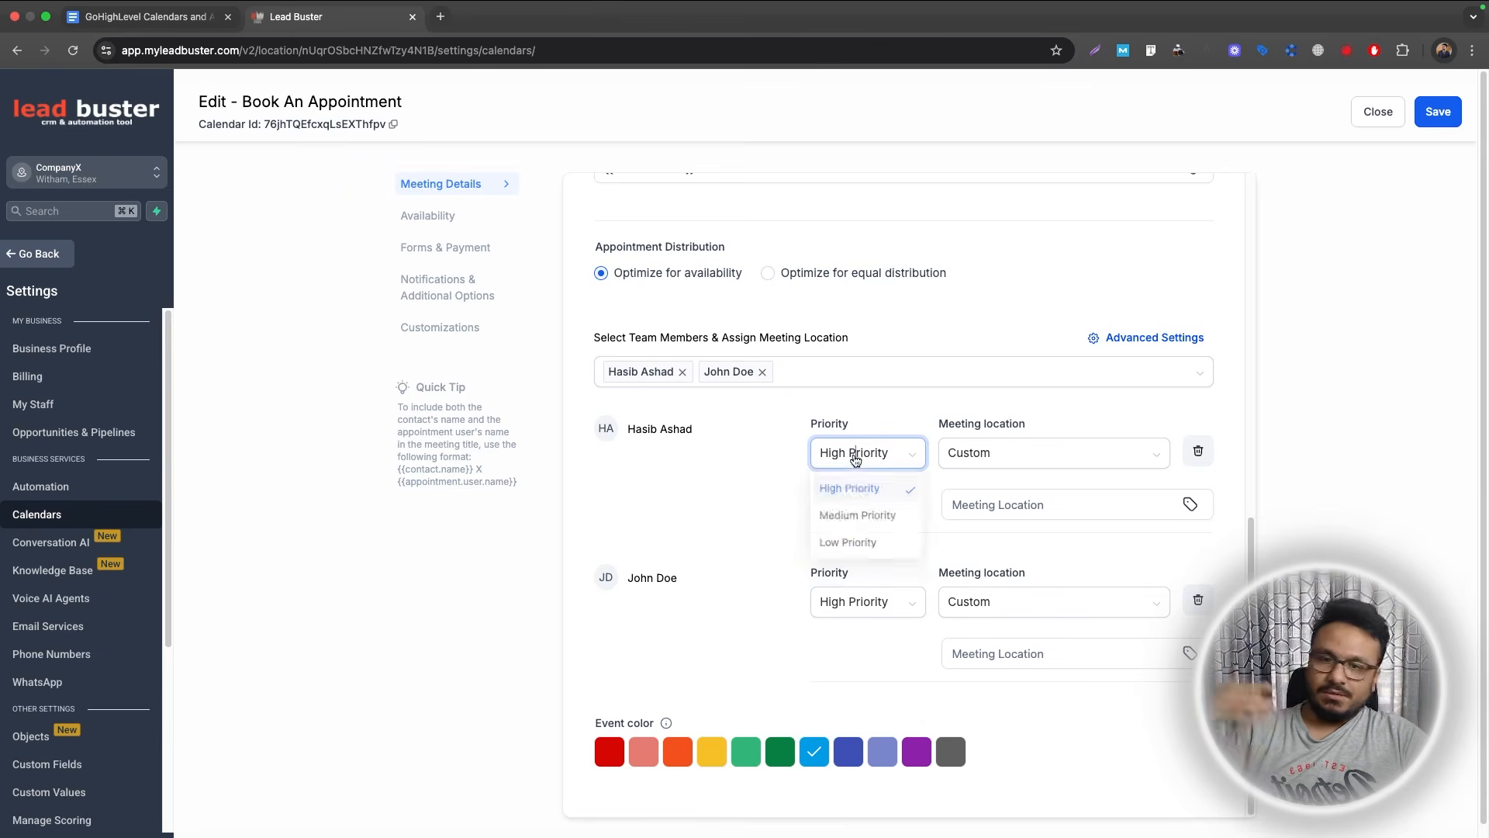
{"action": "left_click", "coordinate": [854, 515]}
{"action": "left_click", "coordinate": [855, 602]}
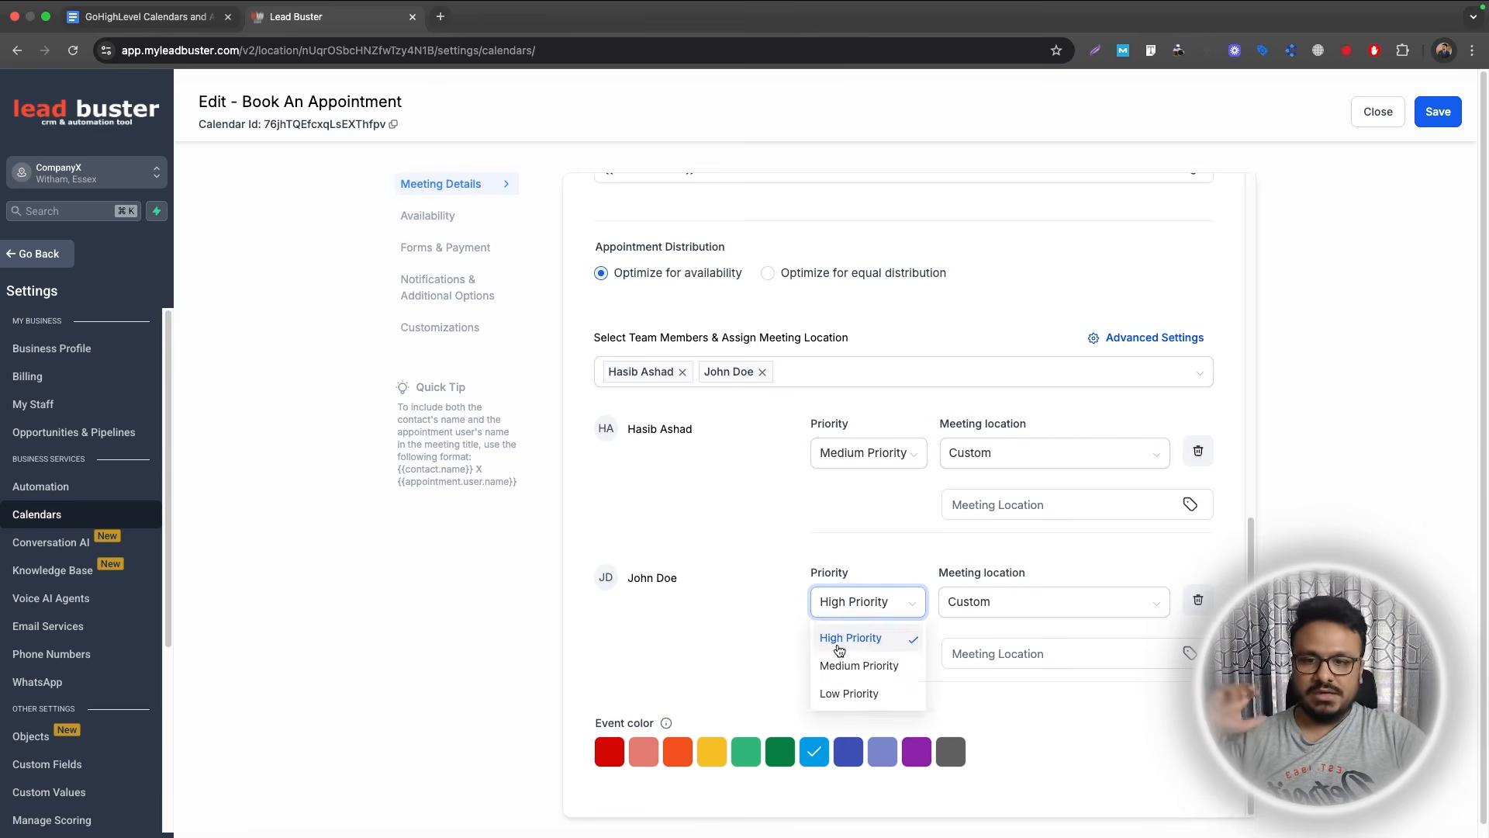
{"action": "left_click", "coordinate": [841, 666]}
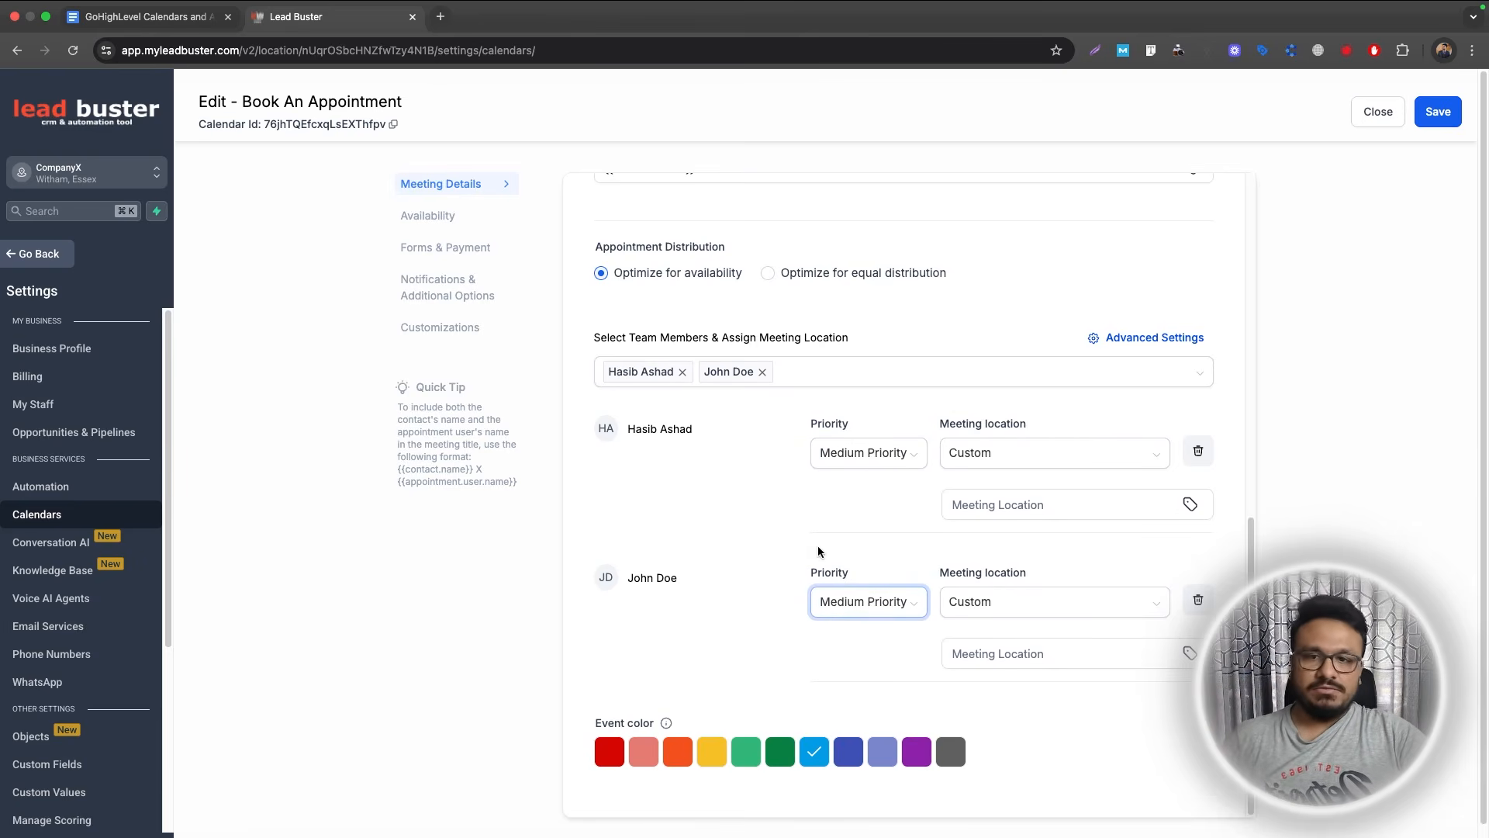
{"action": "left_click", "coordinate": [1438, 111]}
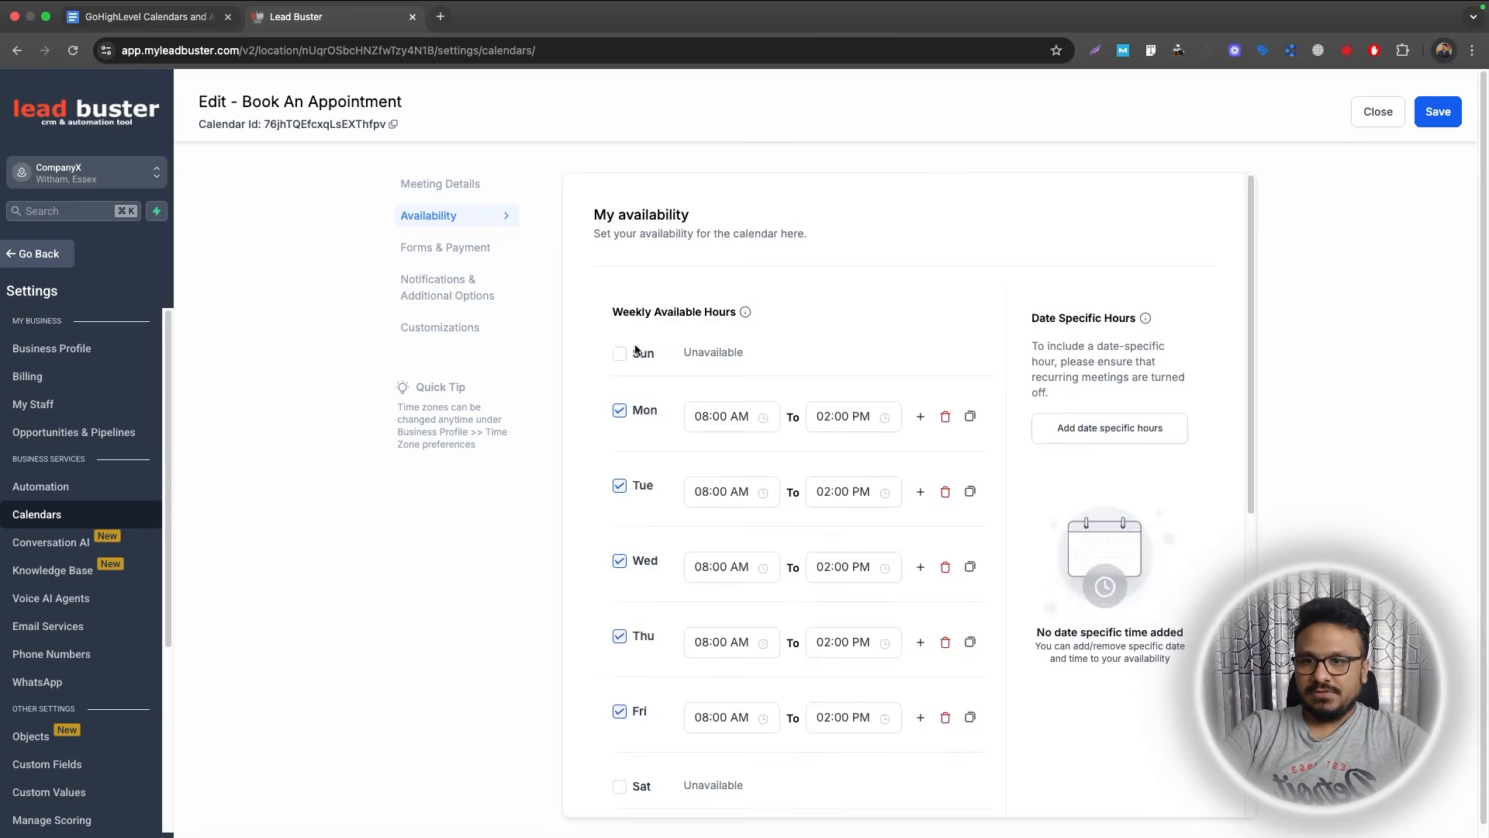
Look over the calendar's Availability and Meeting Details, then go to My Staff.
{"action": "scroll", "coordinate": [696, 393], "scroll_direction": "down", "scroll_amount": 3}
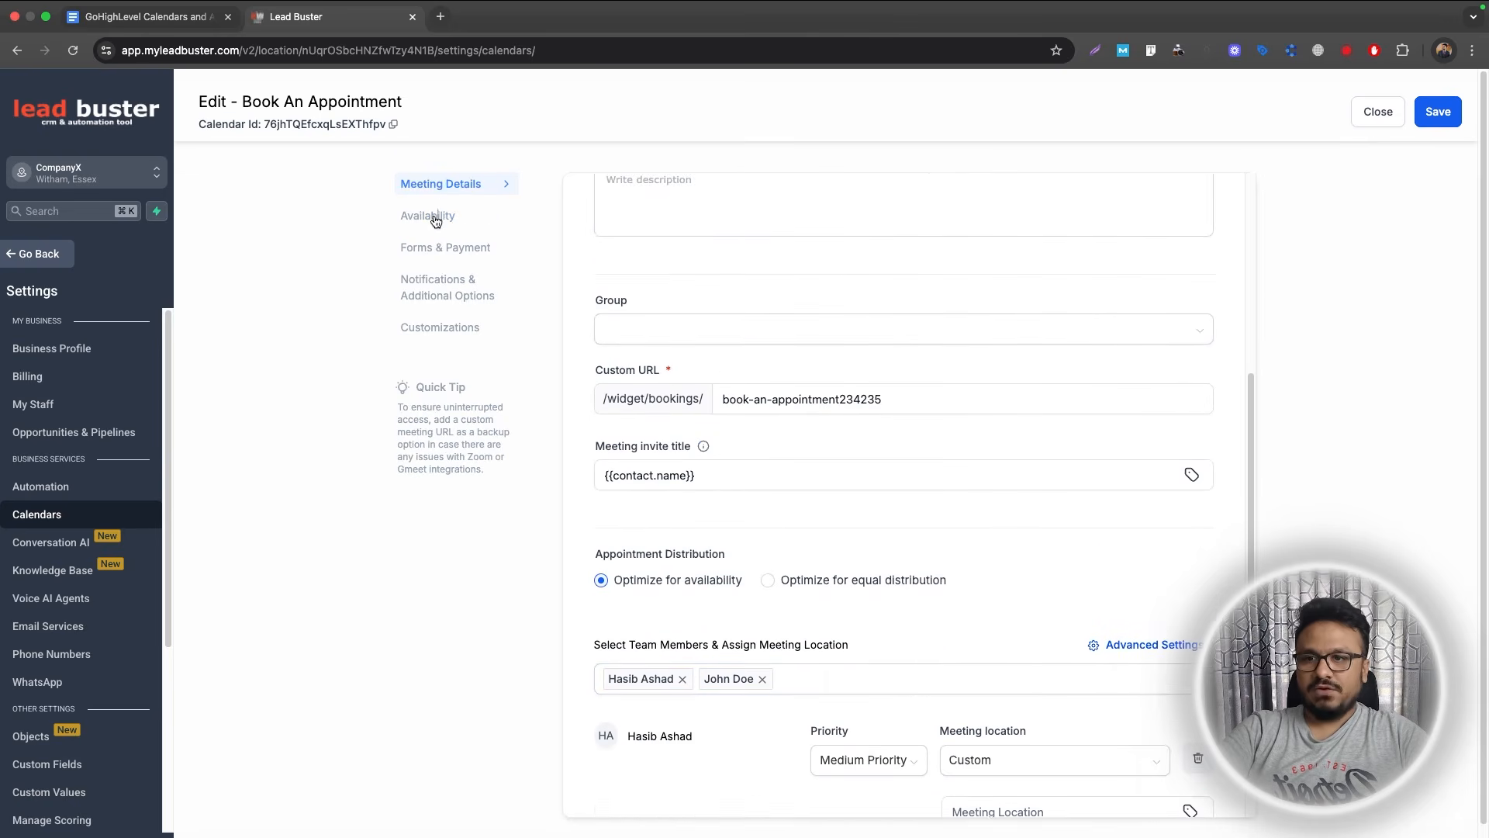
{"action": "left_click", "coordinate": [429, 215]}
{"action": "scroll", "coordinate": [703, 385], "scroll_direction": "up", "scroll_amount": 5}
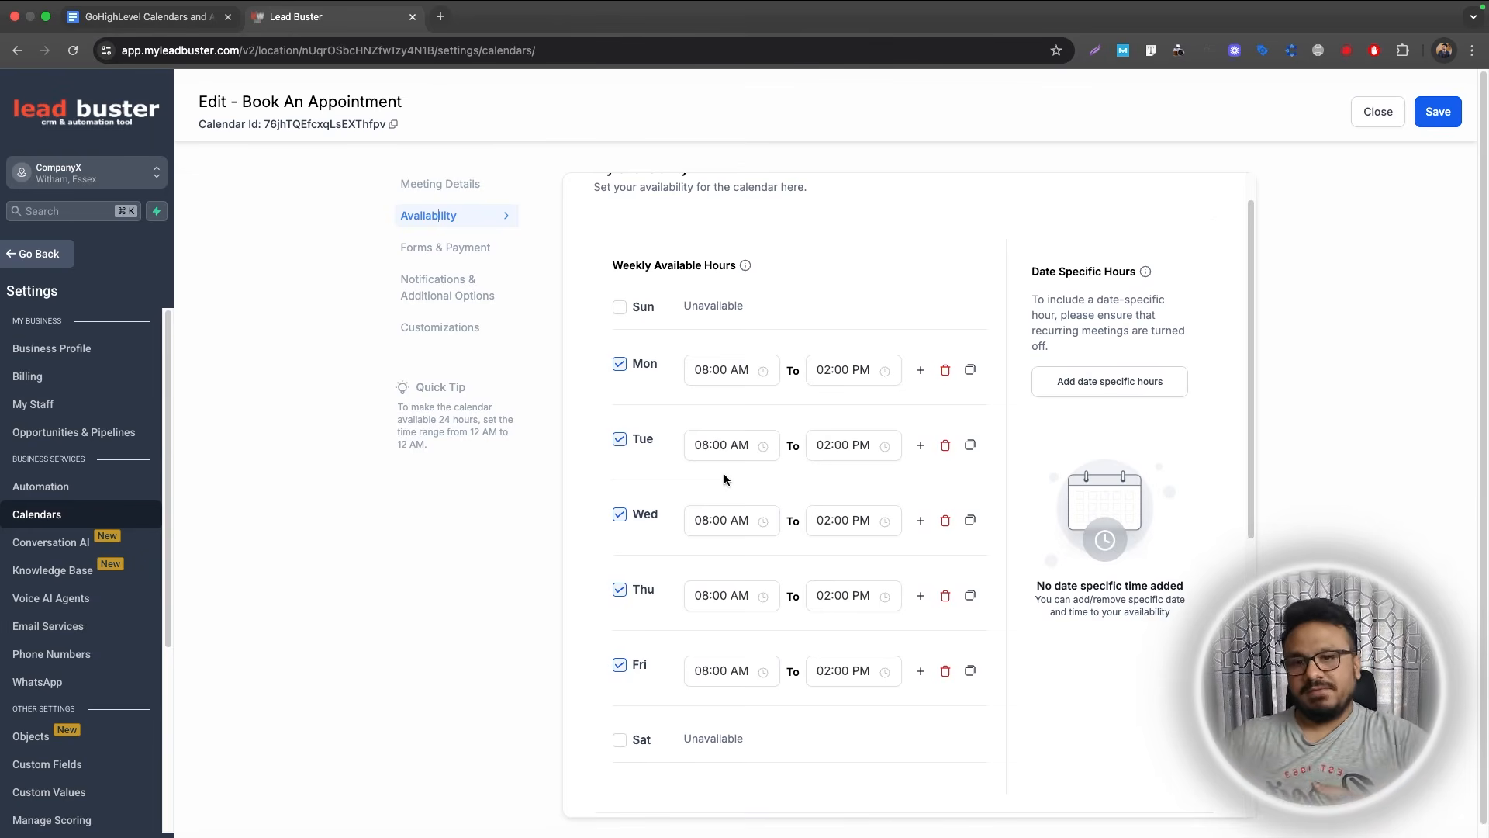
{"action": "left_click", "coordinate": [403, 184]}
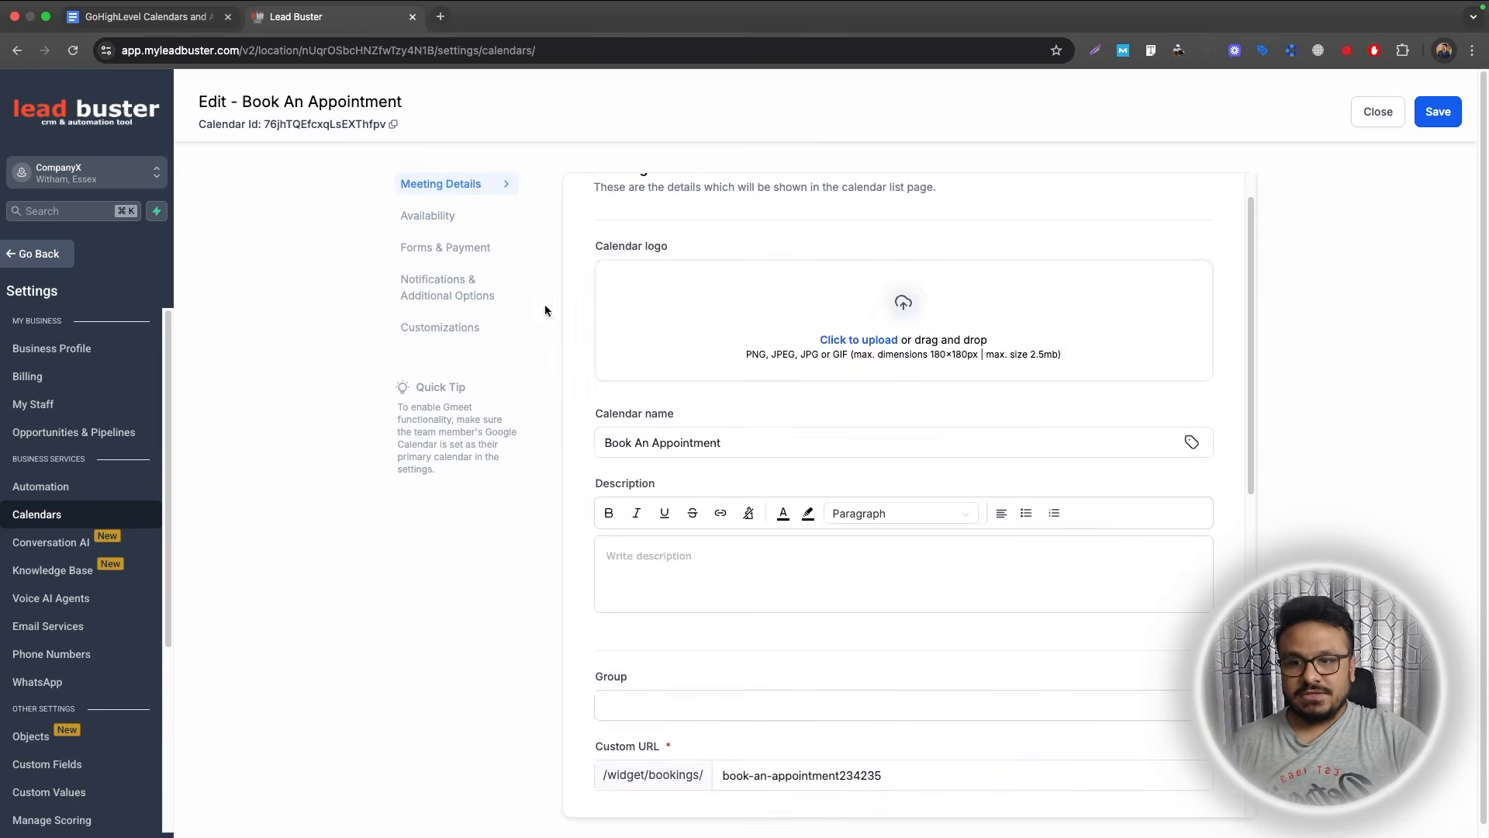
{"action": "scroll", "coordinate": [544, 304], "scroll_direction": "down", "scroll_amount": 5}
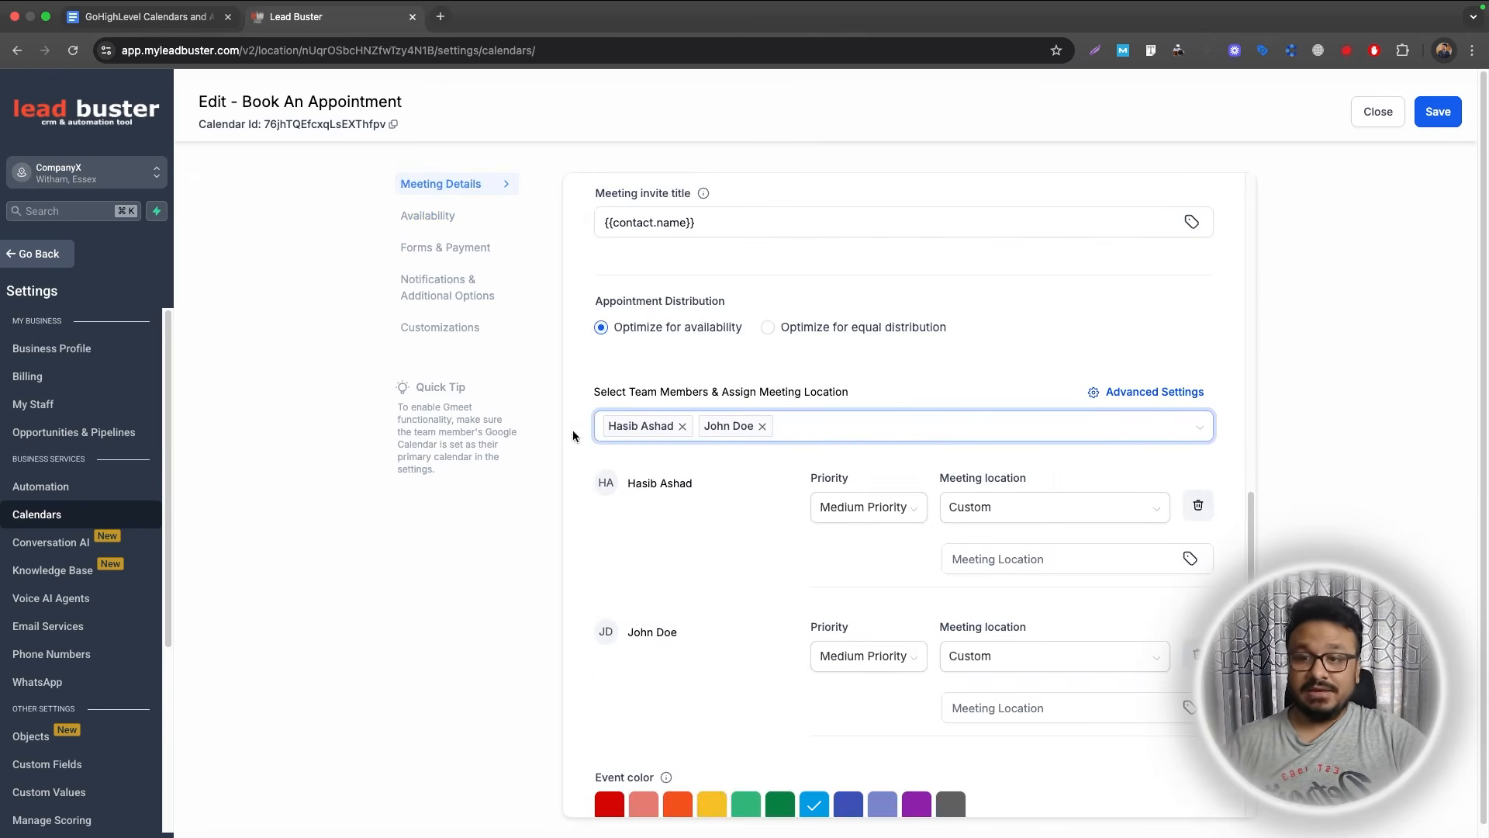
{"action": "left_click", "coordinate": [419, 215]}
{"action": "scroll", "coordinate": [777, 449], "scroll_direction": "up", "scroll_amount": 3}
{"action": "scroll", "coordinate": [778, 454], "scroll_direction": "up", "scroll_amount": 3}
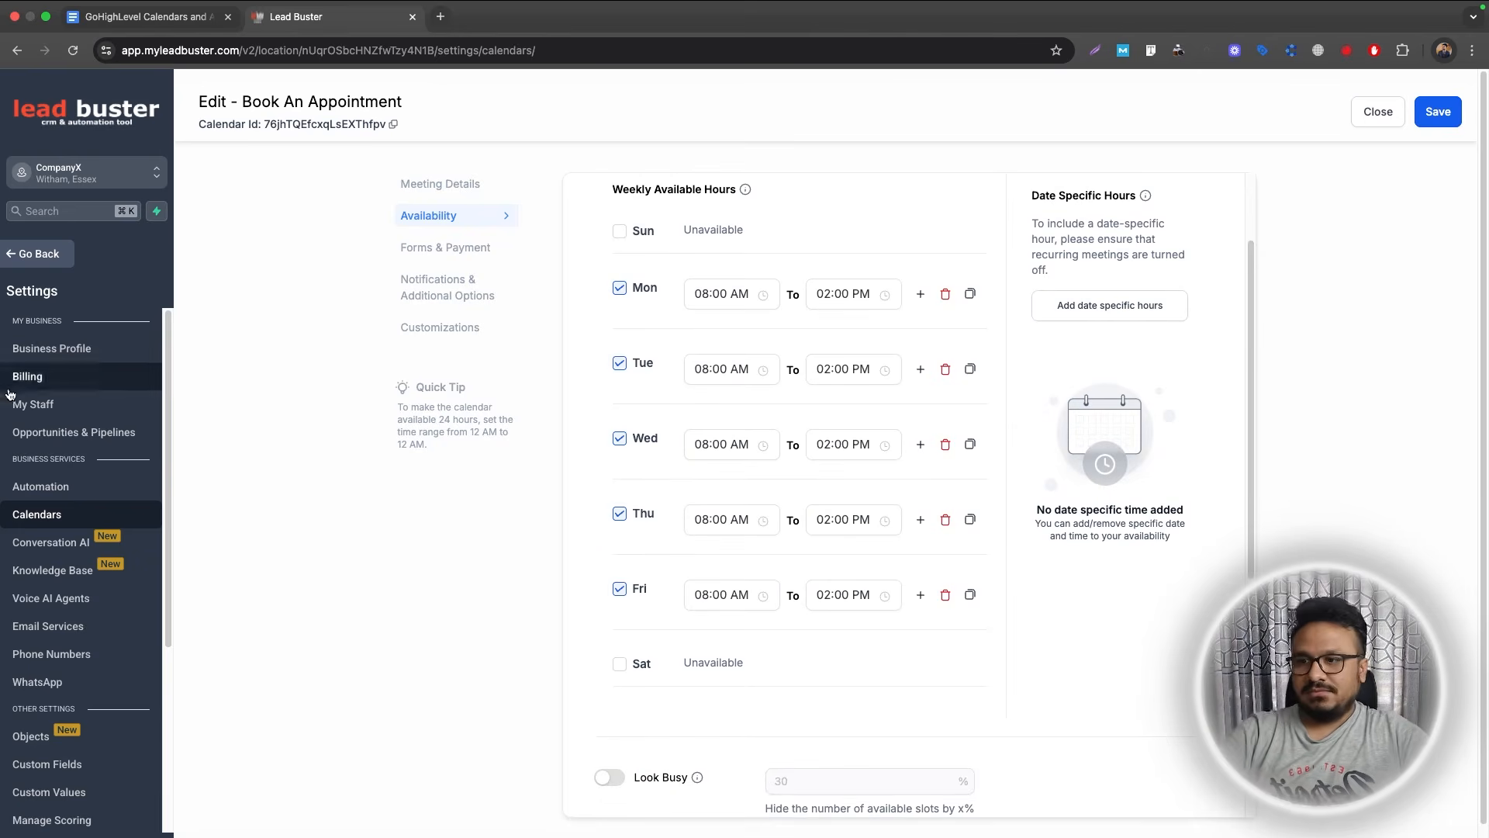
{"action": "left_click", "coordinate": [25, 409]}
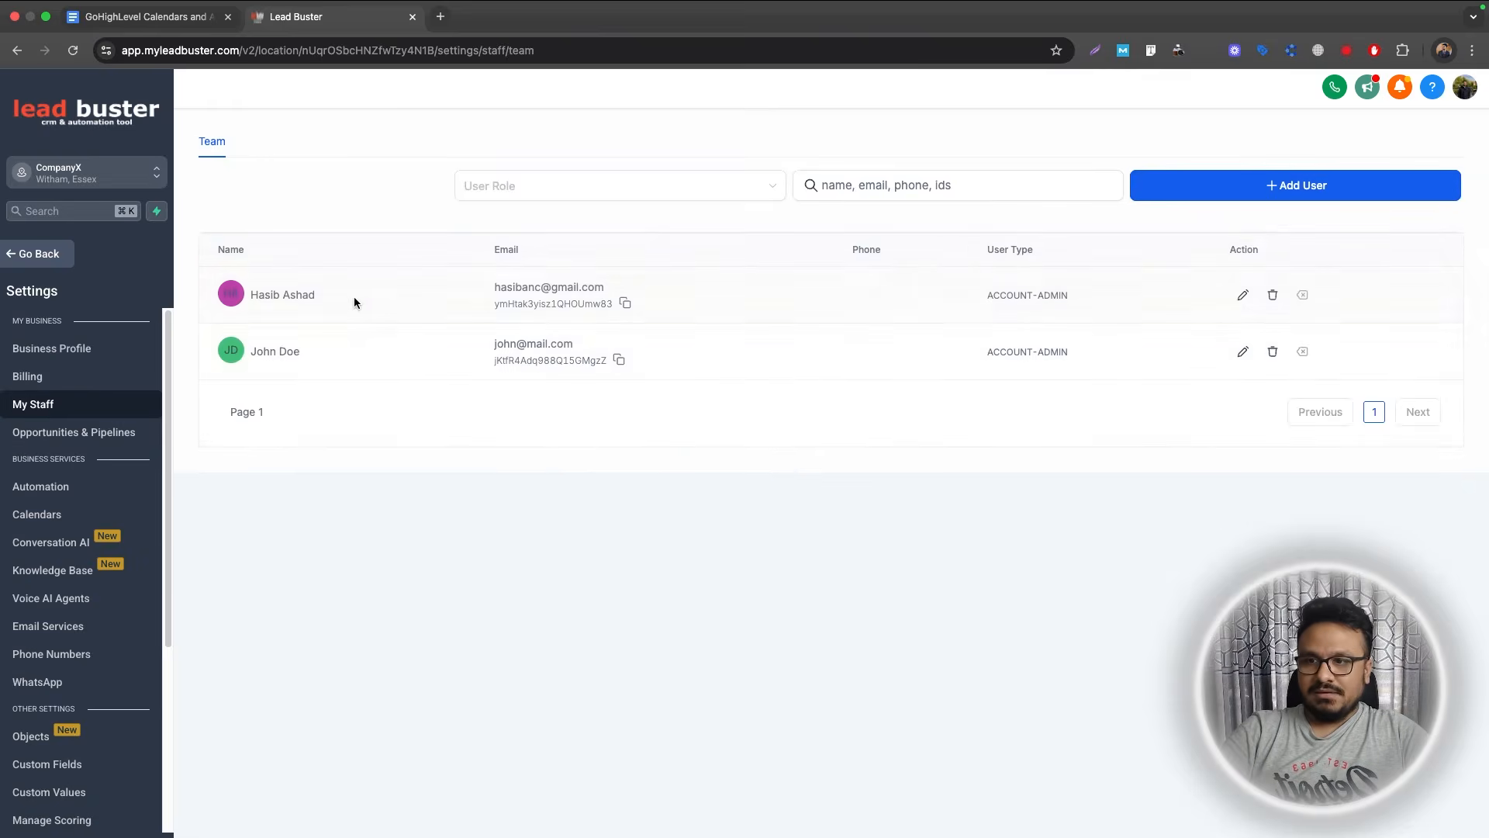
Give the first team member 08:00 AM–12:00 PM hours, copied to all weekdays.
{"action": "left_click", "coordinate": [1240, 295]}
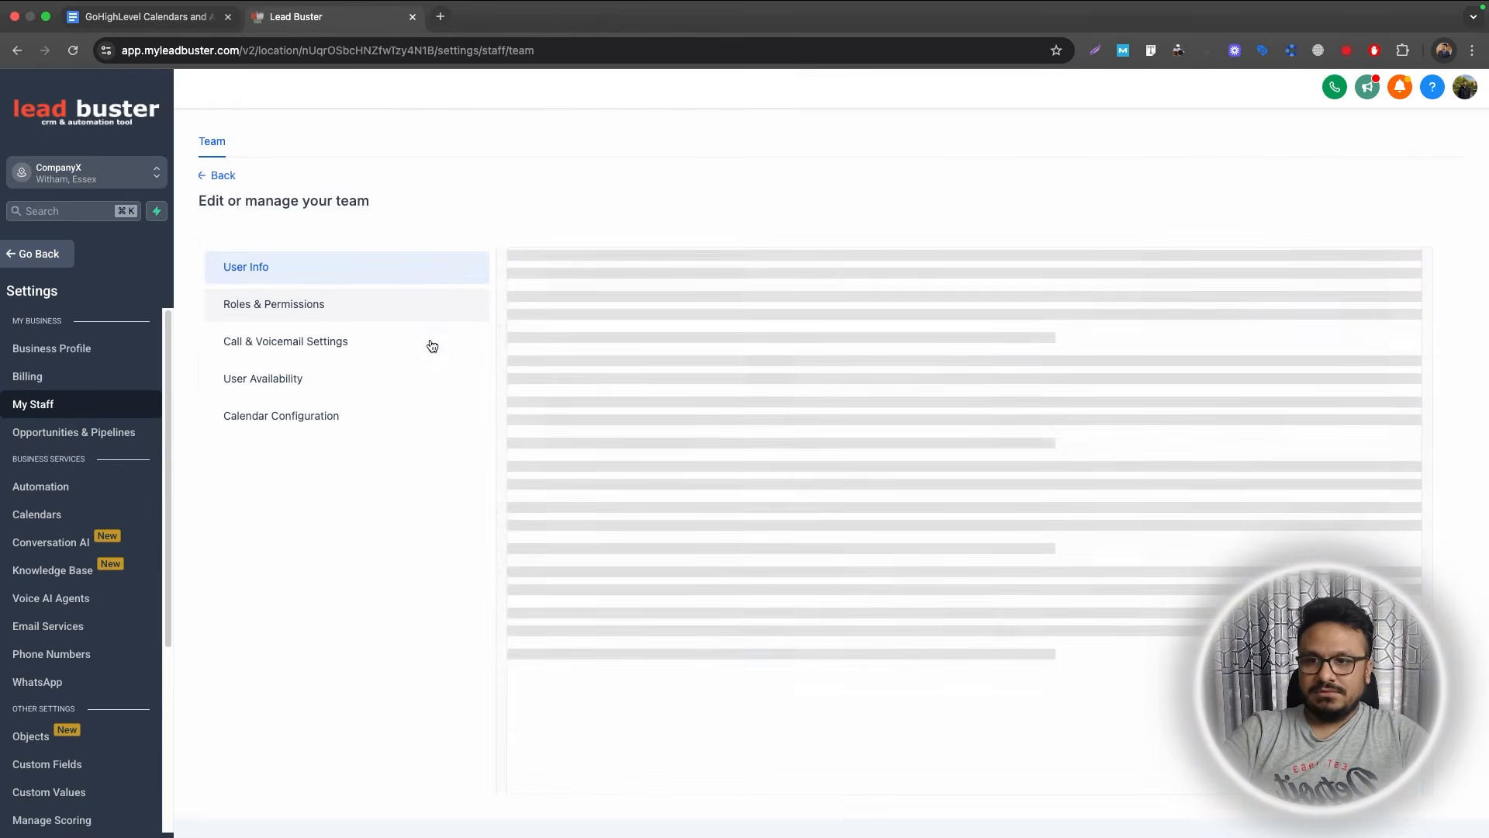
{"action": "left_click", "coordinate": [311, 378]}
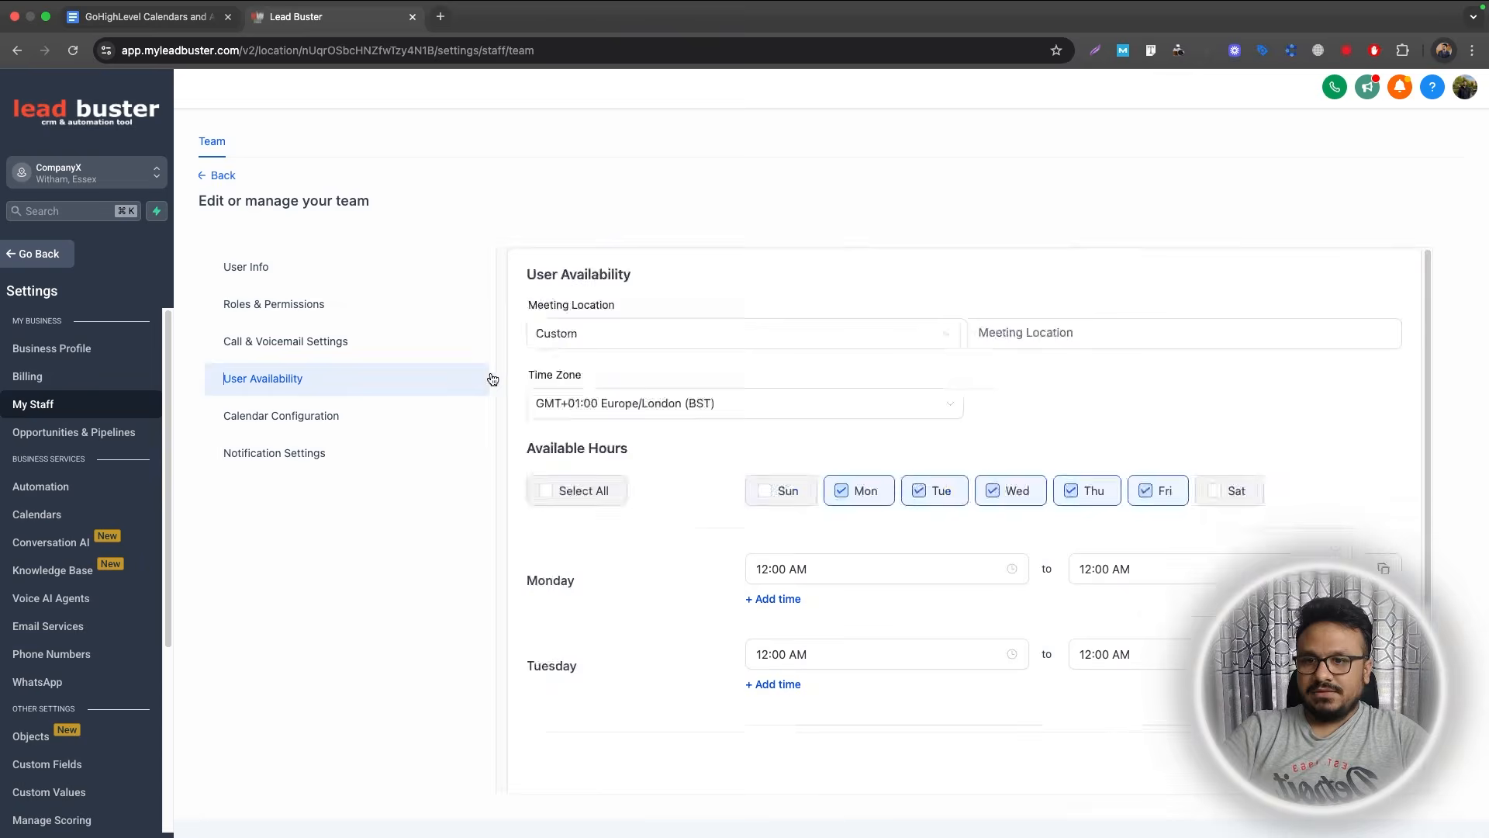
{"action": "scroll", "coordinate": [745, 316], "scroll_direction": "down", "scroll_amount": 3}
{"action": "scroll", "coordinate": [820, 366], "scroll_direction": "up", "scroll_amount": 3}
{"action": "scroll", "coordinate": [1003, 482], "scroll_direction": "down", "scroll_amount": 2}
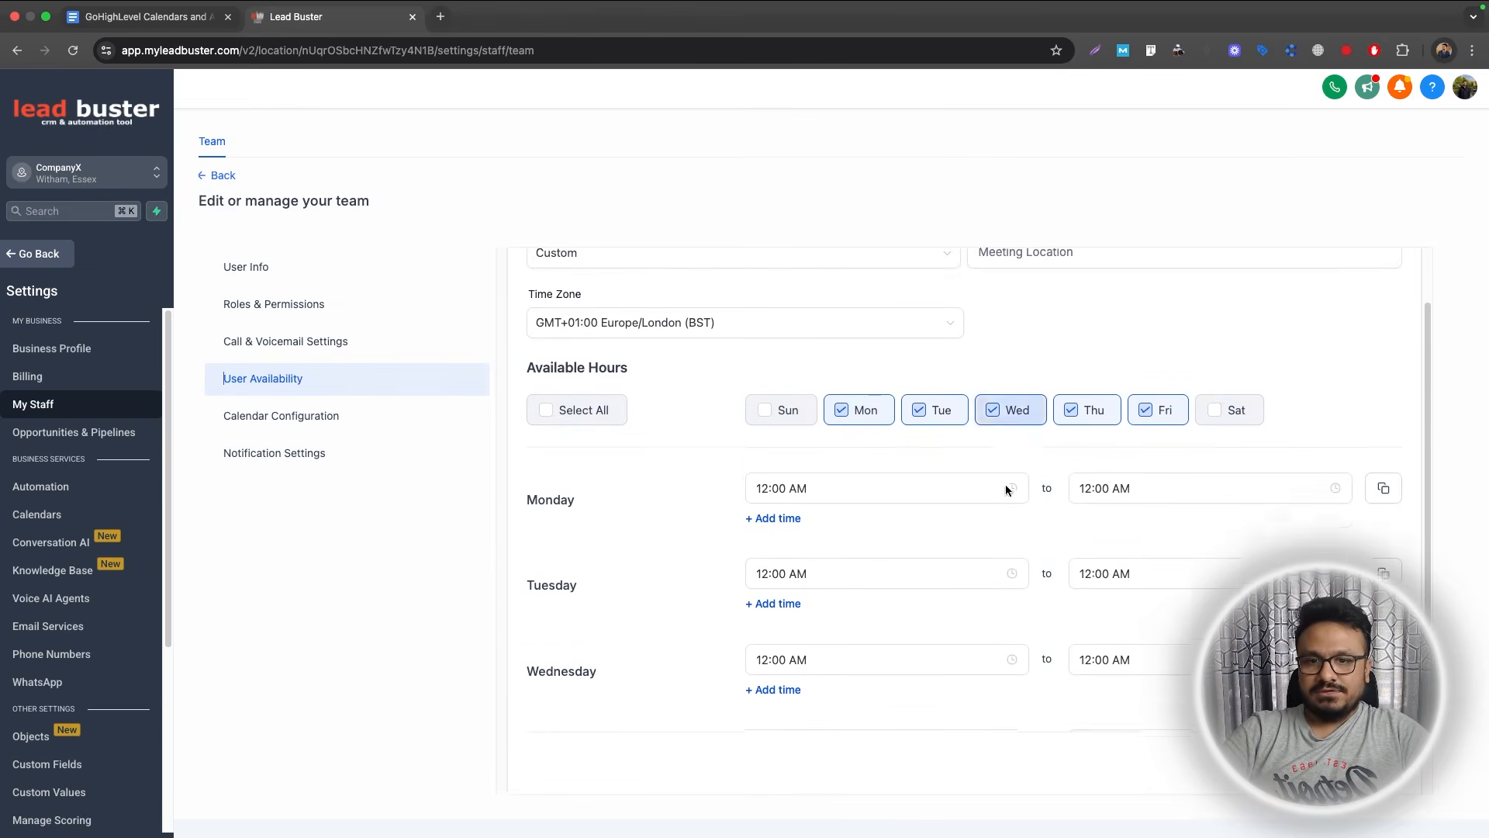
{"action": "left_click", "coordinate": [784, 435]}
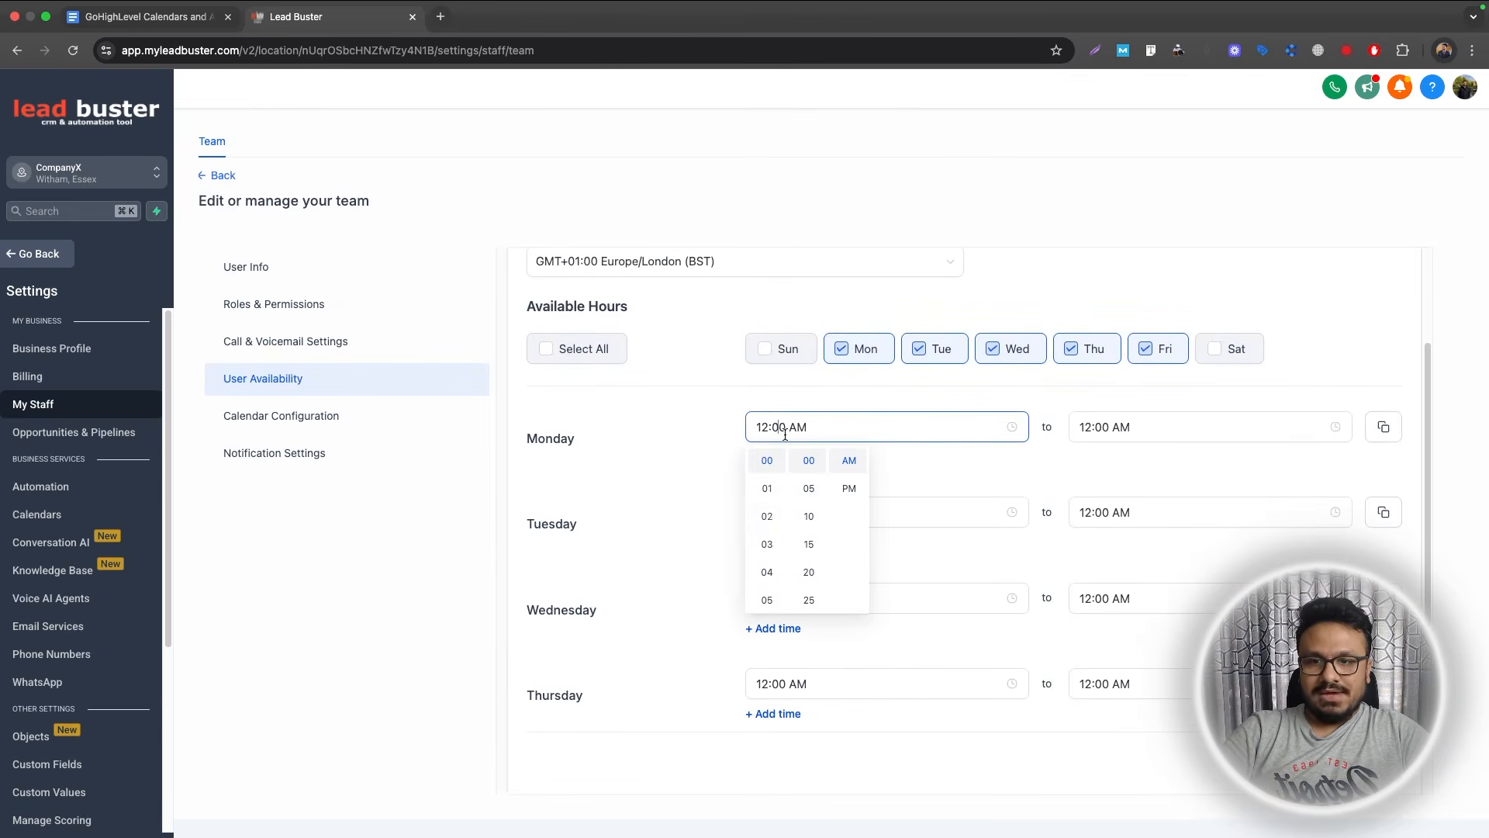
{"action": "scroll", "coordinate": [766, 543], "scroll_direction": "down", "scroll_amount": 2}
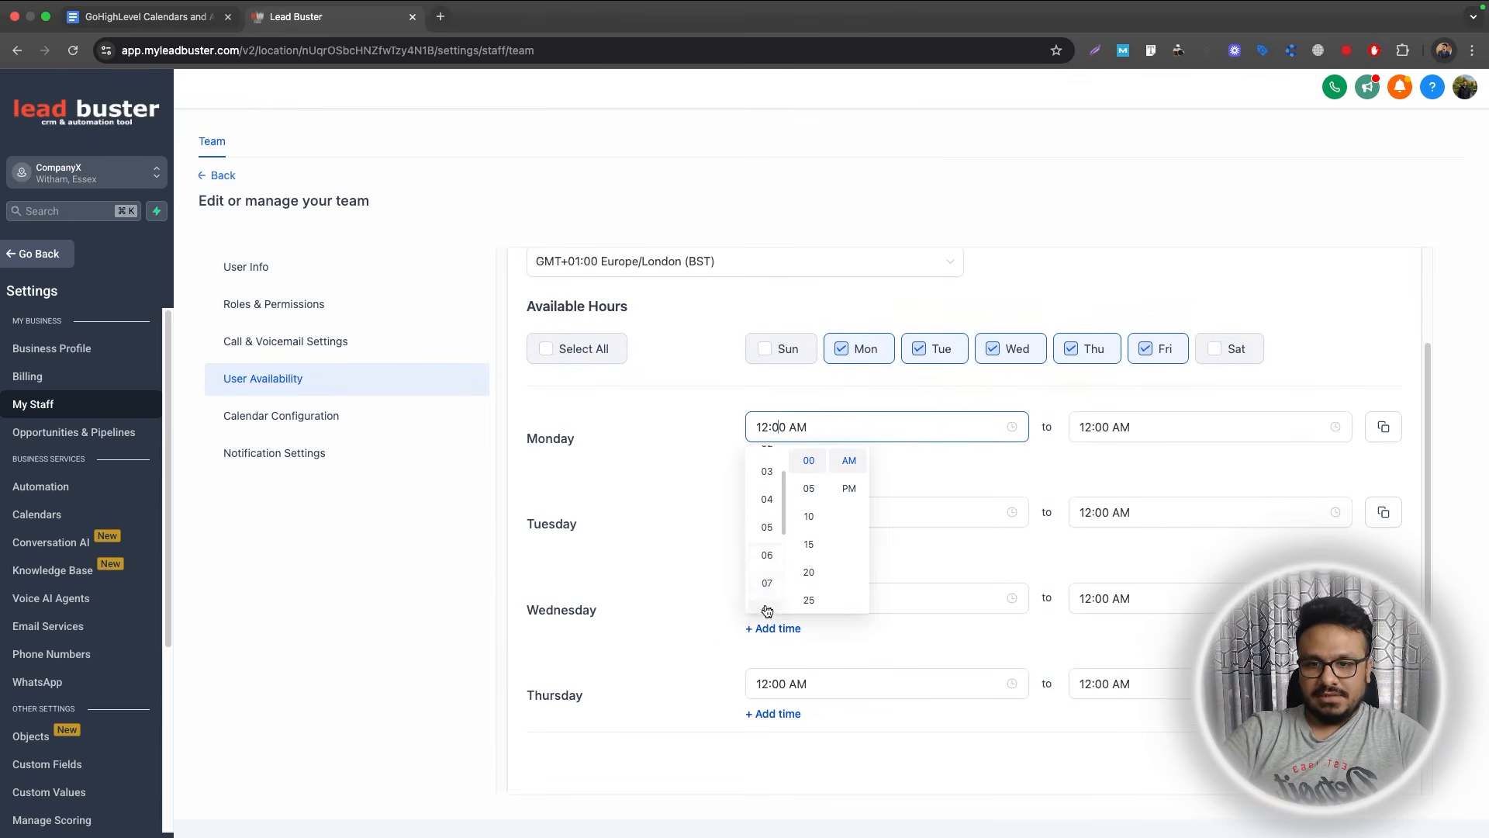
{"action": "left_click", "coordinate": [767, 608]}
{"action": "left_click", "coordinate": [1116, 431]}
{"action": "left_click", "coordinate": [1172, 488]}
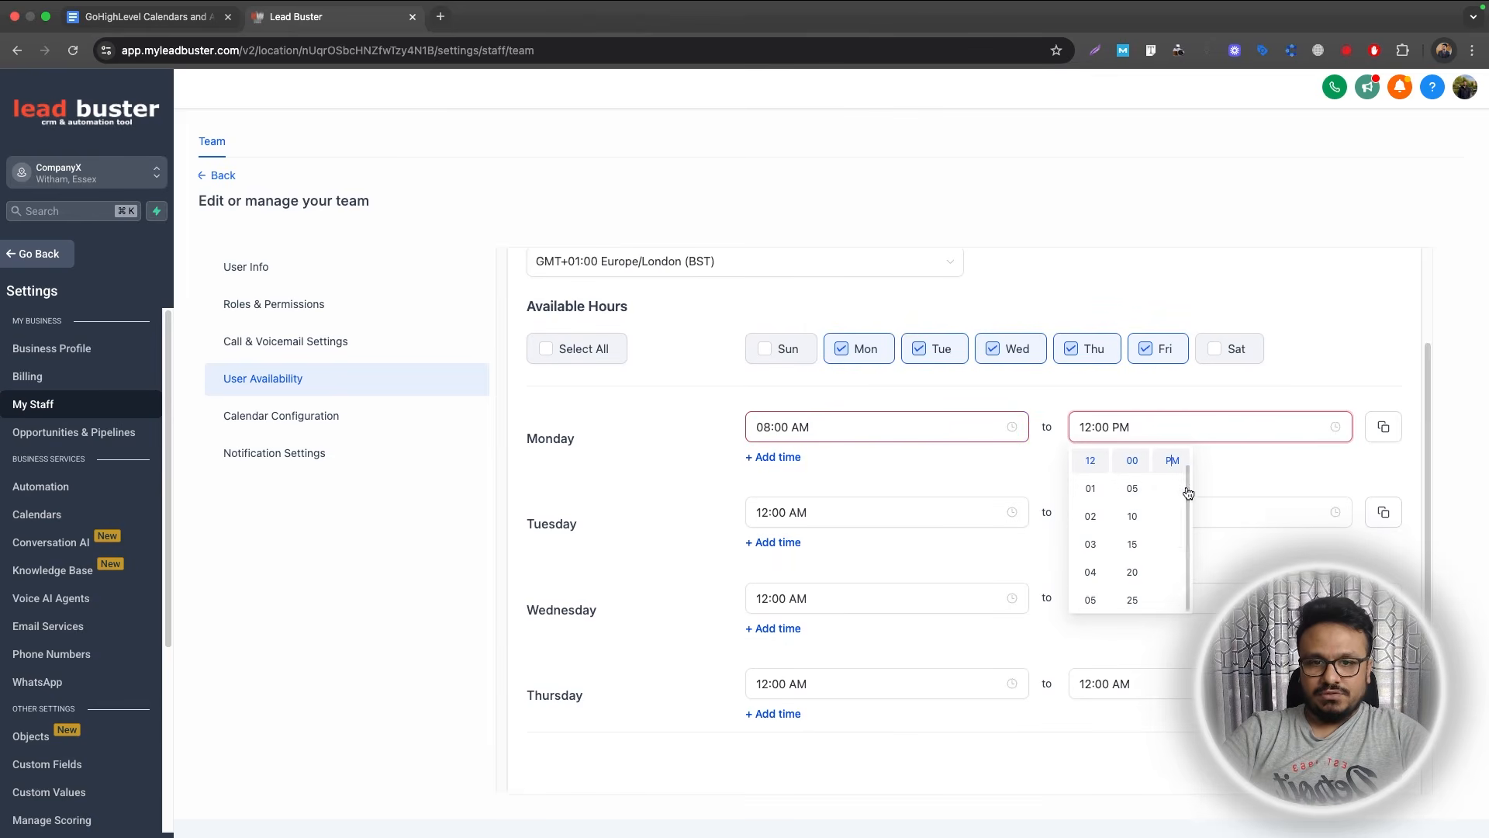
{"action": "left_click", "coordinate": [1383, 426]}
{"action": "scroll", "coordinate": [1318, 484], "scroll_direction": "down", "scroll_amount": 2}
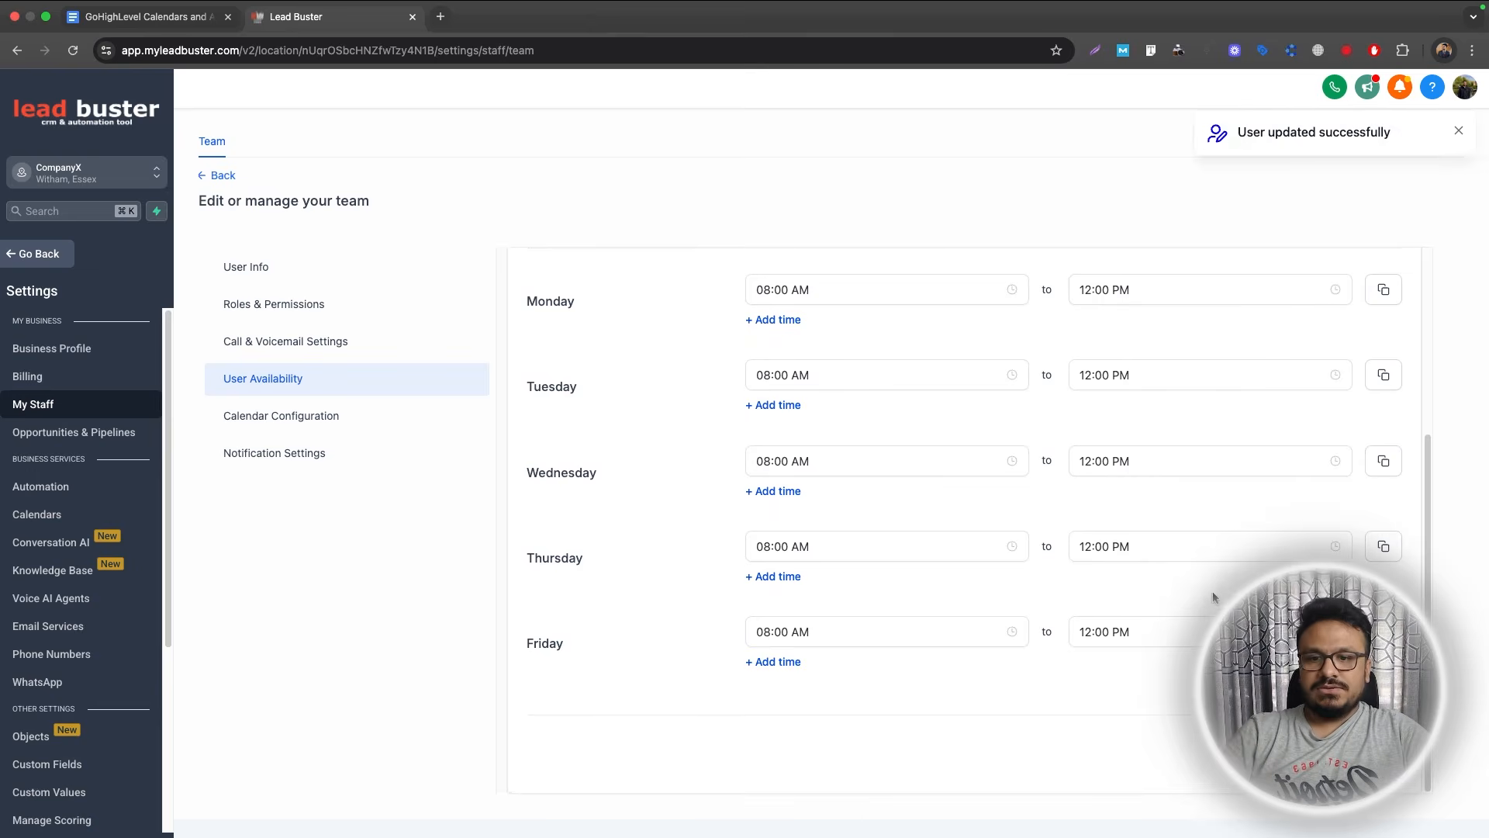
{"action": "left_click", "coordinate": [218, 176]}
Give the other team member 12:00 PM–02:00 PM weekday hours, then return to Calendars.
{"action": "left_click", "coordinate": [1241, 353]}
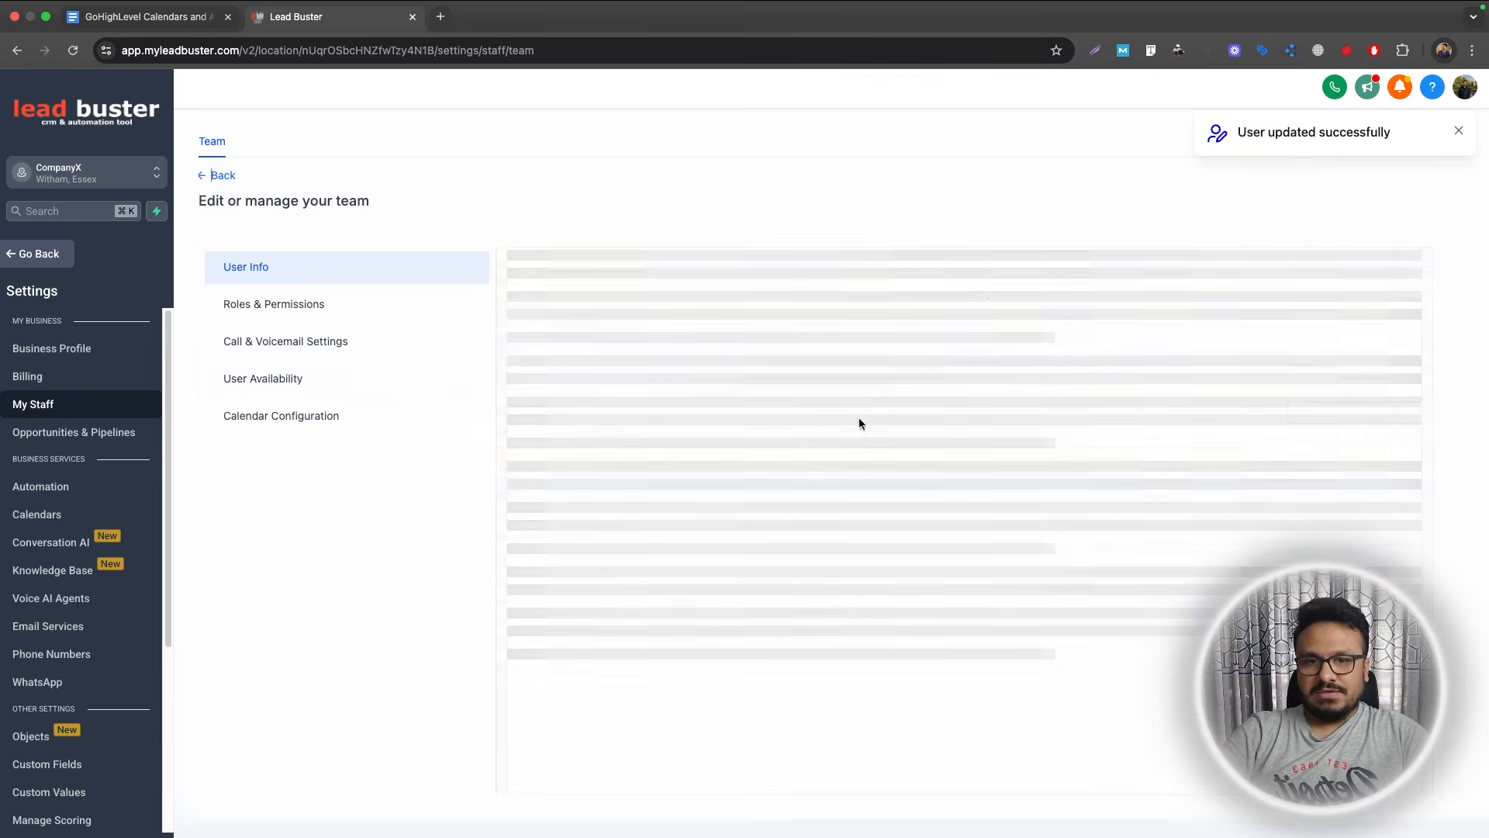
{"action": "left_click", "coordinate": [267, 380]}
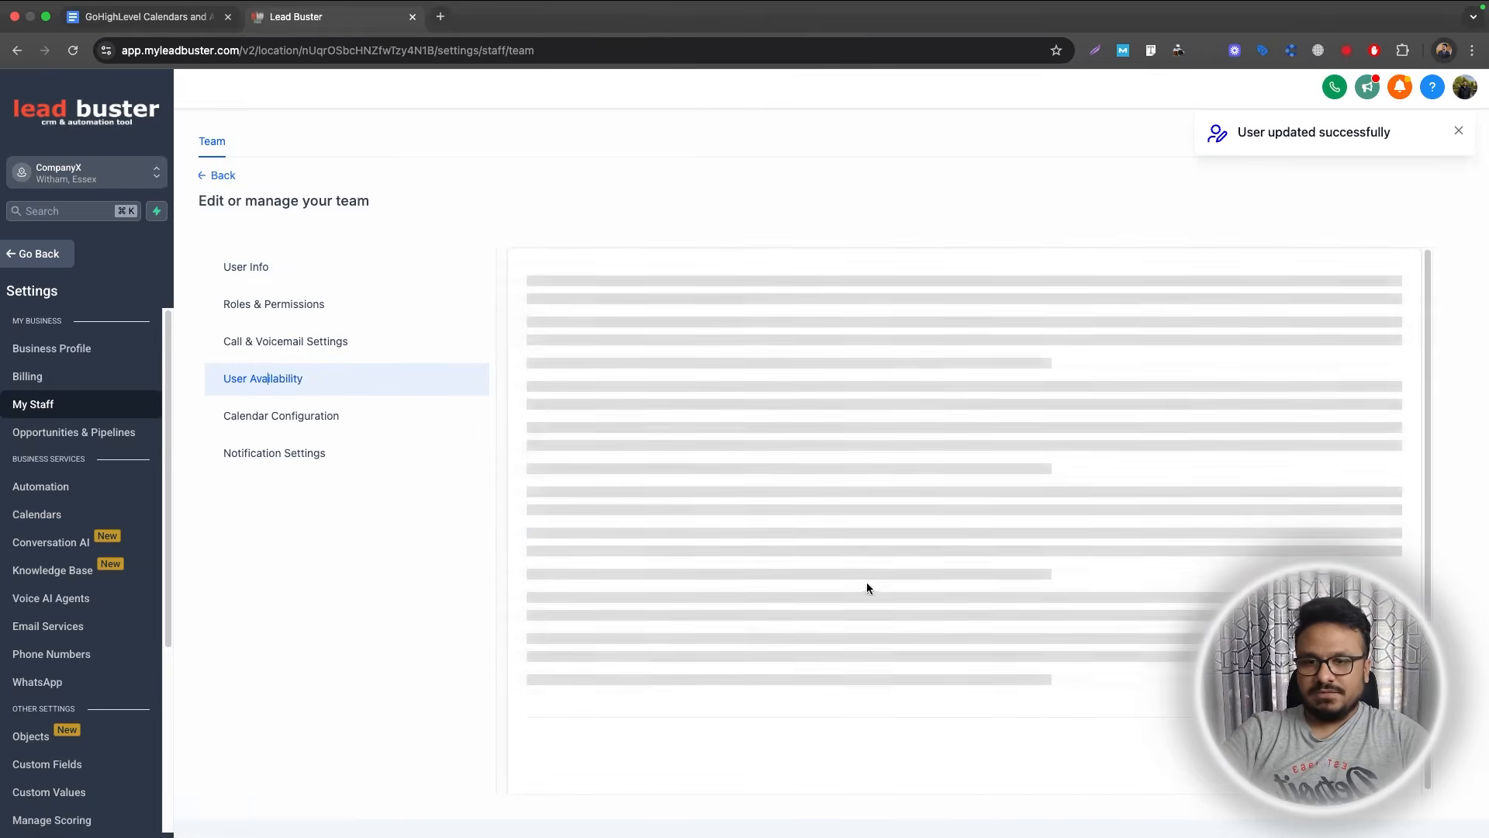
{"action": "scroll", "coordinate": [834, 510], "scroll_direction": "down", "scroll_amount": 2}
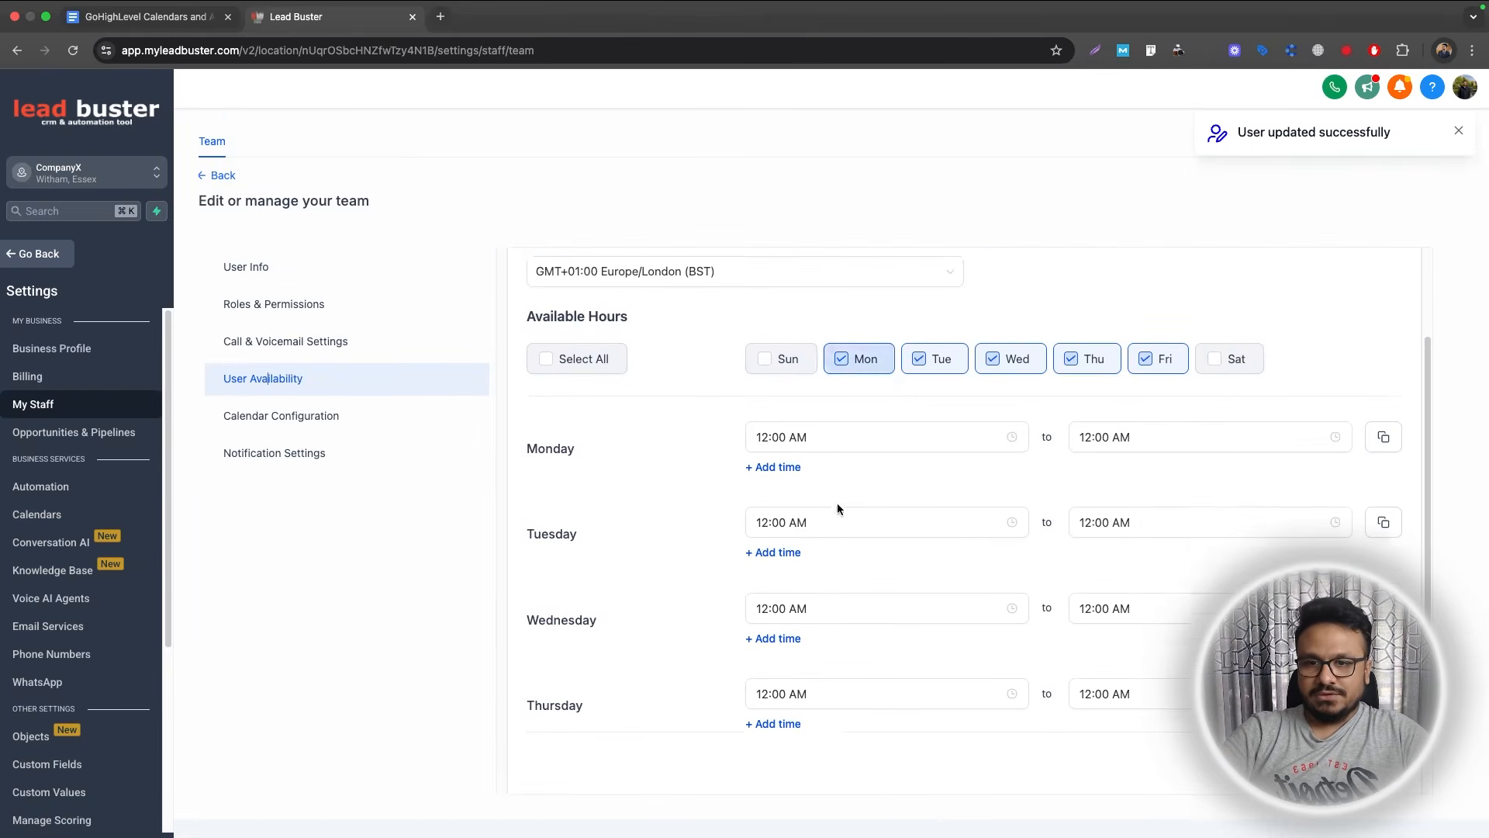
{"action": "left_click", "coordinate": [837, 426]}
{"action": "left_click", "coordinate": [849, 488]}
{"action": "left_click", "coordinate": [1147, 427]}
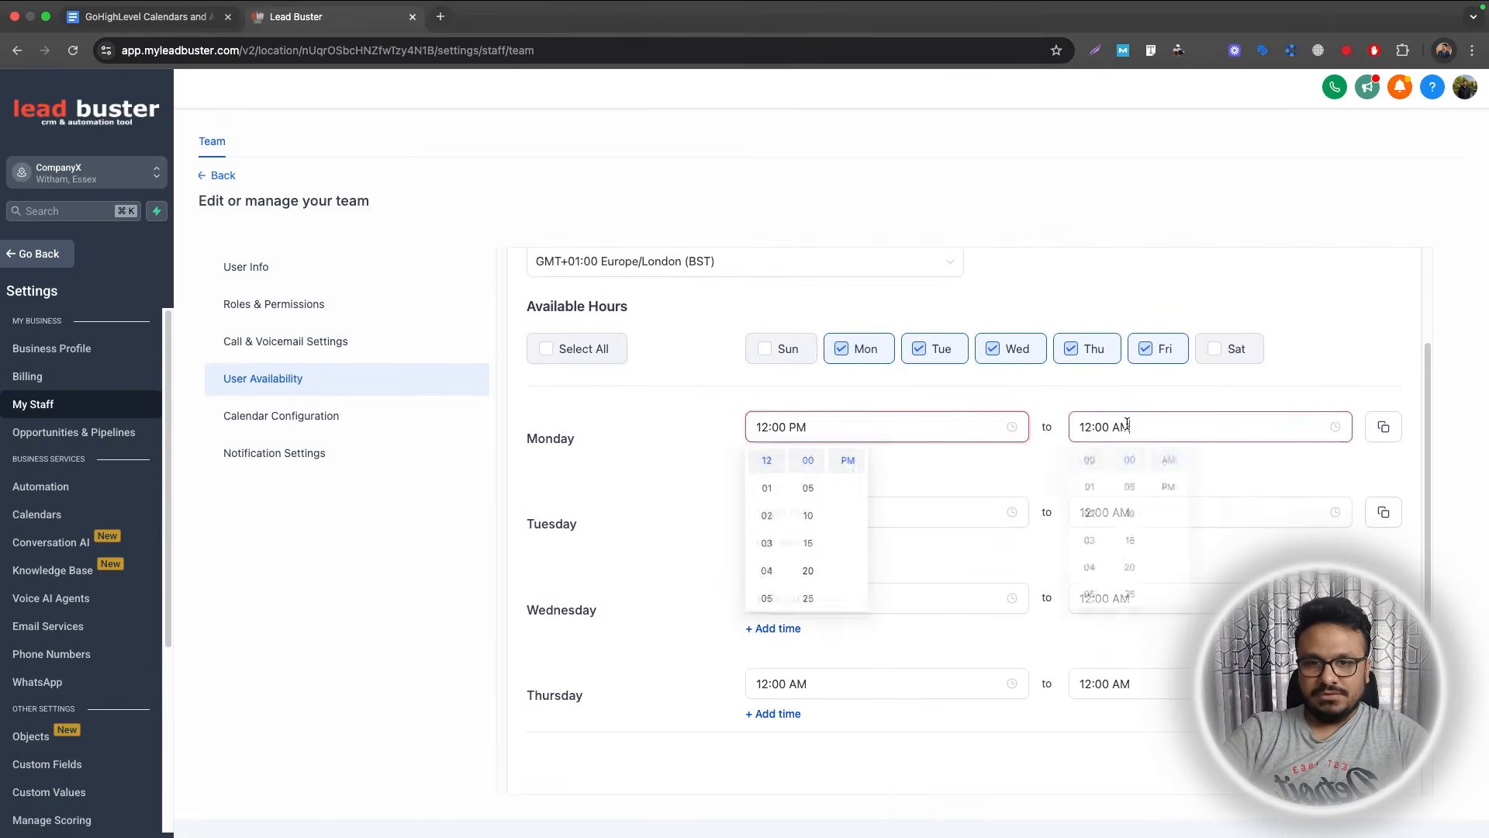
{"action": "left_click", "coordinate": [1090, 515]}
{"action": "left_click", "coordinate": [1172, 488]}
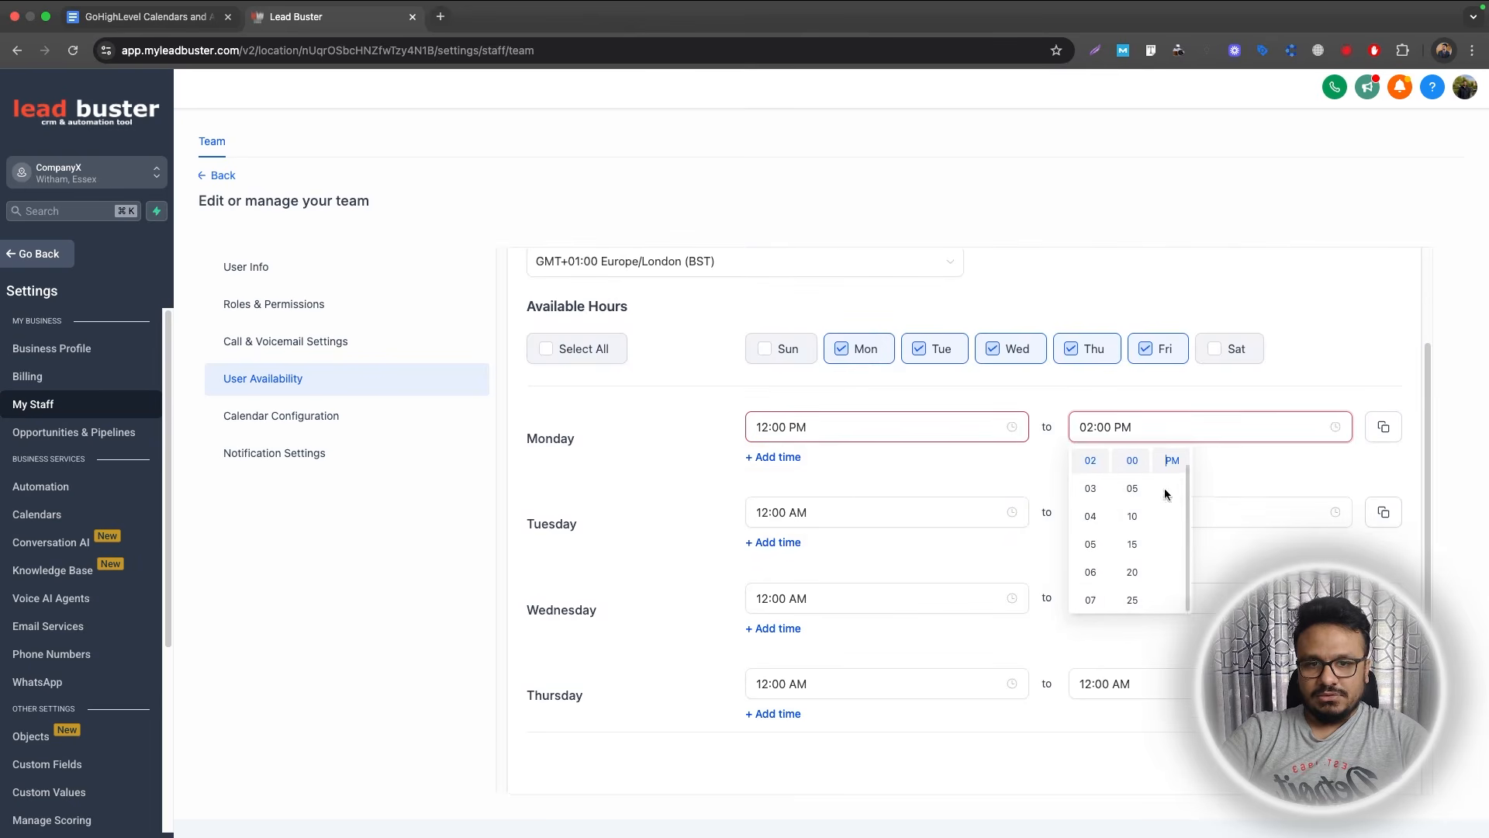
{"action": "left_click", "coordinate": [1383, 426]}
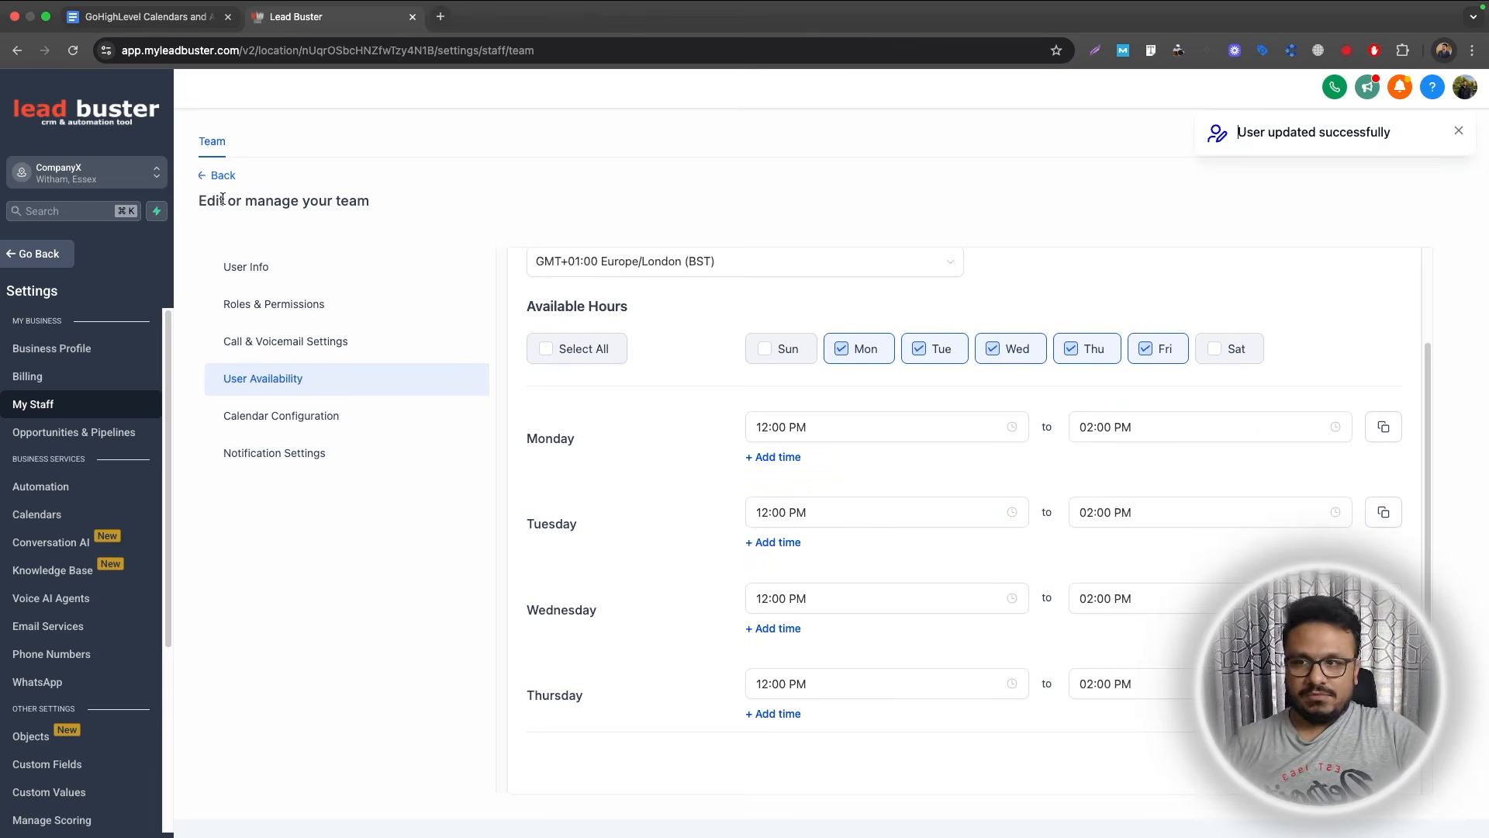
{"action": "left_click", "coordinate": [39, 515]}
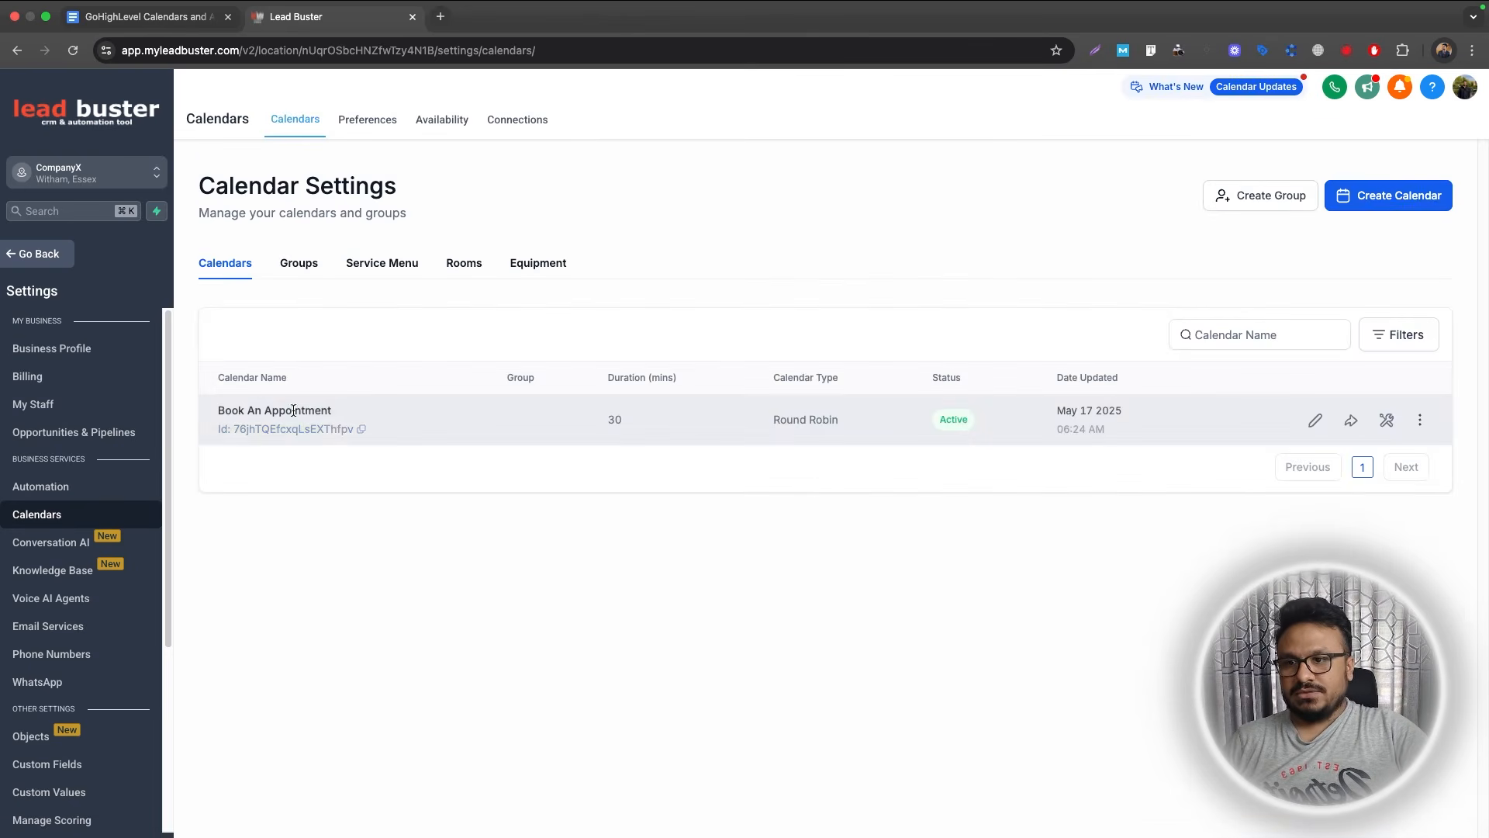
{"action": "left_click", "coordinate": [1314, 421]}
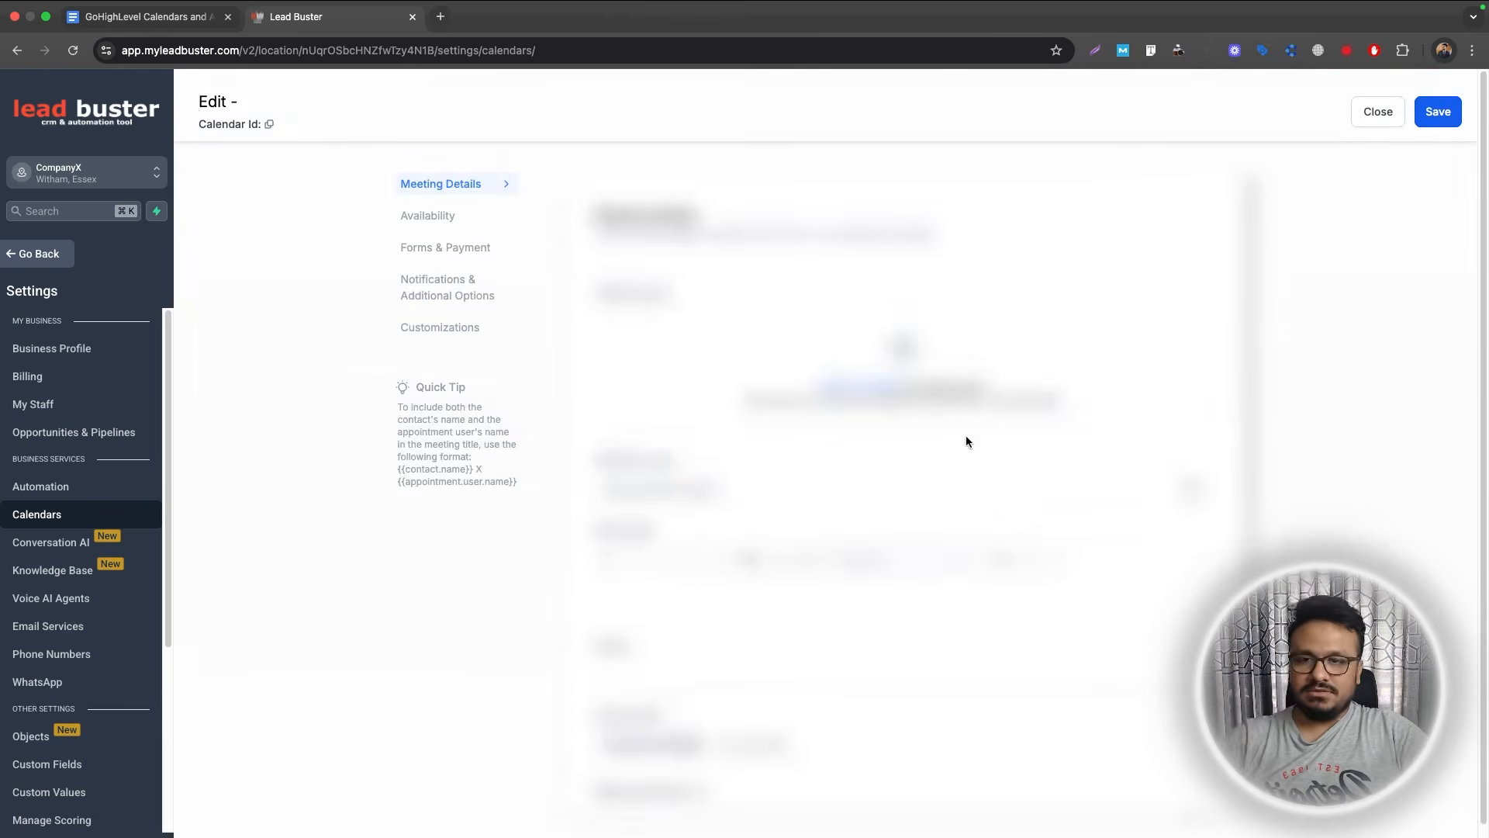
{"action": "scroll", "coordinate": [797, 473], "scroll_direction": "down", "scroll_amount": 9}
{"action": "scroll", "coordinate": [830, 402], "scroll_direction": "up", "scroll_amount": 10}
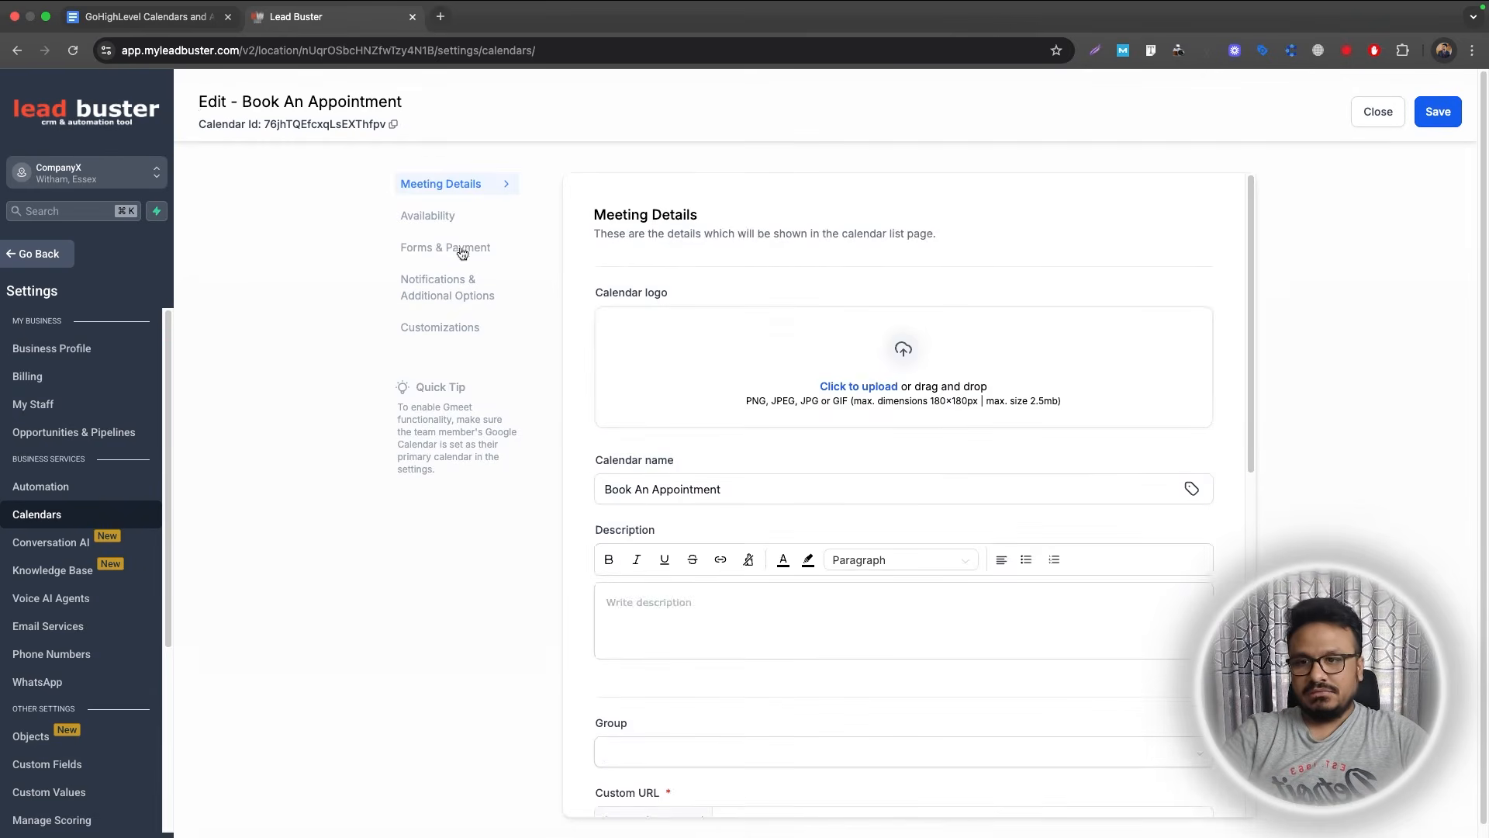
{"action": "left_click", "coordinate": [449, 220]}
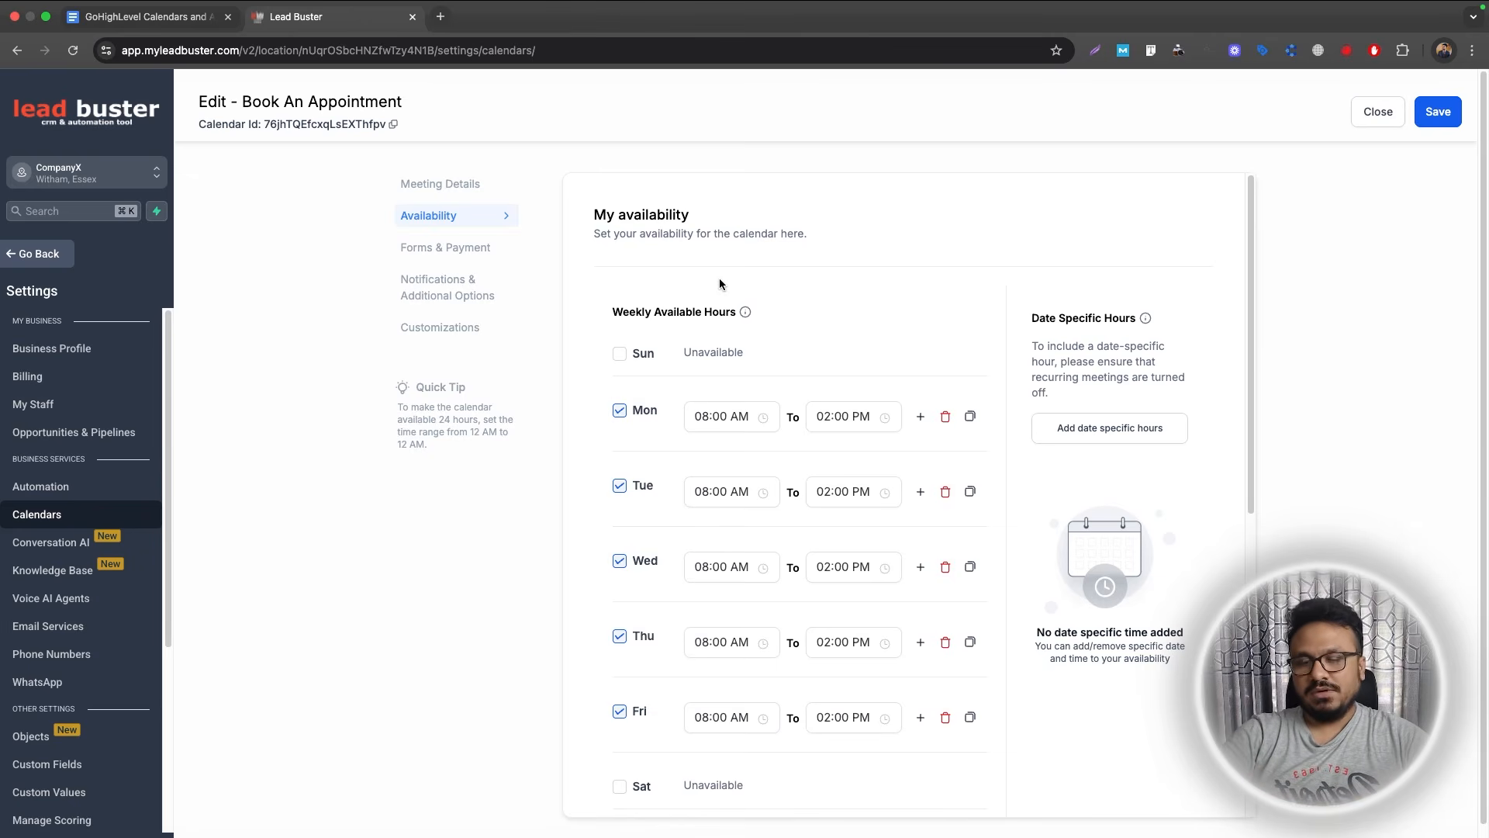
{"action": "scroll", "coordinate": [1090, 499], "scroll_direction": "down", "scroll_amount": 7}
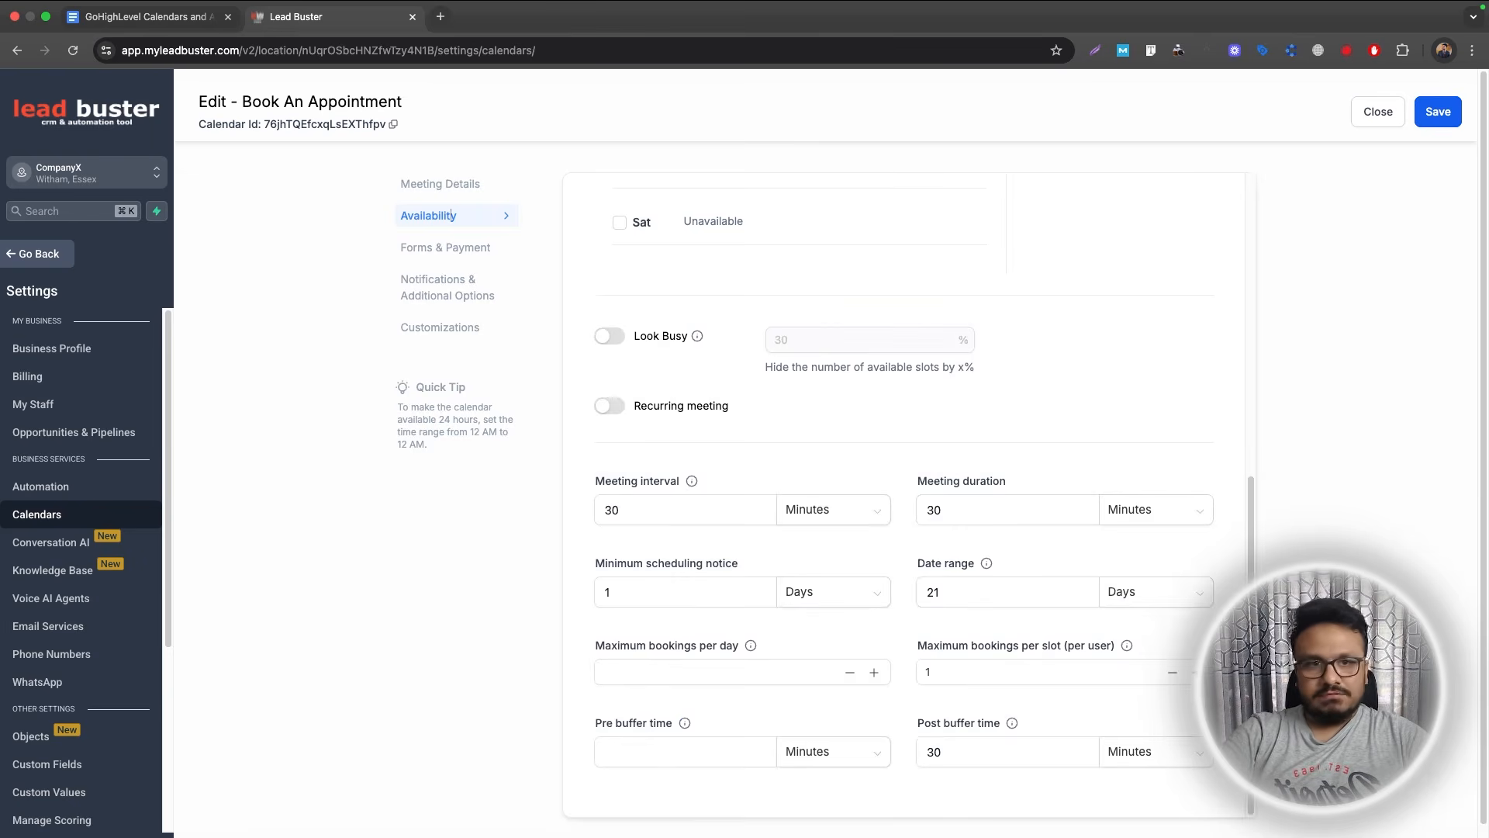
{"action": "scroll", "coordinate": [703, 480], "scroll_direction": "up", "scroll_amount": 7}
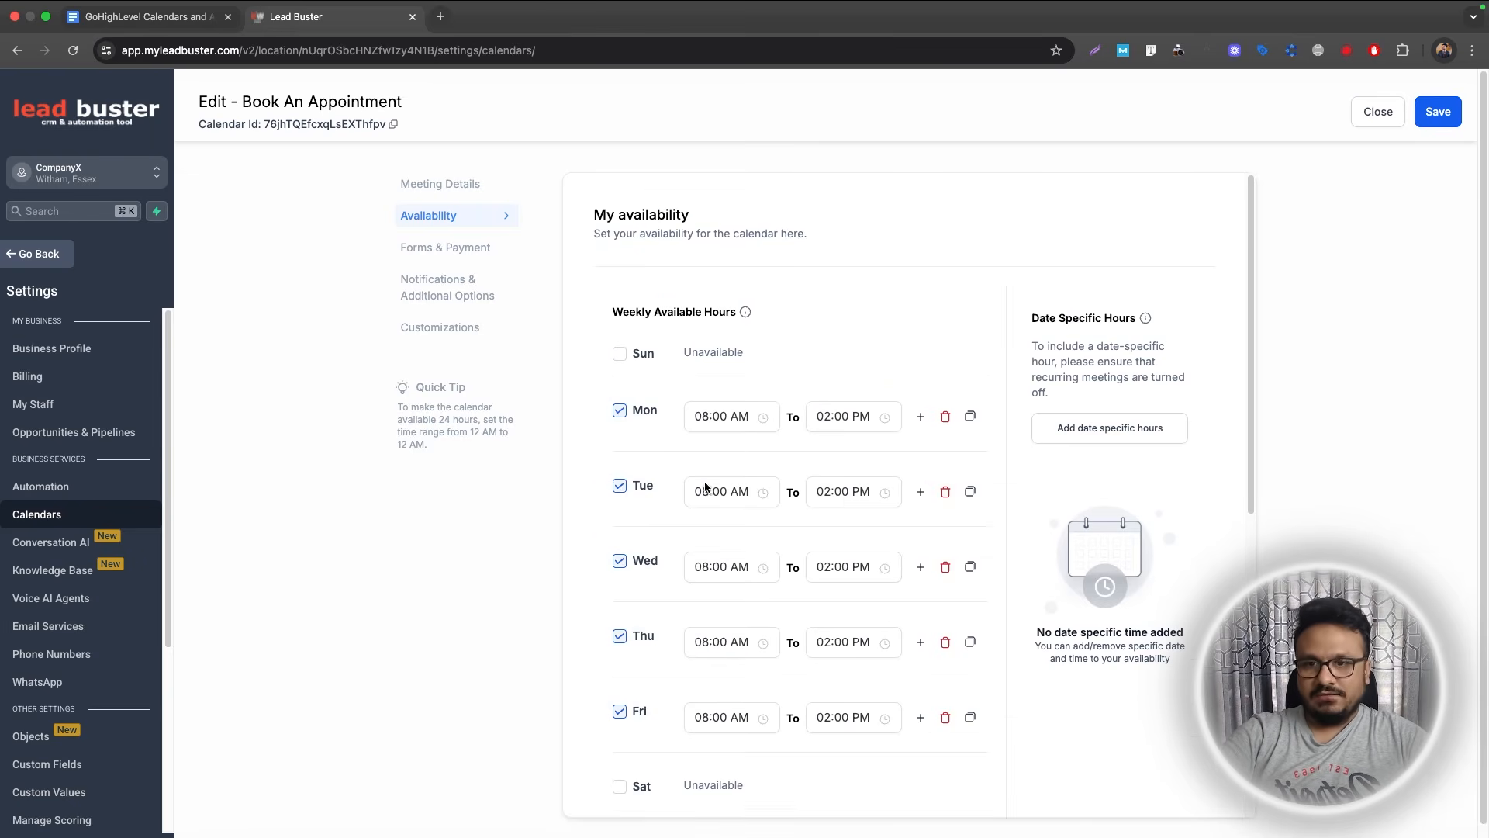
{"action": "left_click", "coordinate": [1358, 123]}
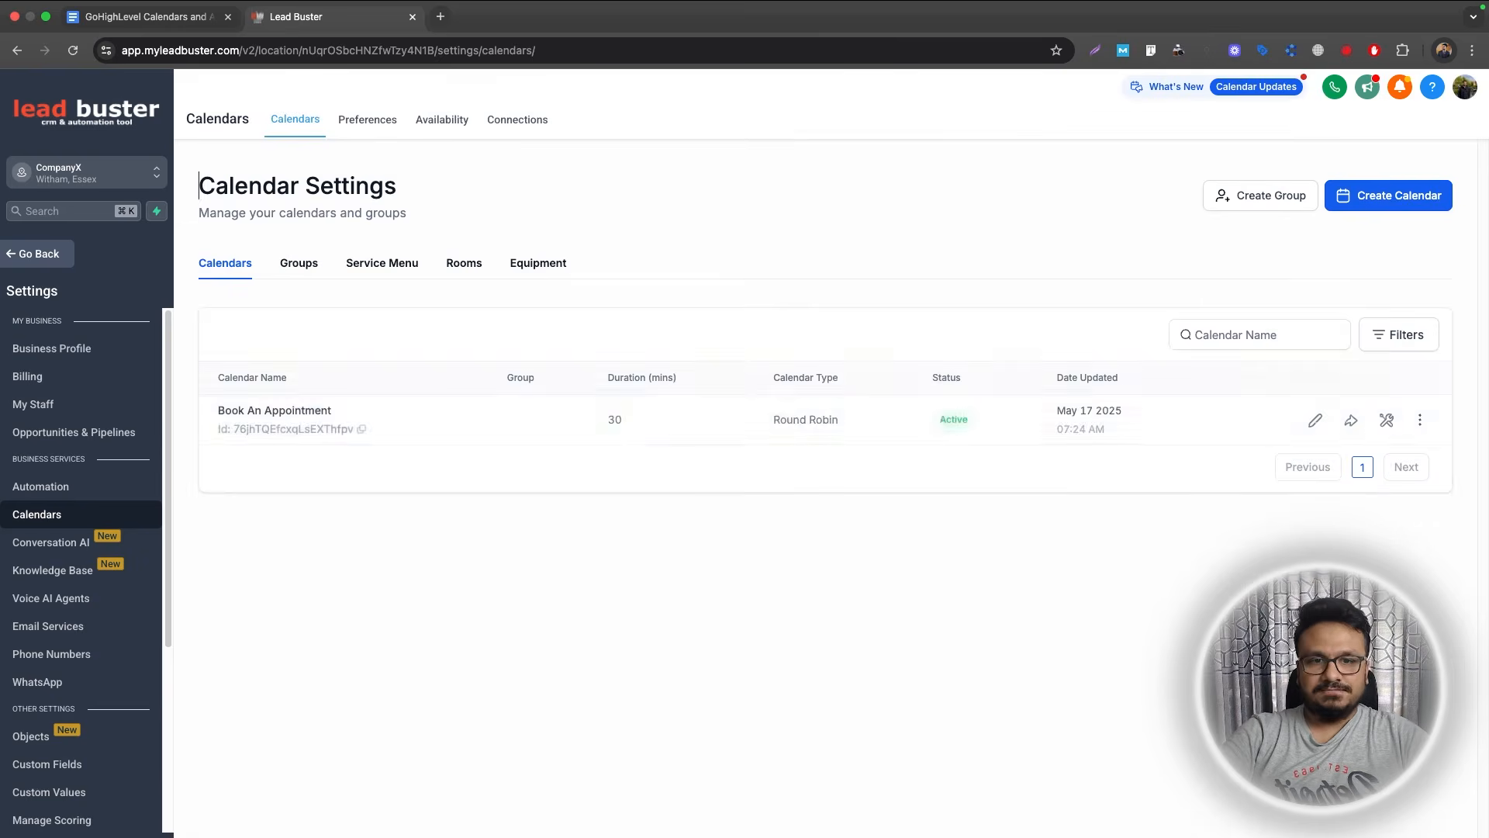
Copy Book An Appointment's scheduling link and open it in a new browser tab.
{"action": "left_click", "coordinate": [1352, 421]}
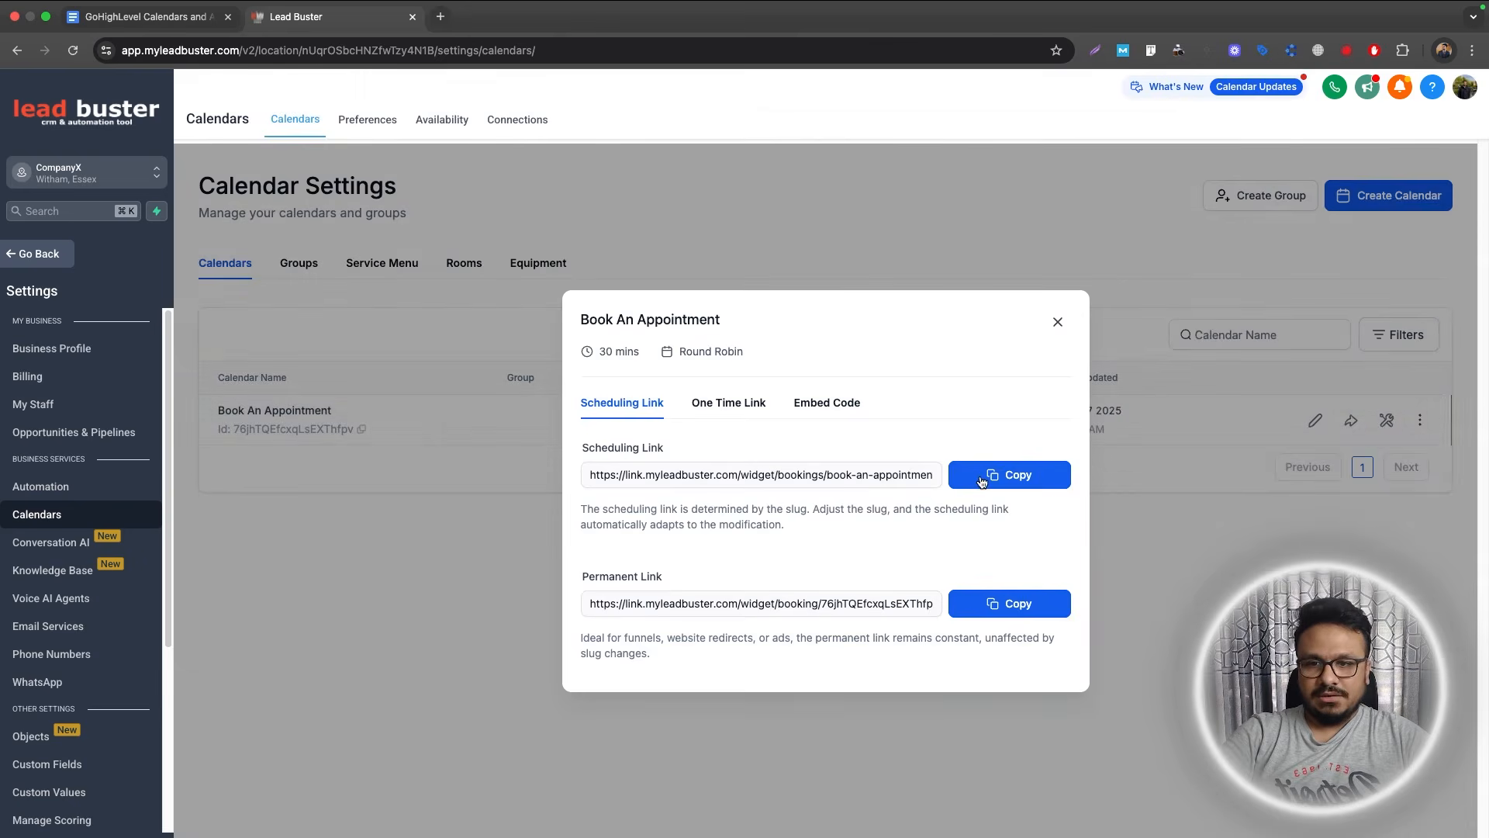
{"action": "left_click", "coordinate": [945, 484]}
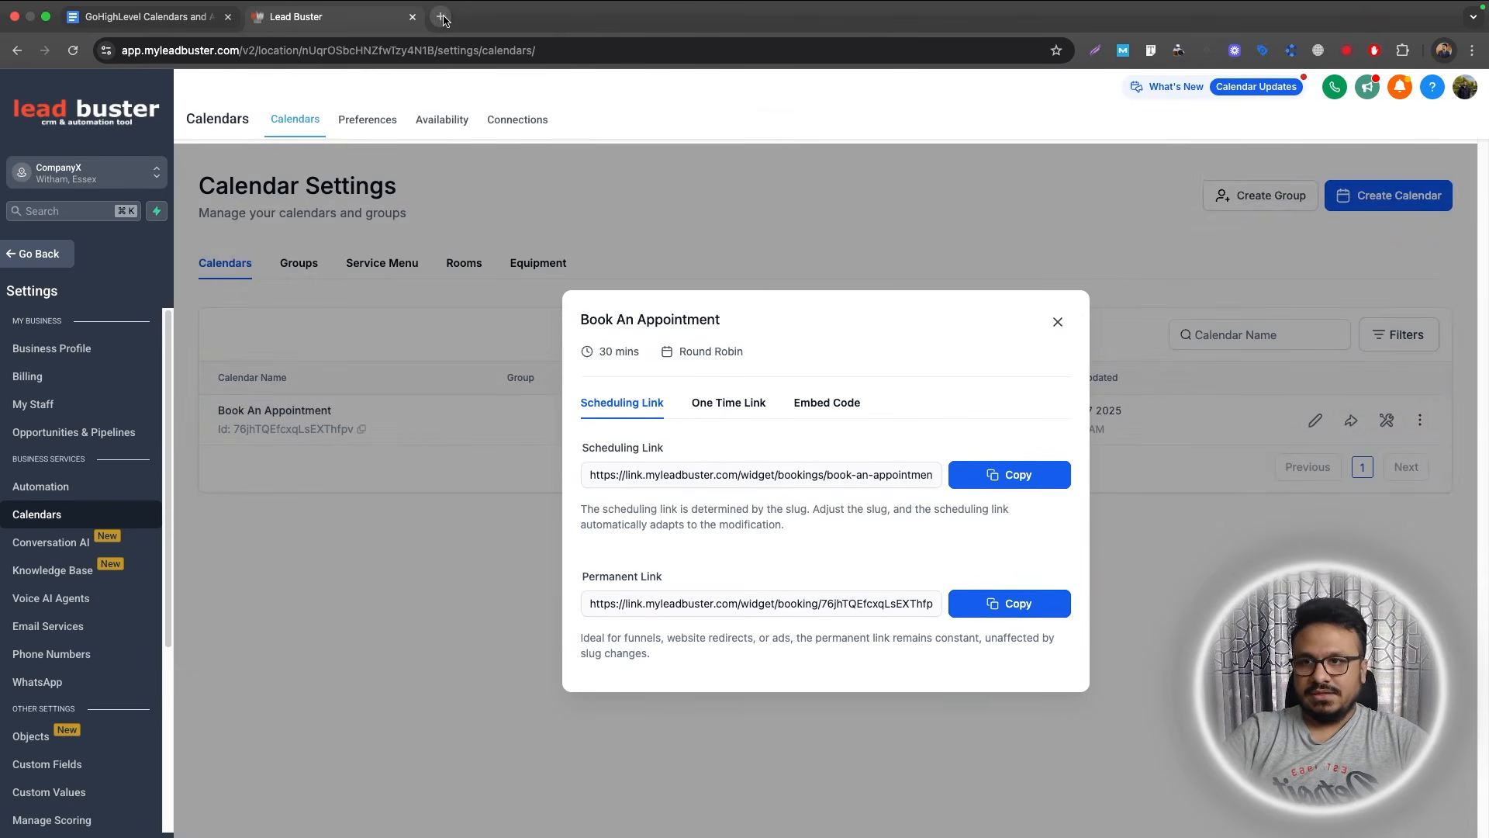
{"action": "left_click", "coordinate": [440, 17]}
{"action": "key", "text": "super+v"}
{"action": "key", "text": "Return"}
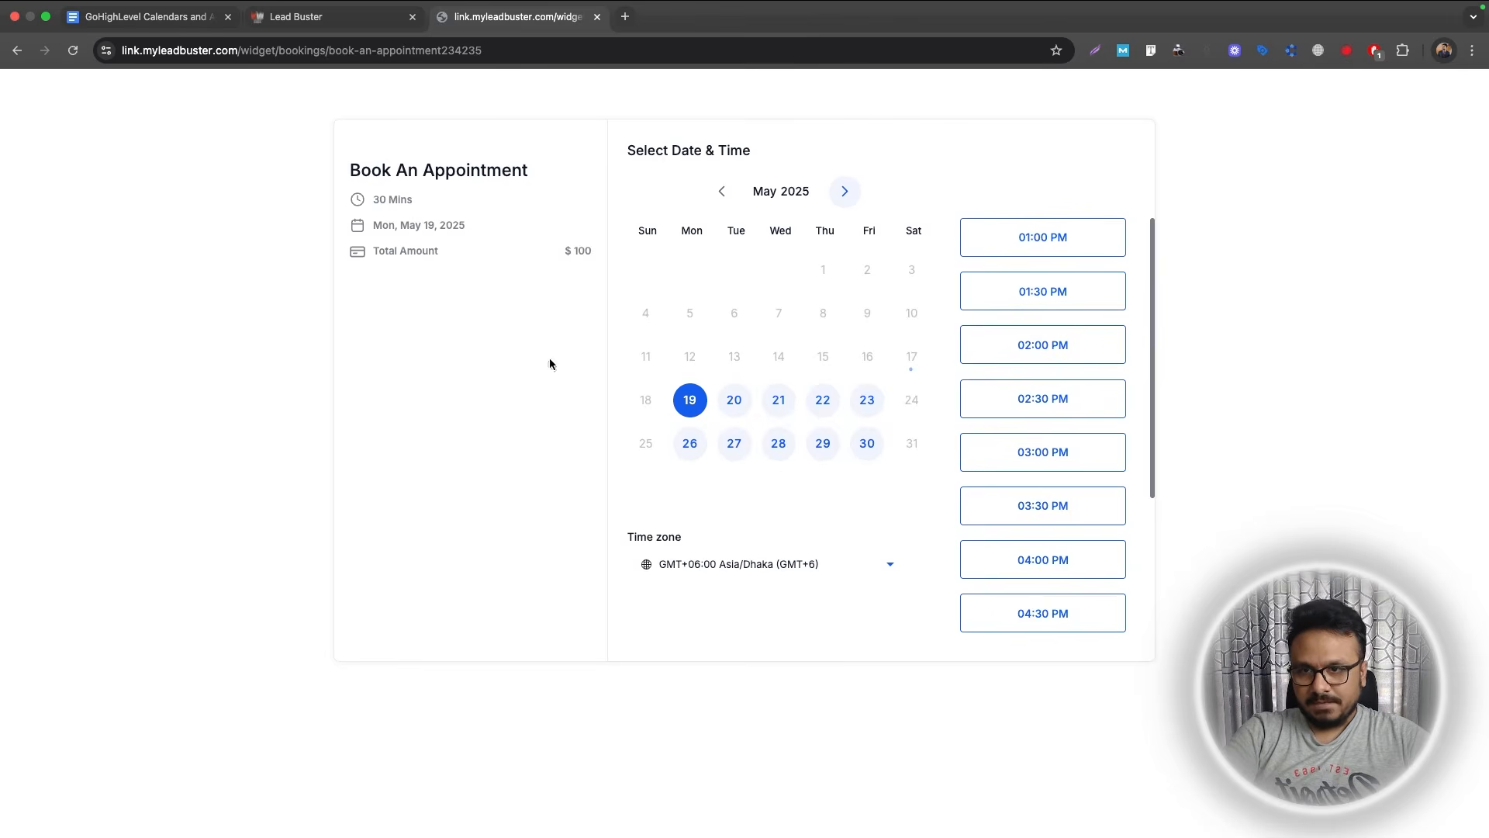
Pick the 01:00 PM slot on May 19 and check the $100 booking form.
{"action": "left_click", "coordinate": [1059, 238]}
{"action": "left_click", "coordinate": [1060, 253]}
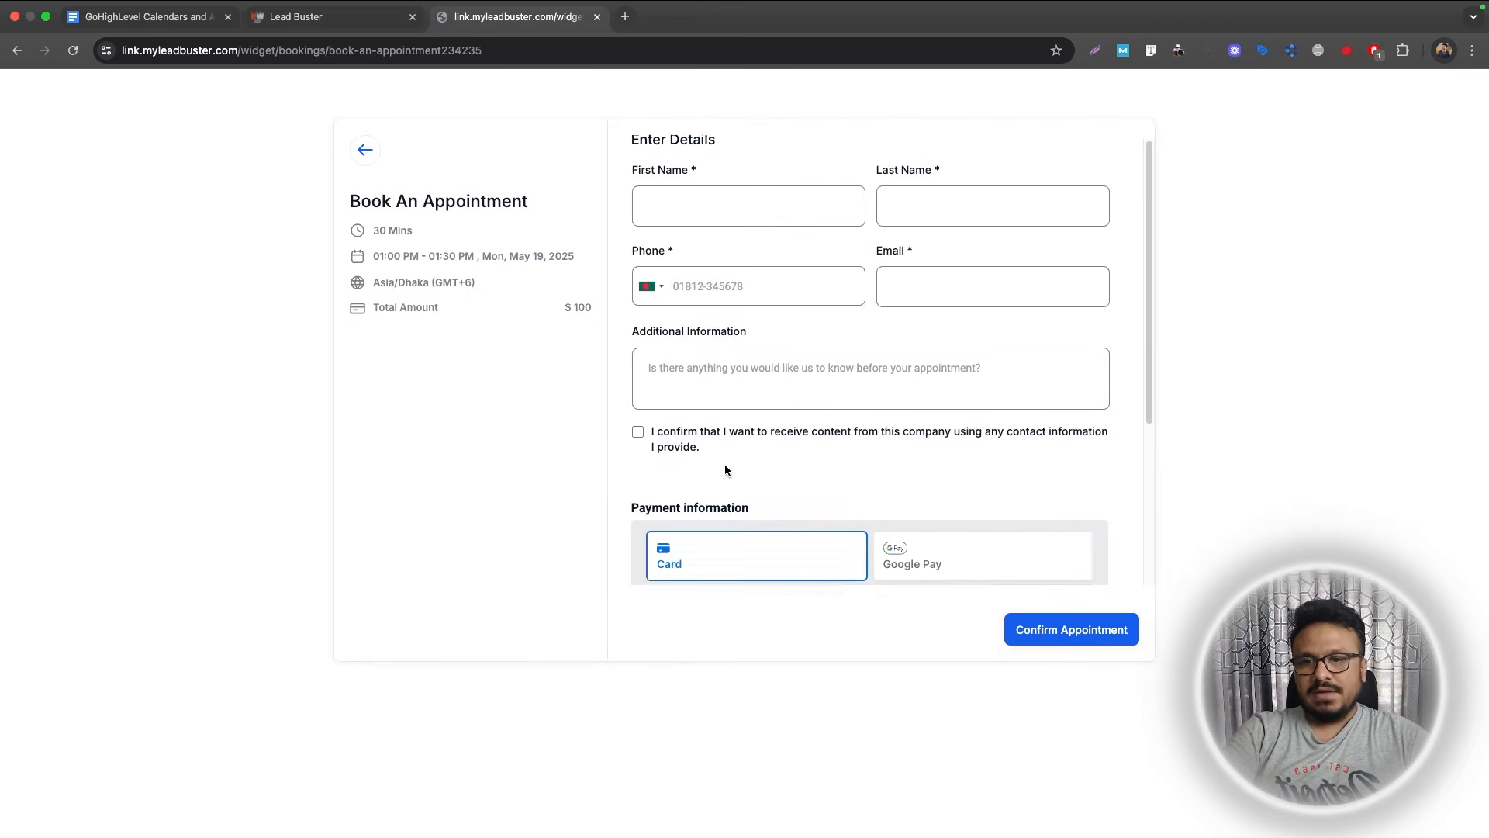
{"action": "scroll", "coordinate": [719, 497], "scroll_direction": "down", "scroll_amount": 4}
{"action": "left_click", "coordinate": [312, 17]}
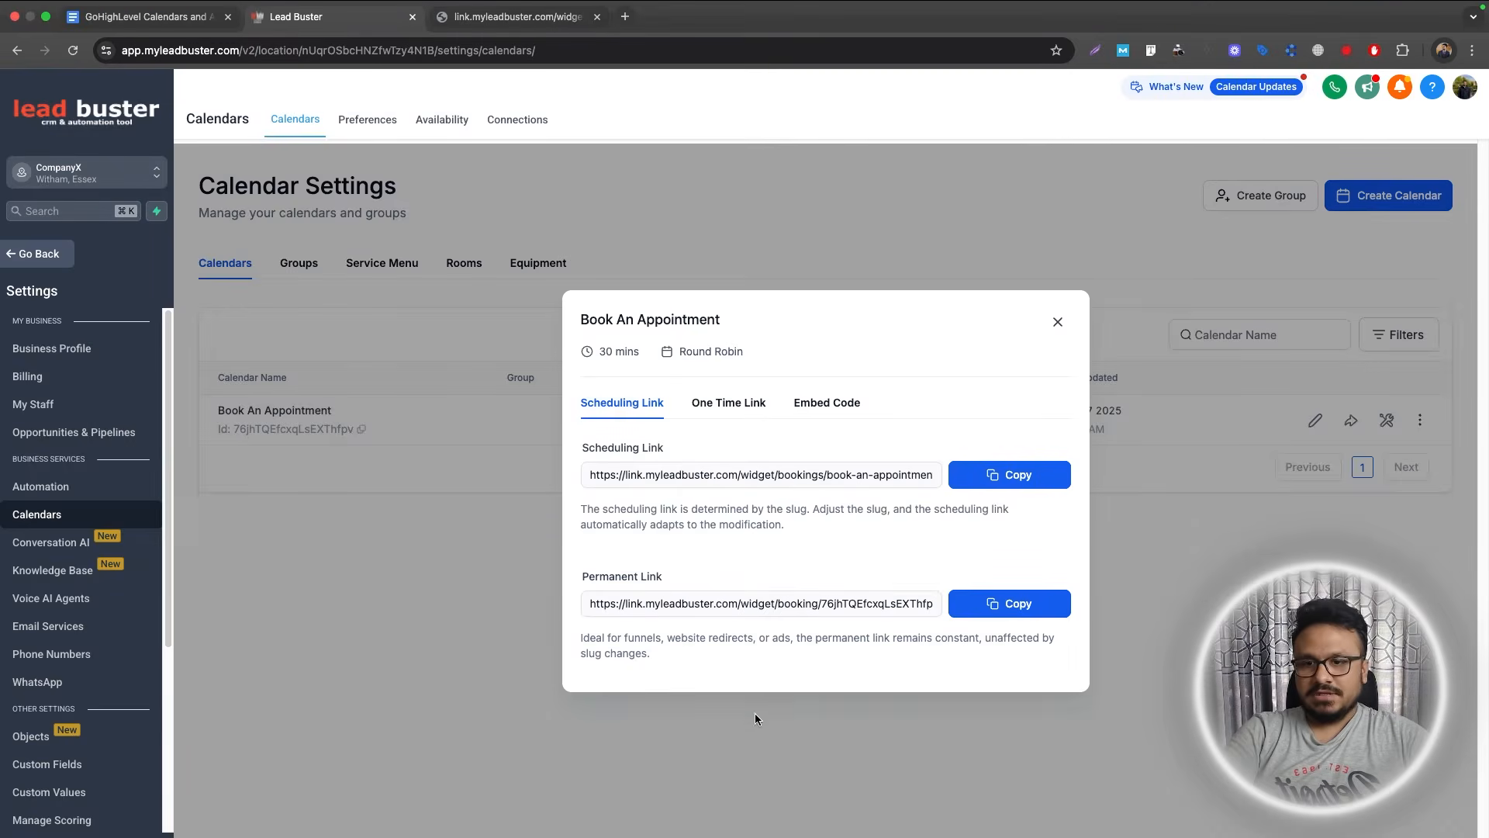
Turn off Accept payments for Book An Appointment and save.
{"action": "left_click", "coordinate": [1057, 321]}
{"action": "left_click", "coordinate": [1315, 419]}
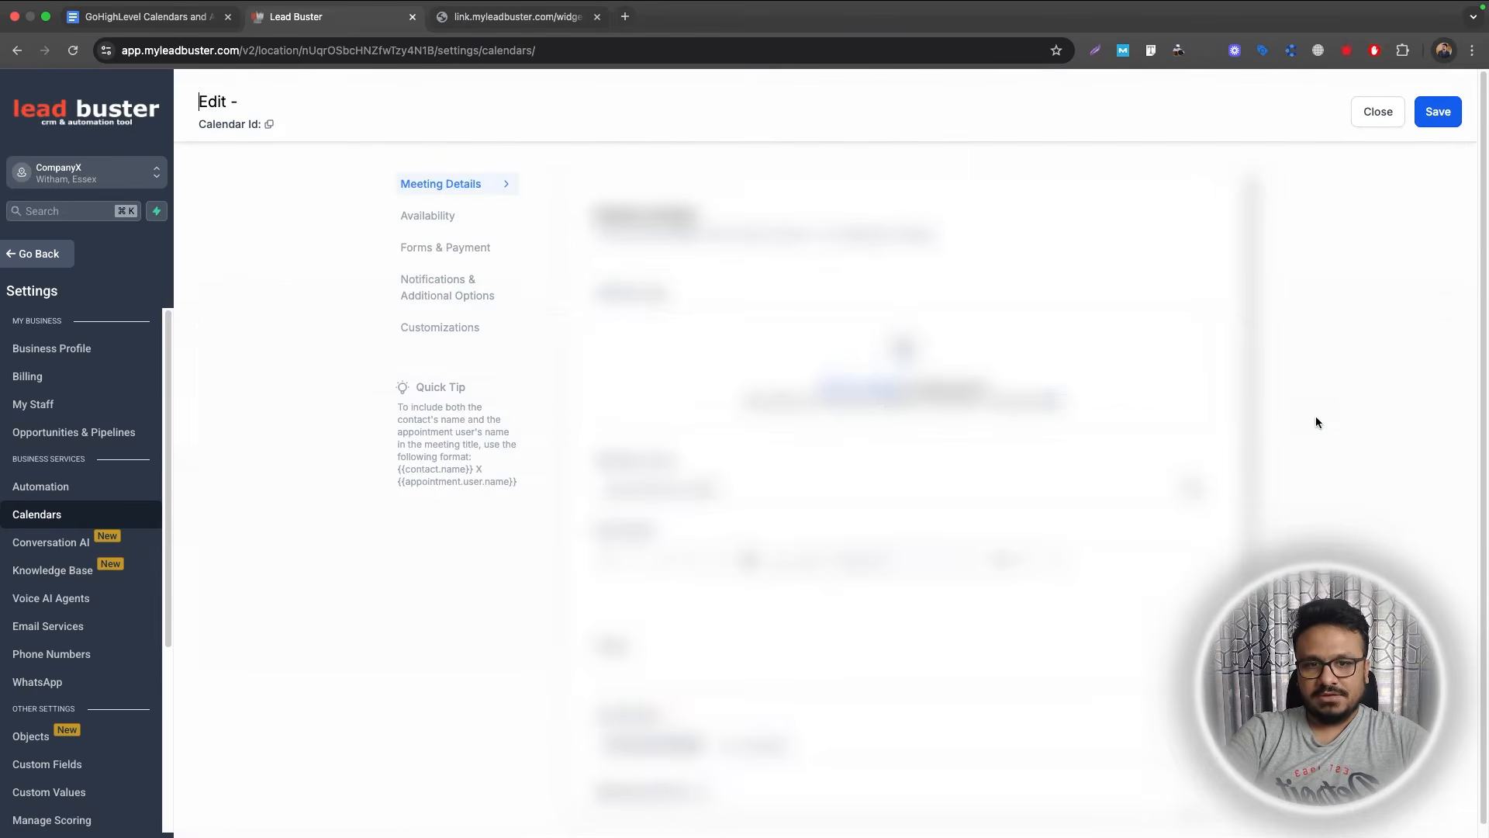
{"action": "left_click", "coordinate": [434, 248]}
{"action": "scroll", "coordinate": [794, 572], "scroll_direction": "down", "scroll_amount": 9}
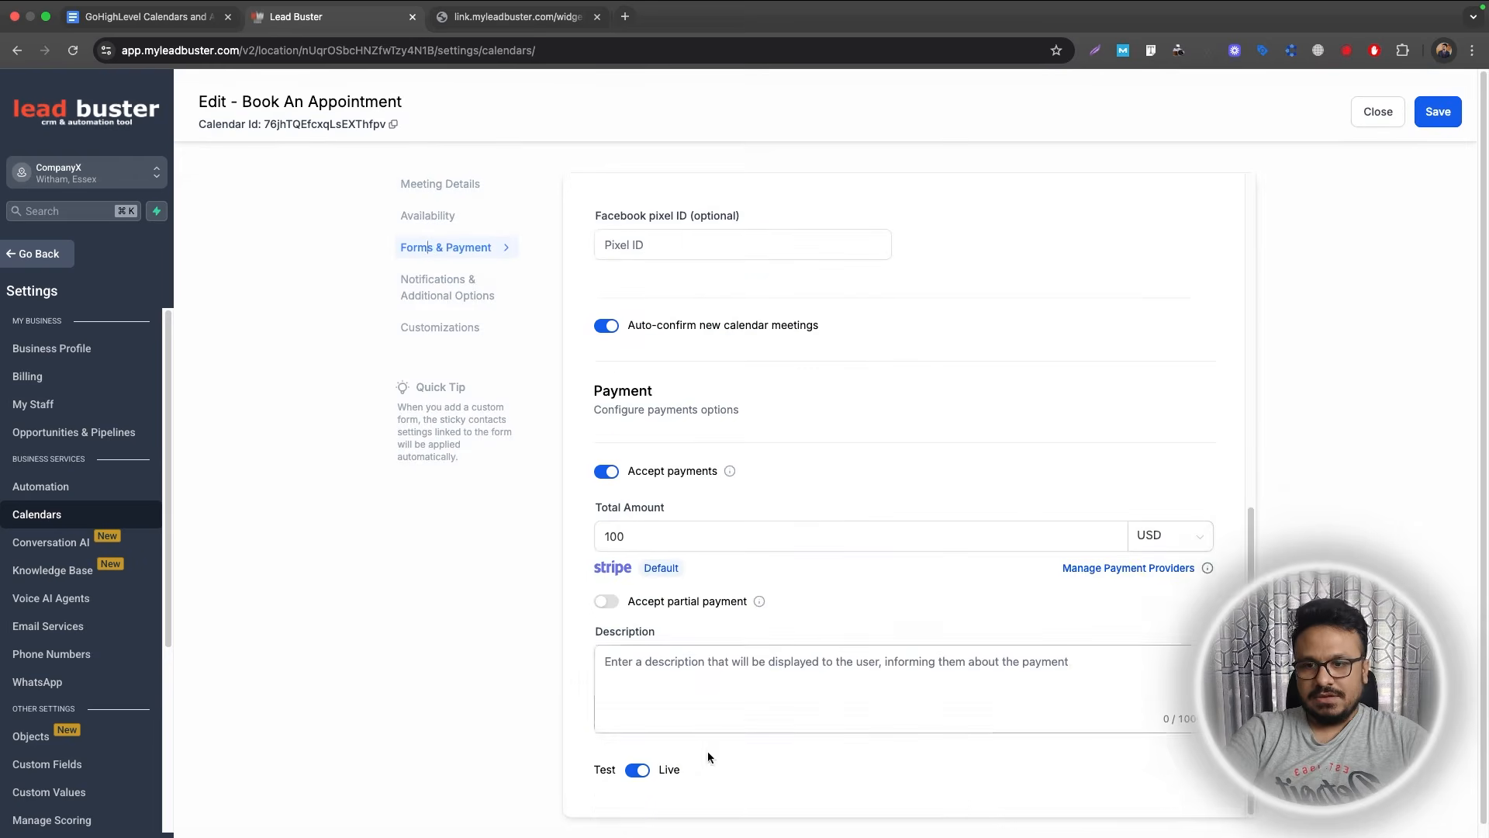
{"action": "left_click", "coordinate": [606, 470]}
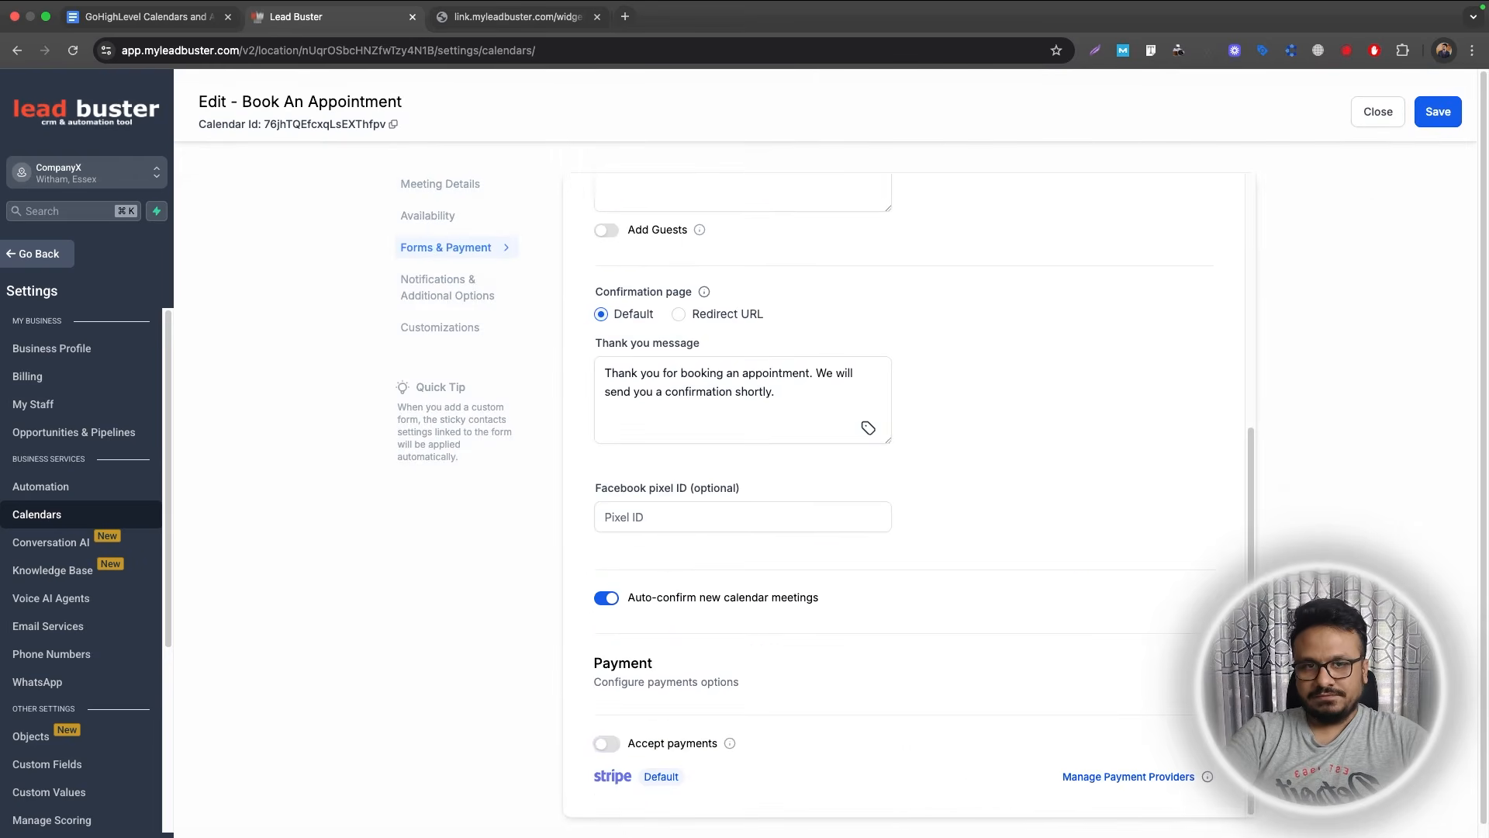
{"action": "left_click", "coordinate": [1450, 112]}
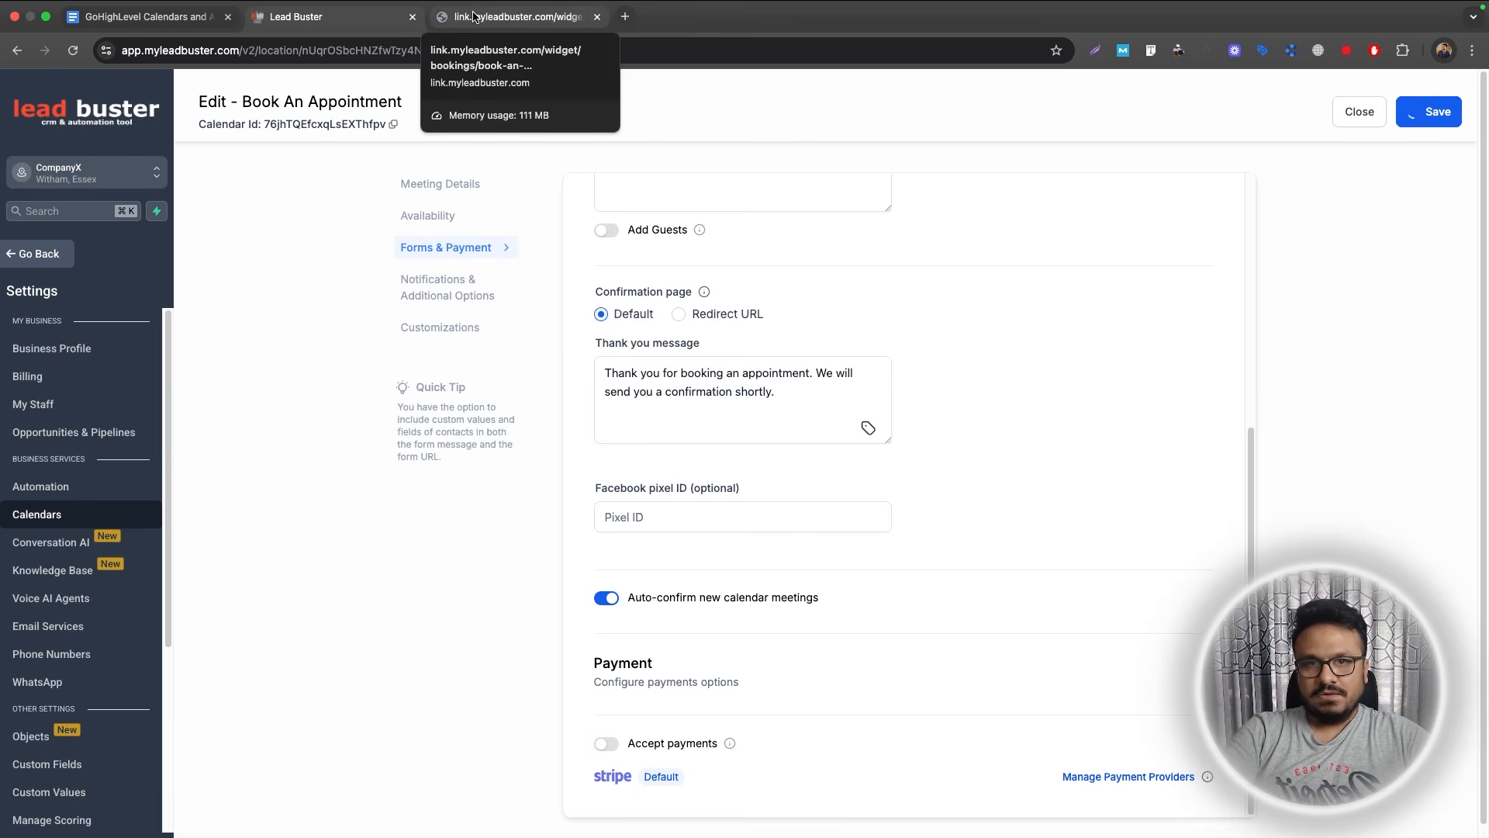
Reload the booking page and confirm the 01:00 PM slot form asks only for contact details.
{"action": "left_click", "coordinate": [473, 15]}
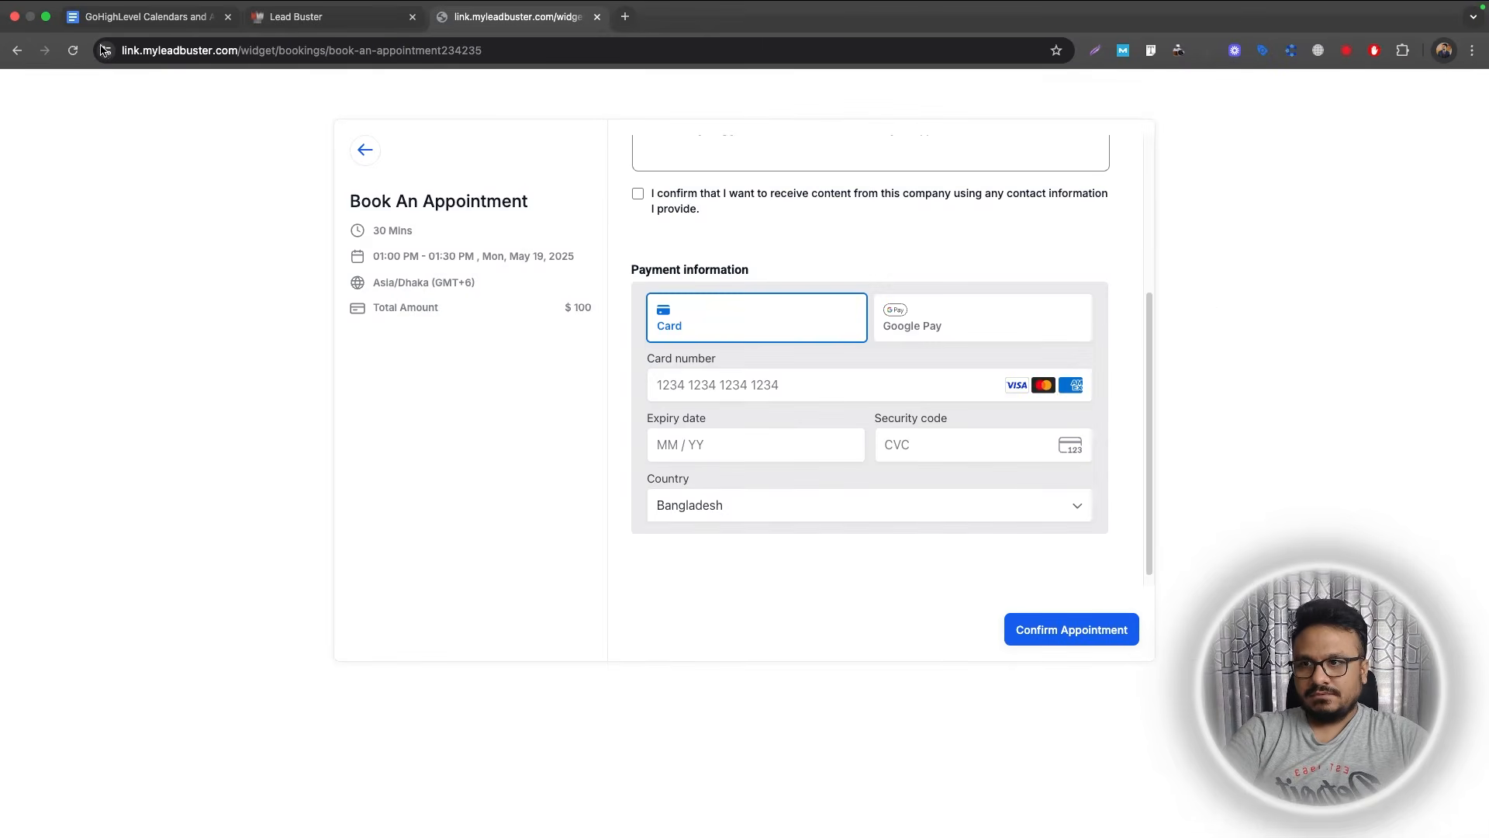
{"action": "key", "text": "super+r"}
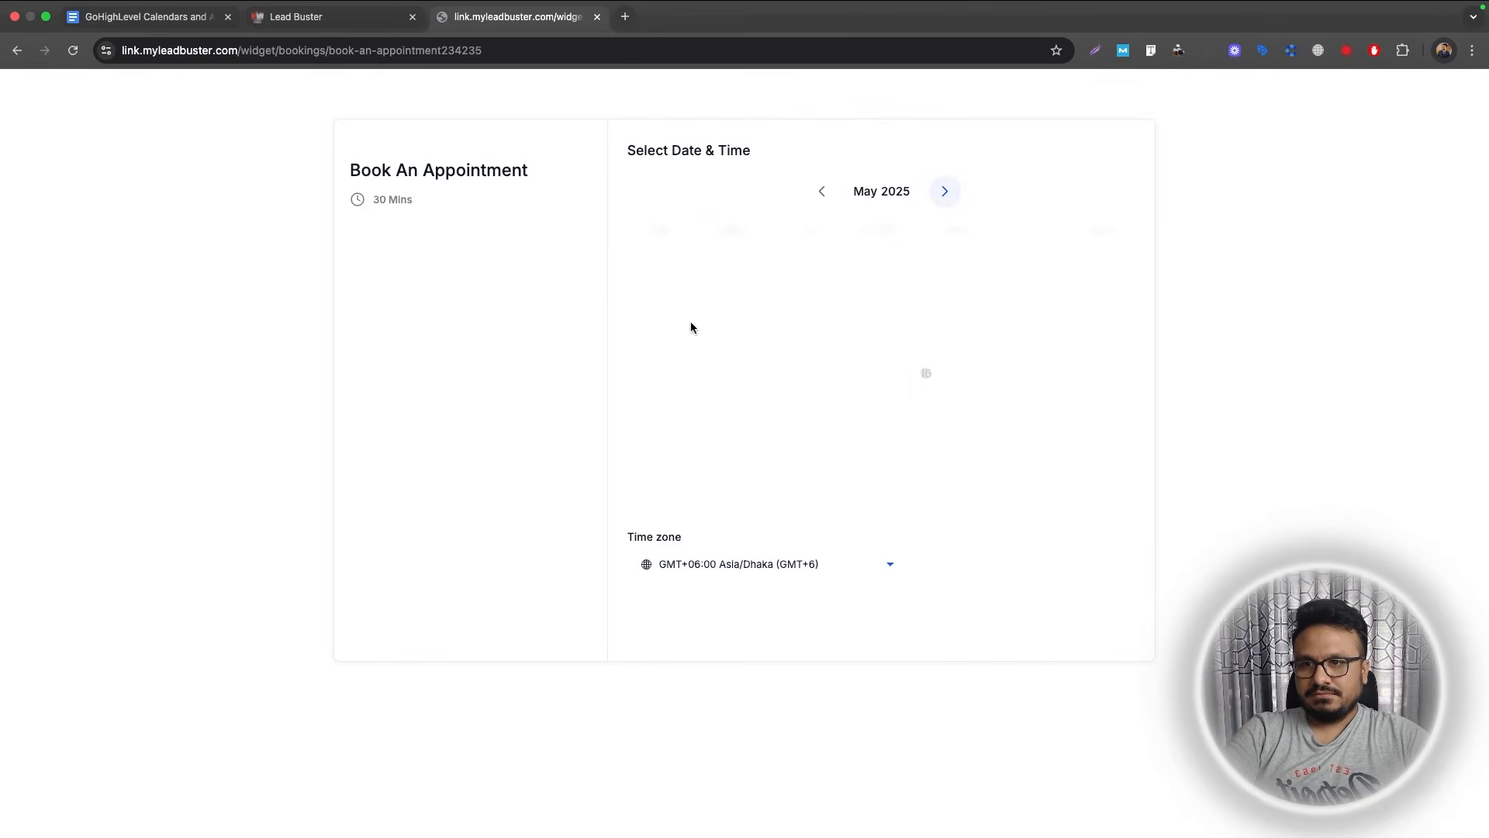
{"action": "left_click", "coordinate": [1048, 245]}
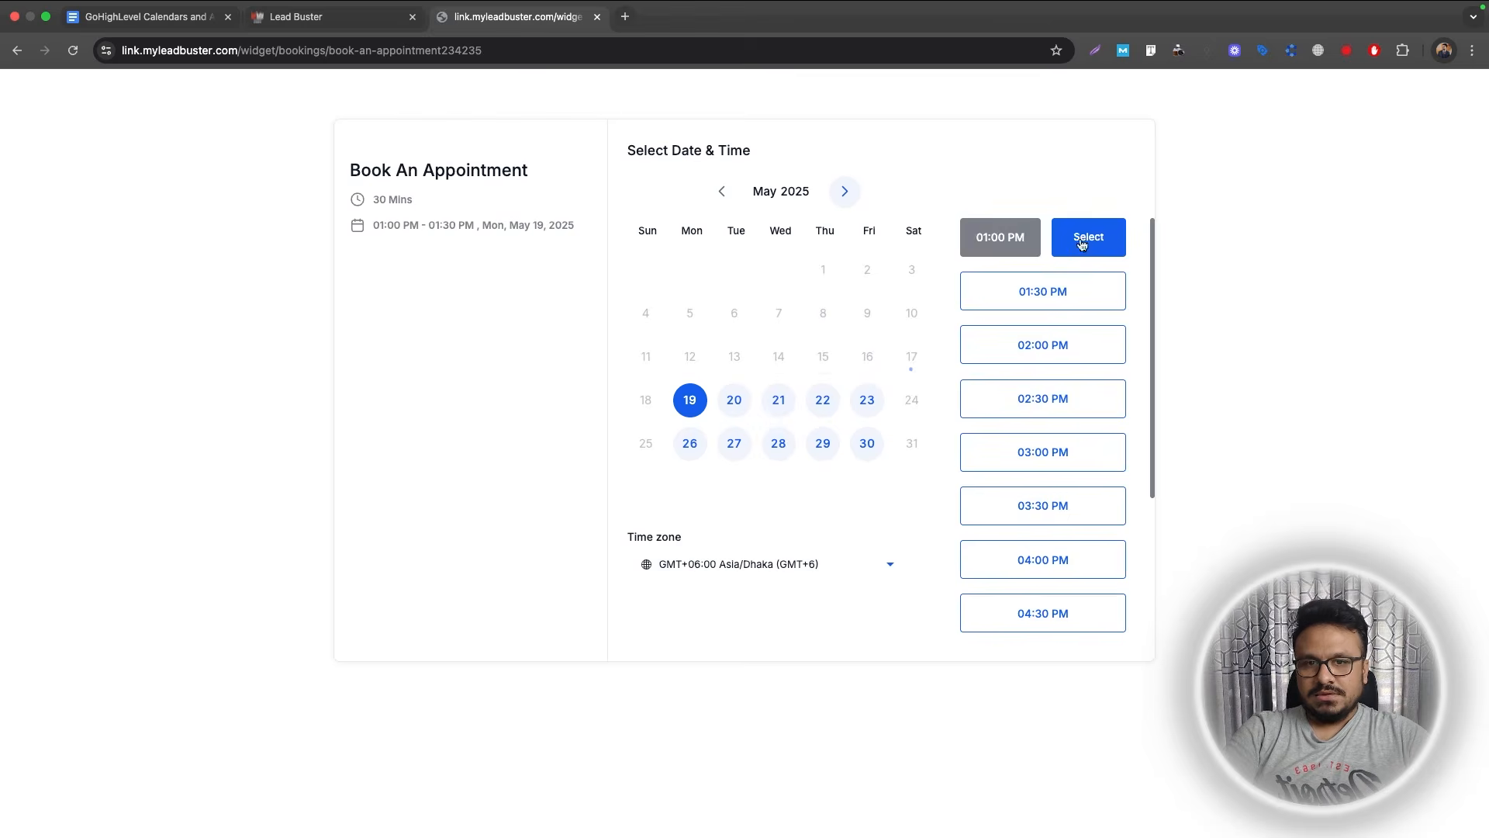
{"action": "left_click", "coordinate": [1084, 242]}
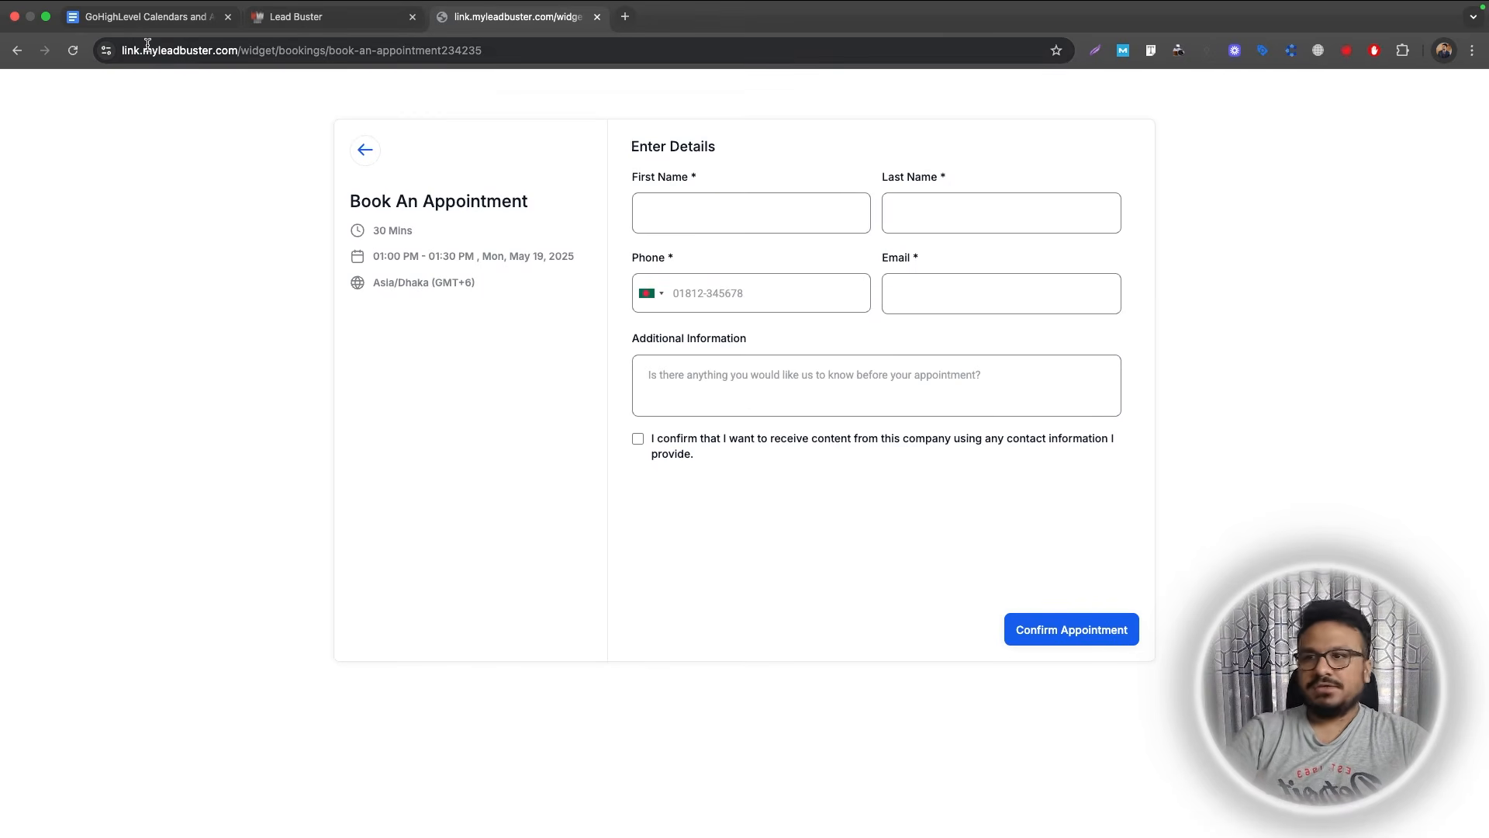
{"action": "left_click", "coordinate": [298, 17]}
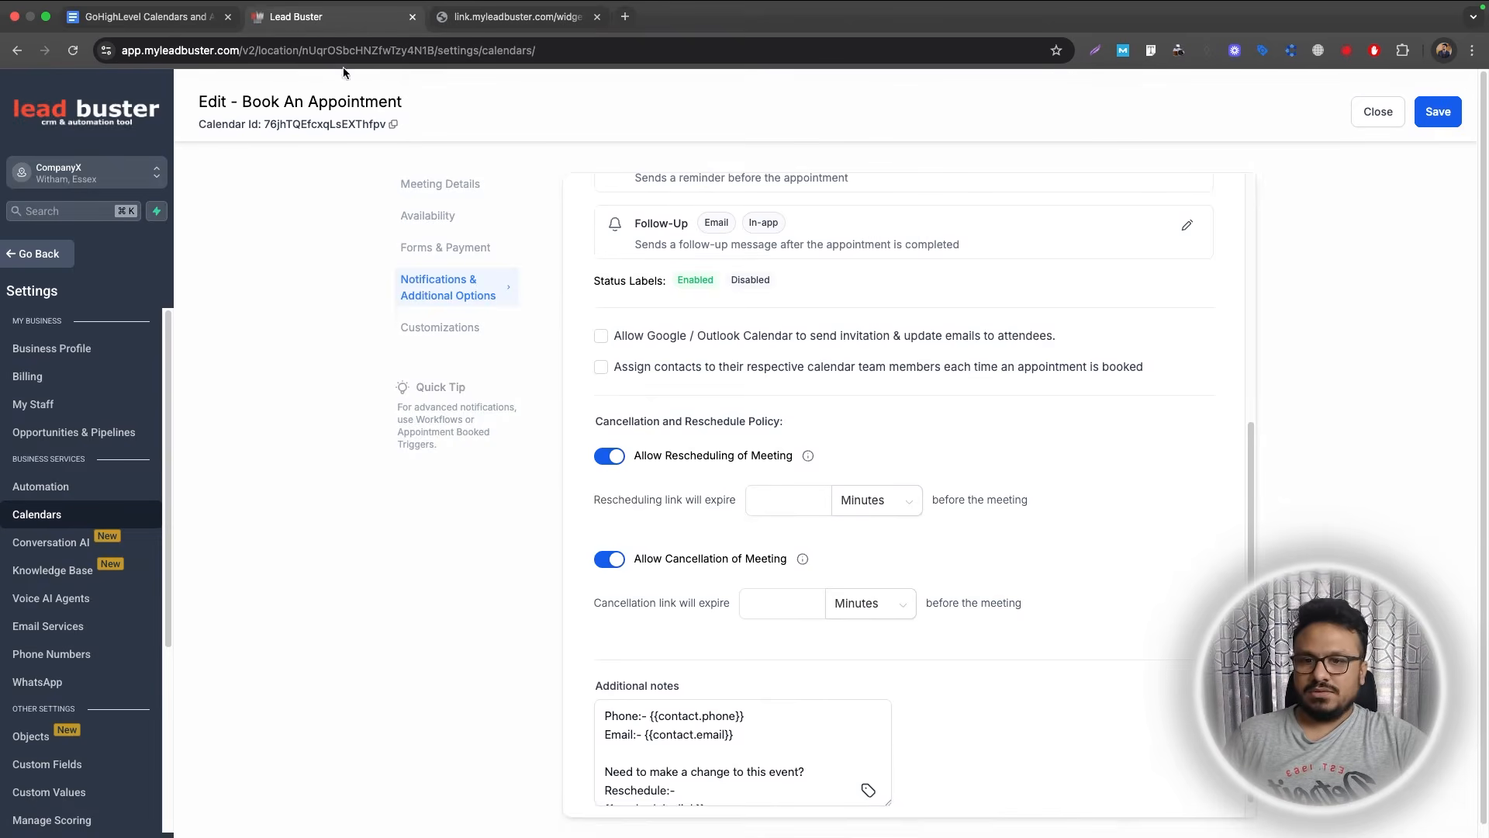
Close the calendar editor and copy the Book An Appointment embed code from its sharing options.
{"action": "left_click", "coordinate": [1370, 124]}
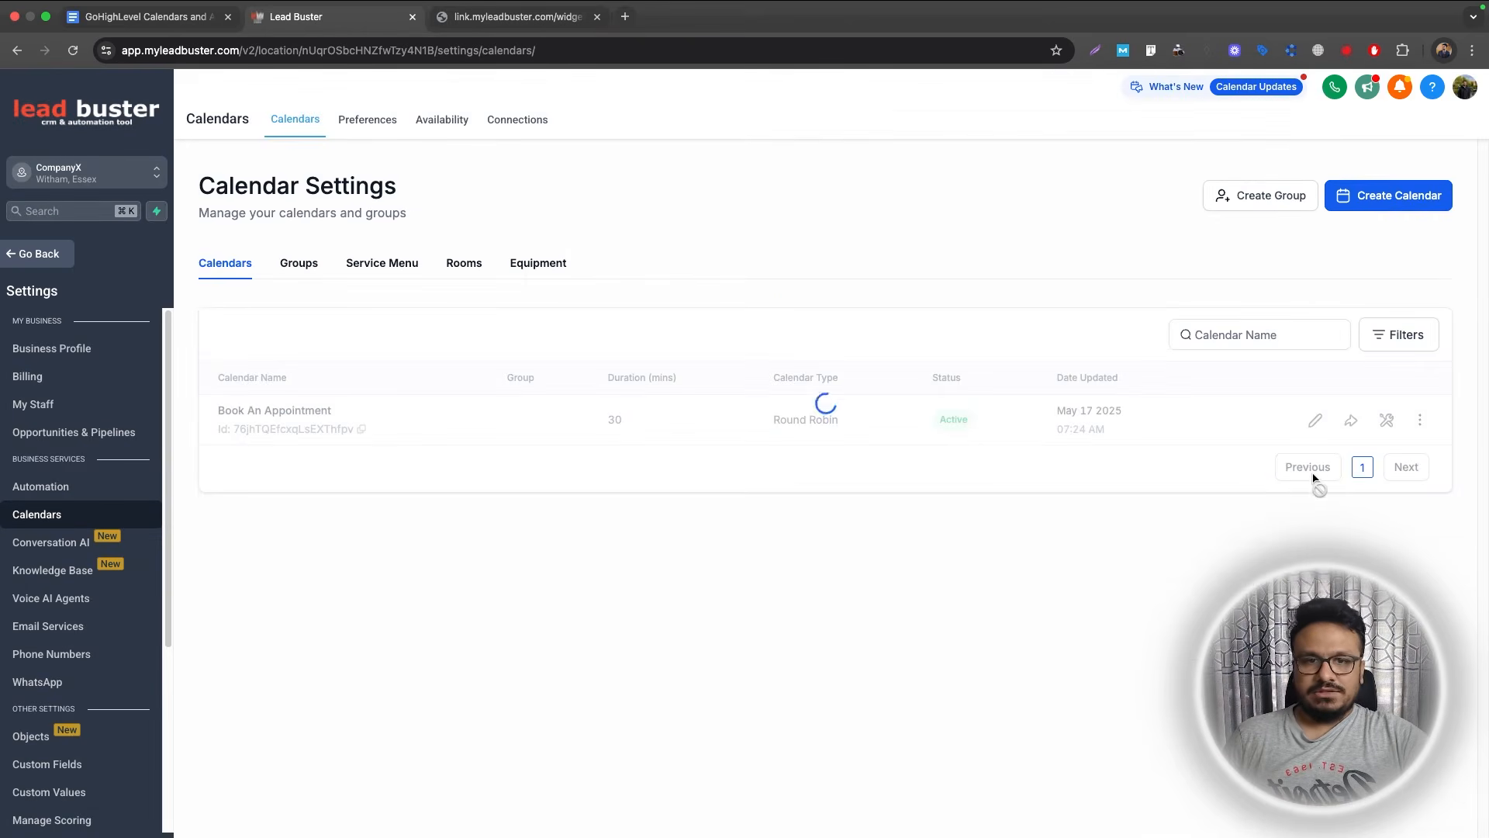
{"action": "left_click", "coordinate": [1351, 419]}
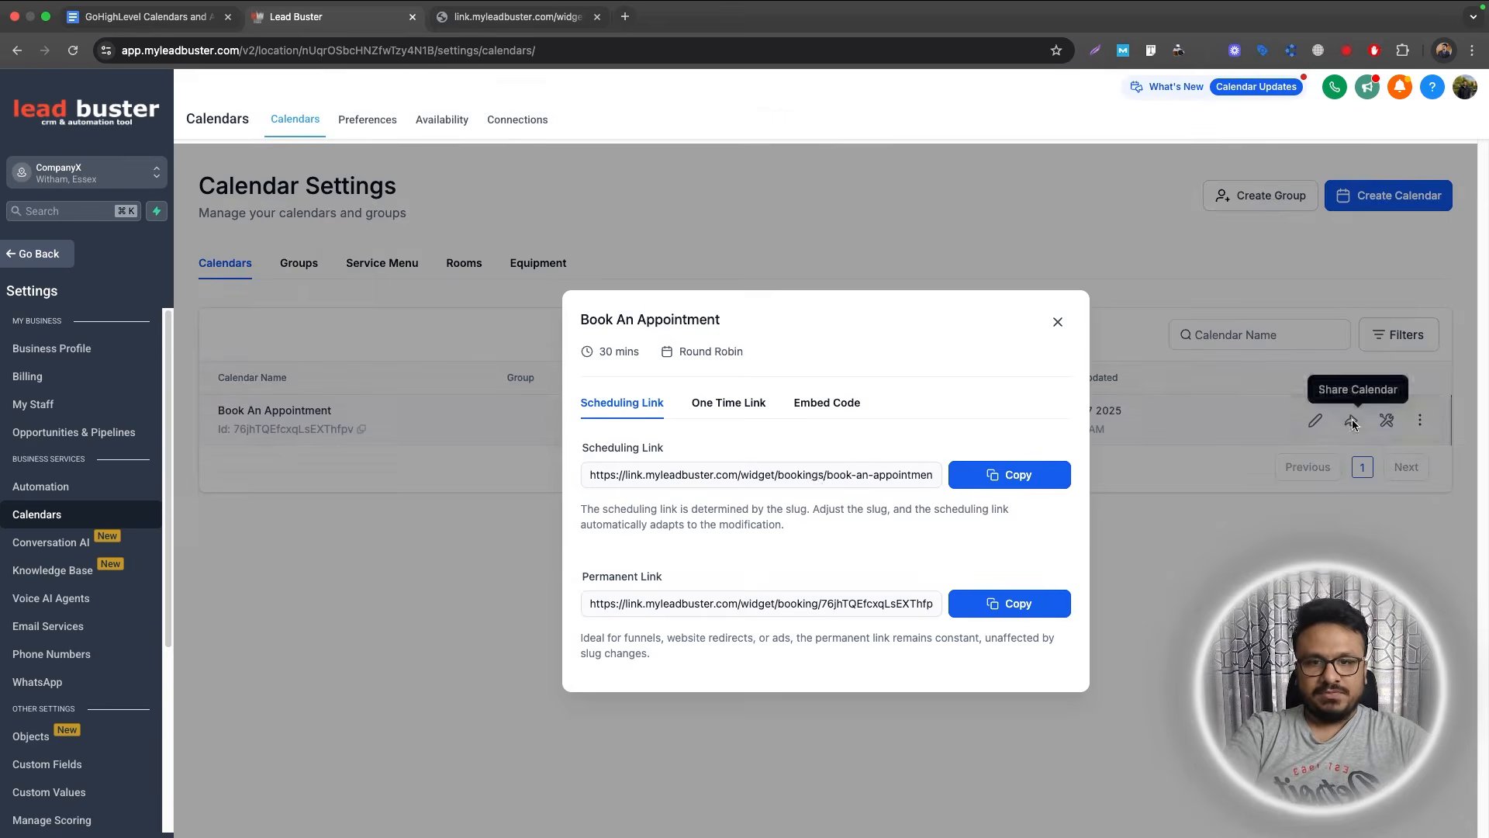
{"action": "left_click", "coordinate": [815, 401]}
{"action": "left_click", "coordinate": [1053, 659]}
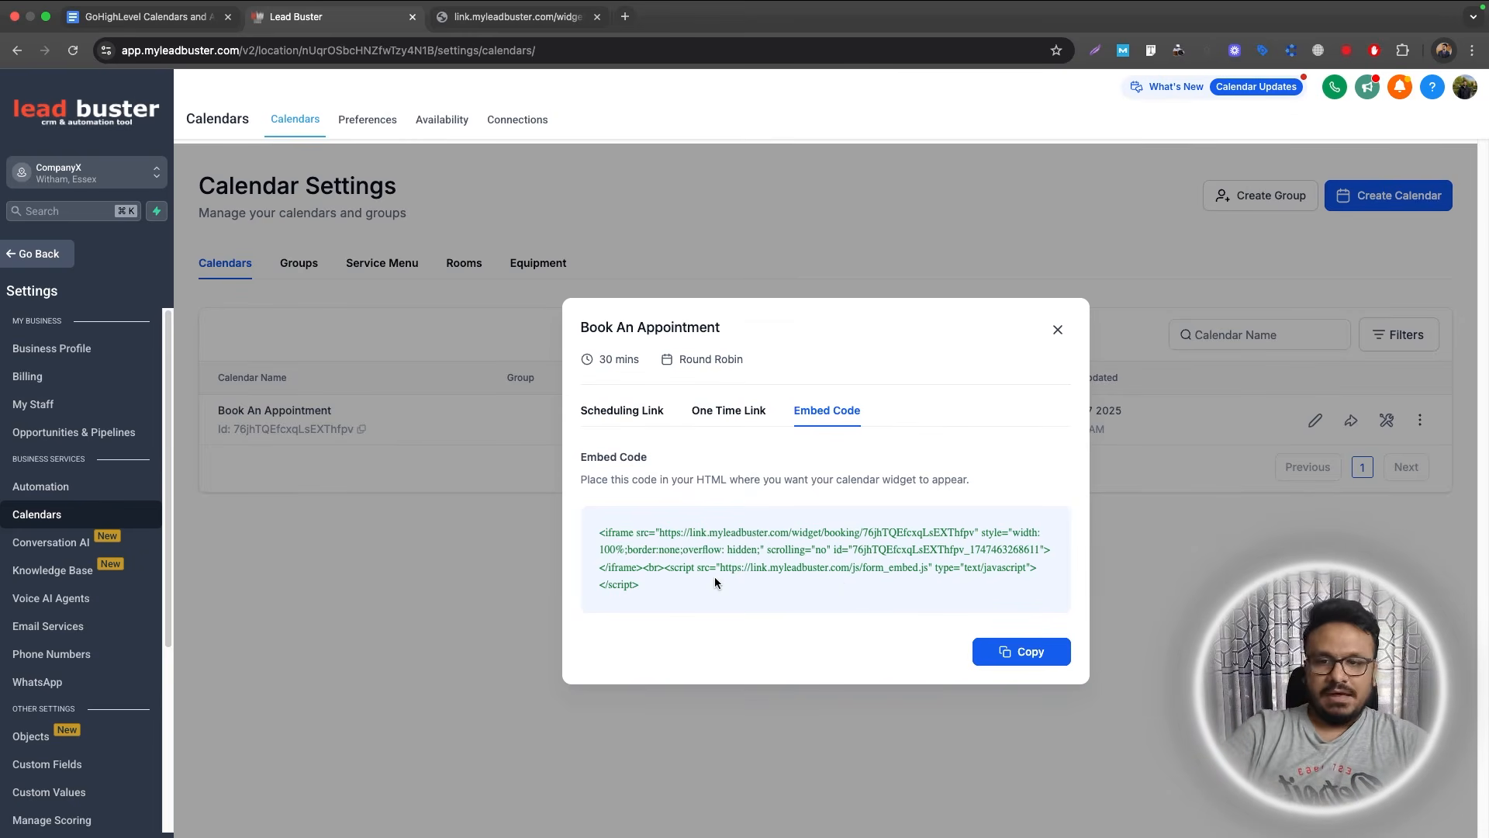
Select the full embed code, preview the live booking form, then close the embed window.
{"action": "left_click_drag", "start_coordinate": [681, 585], "coordinate": [585, 542]}
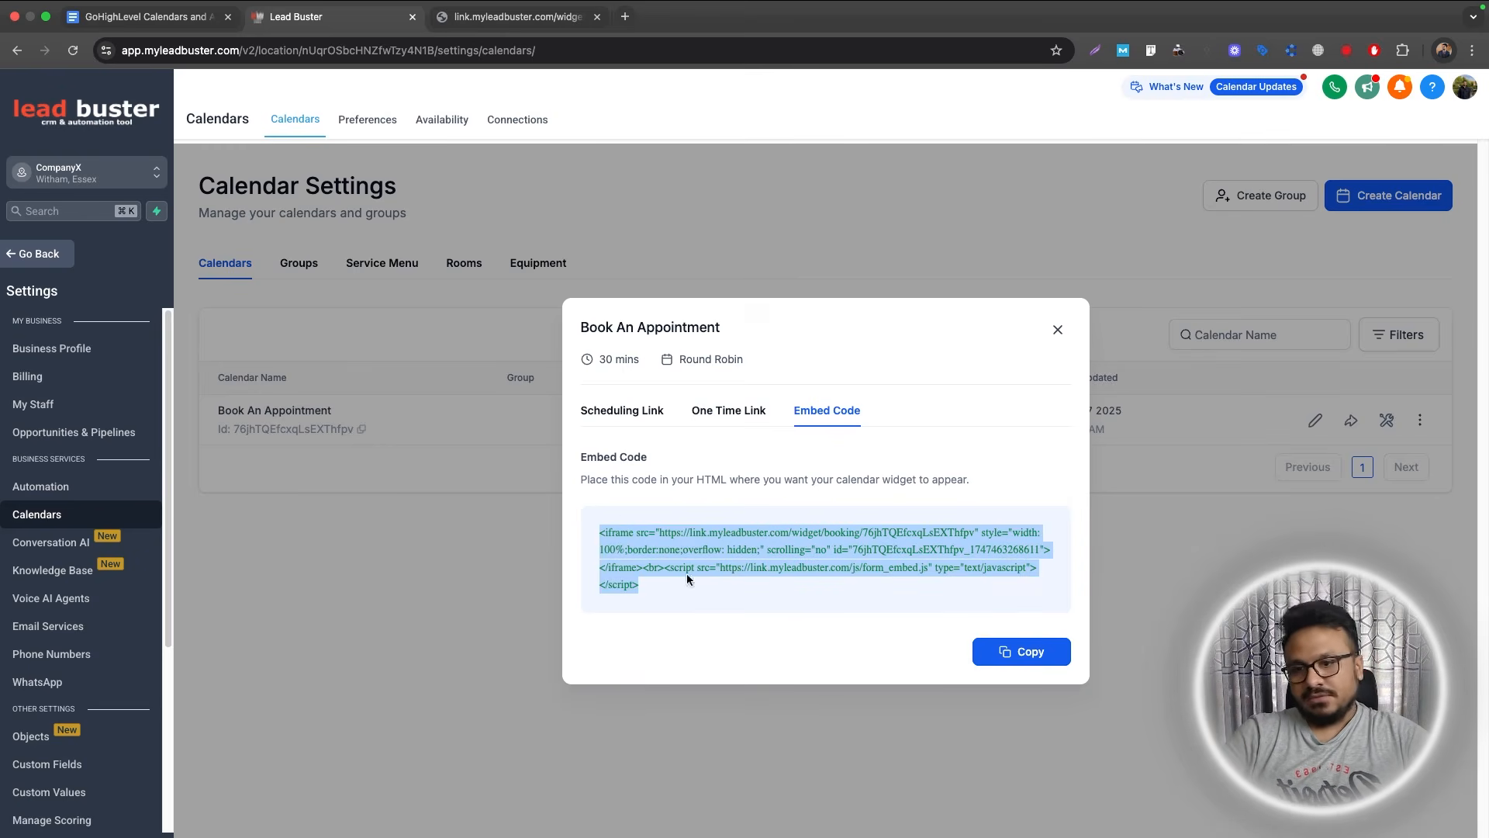
{"action": "left_click", "coordinate": [503, 30]}
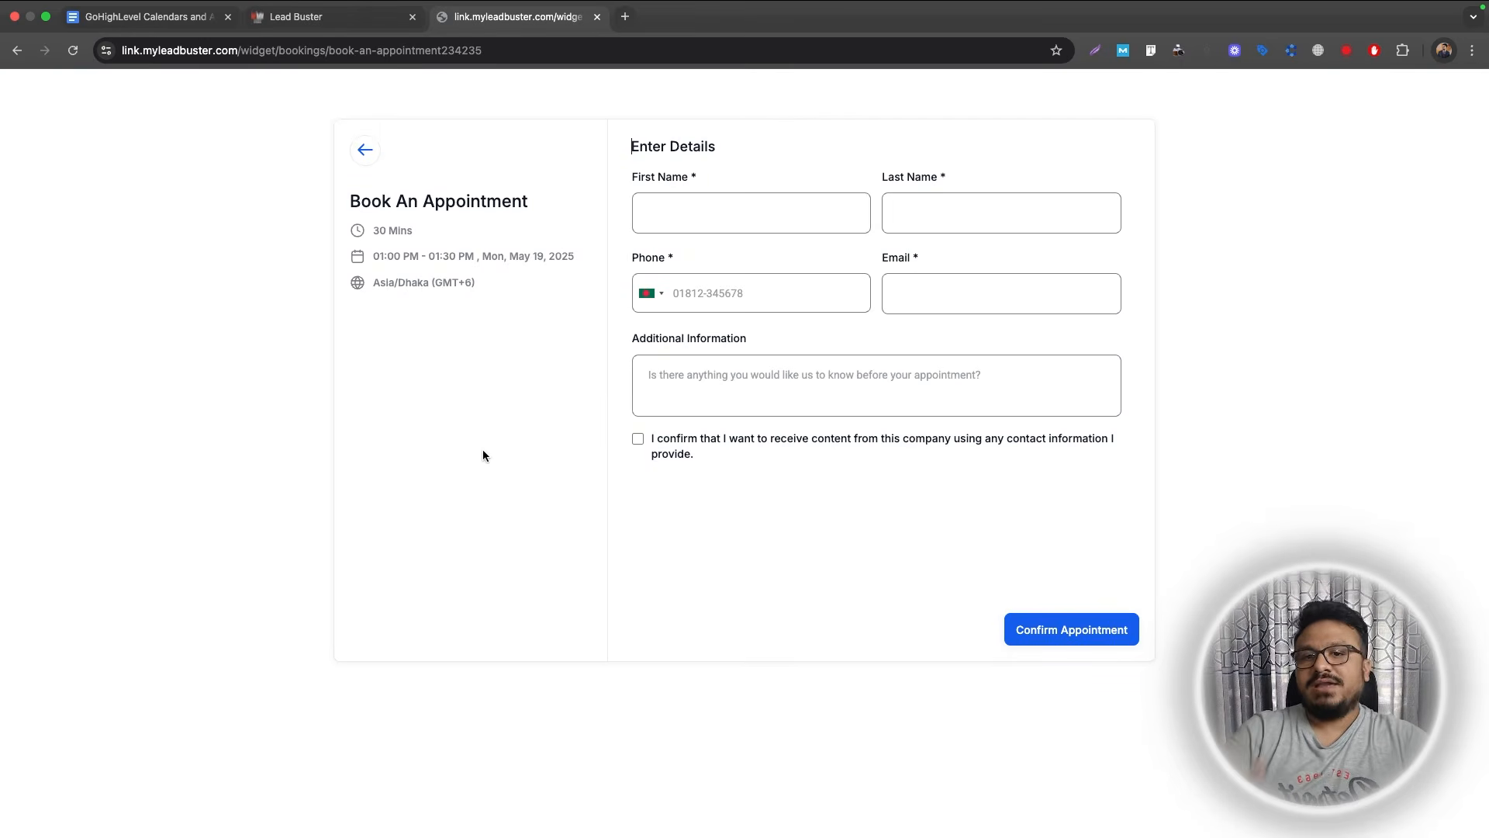
{"action": "left_click", "coordinate": [310, 16]}
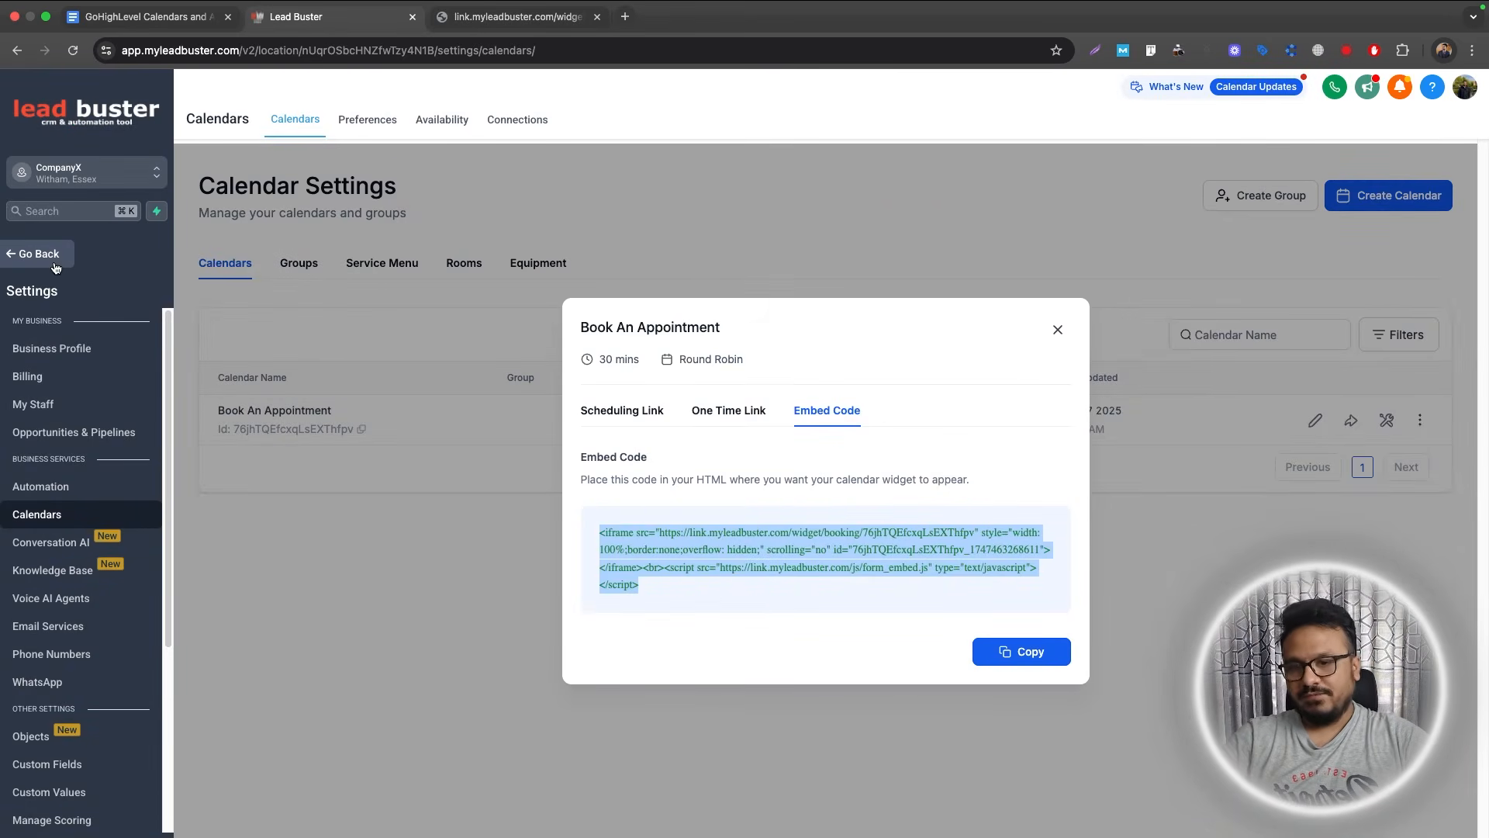
{"action": "left_click", "coordinate": [1057, 329]}
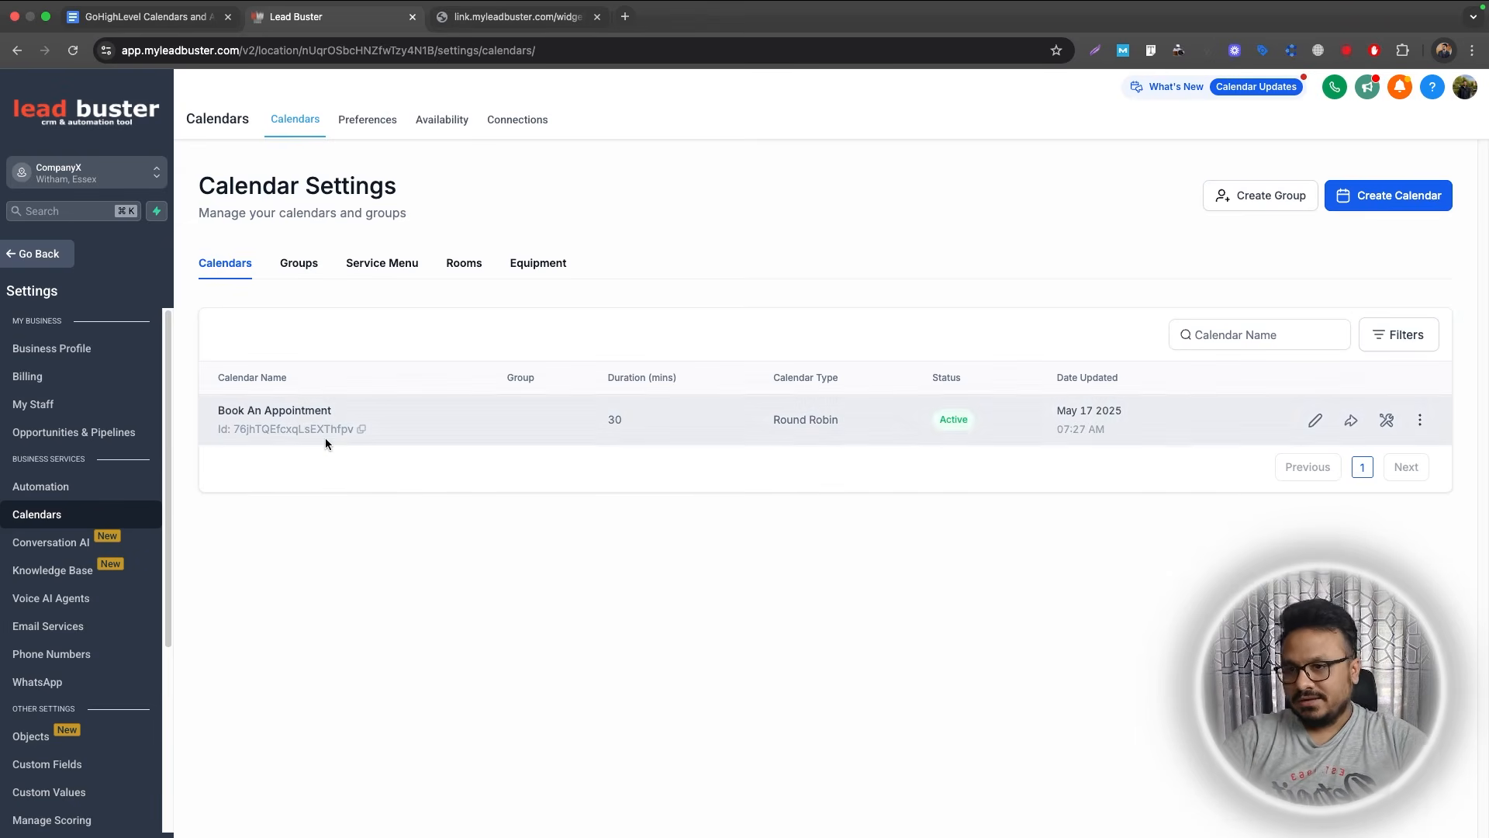
Highlight '1. How to create calendars in GoHighLevel' yellow in the outline doc, then return to Lead Buster.
{"action": "left_click", "coordinate": [152, 20]}
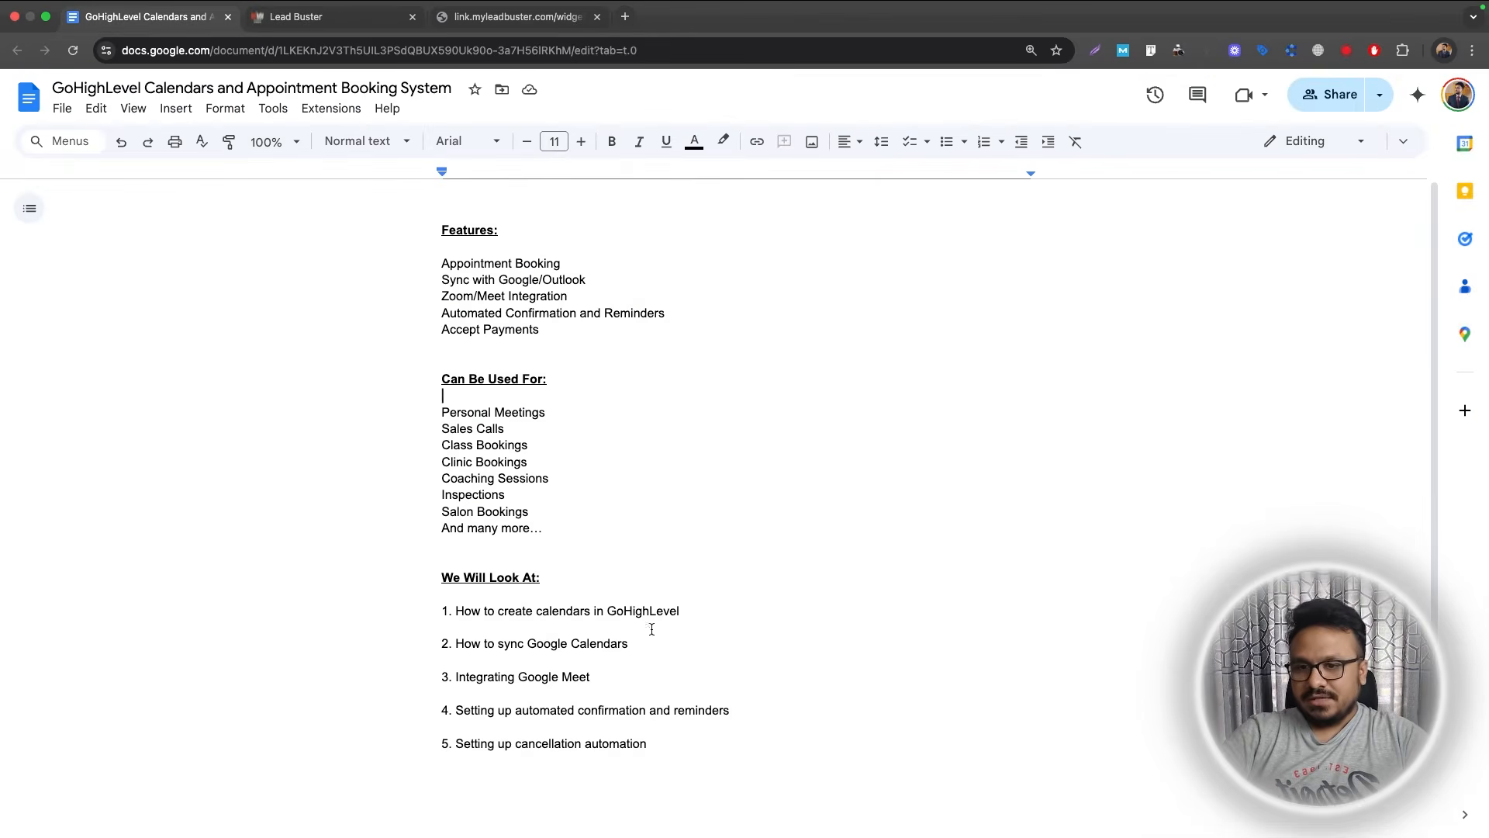
{"action": "left_click_drag", "start_coordinate": [689, 609], "coordinate": [440, 612]}
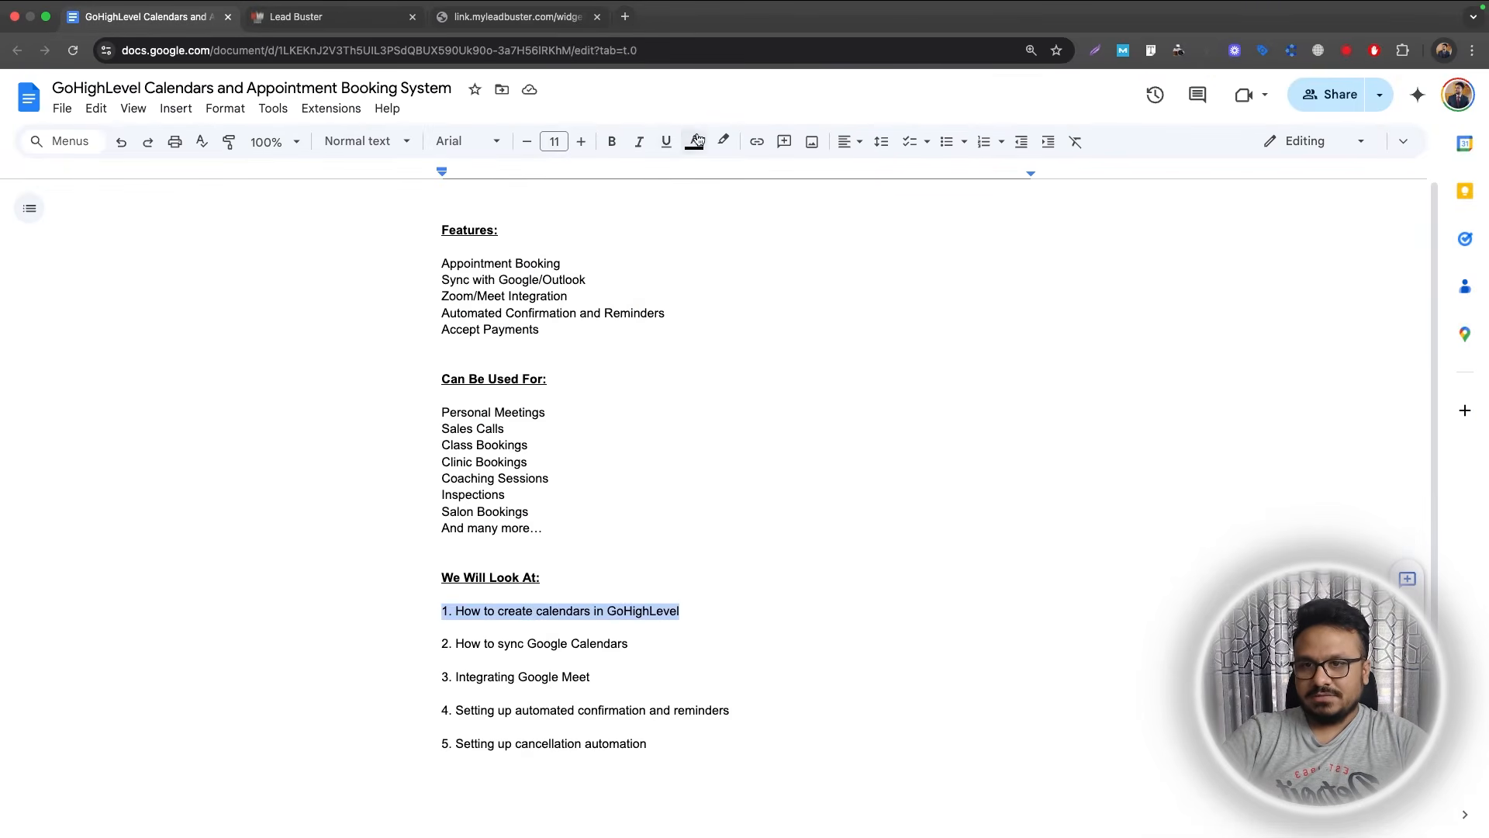
{"action": "left_click", "coordinate": [723, 140]}
{"action": "left_click", "coordinate": [784, 221]}
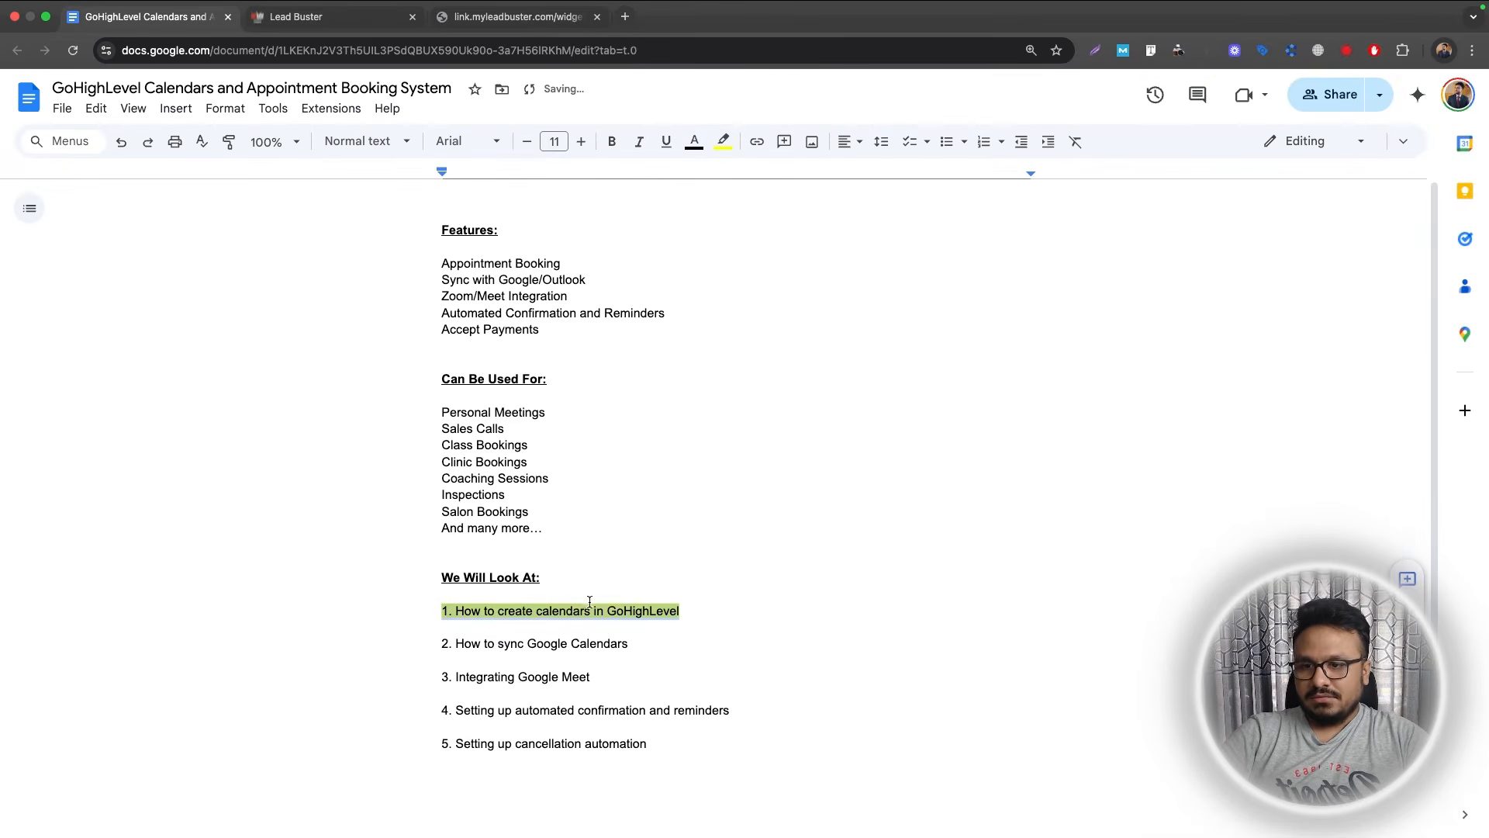
{"action": "left_click", "coordinate": [562, 656]}
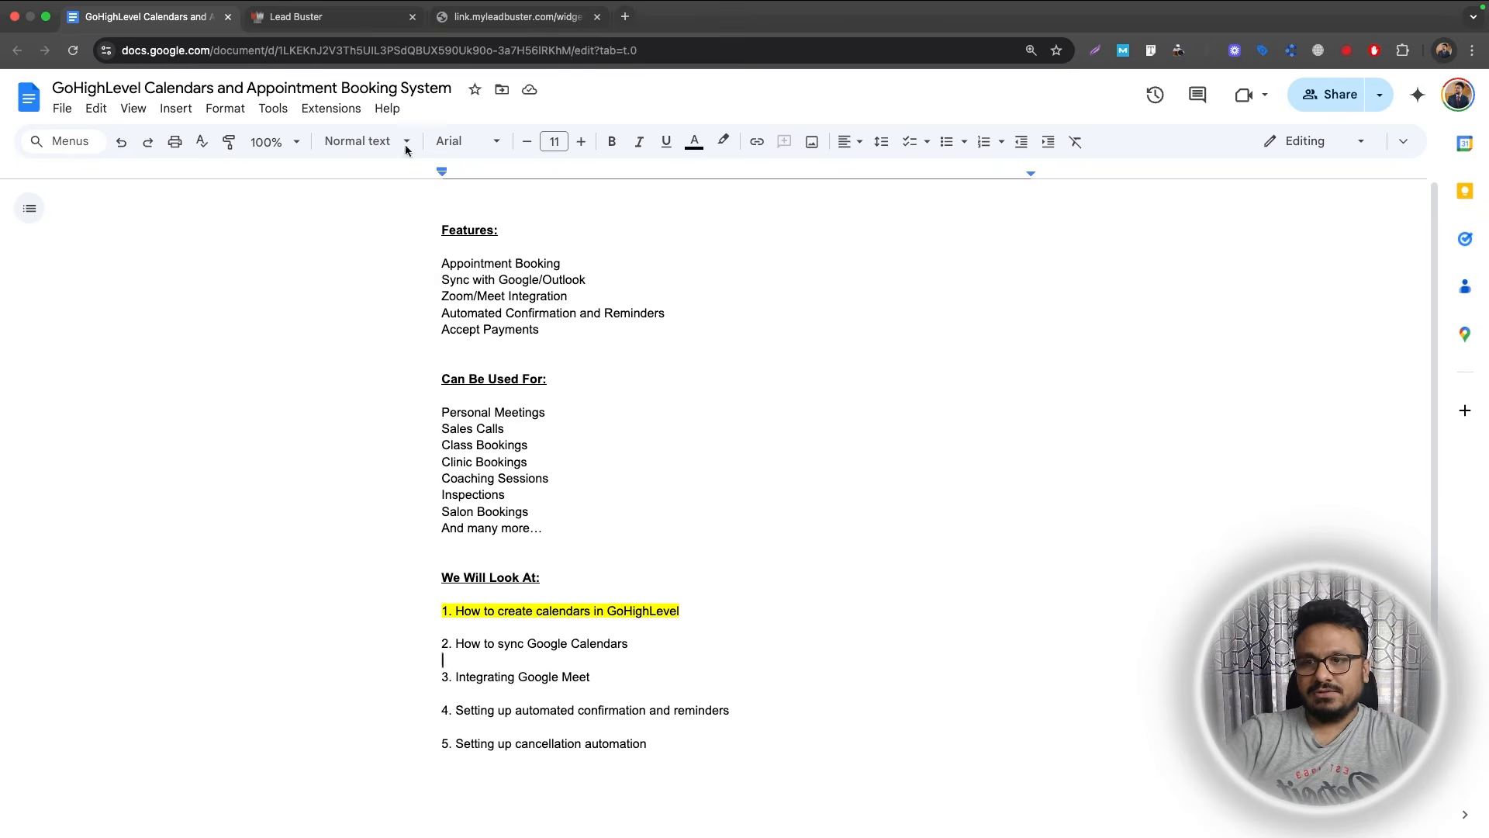
{"action": "left_click", "coordinate": [296, 16]}
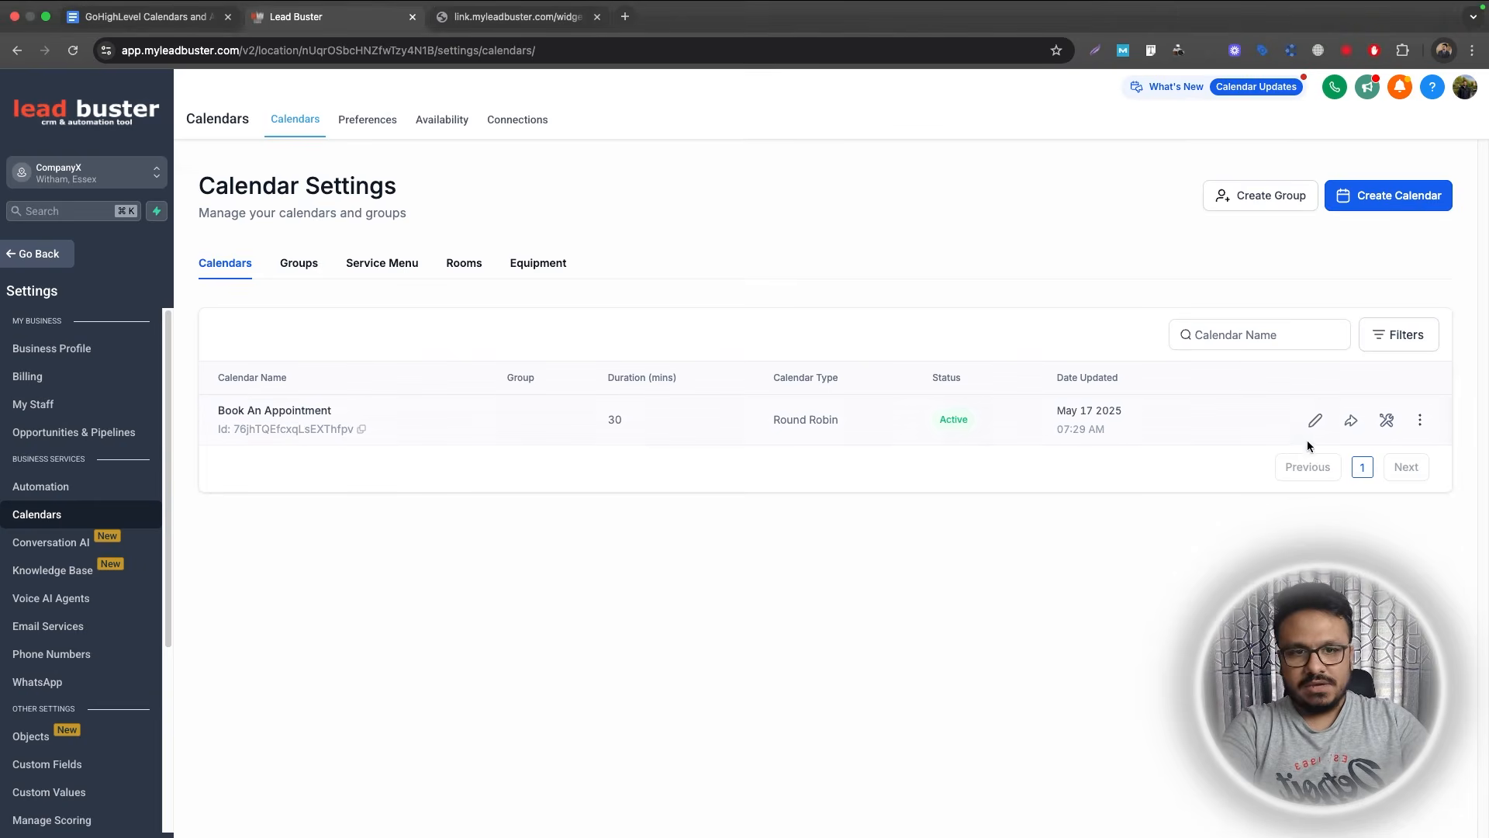
Open Book An Appointment for editing, review its assigned team members, and leave without saving.
{"action": "left_click", "coordinate": [1315, 422]}
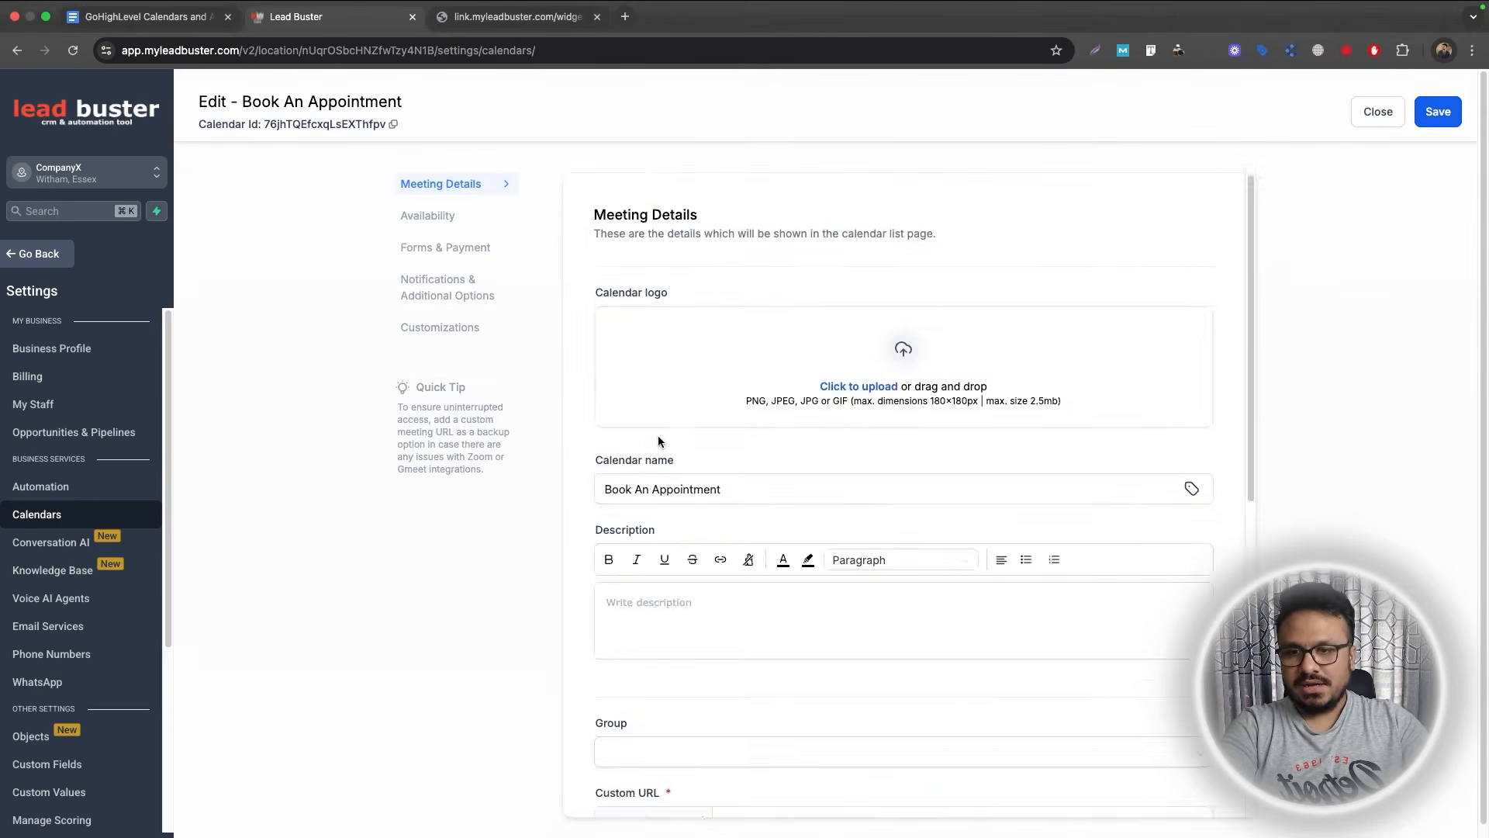
{"action": "scroll", "coordinate": [659, 438], "scroll_direction": "down", "scroll_amount": 7}
{"action": "left_click", "coordinate": [726, 592]}
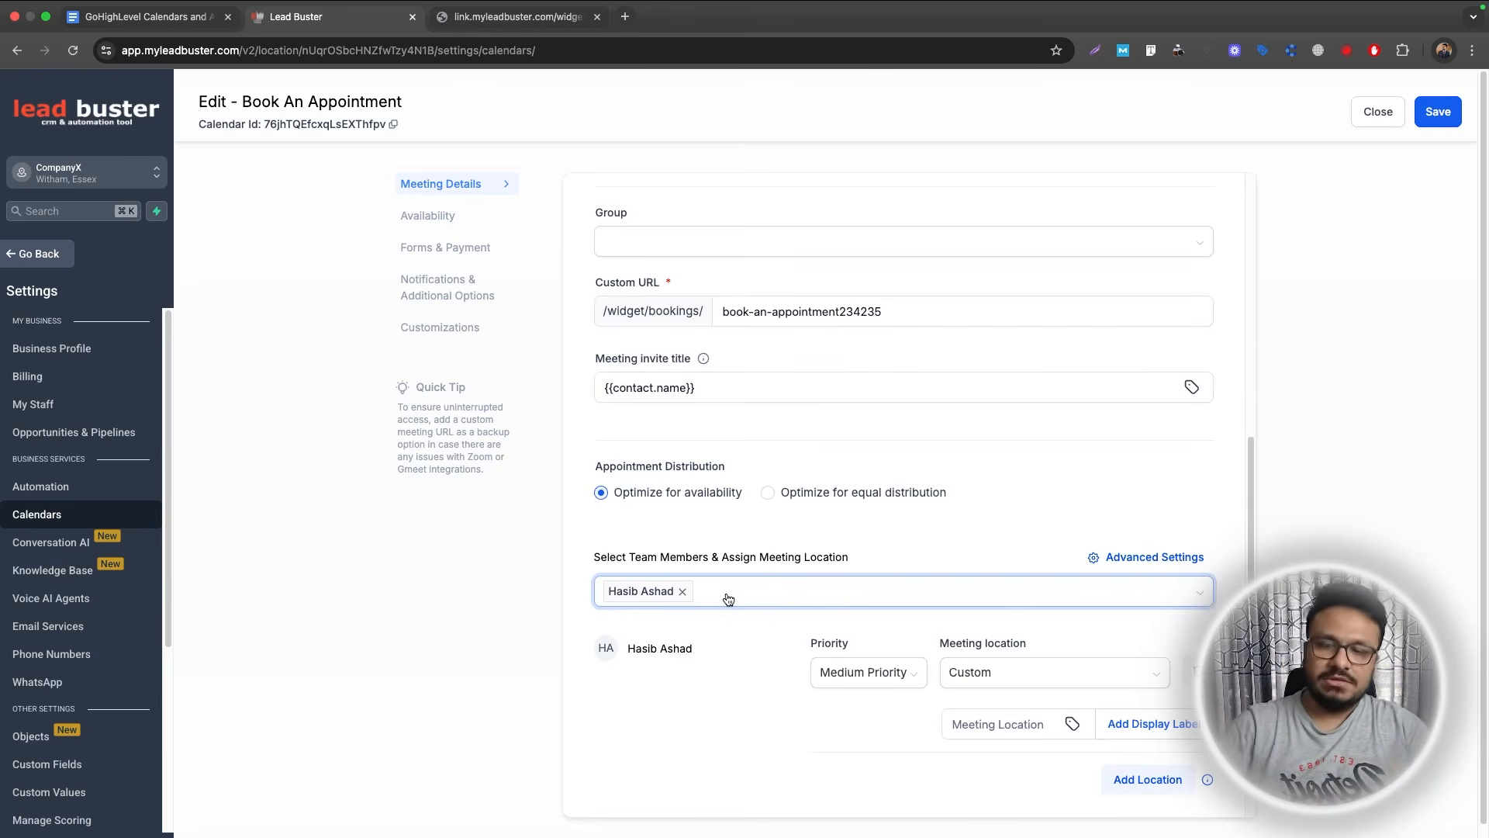
{"action": "left_click", "coordinate": [1378, 112]}
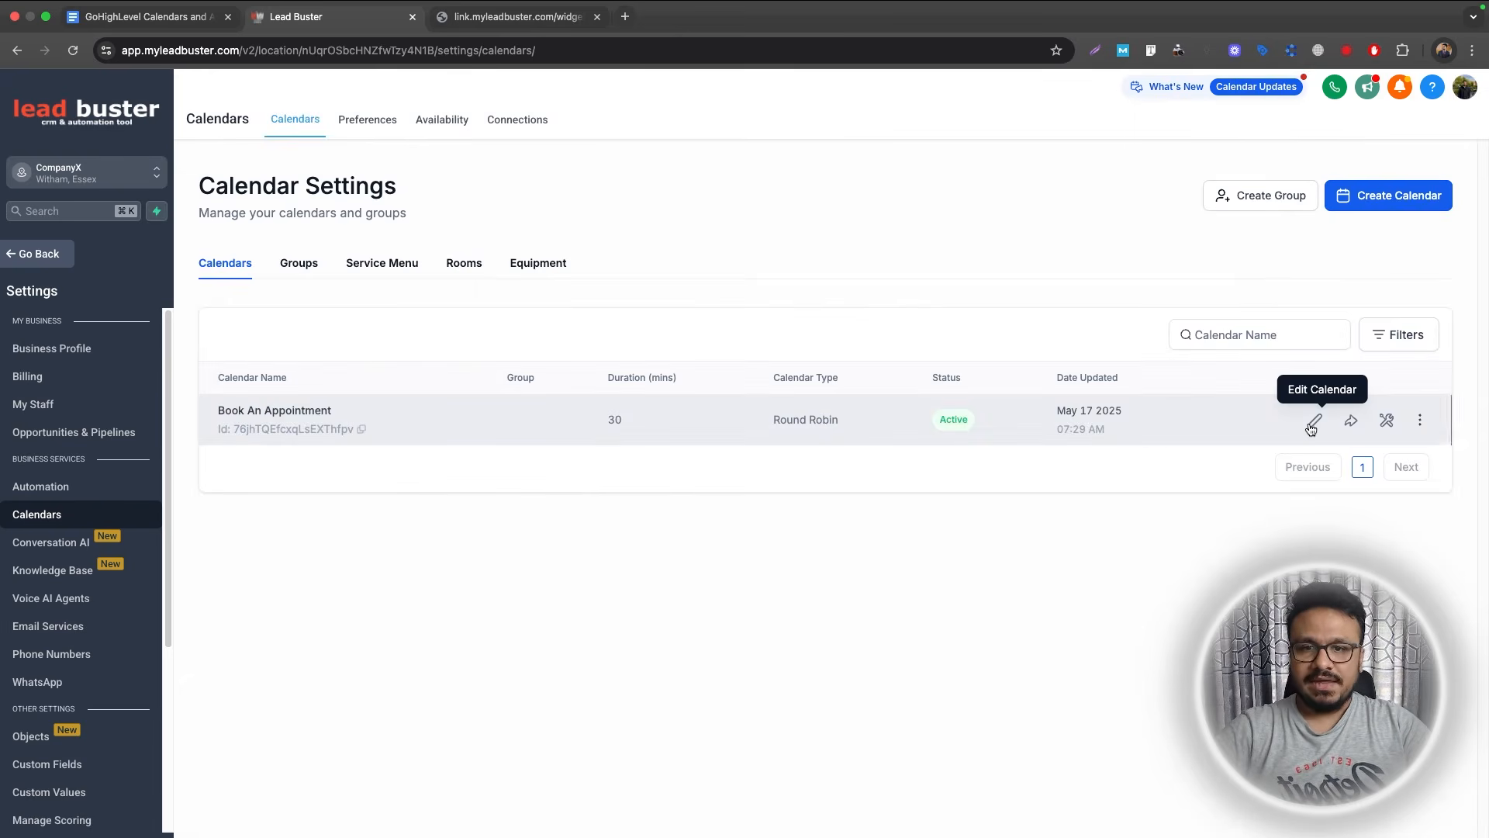
Reopen the Book An Appointment editor and show its single assigned team member under Meeting Details.
{"action": "left_click", "coordinate": [1312, 423]}
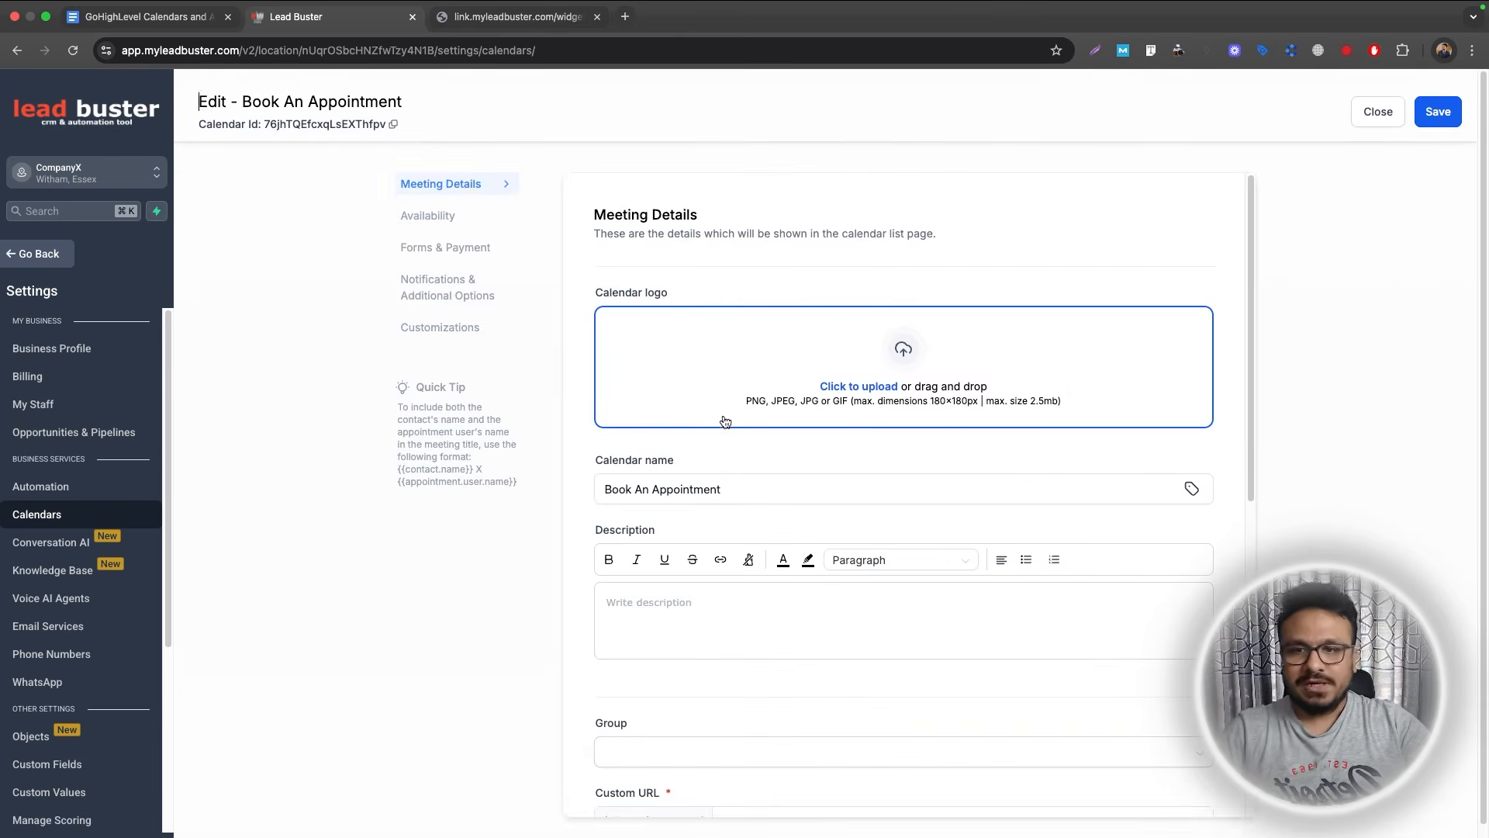
{"action": "scroll", "coordinate": [725, 421], "scroll_direction": "down", "scroll_amount": 3}
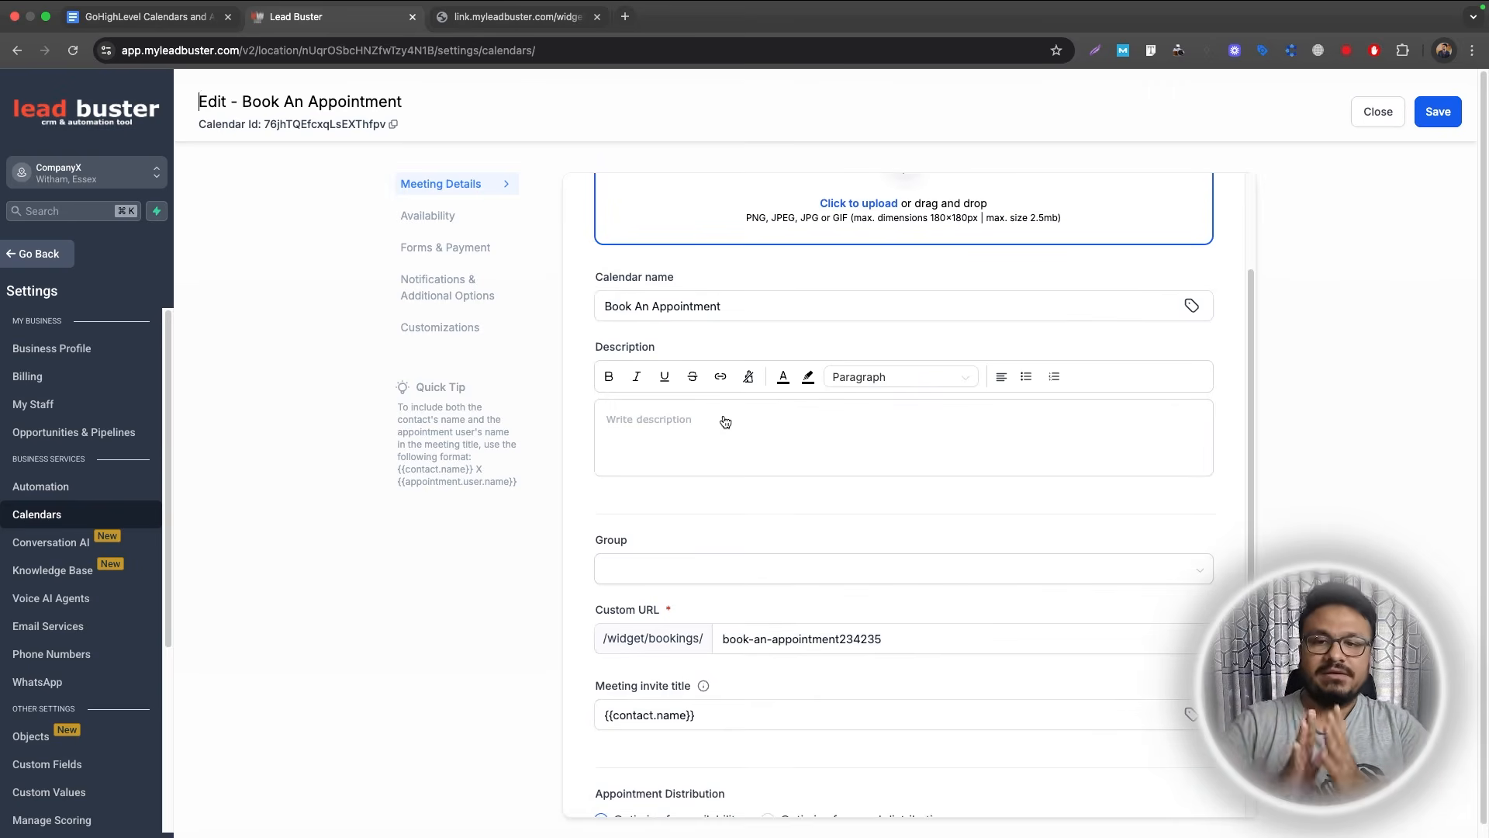
{"action": "scroll", "coordinate": [791, 416], "scroll_direction": "down", "scroll_amount": 7}
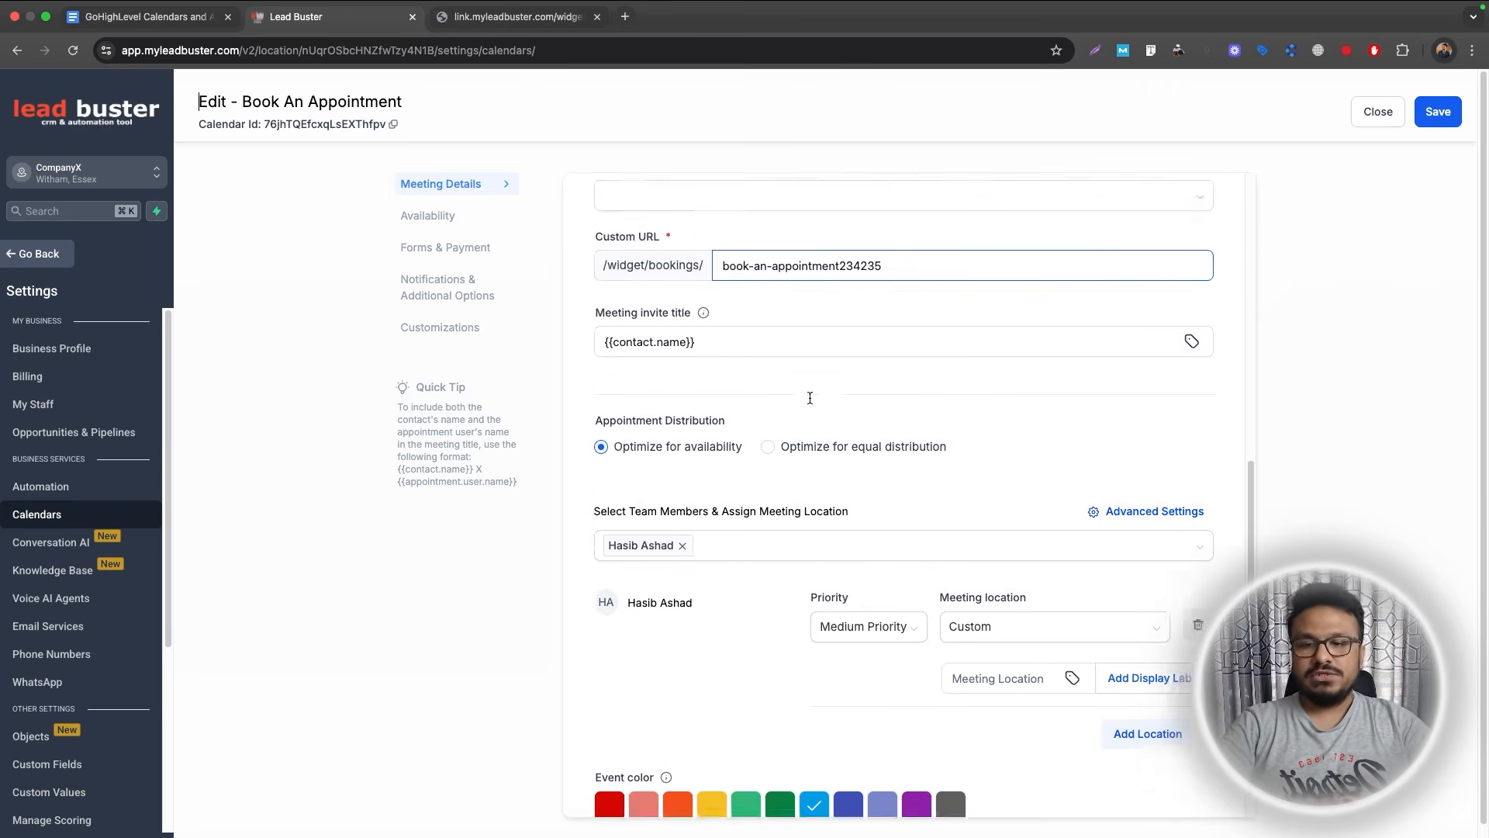
{"action": "left_click", "coordinate": [666, 489]}
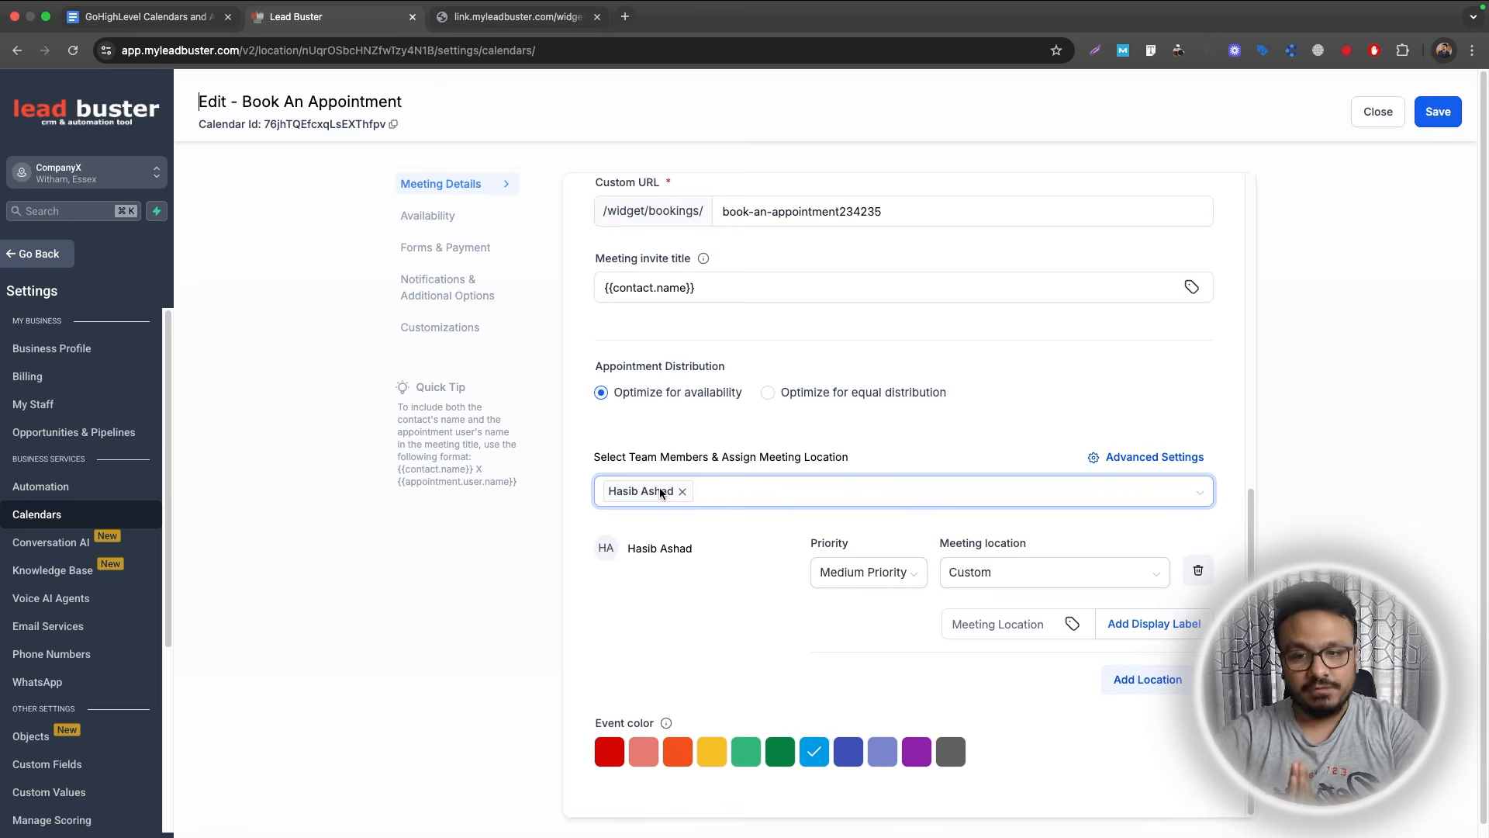
{"action": "scroll", "coordinate": [644, 434], "scroll_direction": "up", "scroll_amount": 8}
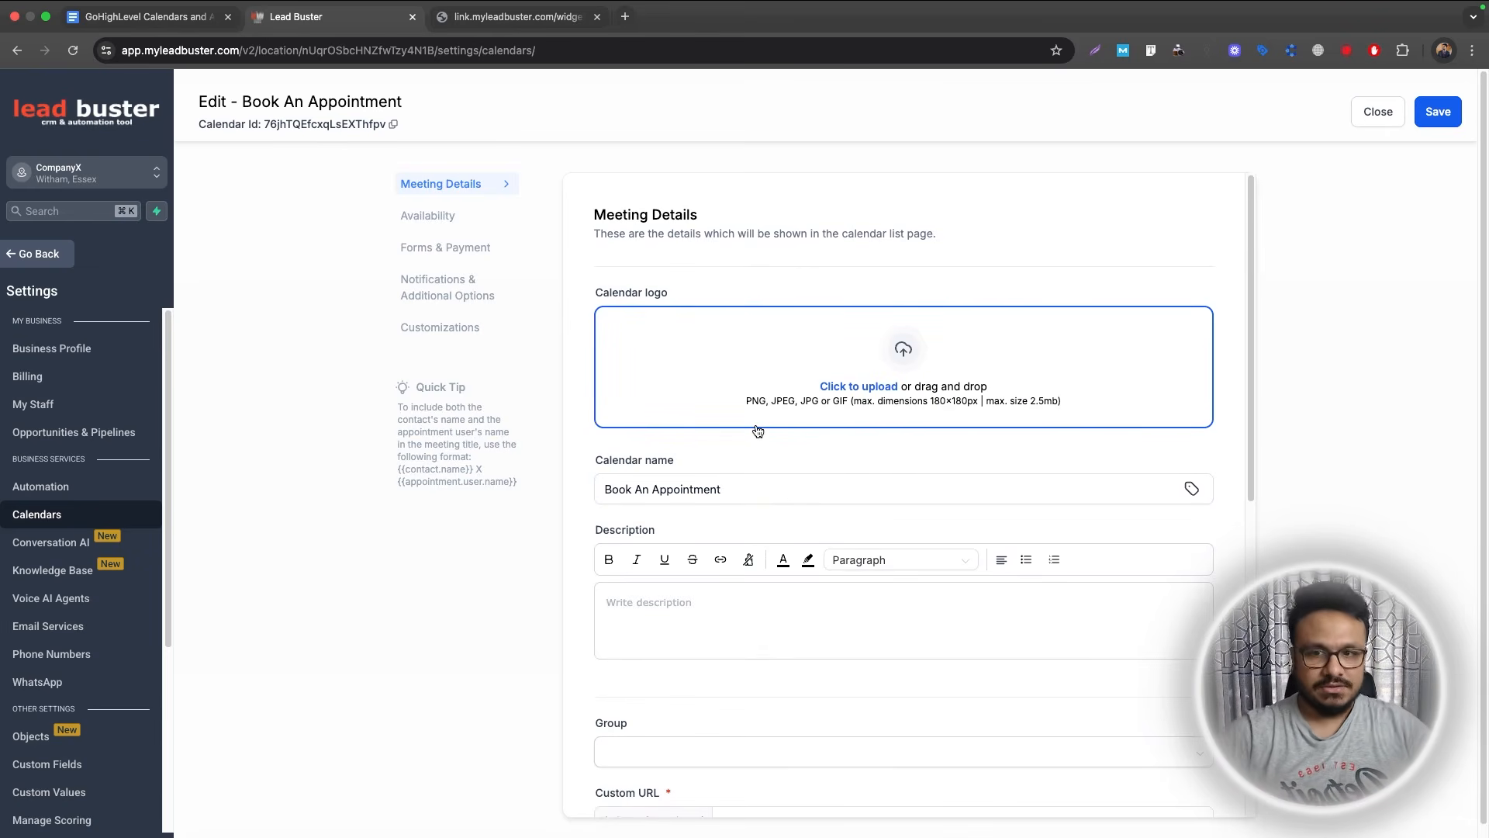
{"action": "scroll", "coordinate": [835, 519], "scroll_direction": "down", "scroll_amount": 6}
{"action": "scroll", "coordinate": [775, 530], "scroll_direction": "down", "scroll_amount": 2}
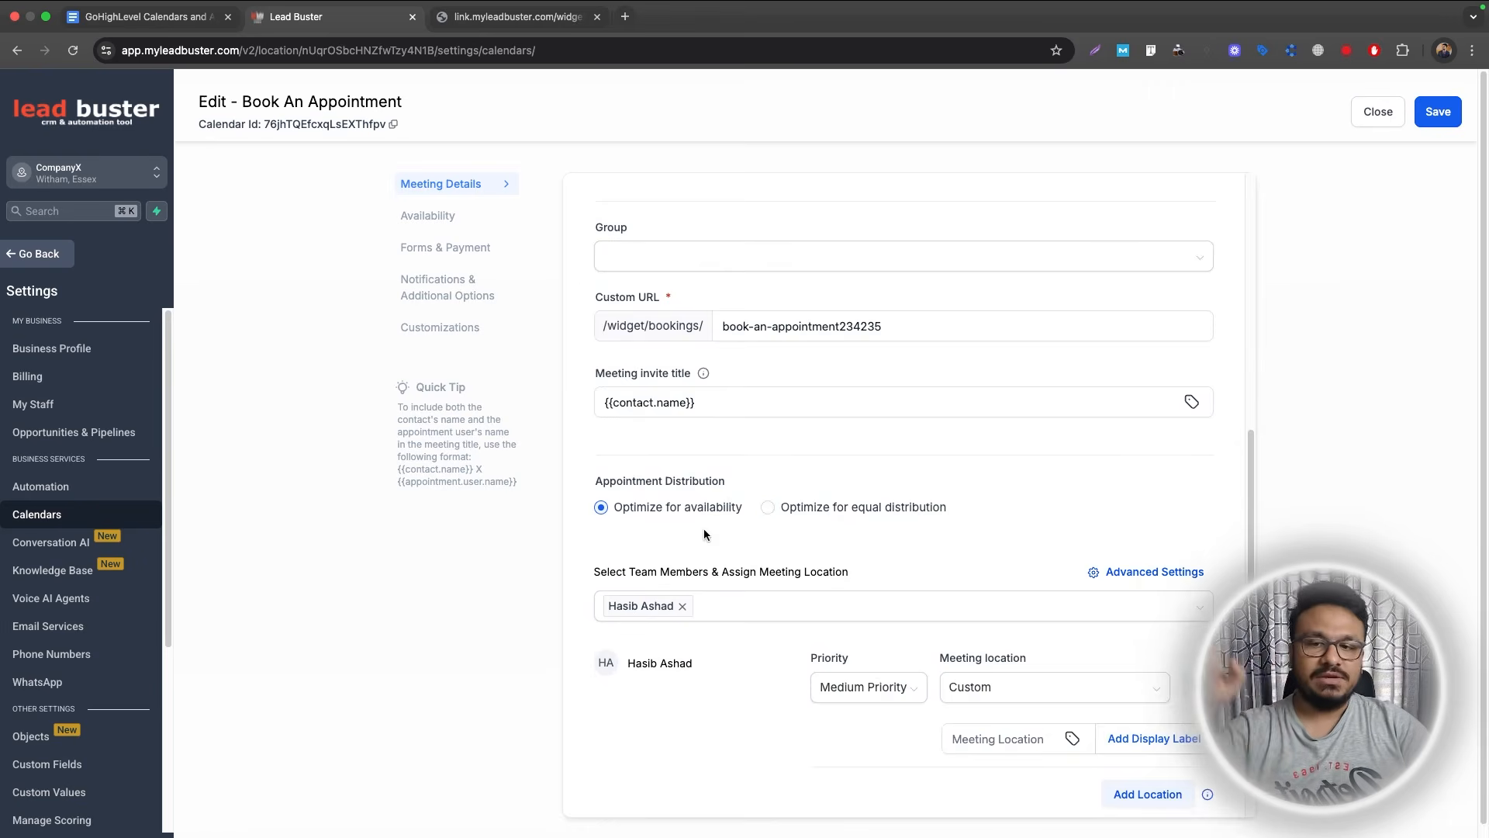
Close the calendar editor and attempt Login As the team member from the account menu.
{"action": "left_click", "coordinate": [1390, 112]}
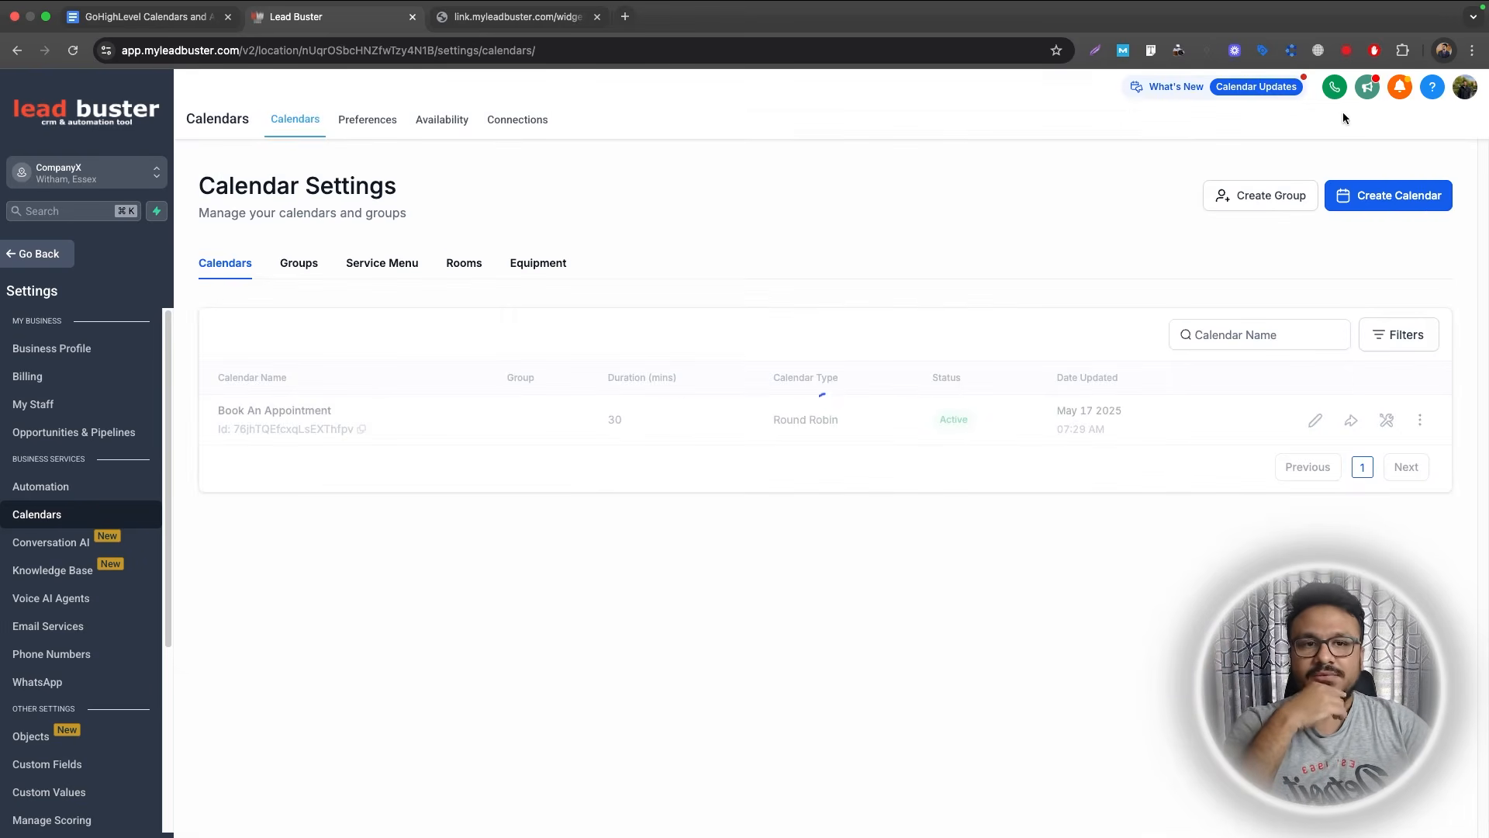
{"action": "left_click", "coordinate": [1433, 89]}
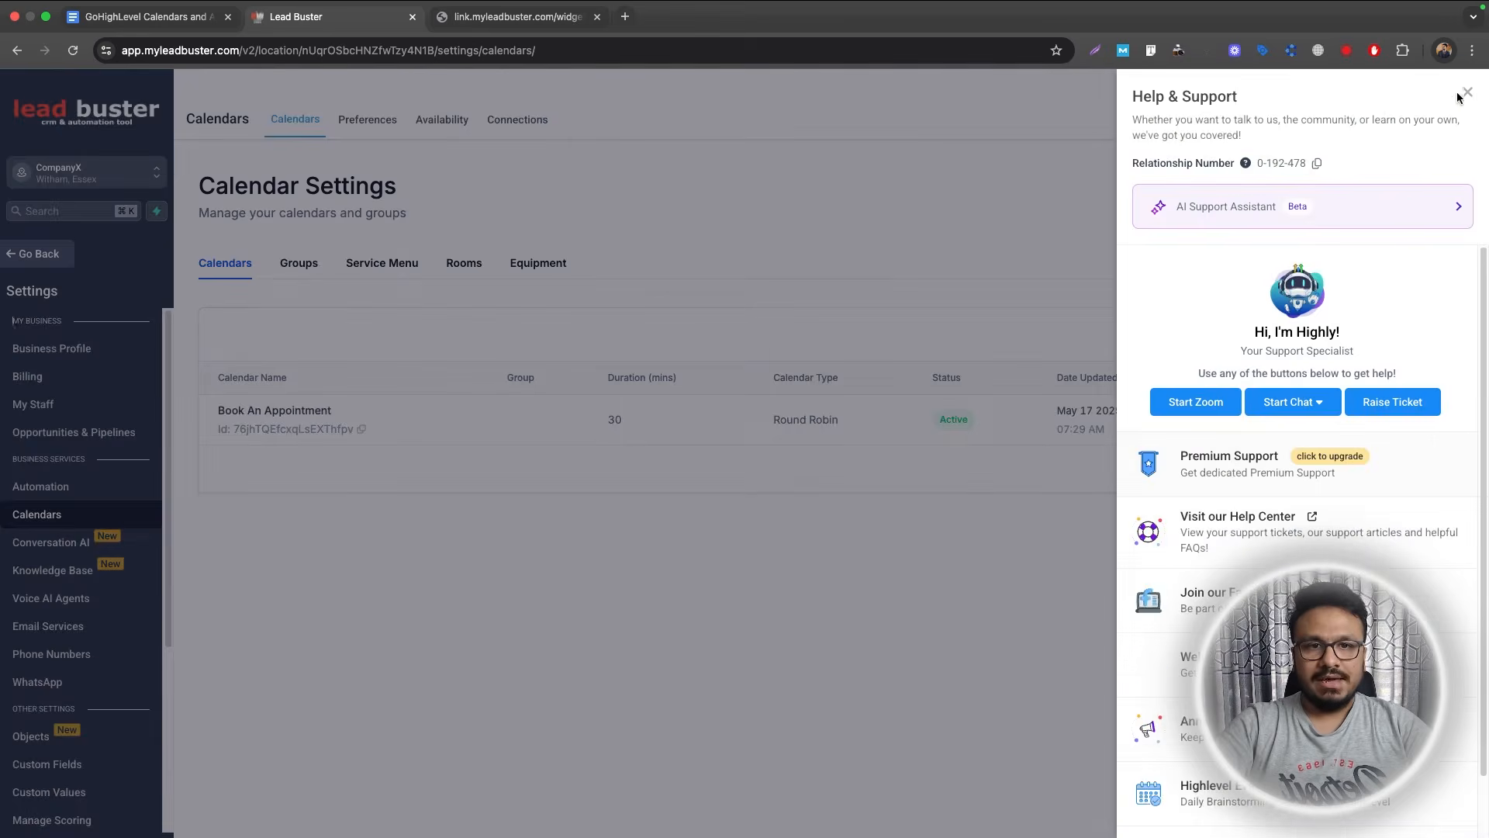
{"action": "left_click", "coordinate": [1468, 94]}
{"action": "left_click", "coordinate": [1464, 87]}
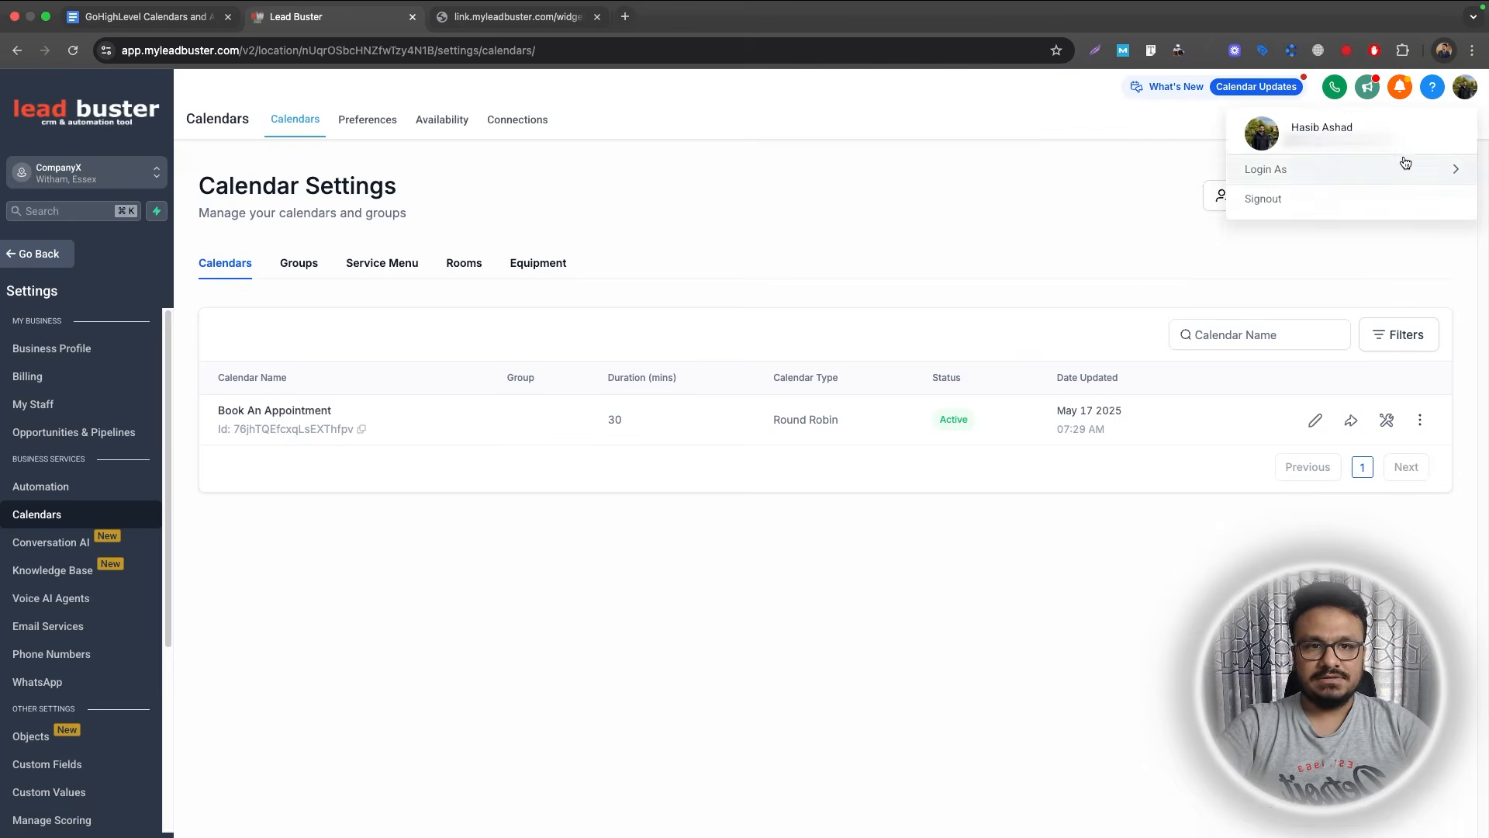
{"action": "mouse_move", "coordinate": [1404, 172]}
{"action": "type", "text": "hasib"}
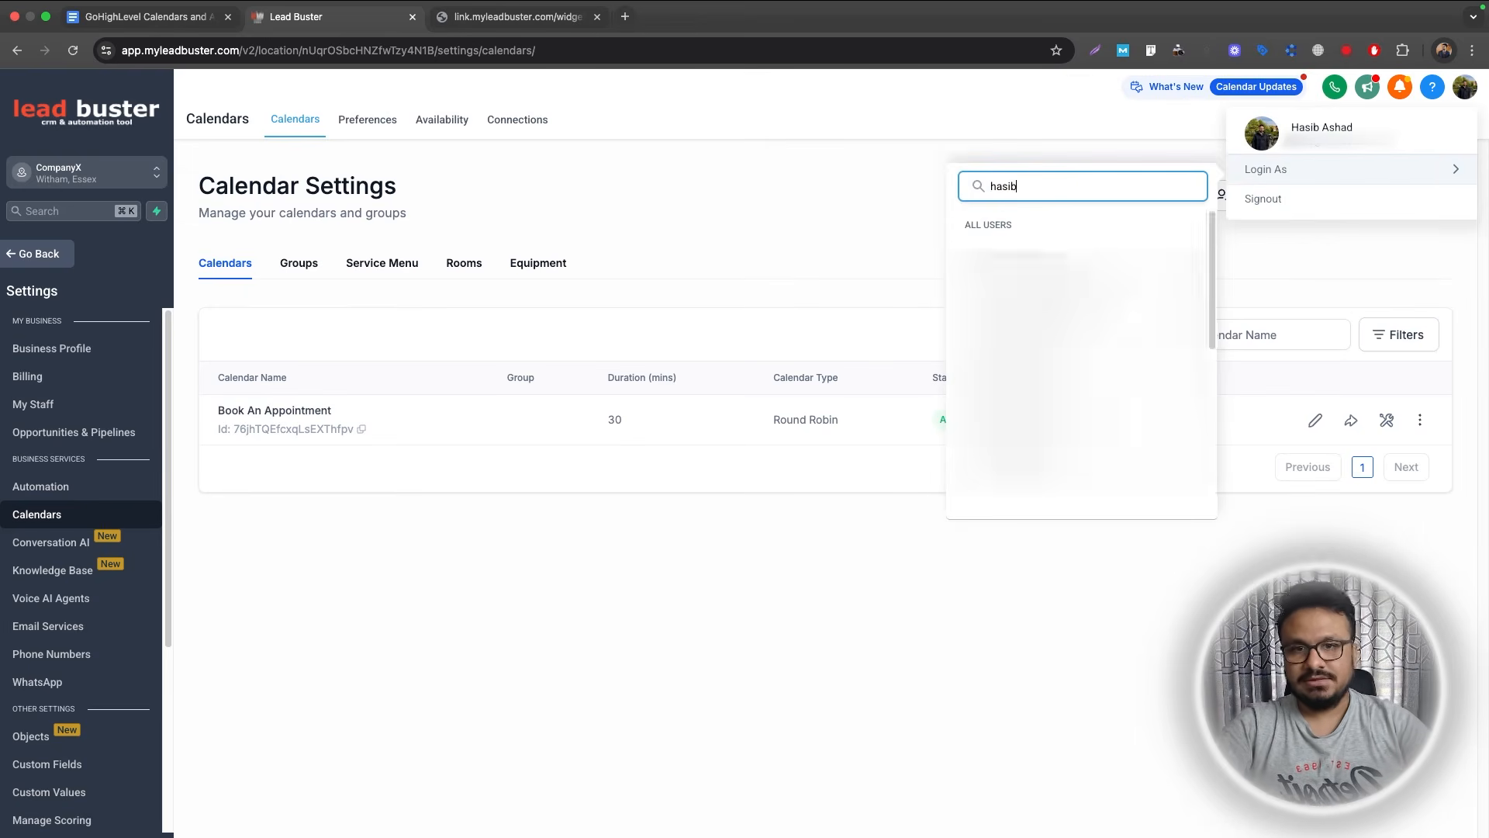
{"action": "left_click", "coordinate": [1062, 262]}
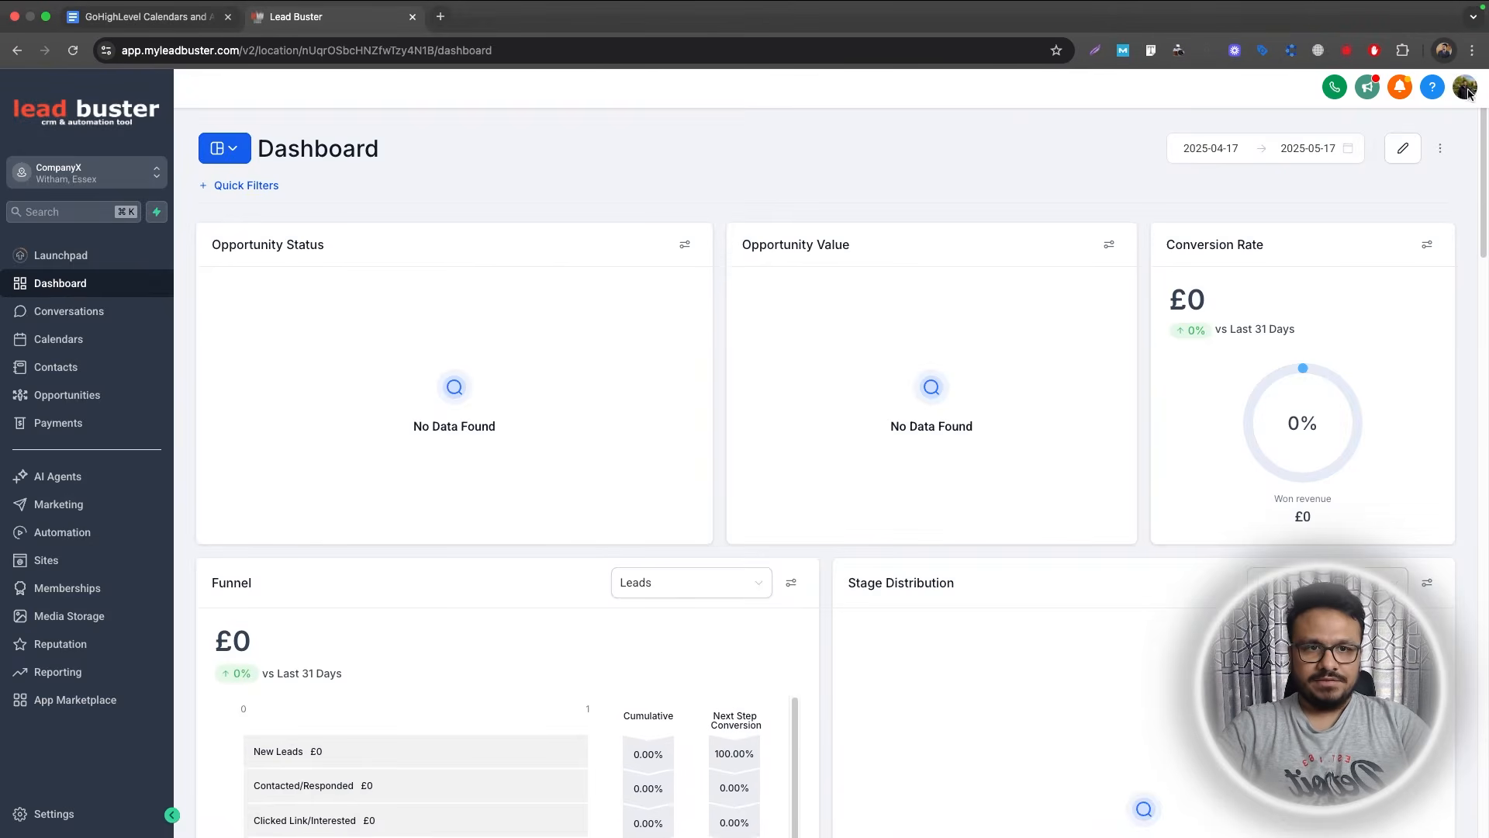
After the error, search for the team member again in Login As and select them.
{"action": "left_click", "coordinate": [1465, 90]}
{"action": "left_click", "coordinate": [1316, 172]}
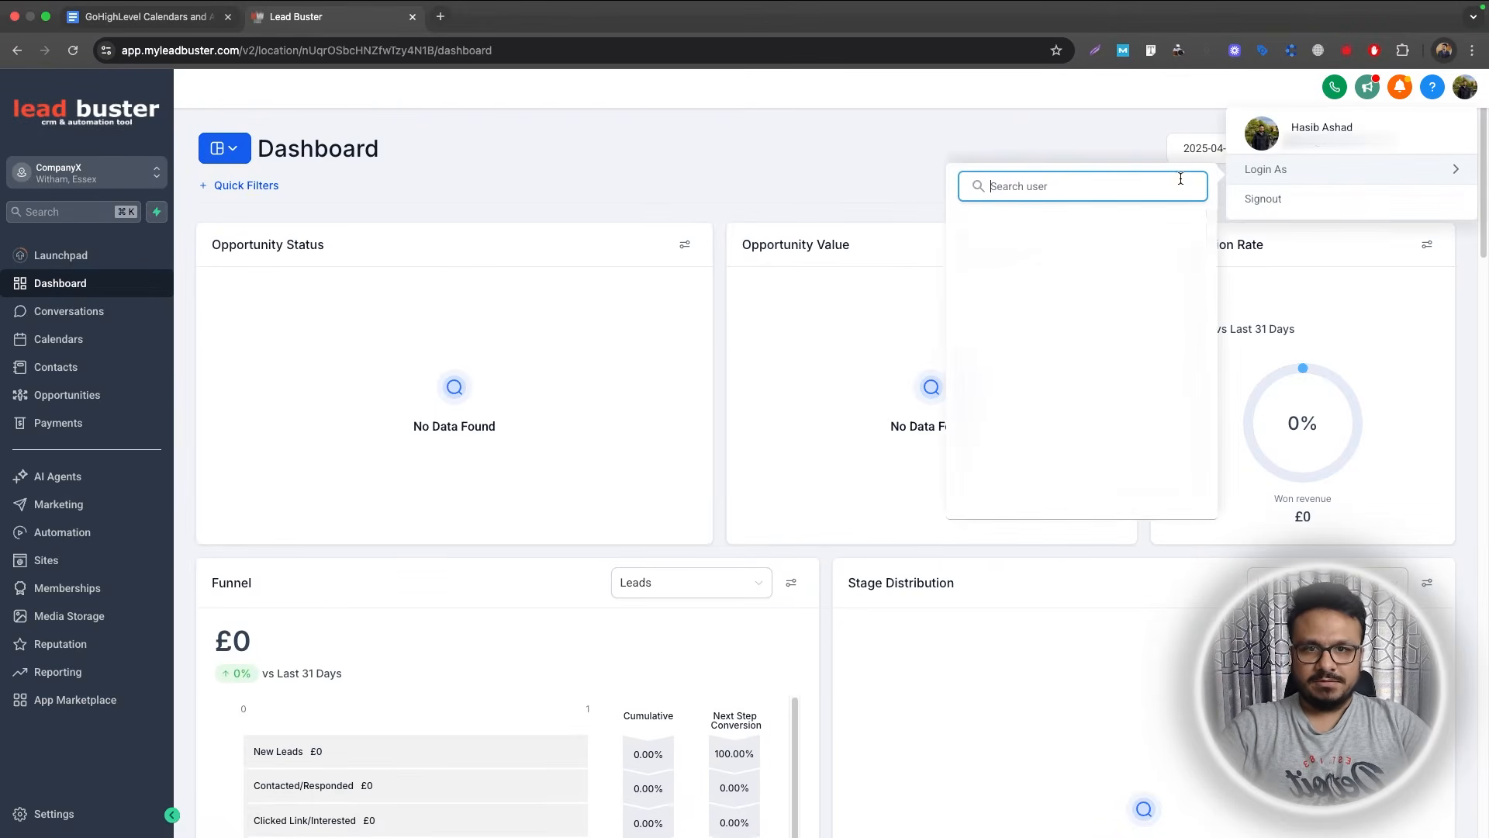
{"action": "type", "text": "hasib"}
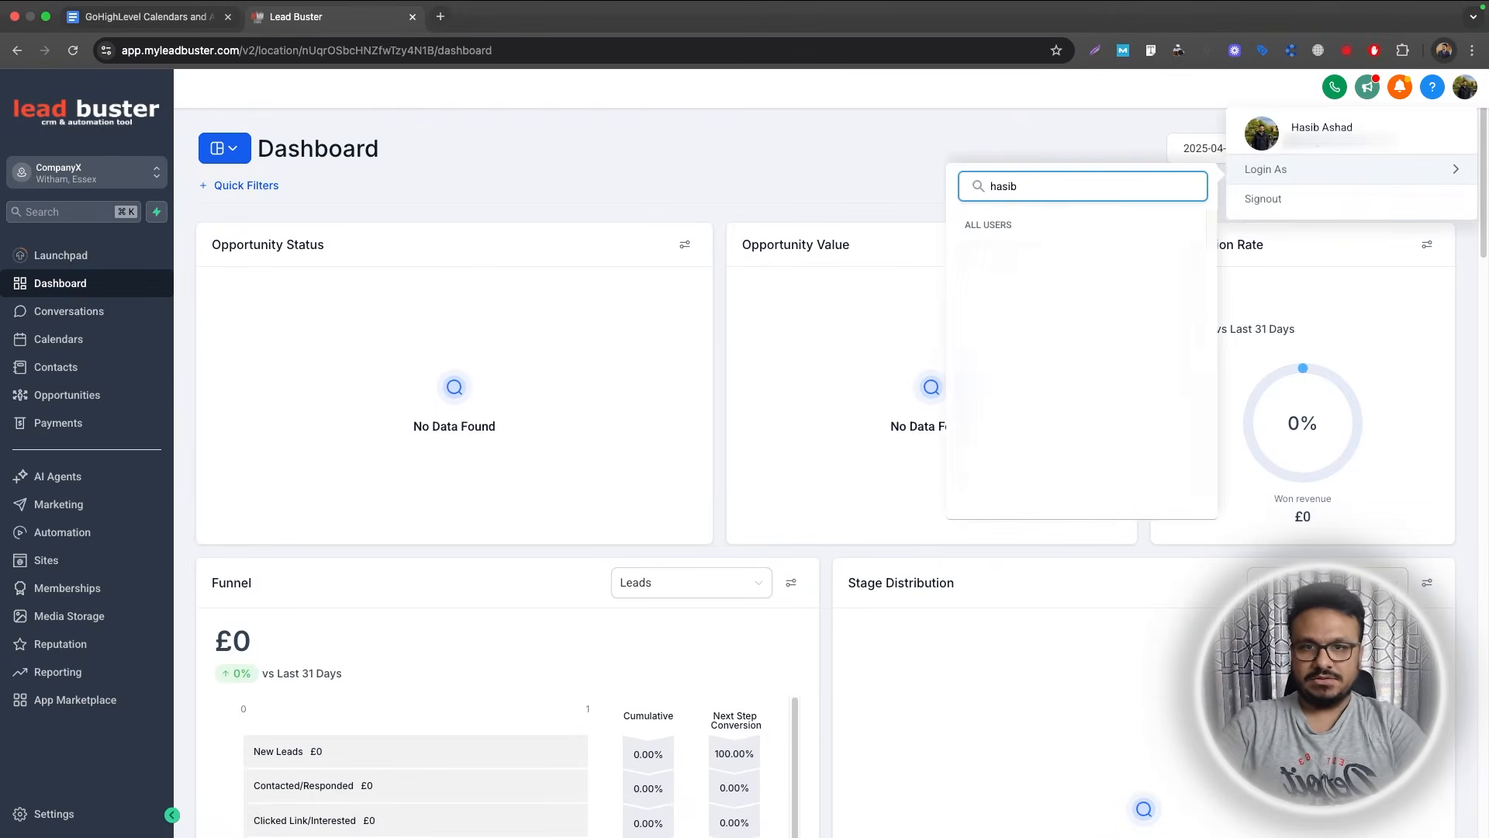
{"action": "left_click", "coordinate": [1032, 265]}
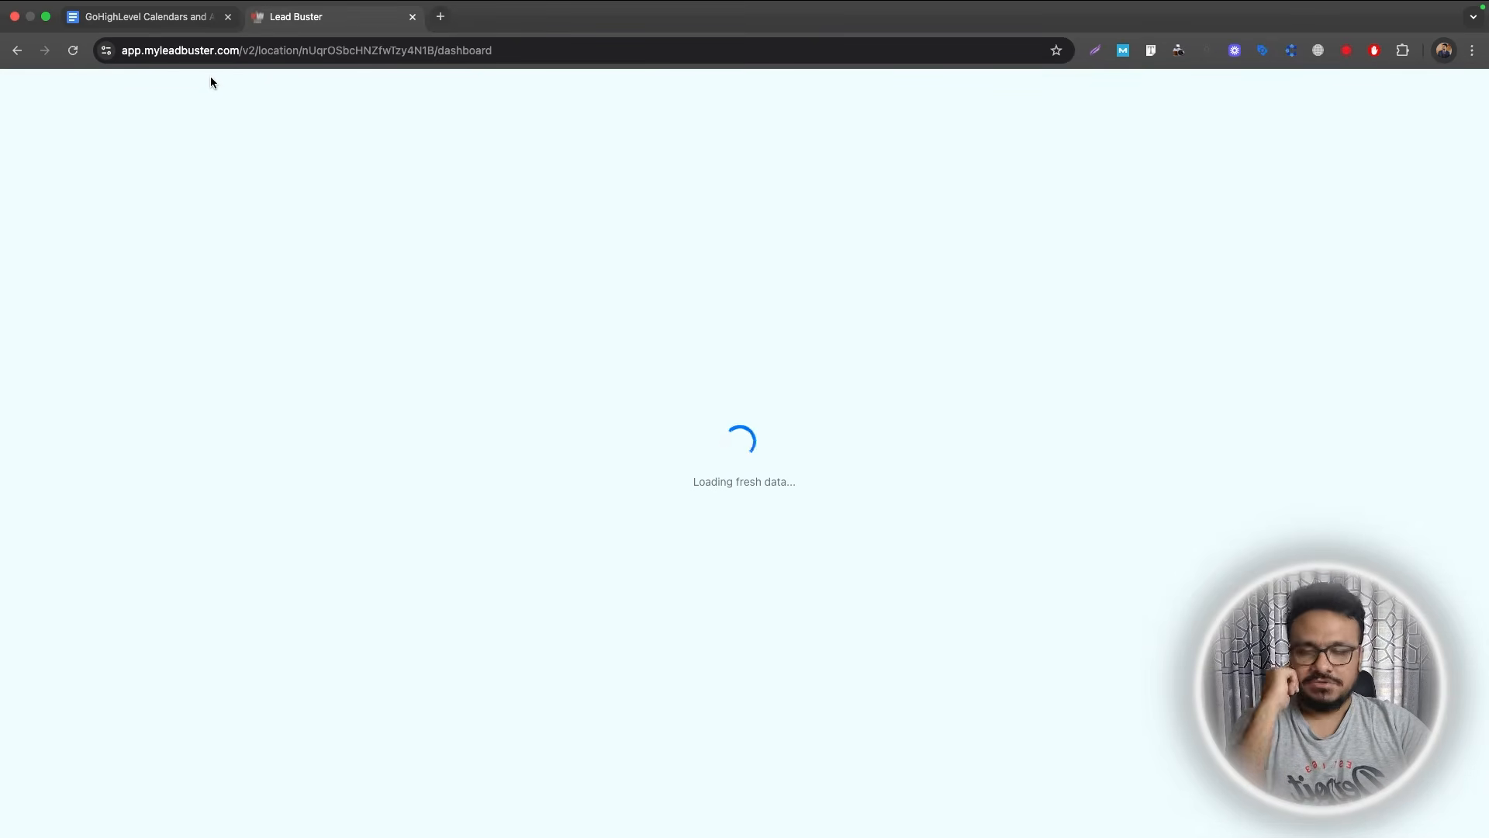
Dismiss the promotional popup and open the team member's My Profile settings.
{"action": "left_click", "coordinate": [386, 493]}
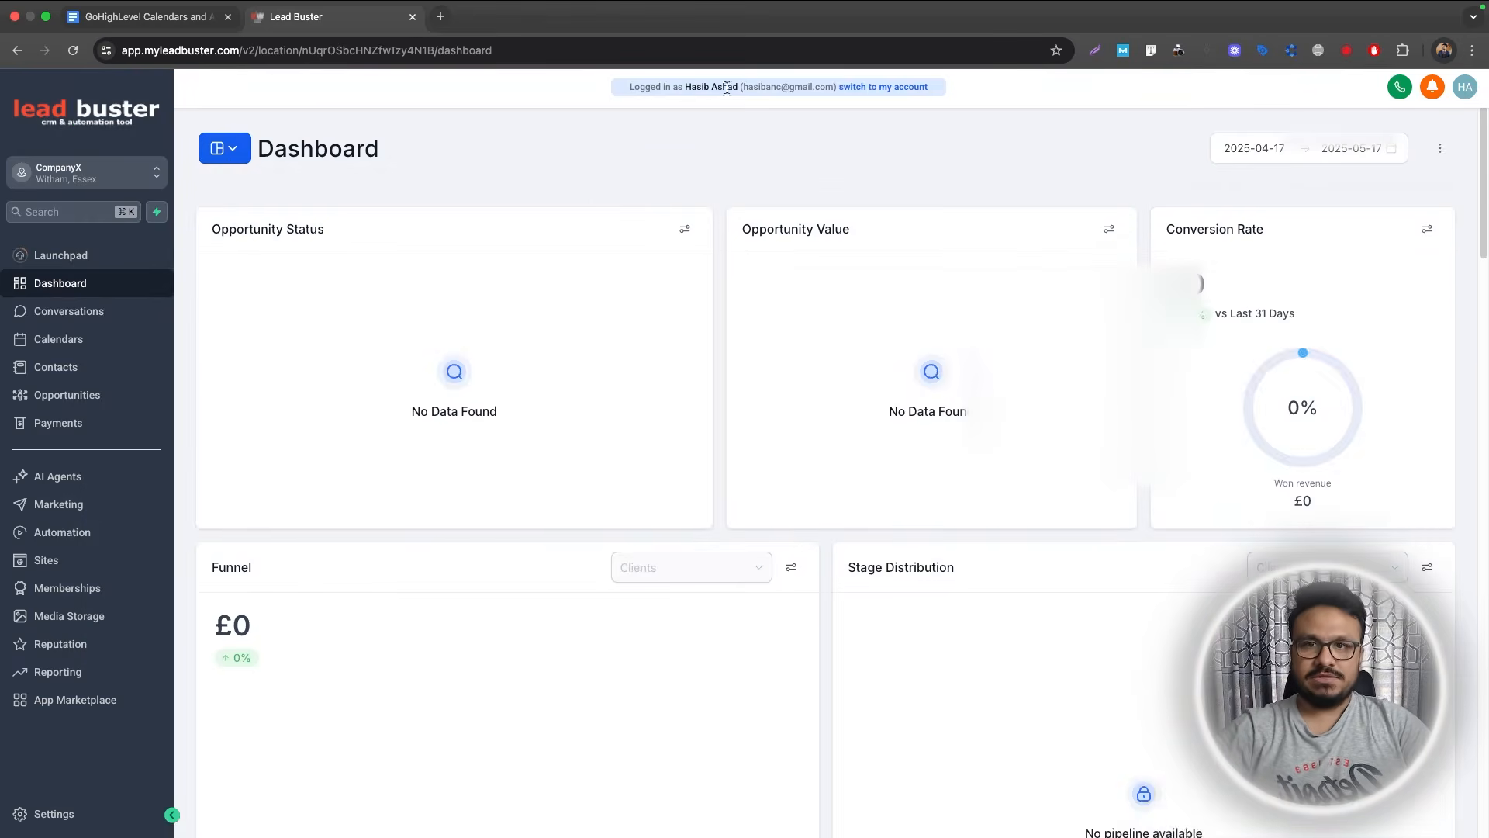
{"action": "left_click", "coordinate": [89, 815]}
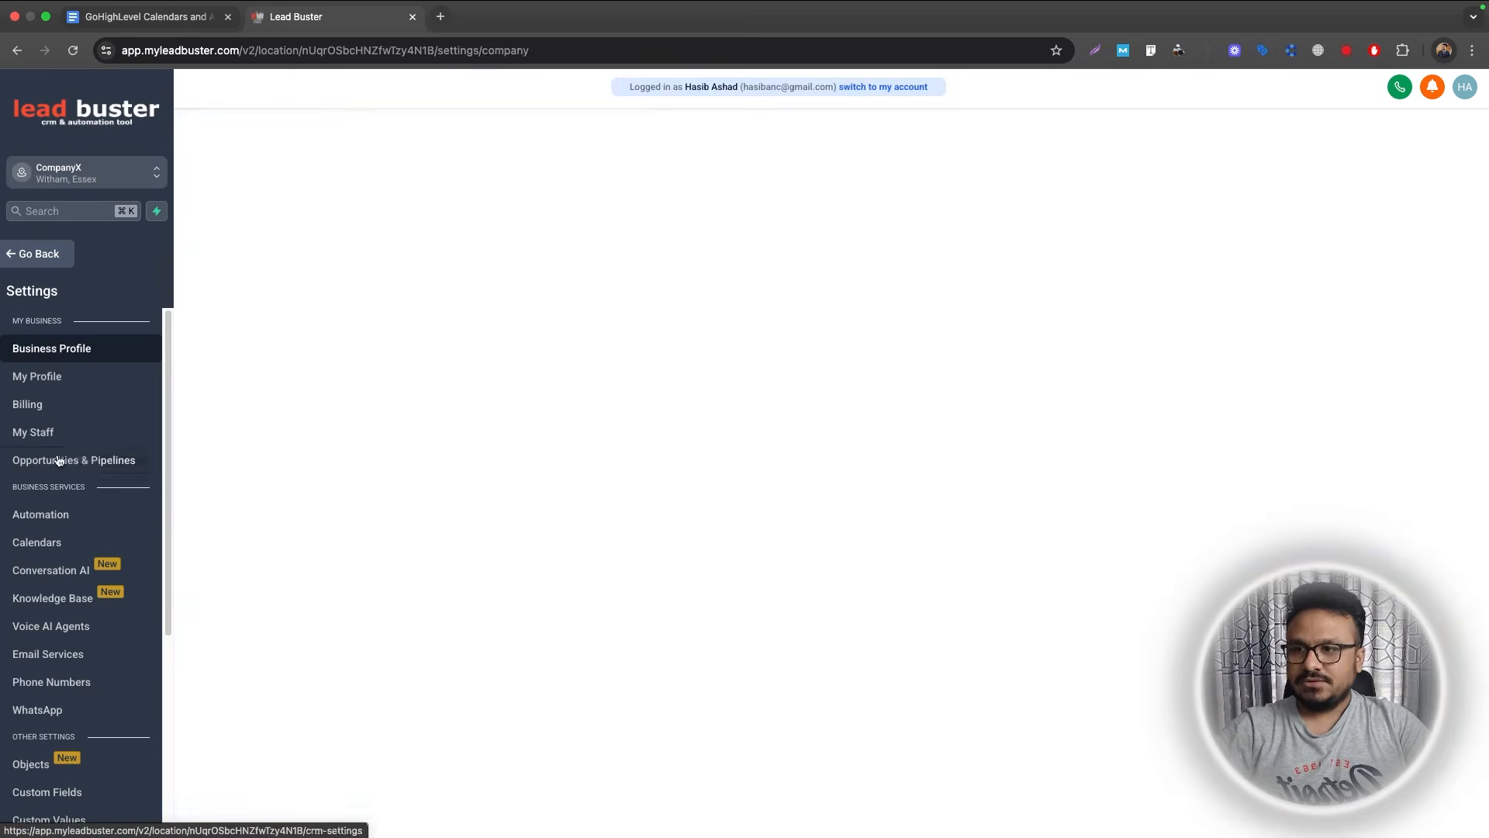
{"action": "left_click", "coordinate": [82, 388]}
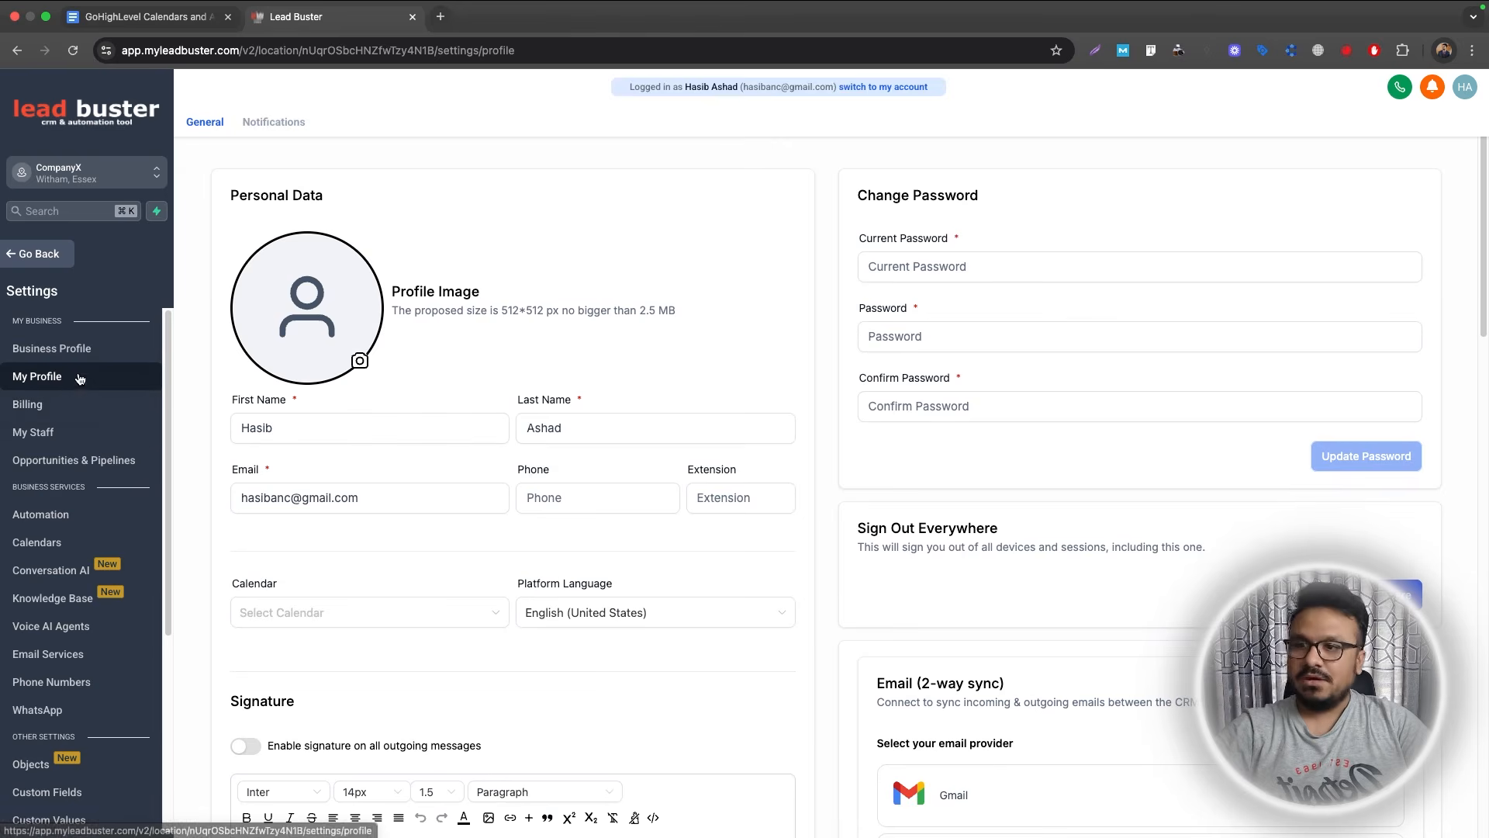
Under Calendar Settings, add a new calendar connection and choose Connect for Google Calendar.
{"action": "scroll", "coordinate": [895, 439], "scroll_direction": "down", "scroll_amount": 3}
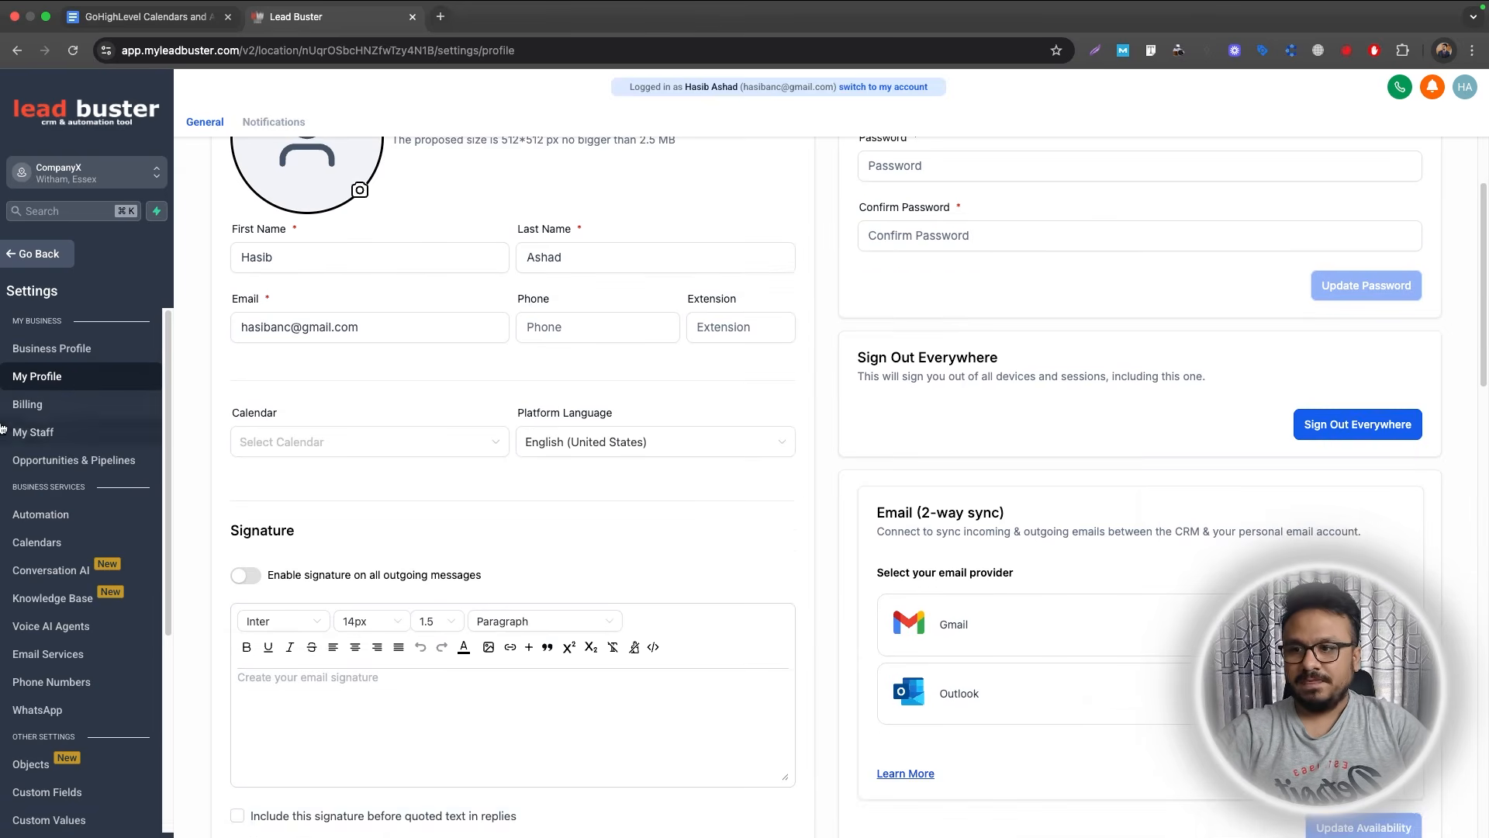
{"action": "scroll", "coordinate": [670, 416], "scroll_direction": "down", "scroll_amount": 5}
{"action": "scroll", "coordinate": [605, 427], "scroll_direction": "down", "scroll_amount": 2}
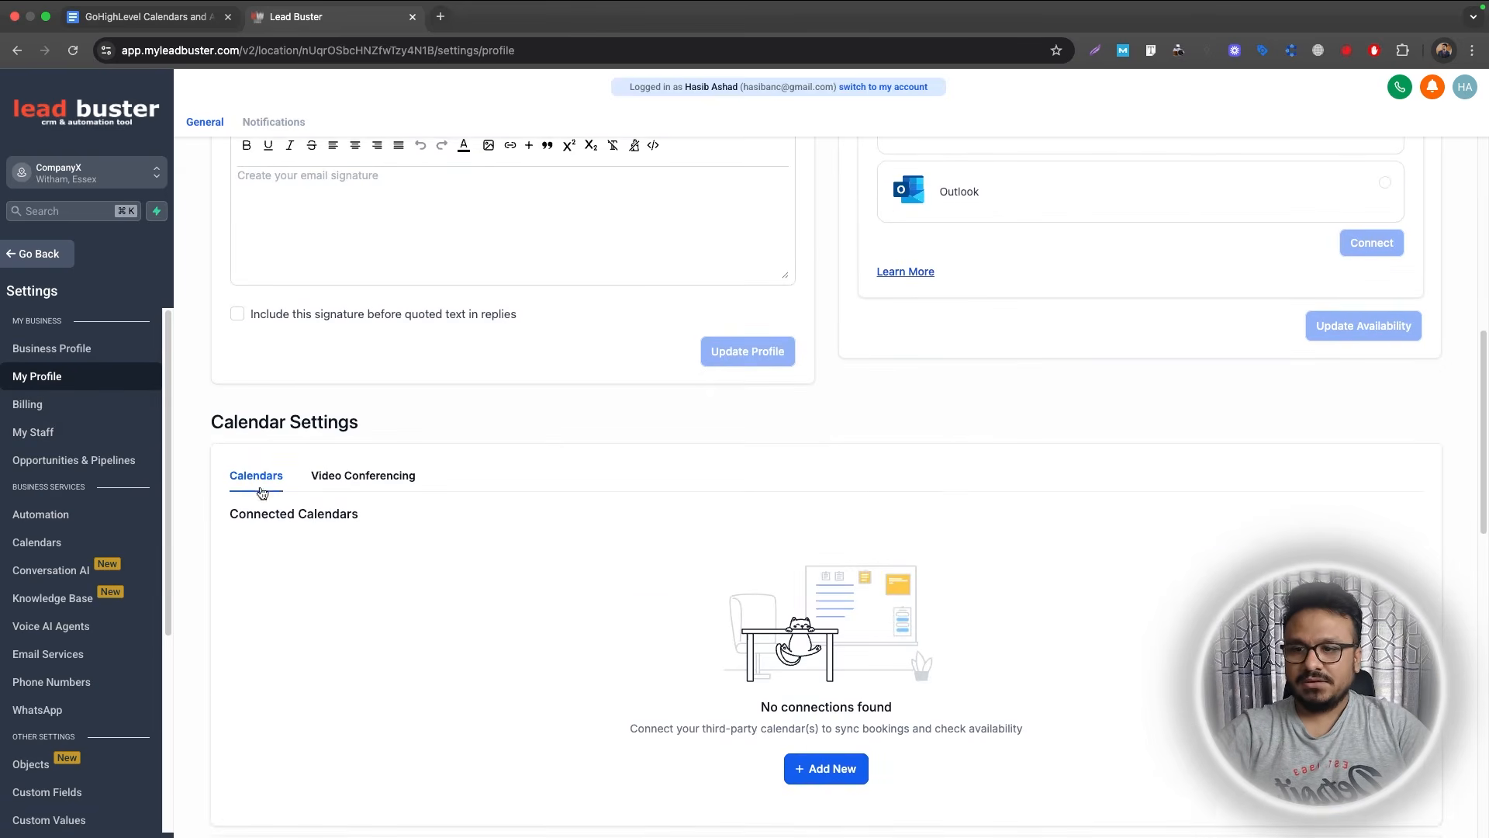
{"action": "scroll", "coordinate": [561, 661], "scroll_direction": "down", "scroll_amount": 2}
{"action": "left_click", "coordinate": [832, 625]}
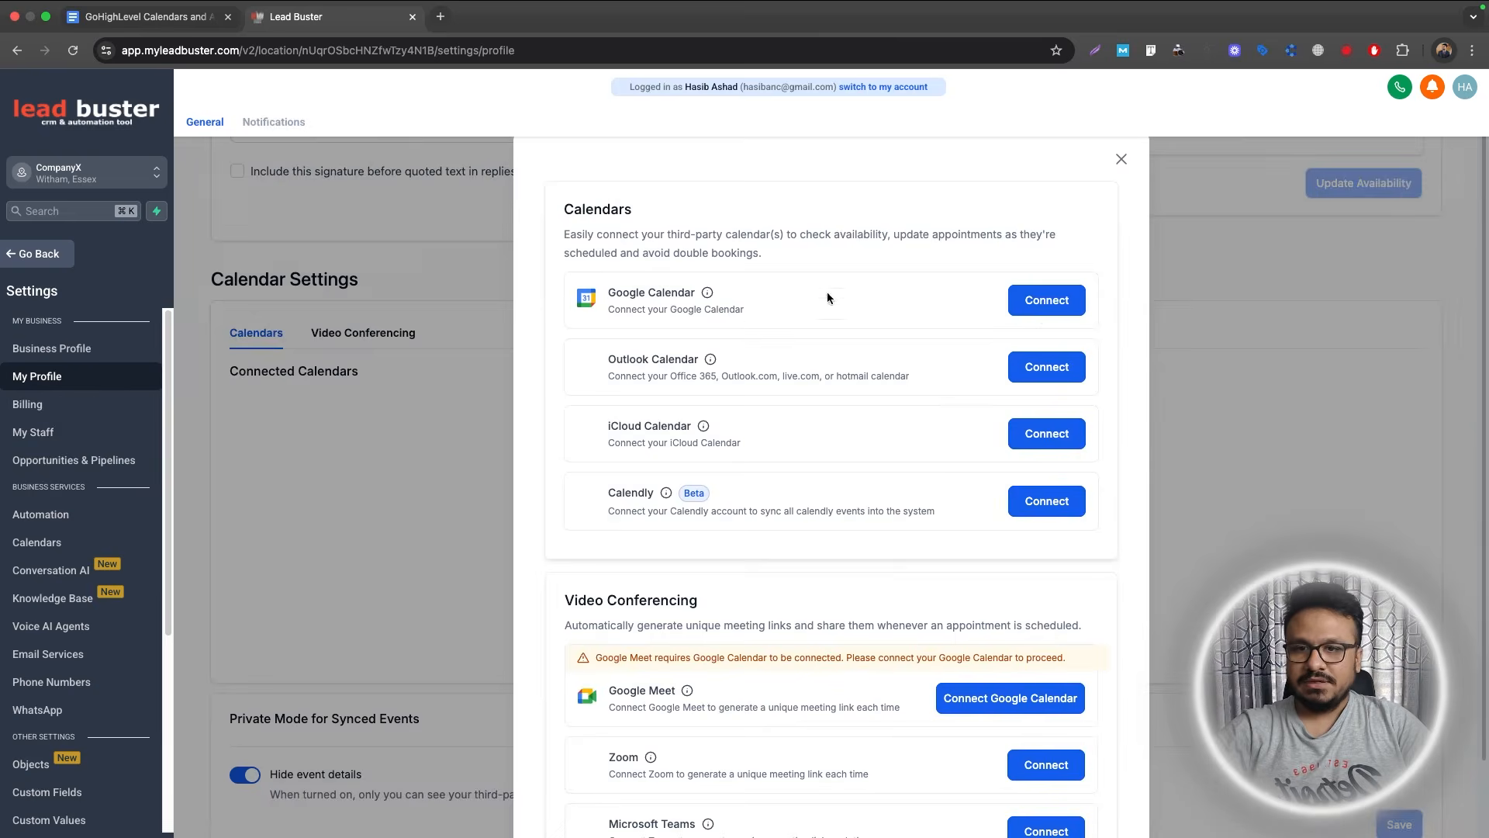
{"action": "left_click", "coordinate": [1046, 303]}
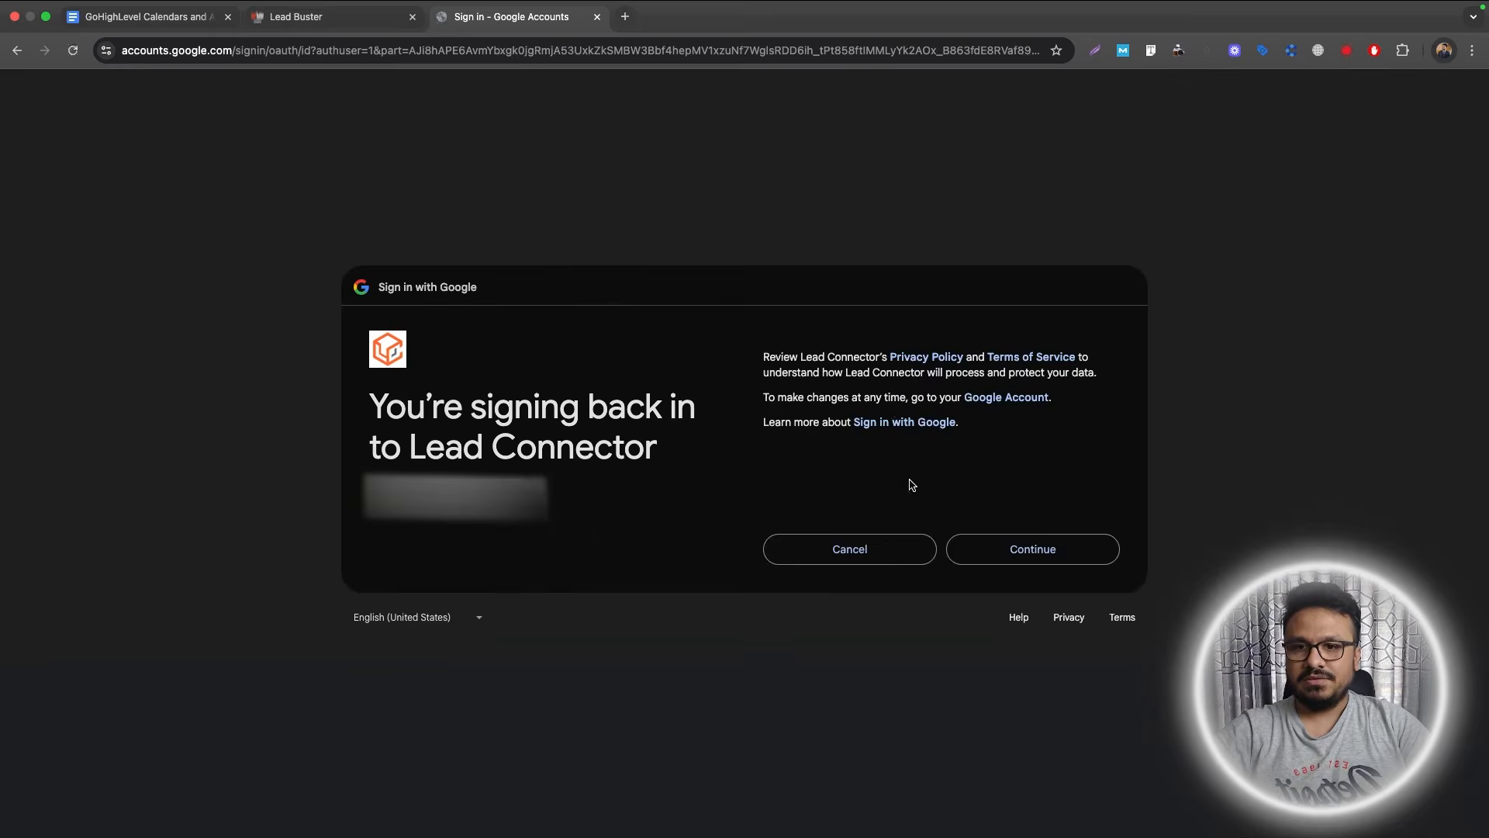
Continue with the Google account and allow Lead Connector access to its calendars.
{"action": "left_click", "coordinate": [980, 542]}
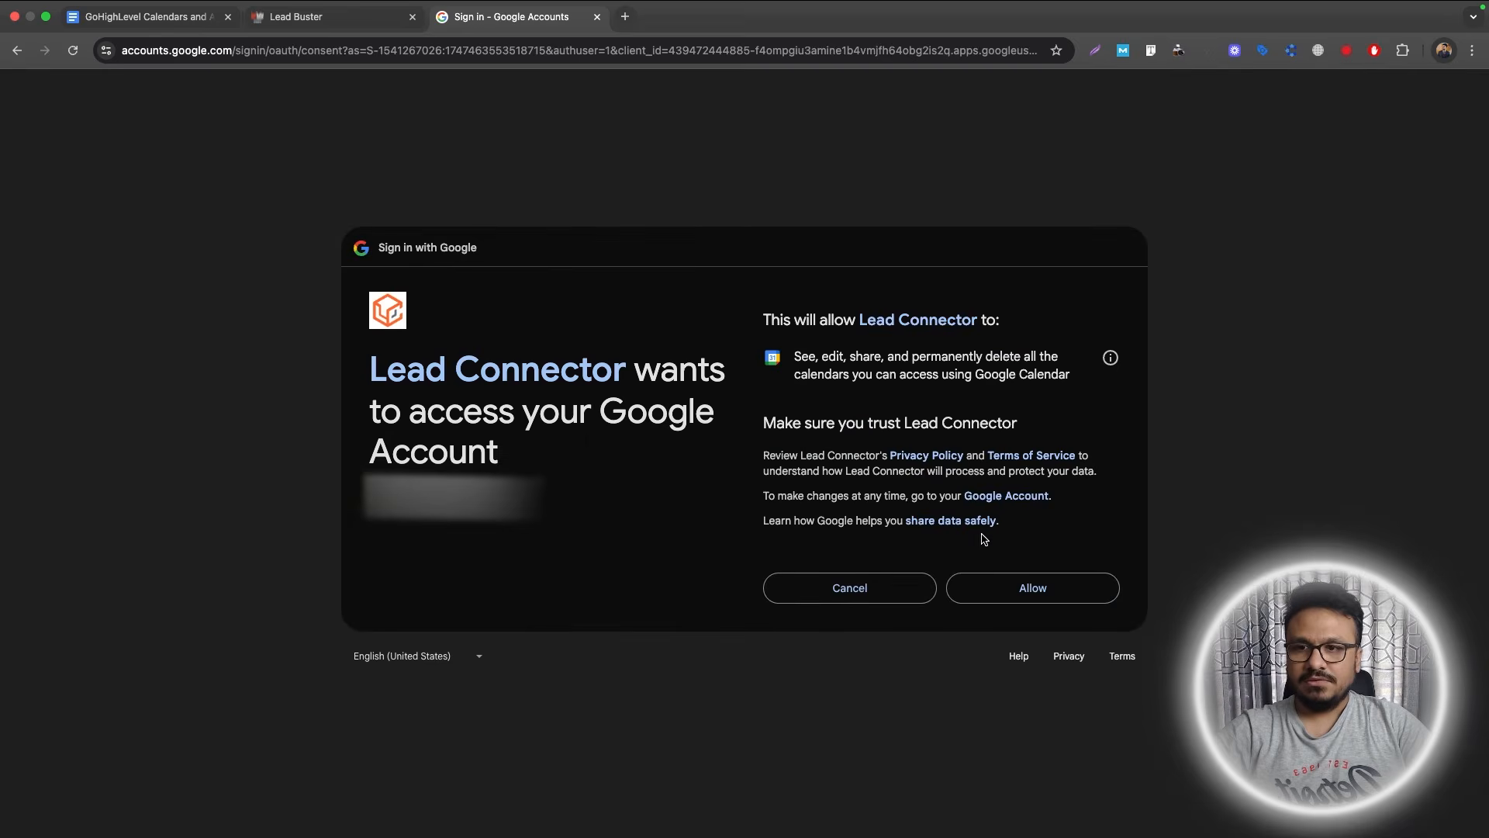
{"action": "left_click", "coordinate": [1002, 588]}
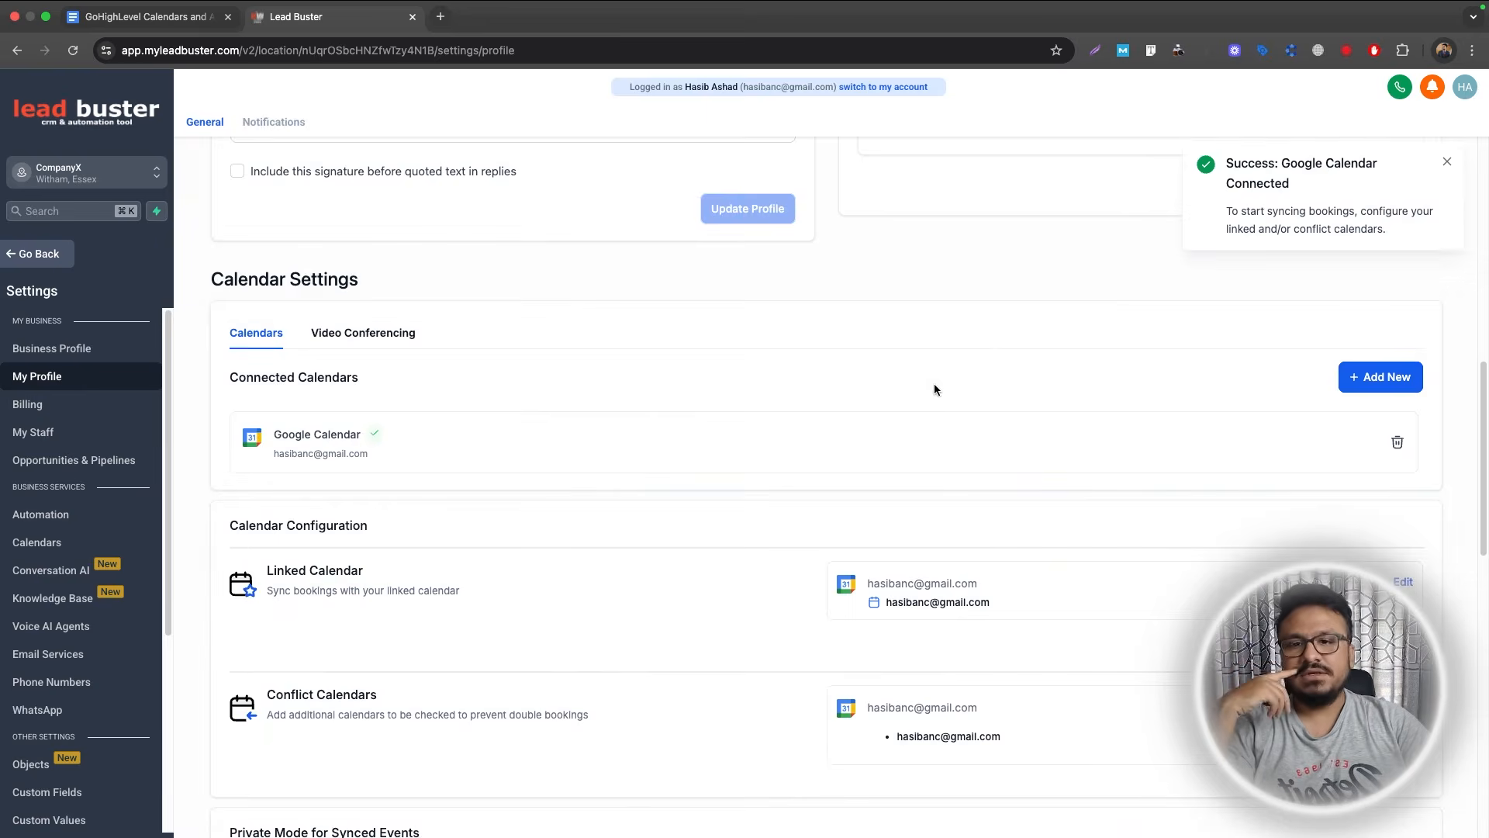
{"action": "left_click", "coordinate": [1345, 394]}
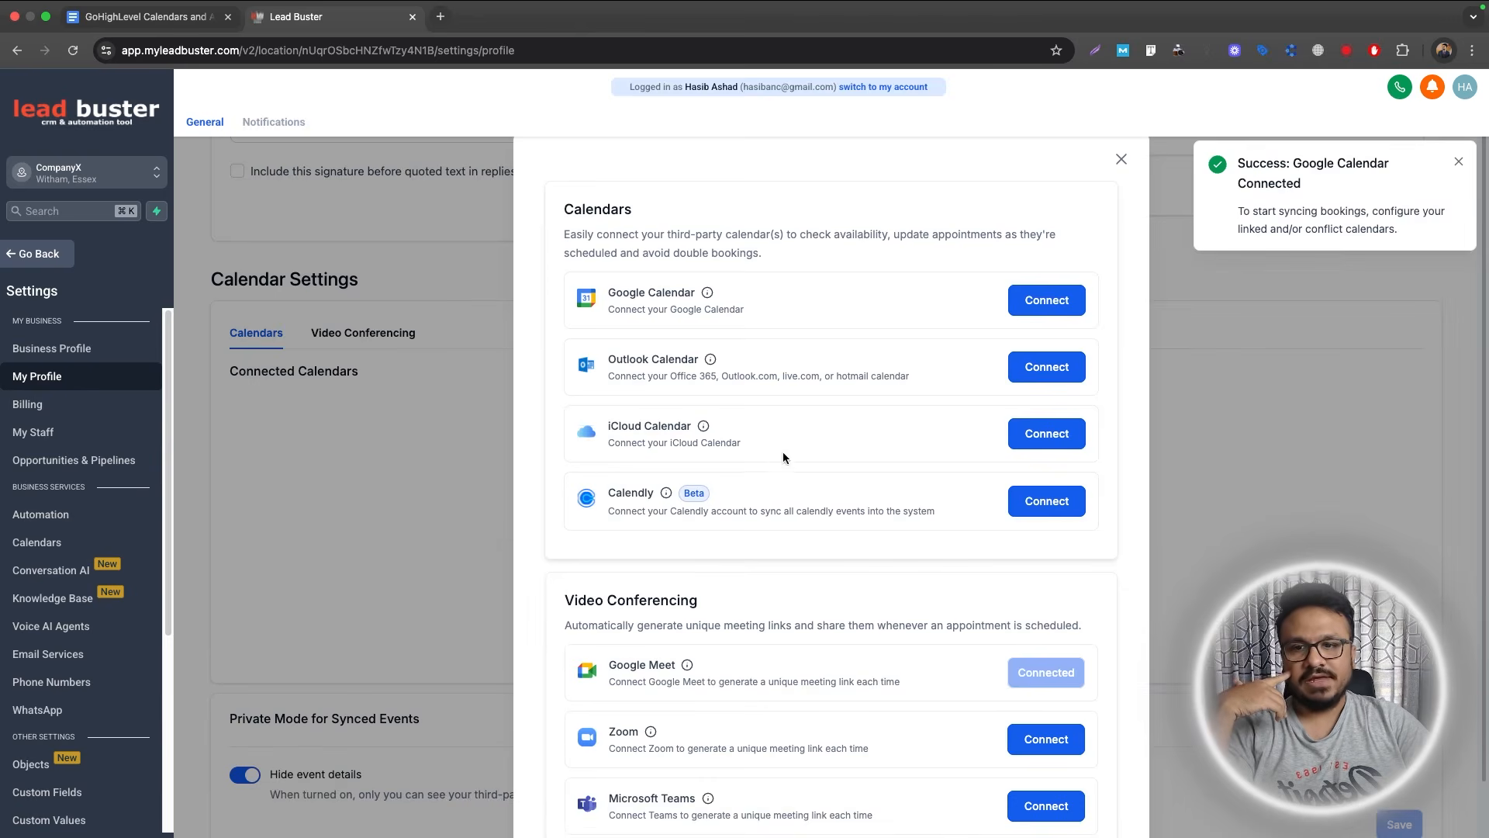
{"action": "left_click", "coordinate": [1121, 160]}
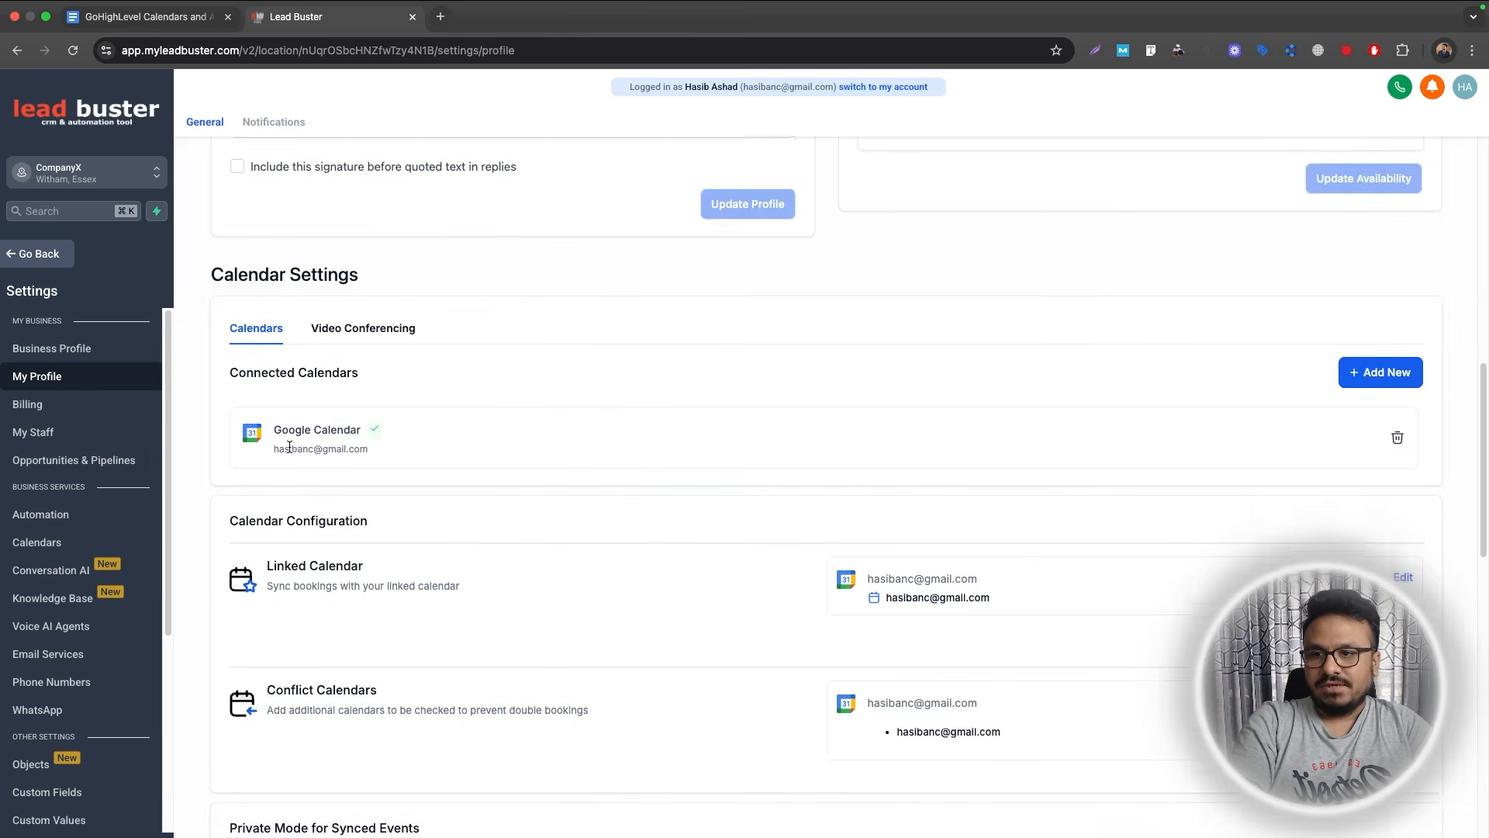
{"action": "scroll", "coordinate": [290, 447], "scroll_direction": "down", "scroll_amount": 3}
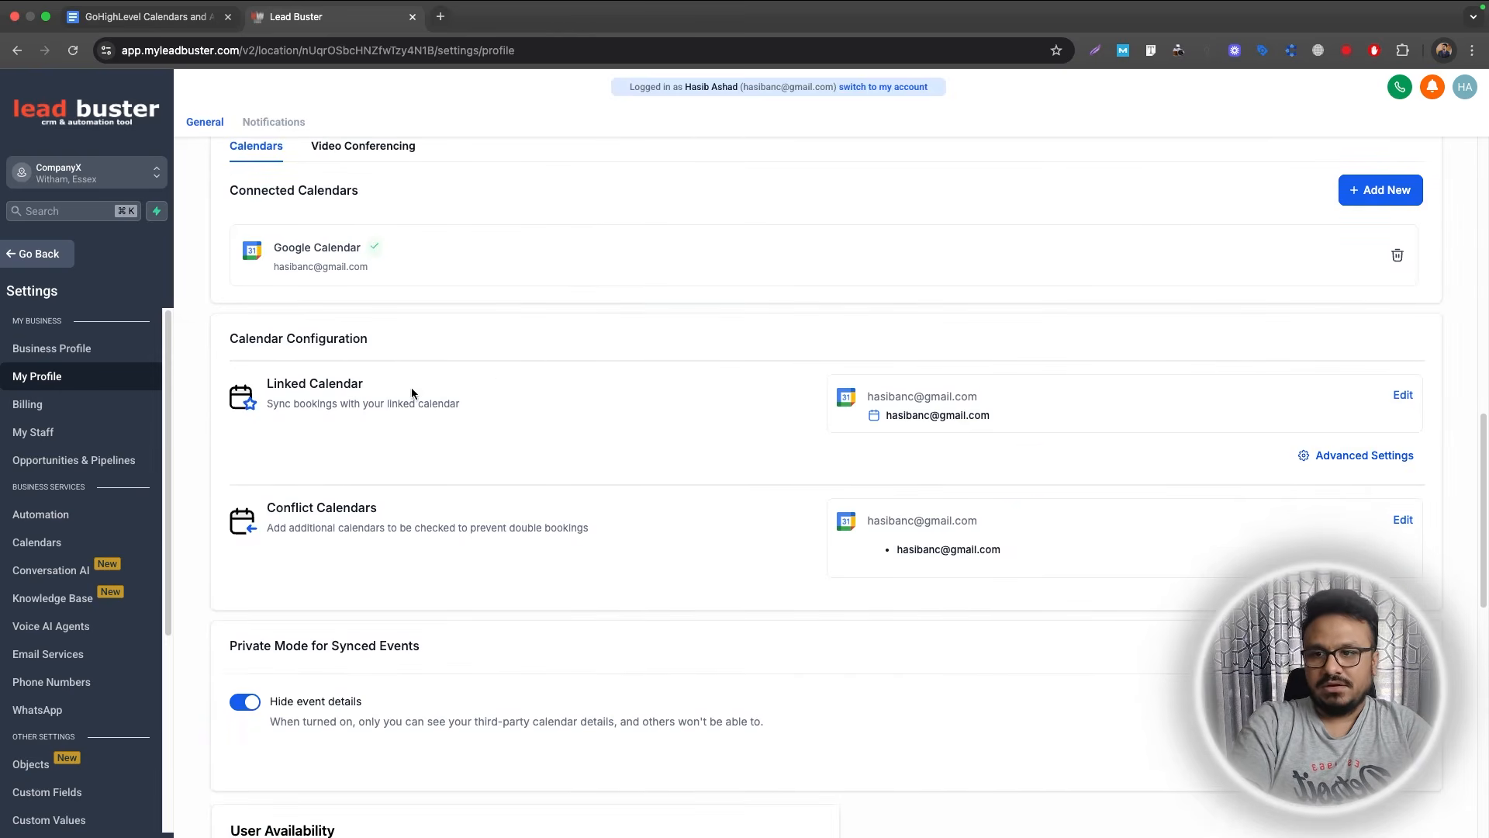
{"action": "left_click", "coordinate": [1403, 400]}
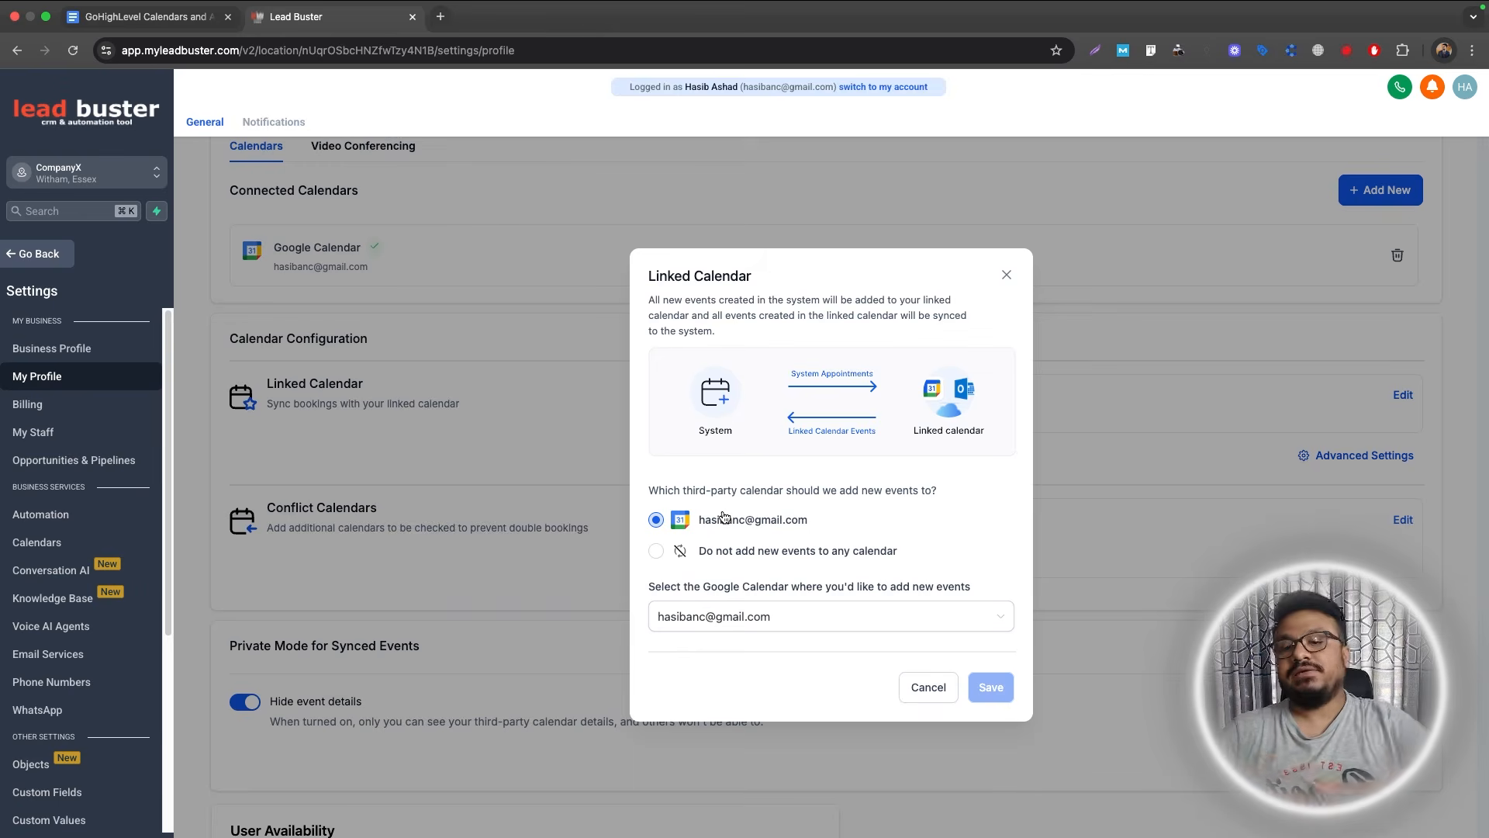
{"action": "left_click", "coordinate": [1004, 277]}
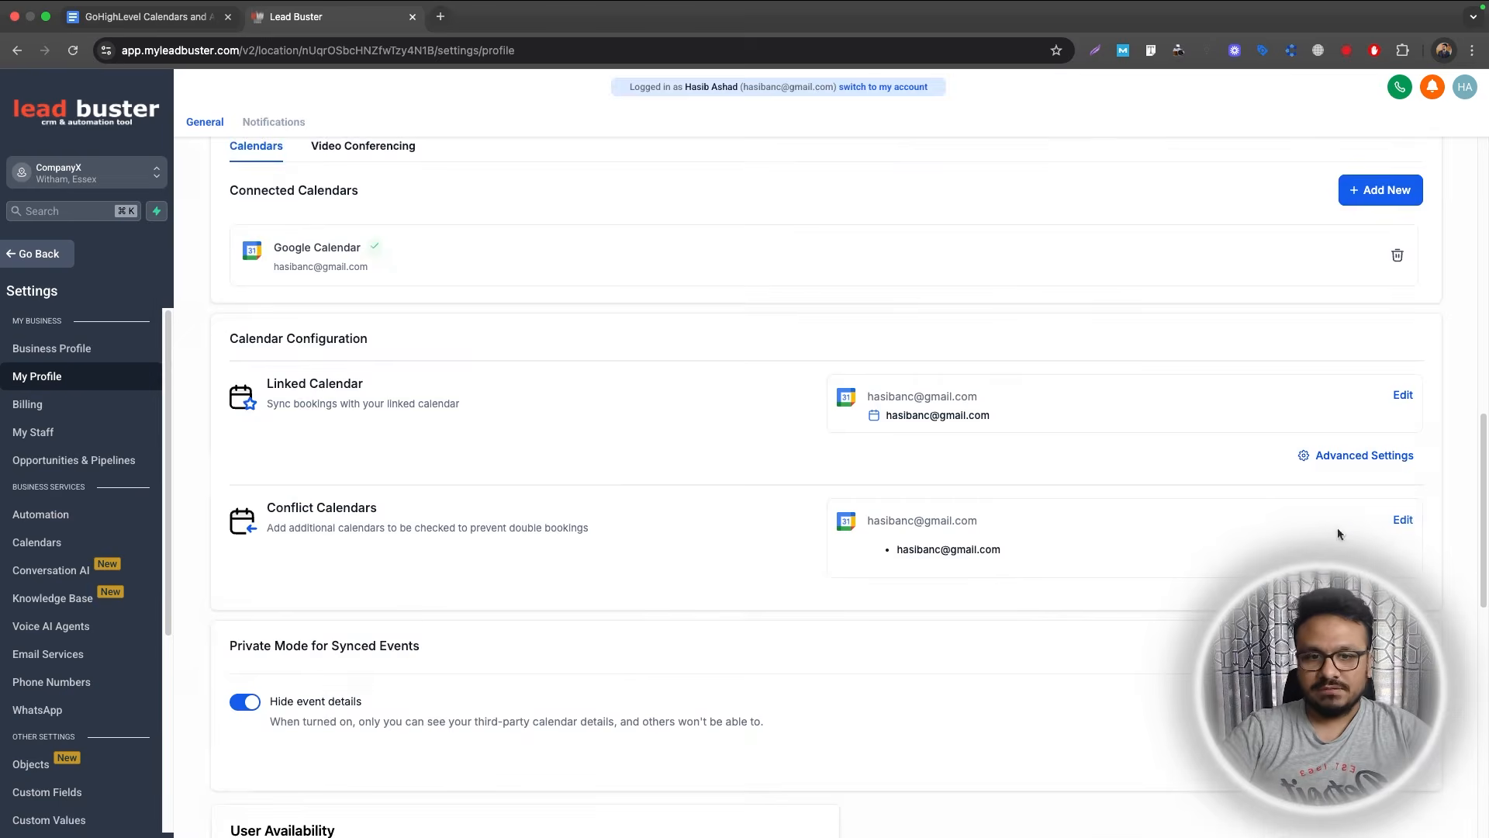
{"action": "left_click", "coordinate": [1403, 520]}
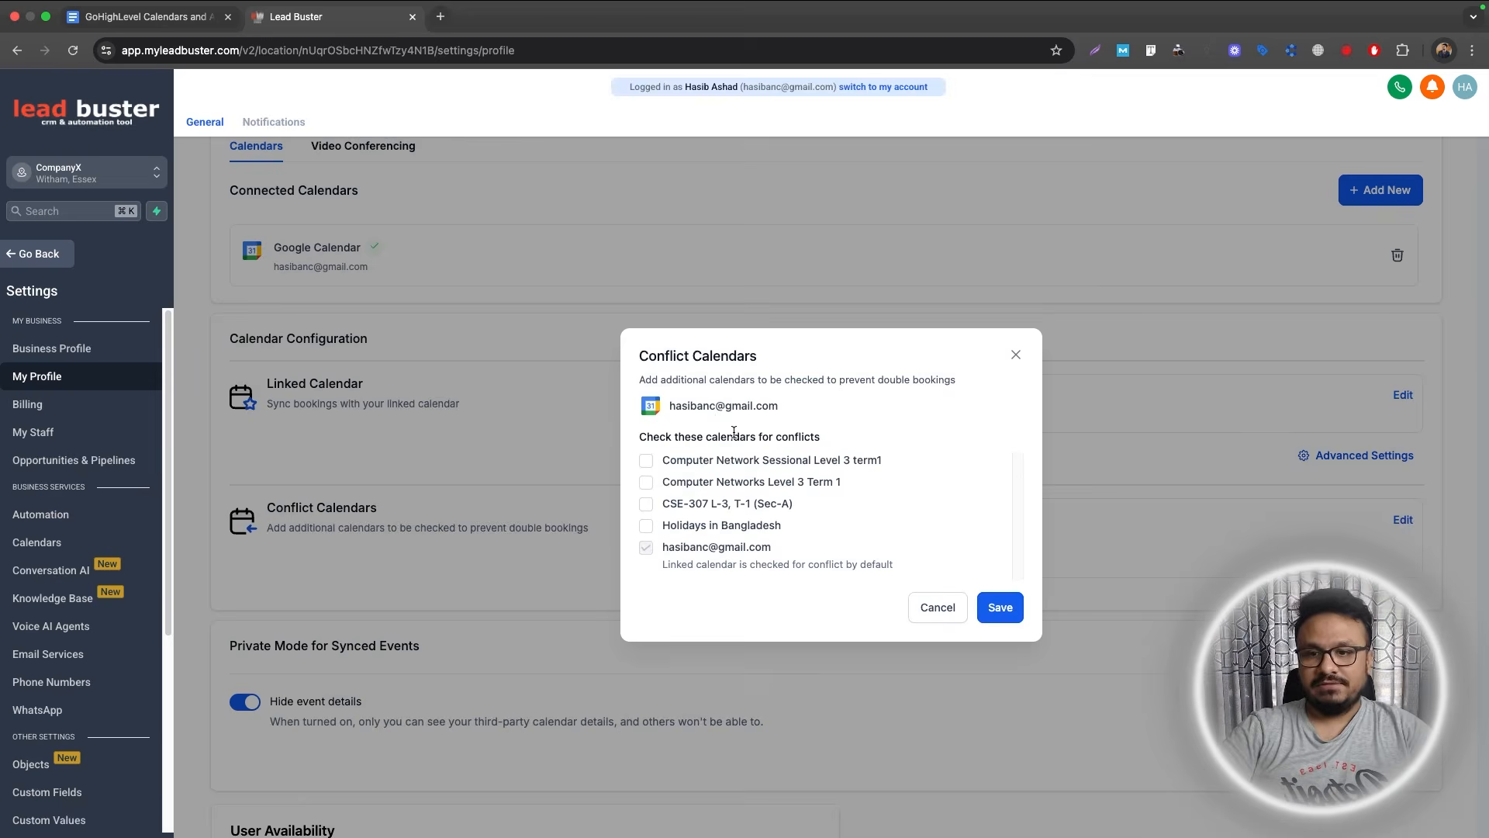
{"action": "left_click", "coordinate": [1015, 354]}
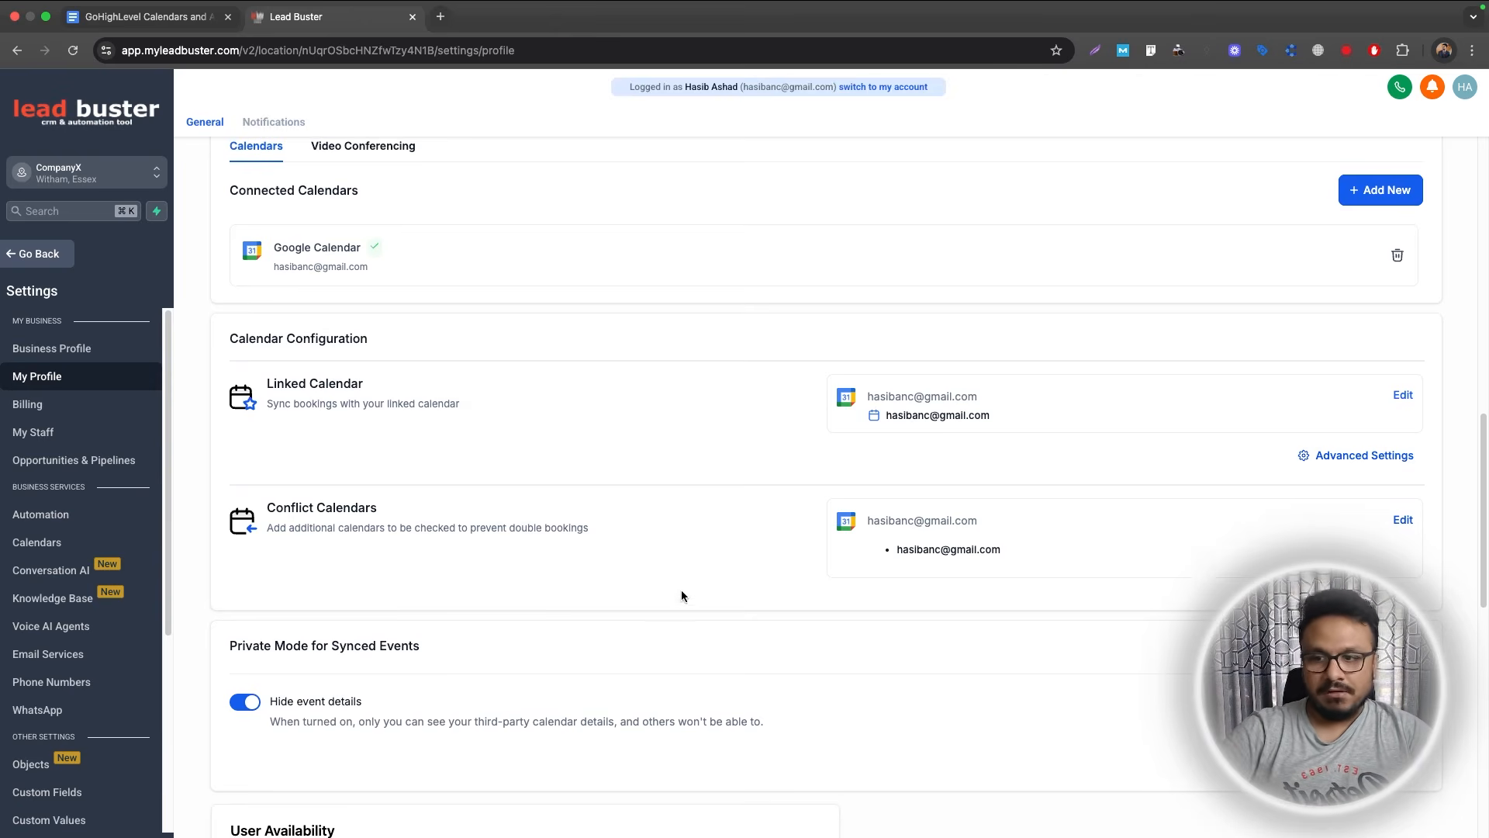
{"action": "scroll", "coordinate": [676, 586], "scroll_direction": "down", "scroll_amount": 4}
{"action": "scroll", "coordinate": [1452, 591], "scroll_direction": "up", "scroll_amount": 5}
{"action": "left_click", "coordinate": [1403, 653]}
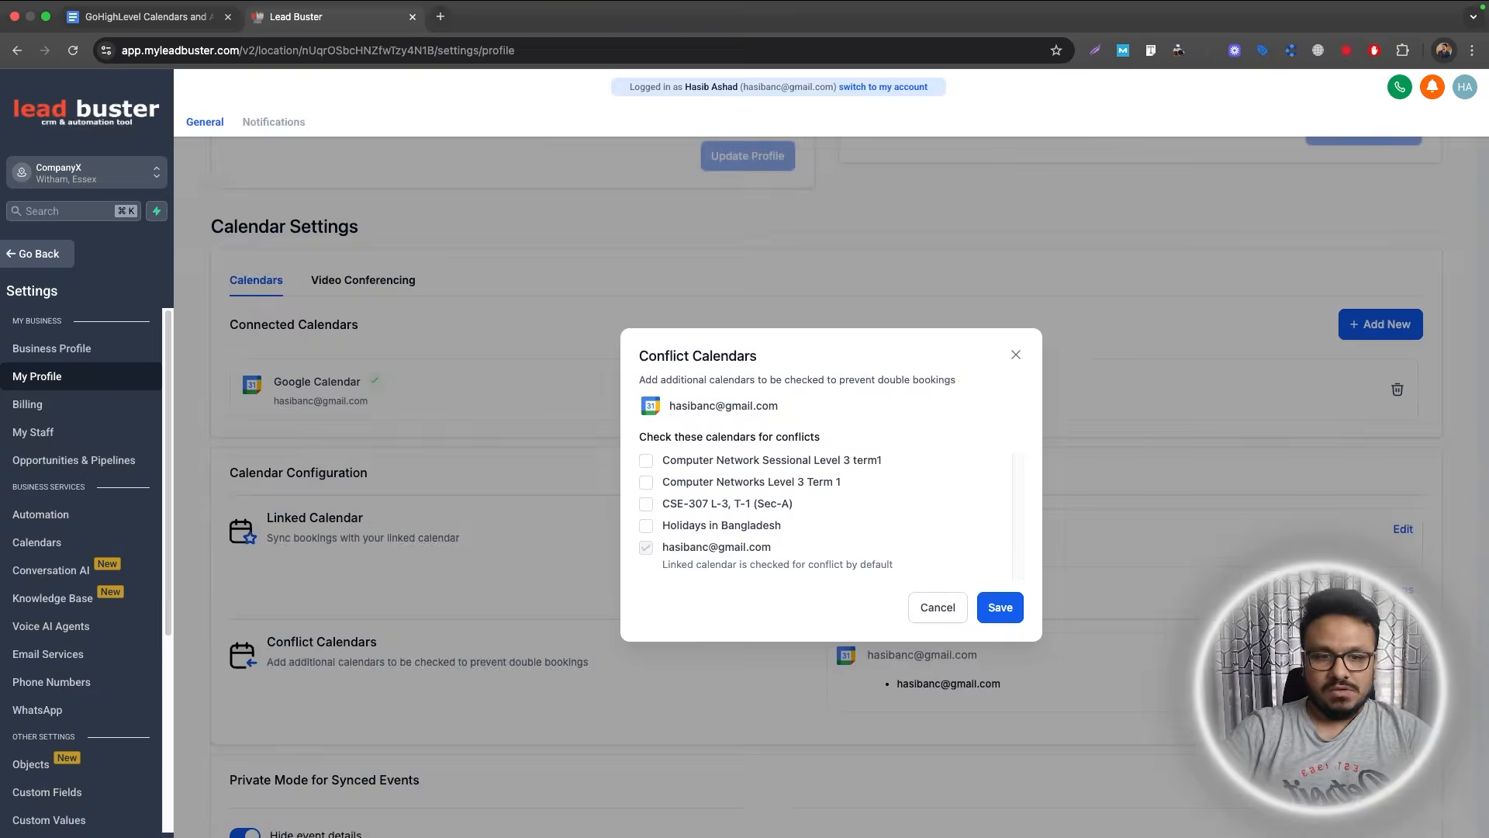
{"action": "left_click", "coordinate": [1013, 357]}
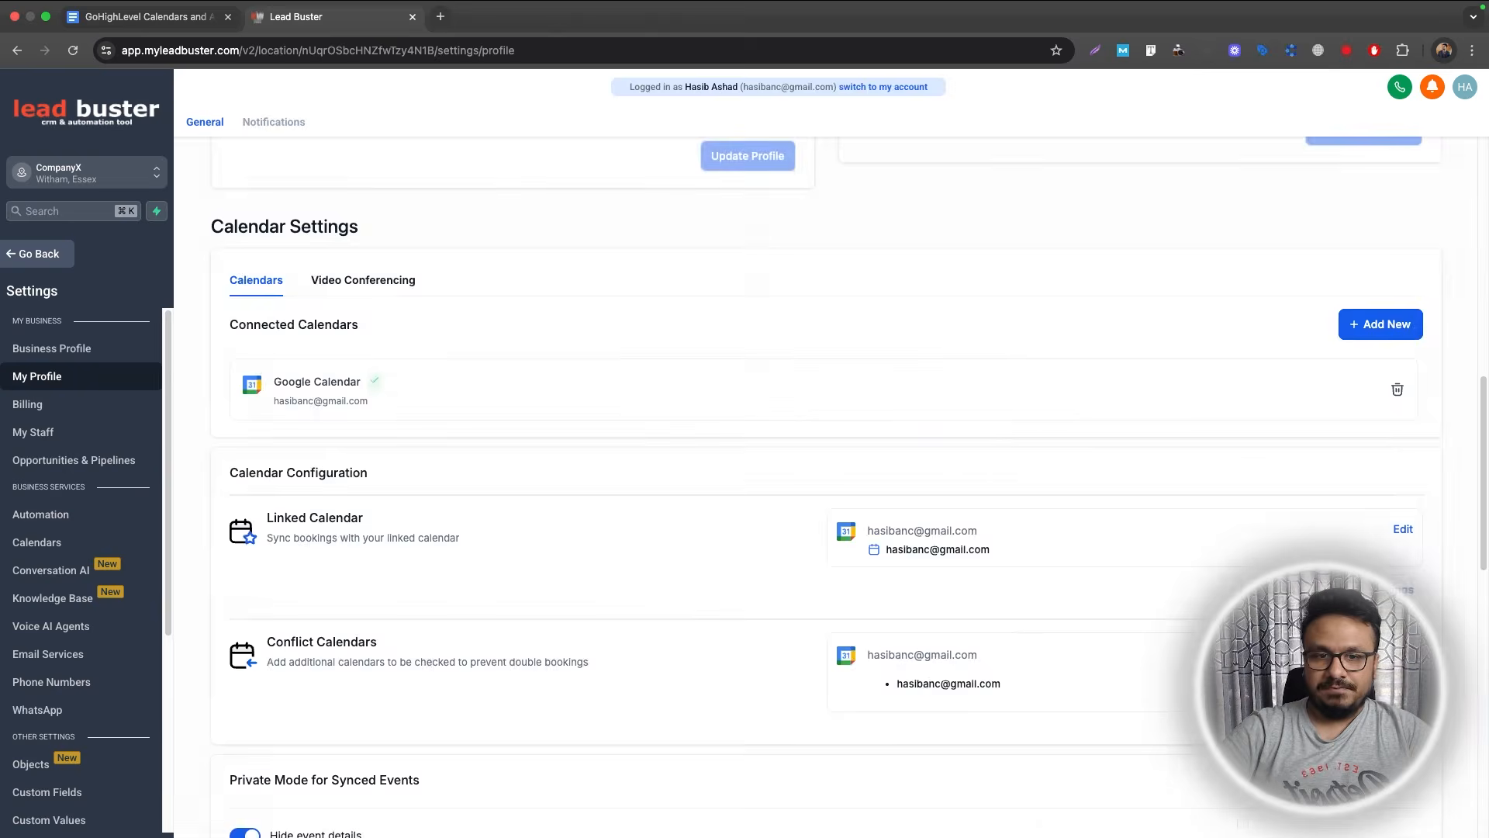
{"action": "left_click", "coordinate": [1389, 590]}
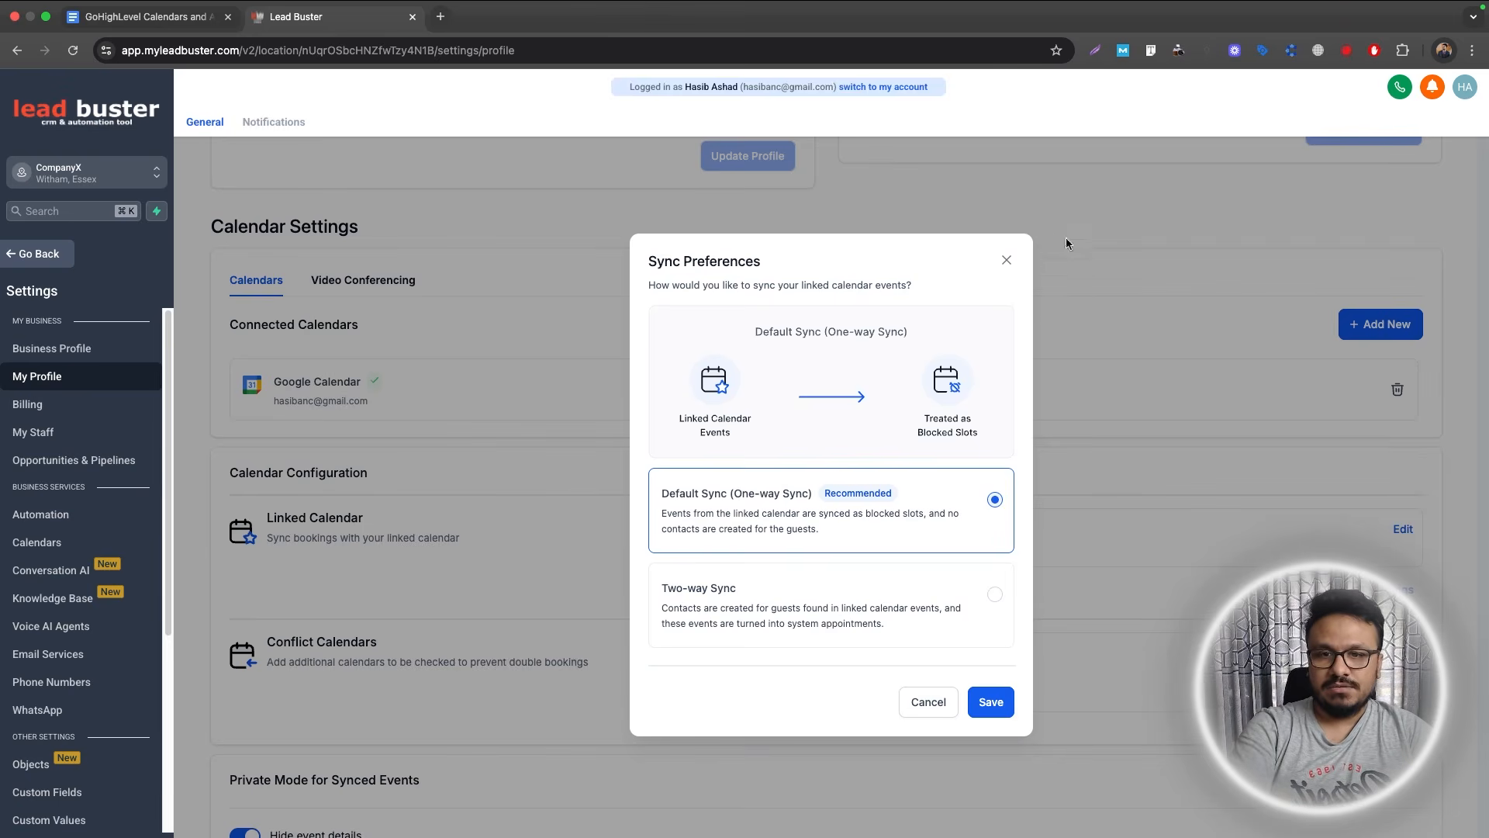
{"action": "left_click_drag", "start_coordinate": [1012, 261], "coordinate": [990, 382]}
{"action": "left_click", "coordinate": [990, 382]}
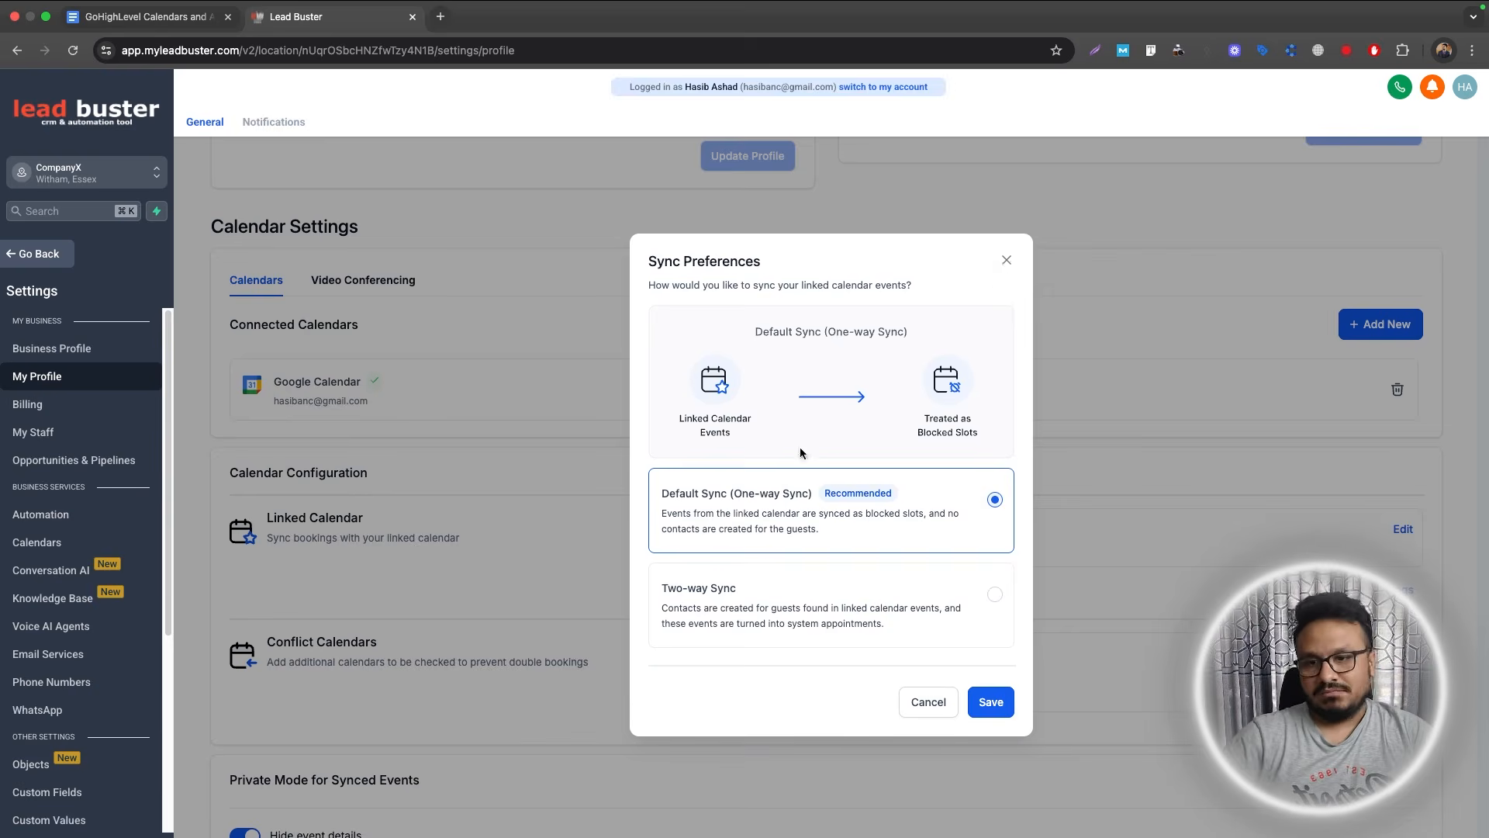
{"action": "left_click", "coordinate": [1004, 262]}
{"action": "scroll", "coordinate": [505, 586], "scroll_direction": "down", "scroll_amount": 4}
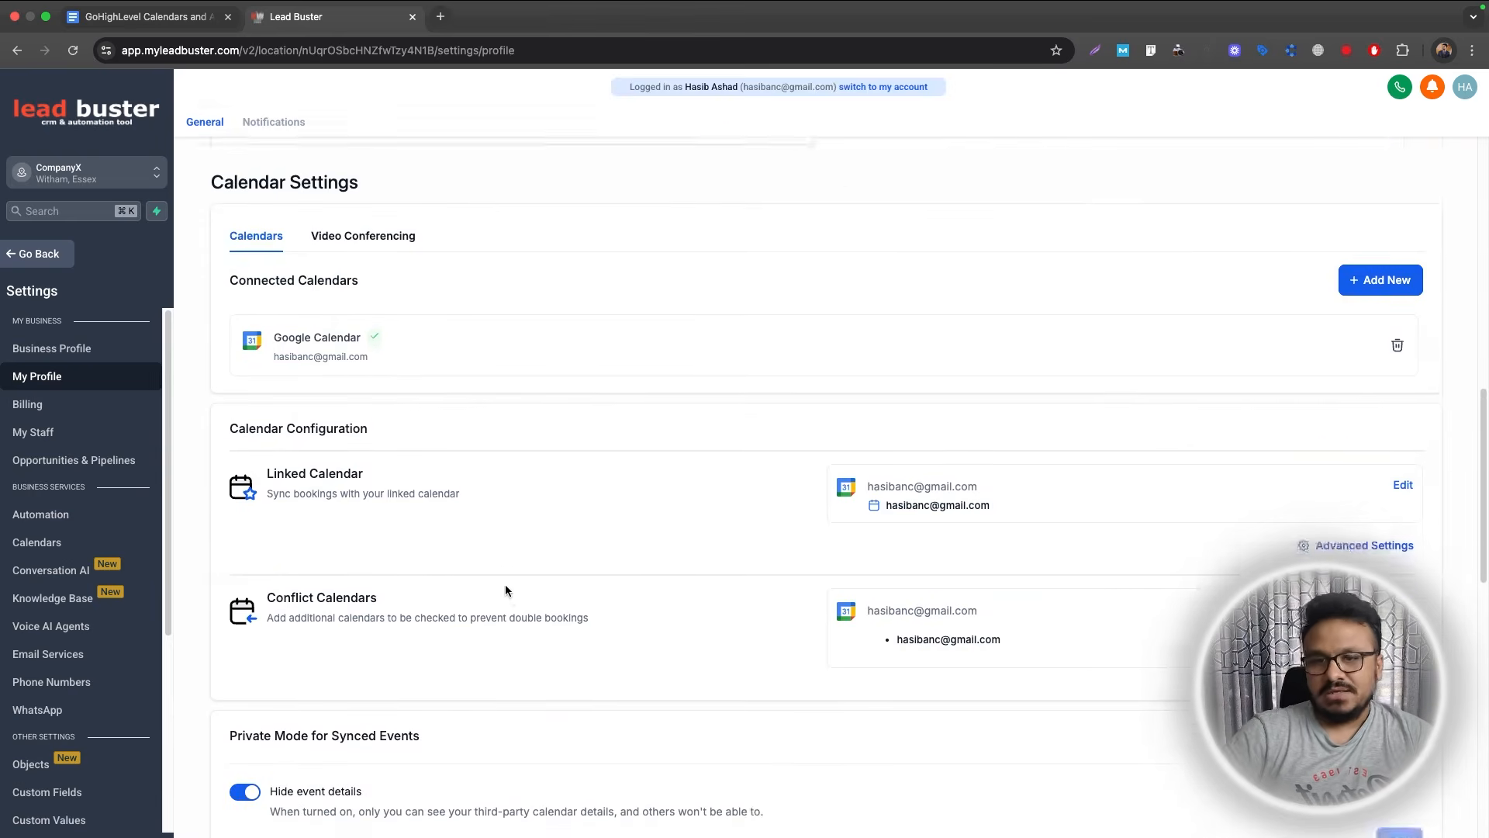
{"action": "scroll", "coordinate": [500, 582], "scroll_direction": "up", "scroll_amount": 3}
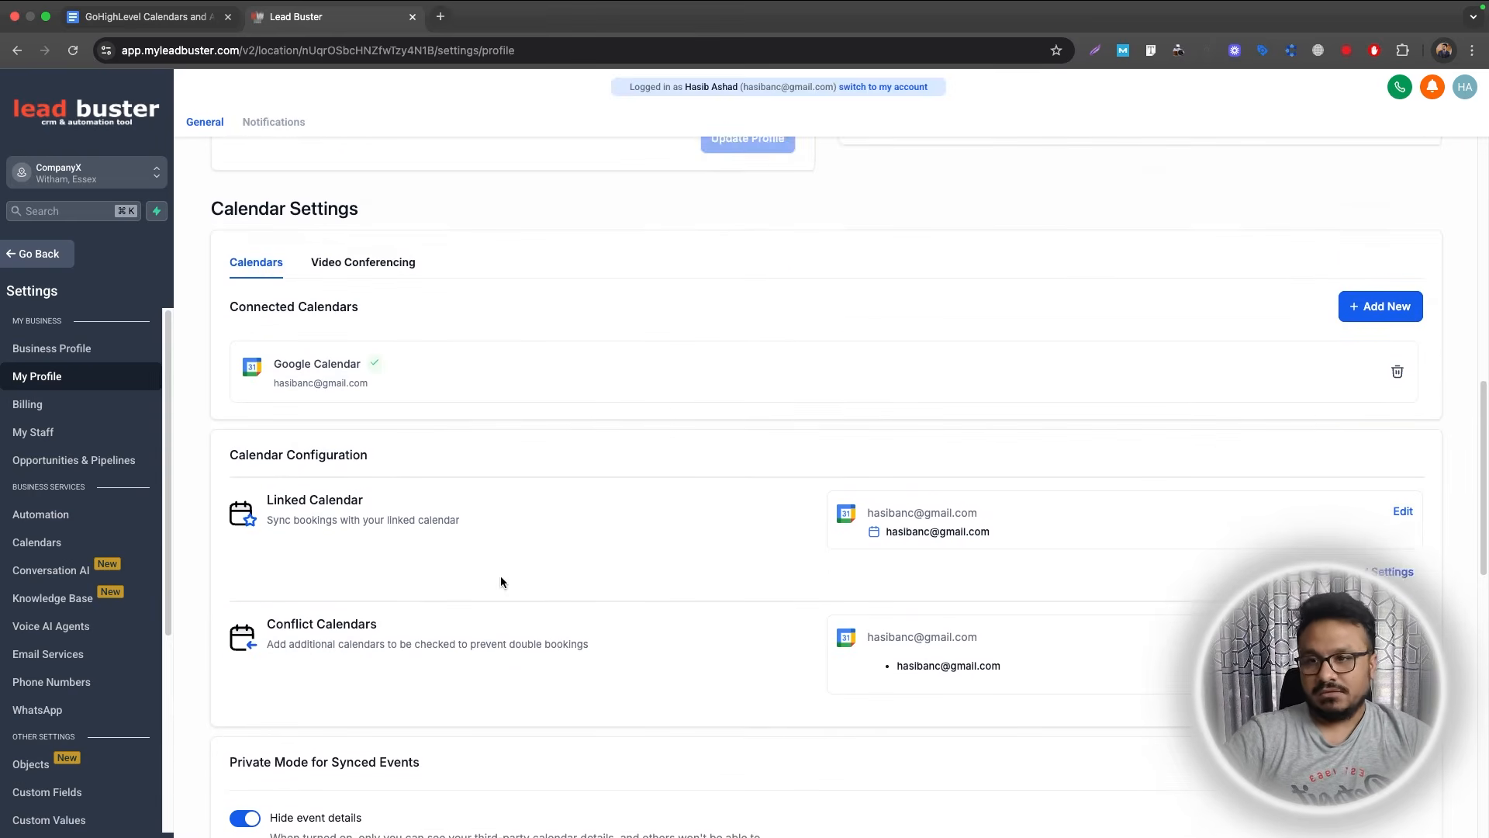
{"action": "scroll", "coordinate": [500, 582], "scroll_direction": "down", "scroll_amount": 10}
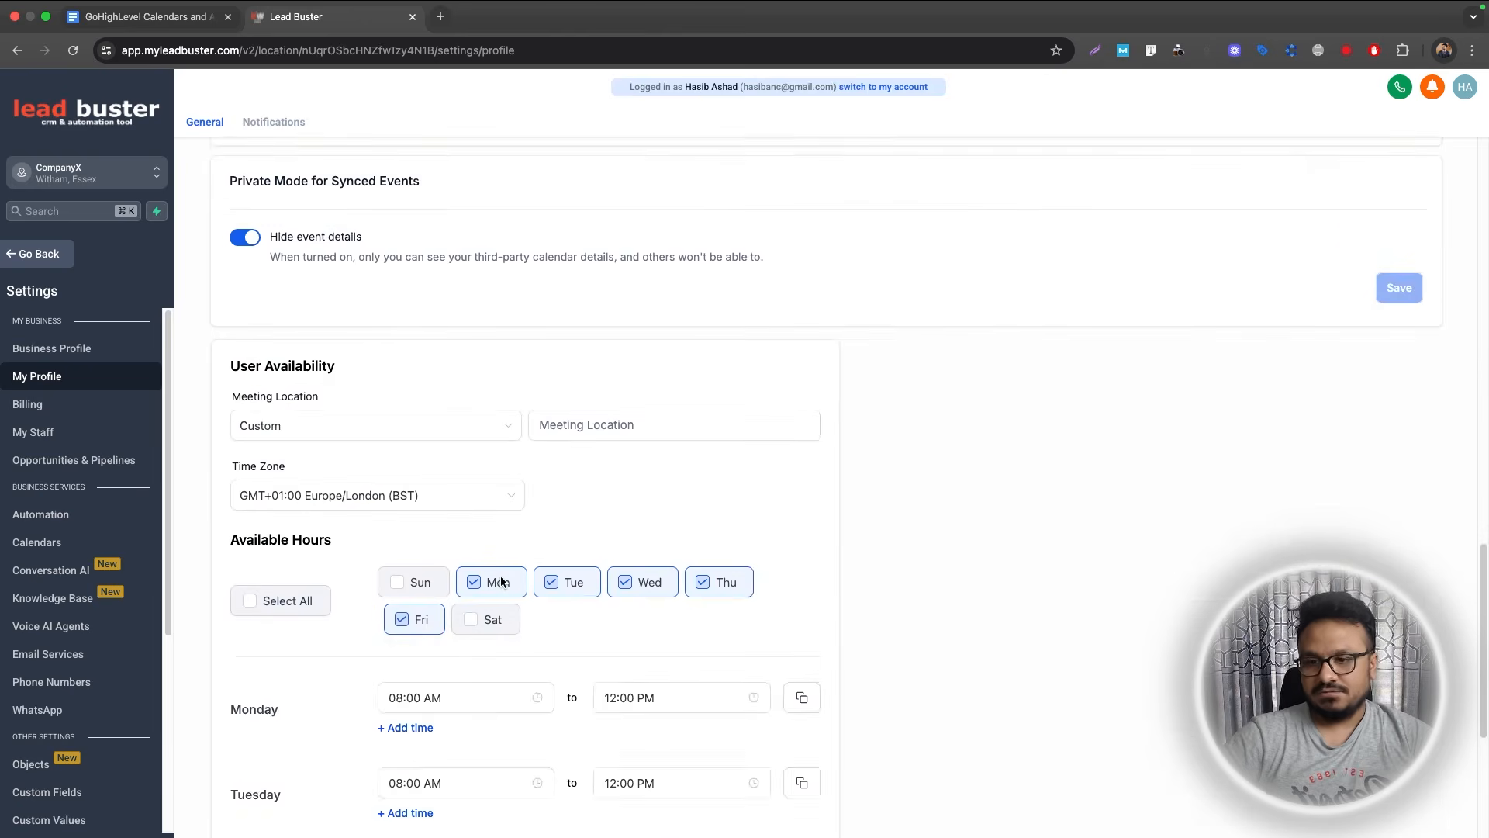
{"action": "scroll", "coordinate": [500, 578], "scroll_direction": "up", "scroll_amount": 20}
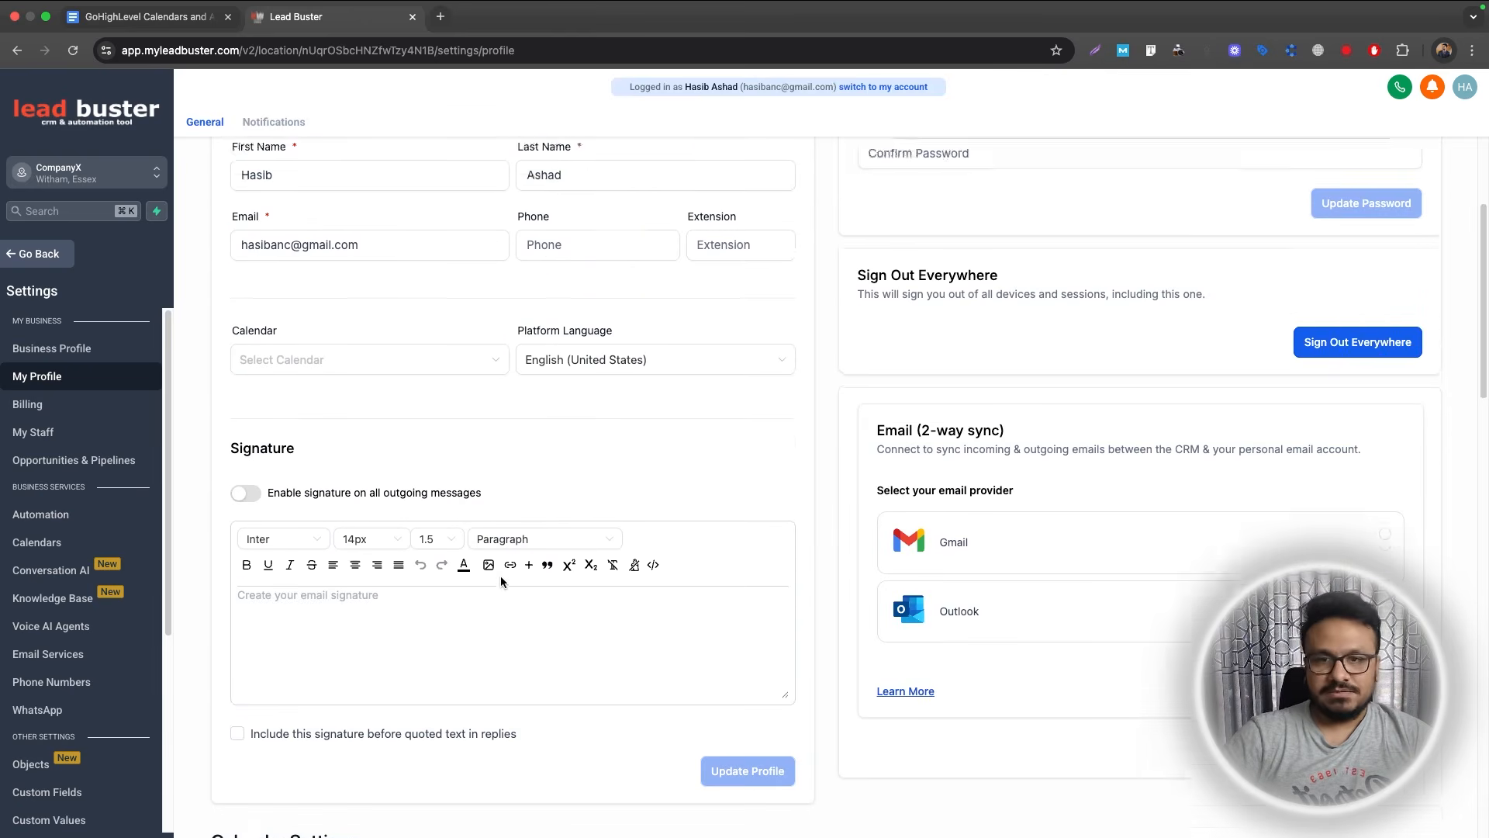
Highlight '2. How to sync Google Calendars' yellow in the outline doc, then return to Lead Buster.
{"action": "left_click", "coordinate": [148, 17]}
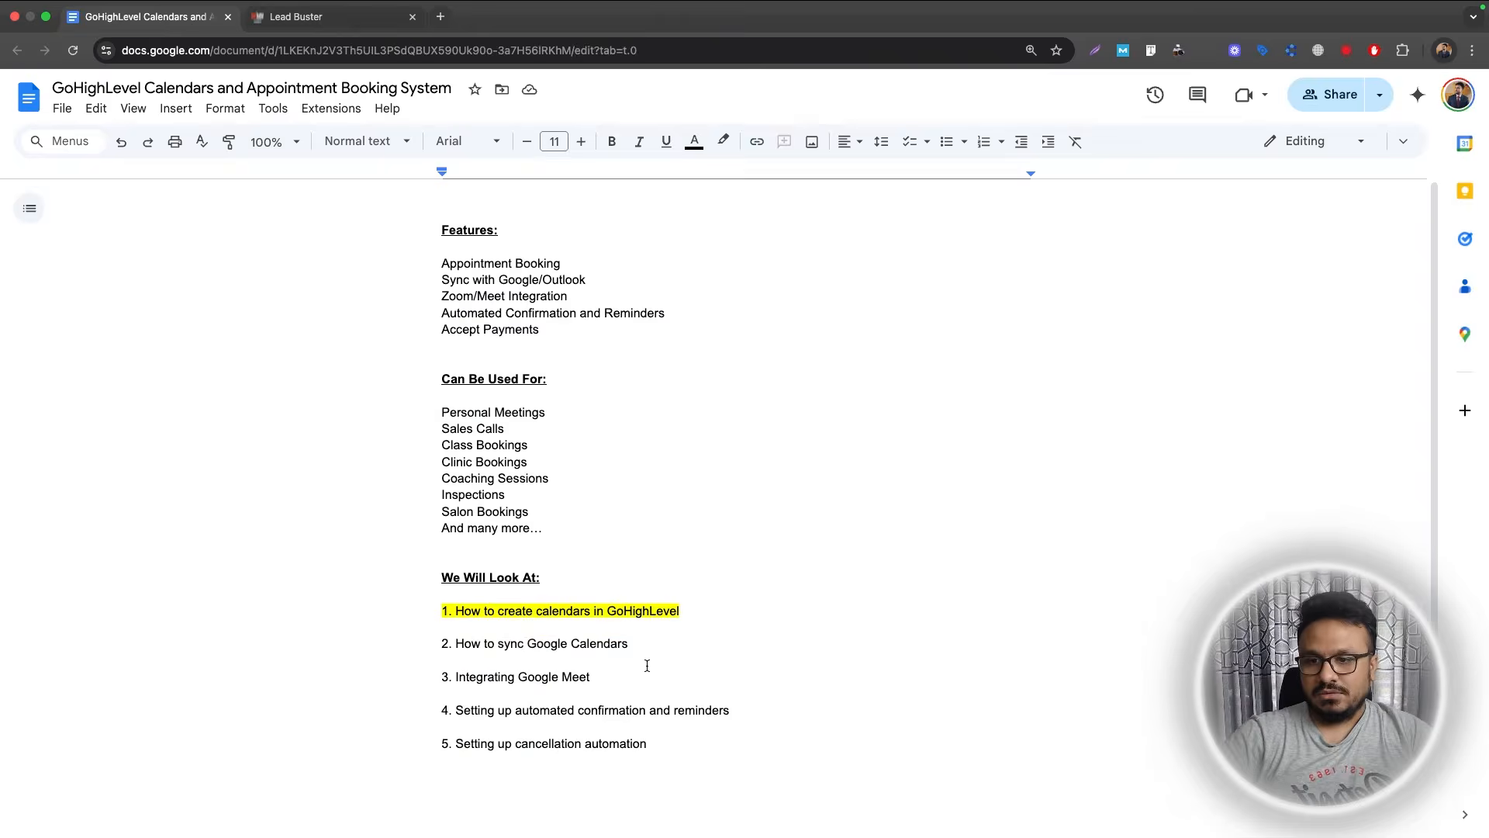
{"action": "left_click_drag", "start_coordinate": [638, 644], "coordinate": [456, 643]}
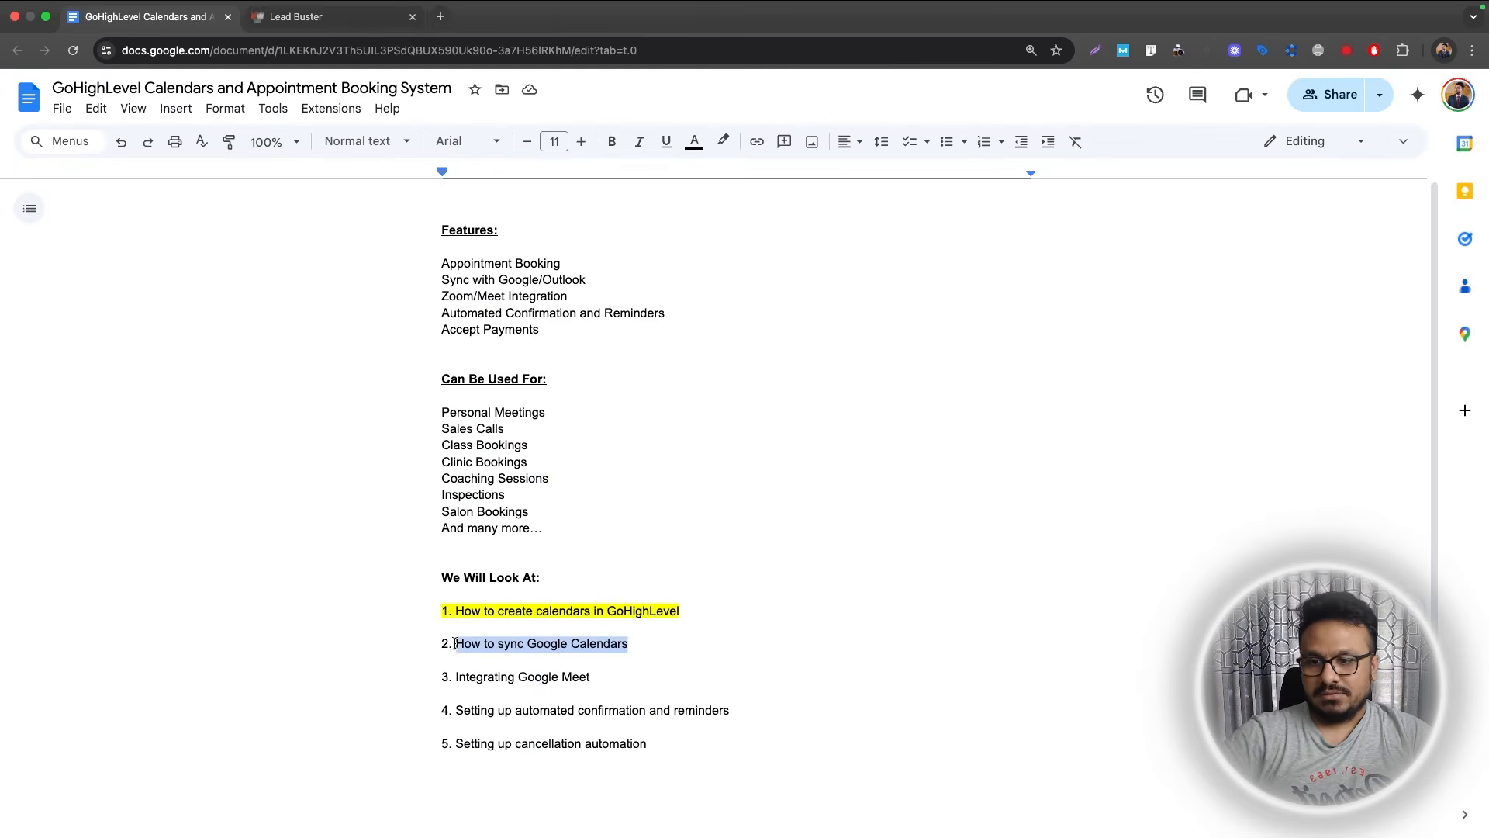
{"action": "left_click", "coordinate": [722, 141]}
{"action": "left_click", "coordinate": [784, 221]}
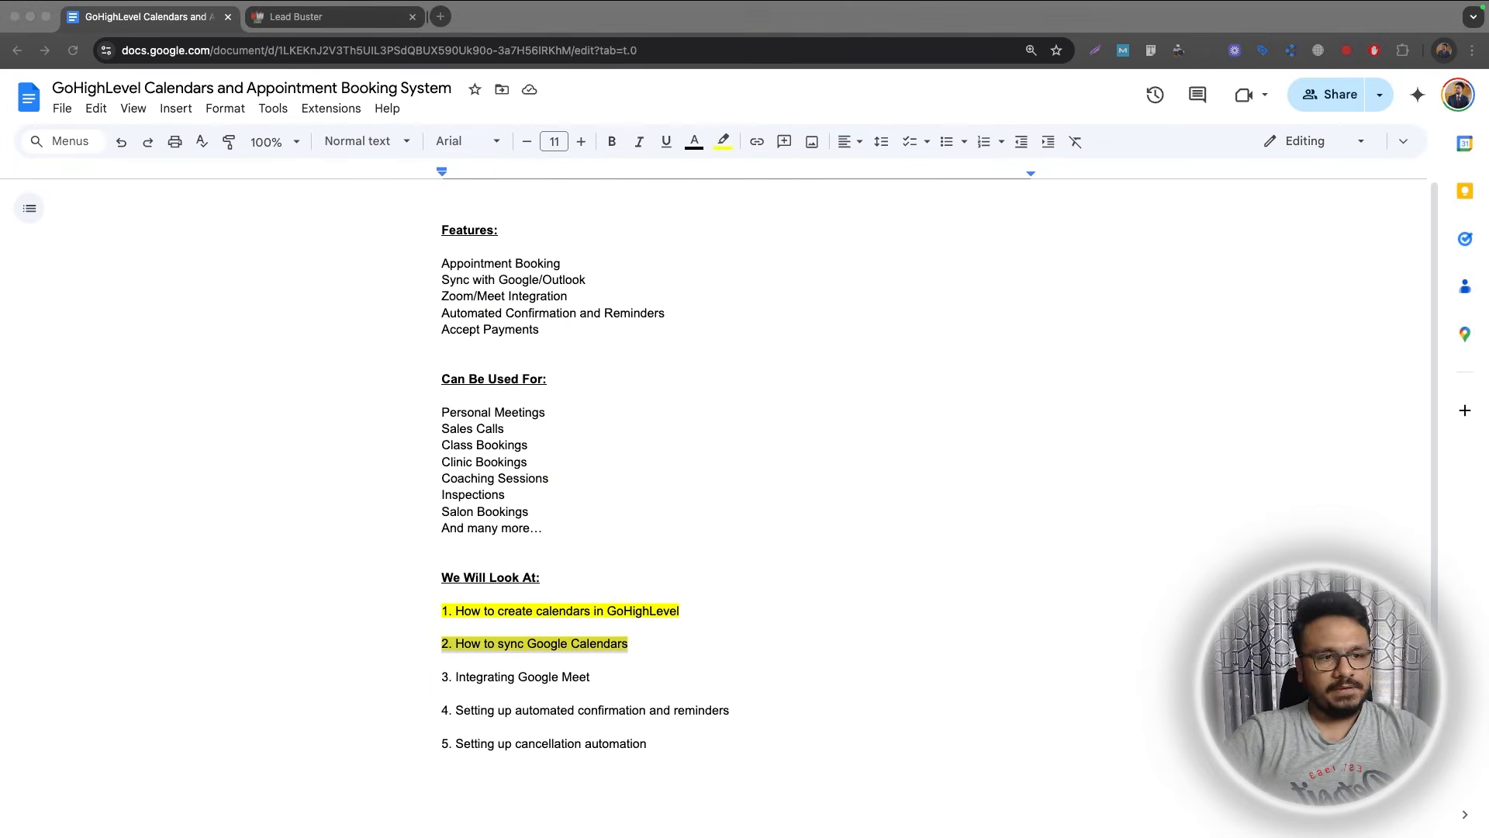
{"action": "left_click", "coordinate": [479, 691]}
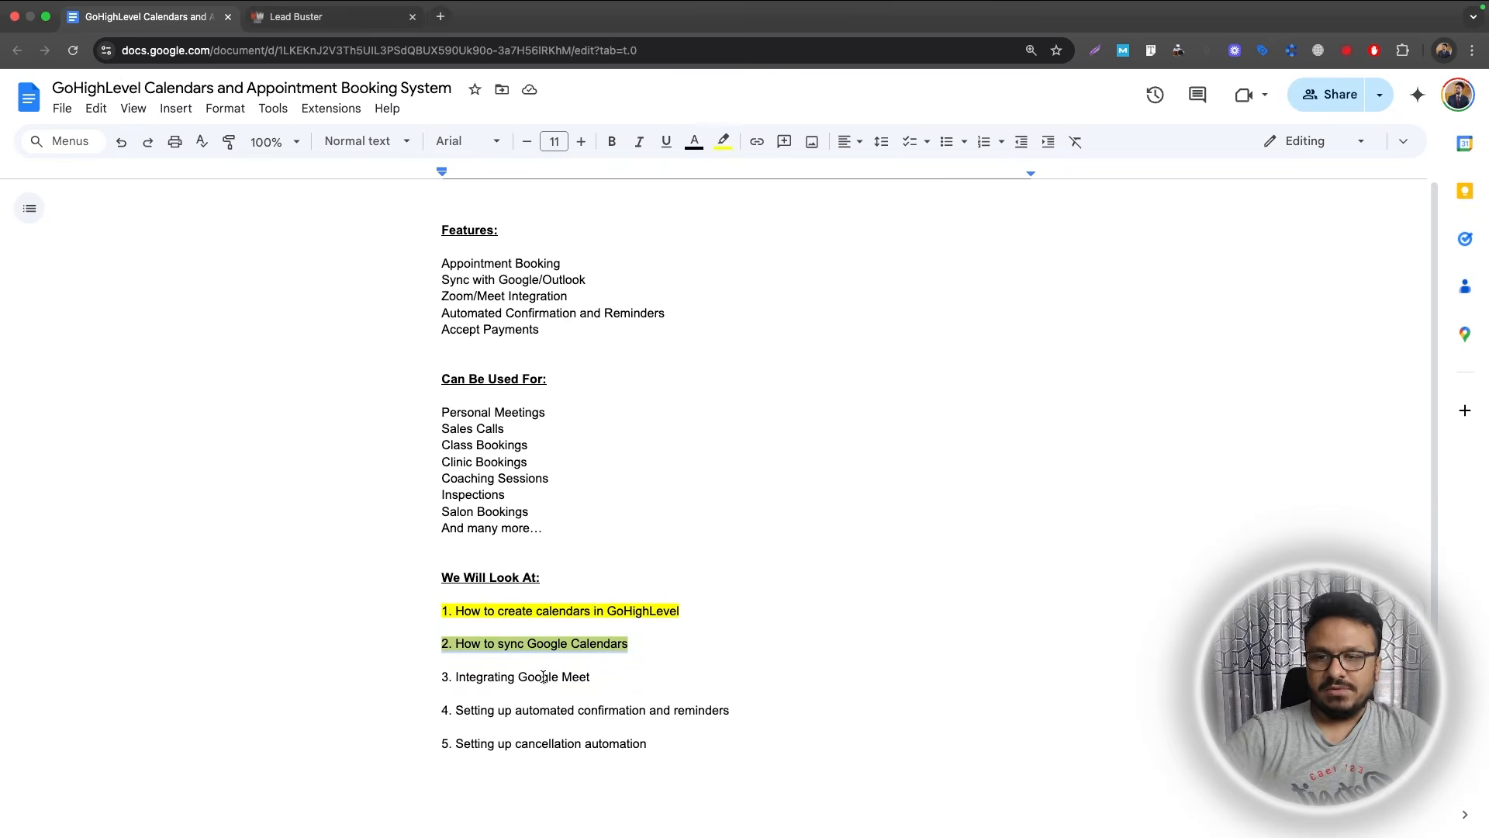
{"action": "left_click", "coordinate": [310, 16]}
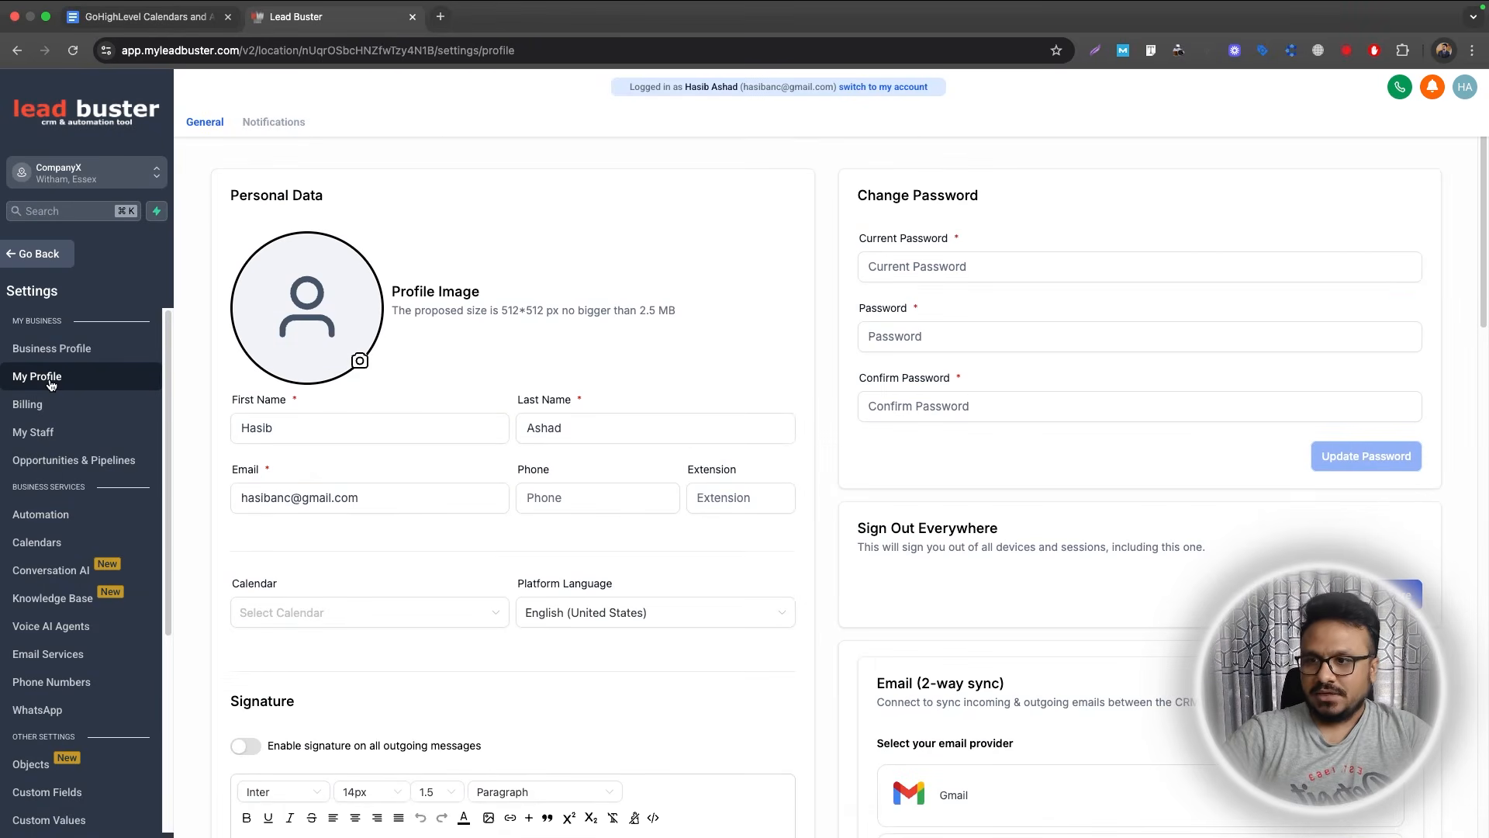
Show the Video Conferencing tab and its integrations list, with Google Meet already connected.
{"action": "scroll", "coordinate": [775, 586], "scroll_direction": "down", "scroll_amount": 15}
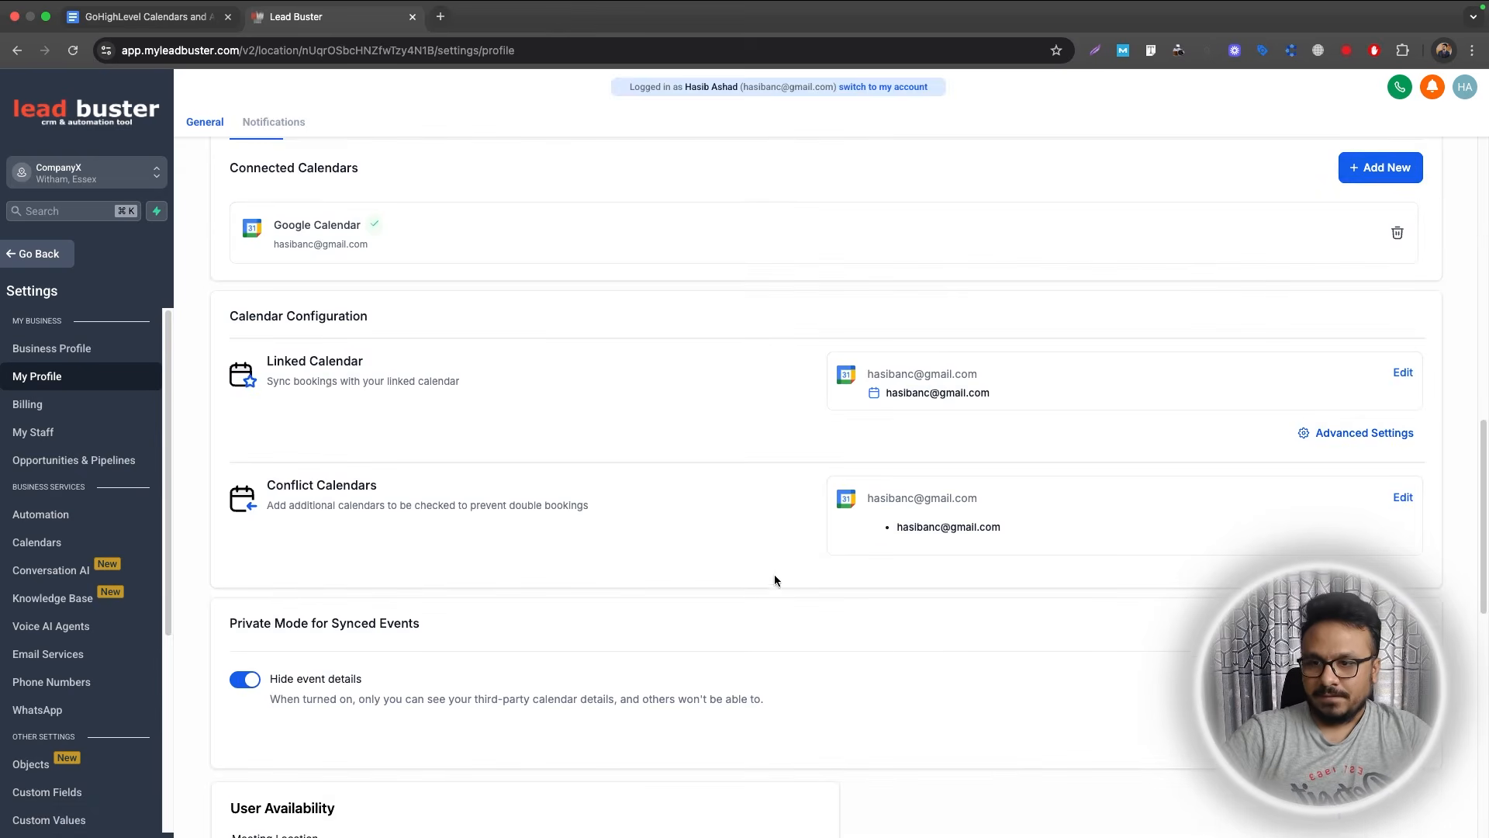
{"action": "scroll", "coordinate": [339, 248], "scroll_direction": "up", "scroll_amount": 2}
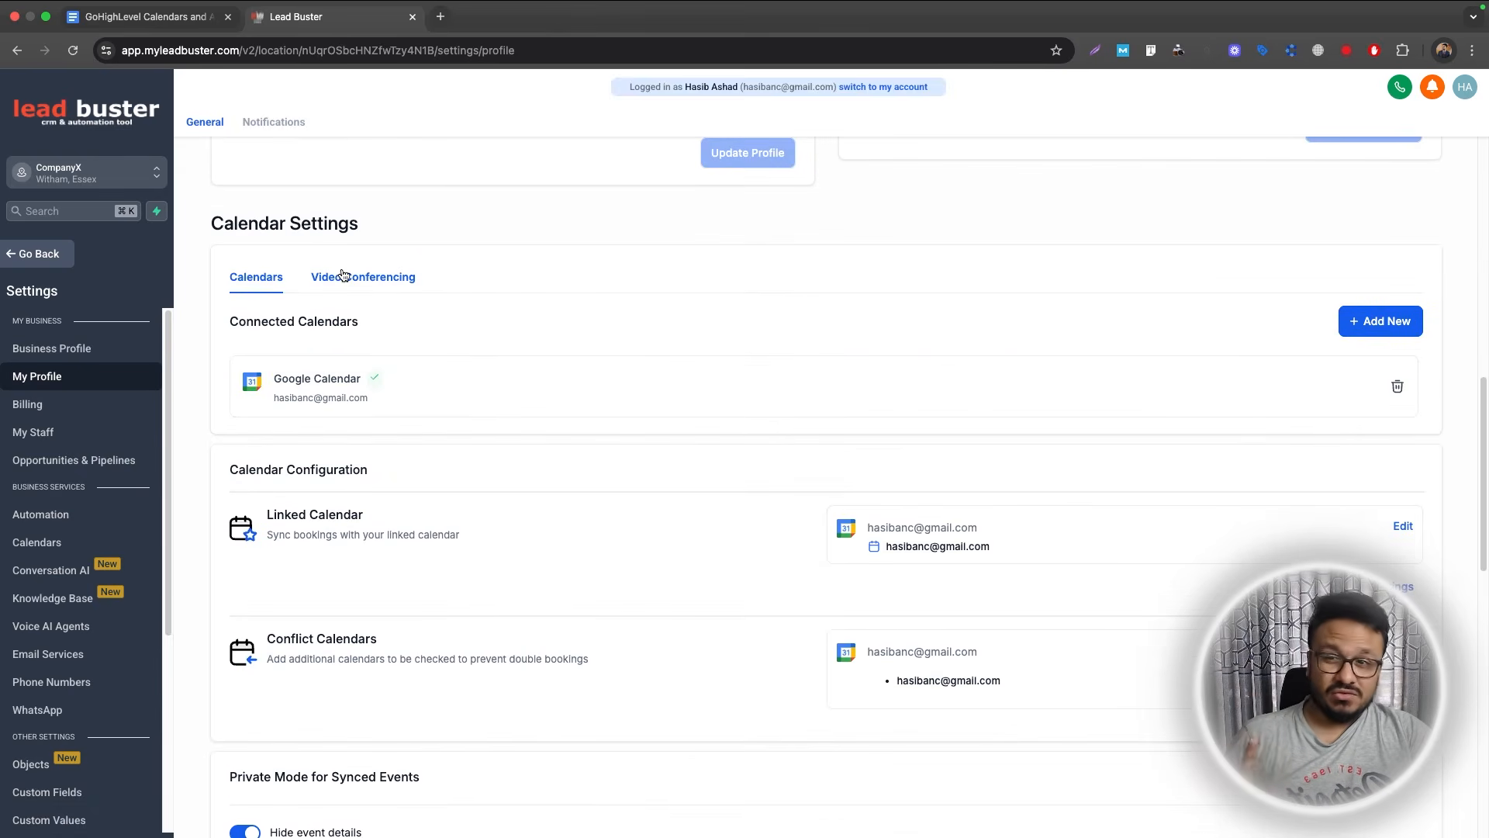
{"action": "left_click", "coordinate": [342, 276]}
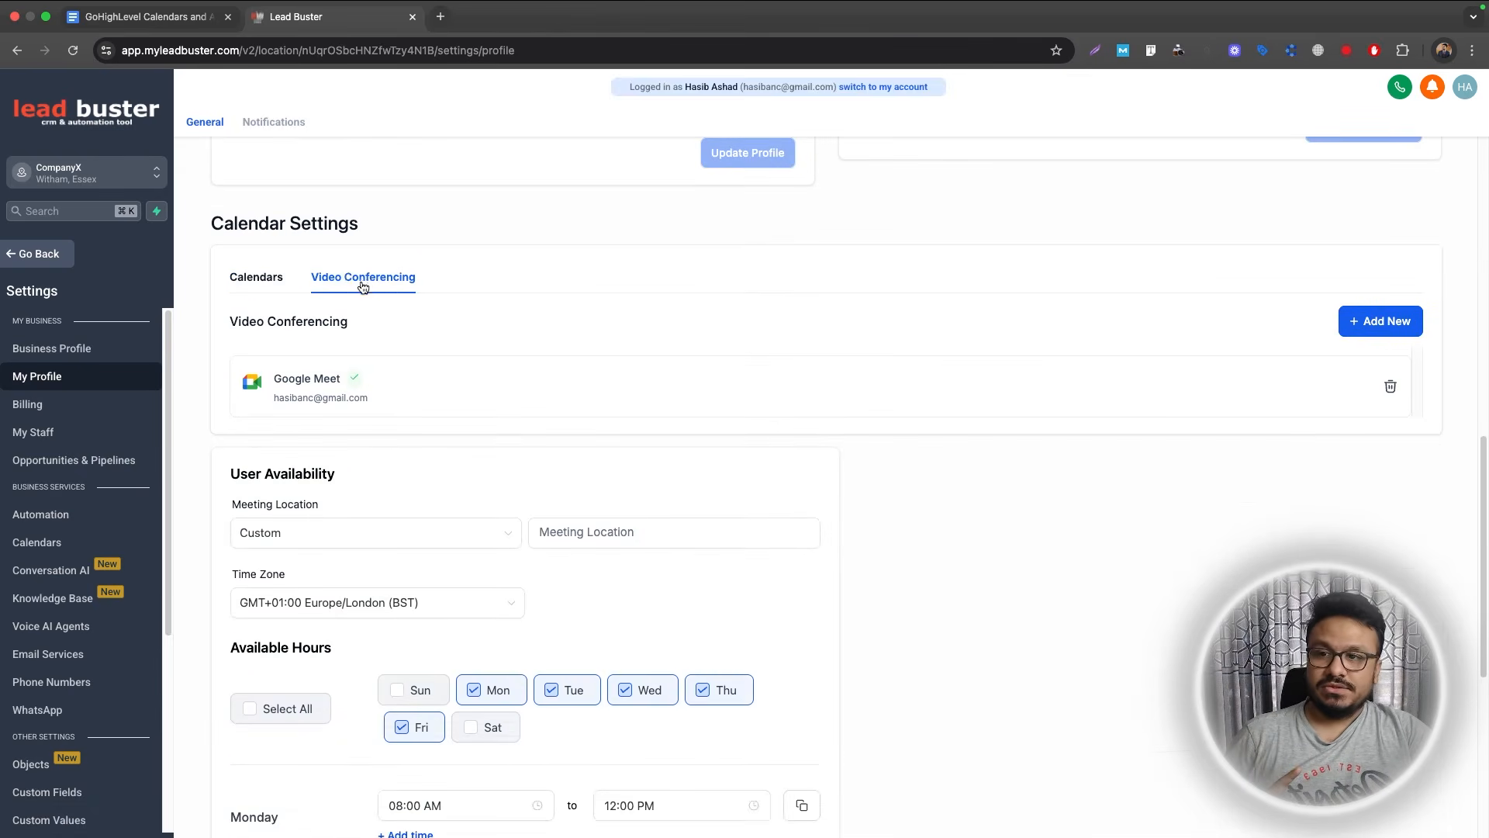
{"action": "left_click", "coordinate": [1388, 321]}
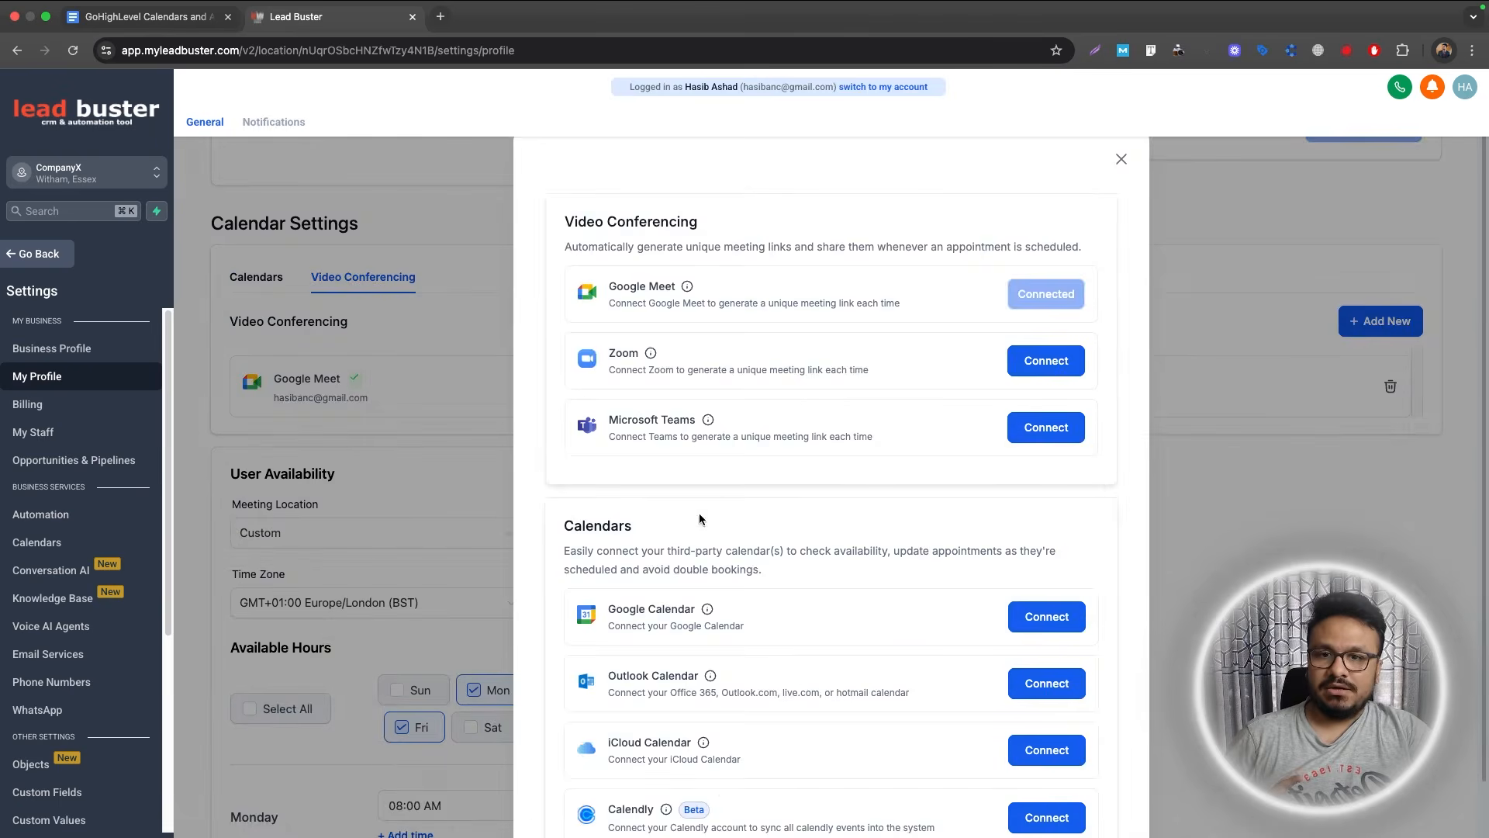
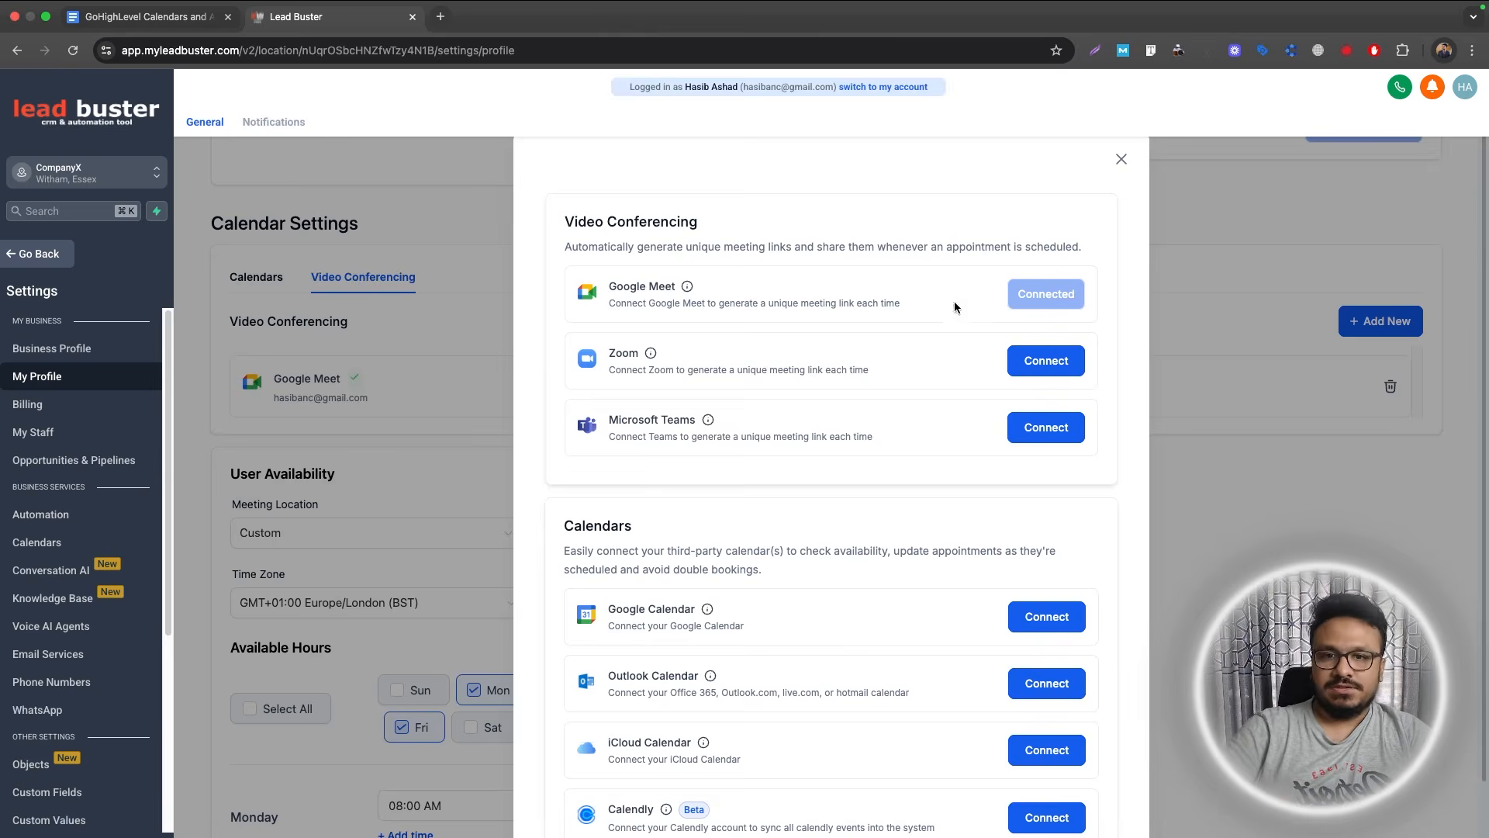
Close the video-conferencing dialog and review the Calendars and Video Conferencing connection tabs.
{"action": "left_click", "coordinate": [1122, 159]}
{"action": "left_click", "coordinate": [263, 278]}
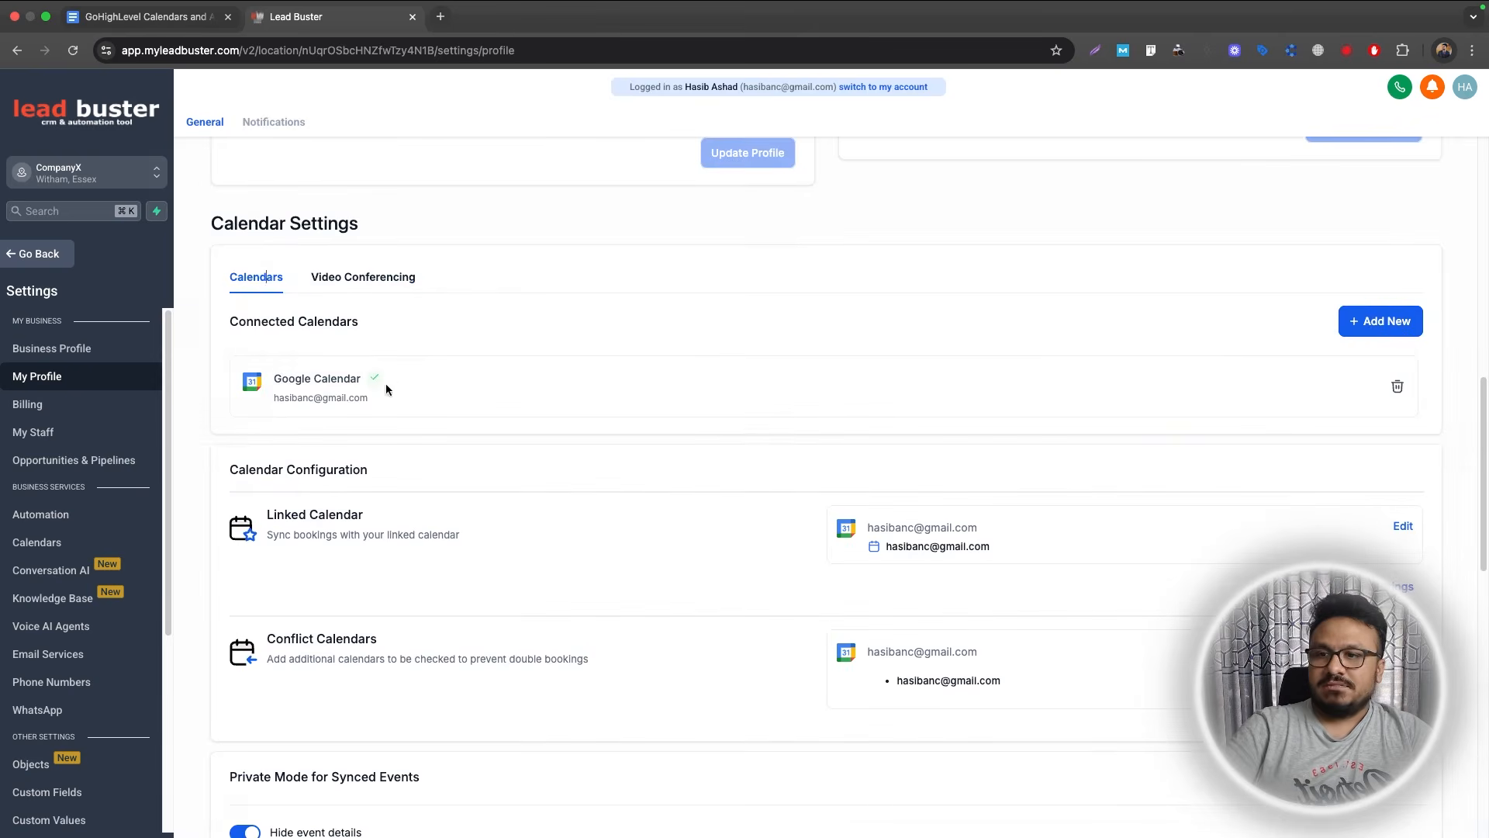
{"action": "left_click", "coordinate": [358, 279]}
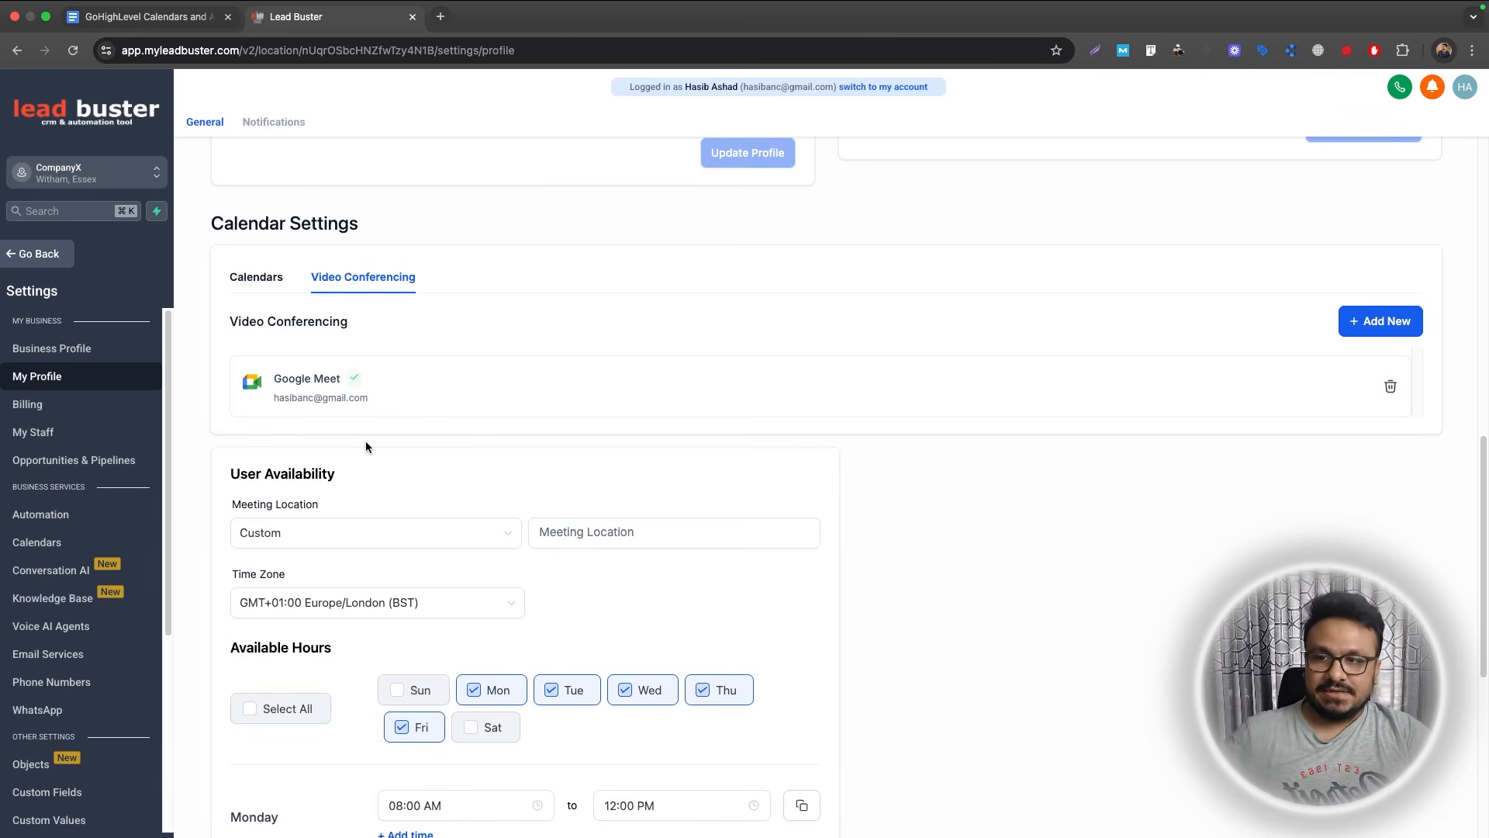
{"action": "scroll", "coordinate": [365, 442], "scroll_direction": "down", "scroll_amount": 5}
{"action": "scroll", "coordinate": [372, 434], "scroll_direction": "up", "scroll_amount": 3}
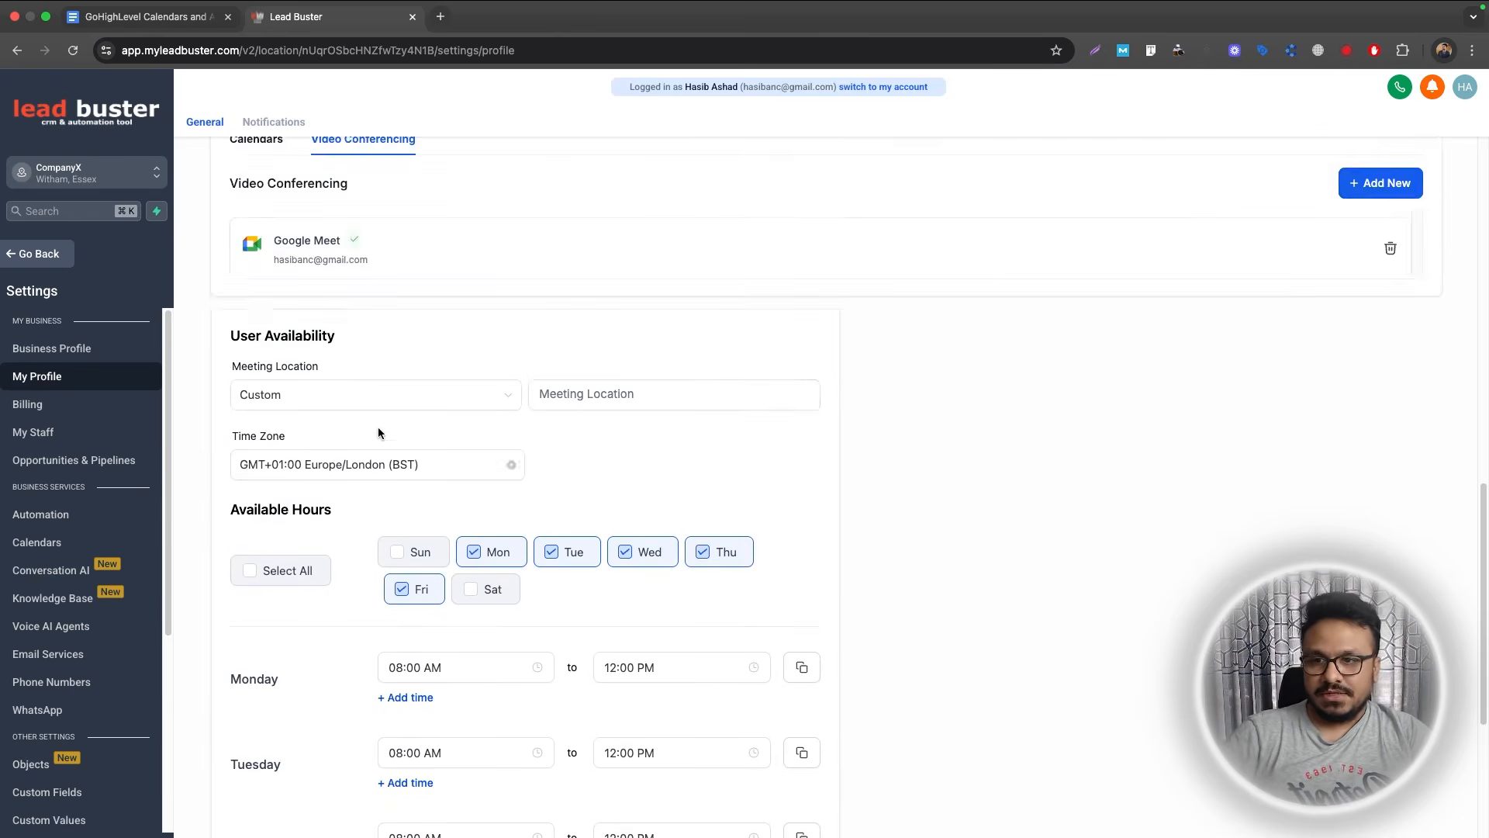
{"action": "scroll", "coordinate": [361, 386], "scroll_direction": "up", "scroll_amount": 5}
{"action": "scroll", "coordinate": [306, 273], "scroll_direction": "down", "scroll_amount": 2}
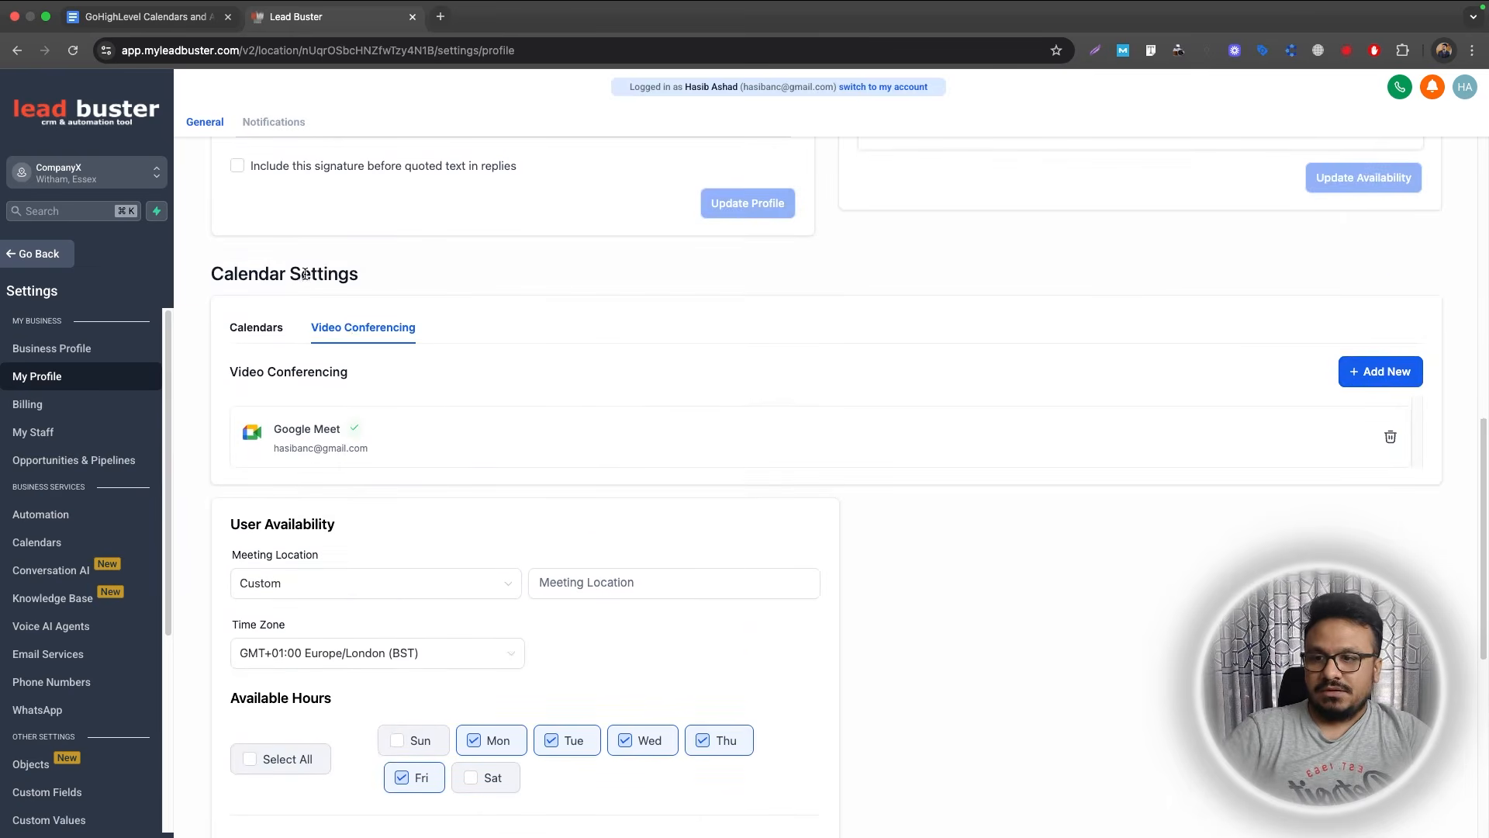
{"action": "scroll", "coordinate": [284, 605], "scroll_direction": "down", "scroll_amount": 2}
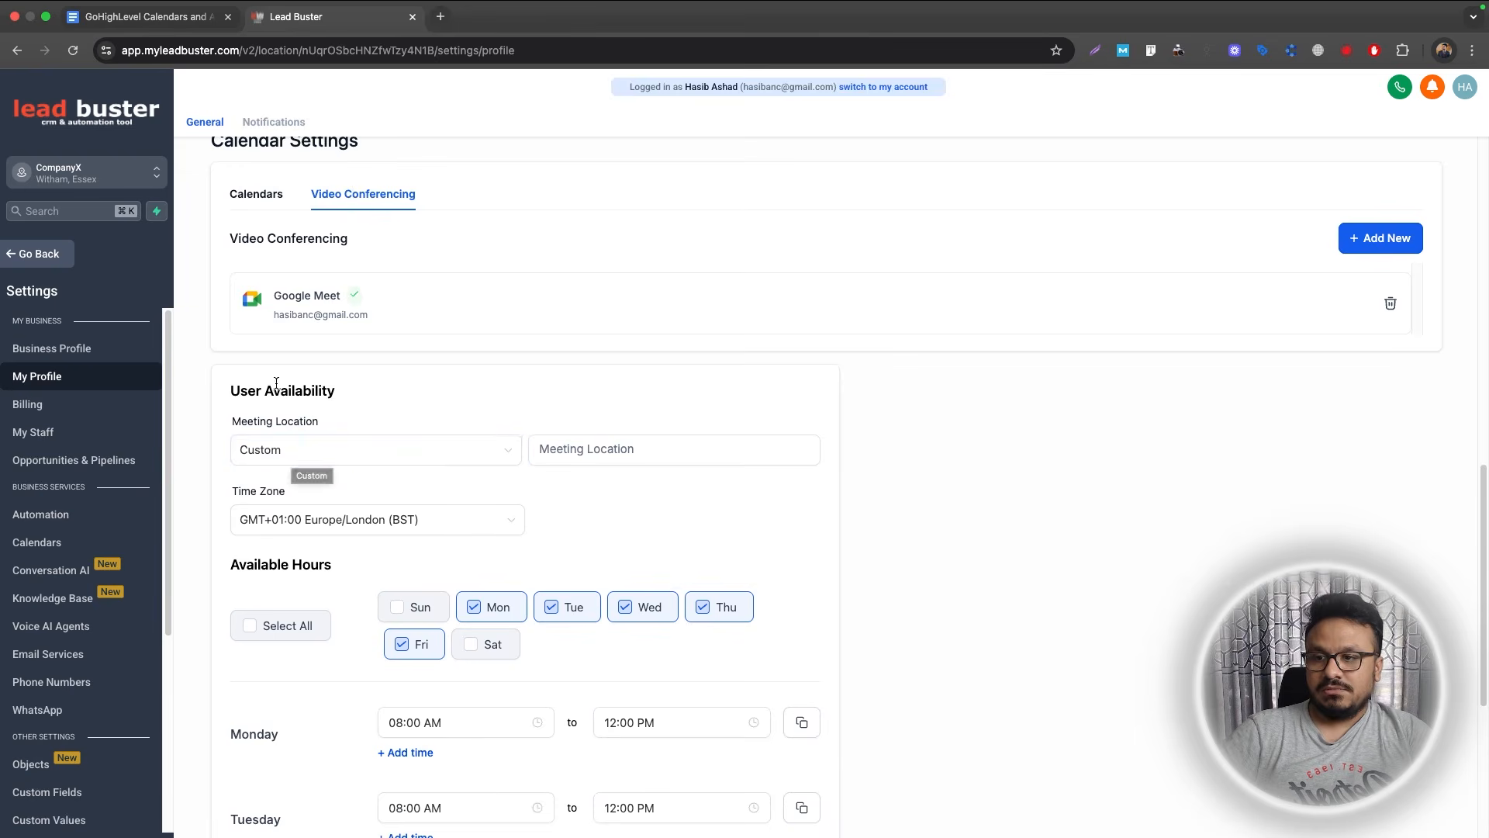
Check the meeting location options, leaving Custom, and go to the Calendars settings list.
{"action": "left_click", "coordinate": [278, 457]}
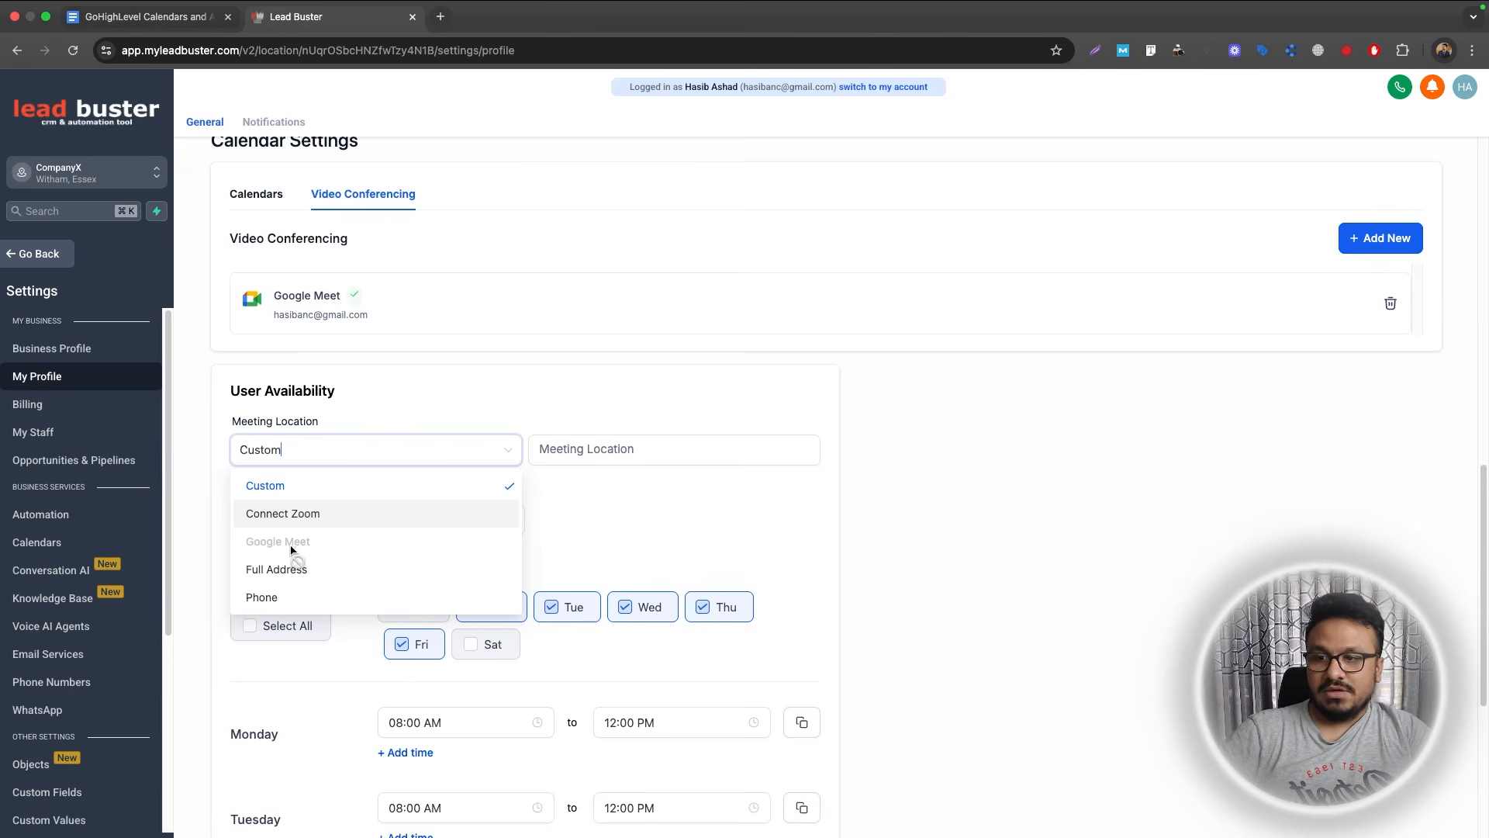
{"action": "left_click", "coordinate": [431, 458]}
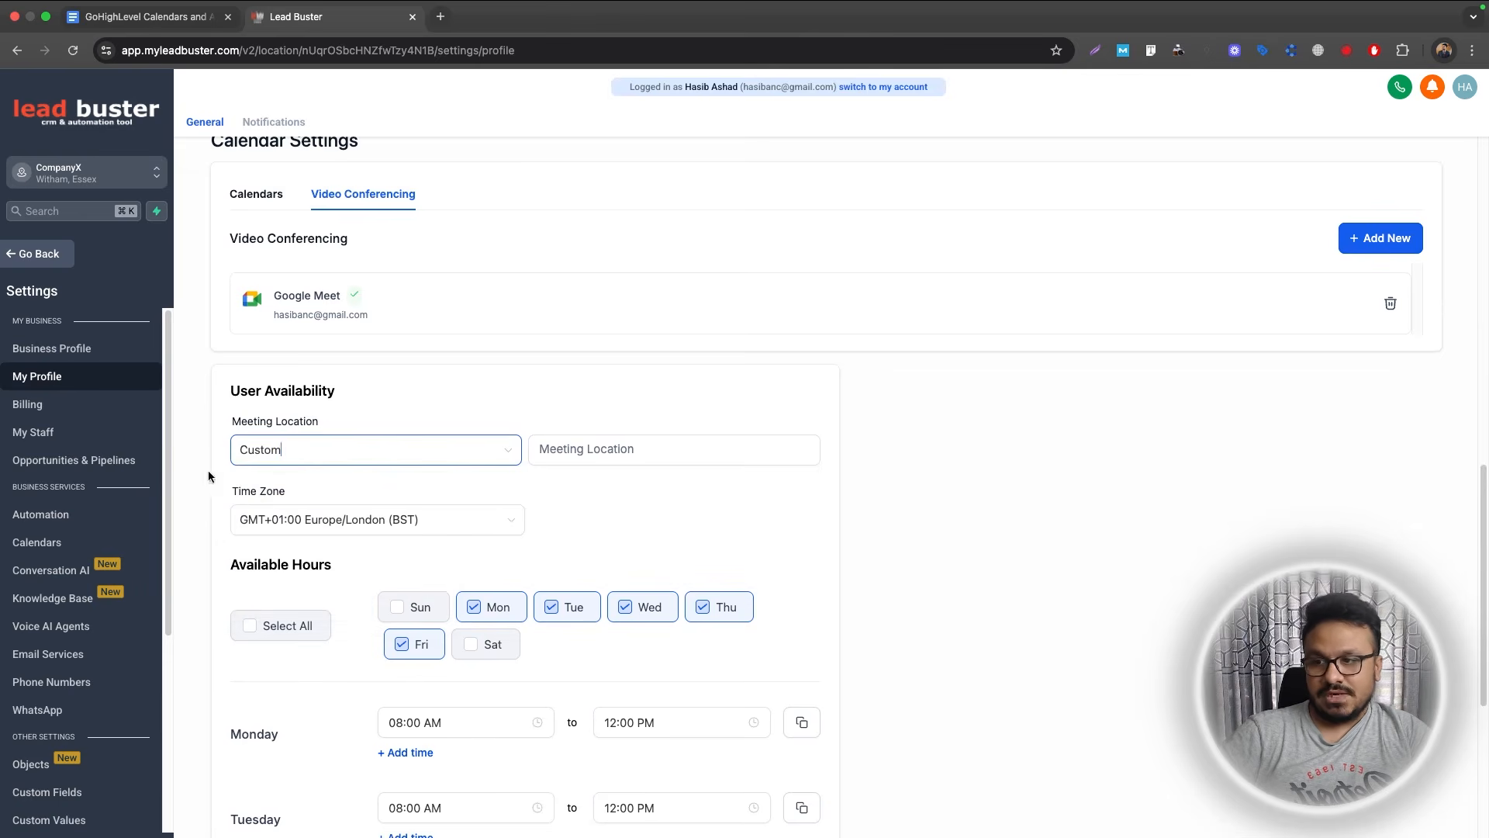
{"action": "left_click", "coordinate": [69, 545]}
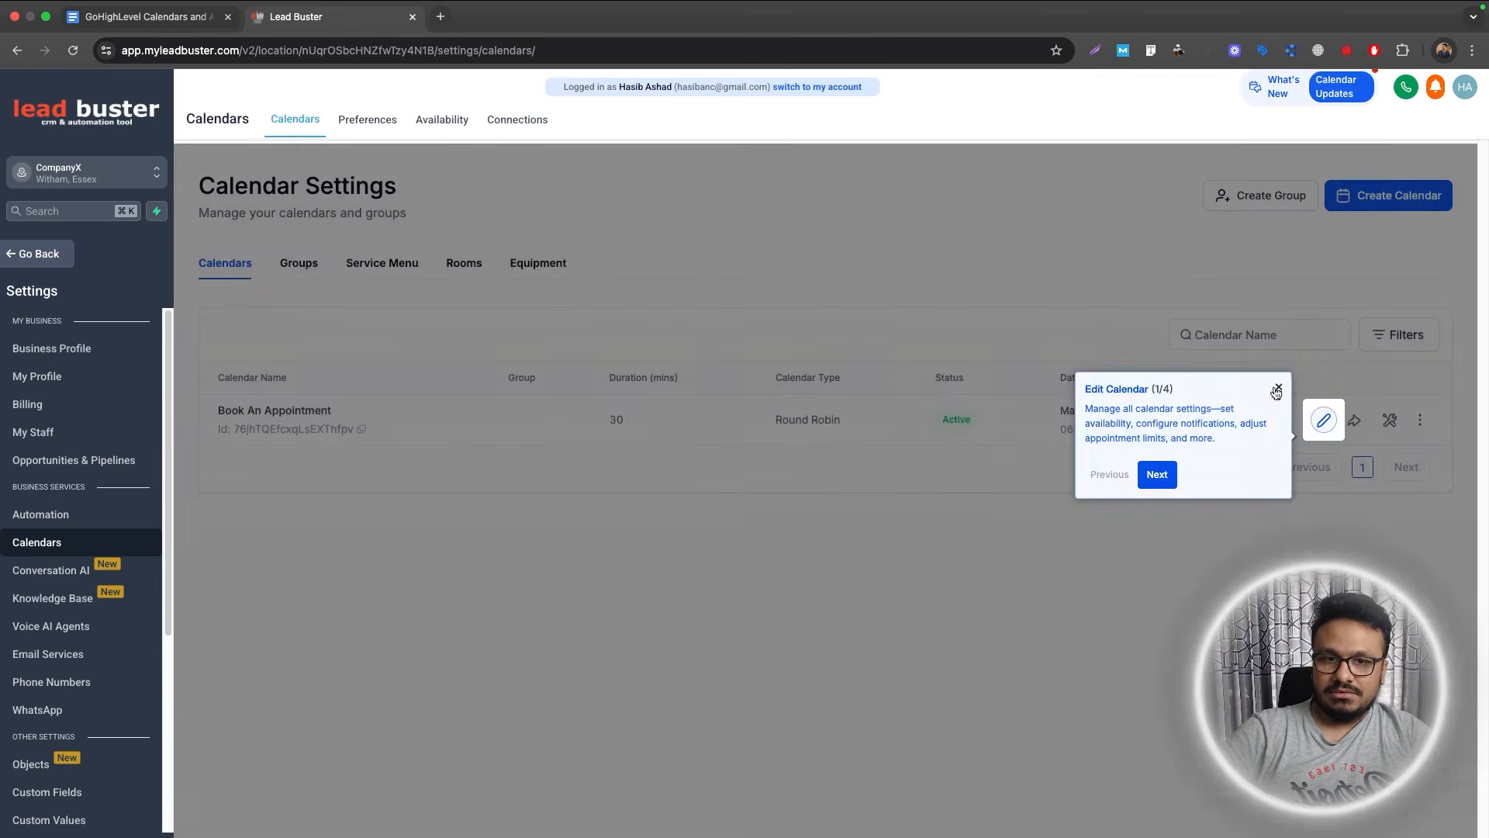
Set Book An Appointment's team member meeting location to Google Meet, save, and close the editor.
{"action": "left_click", "coordinate": [1278, 395]}
{"action": "left_click", "coordinate": [1313, 420]}
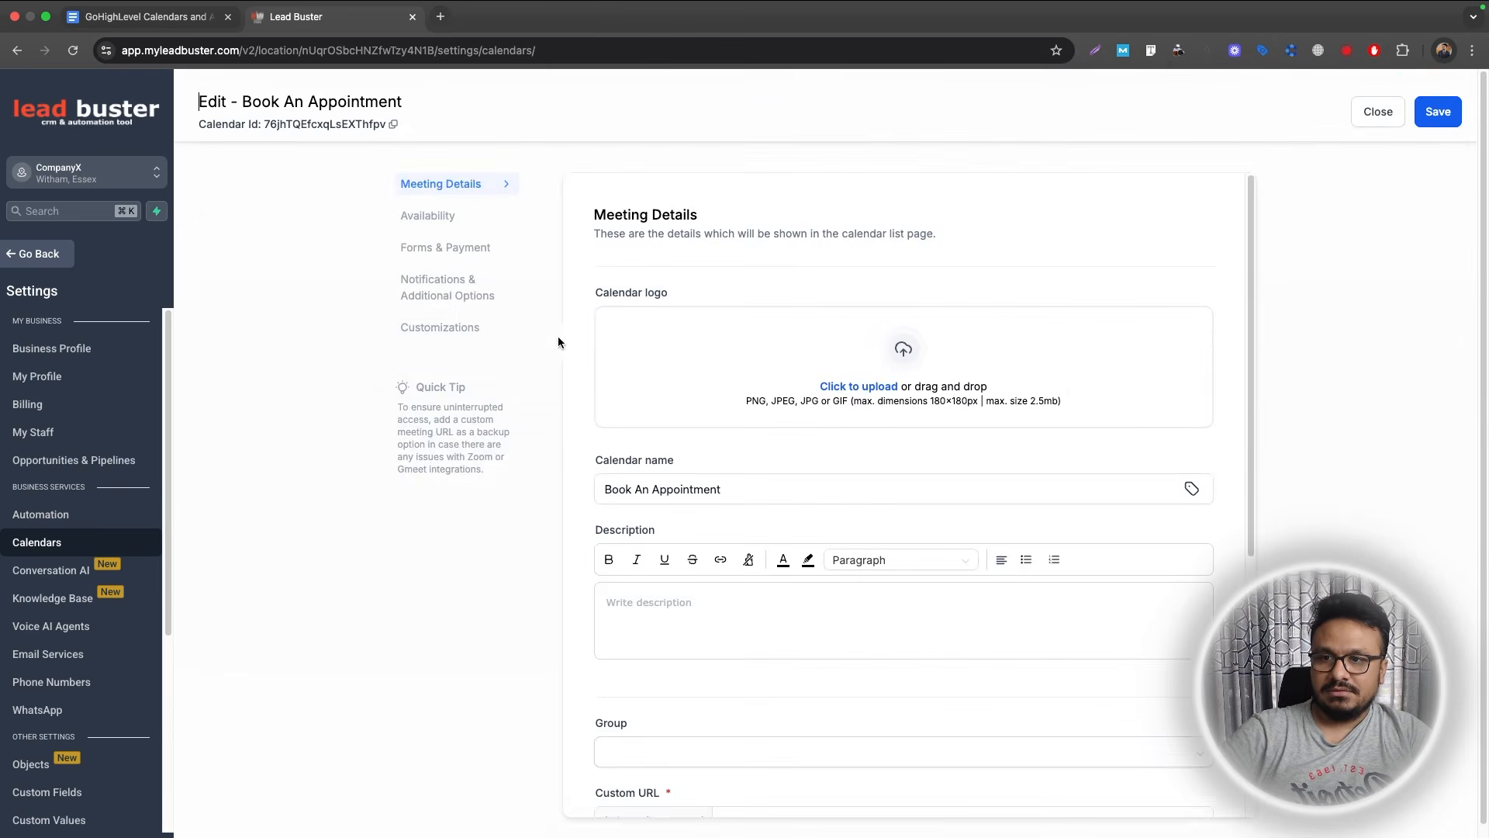
{"action": "scroll", "coordinate": [504, 263], "scroll_direction": "down", "scroll_amount": 8}
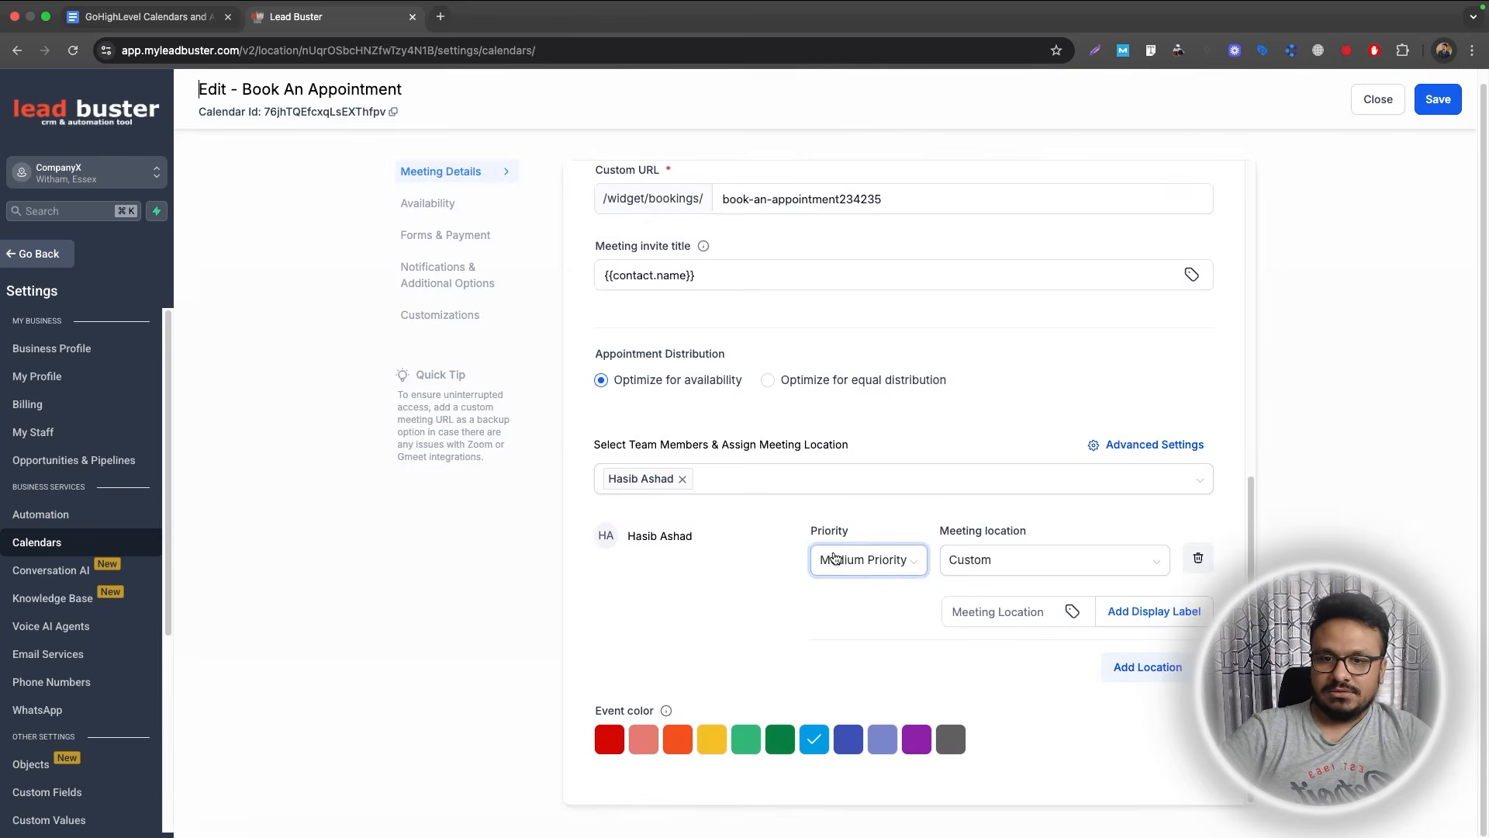
{"action": "left_click", "coordinate": [959, 560]}
{"action": "left_click", "coordinate": [970, 648]}
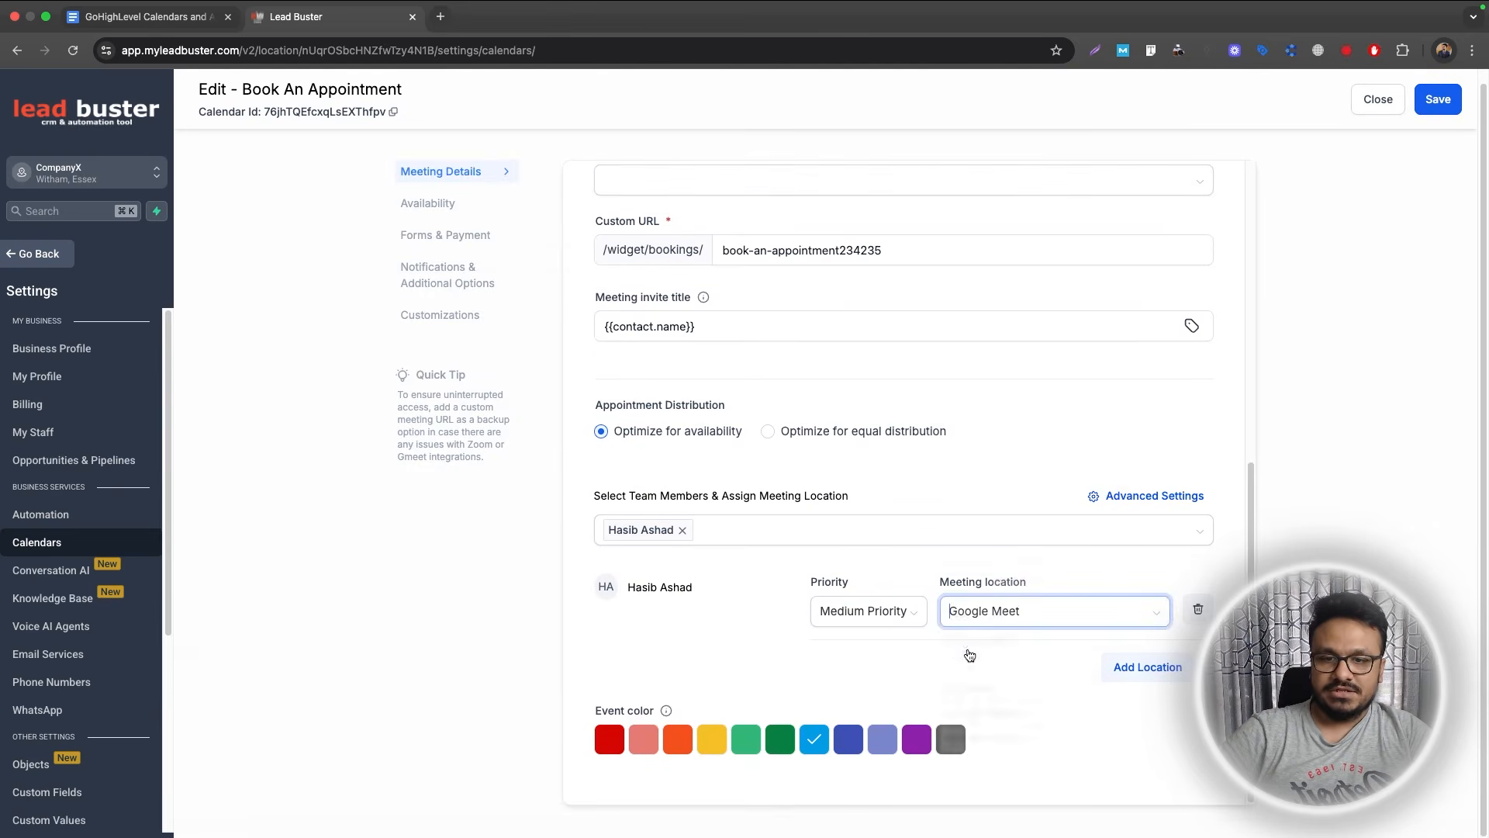
{"action": "left_click", "coordinate": [1439, 100]}
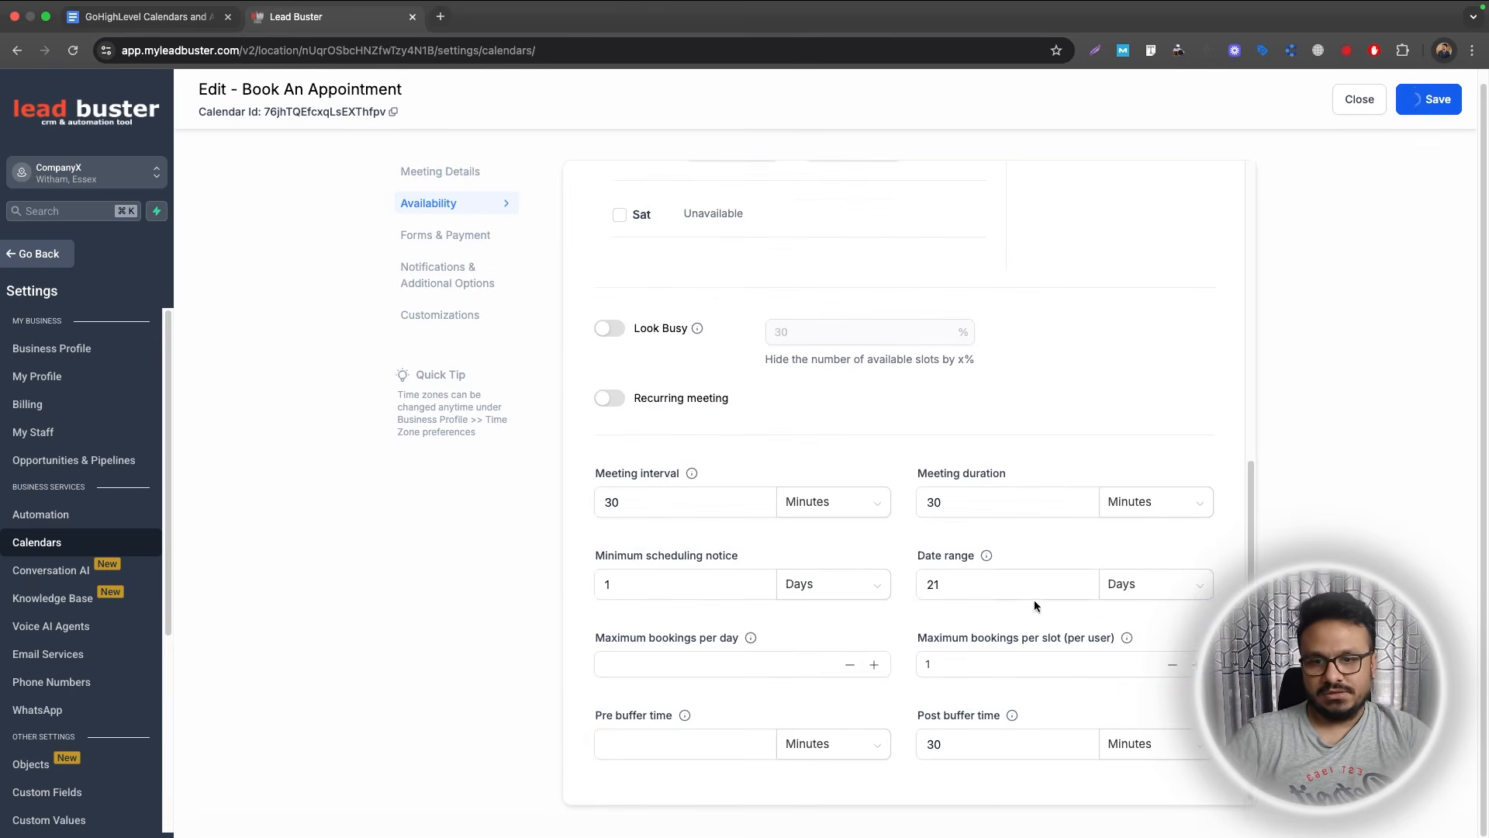
{"action": "left_click", "coordinate": [1378, 100]}
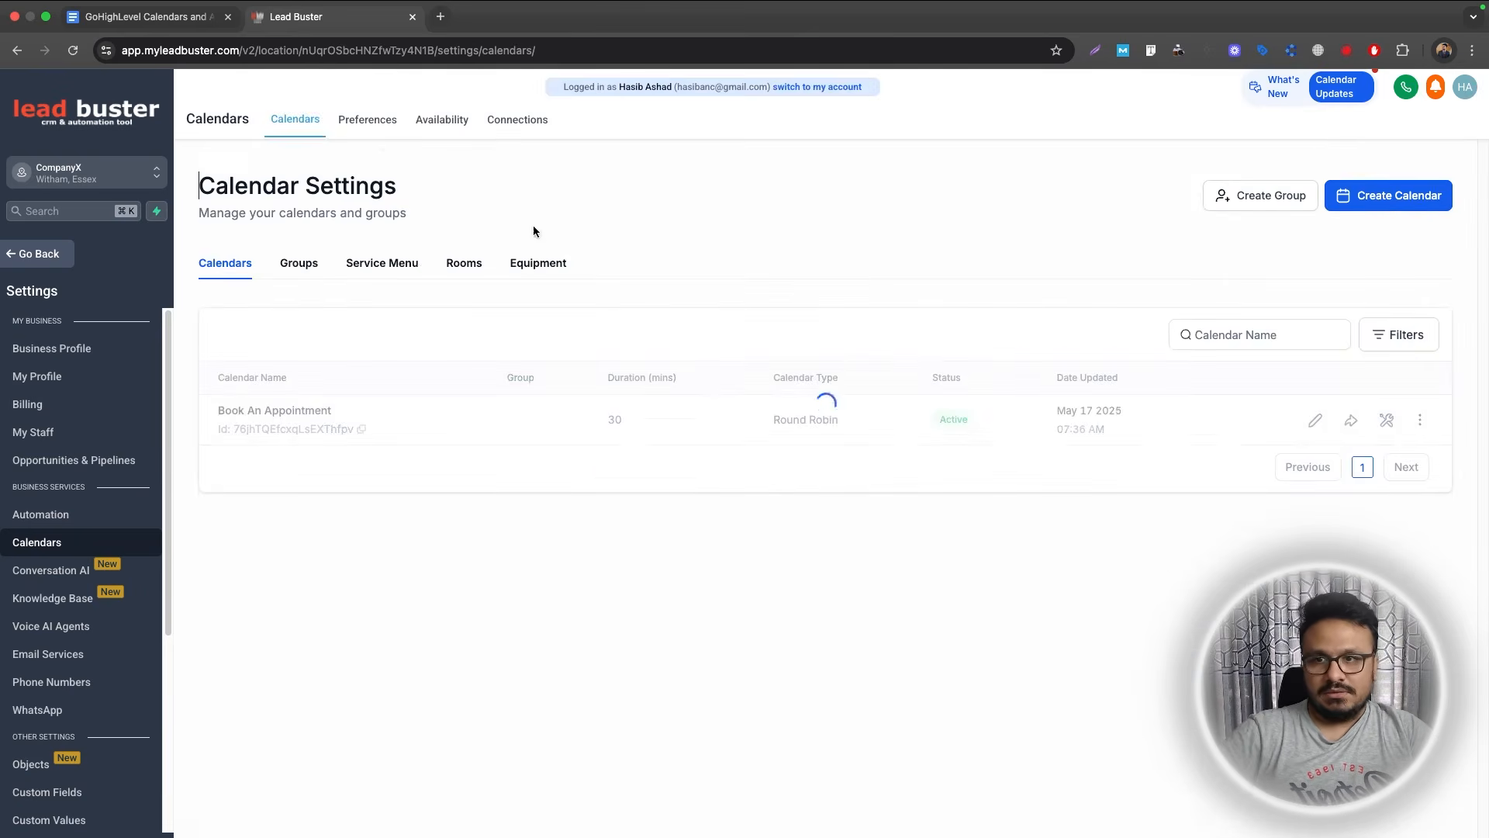
Save Google Meet as the default meeting location in calendar Preferences.
{"action": "left_click", "coordinate": [369, 124]}
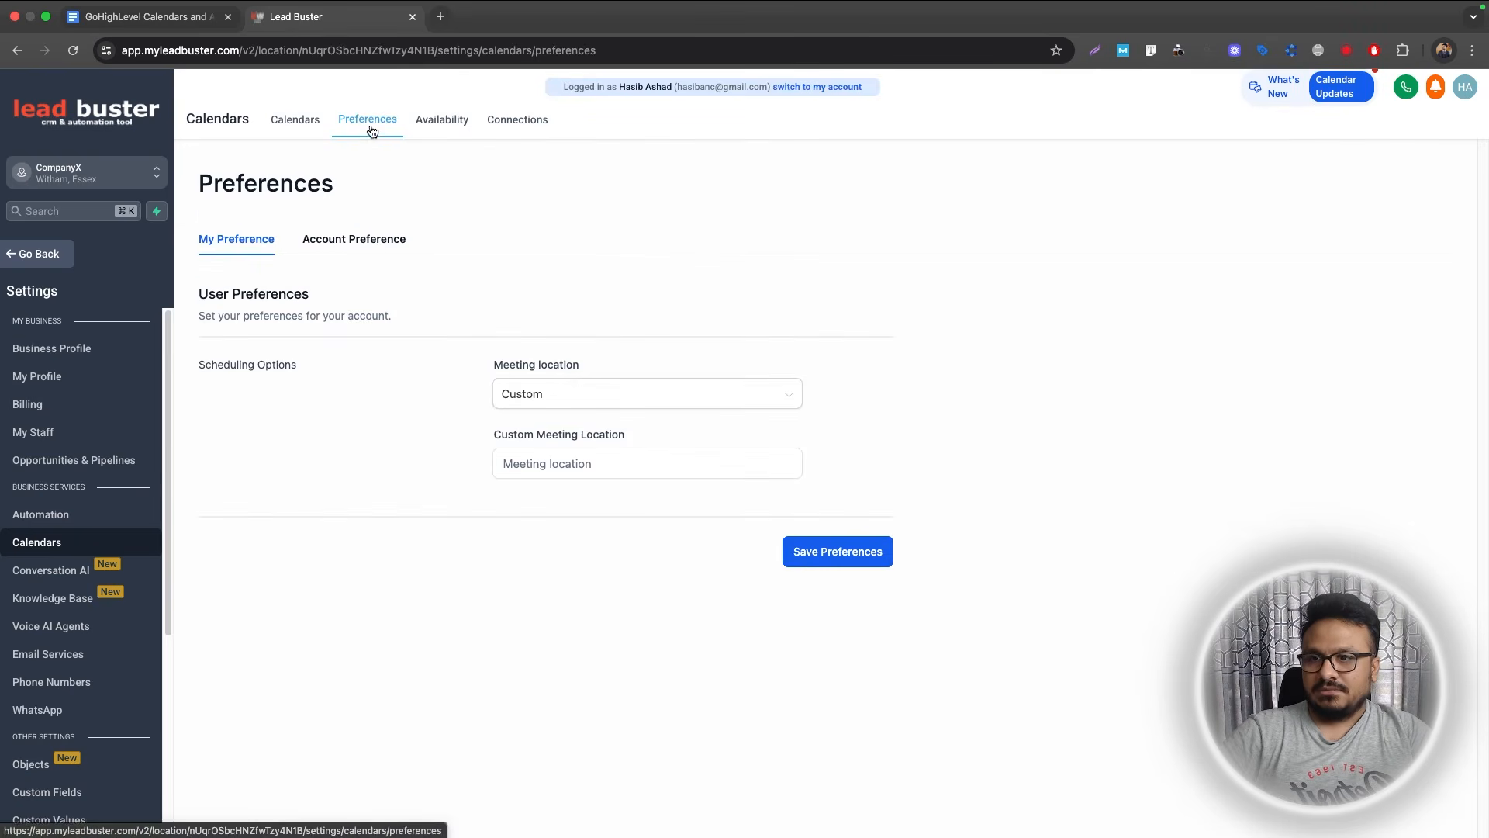
{"action": "left_click", "coordinate": [572, 395]}
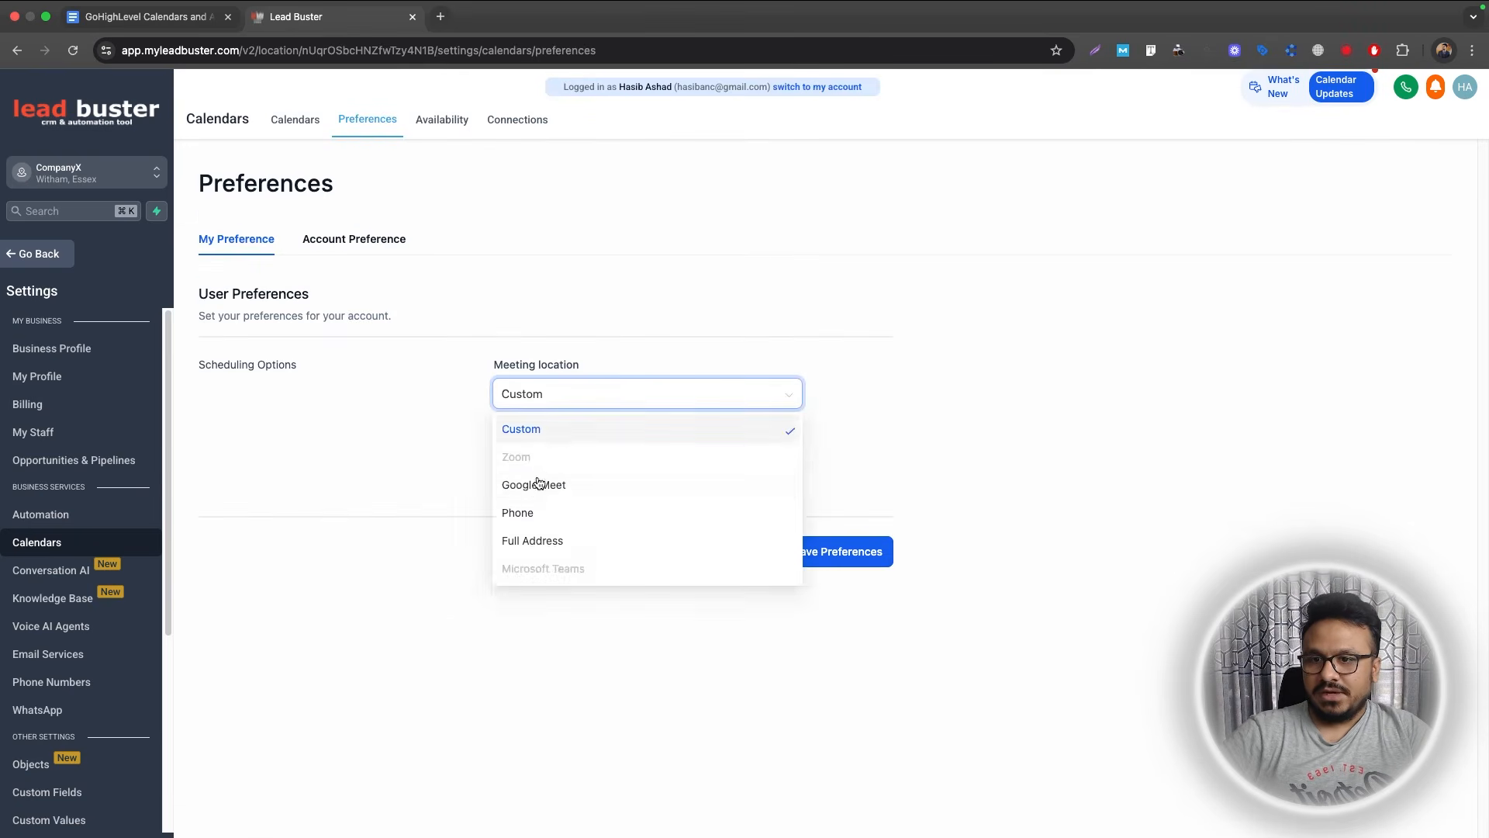
{"action": "left_click", "coordinate": [543, 482]}
{"action": "left_click", "coordinate": [826, 485]}
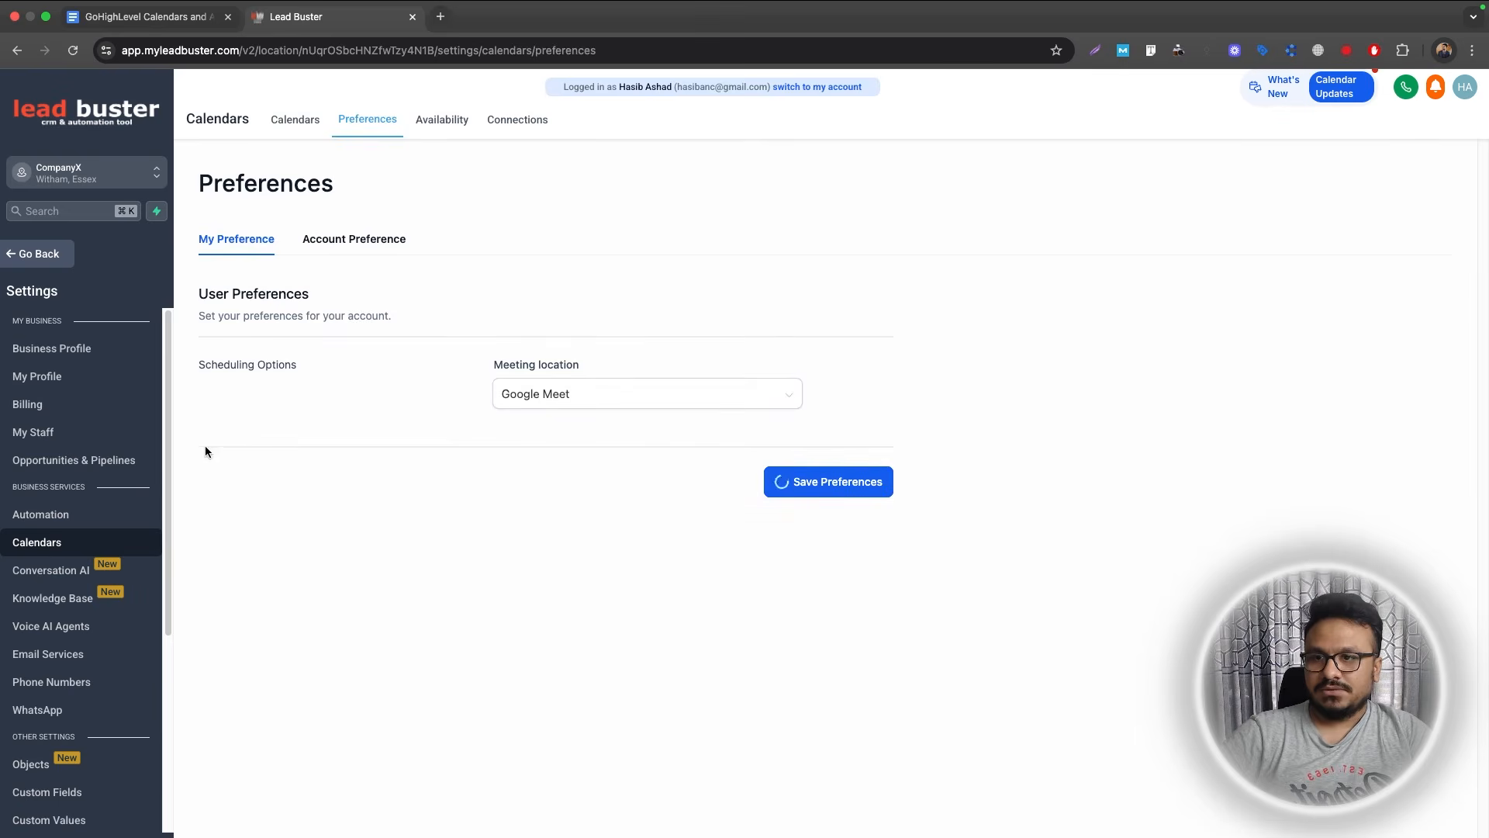
Review the account-wide preferences, availability settings, and calendar and video conferencing connections.
{"action": "left_click", "coordinate": [348, 245]}
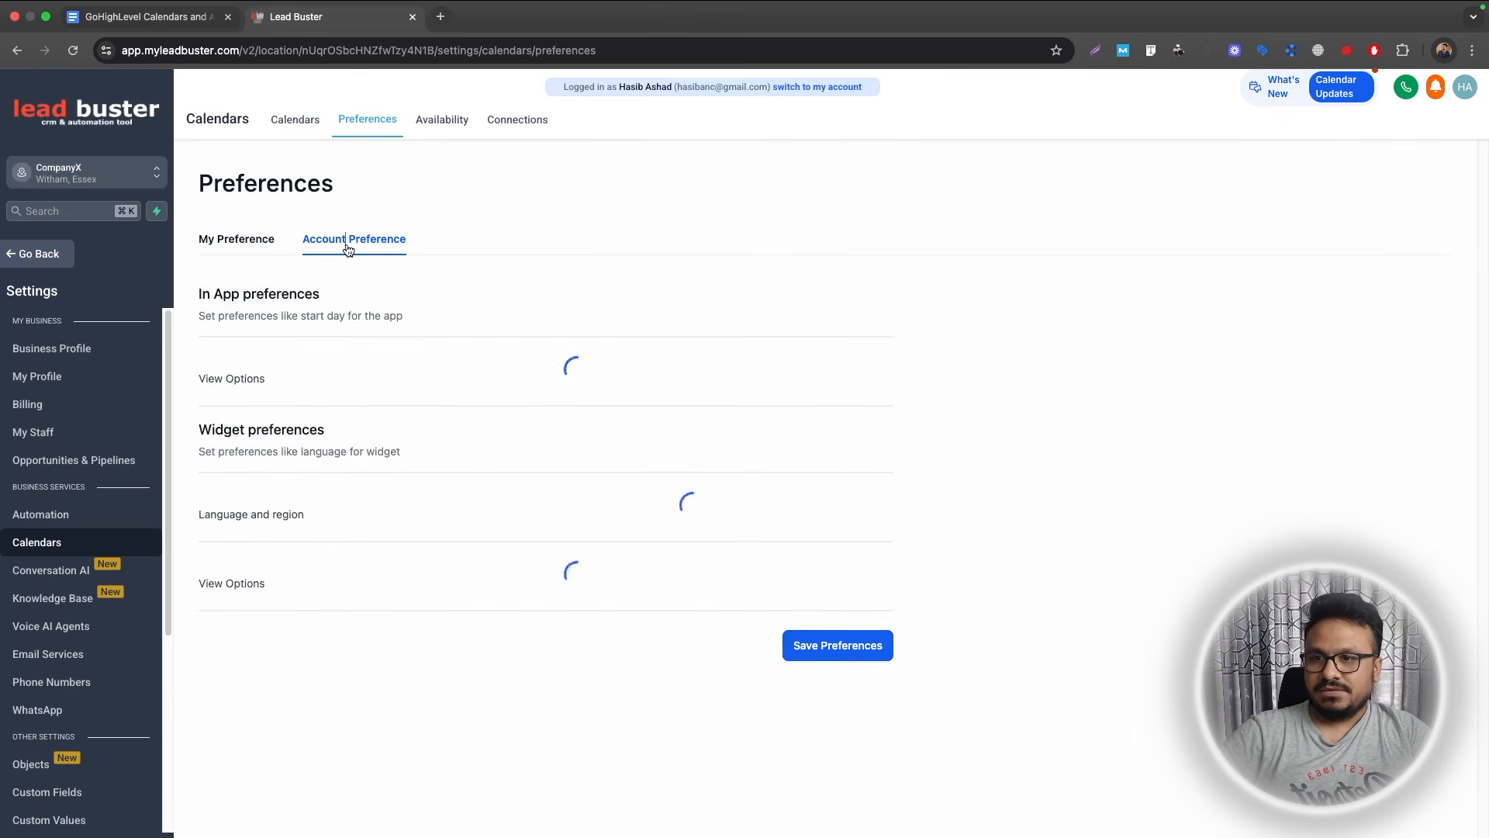
{"action": "scroll", "coordinate": [510, 466], "scroll_direction": "down", "scroll_amount": 1}
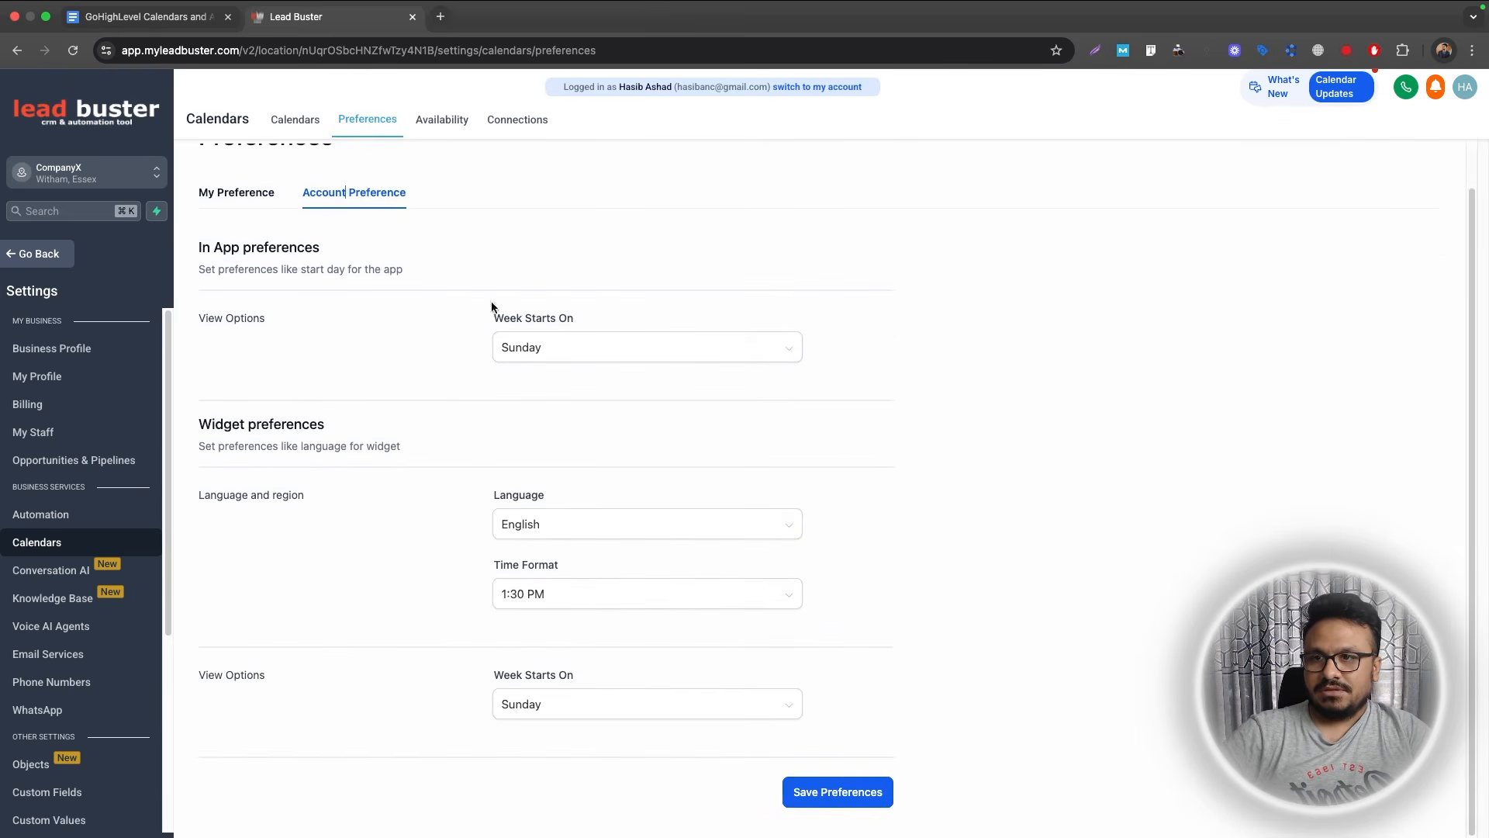
{"action": "scroll", "coordinate": [492, 306], "scroll_direction": "up", "scroll_amount": 1}
{"action": "left_click", "coordinate": [444, 129]}
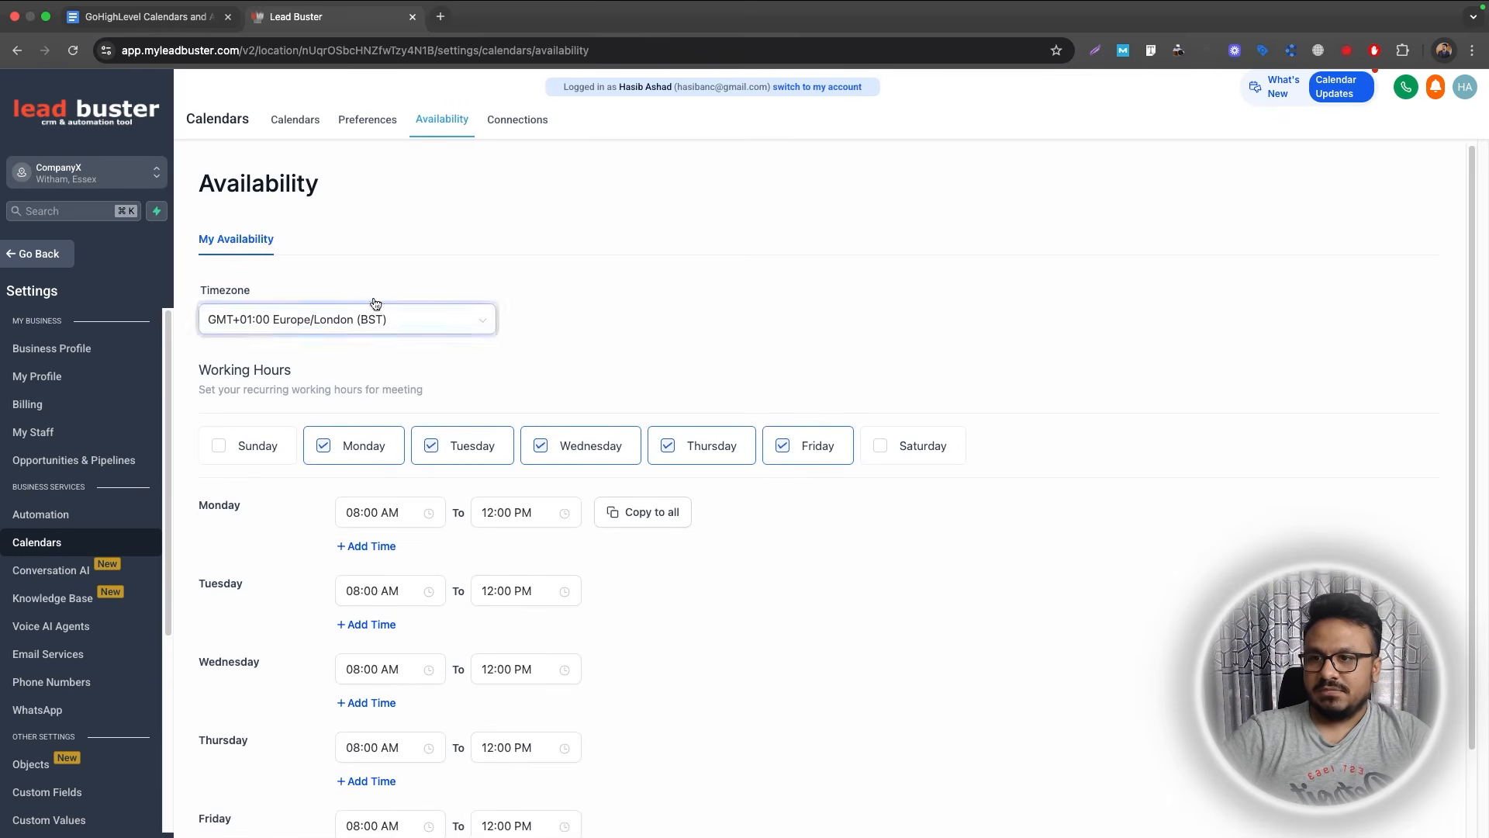
{"action": "left_click", "coordinate": [518, 122]}
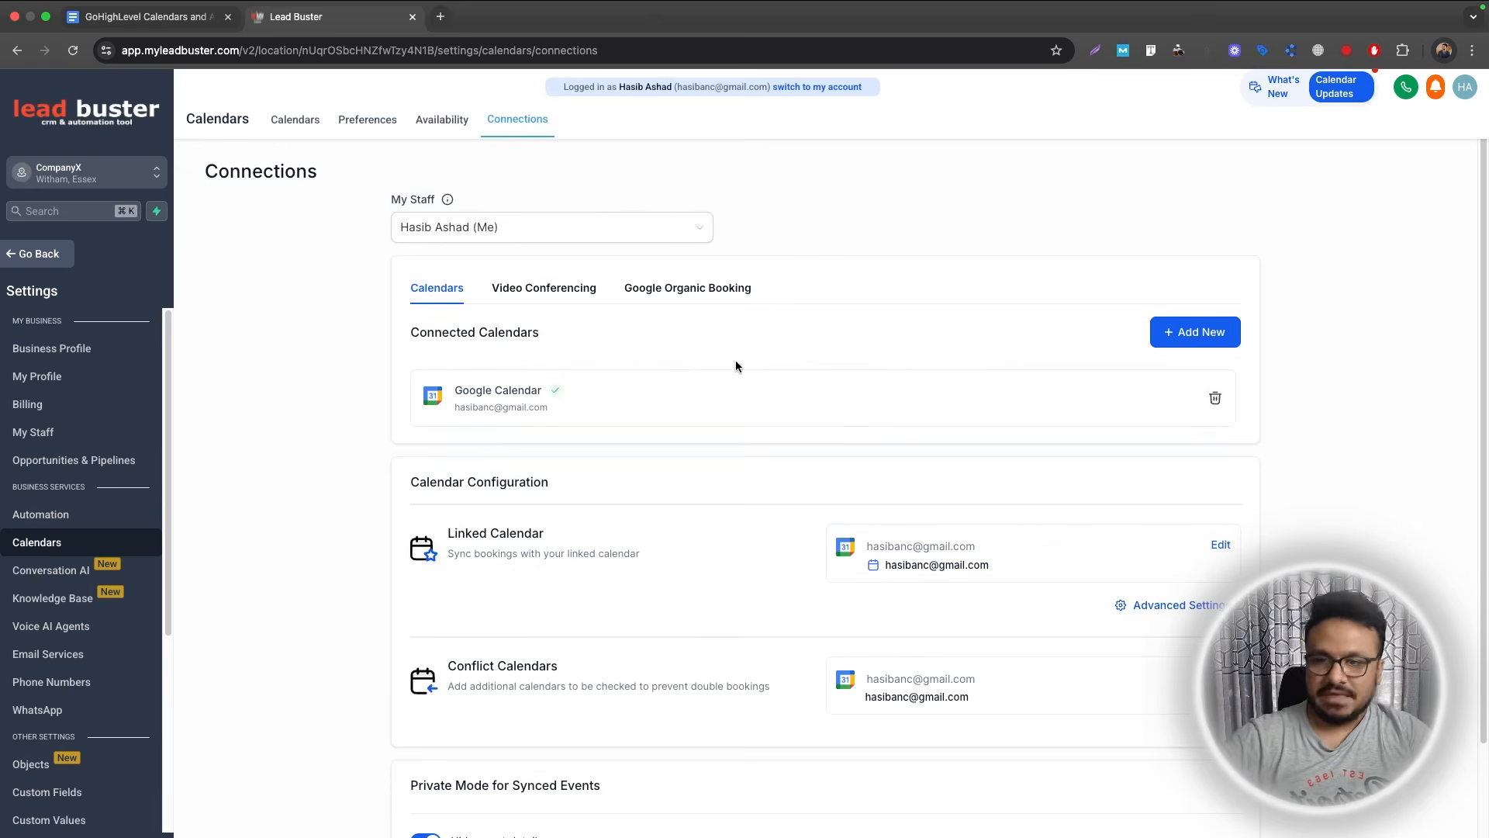
{"action": "left_click", "coordinate": [540, 291]}
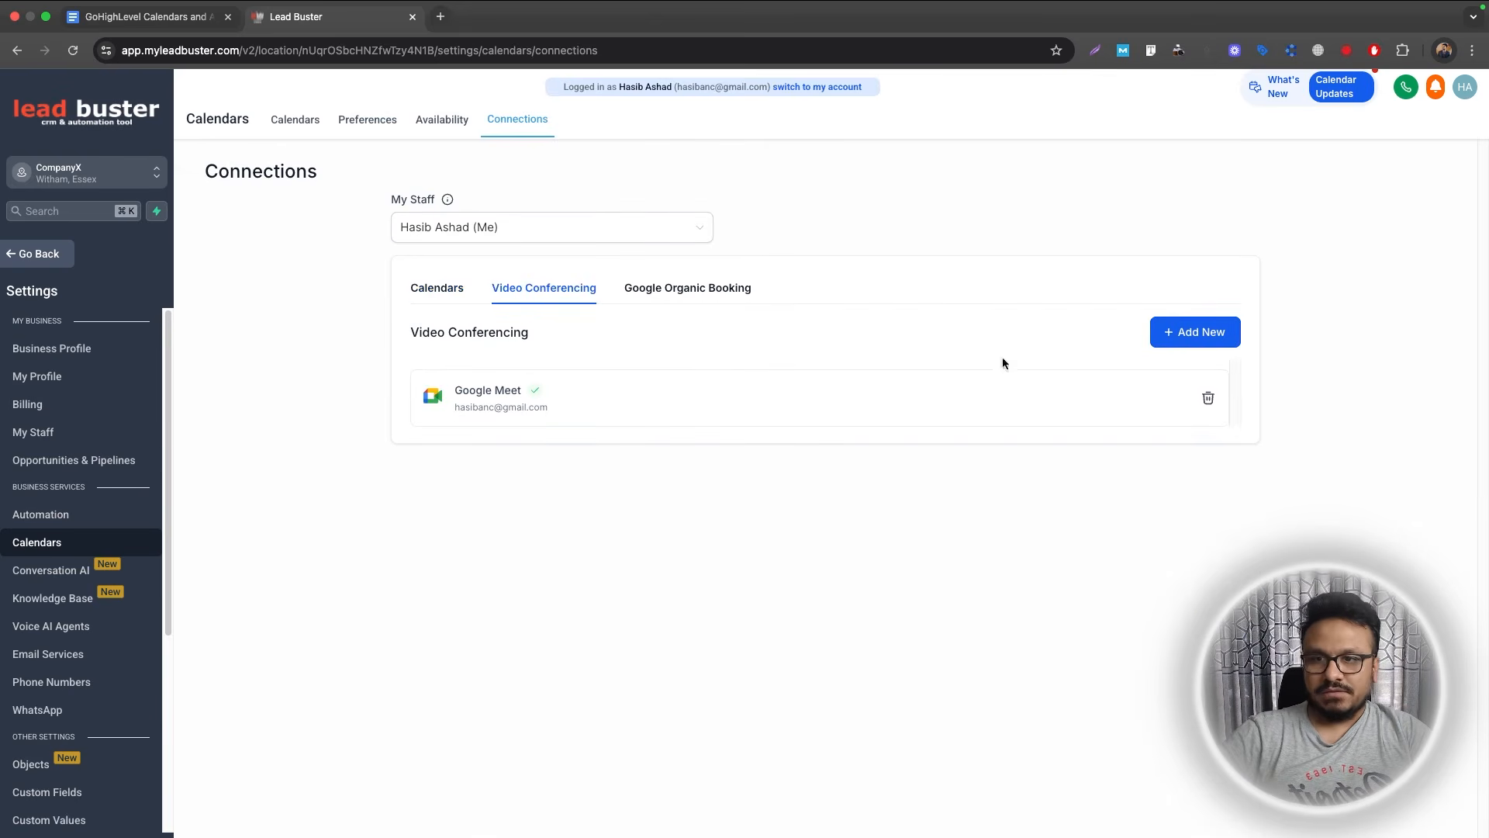
{"action": "left_click", "coordinate": [452, 293]}
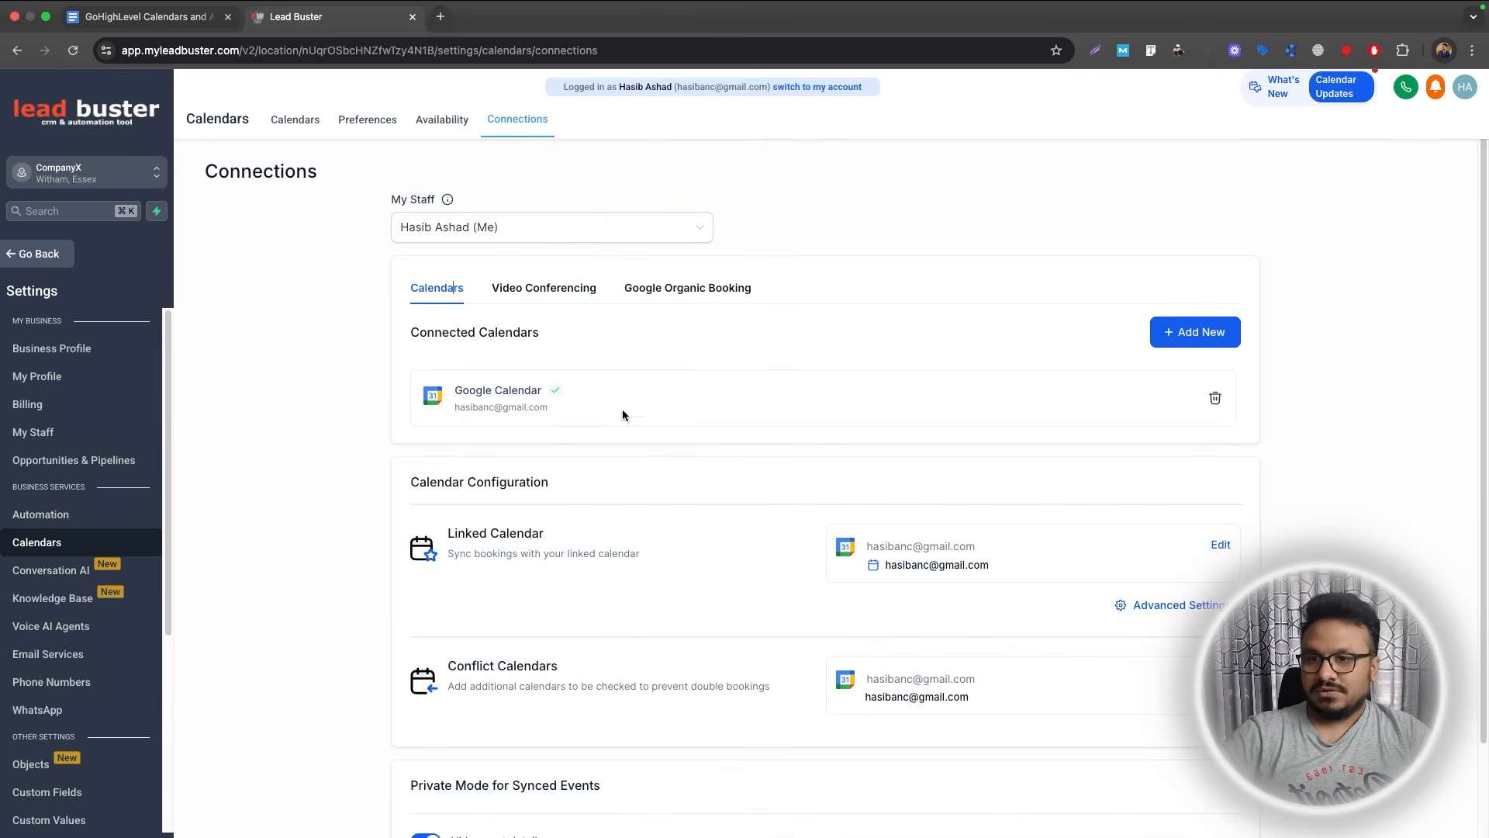
Return to the Calendars settings list and switch to the outline document.
{"action": "scroll", "coordinate": [574, 438], "scroll_direction": "down", "scroll_amount": 1}
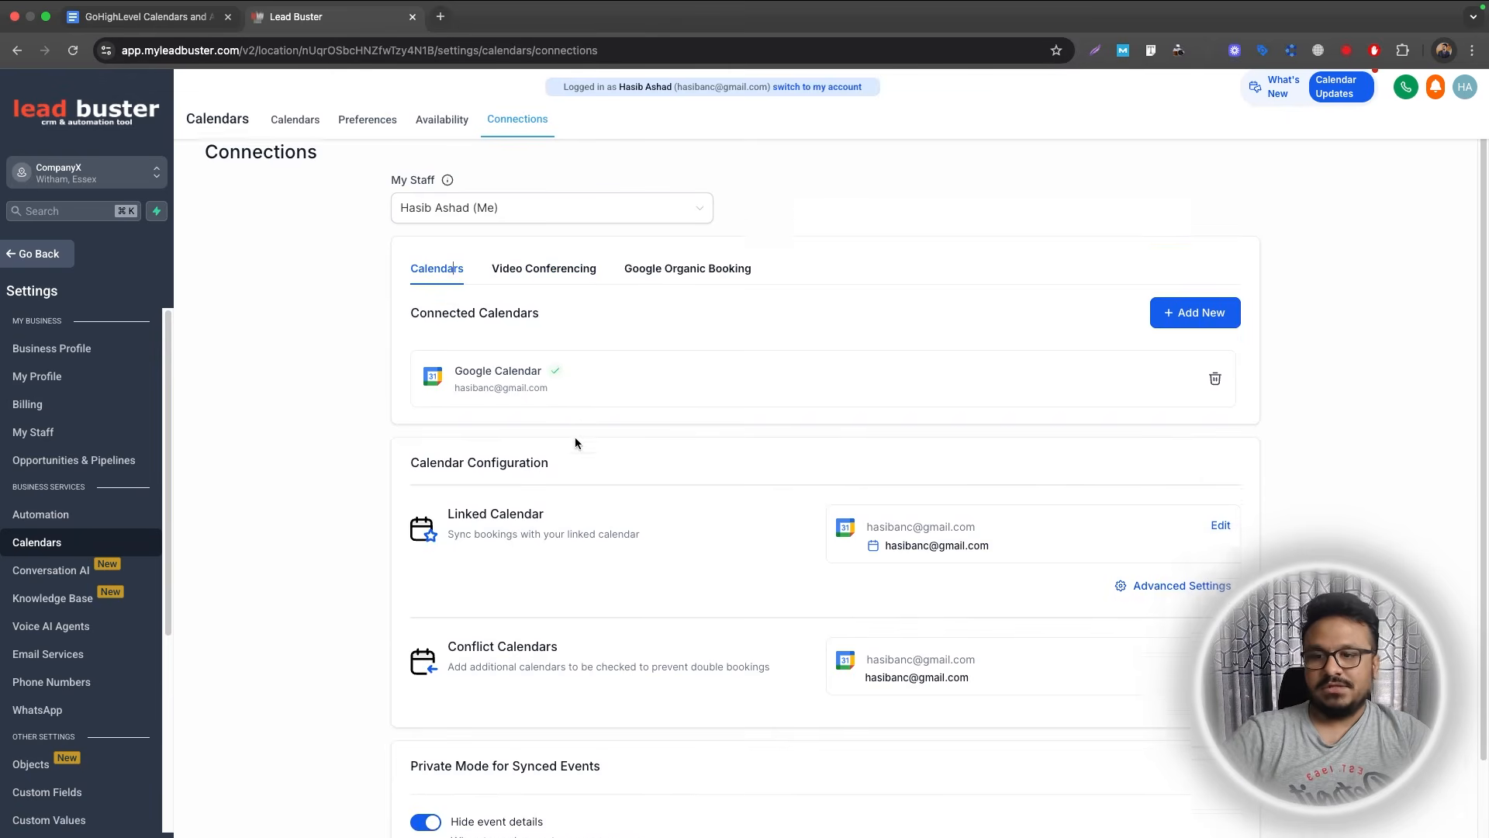
{"action": "scroll", "coordinate": [296, 548], "scroll_direction": "down", "scroll_amount": 2}
{"action": "scroll", "coordinate": [403, 581], "scroll_direction": "up", "scroll_amount": 3}
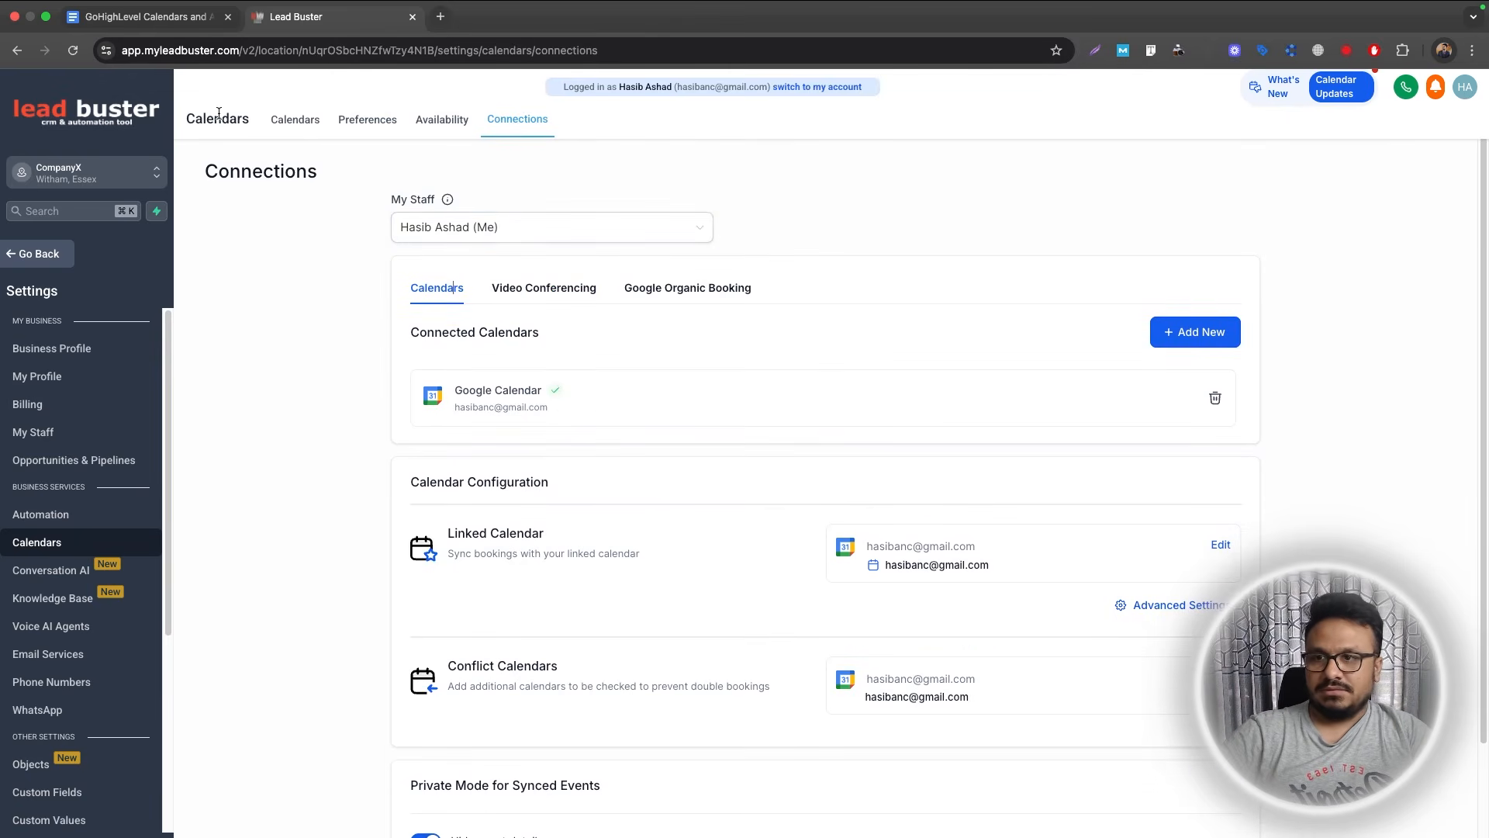
{"action": "left_click", "coordinate": [302, 121]}
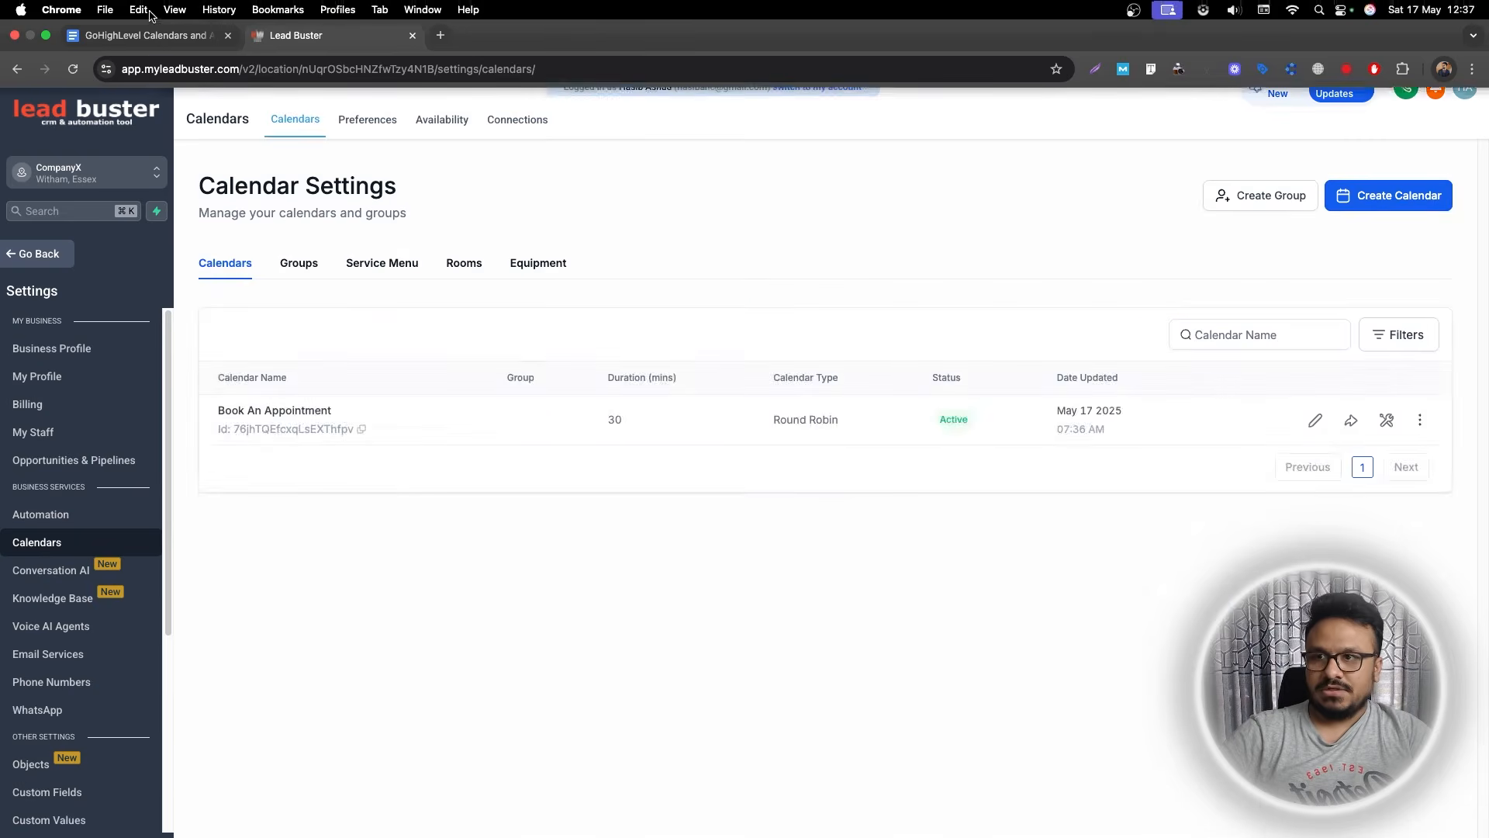
{"action": "left_click", "coordinate": [150, 43]}
Highlight '3. Integrating Google Meet' yellow in the outline doc and return to Lead Buster settings.
{"action": "left_click_drag", "start_coordinate": [613, 675], "coordinate": [445, 671]}
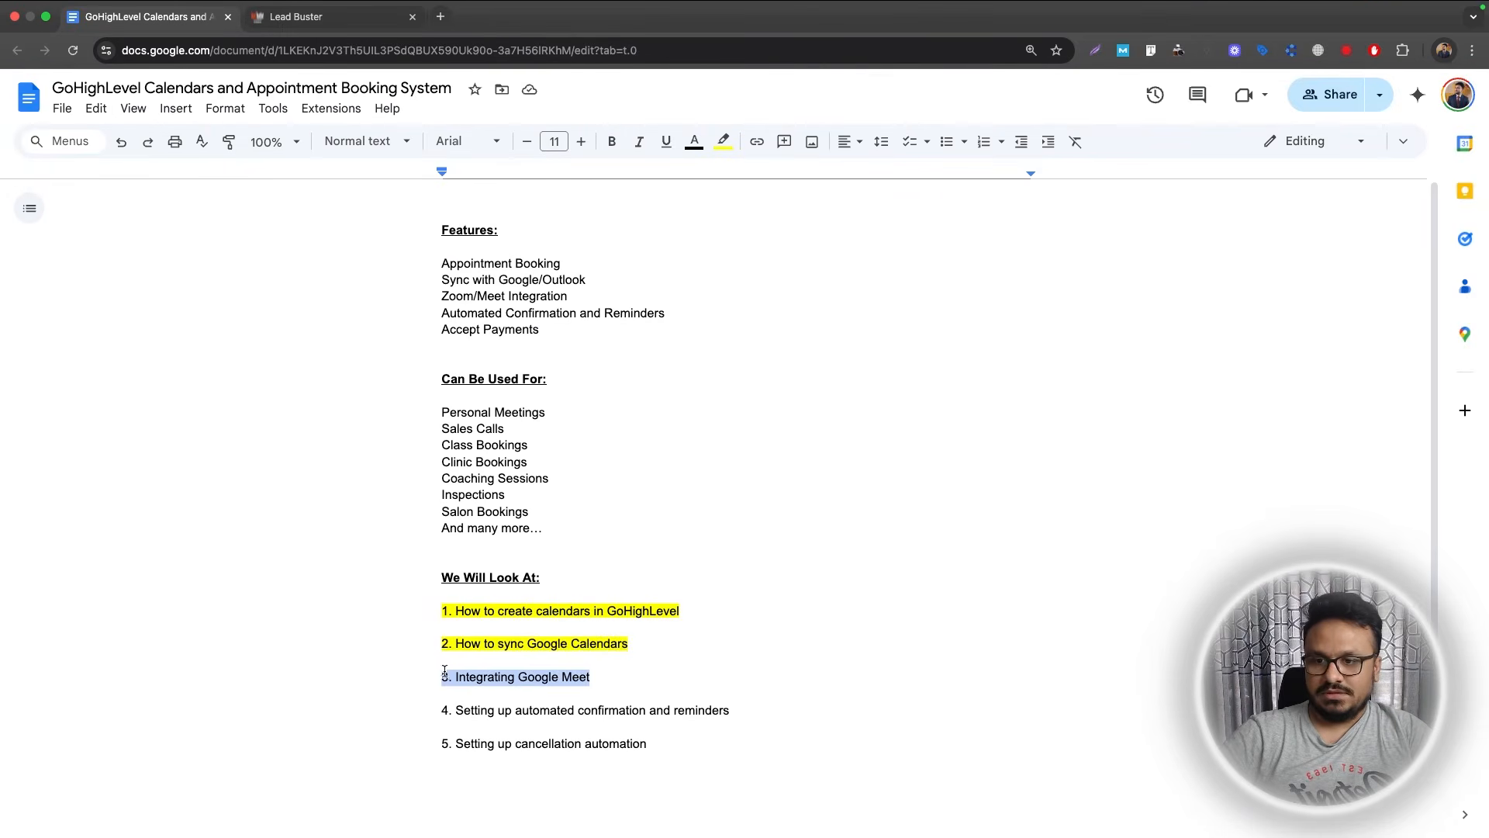
{"action": "left_click", "coordinate": [723, 141]}
{"action": "left_click", "coordinate": [782, 220]}
{"action": "scroll", "coordinate": [0, 533], "scroll_direction": "down", "scroll_amount": 1}
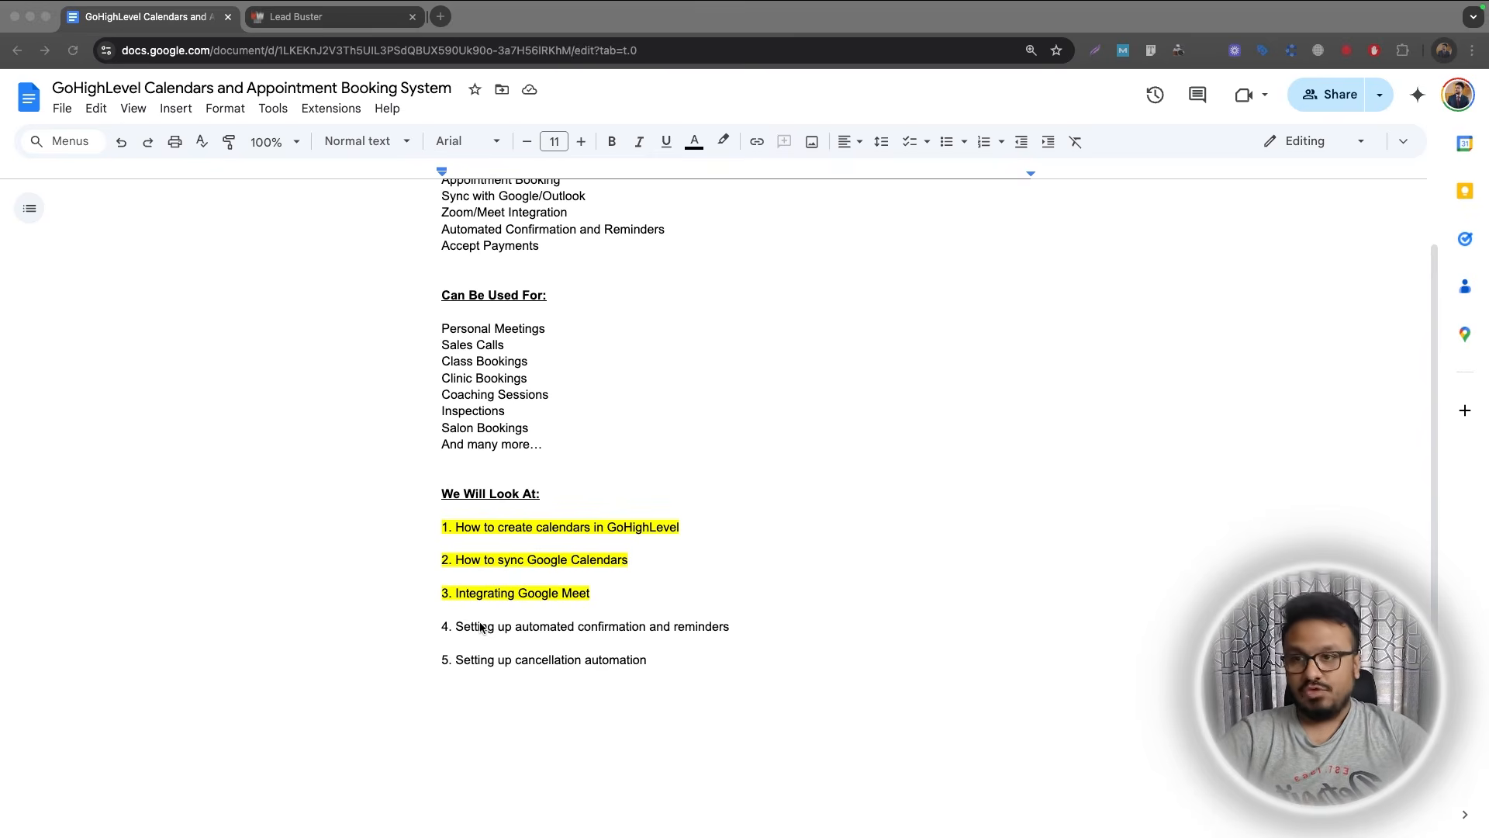
{"action": "left_click", "coordinate": [295, 17]}
{"action": "left_click", "coordinate": [48, 807]}
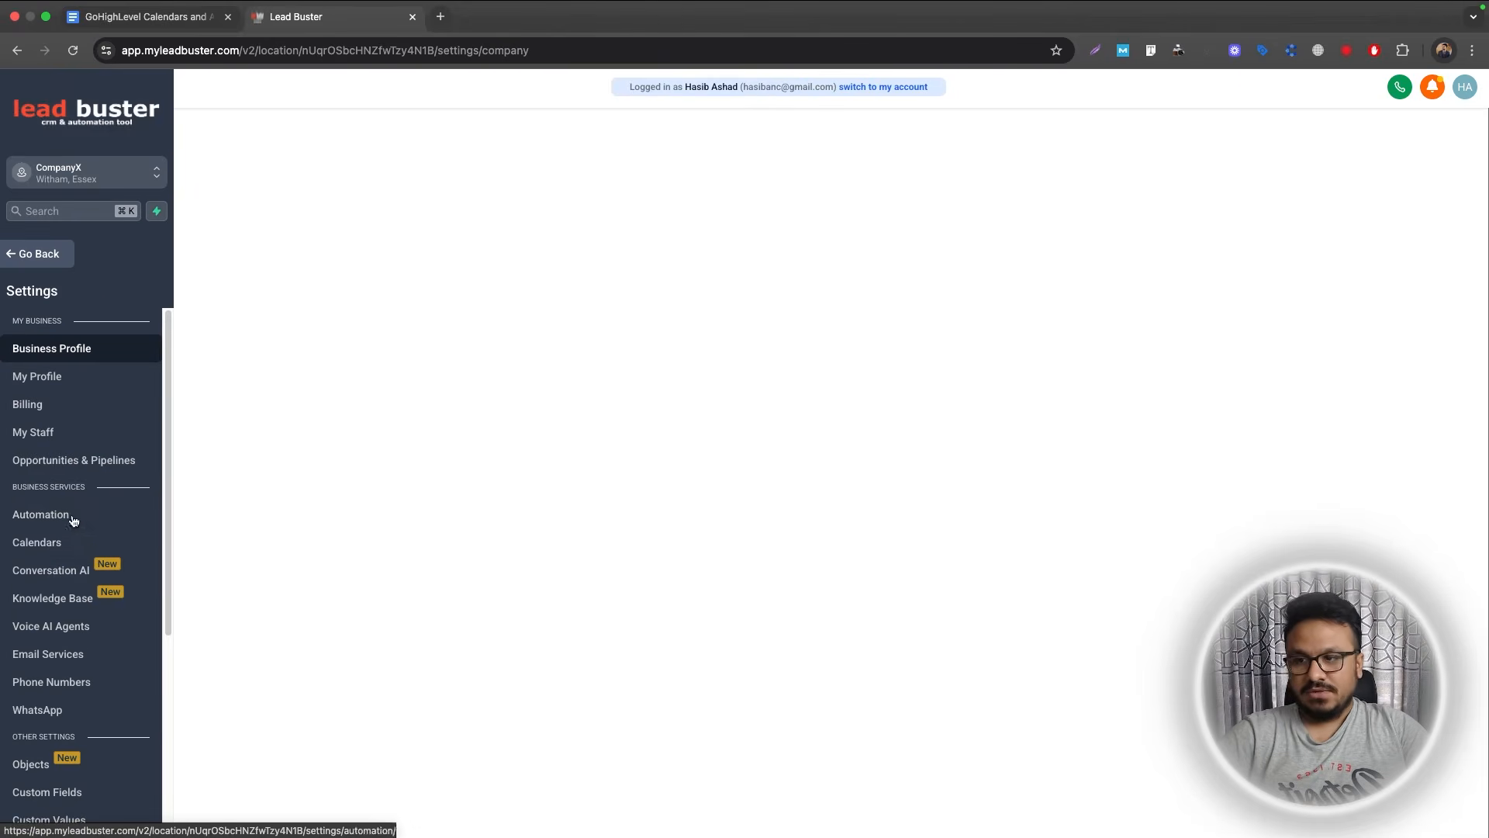
Leave settings and go to the Automation workflow list, glancing at the lesson outline.
{"action": "left_click", "coordinate": [62, 542]}
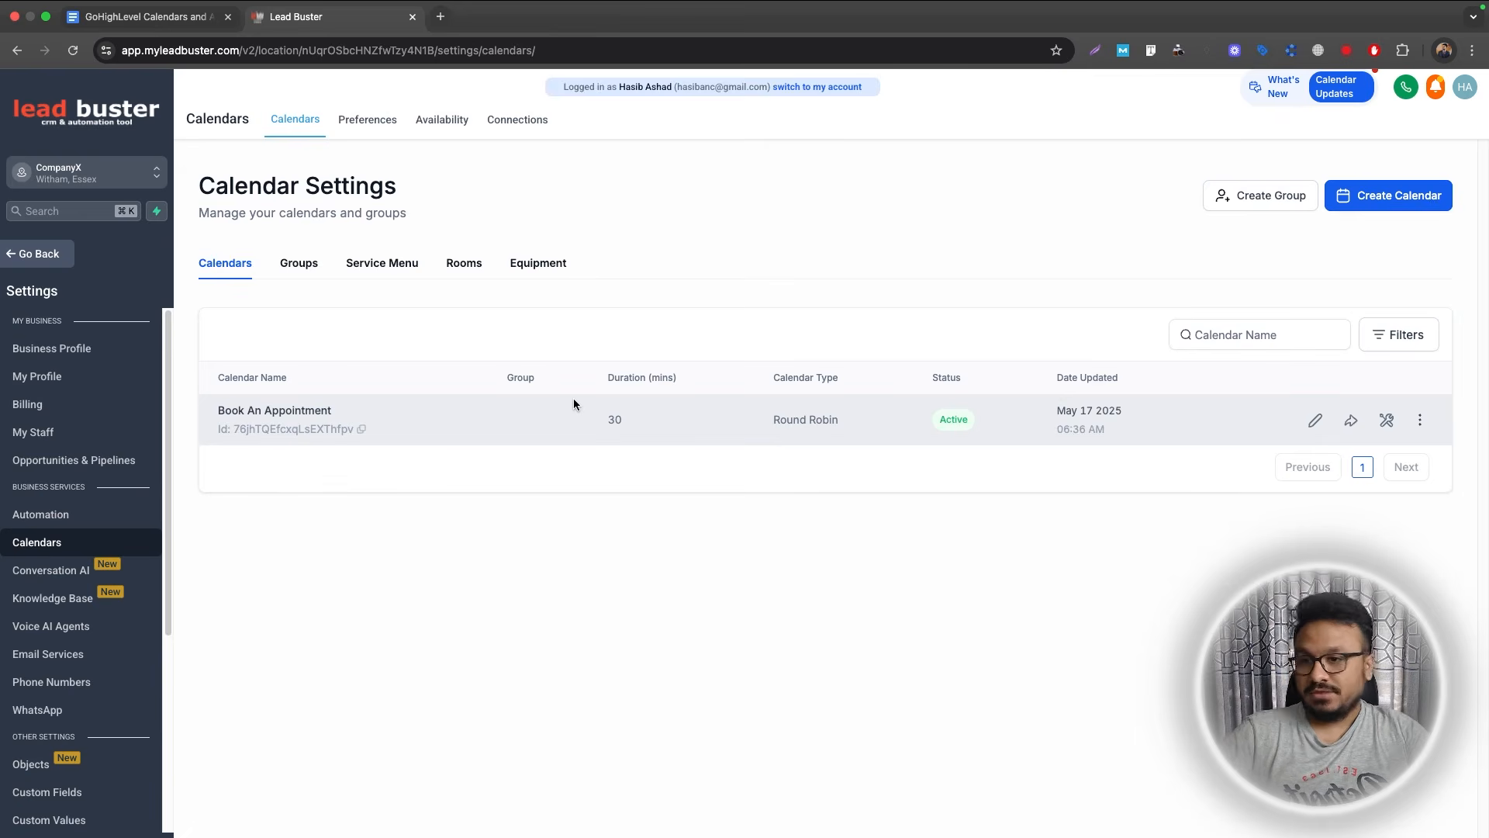
{"action": "left_click", "coordinate": [54, 254]}
{"action": "left_click", "coordinate": [73, 533]}
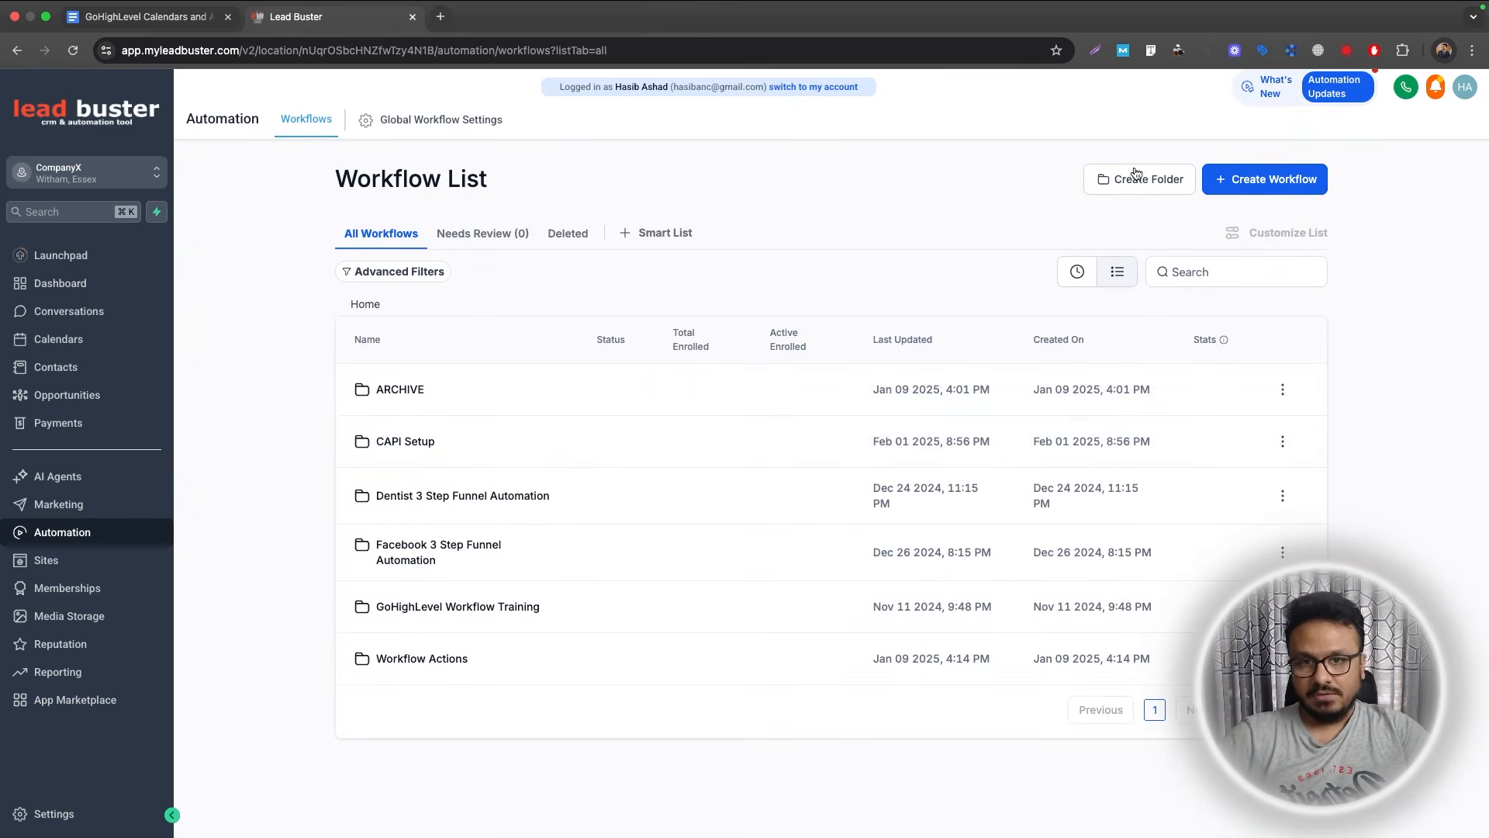
{"action": "left_click", "coordinate": [182, 17]}
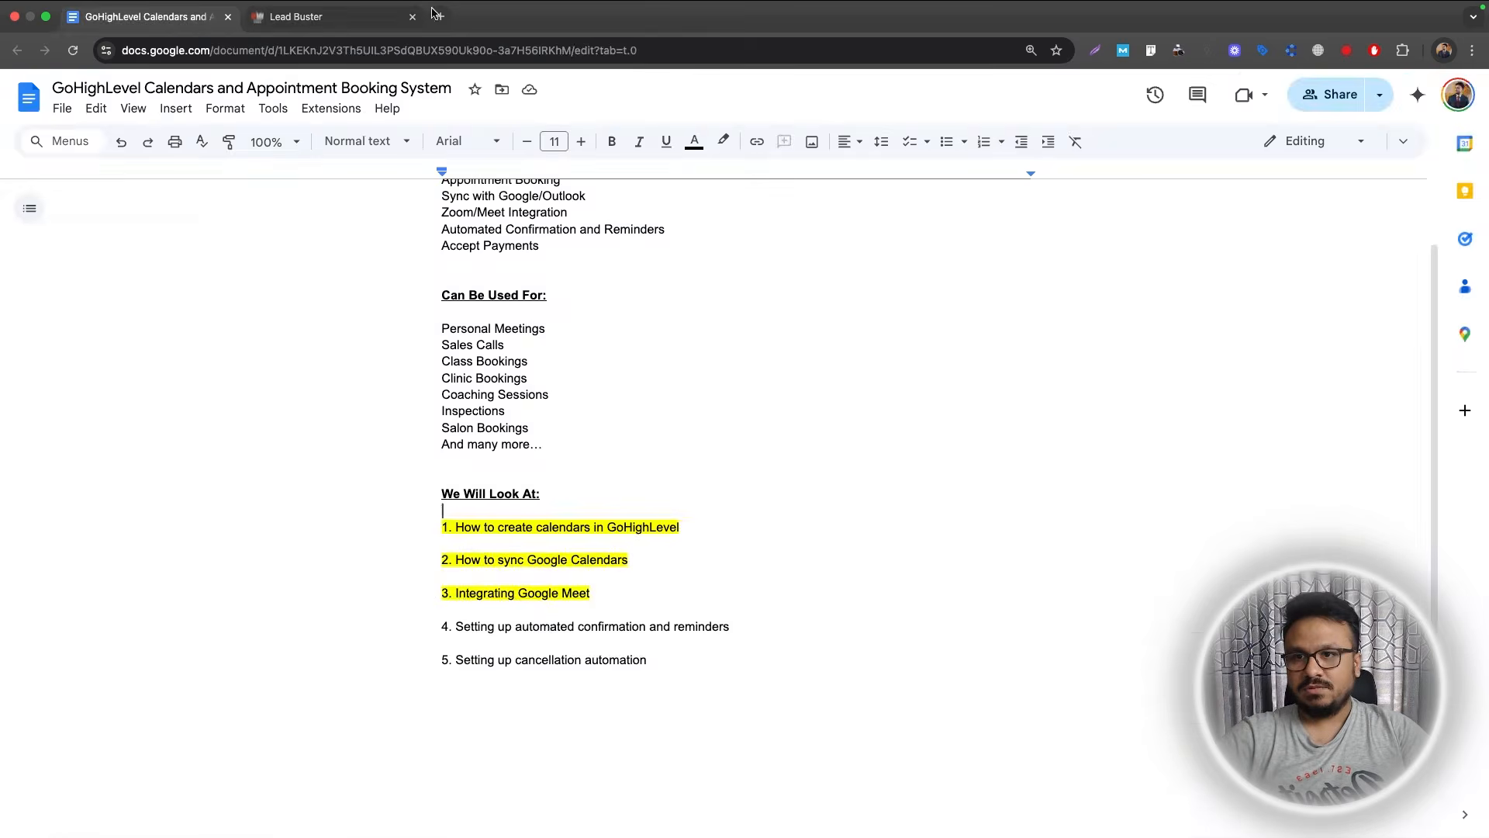
{"action": "left_click", "coordinate": [341, 18]}
Create the workflow folder 'Appointment Booking Automation' and open it.
{"action": "left_click", "coordinate": [1161, 186]}
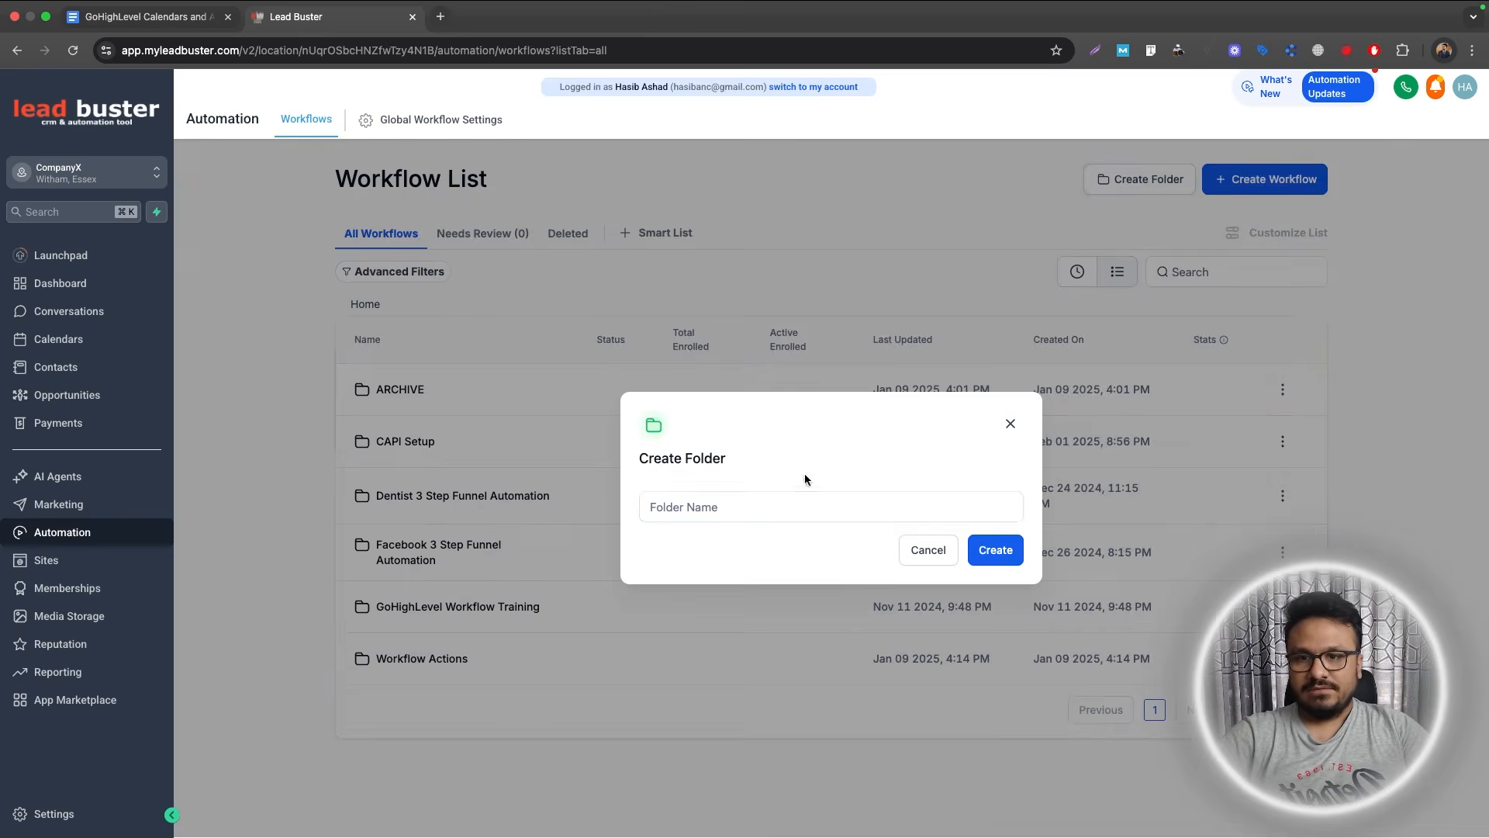
{"action": "left_click", "coordinate": [794, 504]}
{"action": "type", "text": "Appoi"}
{"action": "type", "text": "ntment"}
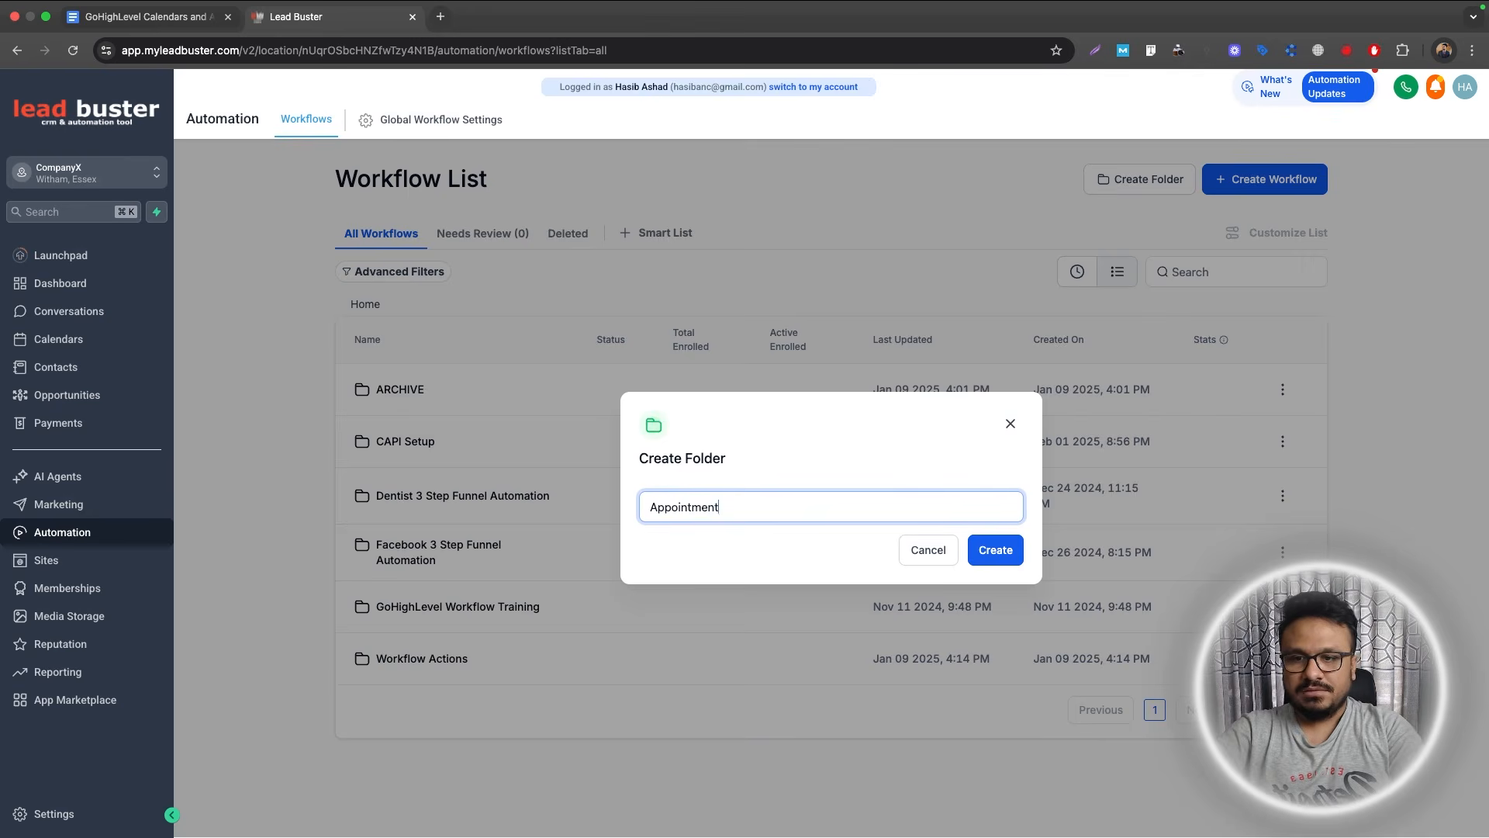
{"action": "type", "text": " Booking Automation"}
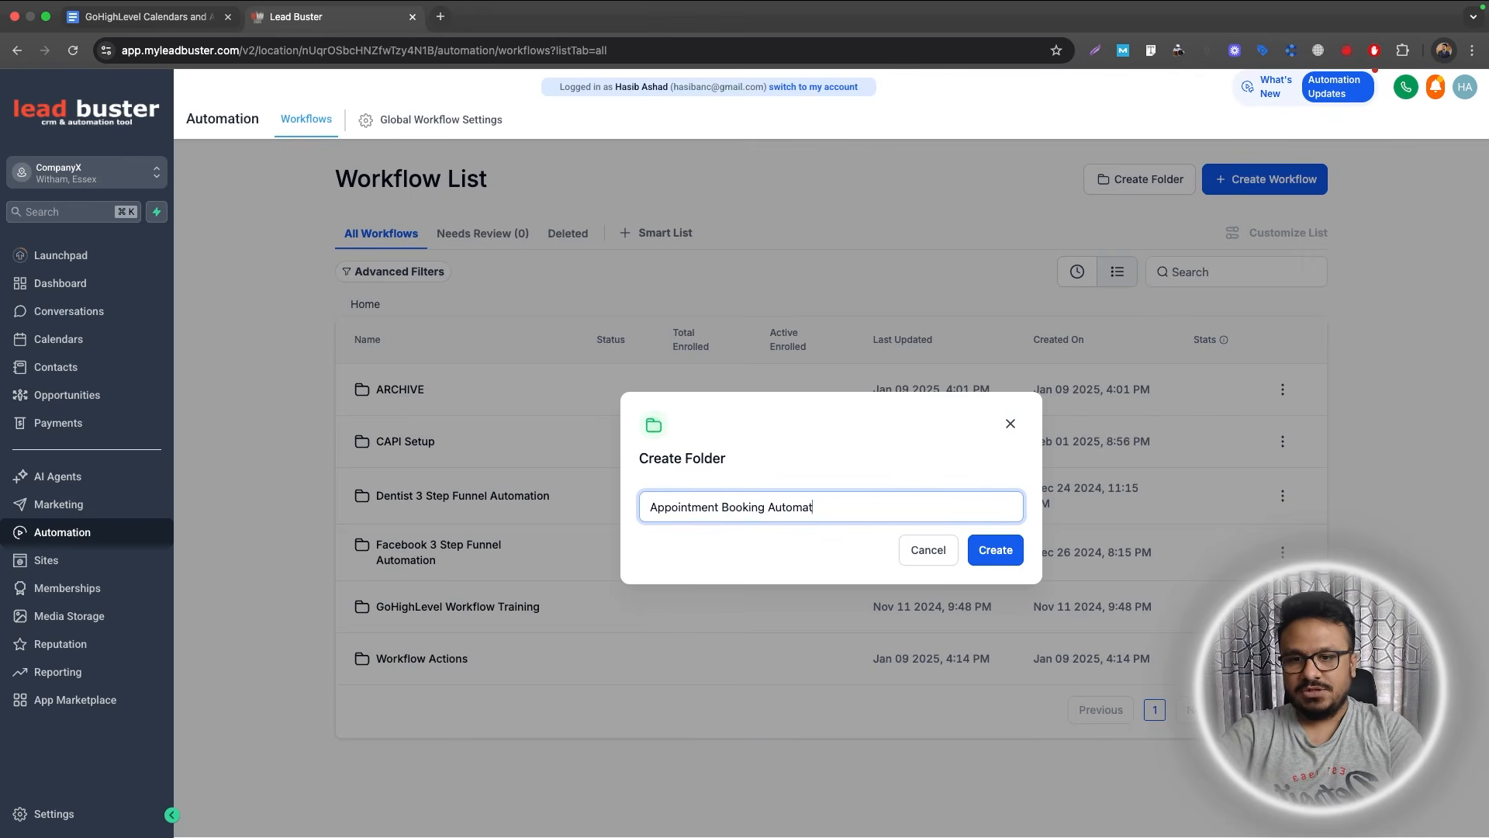
{"action": "left_click", "coordinate": [982, 552]}
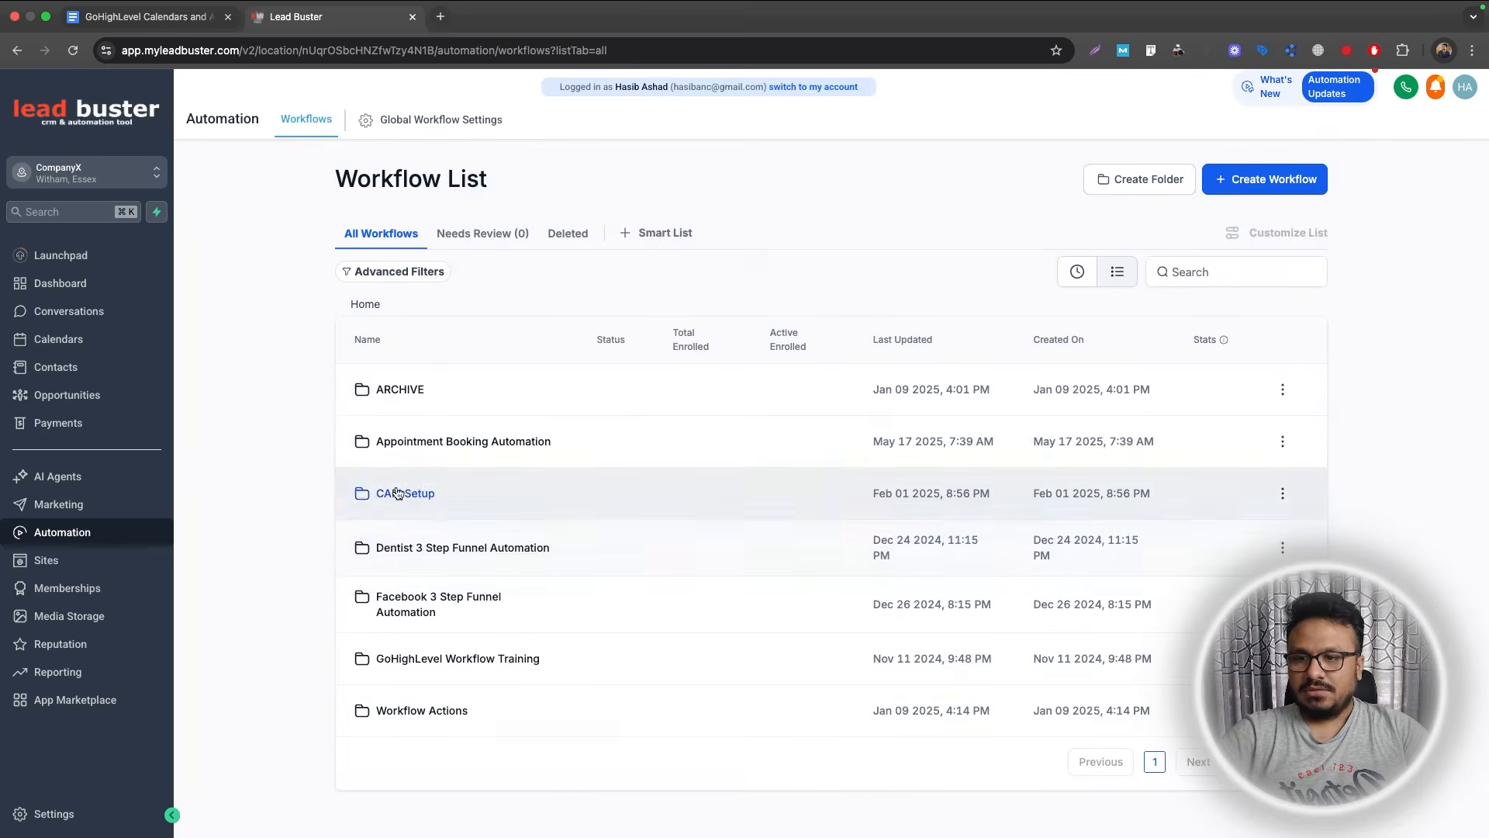
{"action": "left_click", "coordinate": [380, 438]}
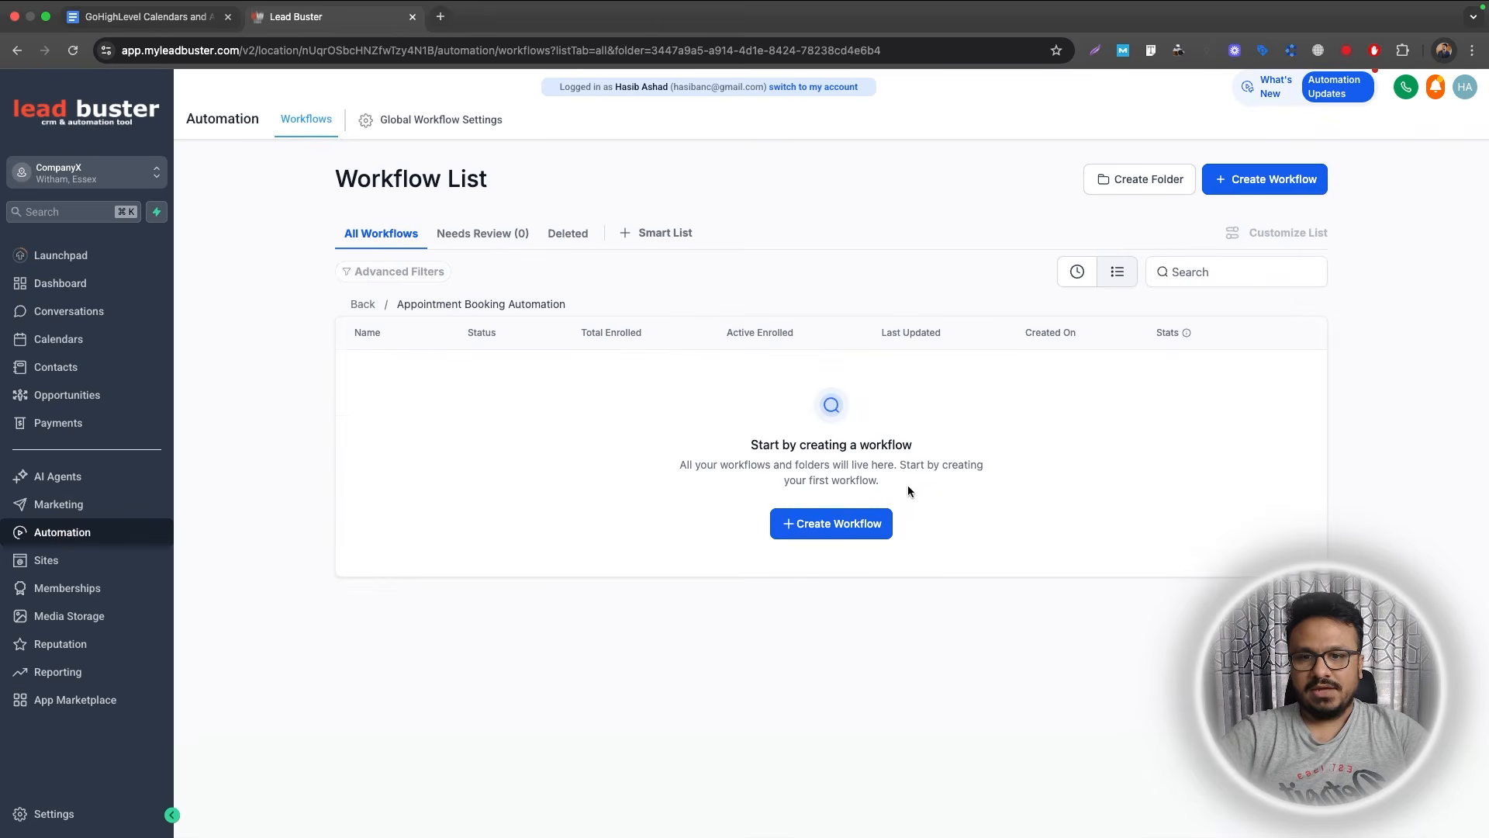
Create a new workflow from the Appointment Confirmation + Reminder recipe.
{"action": "left_click", "coordinate": [836, 525]}
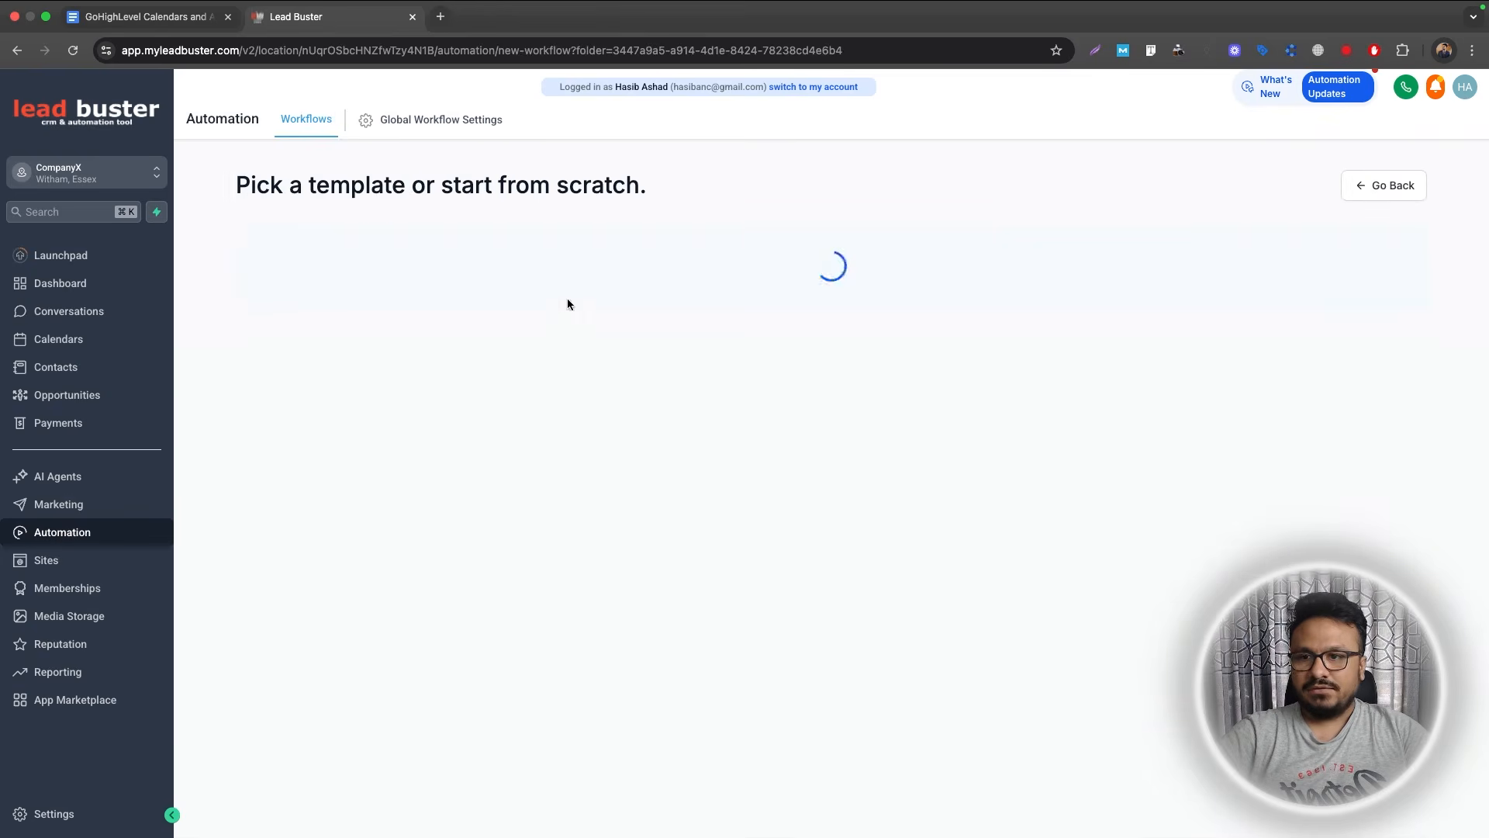
{"action": "scroll", "coordinate": [515, 484], "scroll_direction": "down", "scroll_amount": 10}
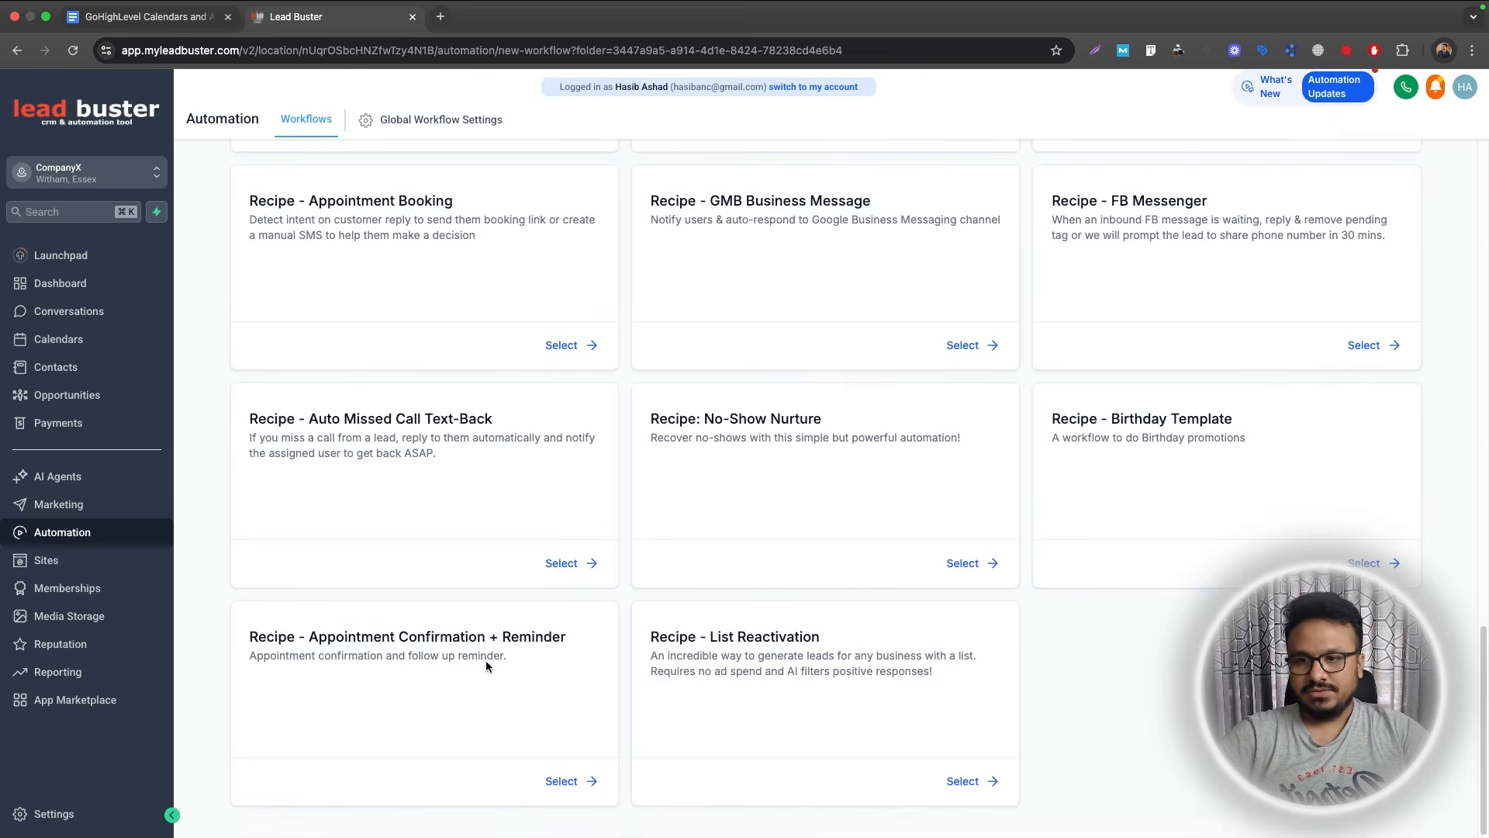
{"action": "left_click_drag", "start_coordinate": [242, 650], "coordinate": [568, 645]}
{"action": "scroll", "coordinate": [510, 652], "scroll_direction": "up", "scroll_amount": 10}
{"action": "scroll", "coordinate": [510, 646], "scroll_direction": "down", "scroll_amount": 10}
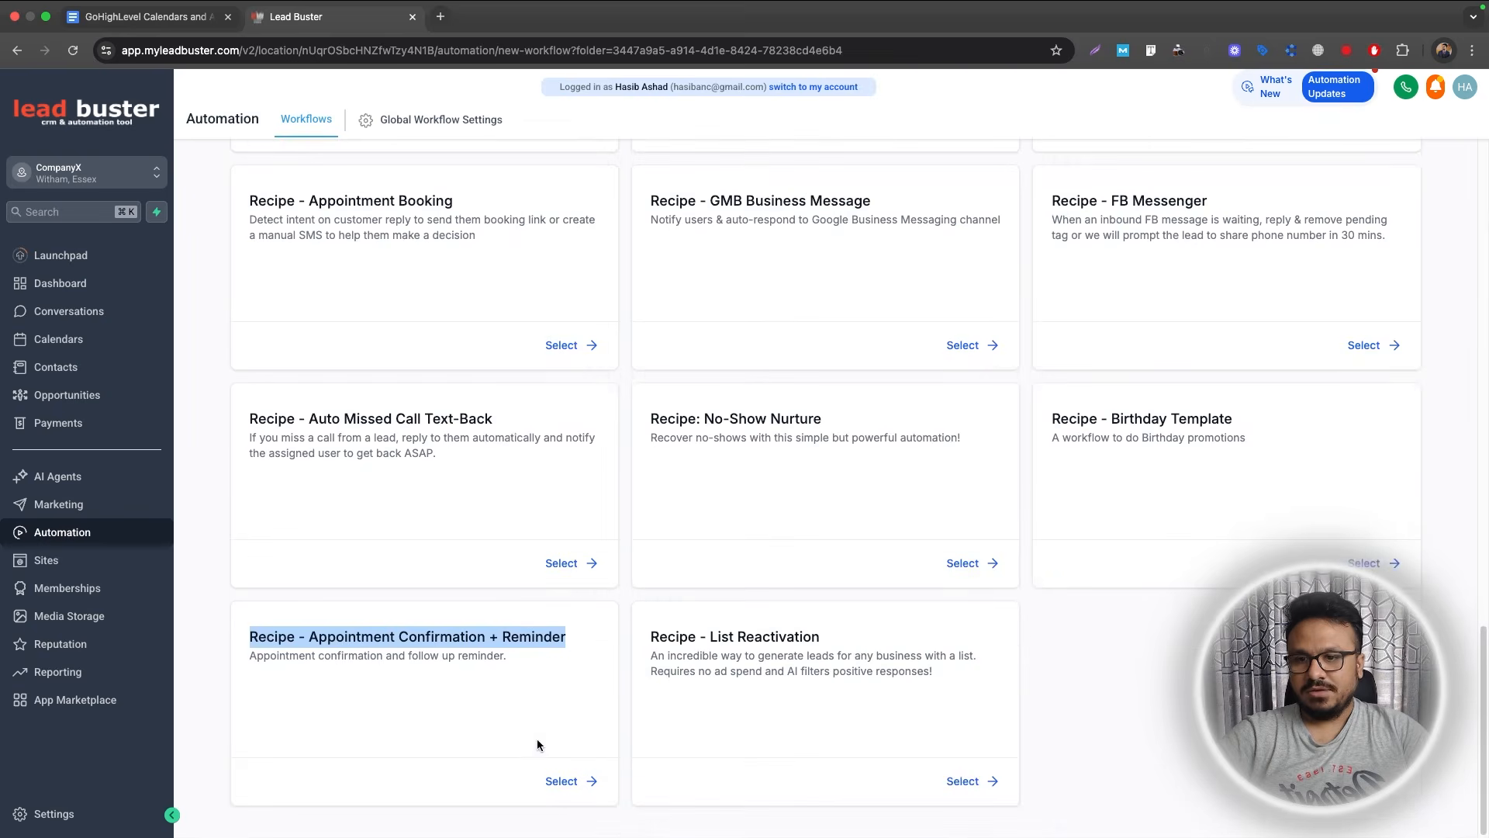
{"action": "left_click", "coordinate": [552, 784]}
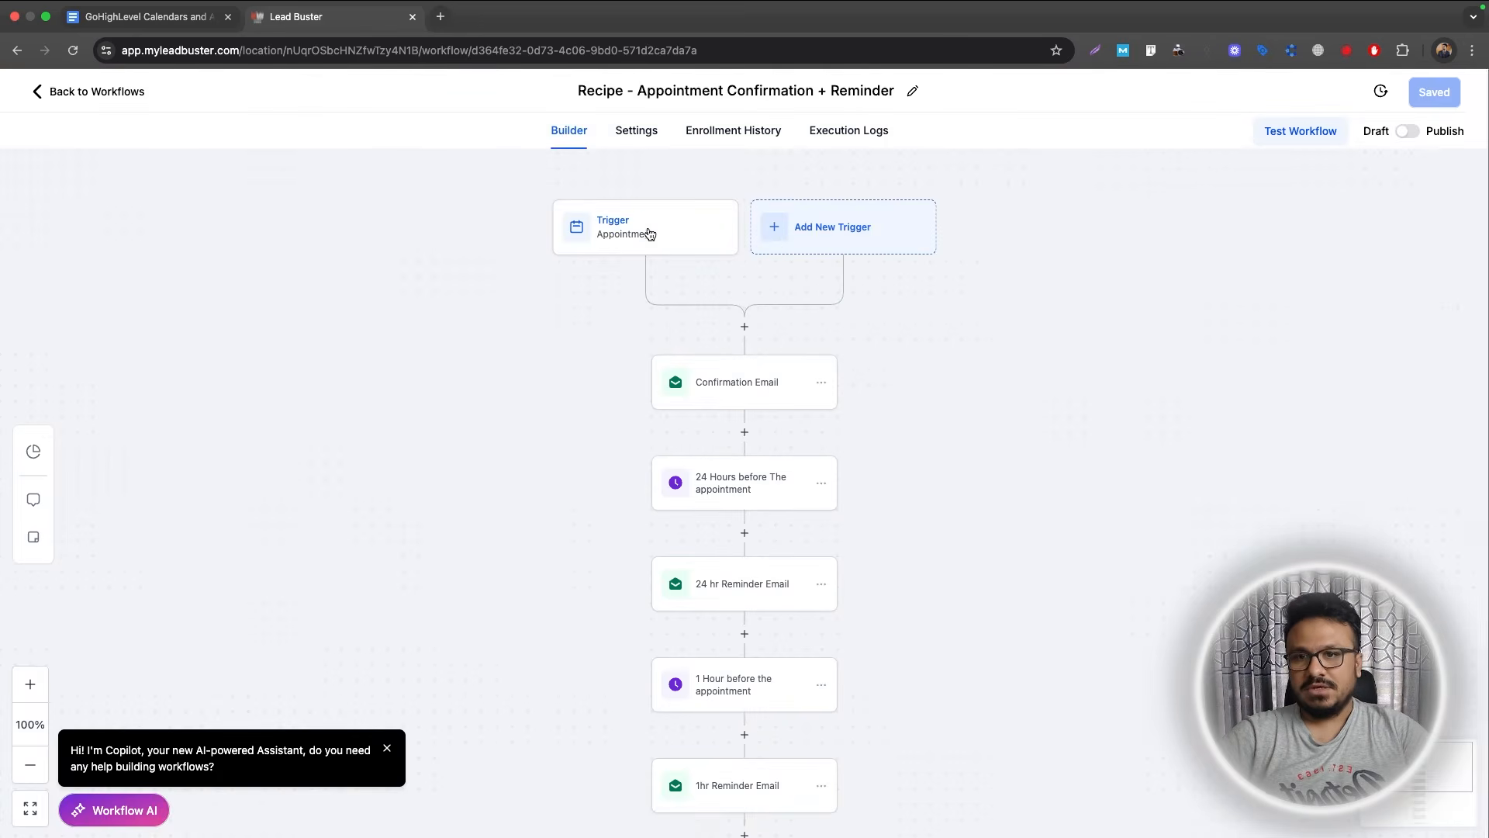
Add an In calendar = Book An Appointment filter to the trigger and save it.
{"action": "left_click", "coordinate": [649, 234]}
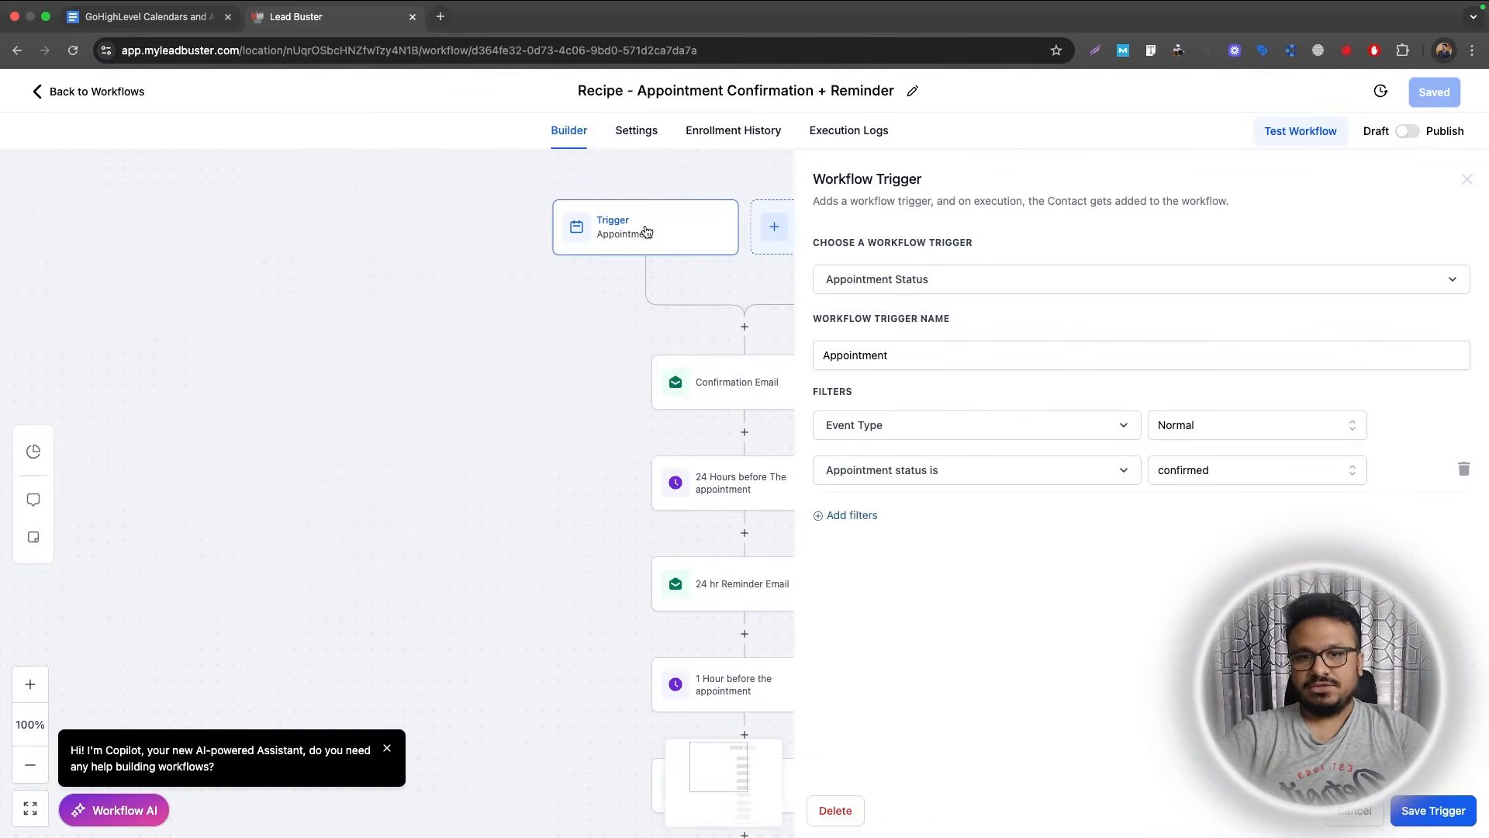
{"action": "left_click", "coordinate": [850, 515]}
{"action": "left_click", "coordinate": [853, 516]}
{"action": "left_click", "coordinate": [874, 680]}
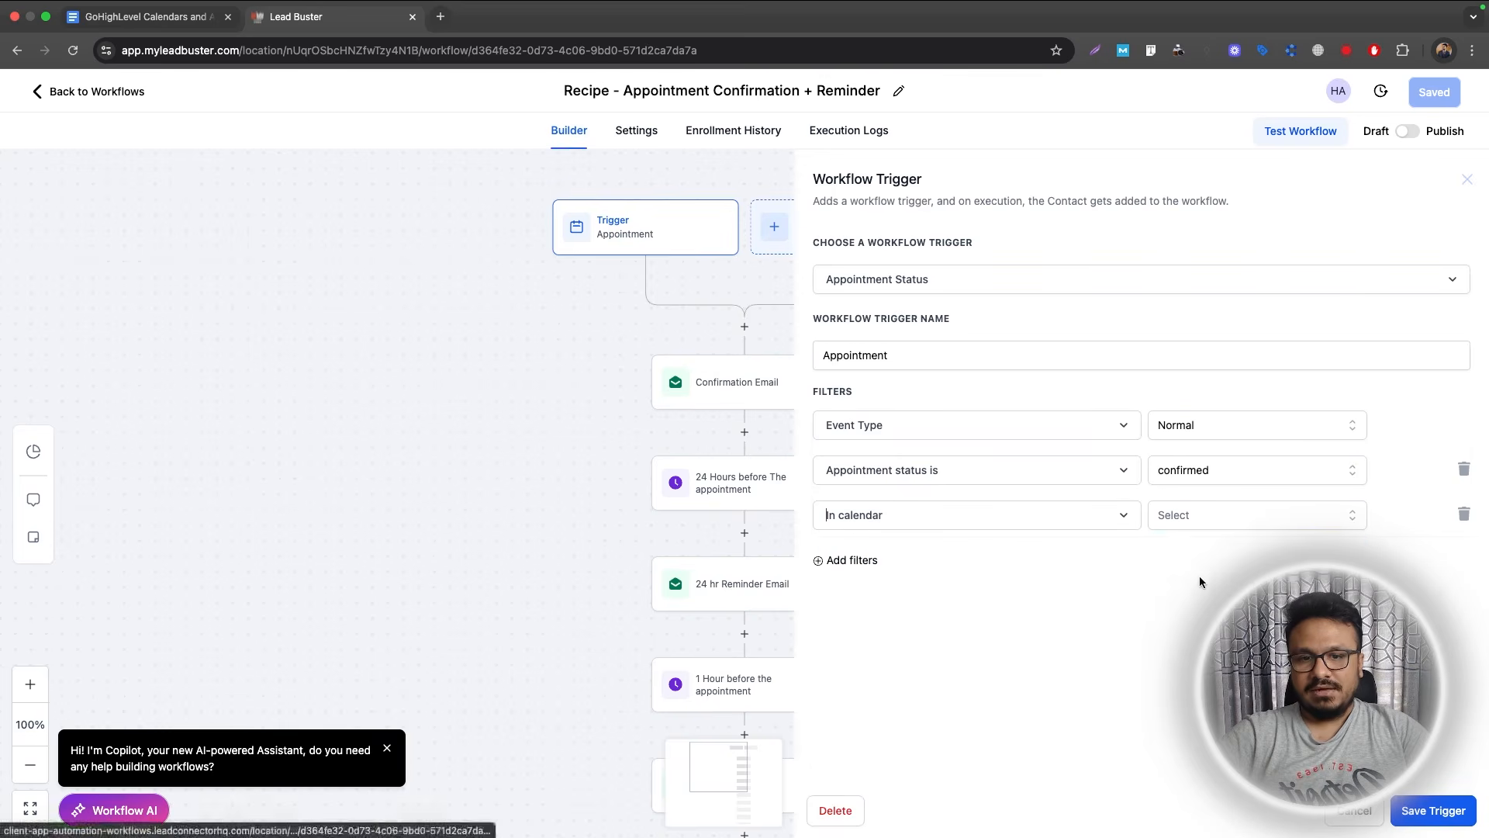
{"action": "left_click", "coordinate": [1211, 512]}
{"action": "left_click", "coordinate": [1190, 586]}
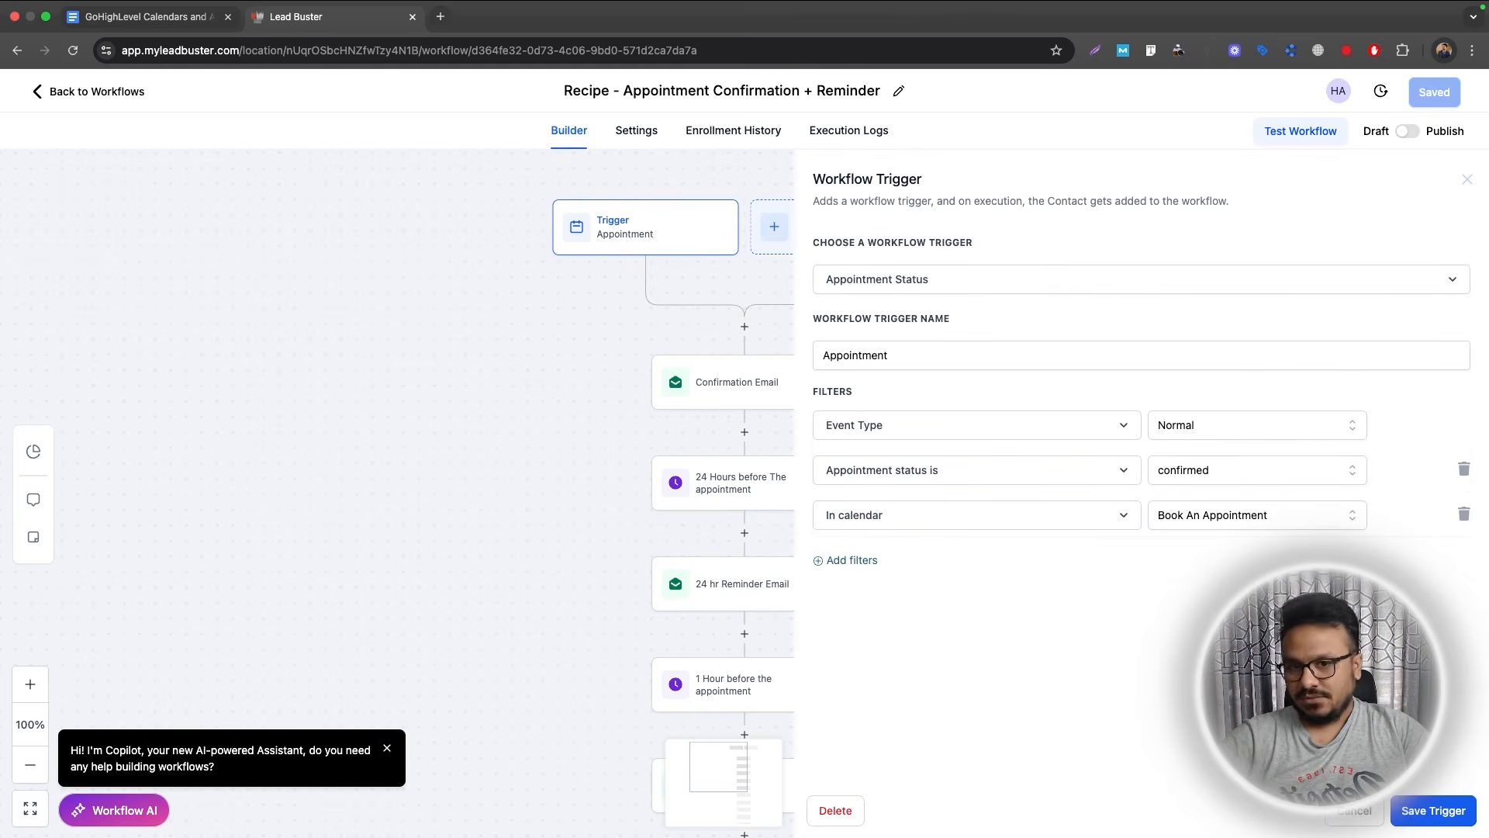
{"action": "left_click", "coordinate": [1402, 824]}
{"action": "left_click", "coordinate": [650, 231]}
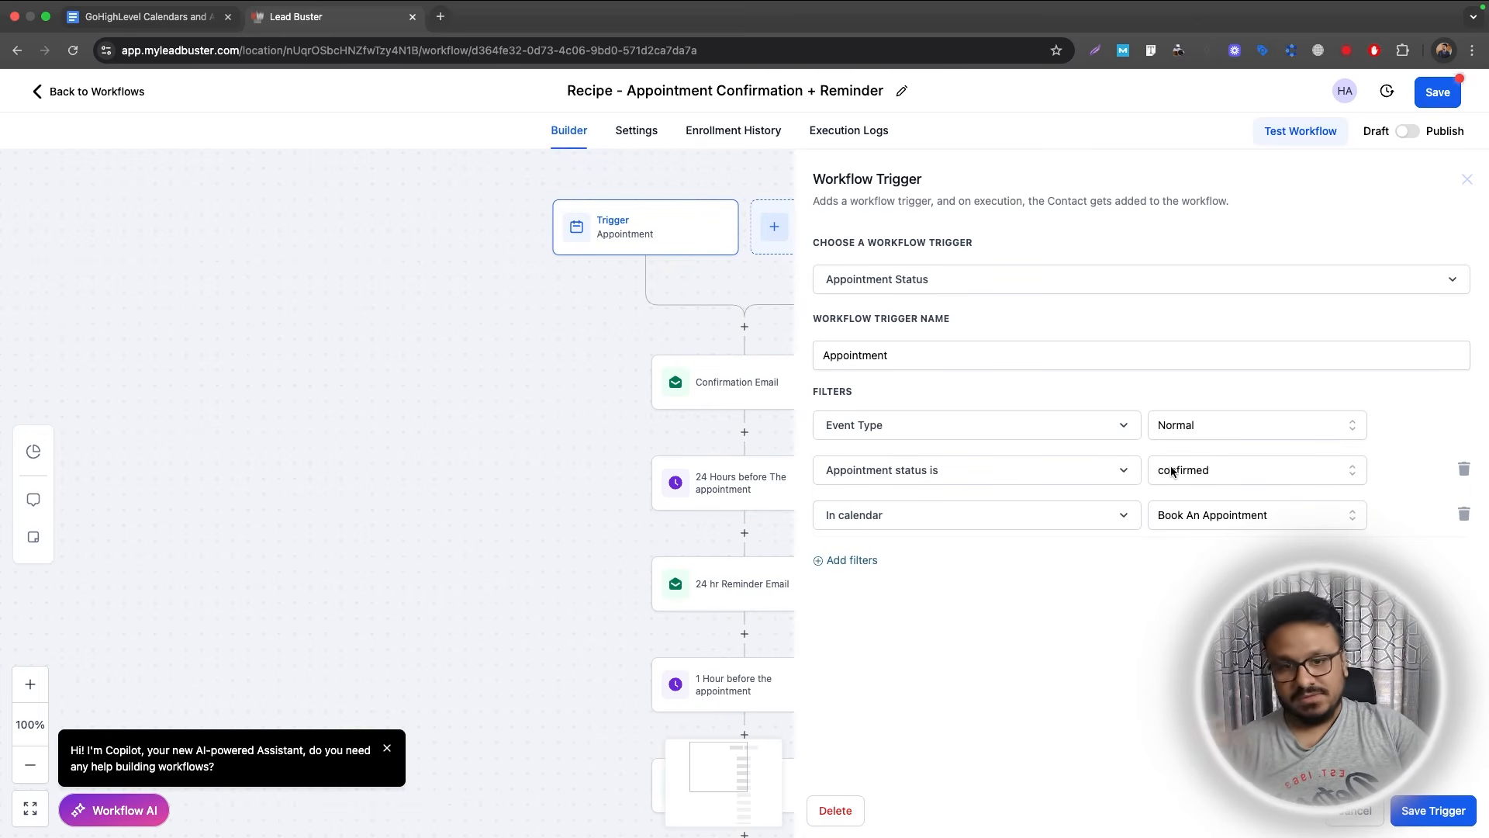
{"action": "left_click", "coordinate": [1447, 811]}
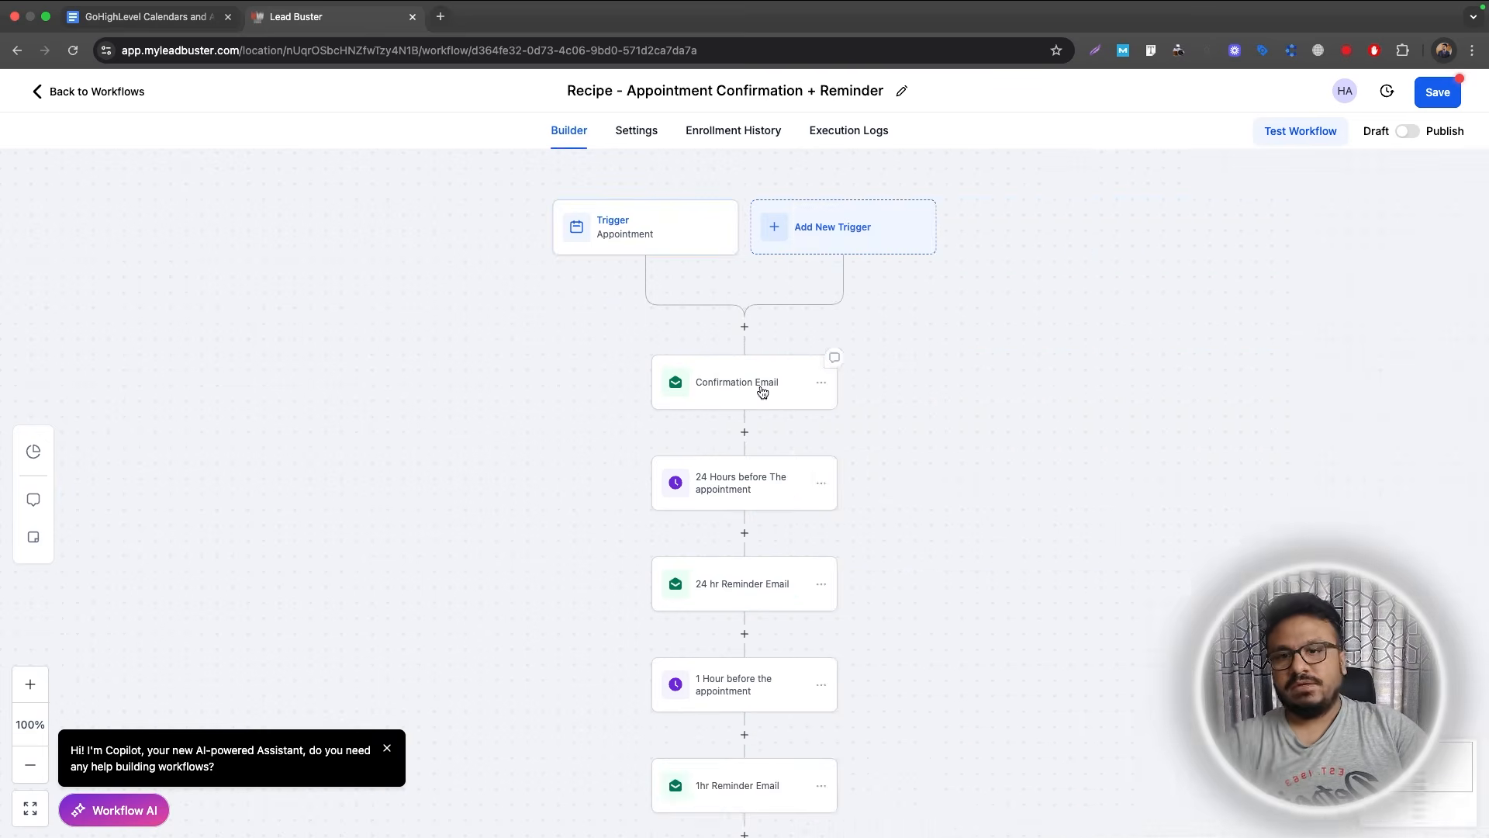
Set the Confirmation Email's sender name and sender email to the user's own details.
{"action": "left_click", "coordinate": [705, 388]}
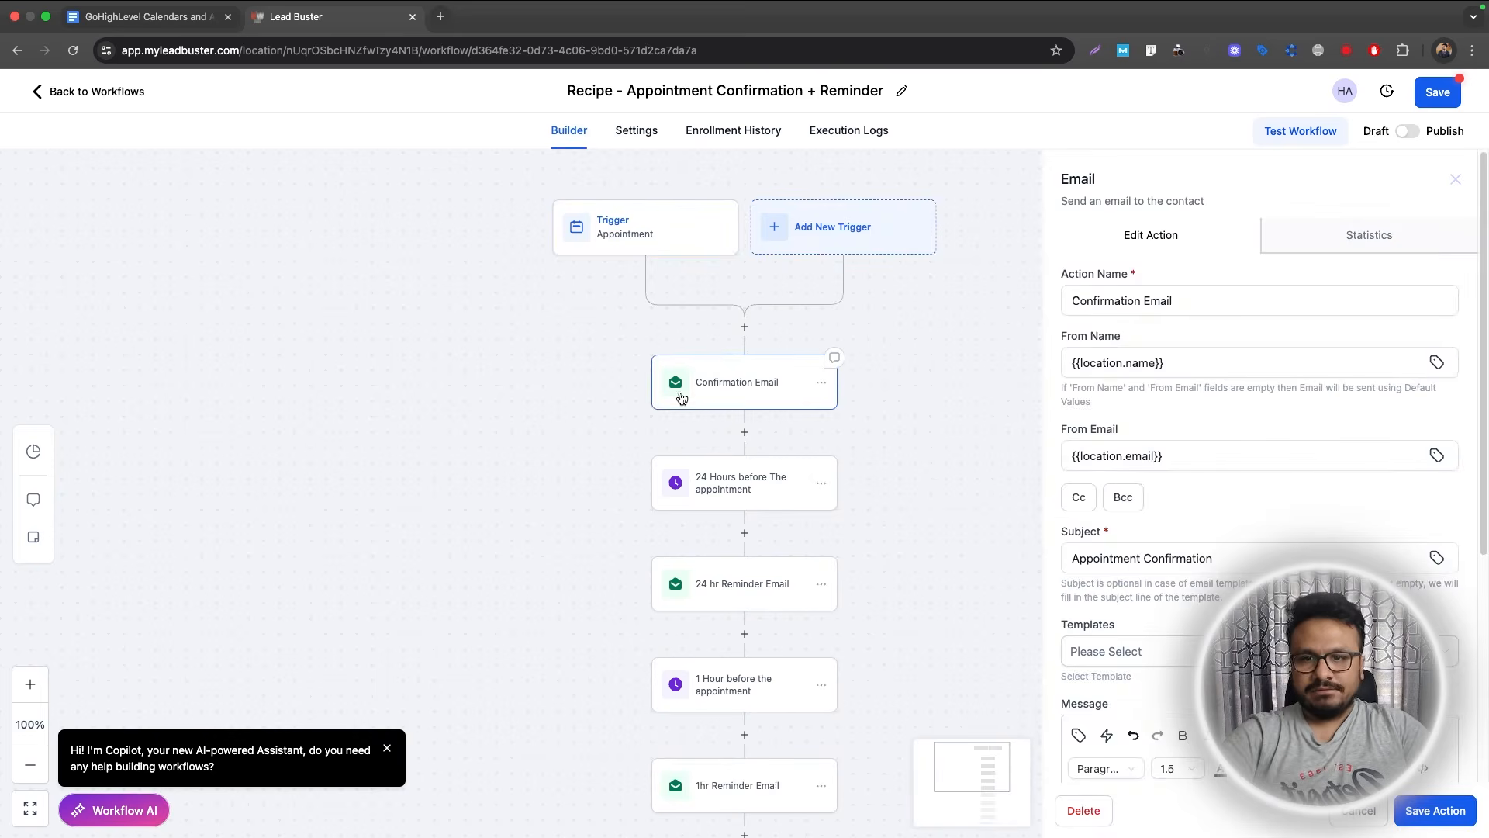
{"action": "left_click", "coordinate": [1178, 365]}
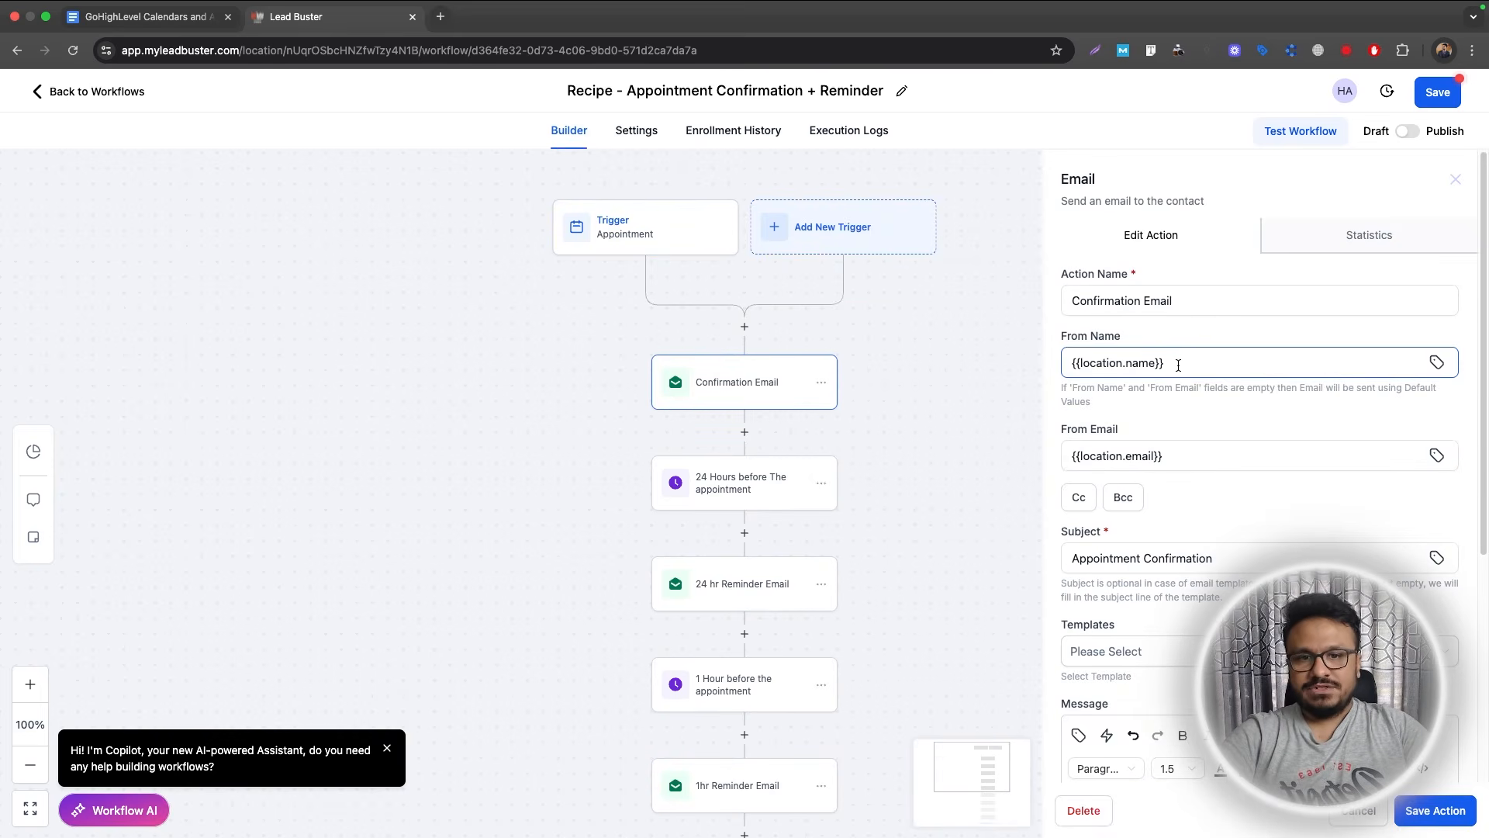
{"action": "left_click_drag", "start_coordinate": [1175, 360], "coordinate": [1065, 357]}
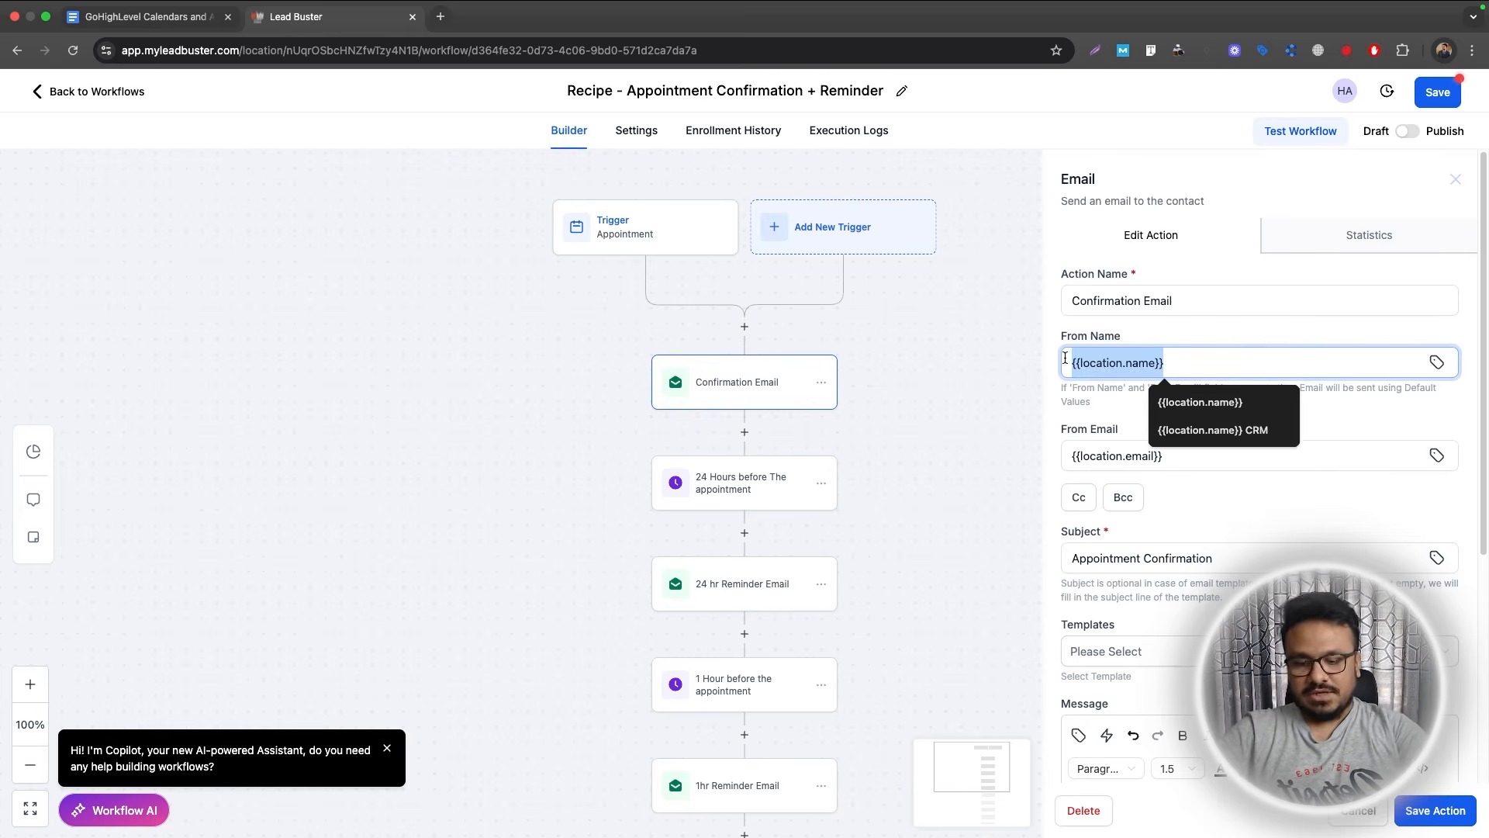
{"action": "key", "text": "Tab"}
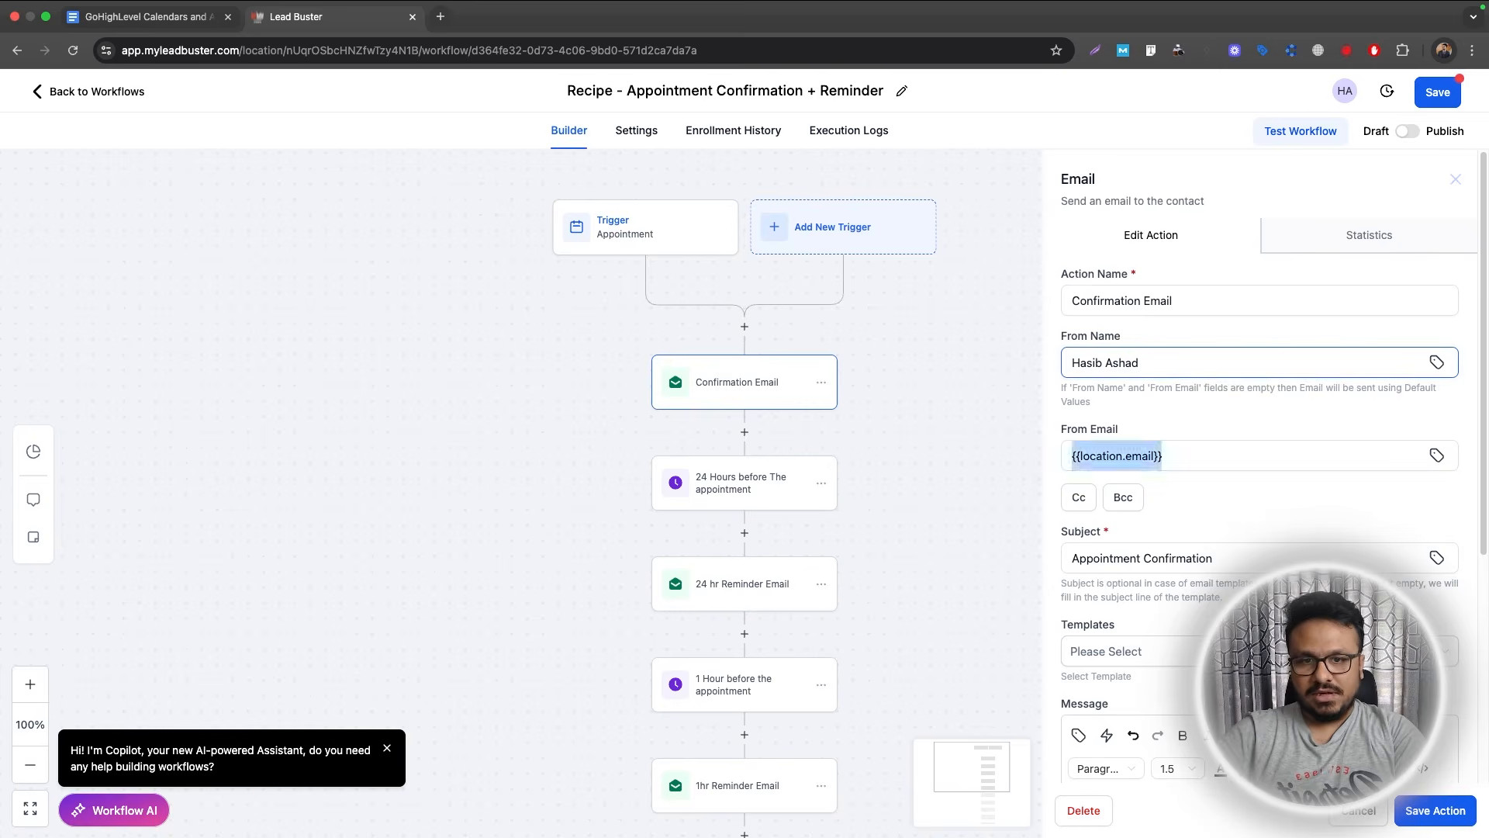
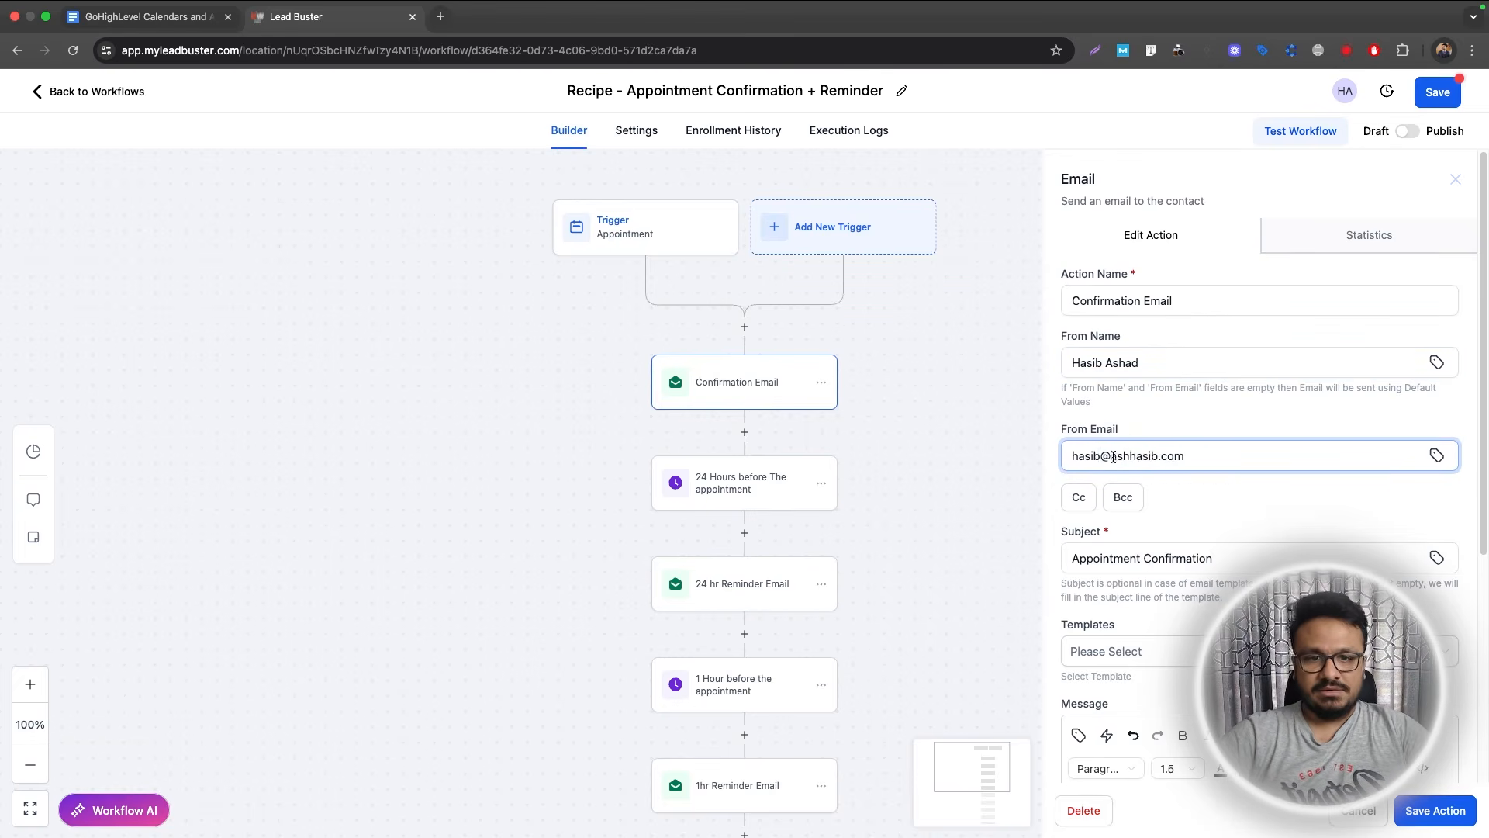
{"action": "left_click_drag", "start_coordinate": [1114, 457], "coordinate": [1196, 463]}
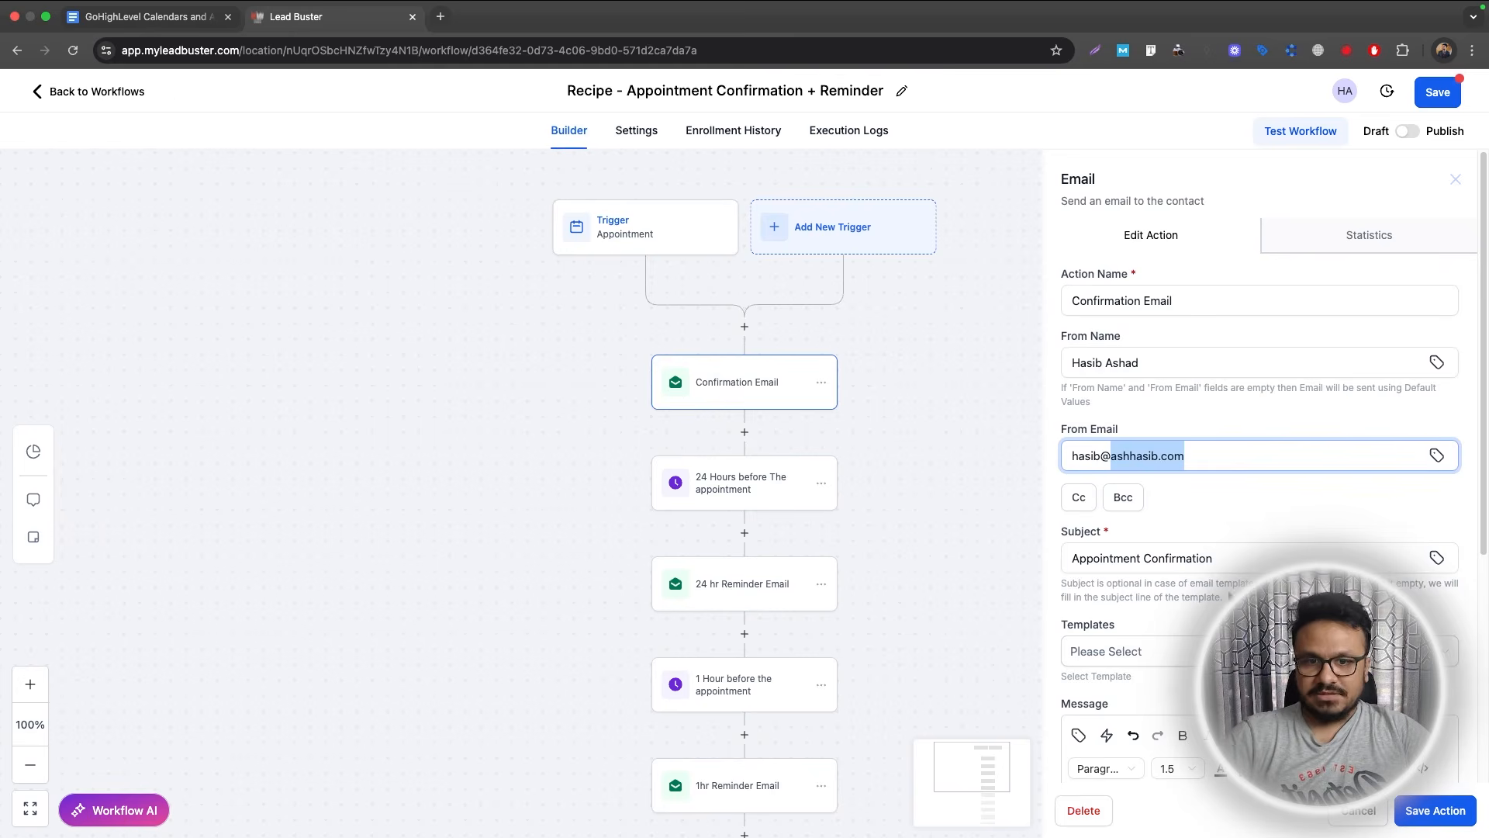
{"action": "left_click", "coordinate": [1230, 558]}
{"action": "scroll", "coordinate": [1121, 463], "scroll_direction": "down", "scroll_amount": 2}
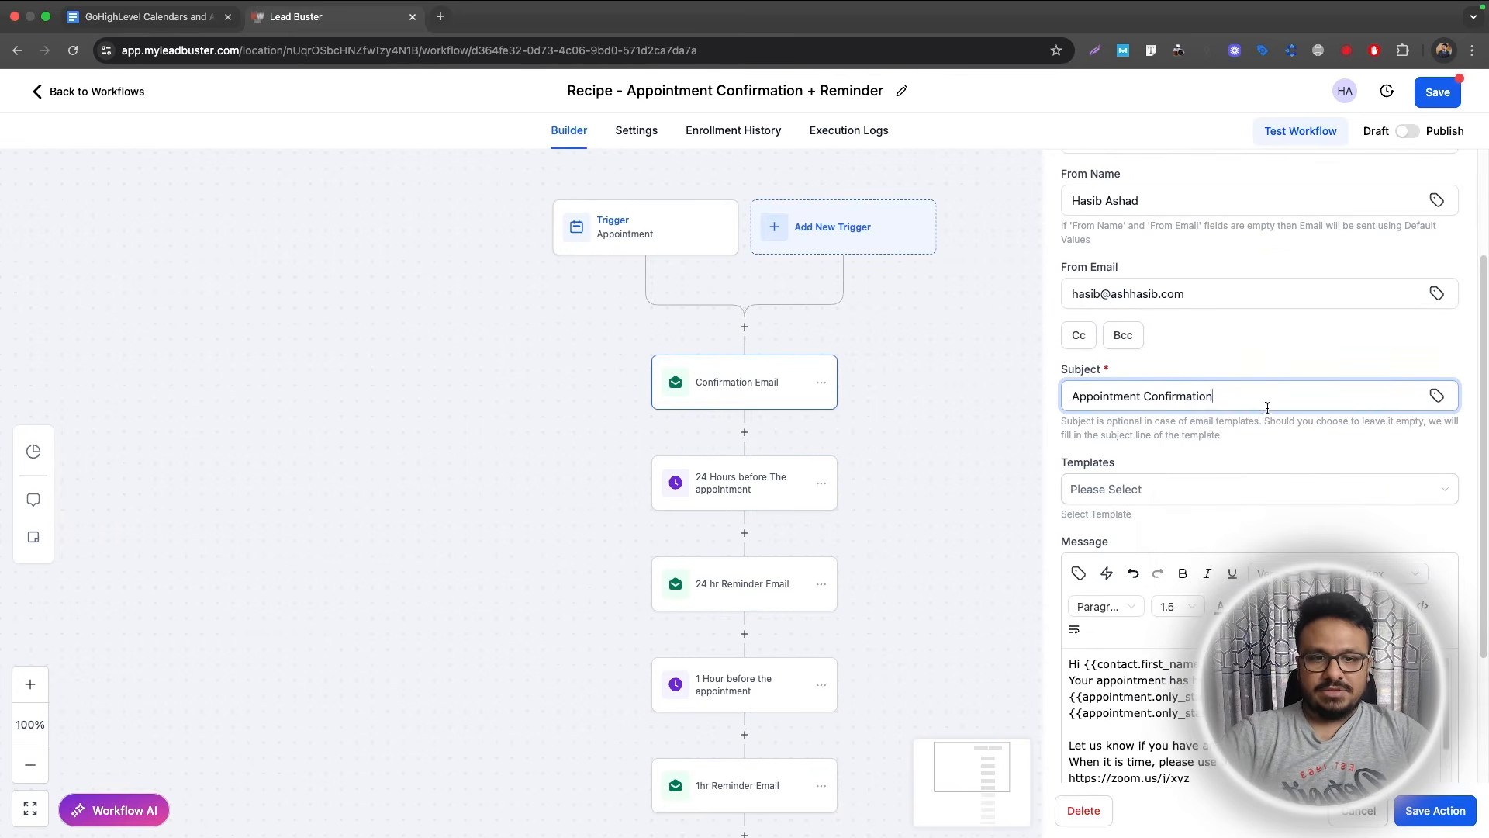
{"action": "scroll", "coordinate": [1241, 497], "scroll_direction": "down", "scroll_amount": 2}
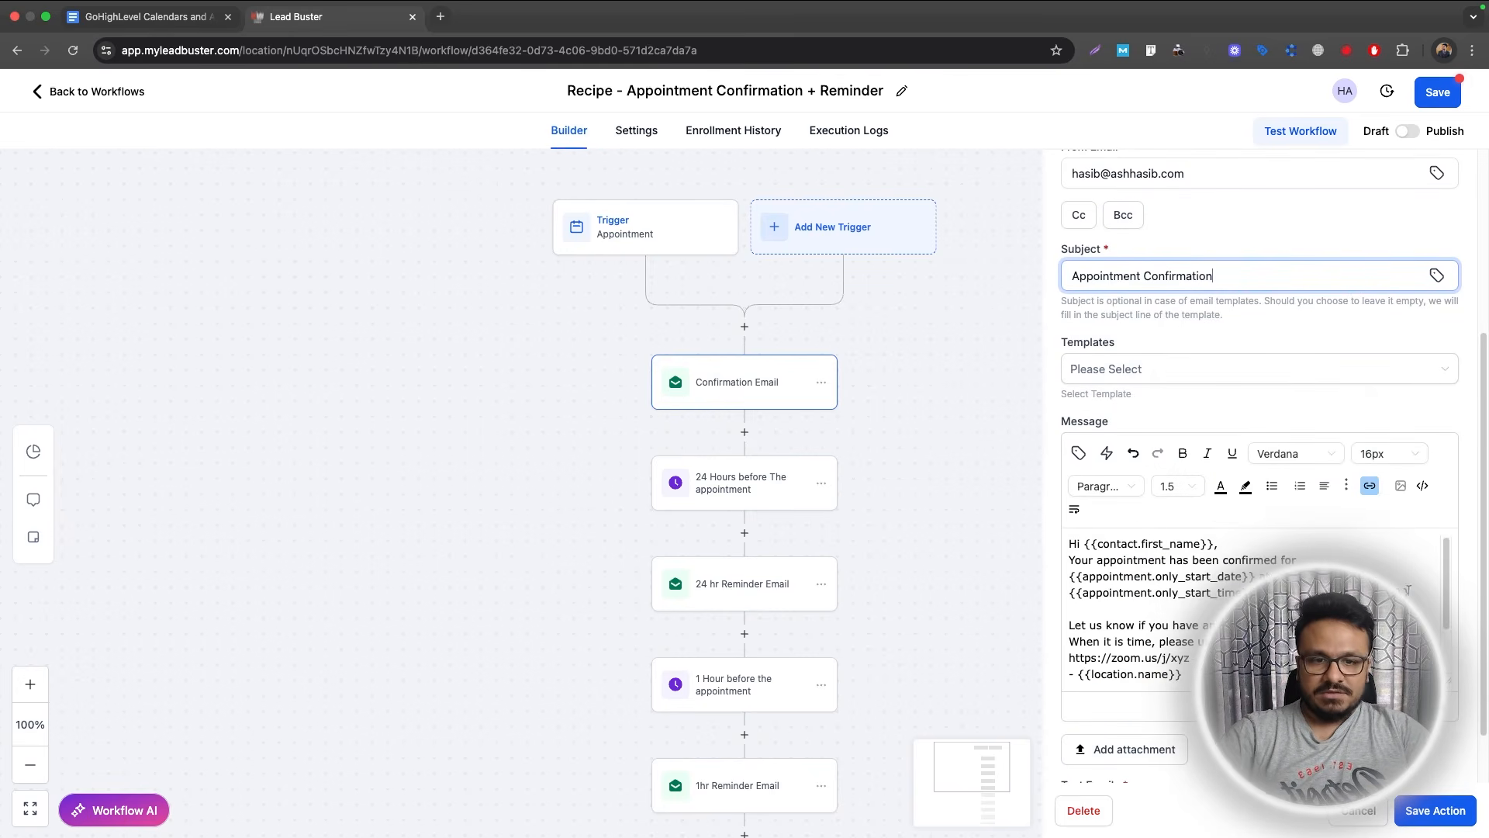
Replace the Zoom link in the message body with the Meeting Location custom value.
{"action": "left_click", "coordinate": [1246, 565]}
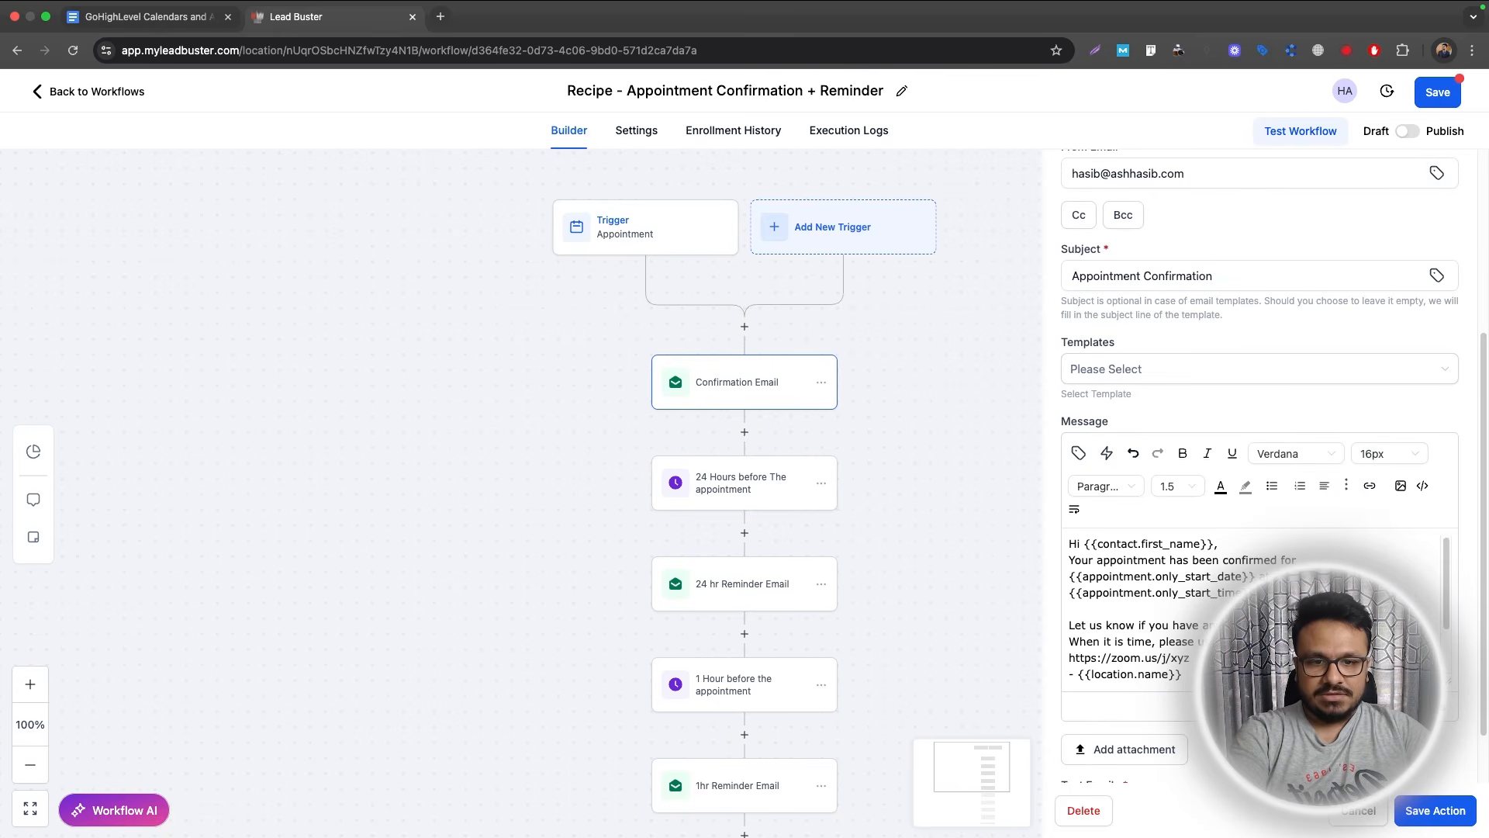
{"action": "key", "text": "Return"}
{"action": "scroll", "coordinate": [1210, 612], "scroll_direction": "down", "scroll_amount": 1}
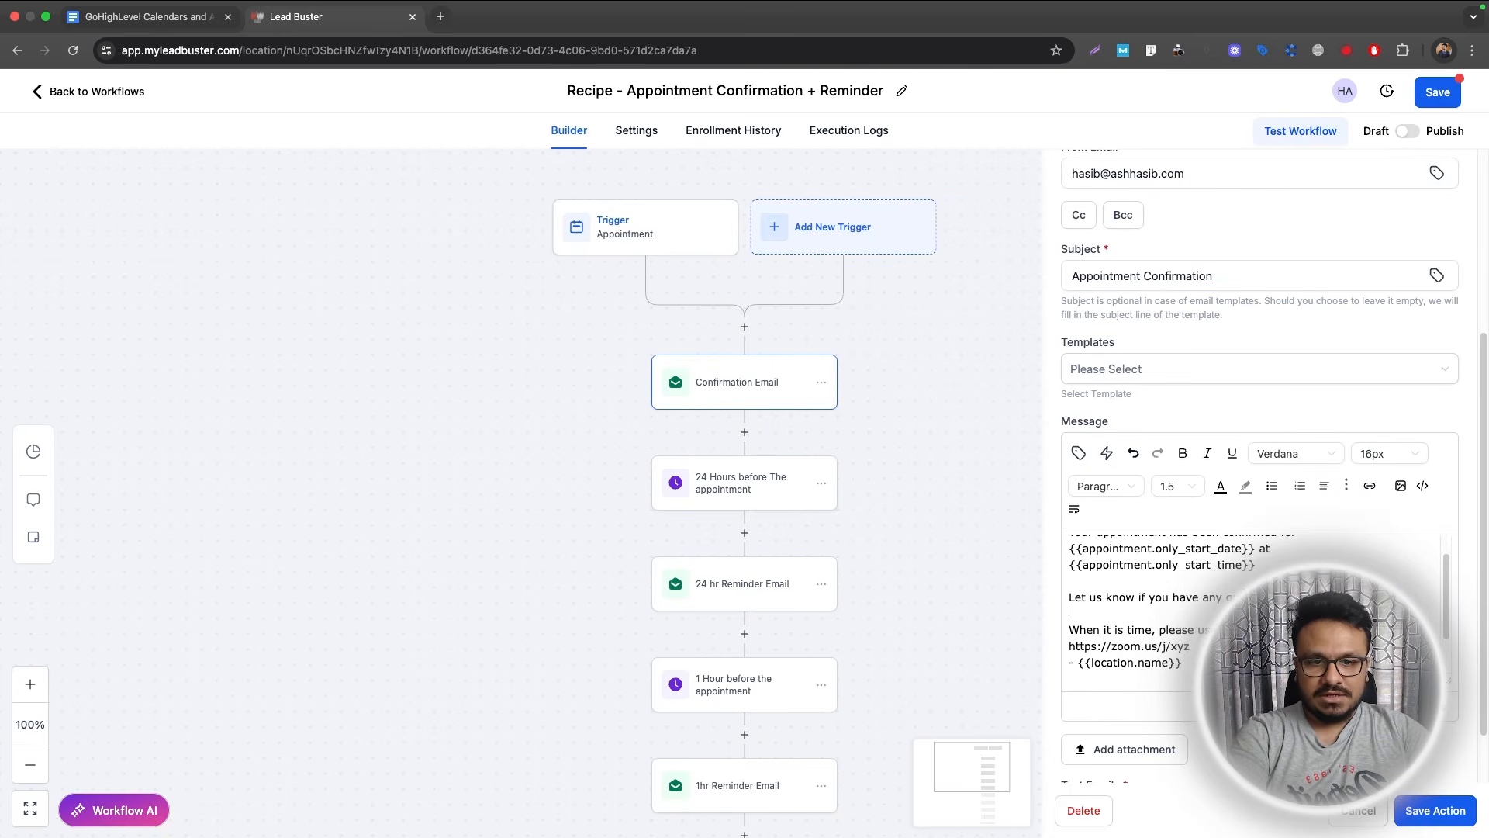
{"action": "key", "text": "BackSpace"}
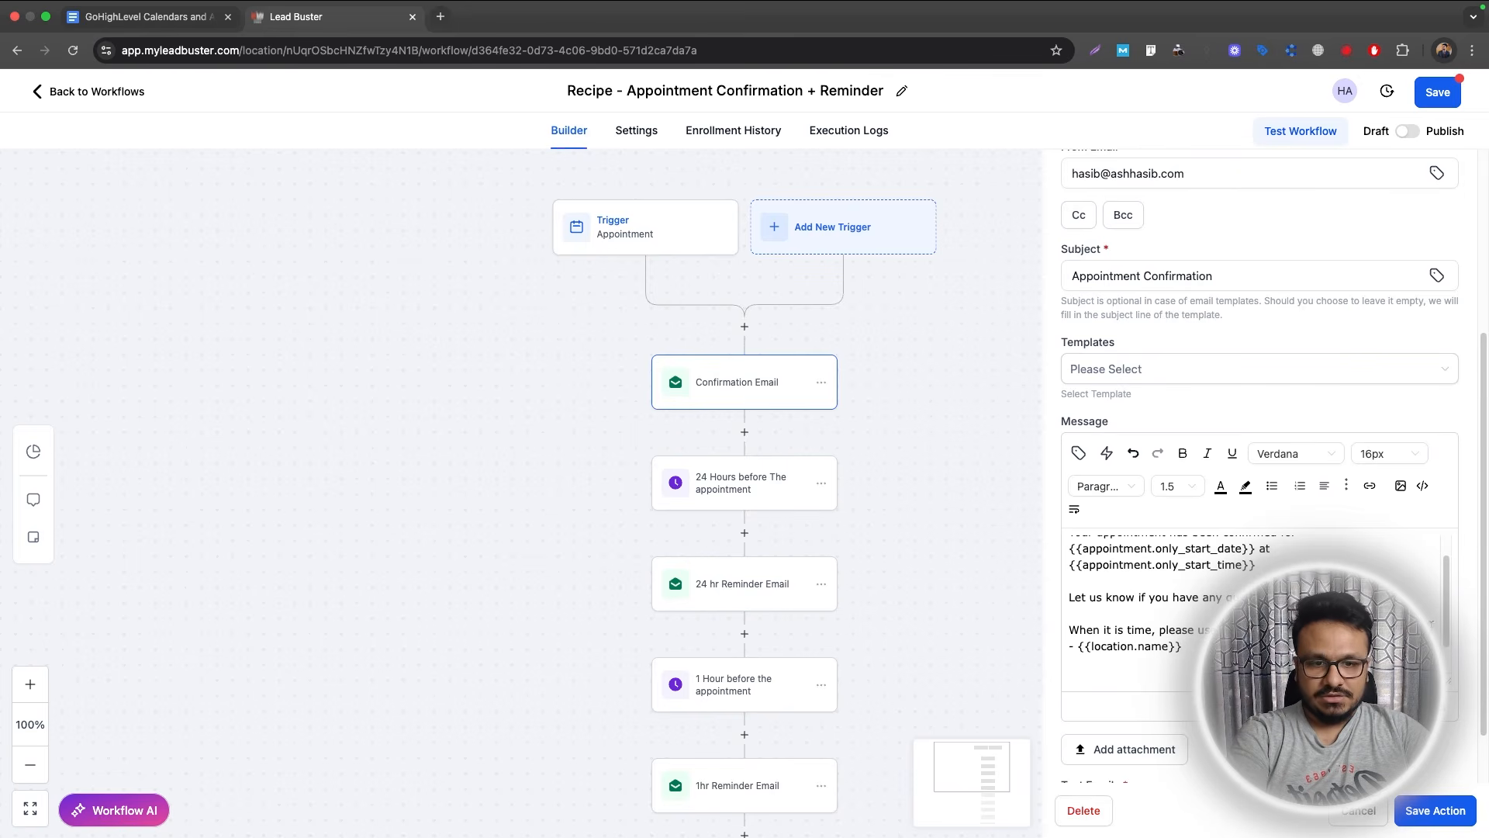
{"action": "key", "text": "Return"}
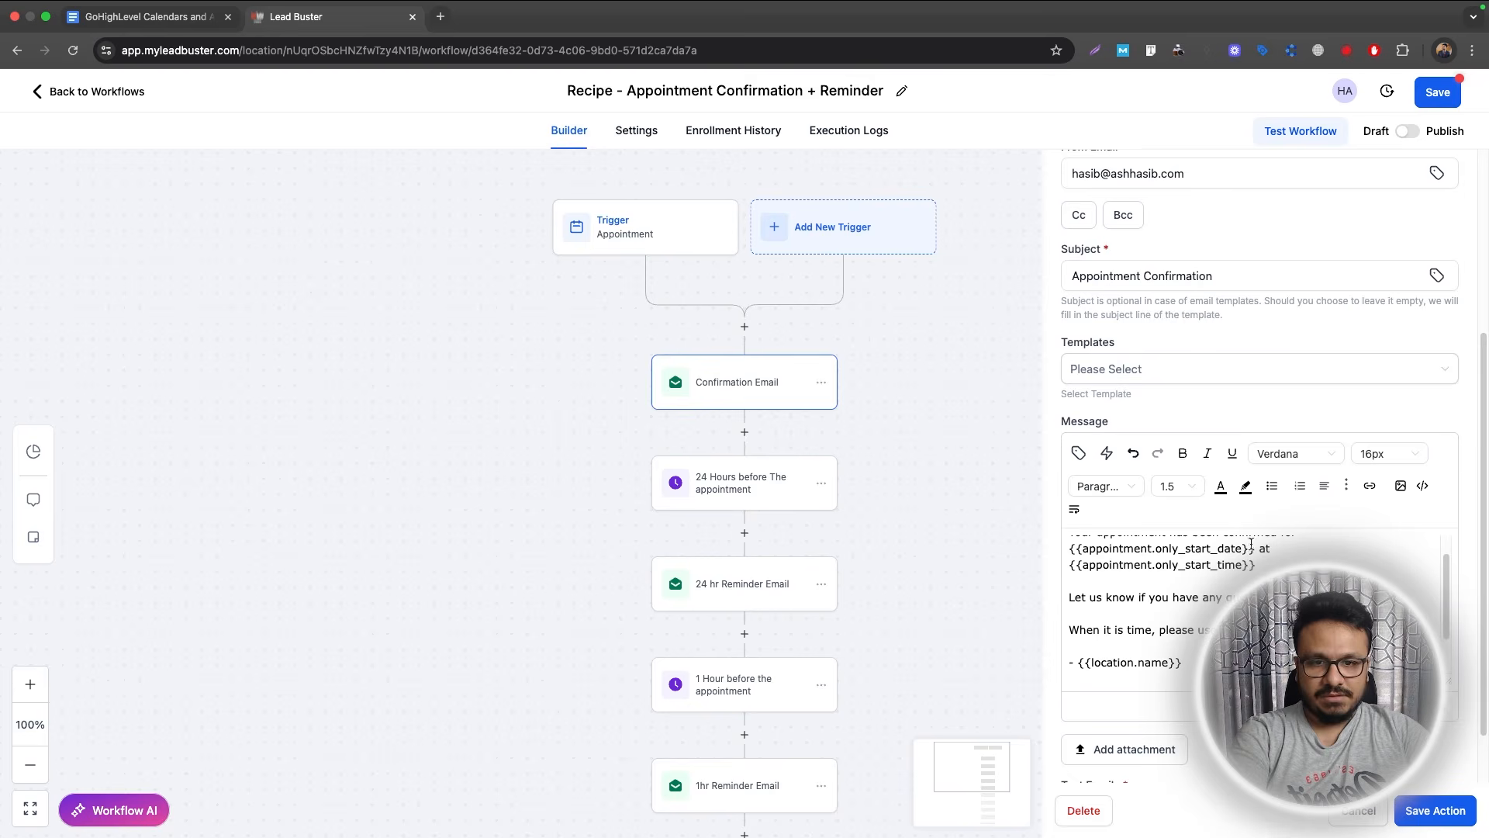
{"action": "left_click", "coordinate": [1078, 453]}
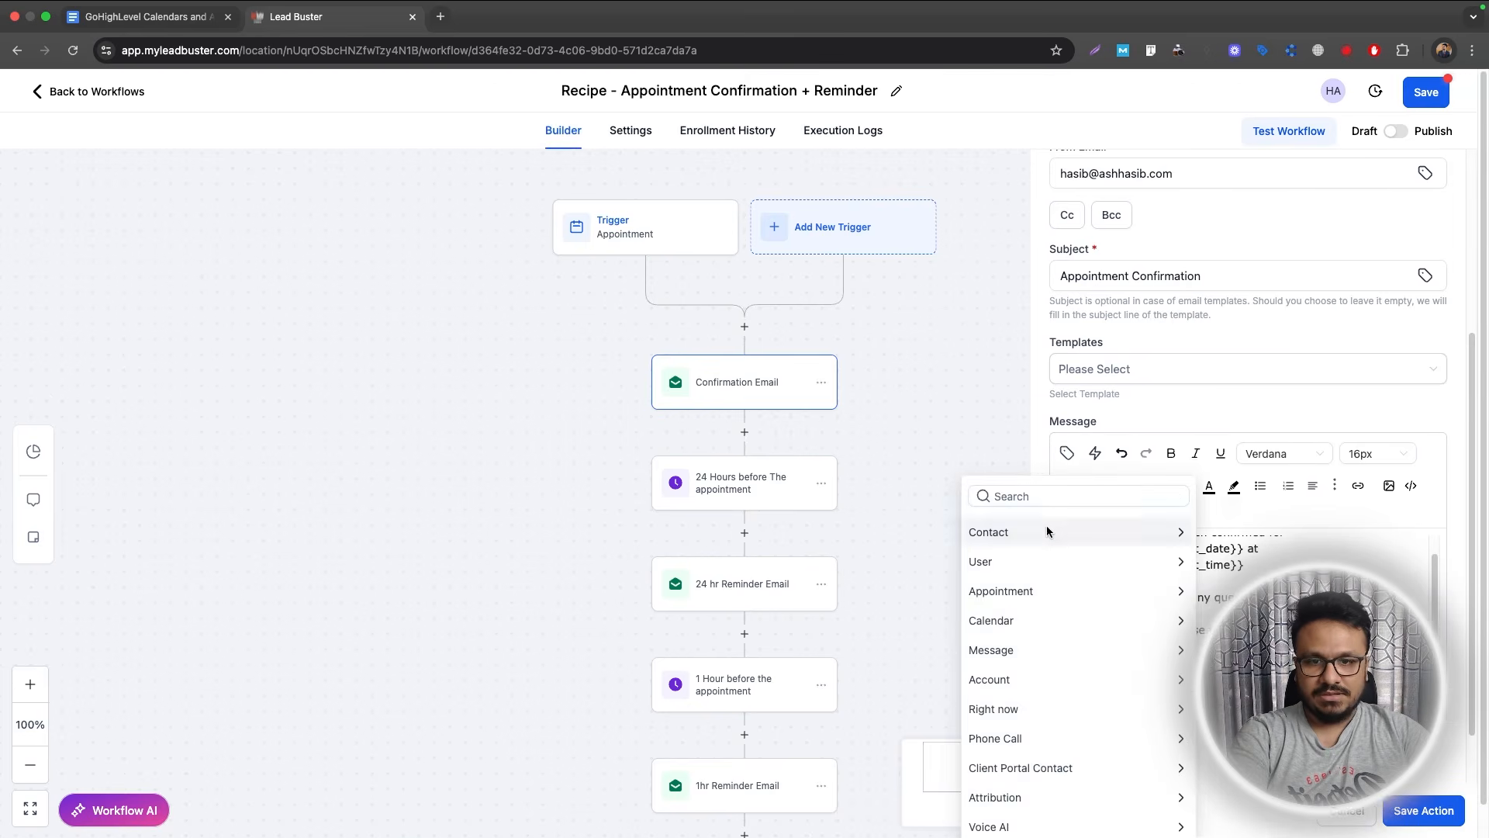
{"action": "scroll", "coordinate": [1061, 576], "scroll_direction": "down", "scroll_amount": 1}
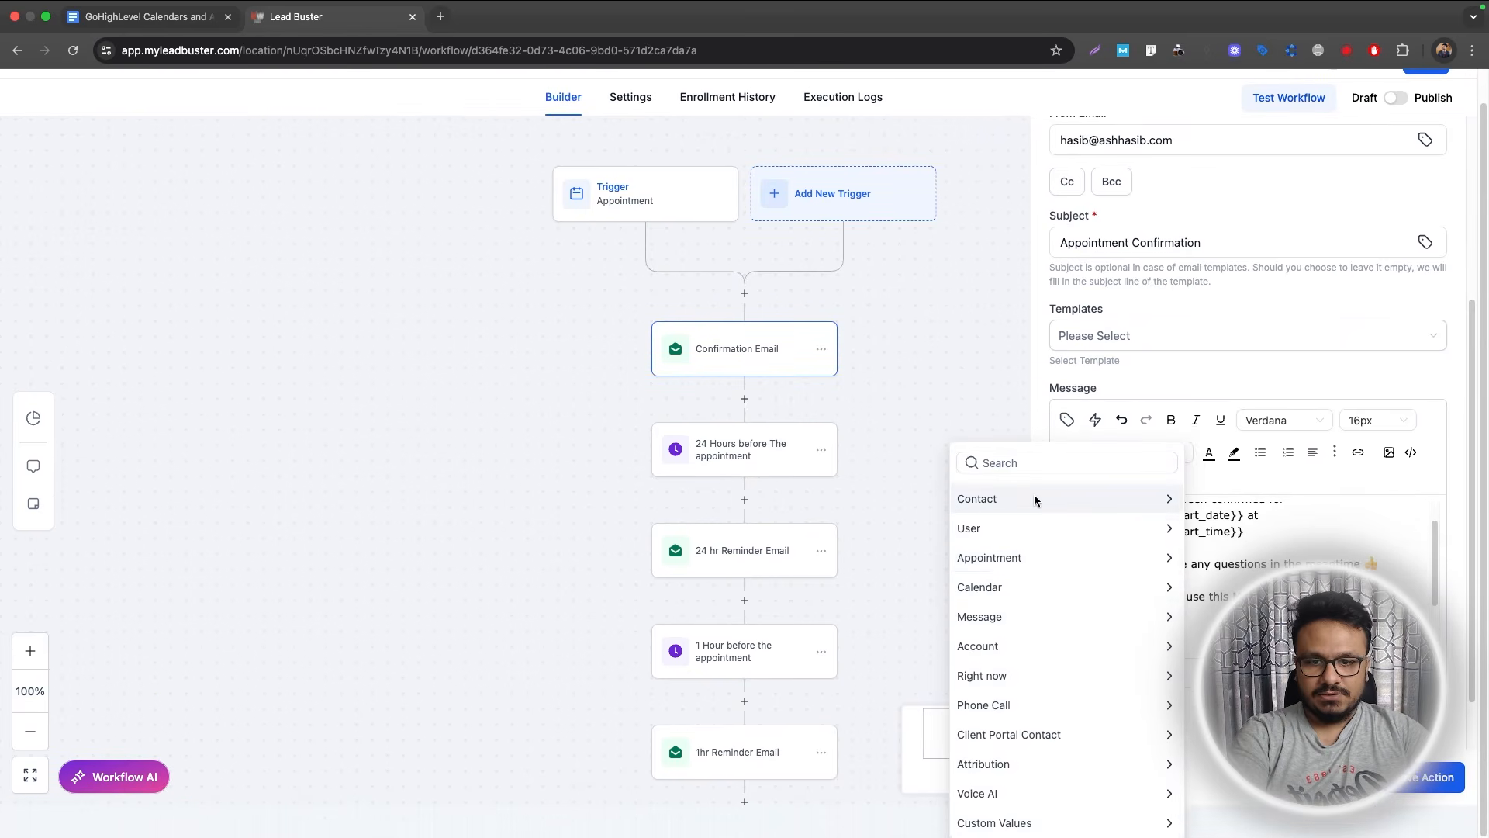
{"action": "left_click", "coordinate": [1039, 560]}
{"action": "scroll", "coordinate": [1035, 636], "scroll_direction": "down", "scroll_amount": 4}
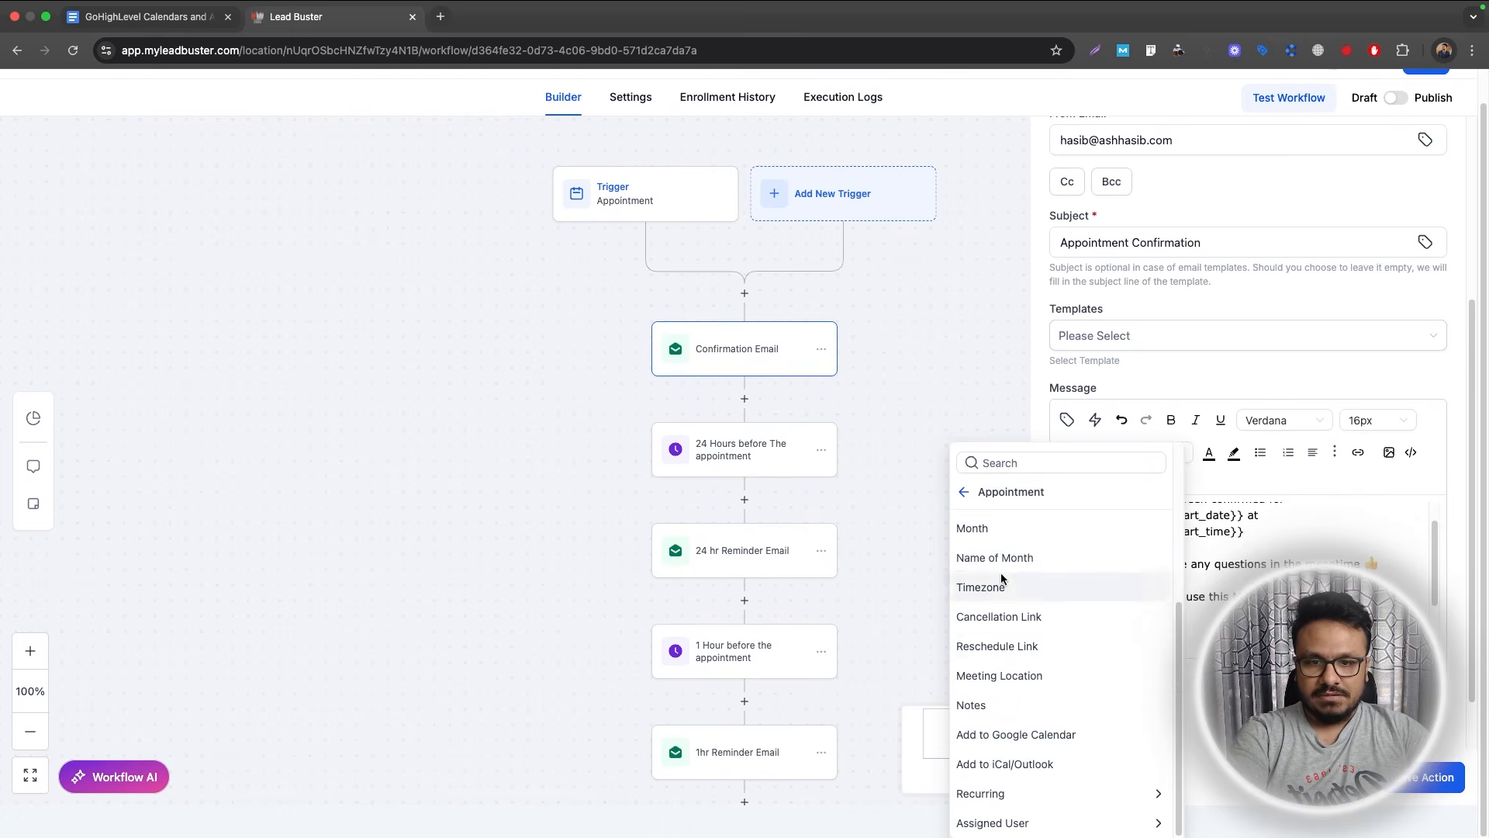
{"action": "left_click", "coordinate": [1021, 684]}
Copy the meeting-location lines, change the sign-off to the sender's name, and save the email.
{"action": "left_click_drag", "start_coordinate": [1270, 647], "coordinate": [1040, 632]}
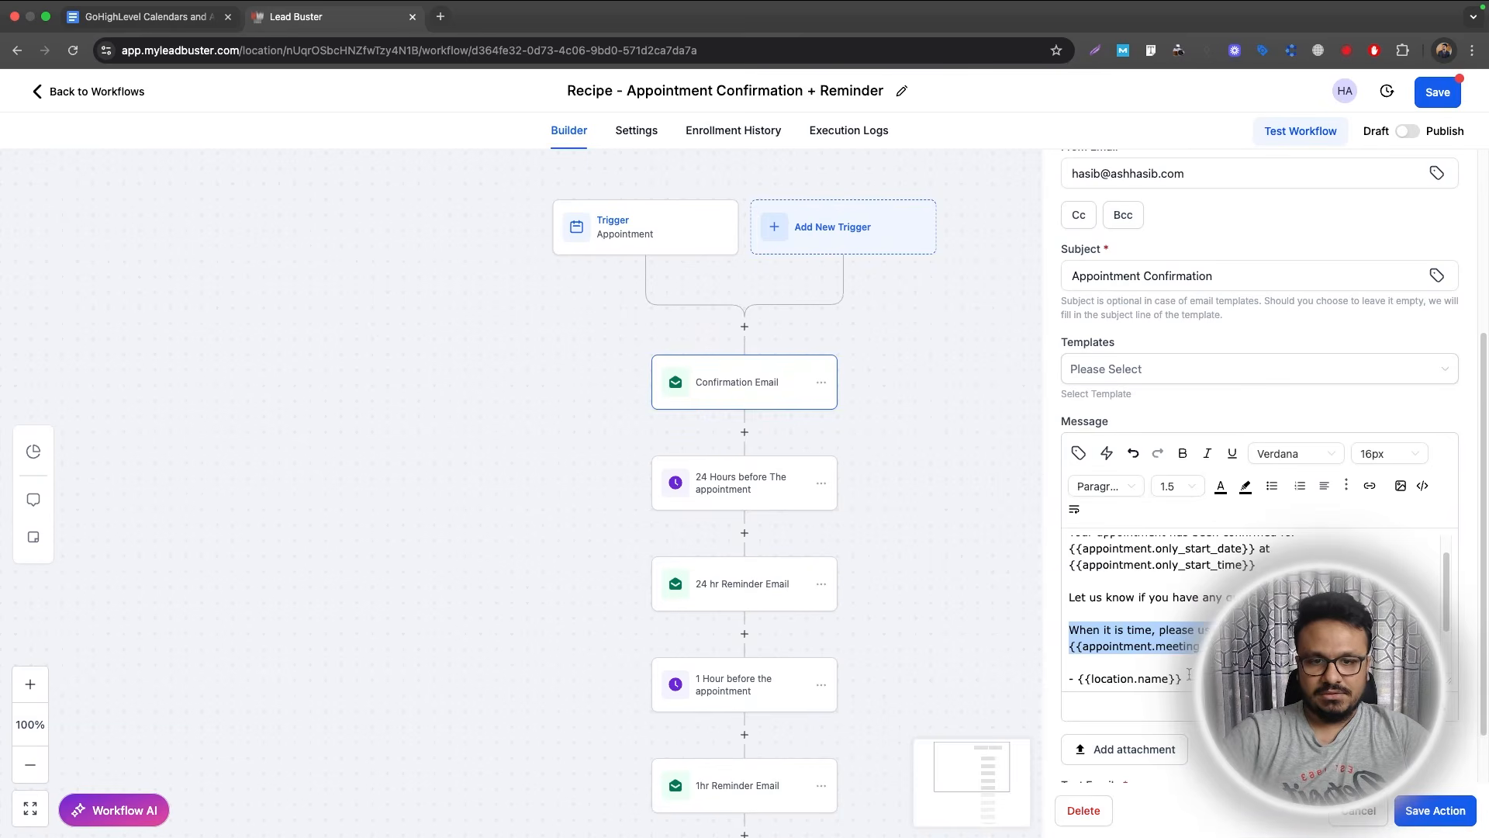
{"action": "scroll", "coordinate": [1188, 674], "scroll_direction": "down", "scroll_amount": 2}
{"action": "left_click_drag", "start_coordinate": [1184, 610], "coordinate": [1076, 610]}
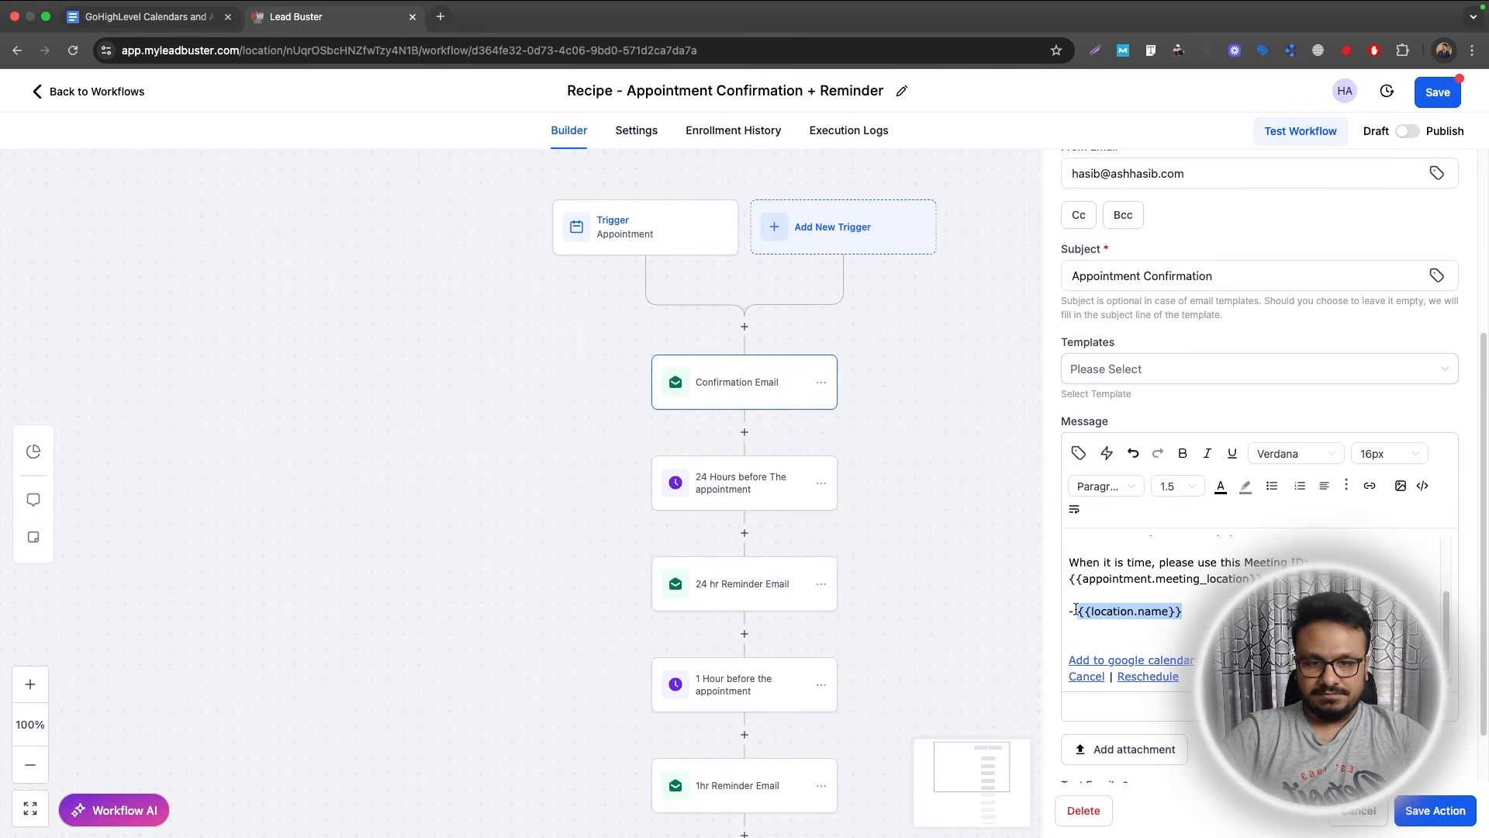
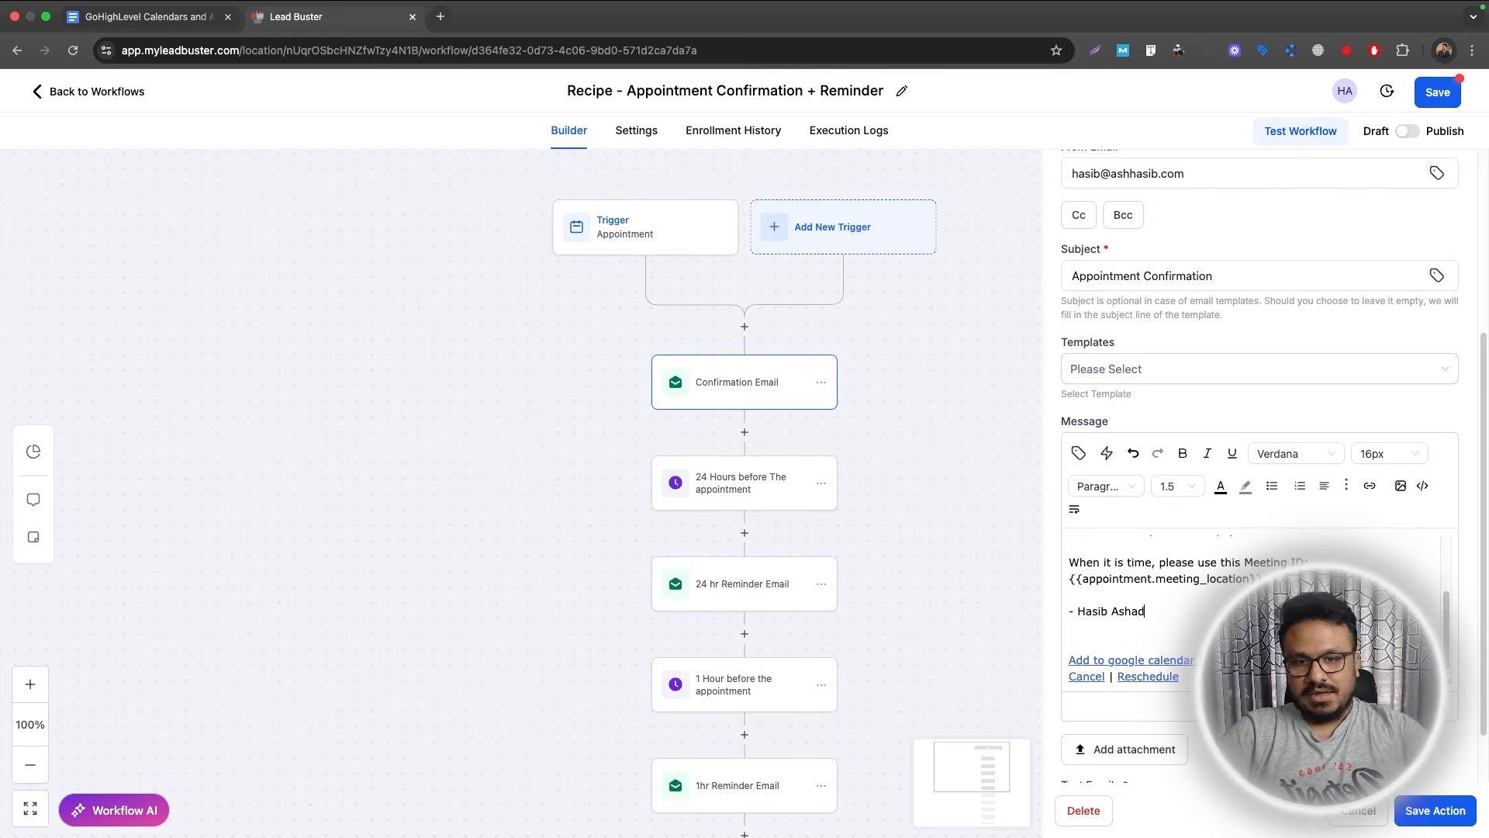
{"action": "left_click", "coordinate": [1140, 663]}
{"action": "left_click", "coordinate": [1101, 677]}
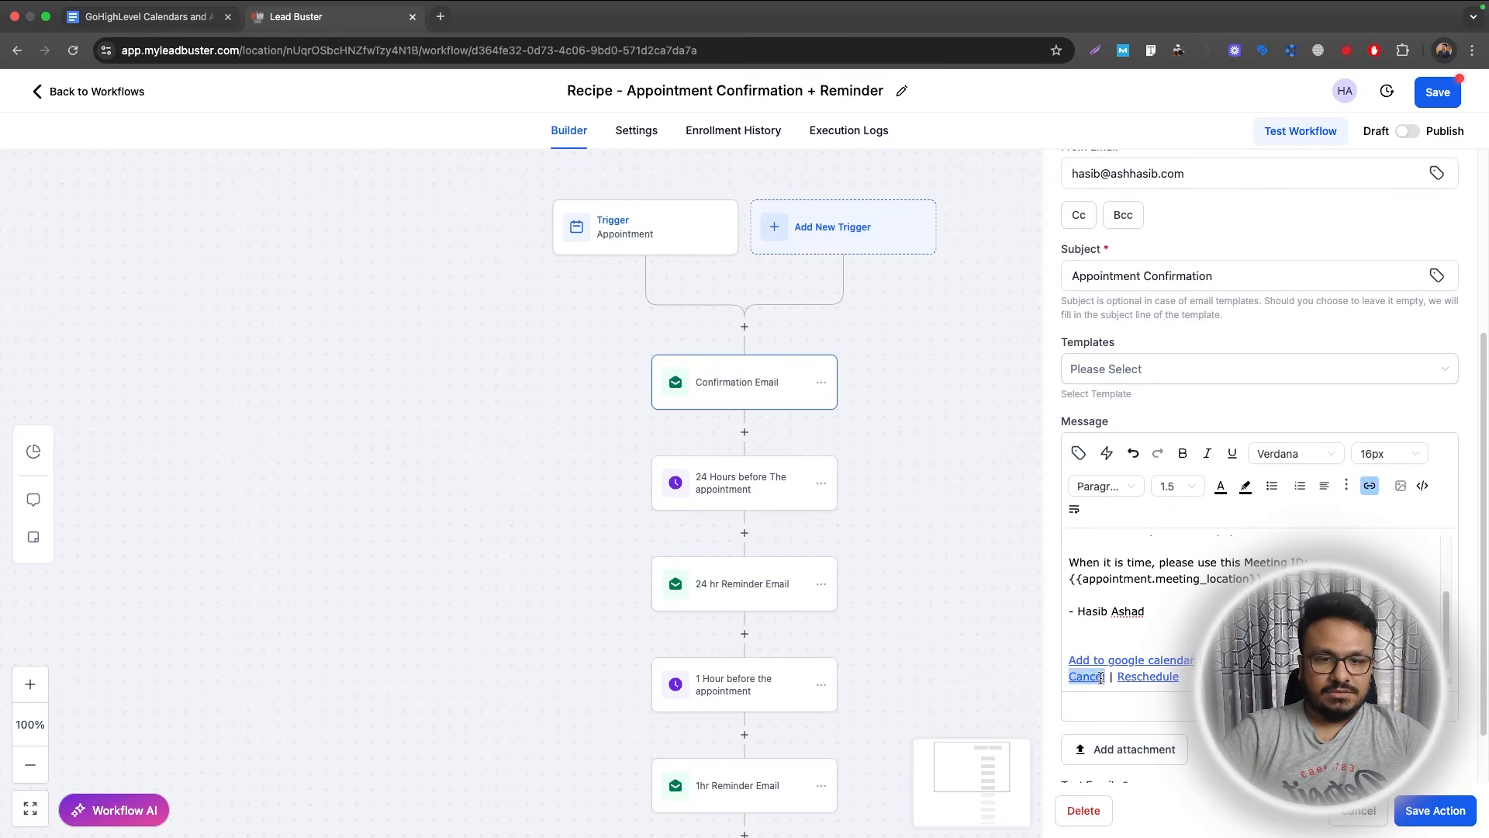
{"action": "left_click", "coordinate": [1225, 677]}
{"action": "left_click", "coordinate": [1155, 678]}
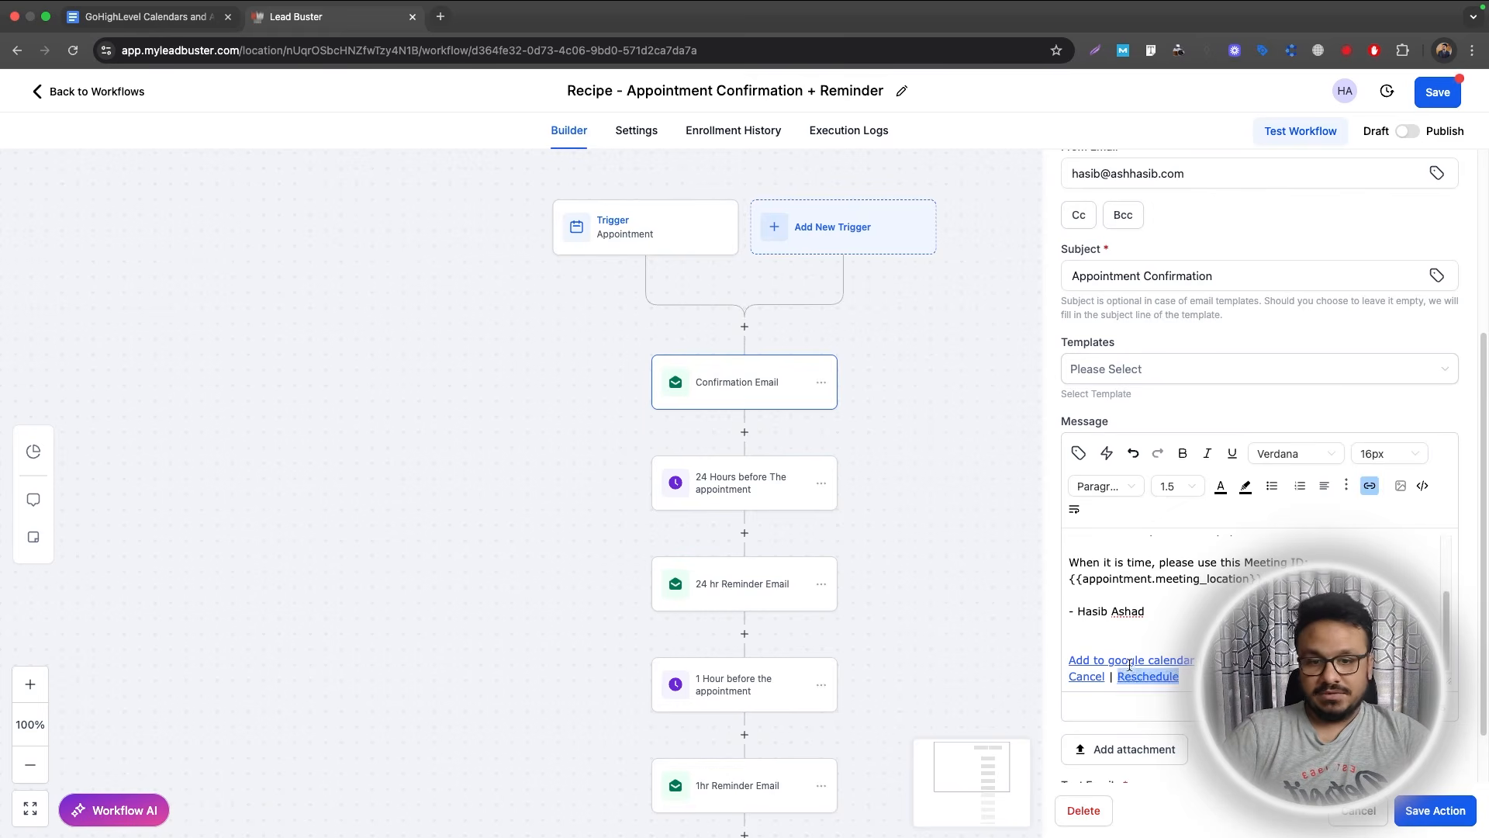
{"action": "left_click", "coordinate": [1129, 663]}
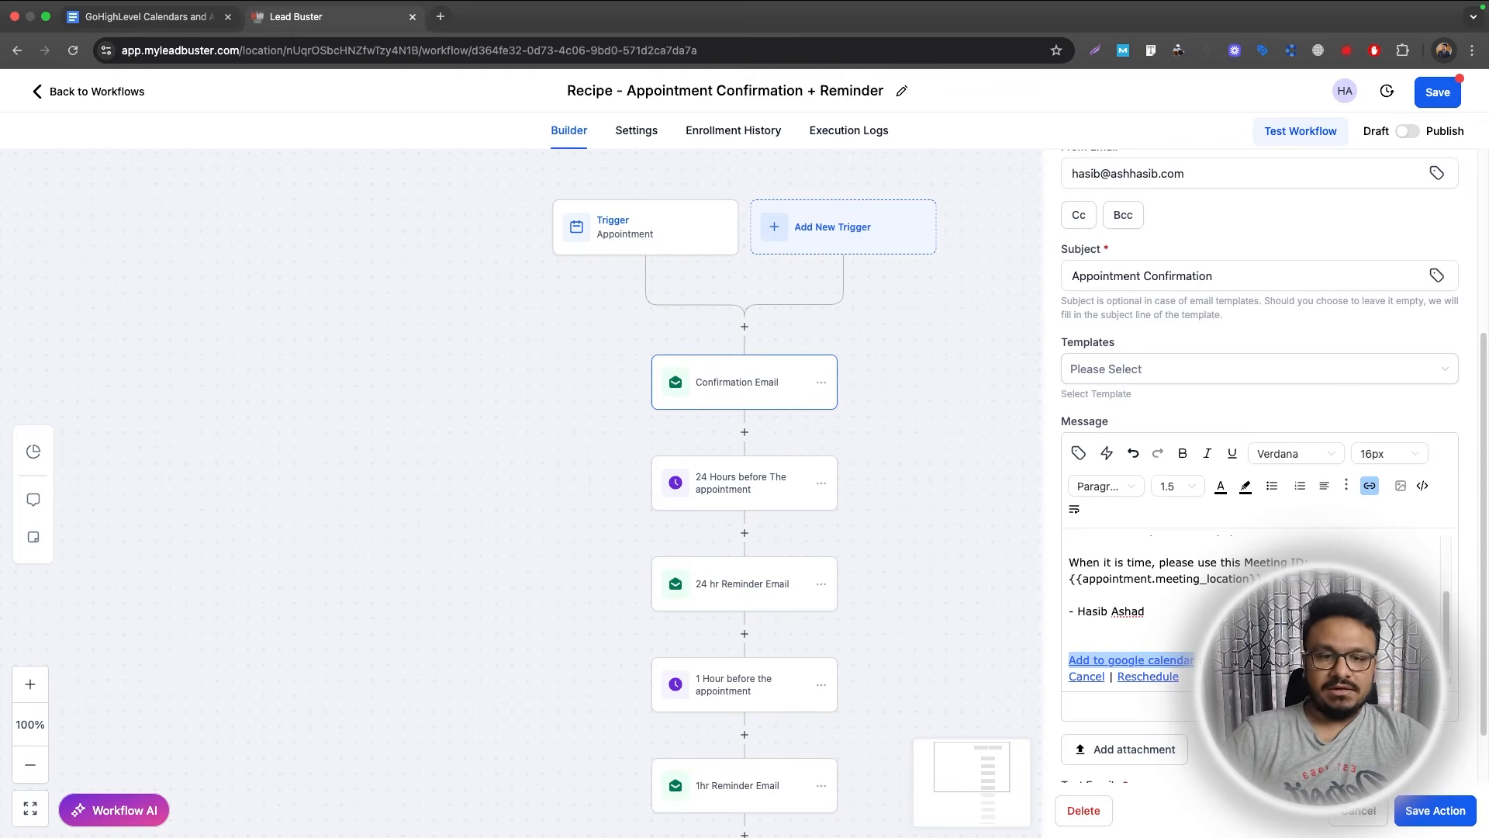
{"action": "left_click", "coordinate": [1424, 810]}
{"action": "left_click", "coordinate": [749, 580]}
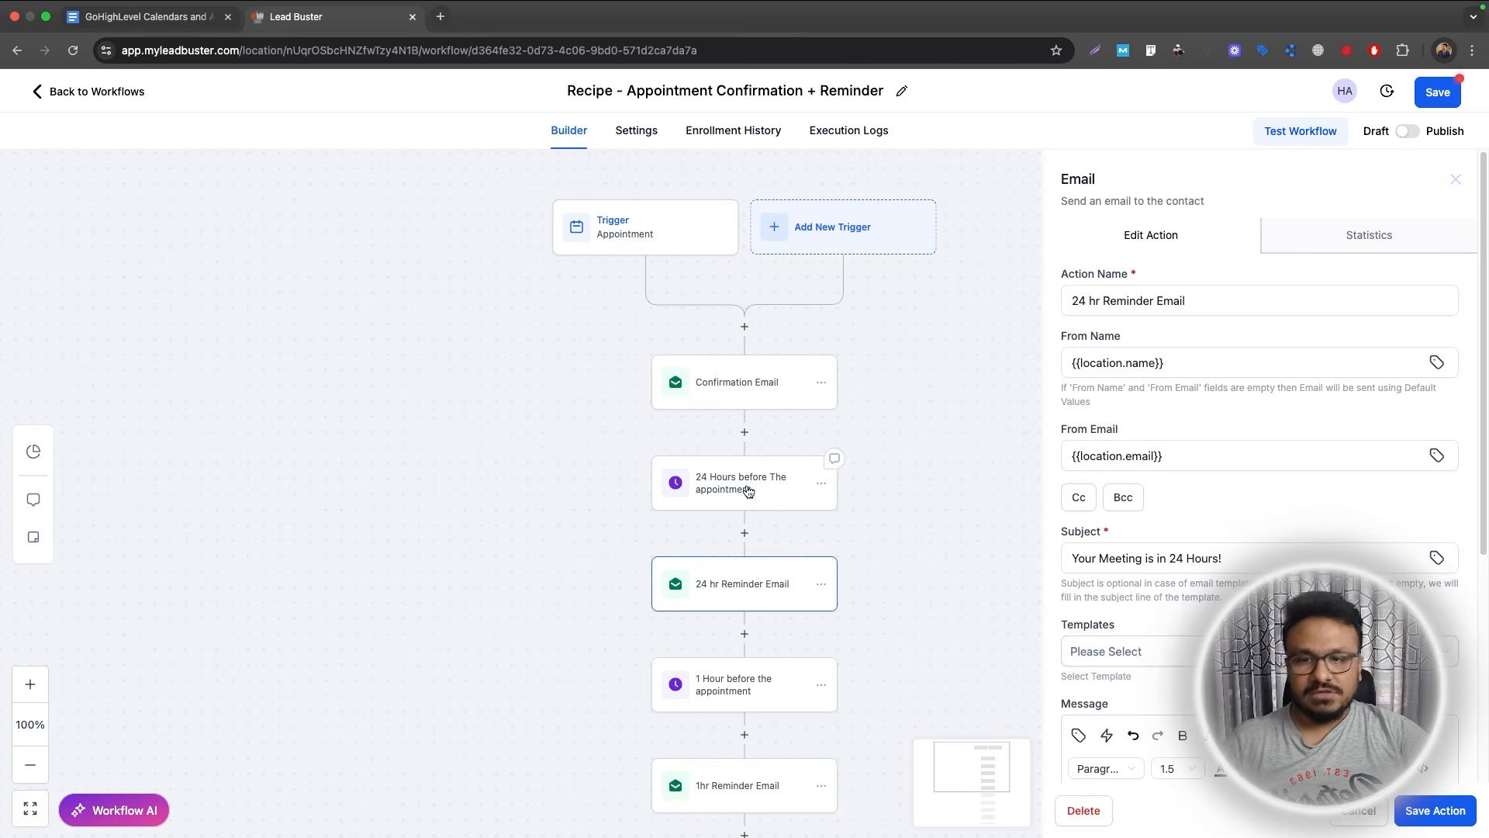
Check the 24-hour wait step, then set the reminder's From Name and From Email to the sender's own.
{"action": "left_click", "coordinate": [770, 497]}
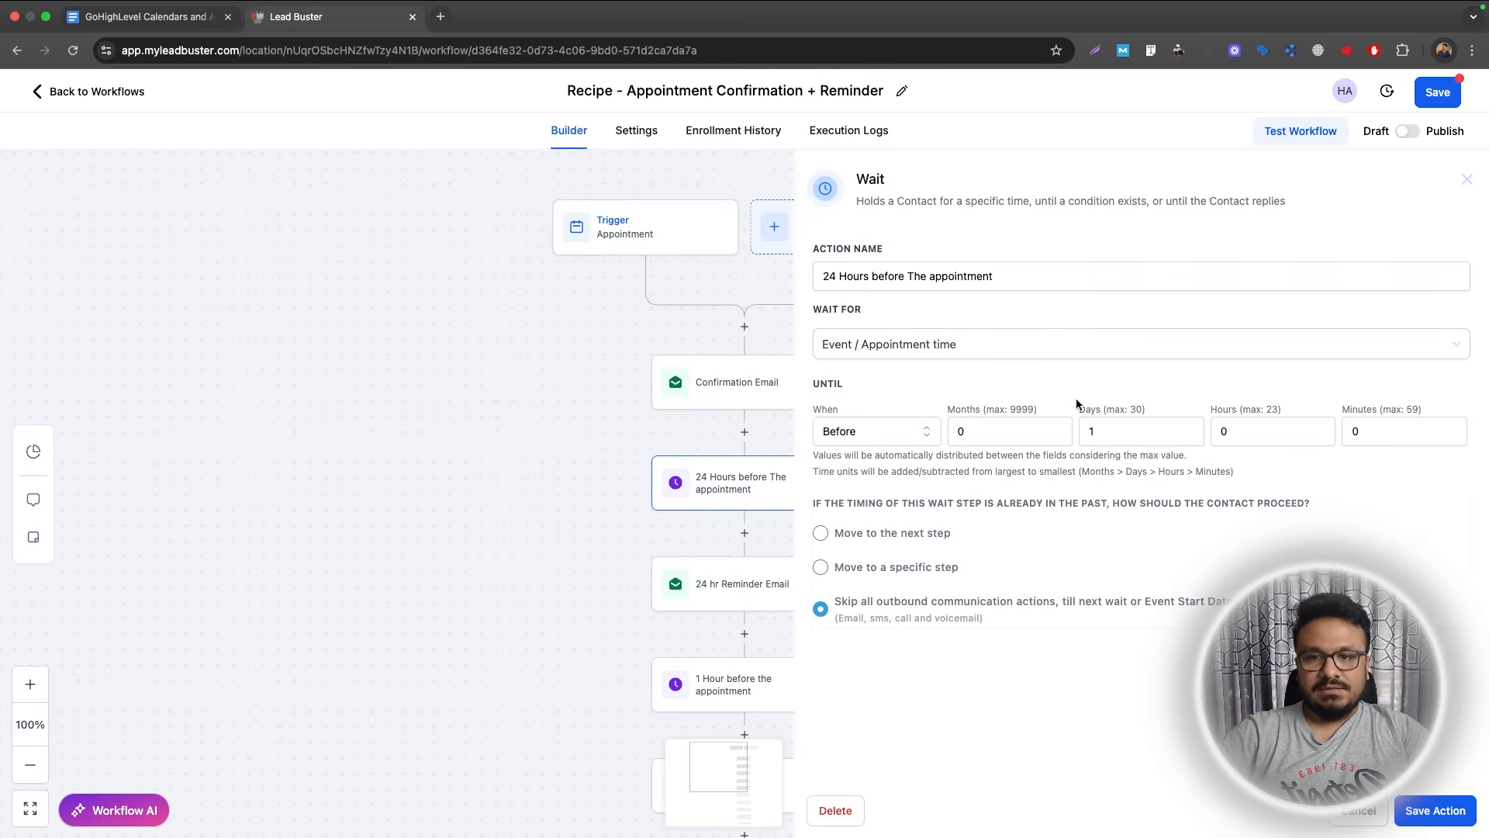
{"action": "left_click", "coordinate": [1435, 810]}
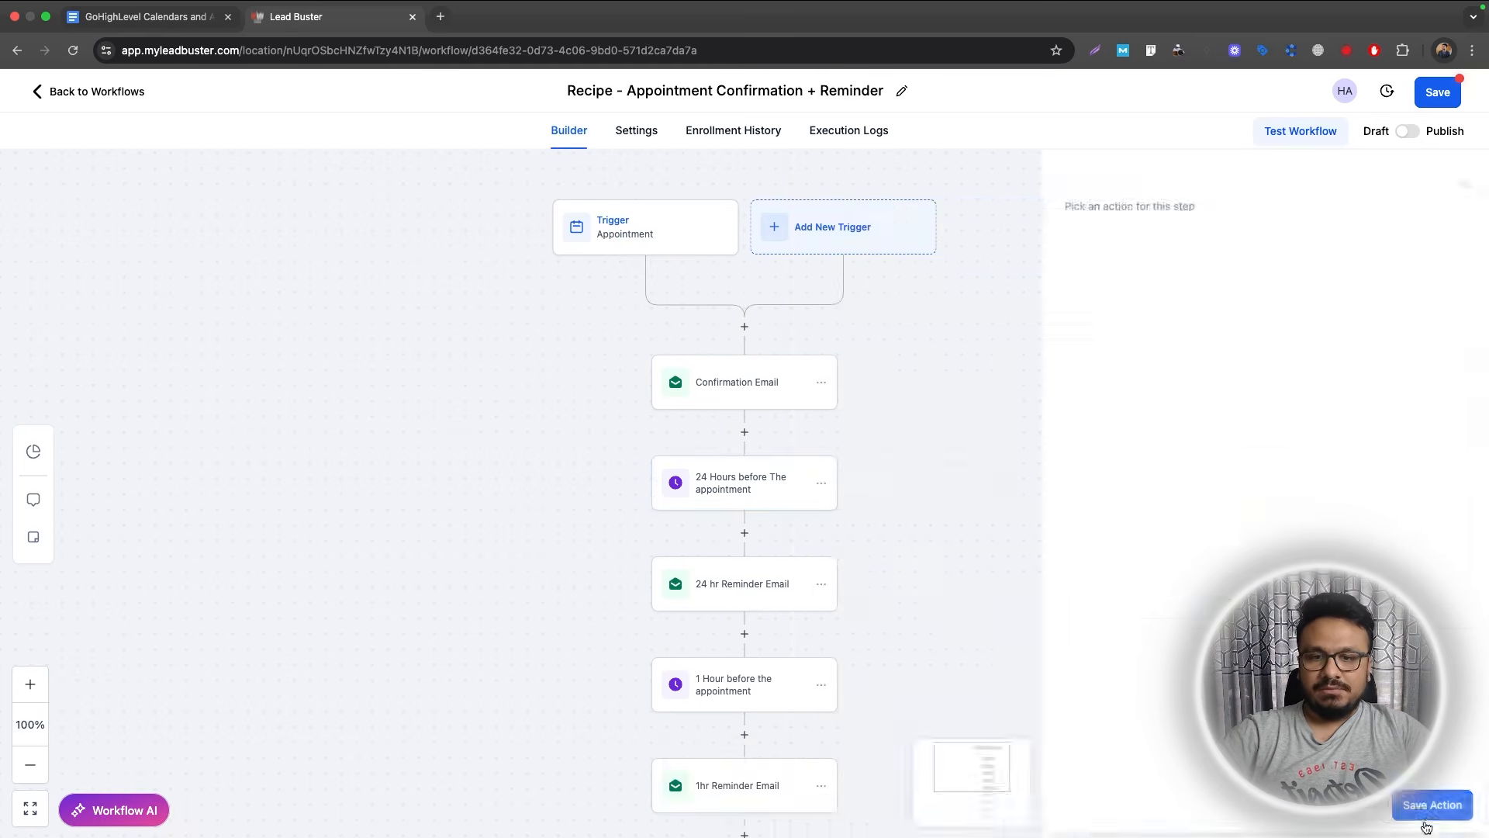
{"action": "left_click", "coordinate": [726, 614]}
{"action": "scroll", "coordinate": [1241, 473], "scroll_direction": "down", "scroll_amount": 4}
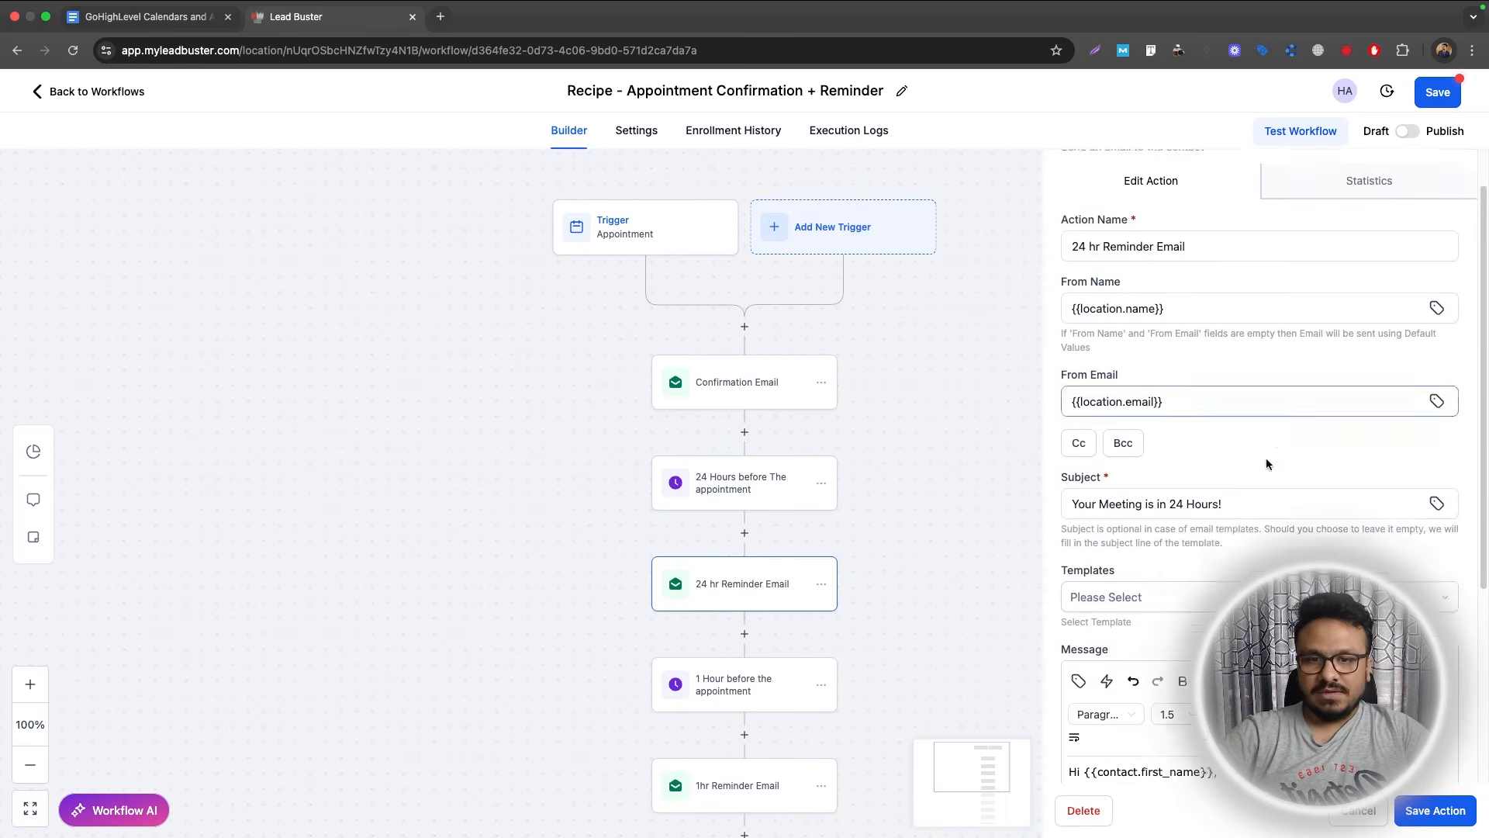
{"action": "scroll", "coordinate": [1223, 446], "scroll_direction": "up", "scroll_amount": 3}
{"action": "left_click", "coordinate": [1192, 373]}
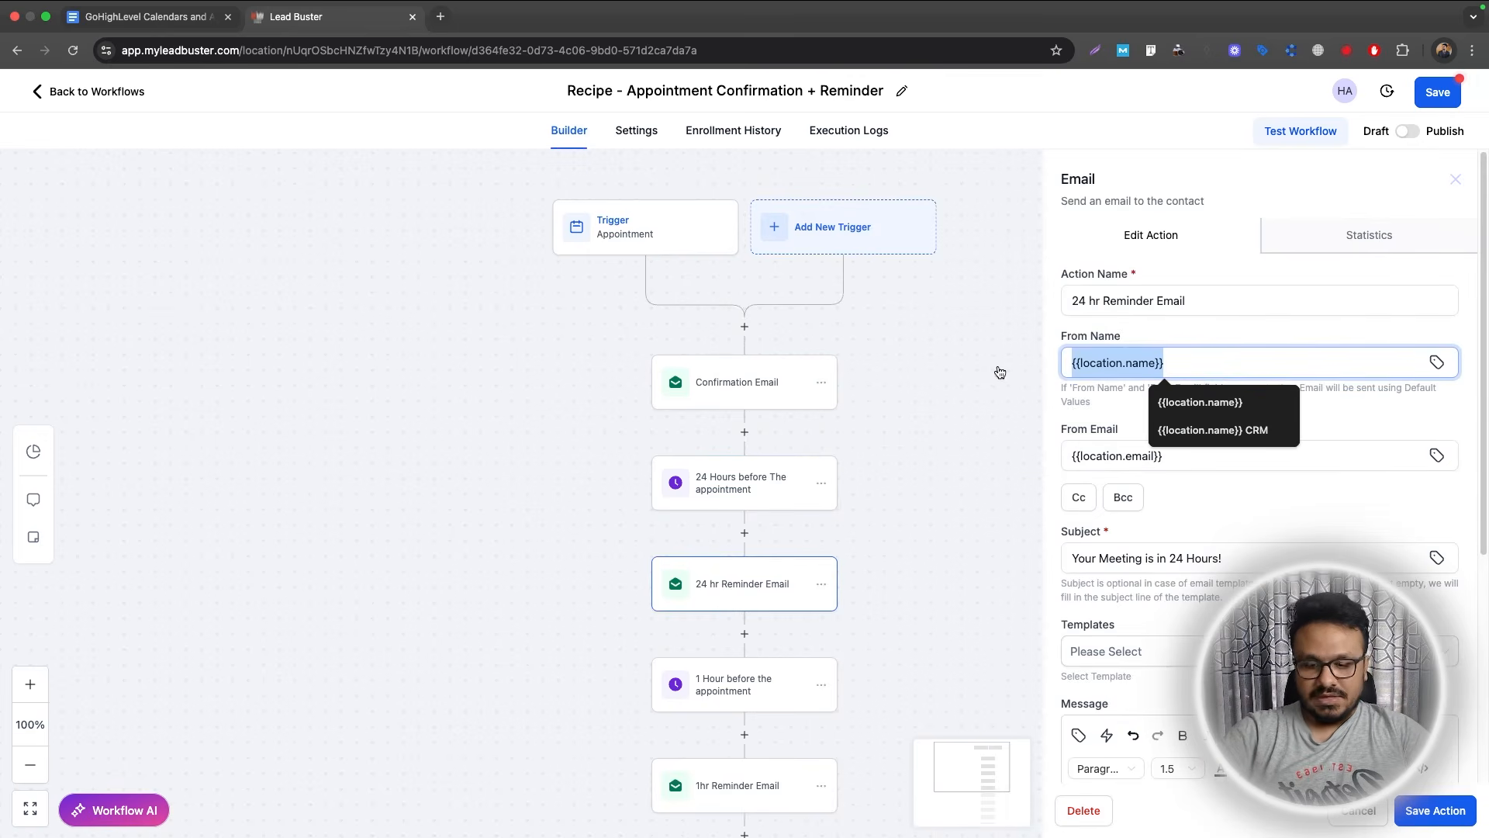
{"action": "key", "text": "Tab"}
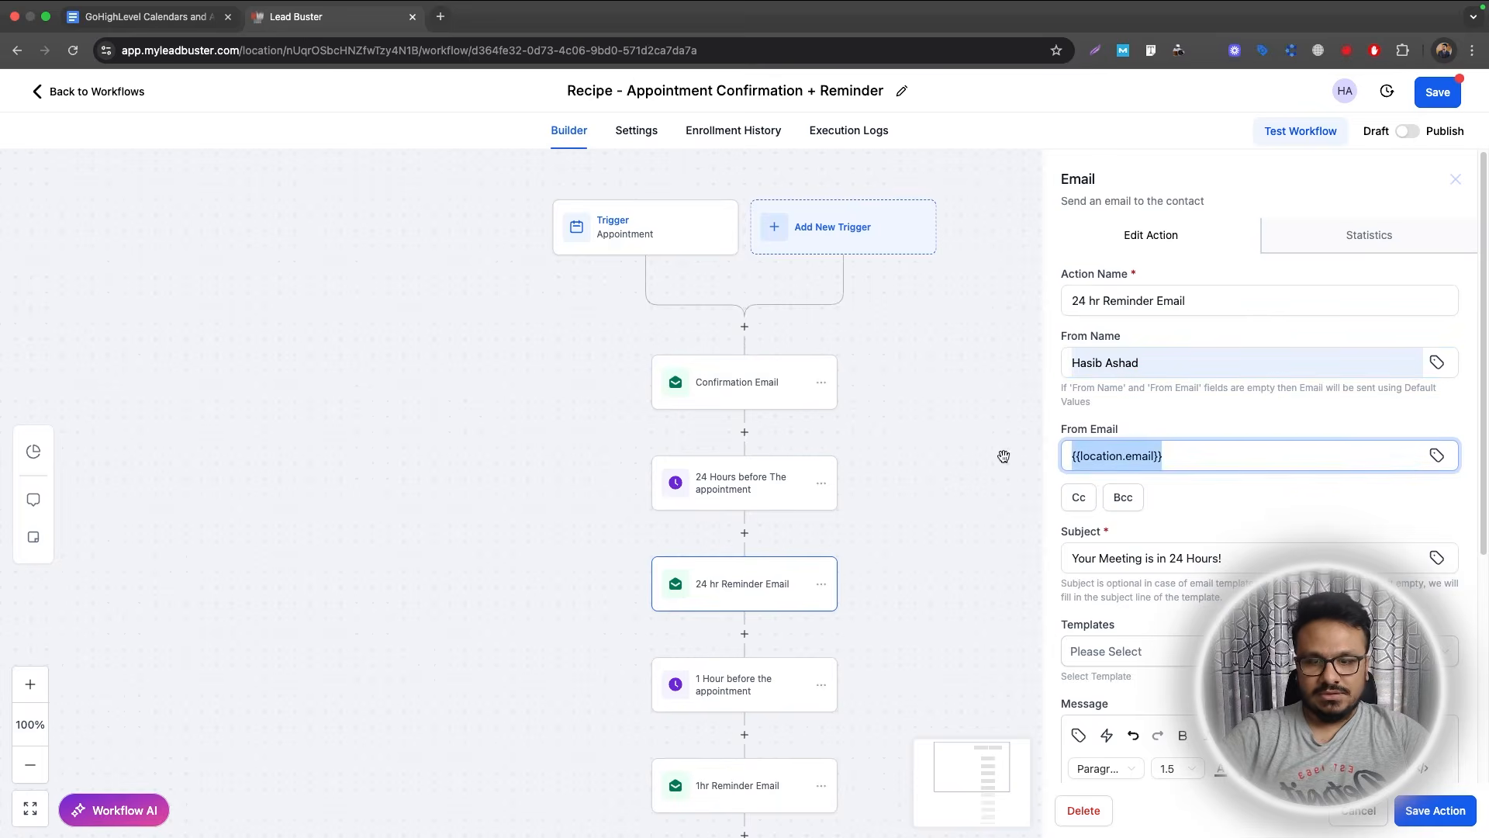
{"action": "left_click", "coordinate": [1185, 518]}
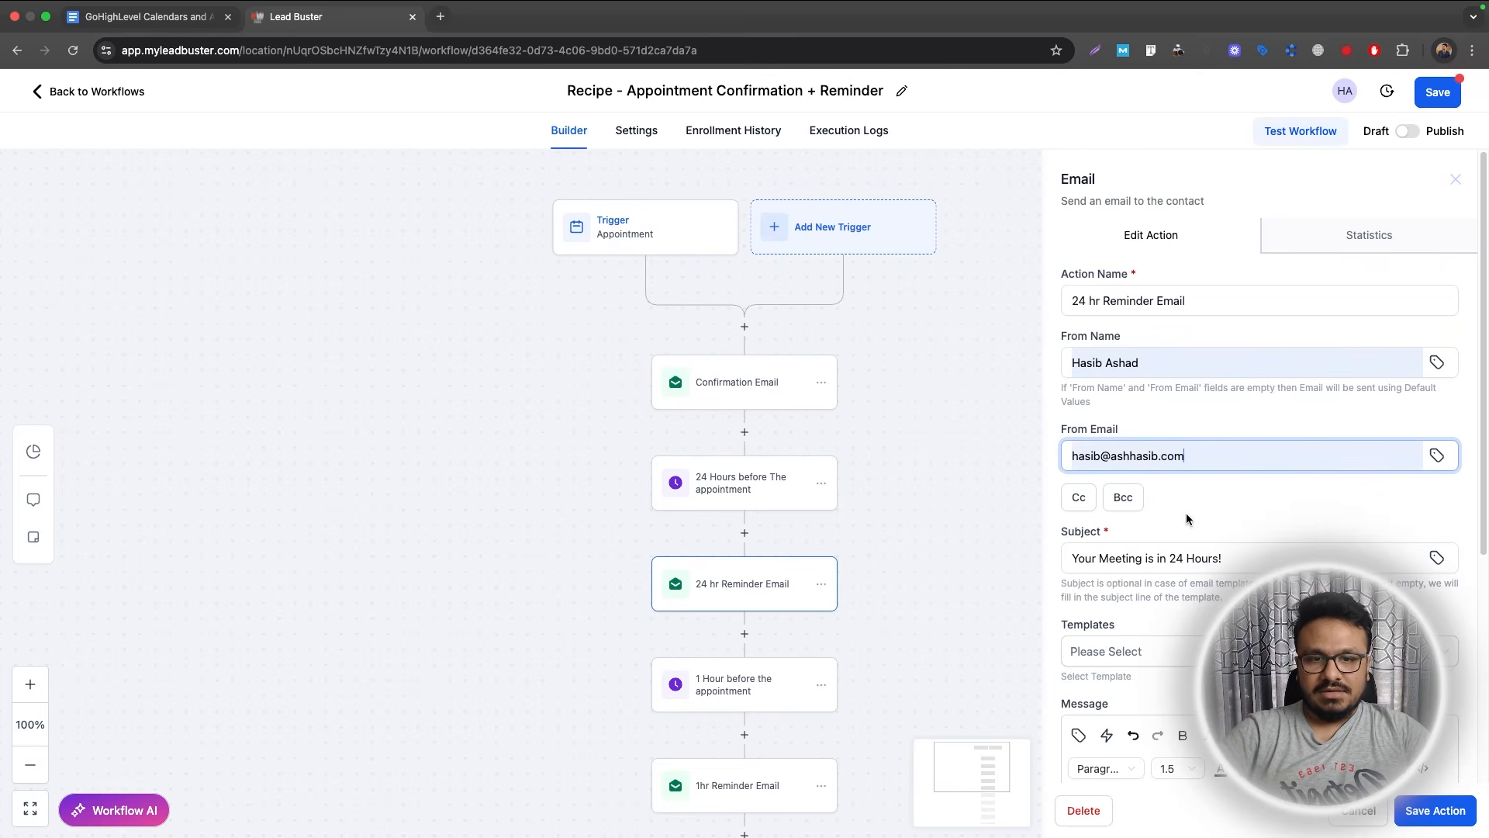
Paste the meeting-location lines over the Zoom link, sign off with the sender's name, and save.
{"action": "scroll", "coordinate": [1189, 524], "scroll_direction": "down", "scroll_amount": 3}
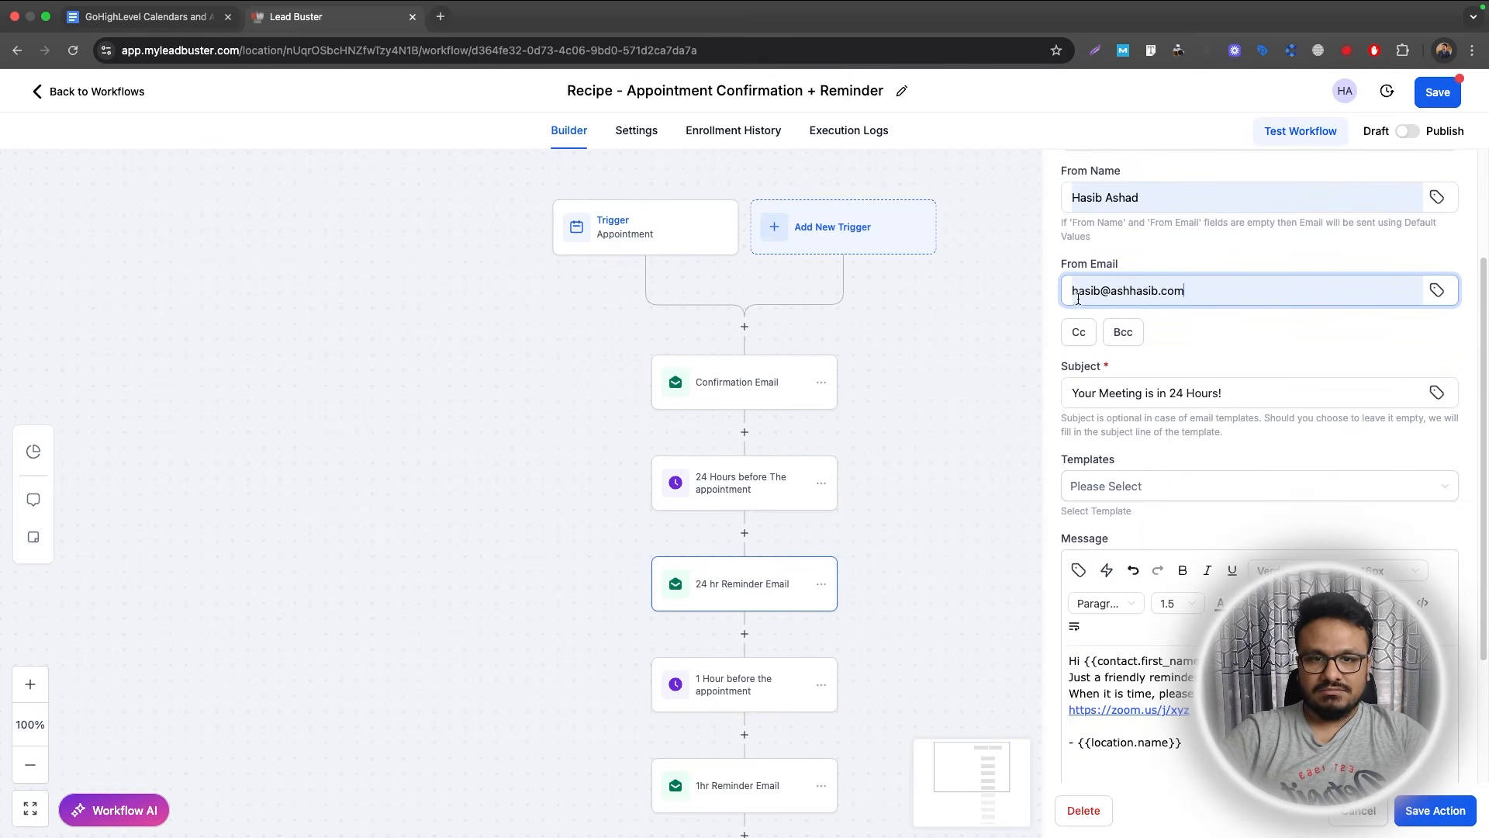
{"action": "scroll", "coordinate": [1165, 479], "scroll_direction": "down", "scroll_amount": 2}
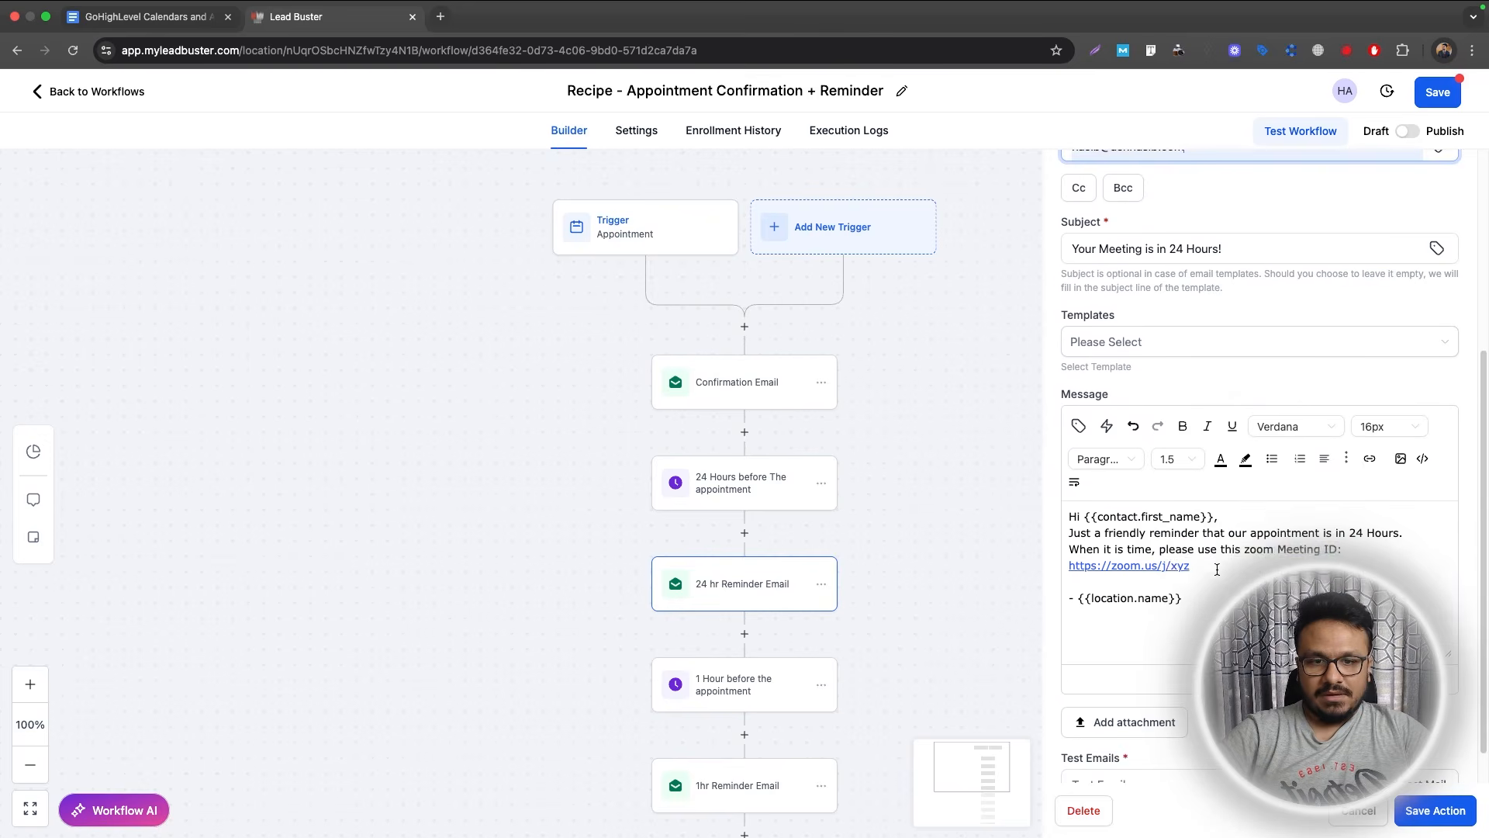
{"action": "left_click_drag", "start_coordinate": [1216, 570], "coordinate": [1060, 549]}
{"action": "key", "text": "BackSpace"}
{"action": "type", "text": "When it is time, please use this Meeting ID: {{appointment.meeting_location}}"}
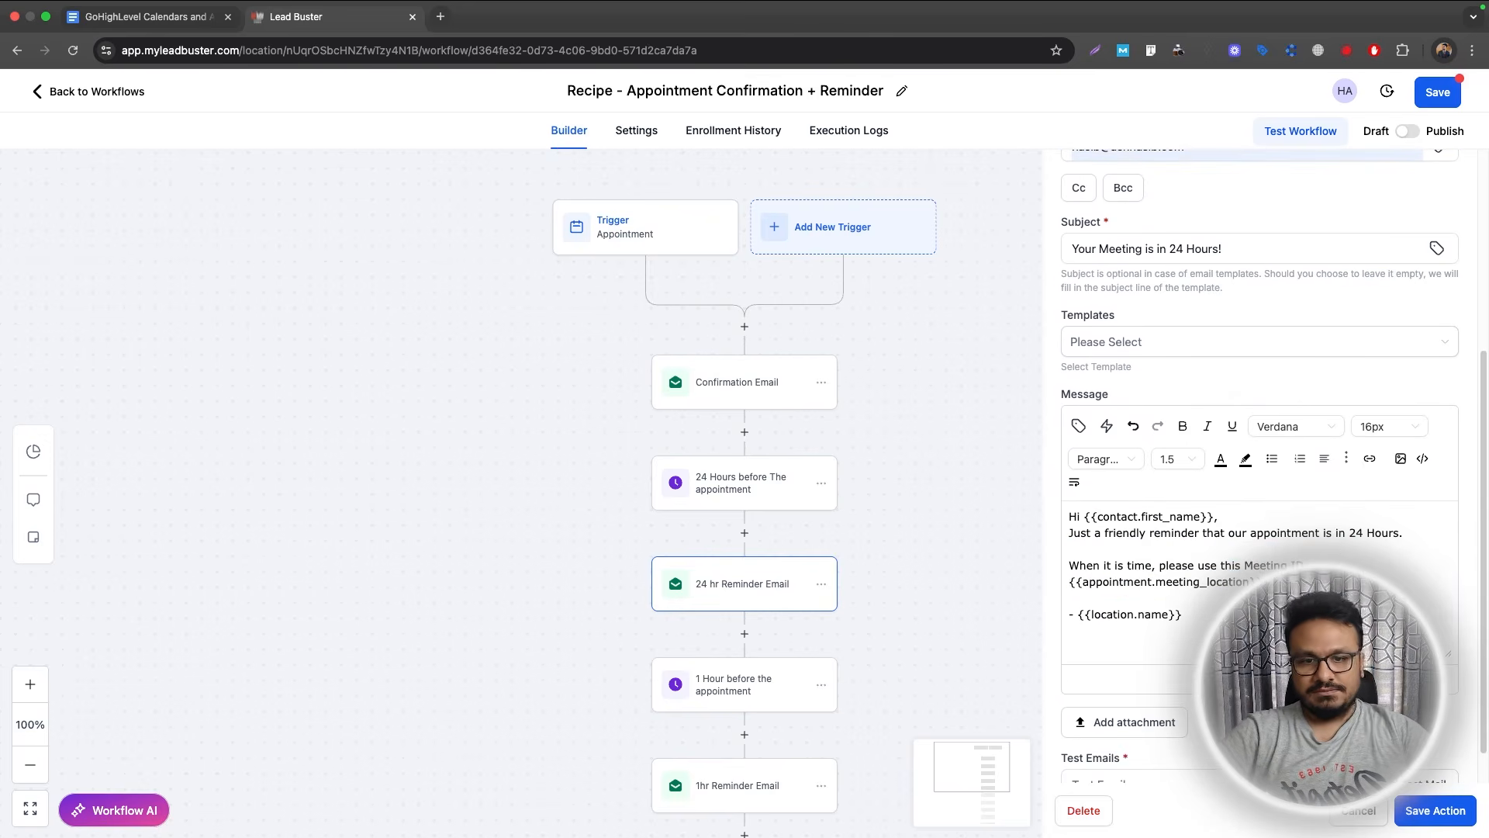
{"action": "left_click_drag", "start_coordinate": [1193, 605], "coordinate": [1078, 614]}
{"action": "left_click", "coordinate": [1079, 614]}
{"action": "type", "text": "Hasib"}
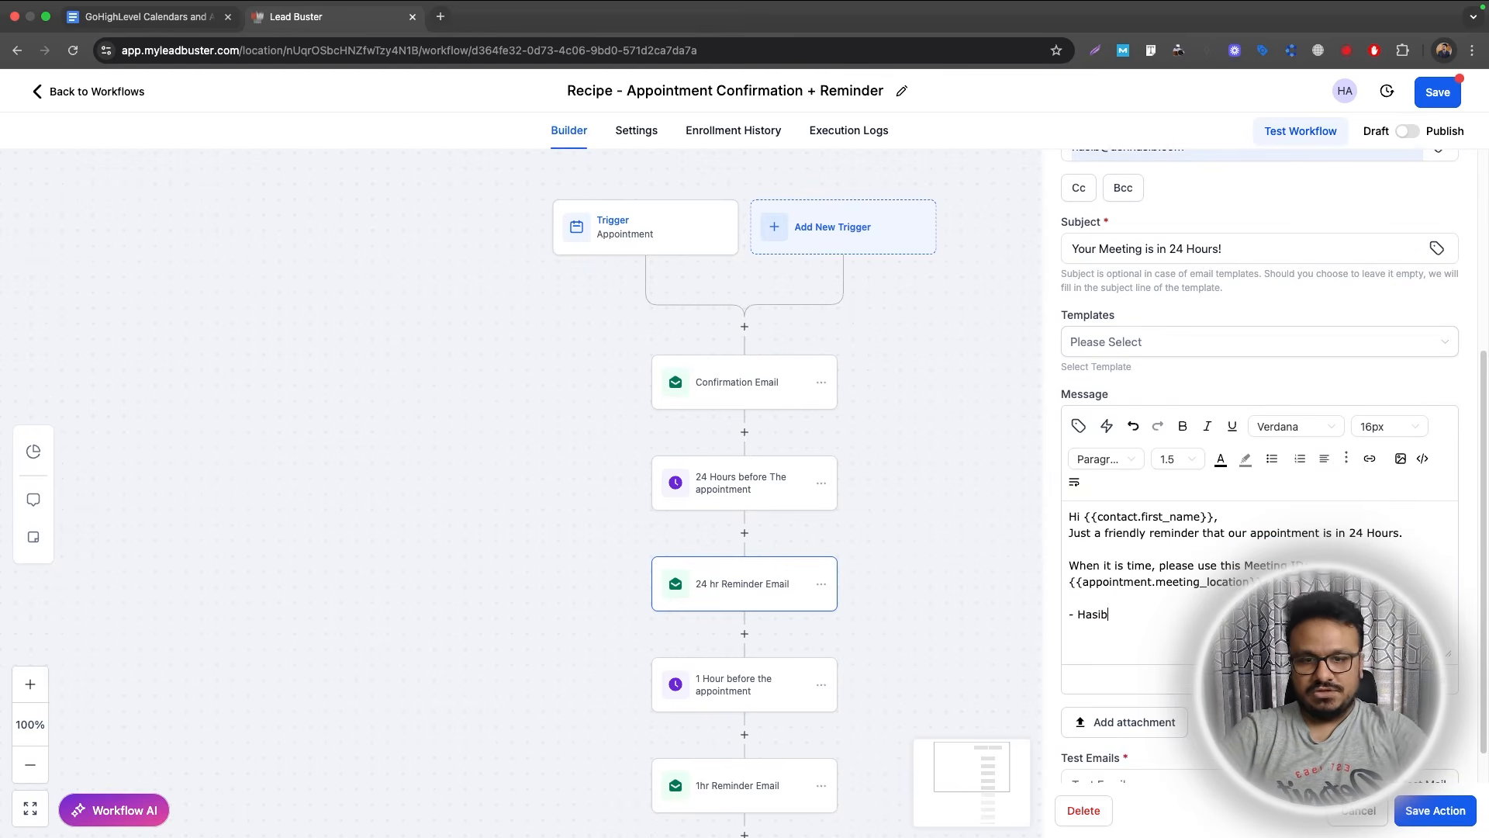
{"action": "left_click", "coordinate": [1453, 816]}
{"action": "scroll", "coordinate": [467, 397], "scroll_direction": "down", "scroll_amount": 2}
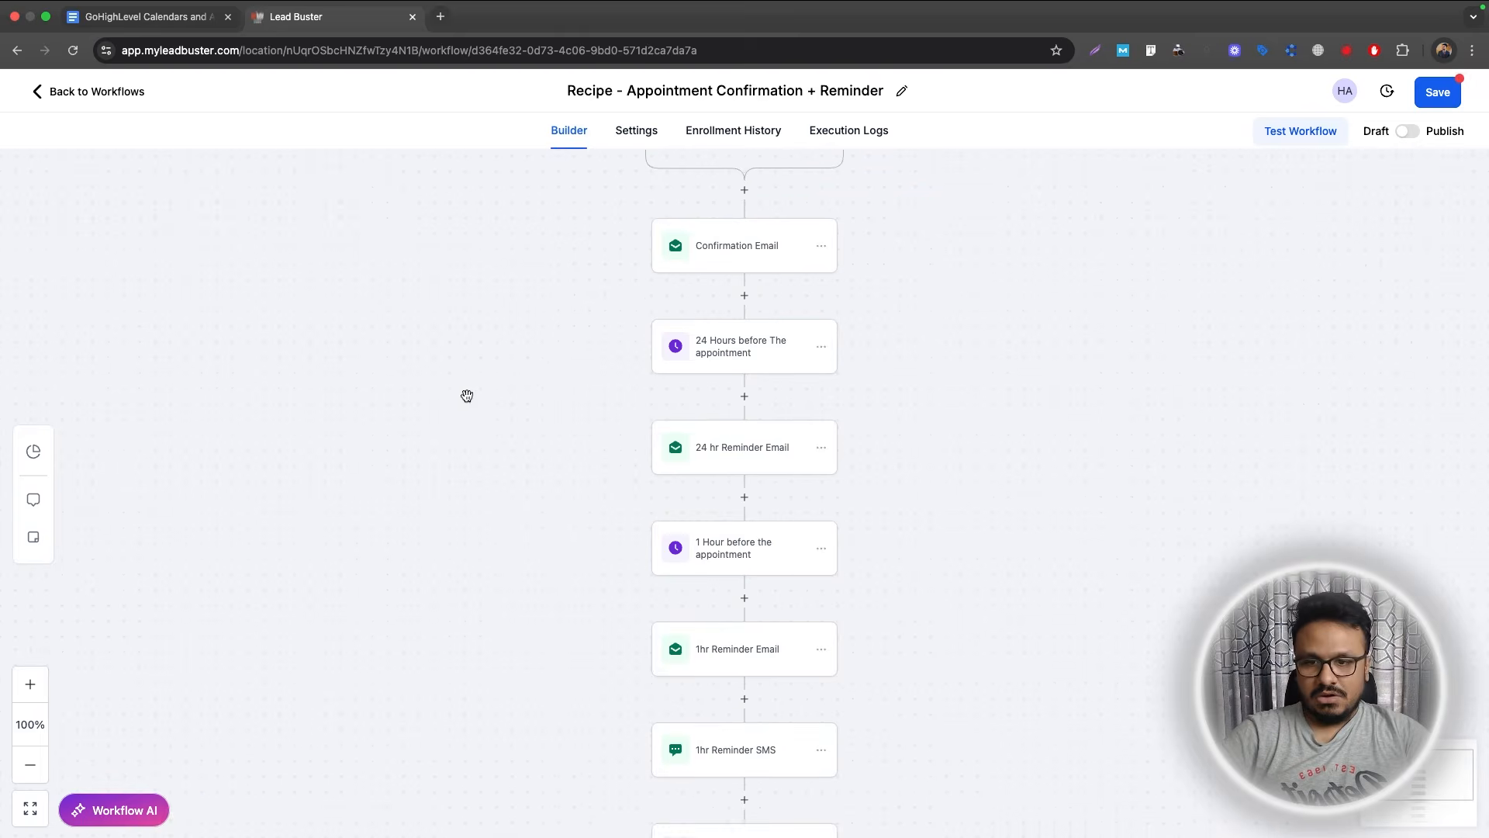
Swap the 1hr Reminder Email's Zoom line for the meeting-location lines and sign off with the sender's name.
{"action": "left_click", "coordinate": [720, 657]}
{"action": "scroll", "coordinate": [1258, 543], "scroll_direction": "down", "scroll_amount": 5}
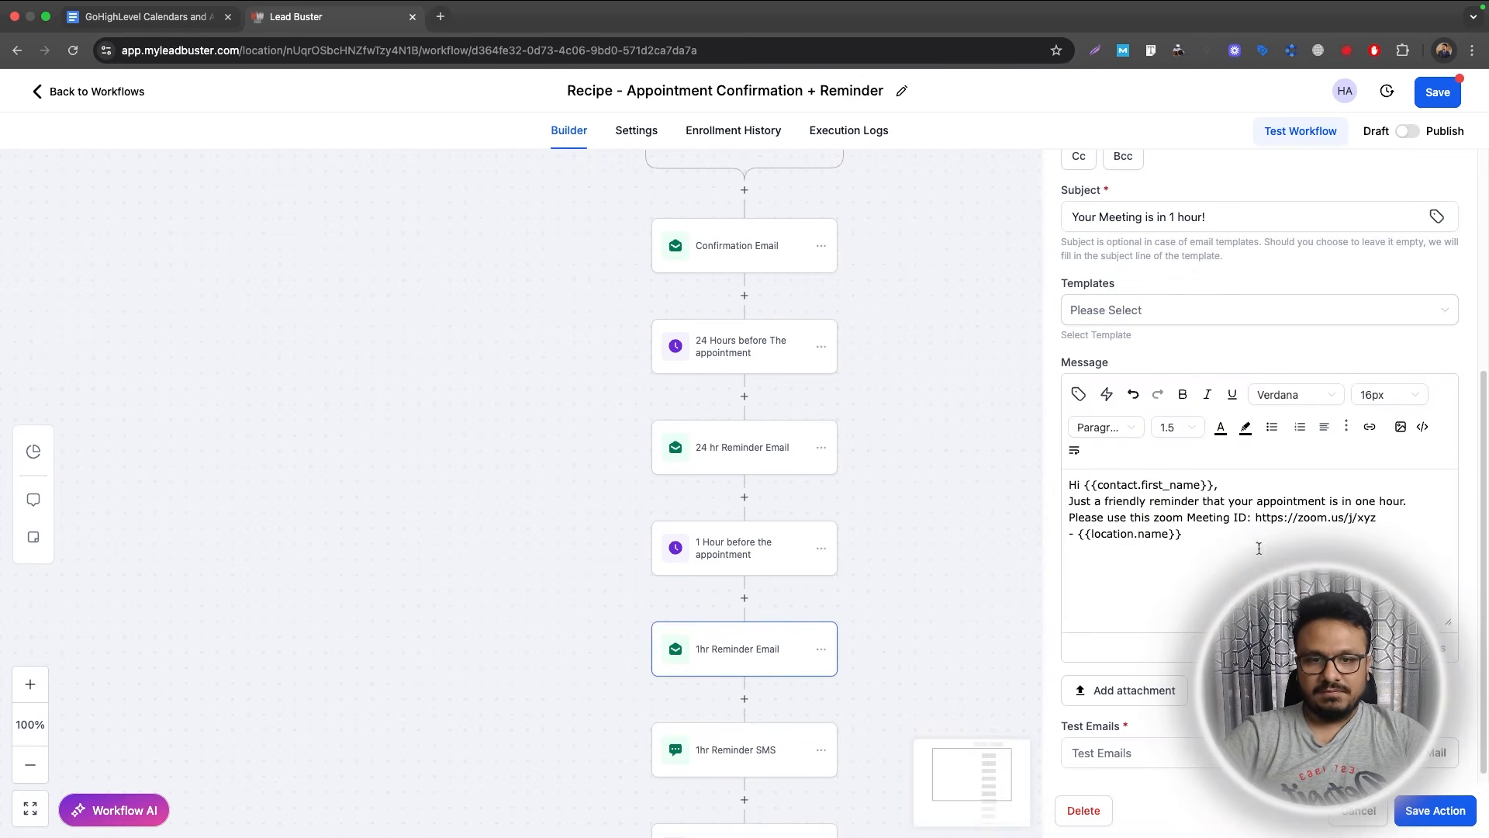
{"action": "left_click_drag", "start_coordinate": [1376, 521], "coordinate": [1049, 509]}
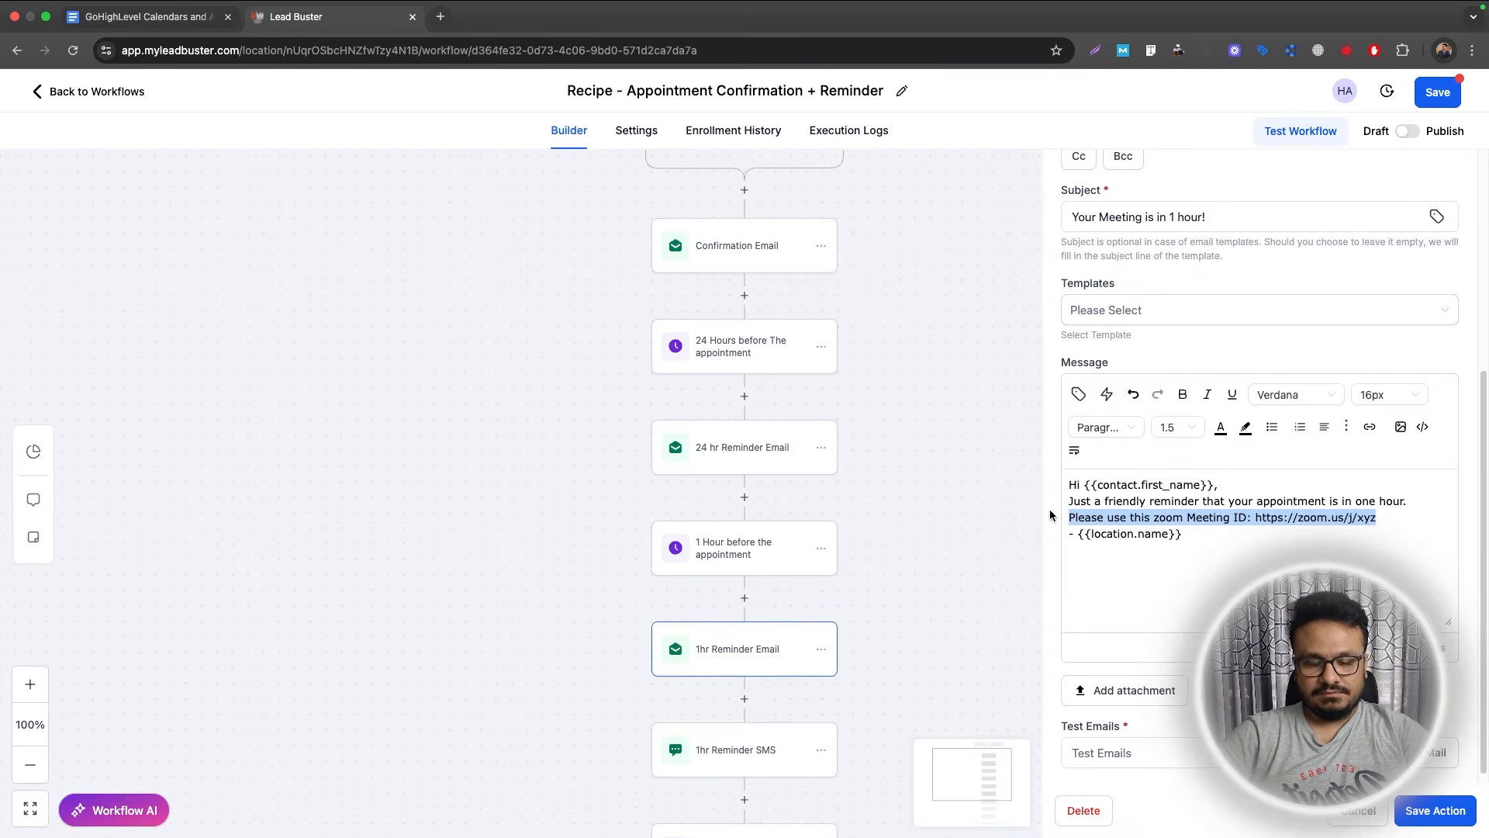
{"action": "key", "text": "BackSpace"}
{"action": "type", "text": "When it is time, please use this Meeting ID: {{appointment.meeting_location}}"}
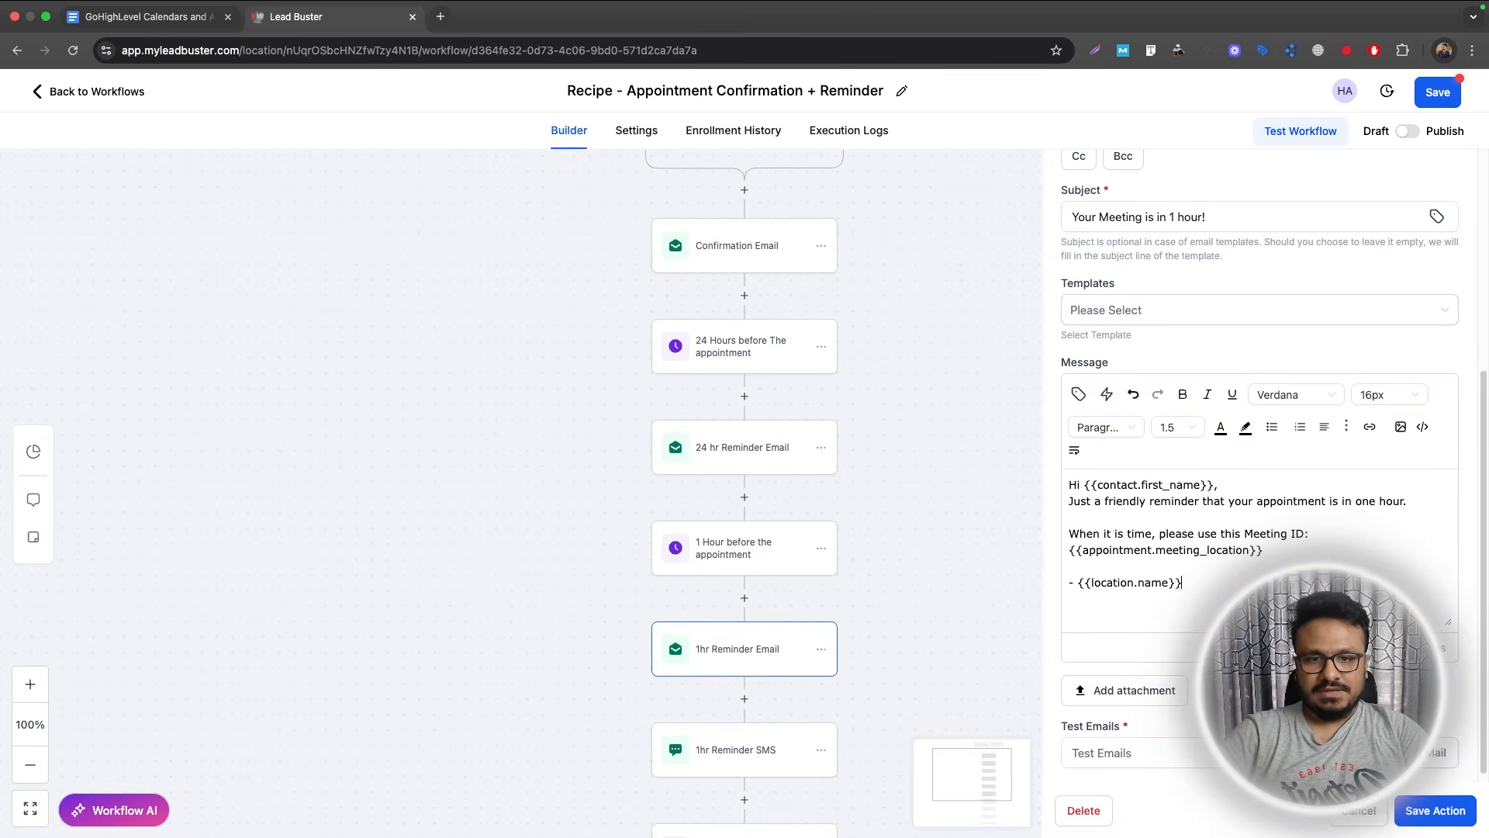
{"action": "key", "text": "super+shift+Left"}
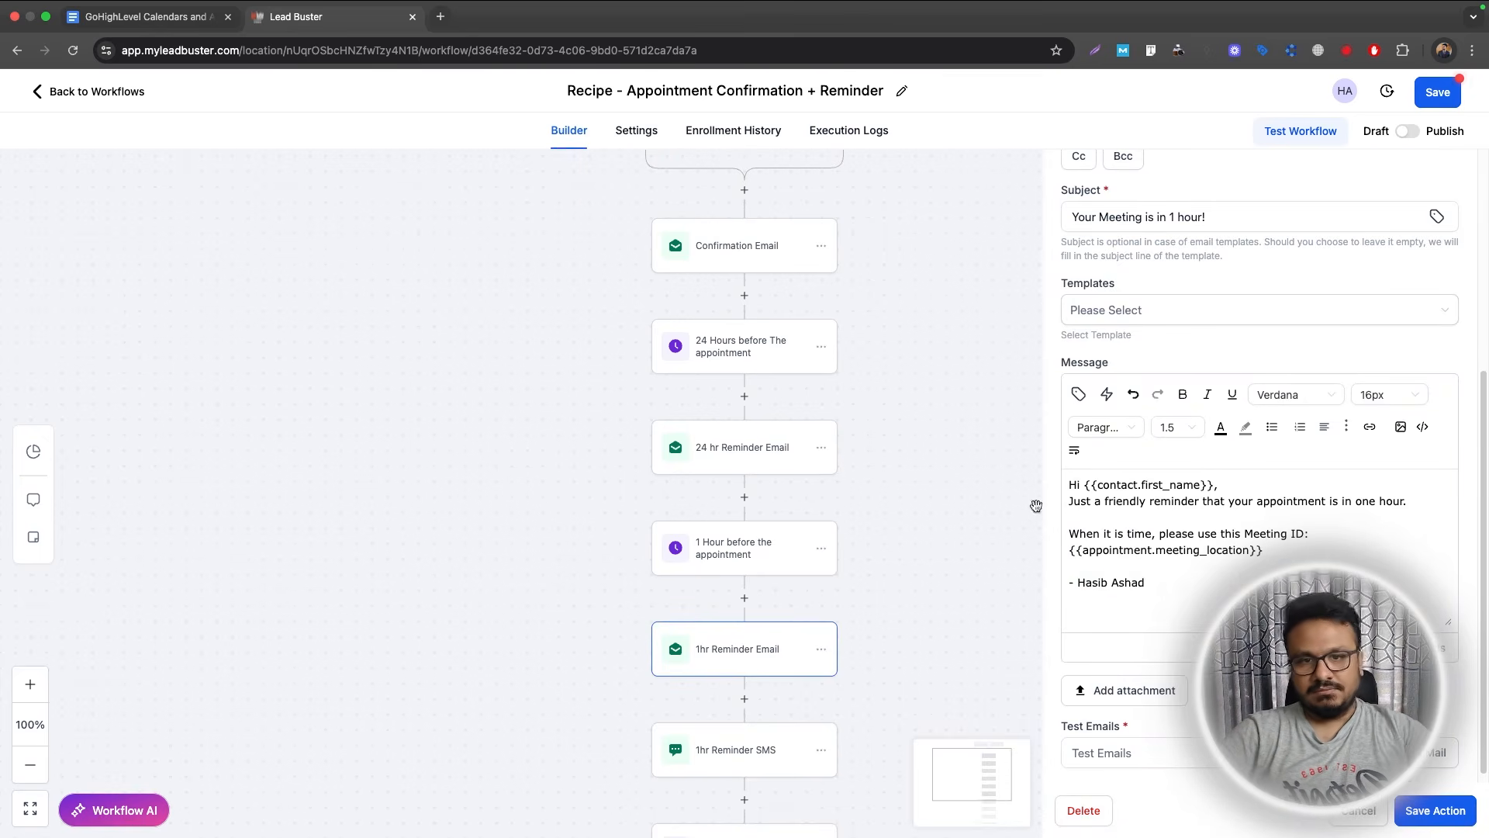
{"action": "scroll", "coordinate": [1175, 431], "scroll_direction": "up", "scroll_amount": 5}
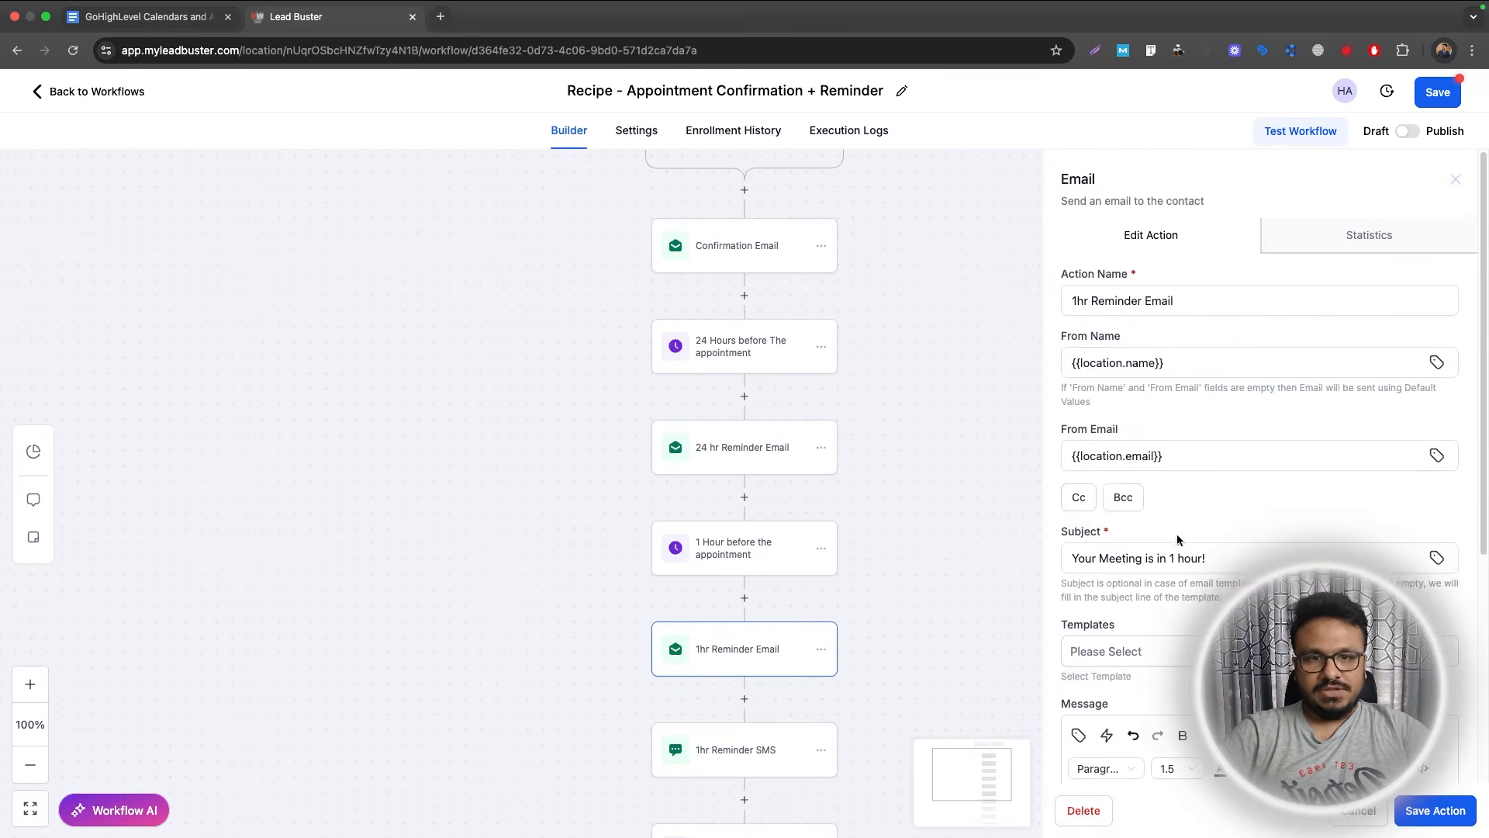
{"action": "left_click", "coordinate": [1424, 799]}
Delete the 1hr Reminder SMS and all following actions, then publish the workflow.
{"action": "scroll", "coordinate": [987, 705], "scroll_direction": "down", "scroll_amount": 3}
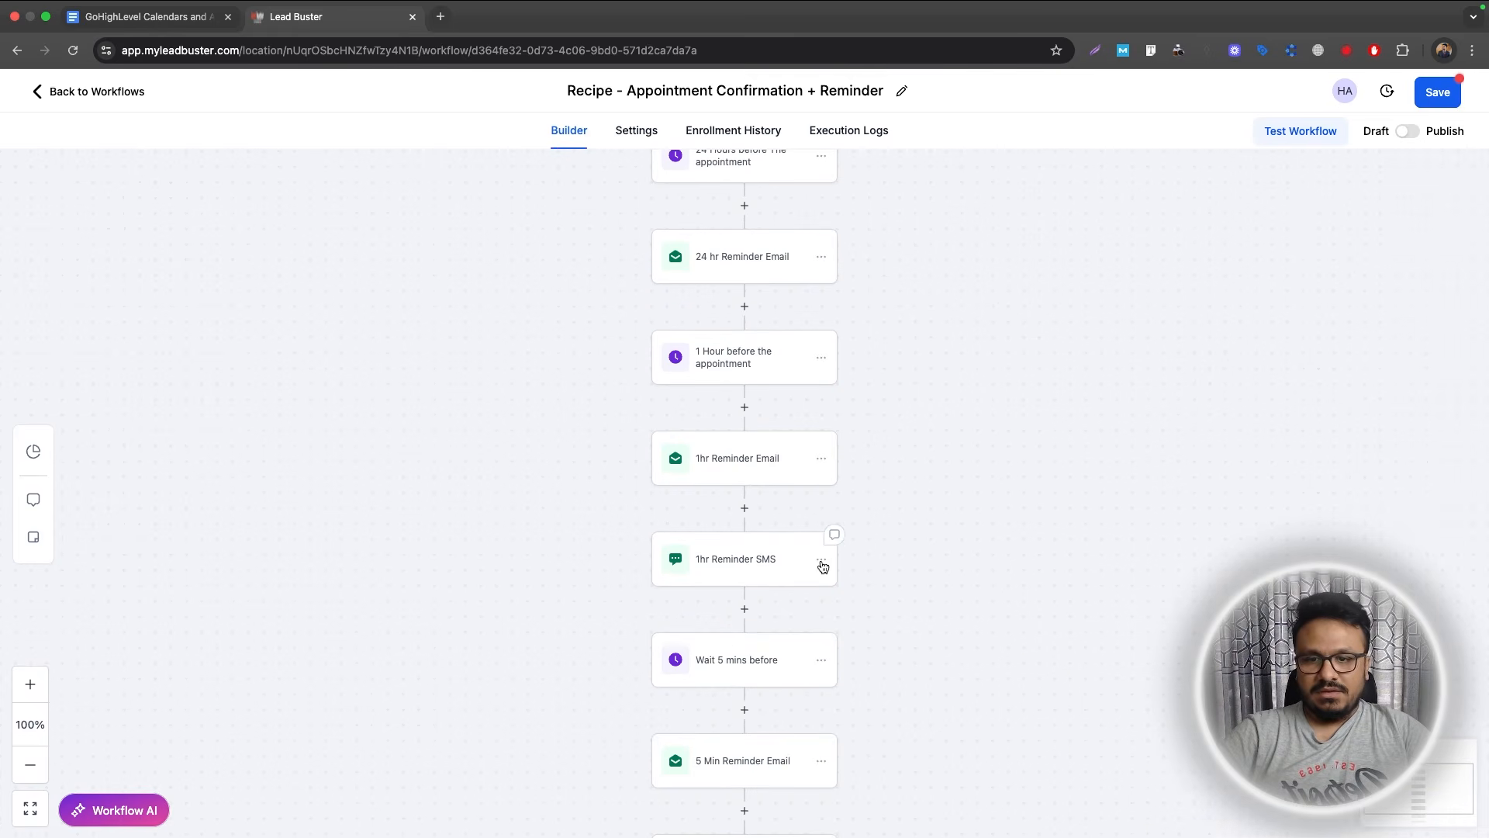
{"action": "left_click", "coordinate": [823, 566]}
{"action": "mouse_move", "coordinate": [884, 676]}
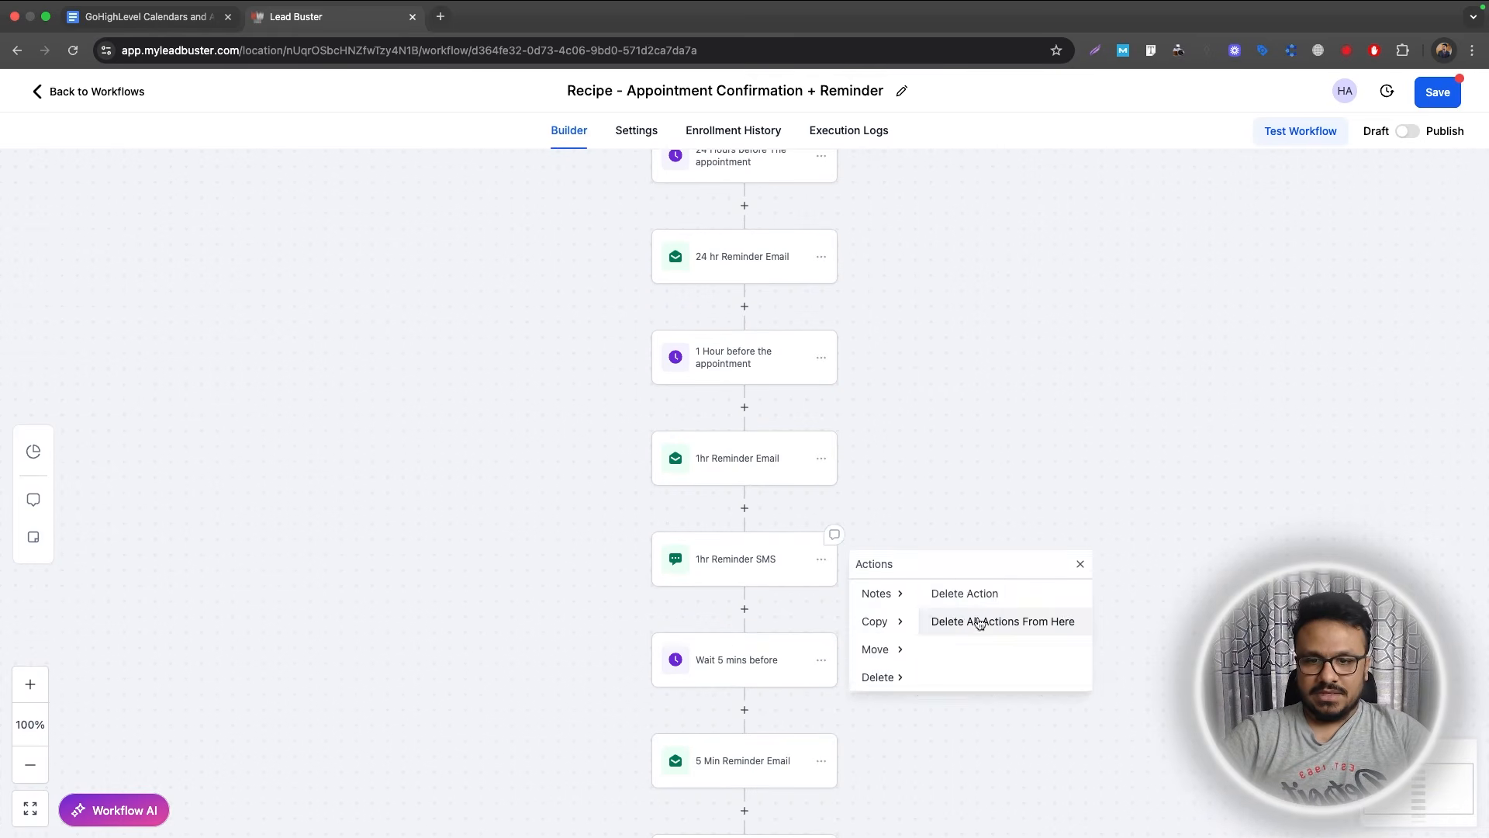
{"action": "left_click", "coordinate": [980, 620]}
{"action": "left_click", "coordinate": [909, 518]}
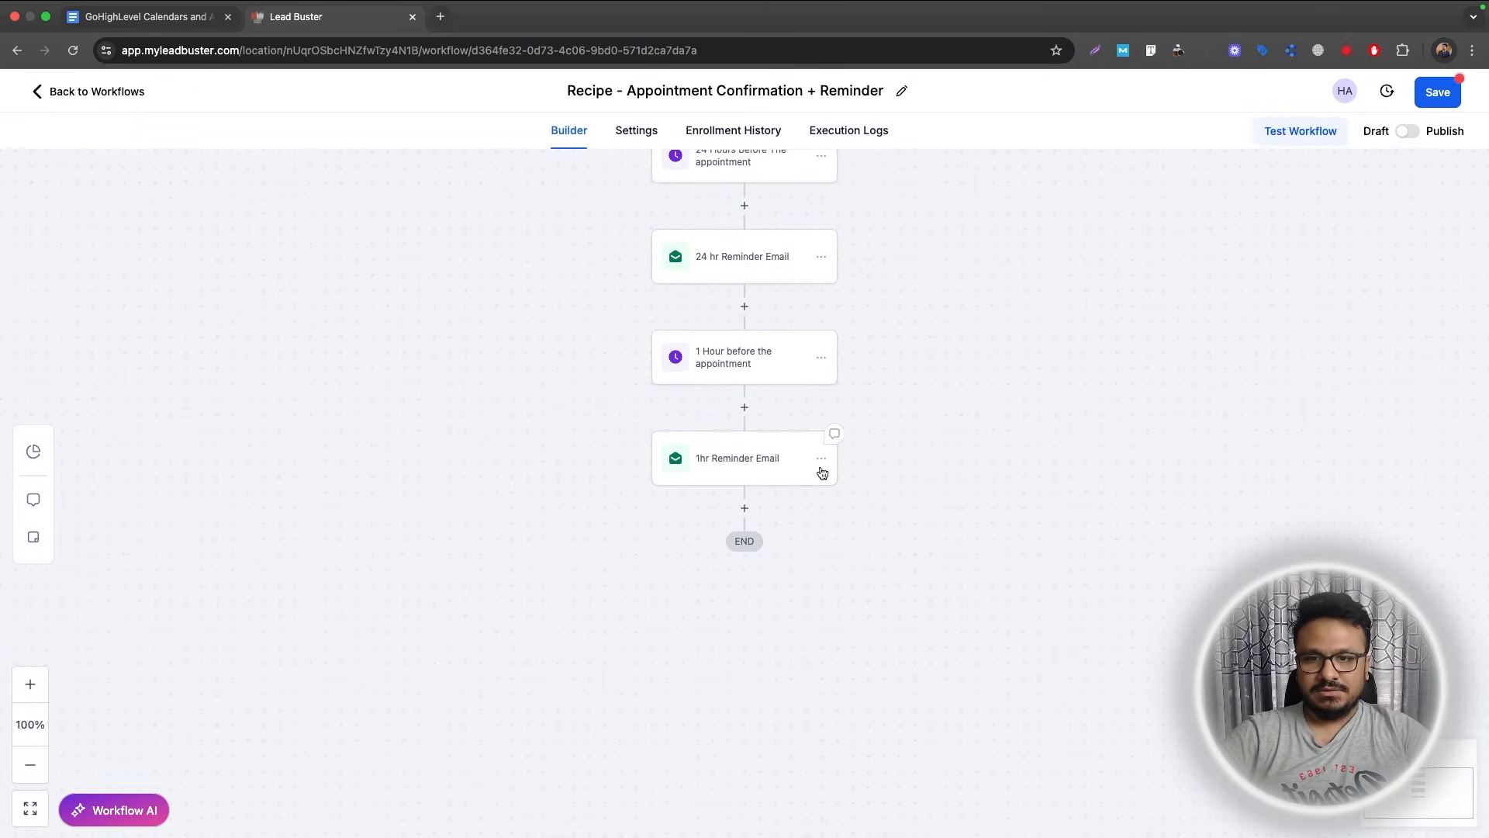
{"action": "left_click", "coordinate": [1406, 132]}
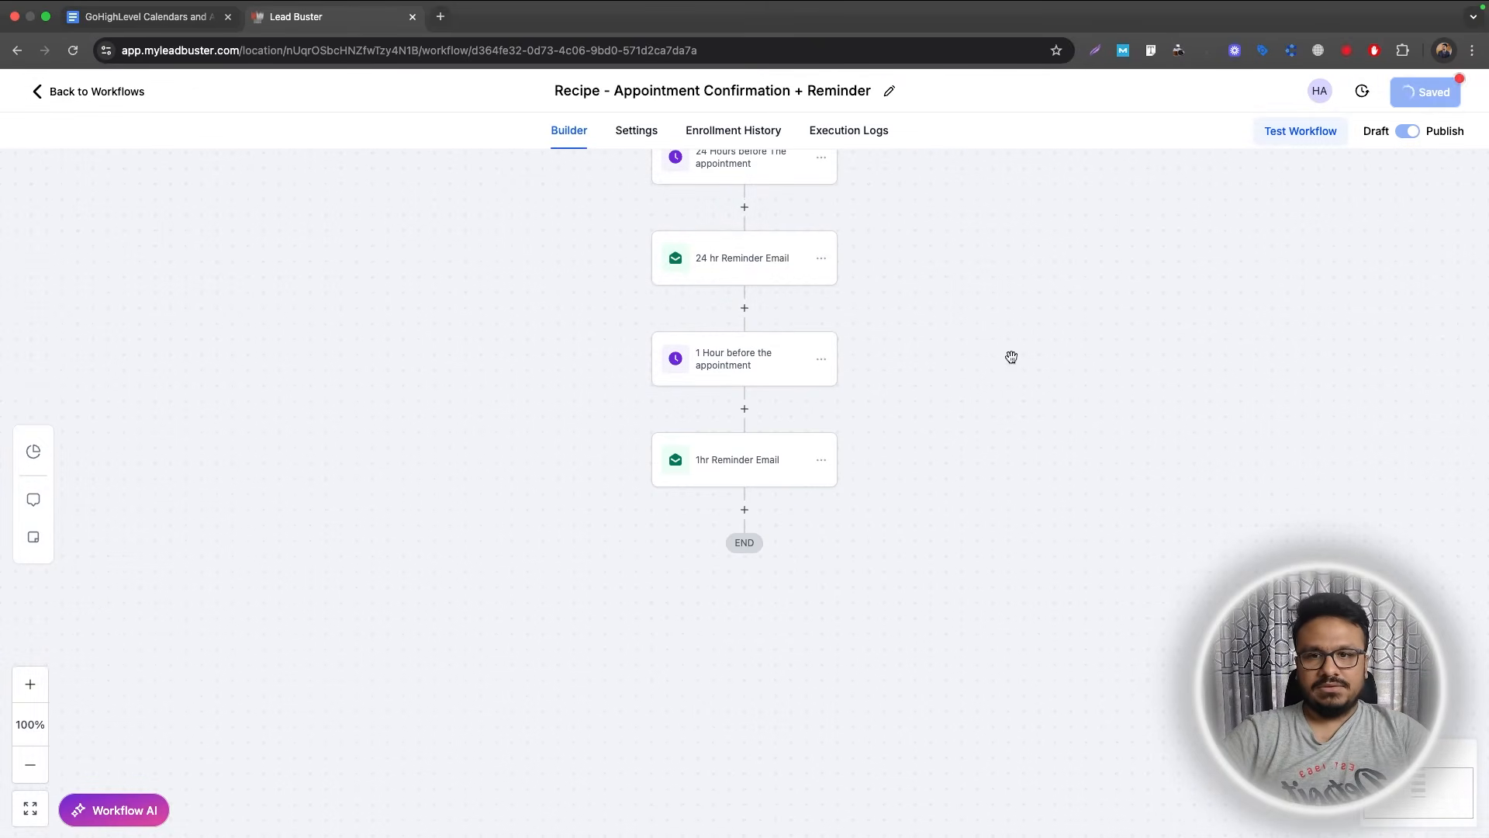
{"action": "scroll", "coordinate": [887, 429], "scroll_direction": "up", "scroll_amount": 3}
{"action": "scroll", "coordinate": [888, 429], "scroll_direction": "up", "scroll_amount": 2}
{"action": "scroll", "coordinate": [888, 429], "scroll_direction": "down", "scroll_amount": 3}
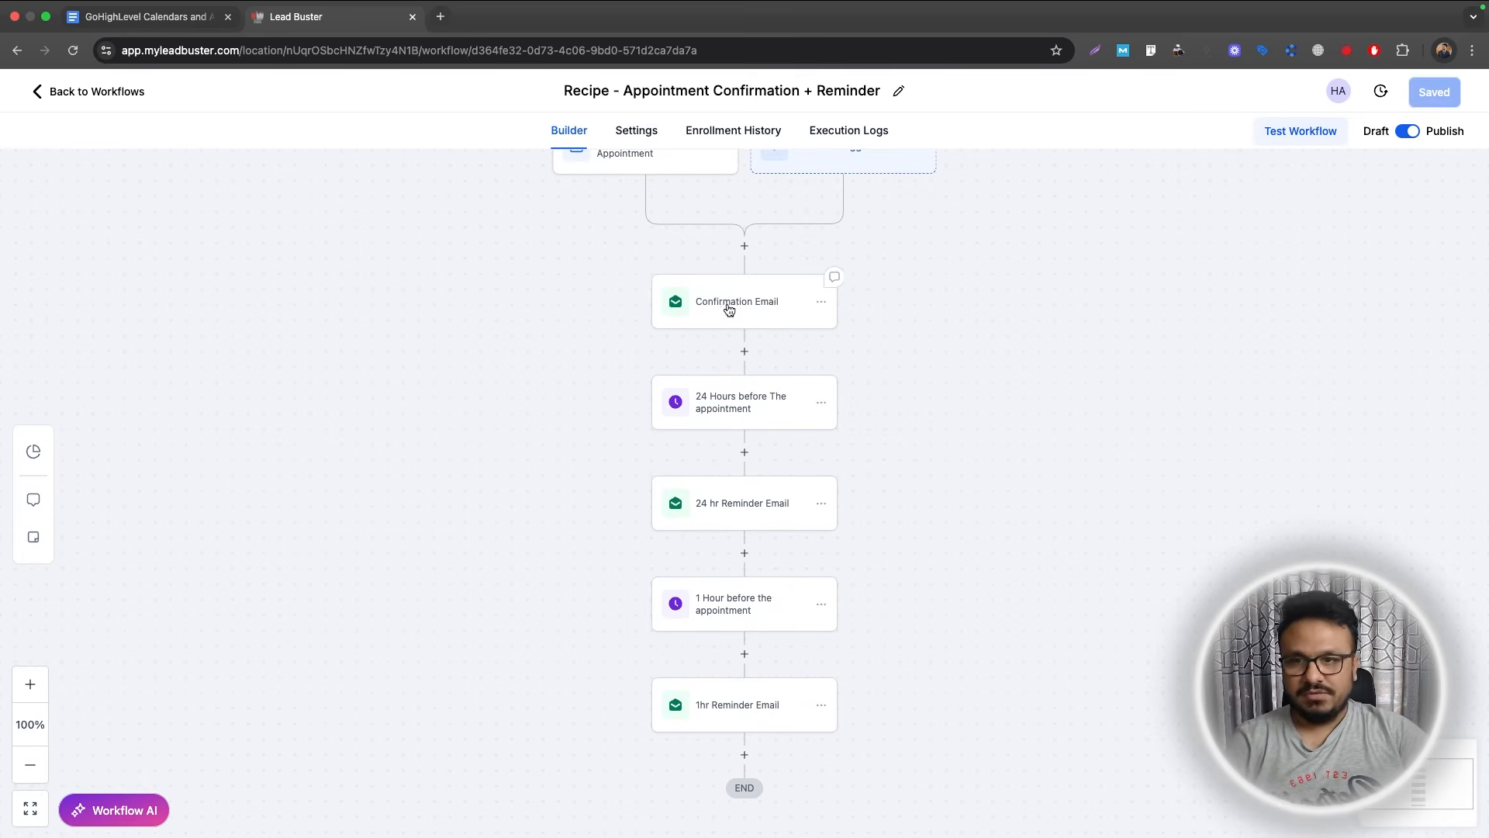
{"action": "scroll", "coordinate": [746, 265], "scroll_direction": "up", "scroll_amount": 2}
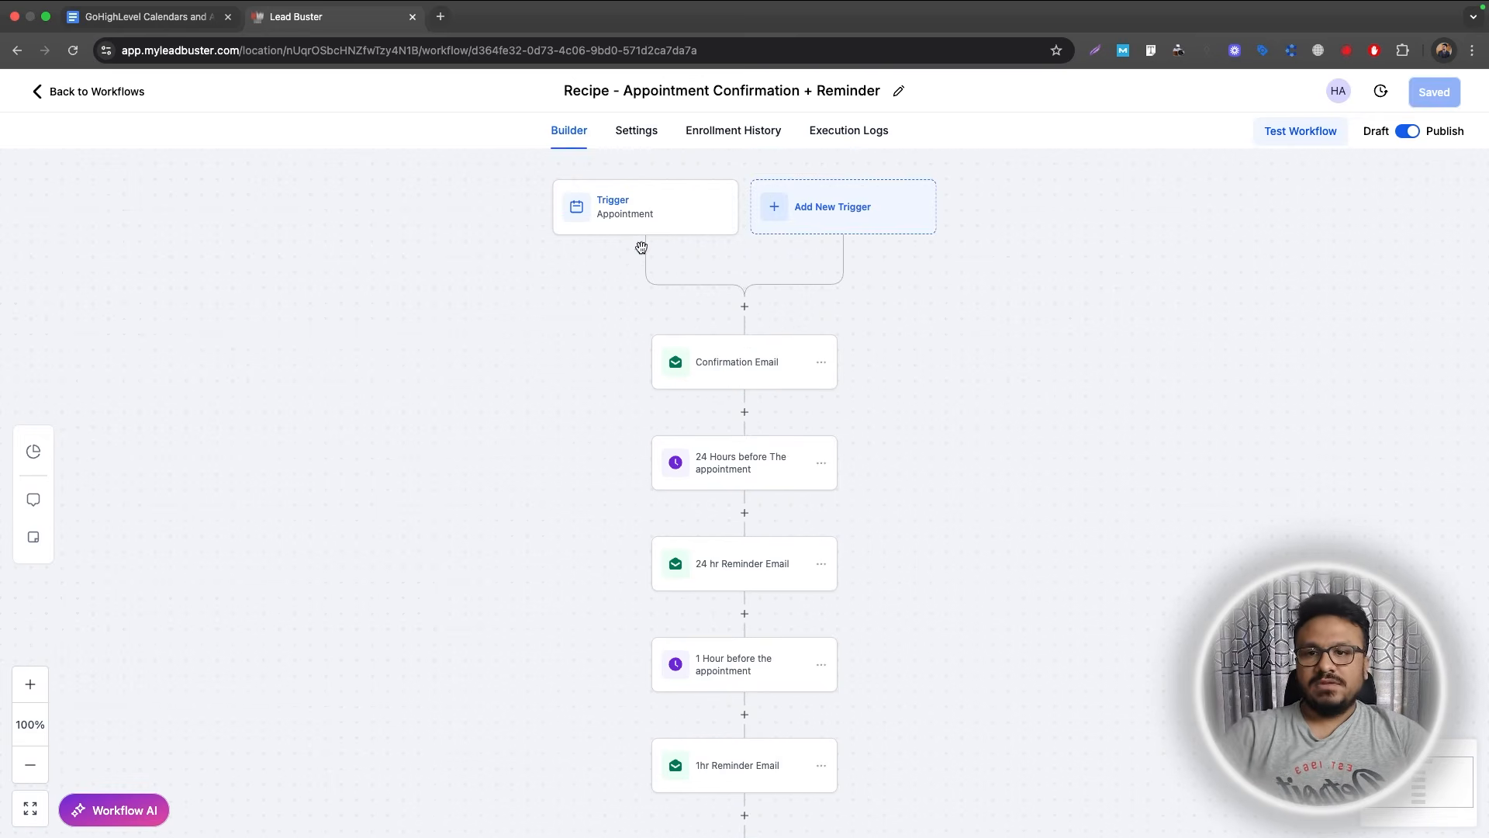
Add a Send Internal Notification step above Confirmation Email and set its type to Email.
{"action": "left_click", "coordinate": [744, 305]}
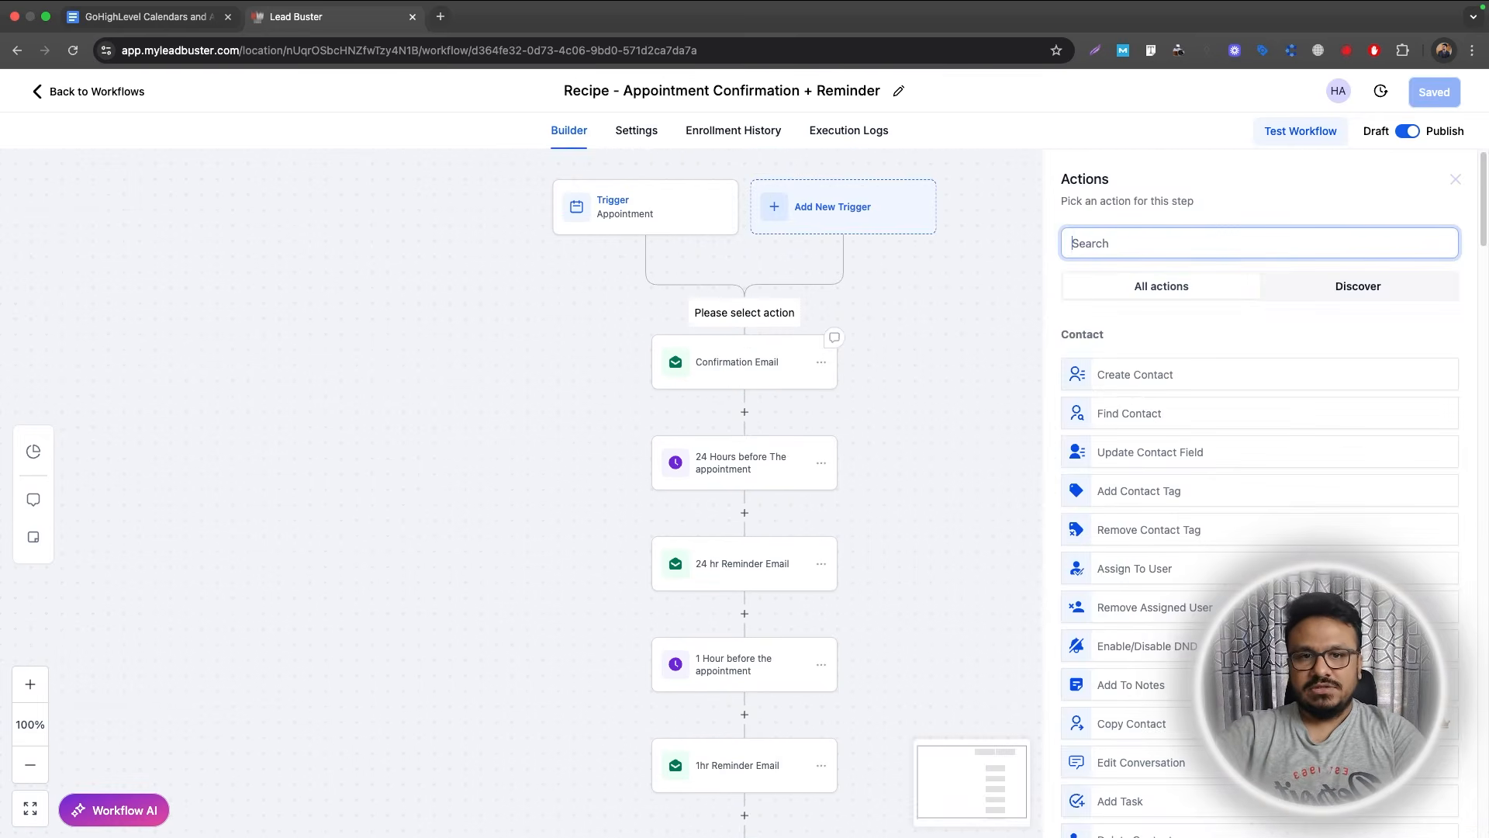
{"action": "type", "text": "internal"}
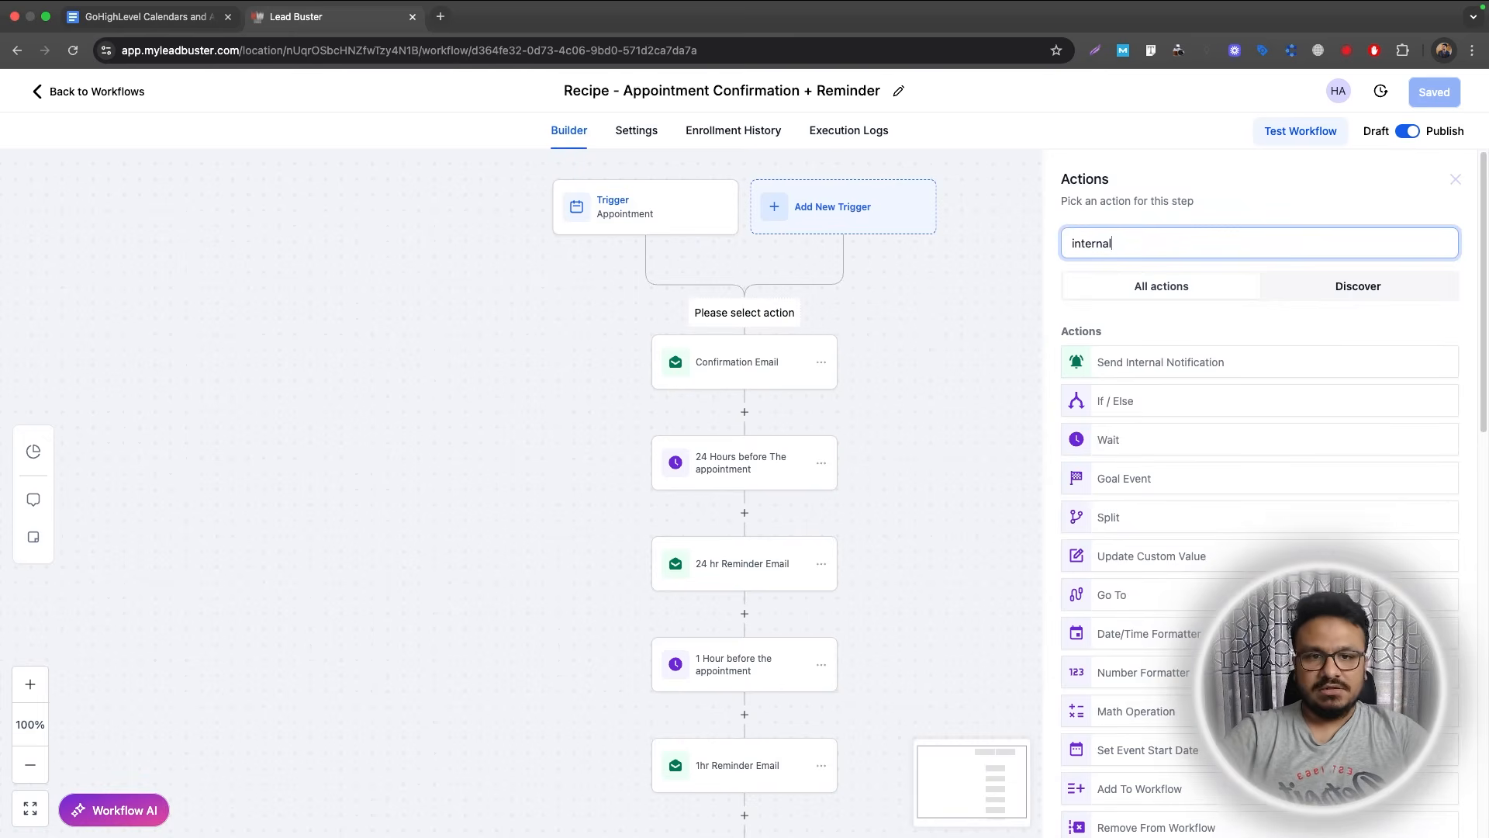
{"action": "left_click", "coordinate": [1175, 359]}
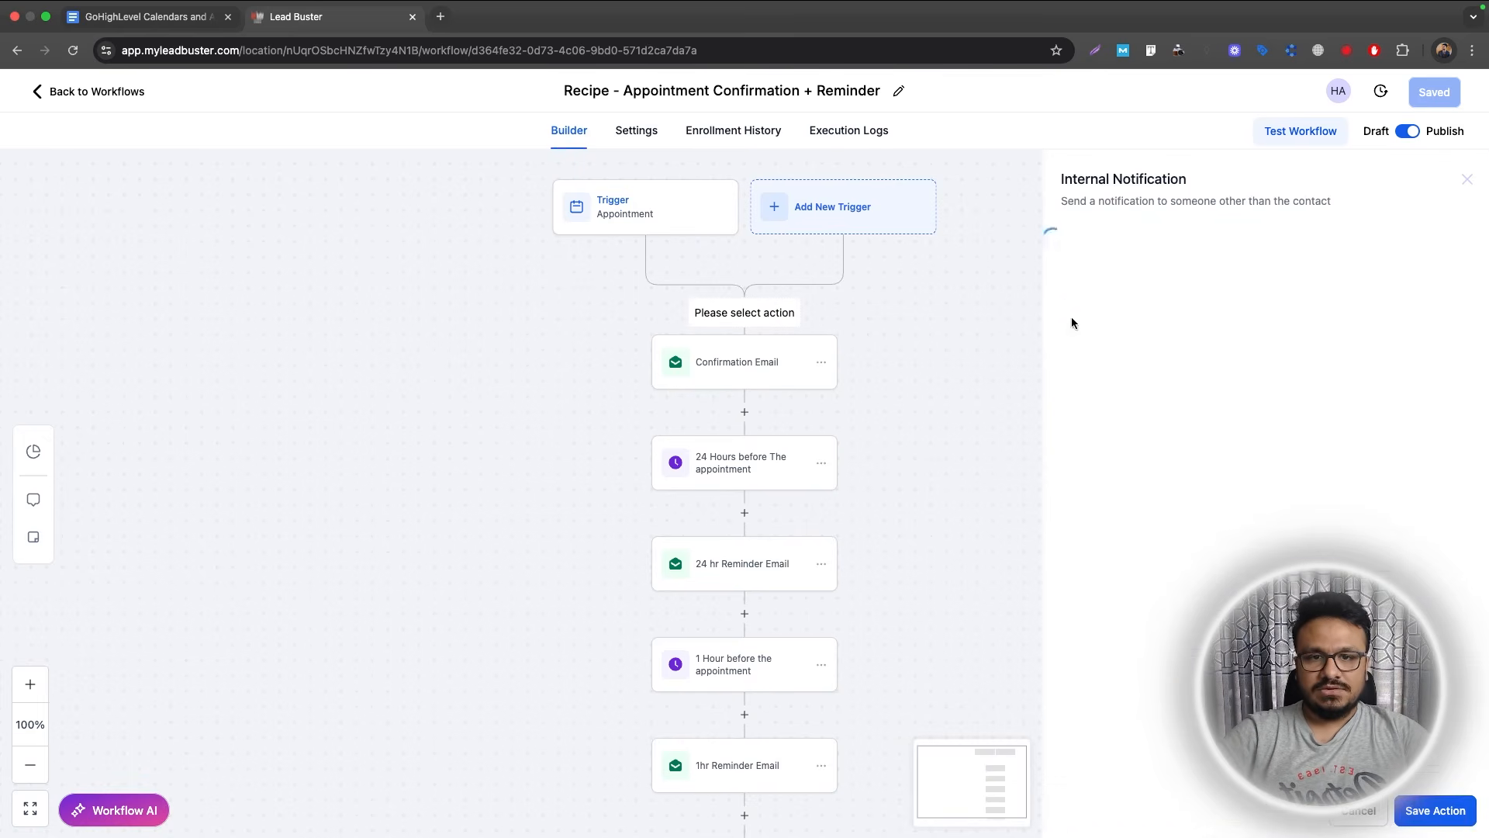
{"action": "left_click", "coordinate": [1153, 347]}
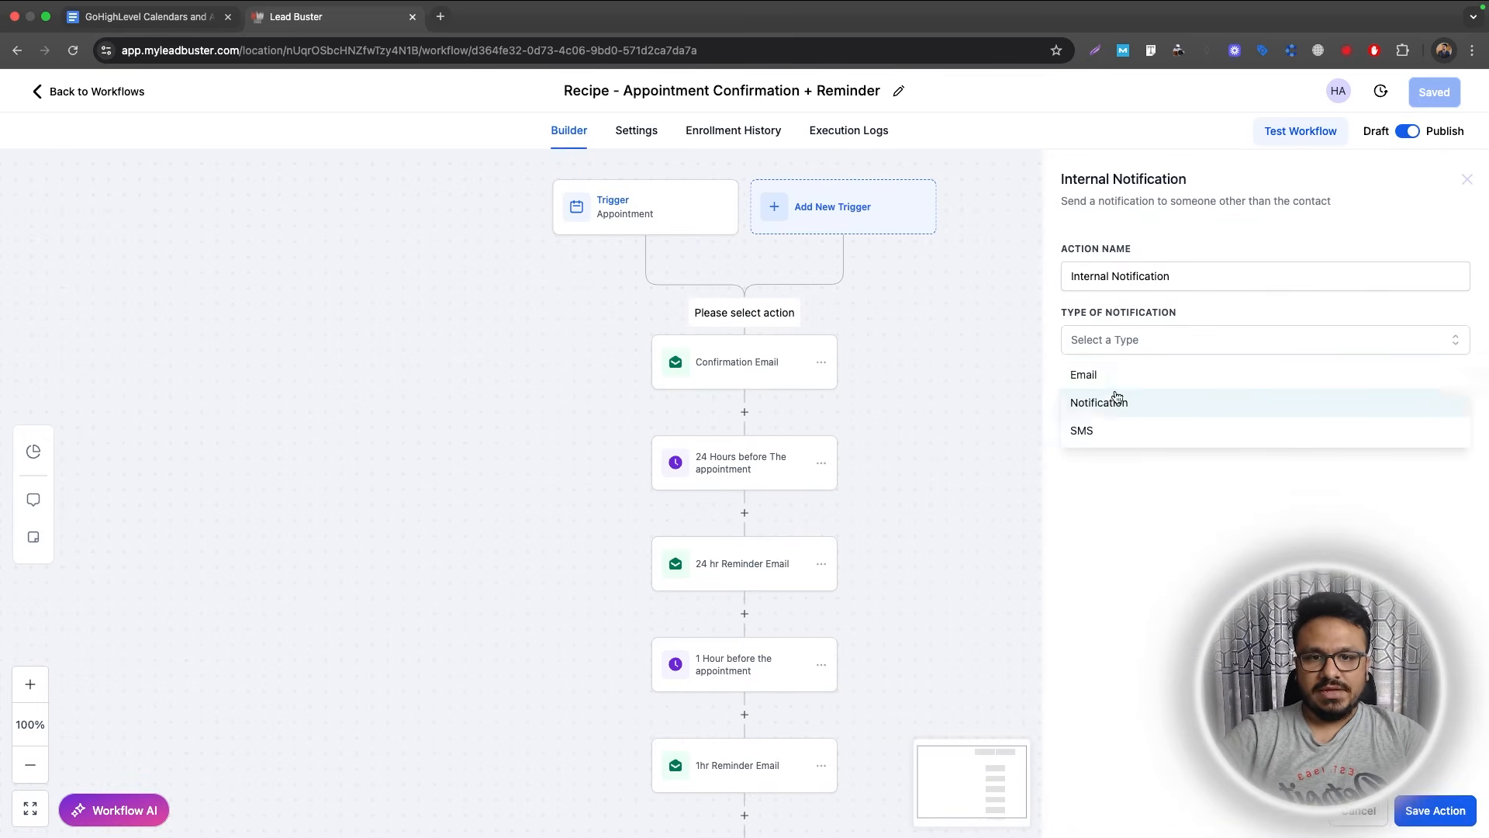
{"action": "left_click", "coordinate": [1114, 386]}
Send it from name CRM and the business sender address to the Assigned User, subject 'New Appointment Booked'.
{"action": "left_click", "coordinate": [1117, 431]}
{"action": "type", "text": "CRM"}
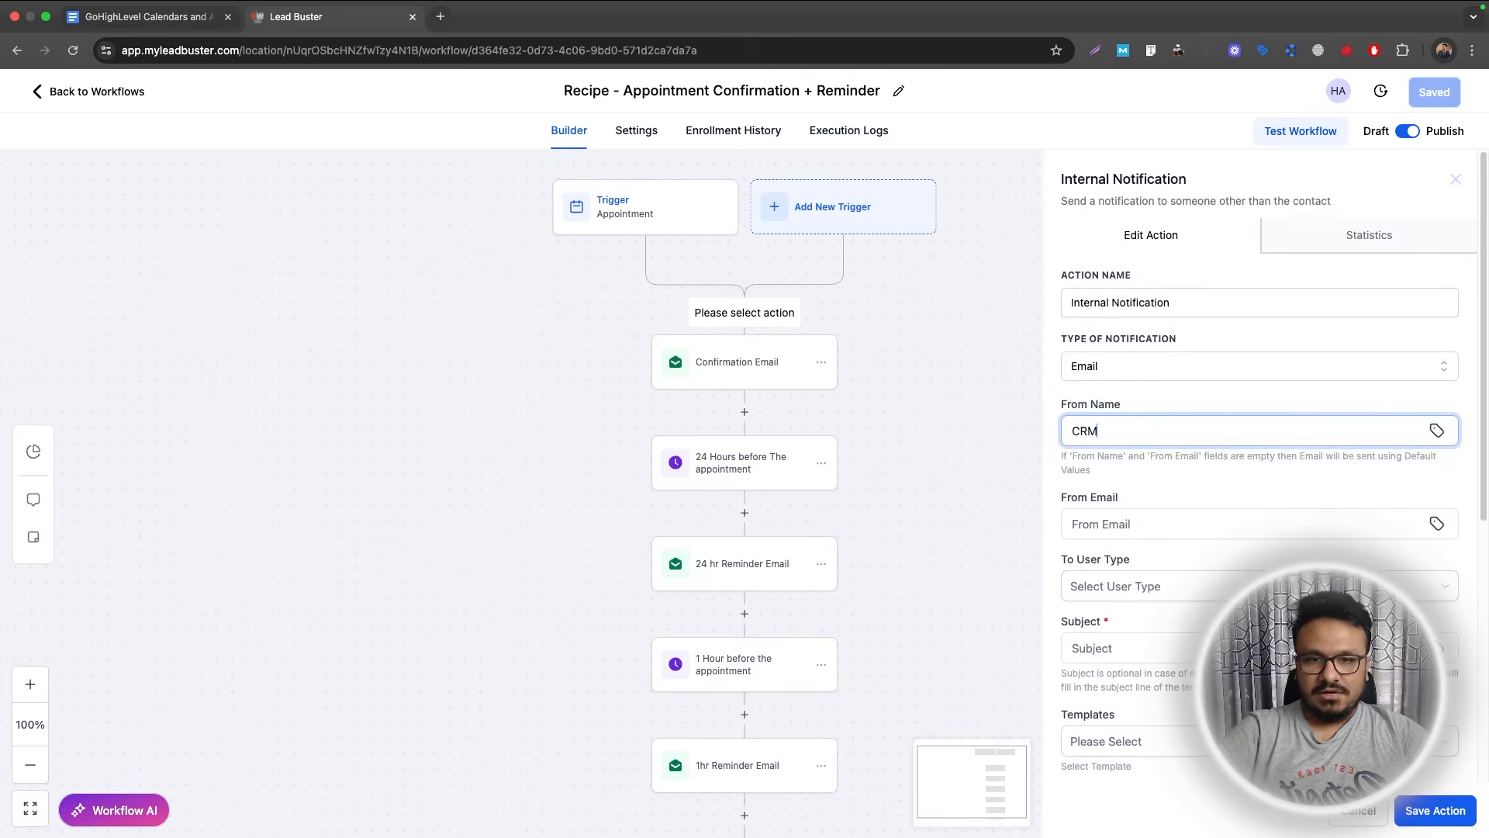
{"action": "left_click", "coordinate": [1109, 523]}
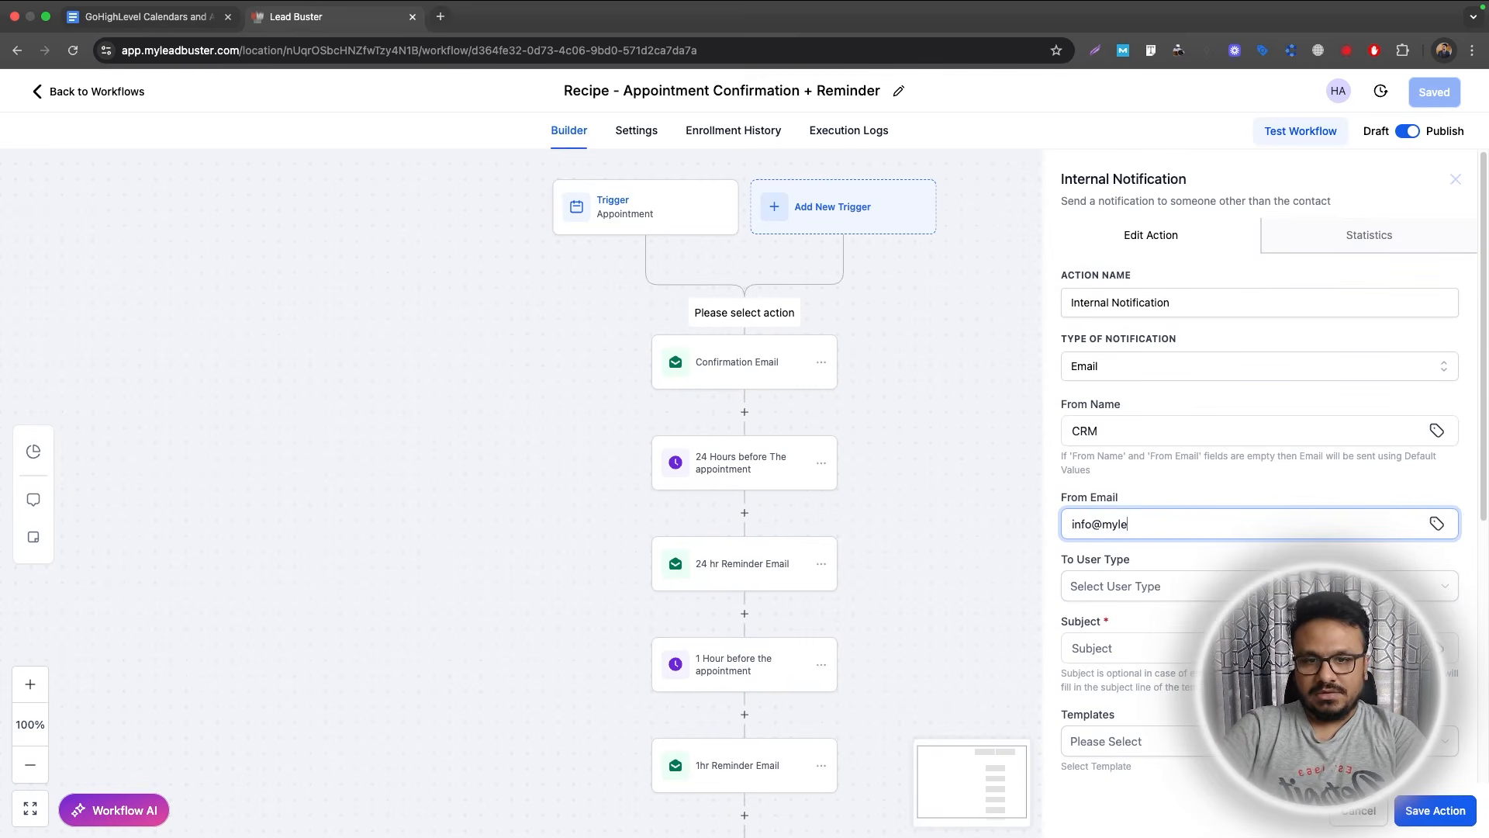
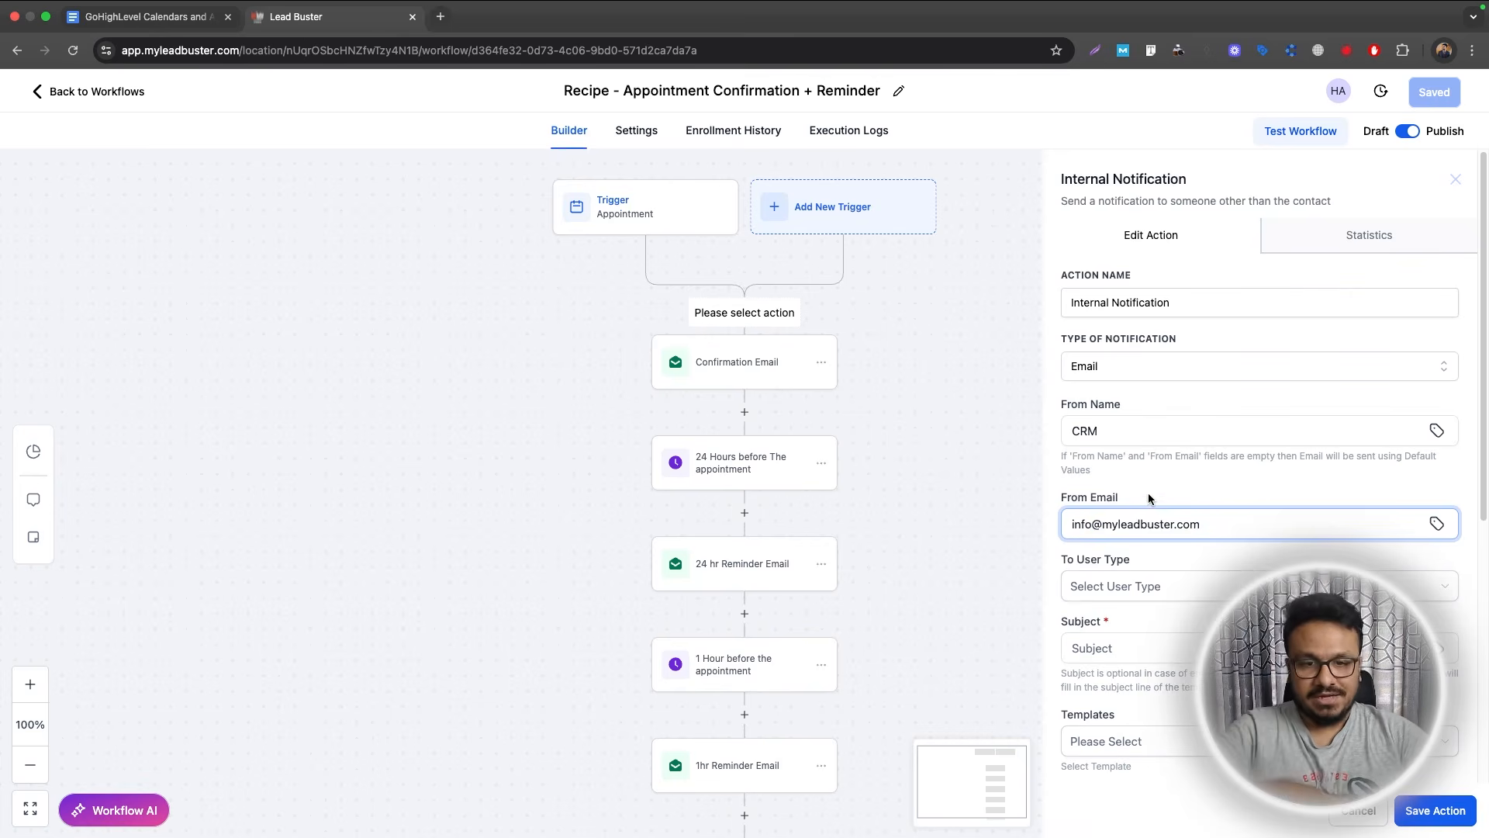
{"action": "left_click", "coordinate": [1138, 587]}
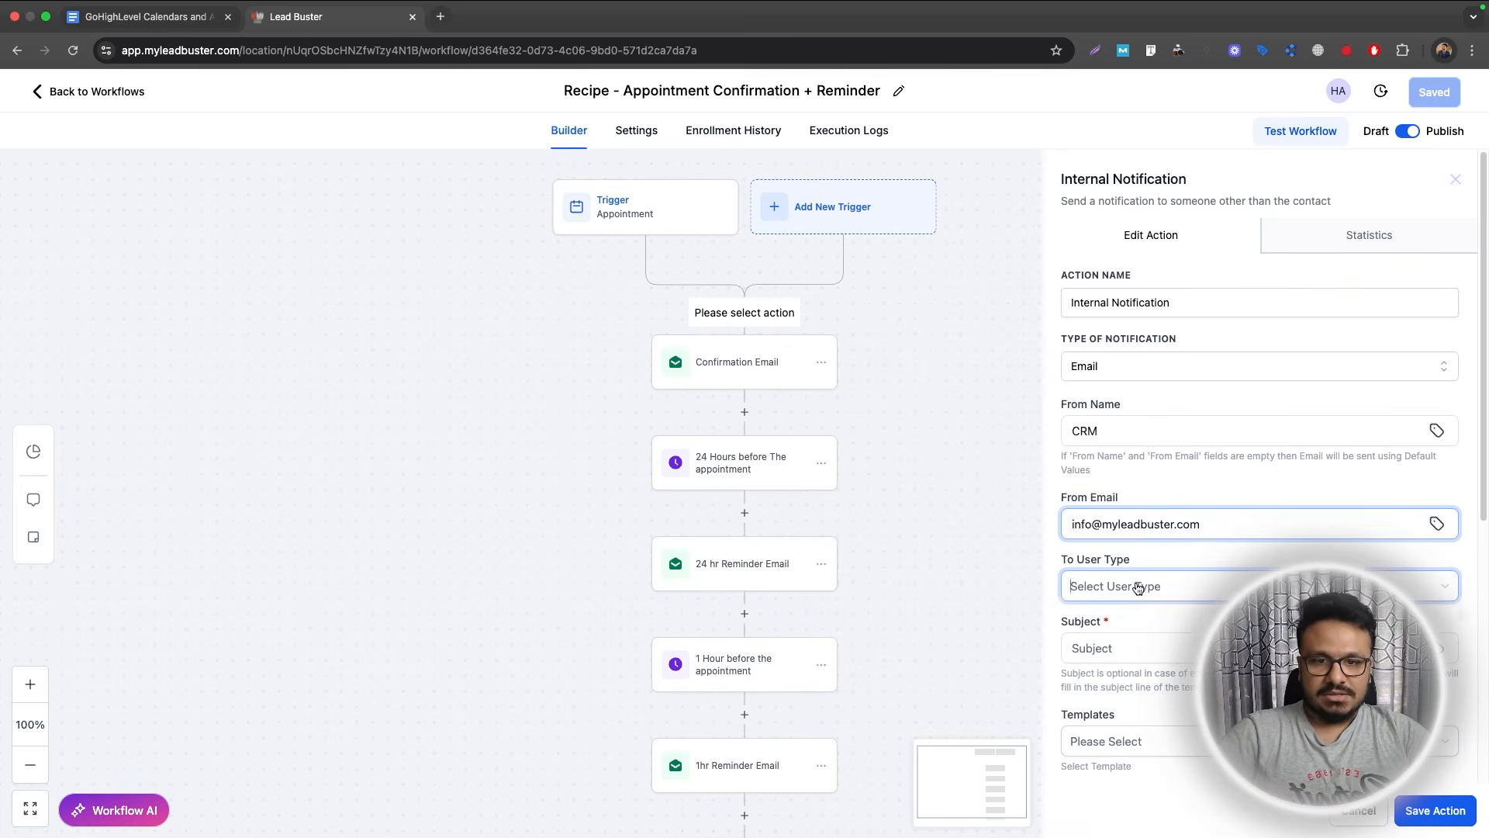
{"action": "left_click", "coordinate": [1114, 650]}
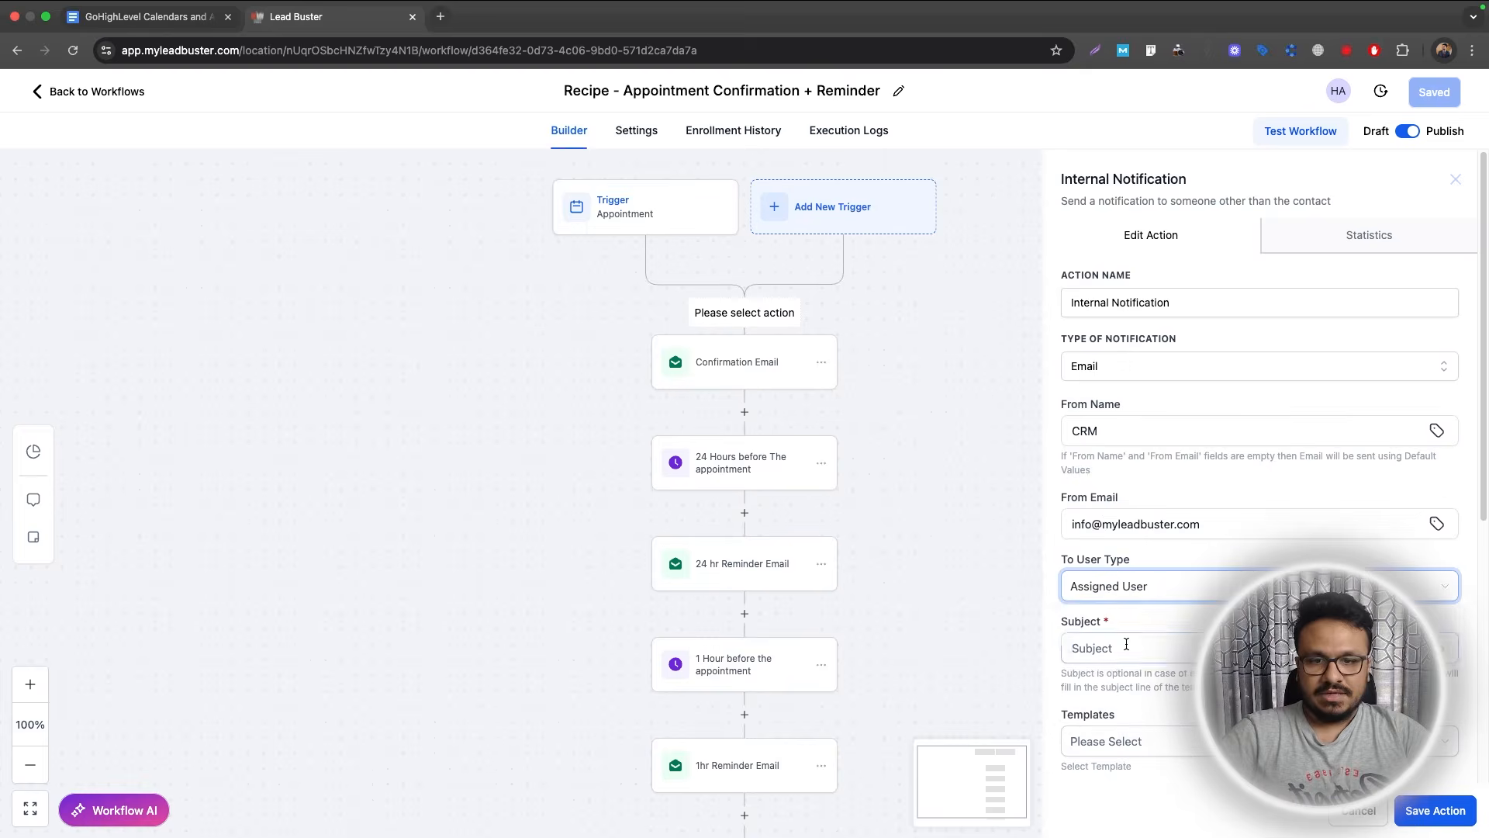
{"action": "left_click", "coordinate": [1124, 647]}
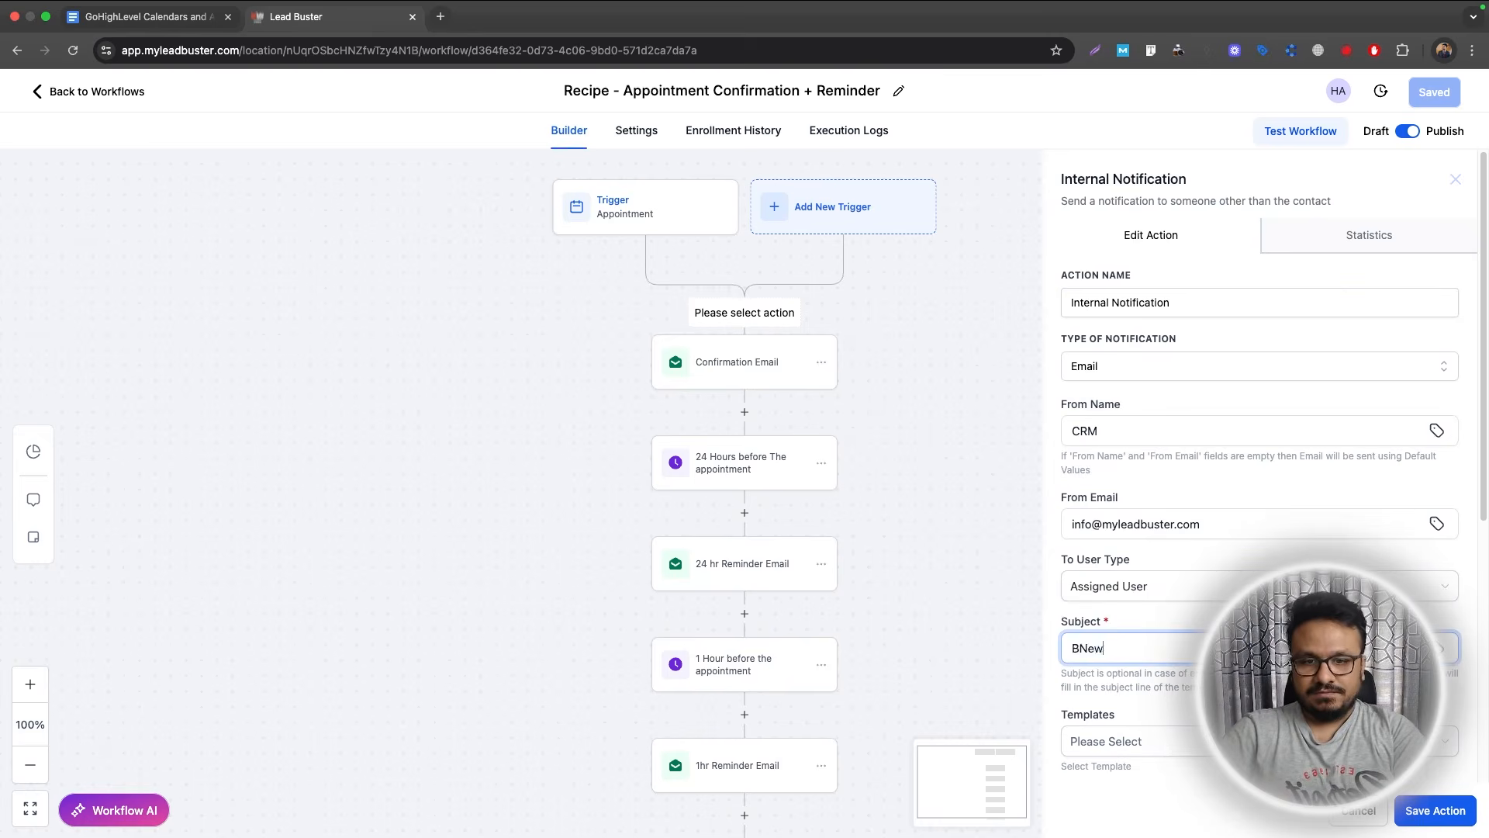
{"action": "type", "text": "New Appointment Booke"}
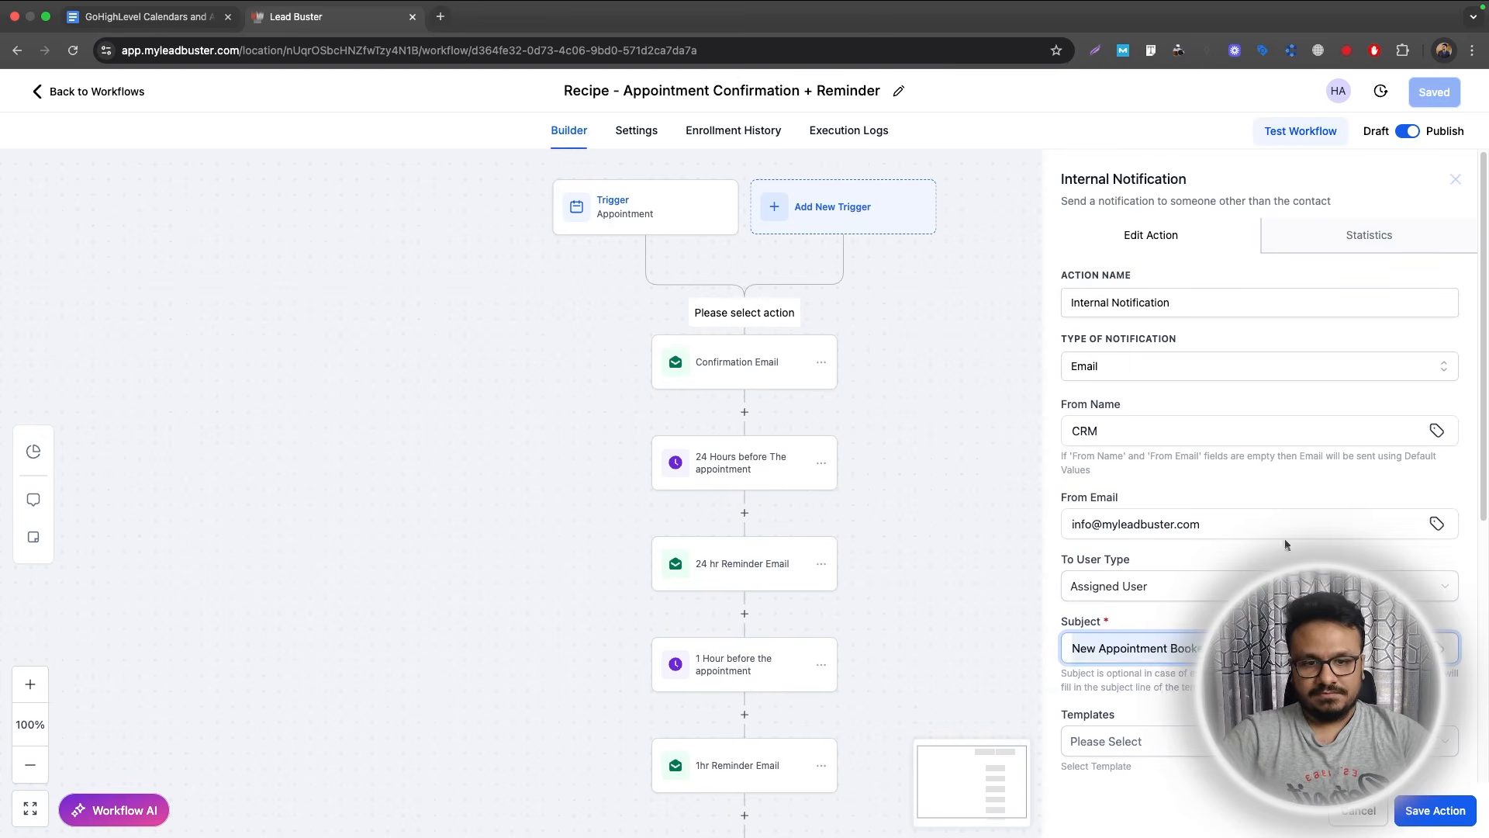
{"action": "scroll", "coordinate": [1285, 545], "scroll_direction": "down", "scroll_amount": 5}
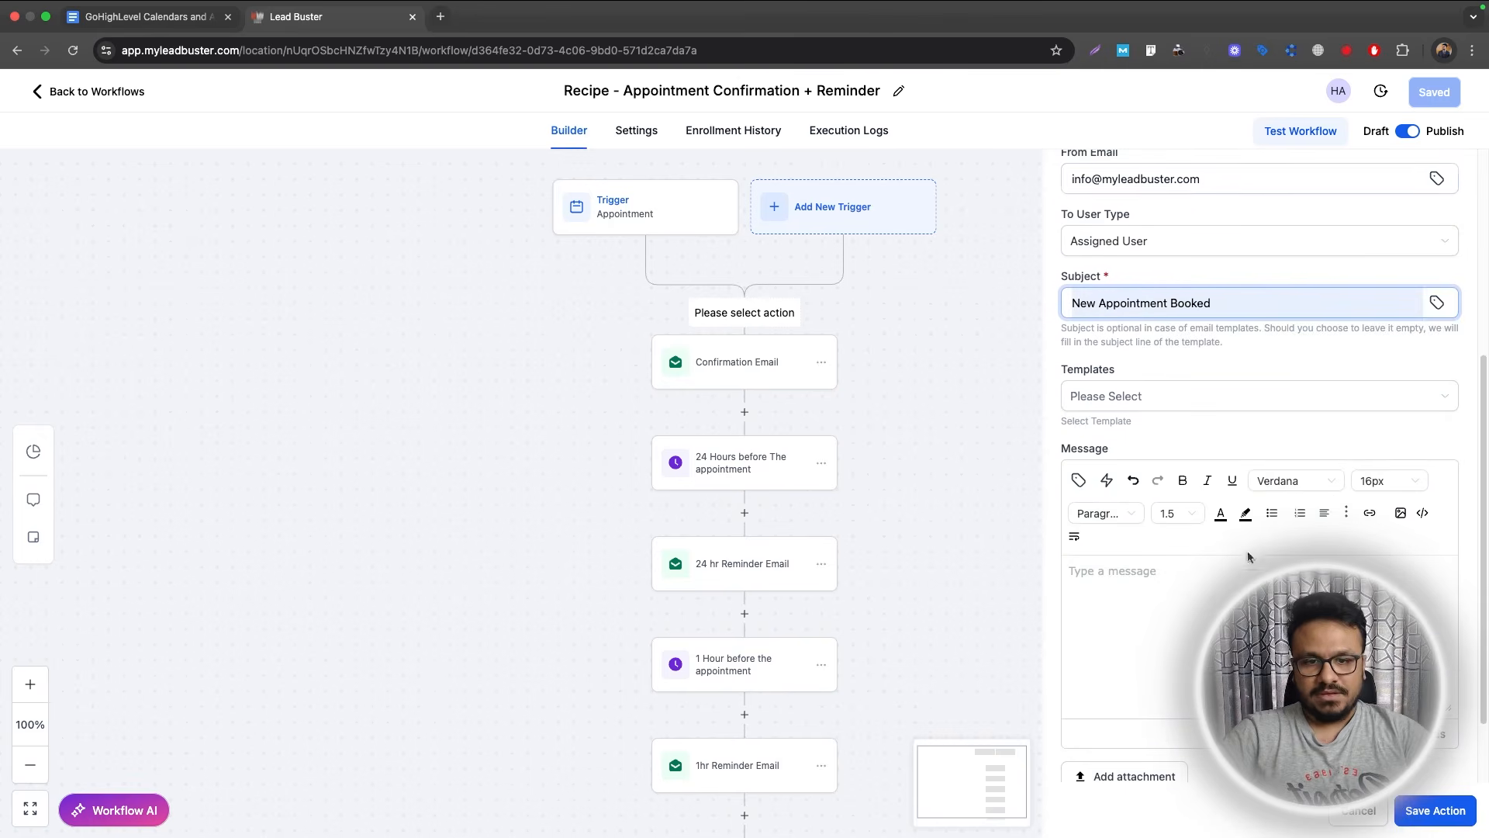
Write the notification body with Name, Email, Phone and Appt Date-Time labels.
{"action": "left_click", "coordinate": [1247, 570]}
{"action": "type", "text": "Hi"}
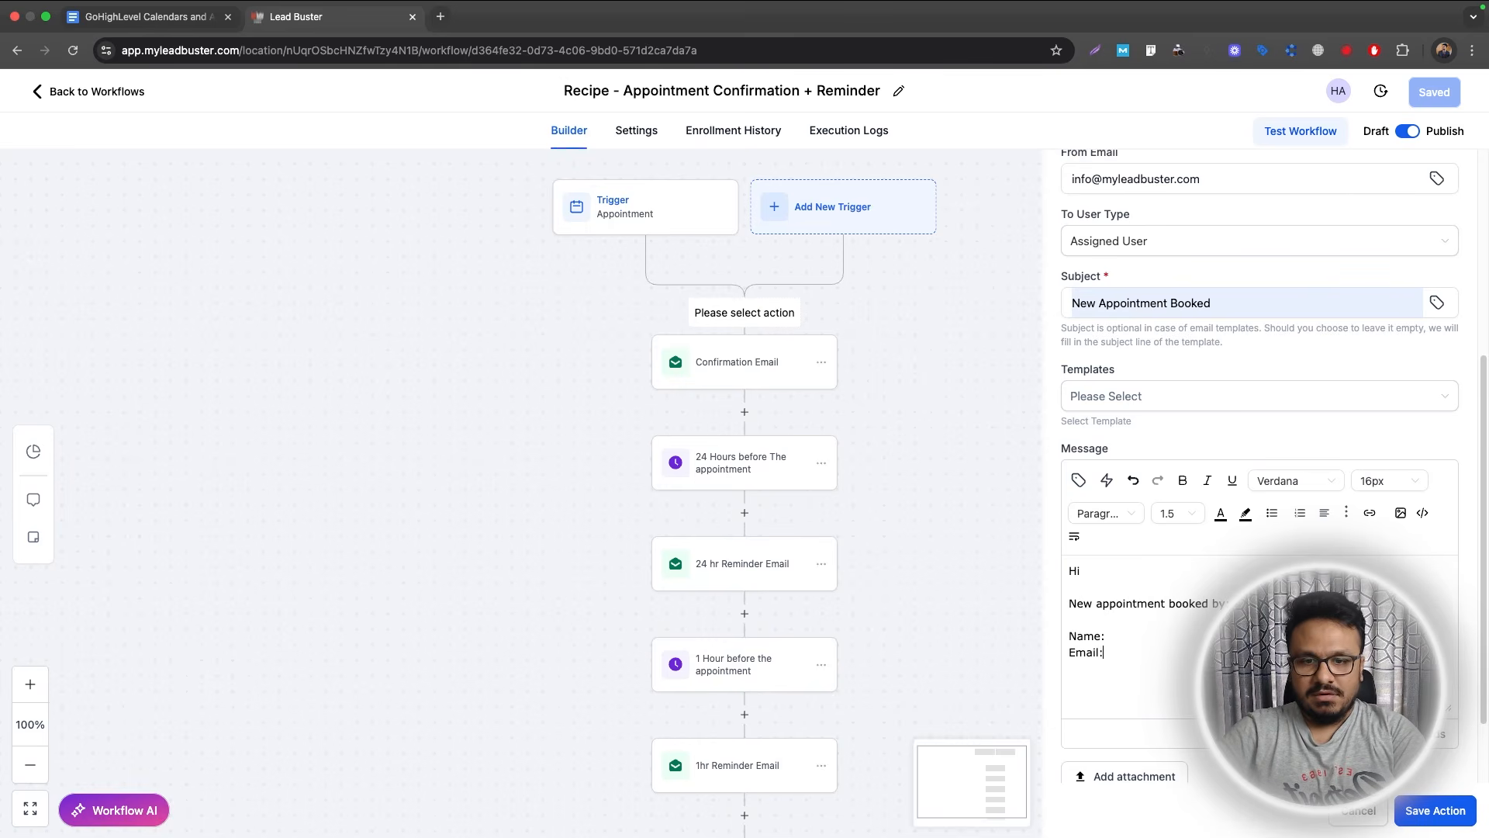
{"action": "type", "text": "ne:"}
{"action": "key", "text": "Return"}
{"action": "type", "text": "Appt "}
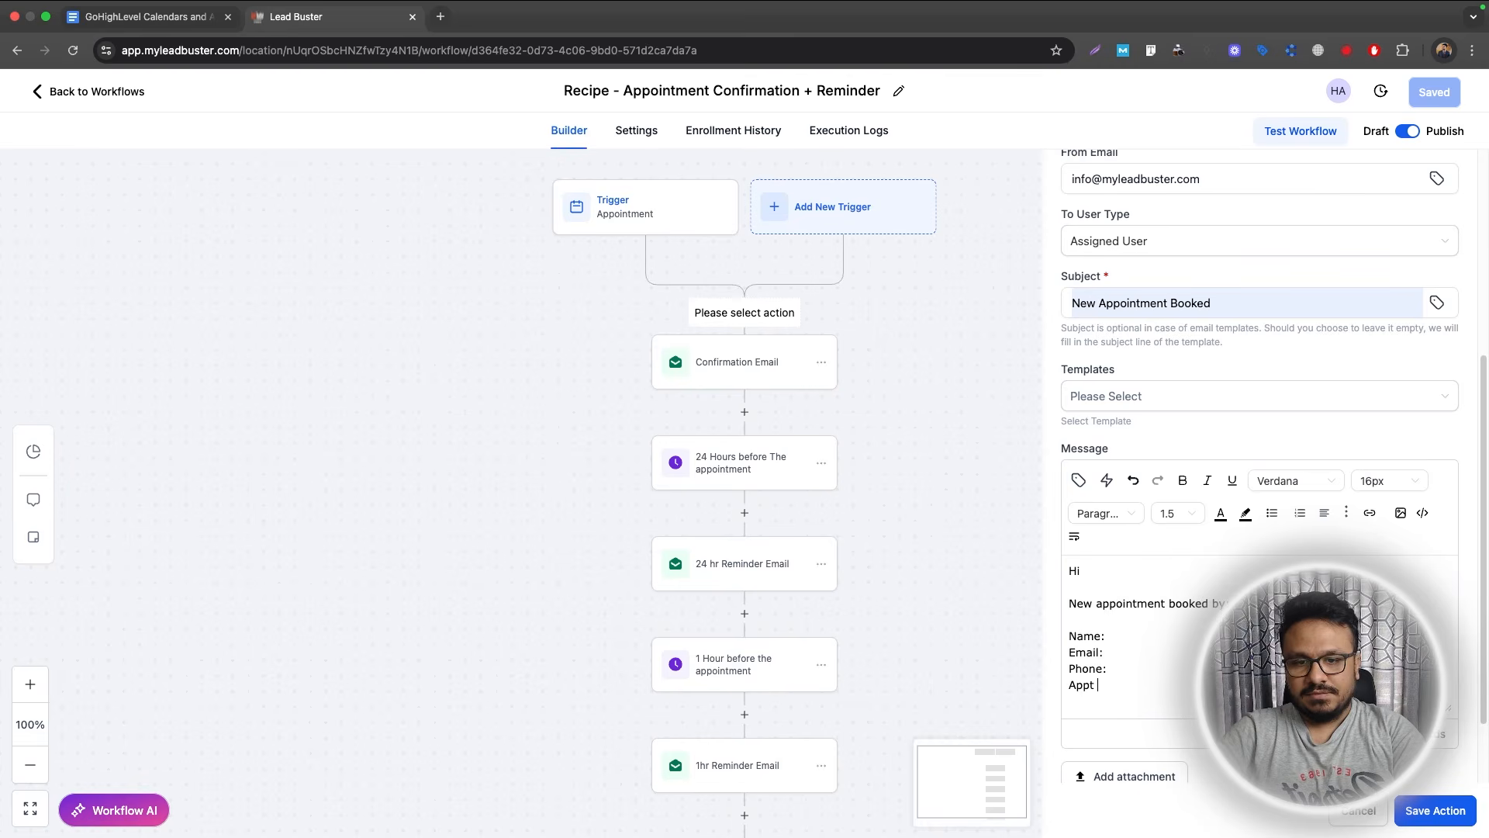
{"action": "type", "text": "Date-Time:"}
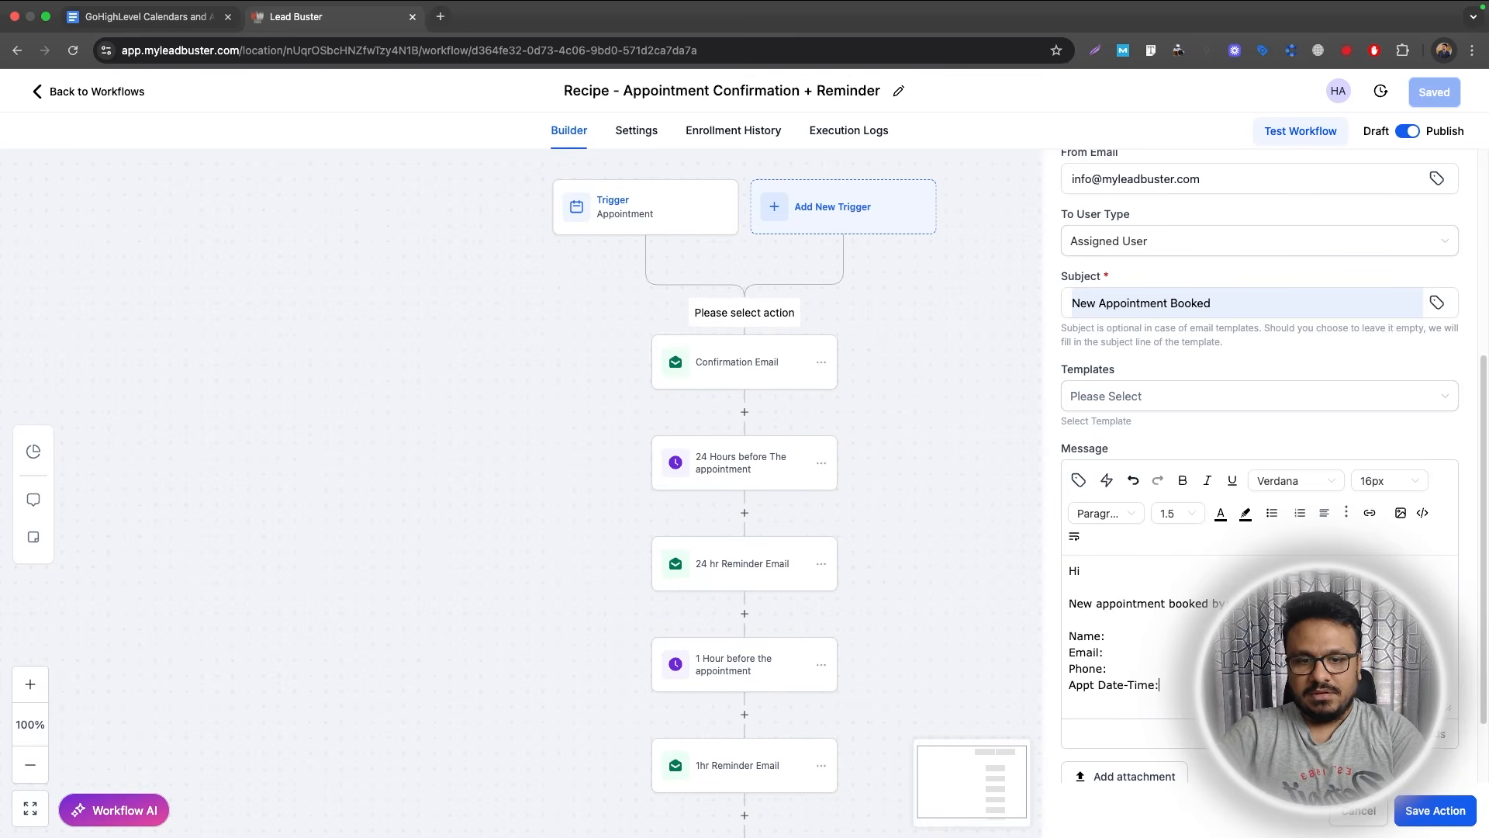
Insert the contact name, email, phone and appointment Start Date Time merge tags after their labels.
{"action": "left_click", "coordinate": [1181, 637]}
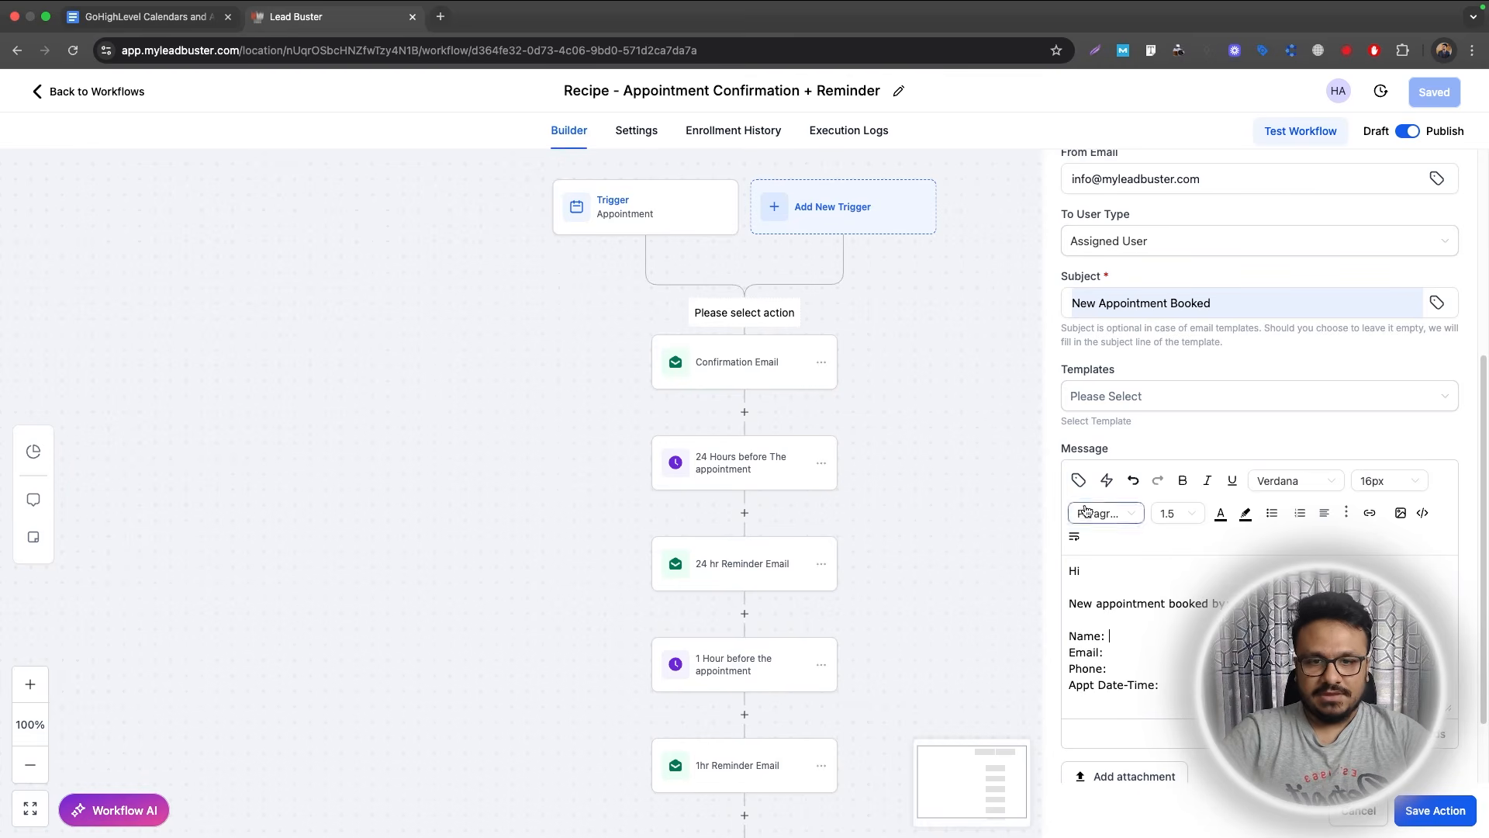
{"action": "left_click", "coordinate": [1078, 480]}
{"action": "left_click", "coordinate": [1050, 133]}
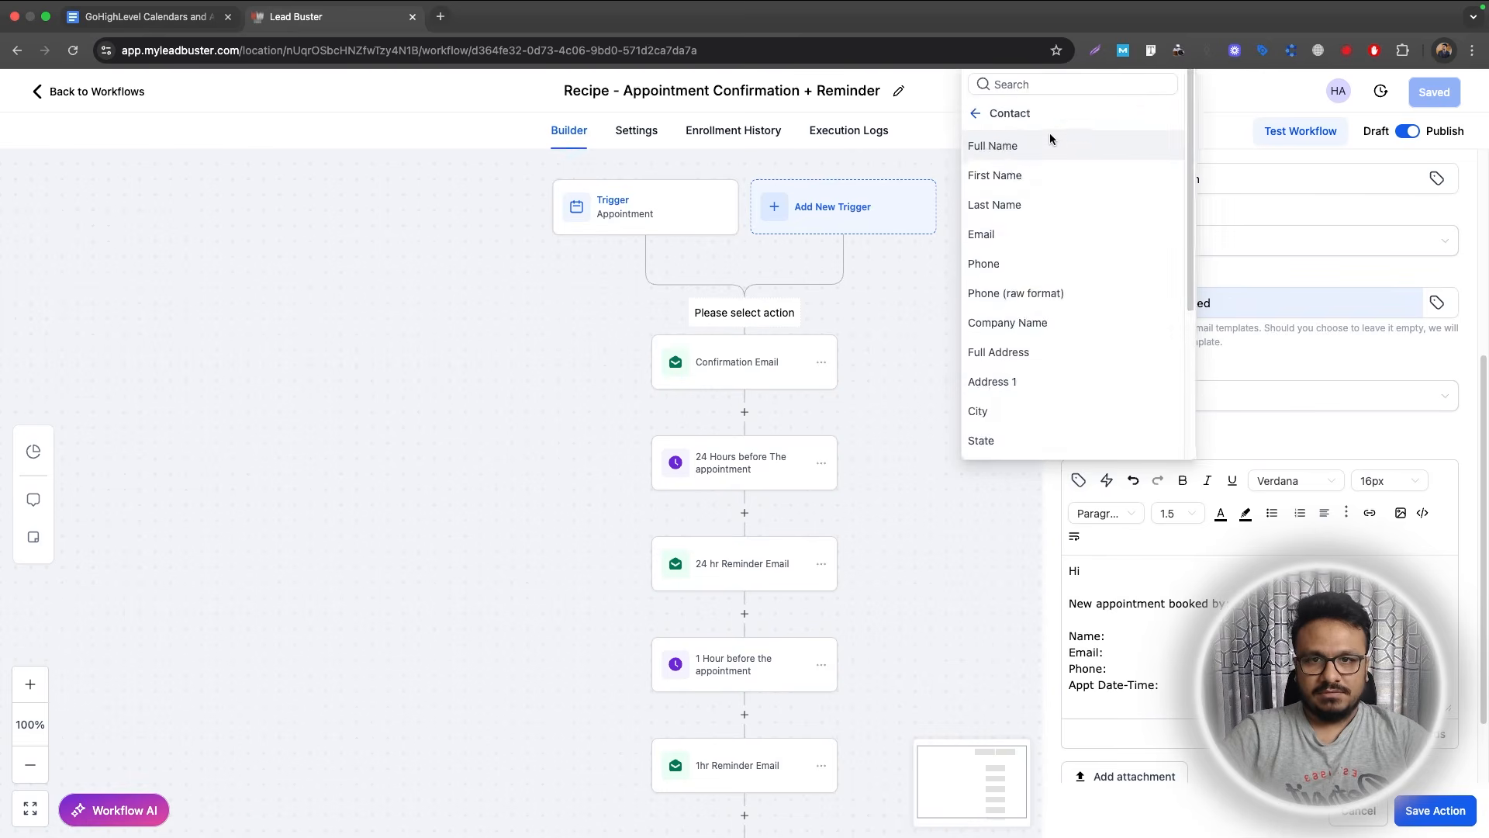
{"action": "left_click", "coordinate": [1028, 146]}
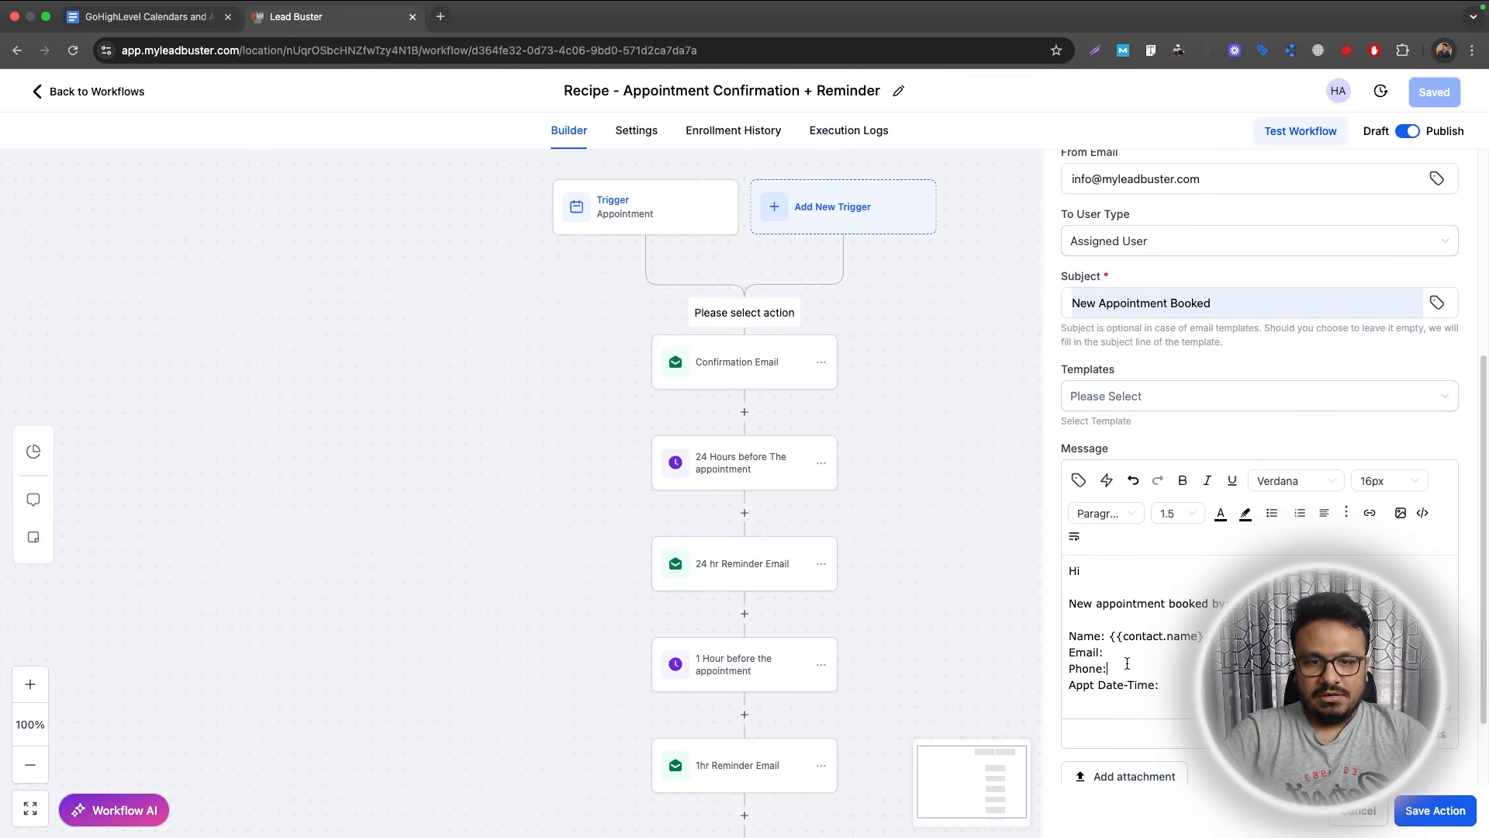
{"action": "left_click", "coordinate": [1078, 480]}
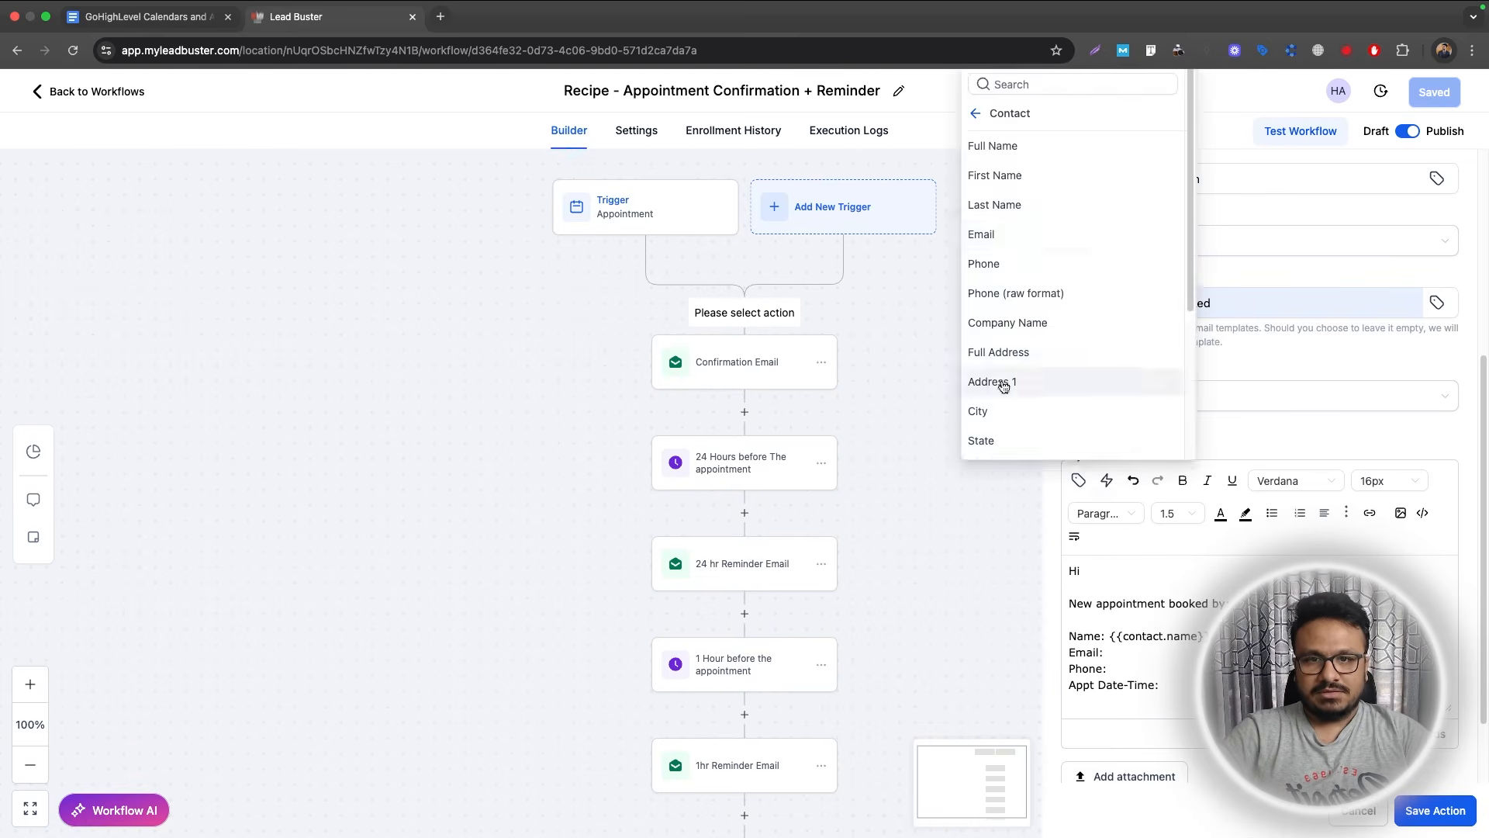
{"action": "left_click", "coordinate": [1007, 234]}
{"action": "left_click", "coordinate": [1077, 480]}
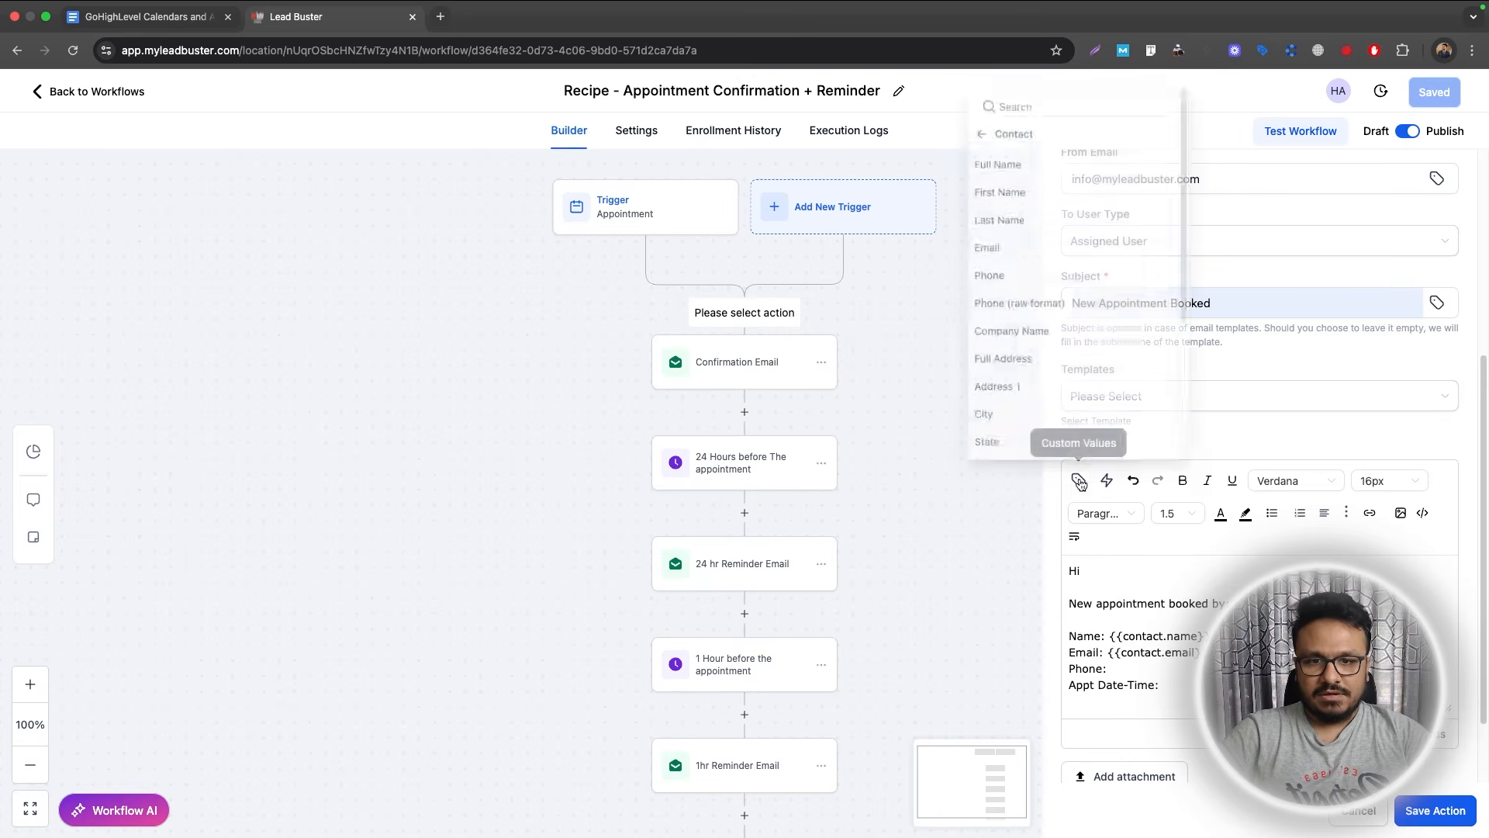
{"action": "left_click", "coordinate": [1050, 133]}
{"action": "left_click", "coordinate": [1034, 260]}
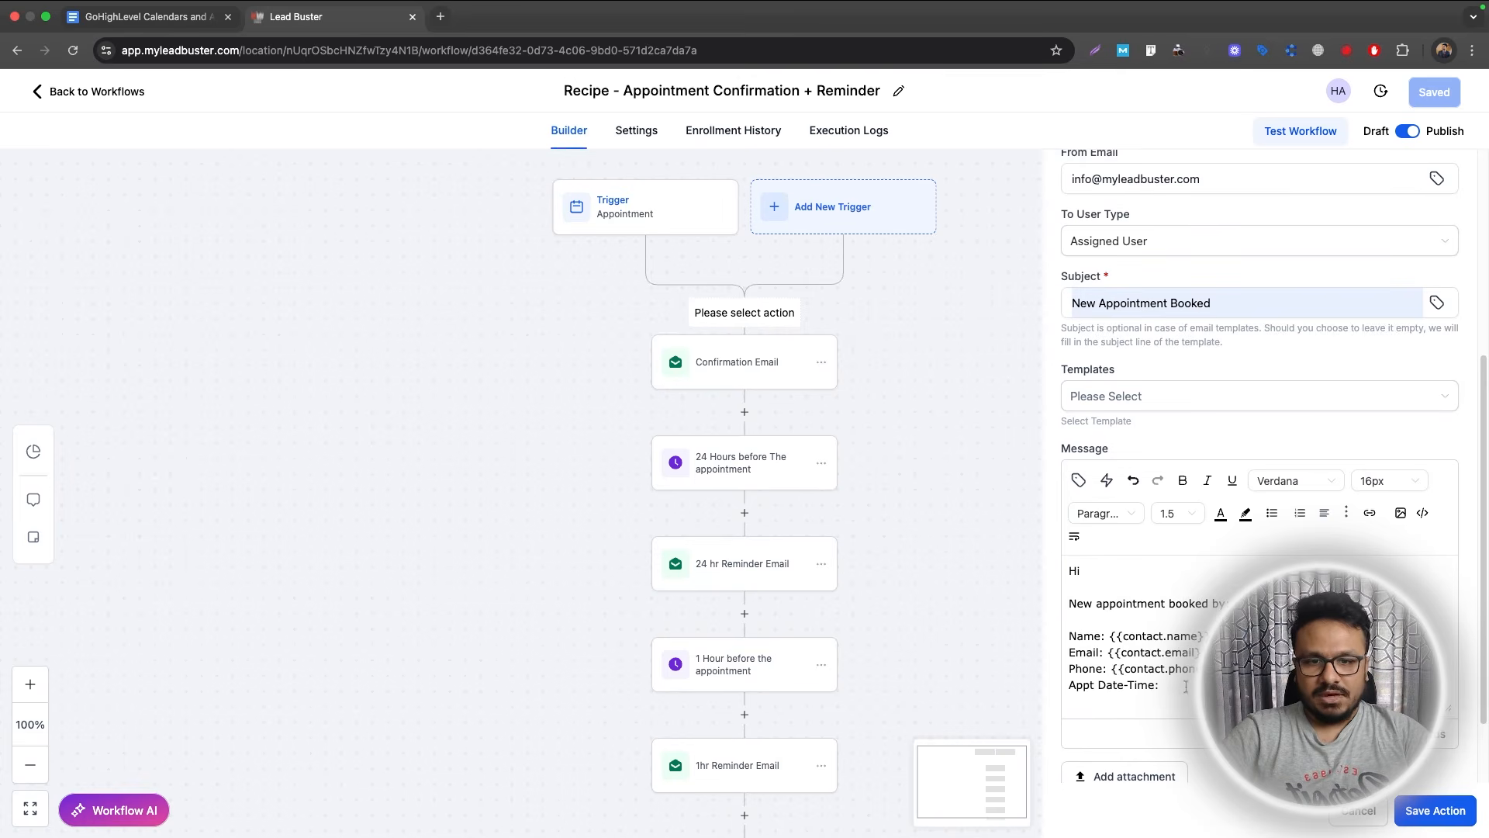
{"action": "left_click", "coordinate": [1077, 481]}
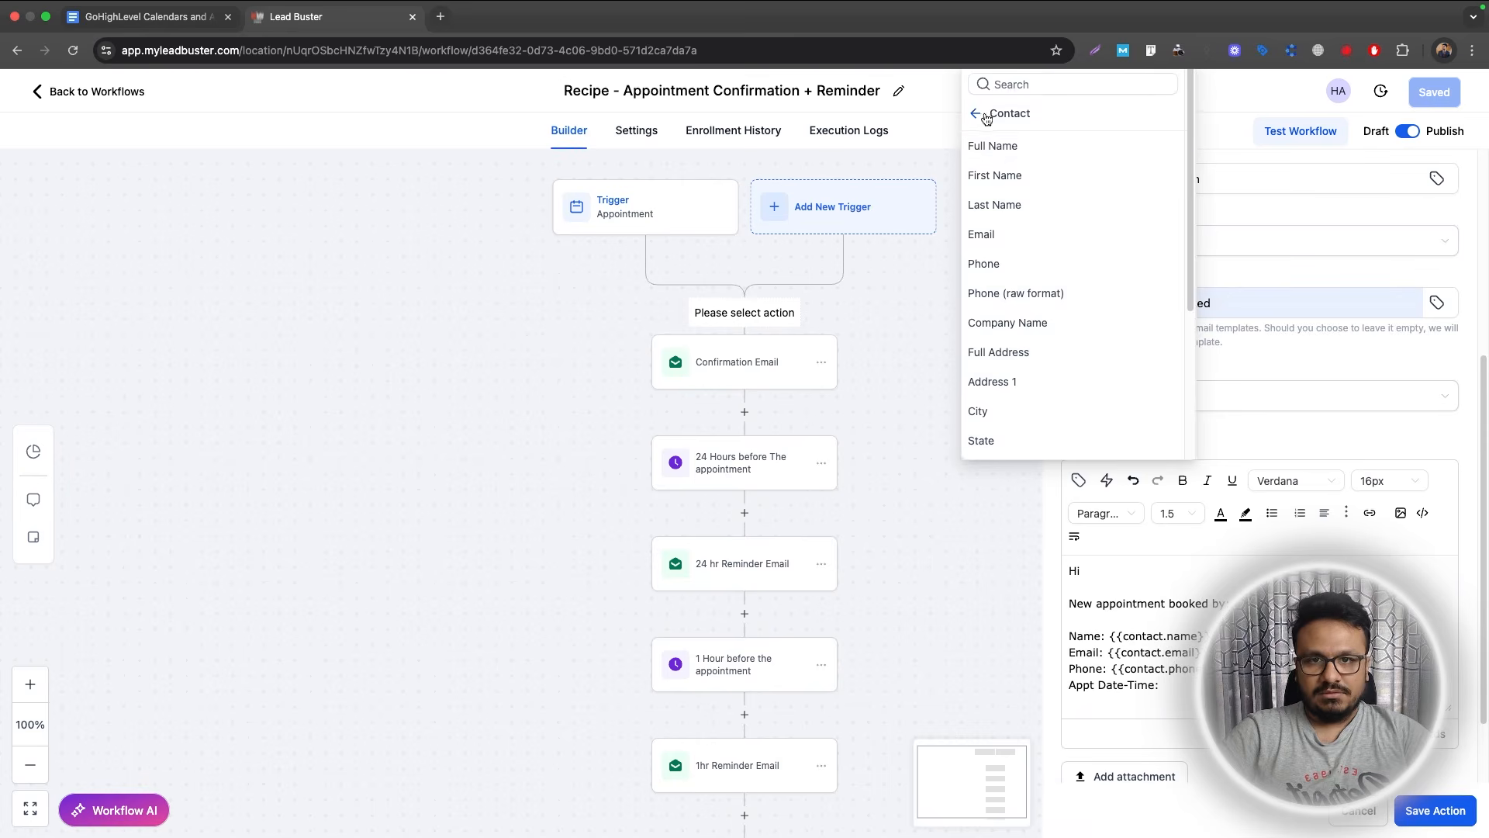
{"action": "left_click", "coordinate": [976, 116]}
{"action": "left_click", "coordinate": [1010, 185]}
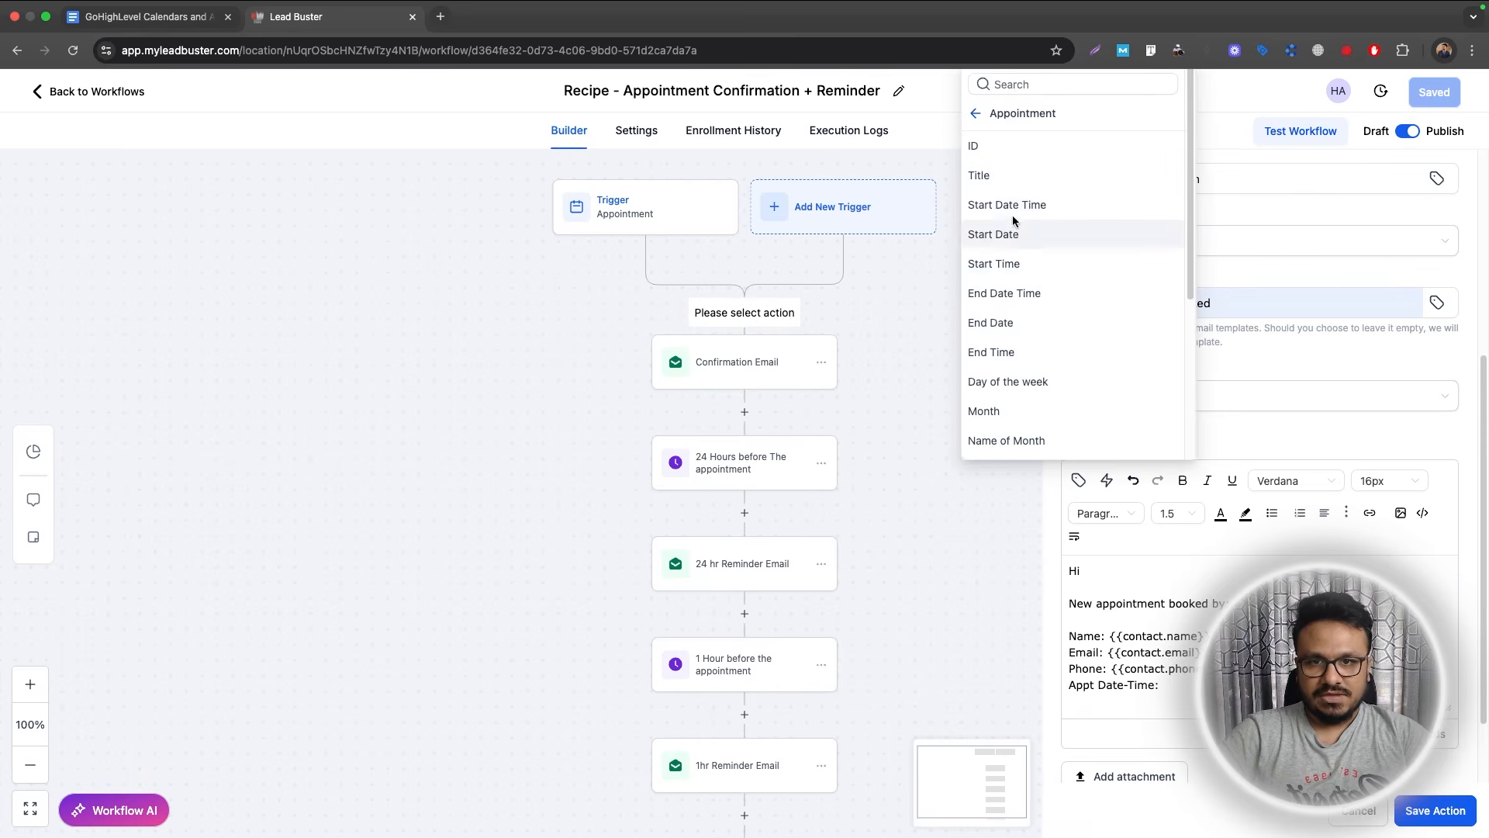
{"action": "left_click", "coordinate": [1007, 204]}
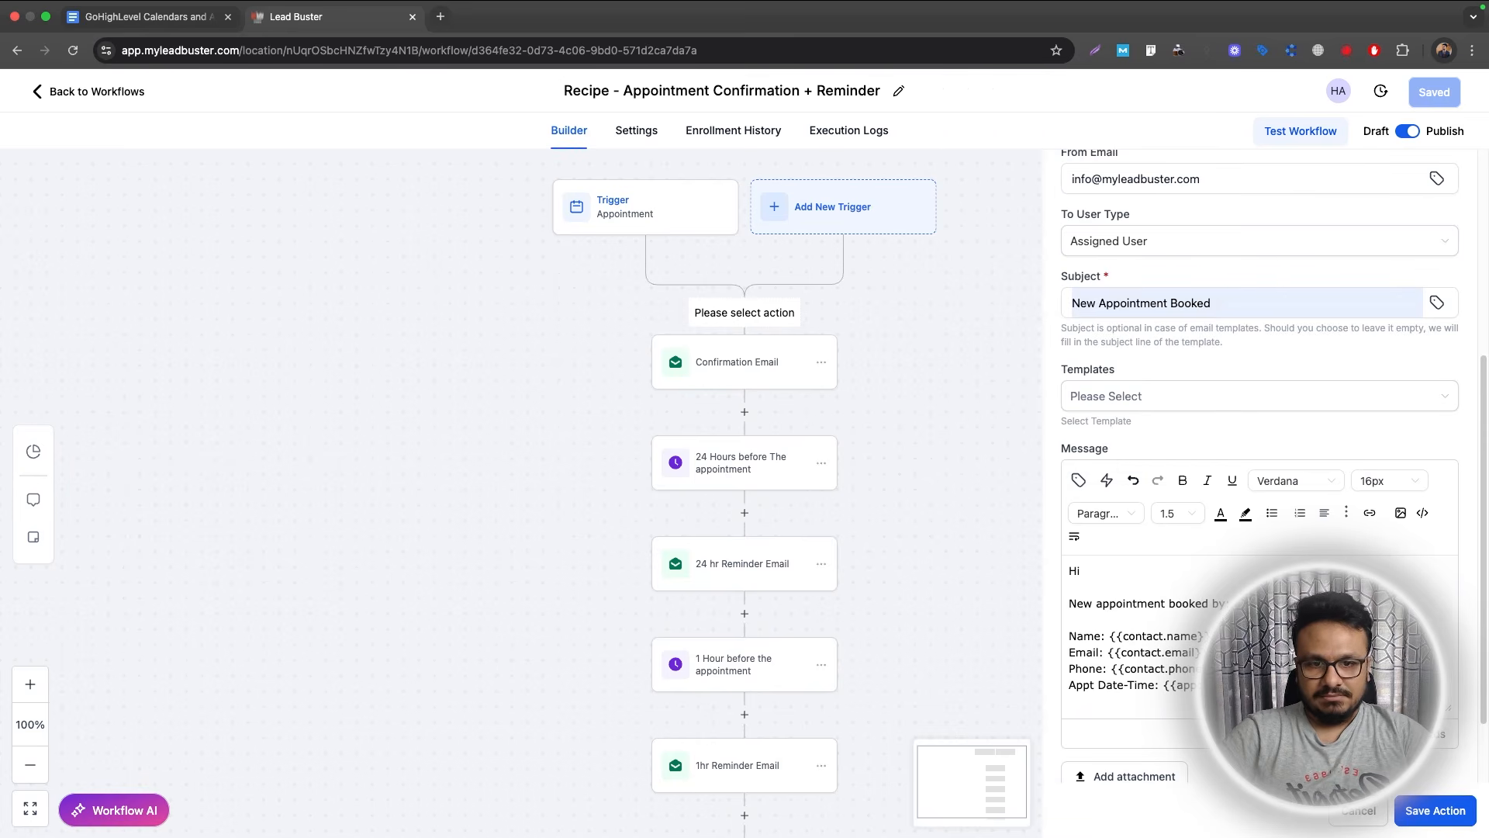
Sign the message 'Best, CRM' and save the Internal Notification action.
{"action": "key", "text": "Return"}
{"action": "key", "text": "Return"}
{"action": "type", "text": "BE"}
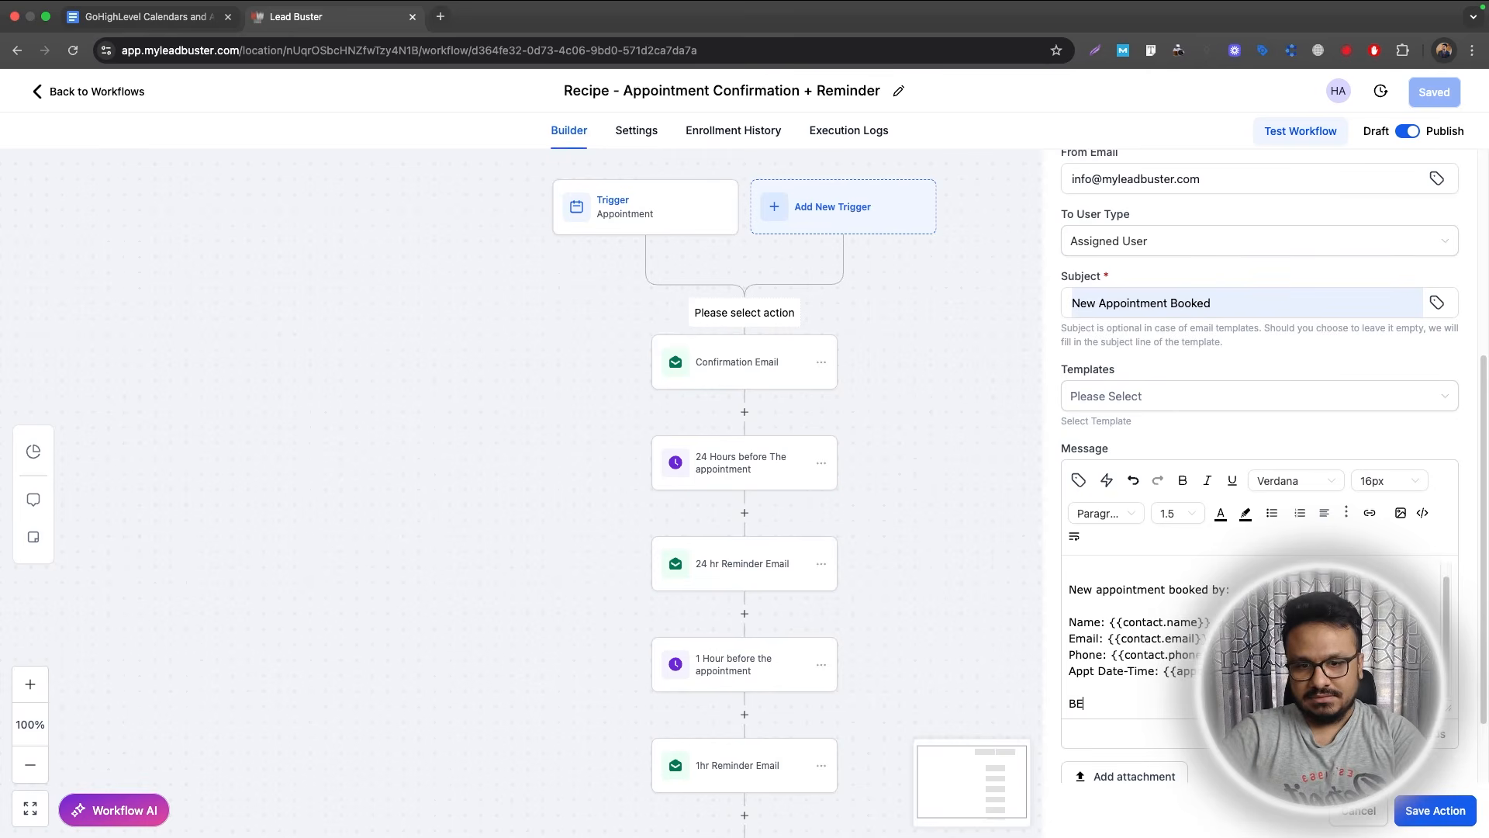
{"action": "type", "text": "st"}
{"action": "key", "text": "Return"}
{"action": "type", "text": "CRM"}
{"action": "key", "text": "BackSpace"}
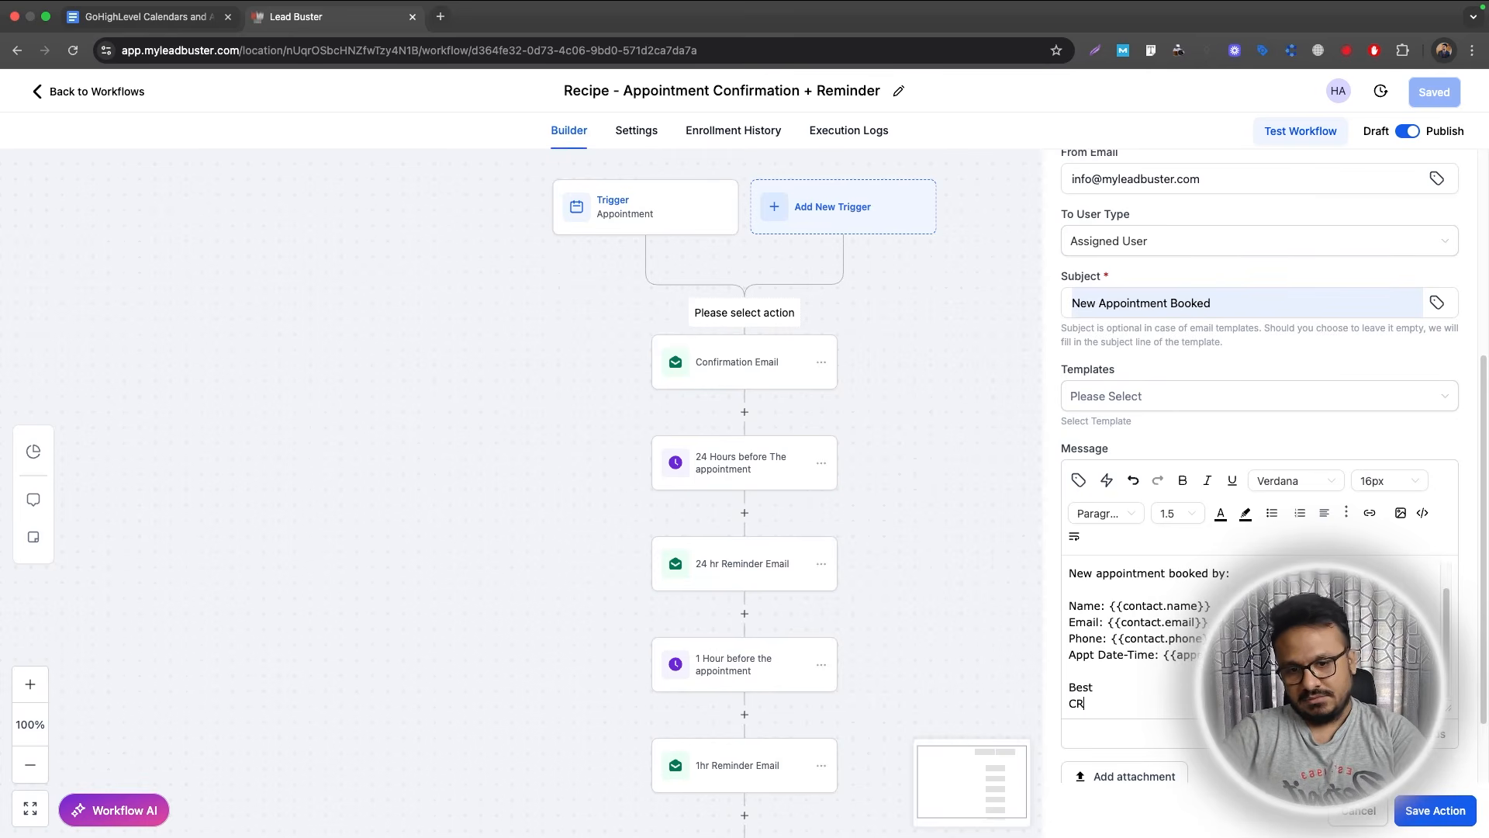
{"action": "type", "text": "M"}
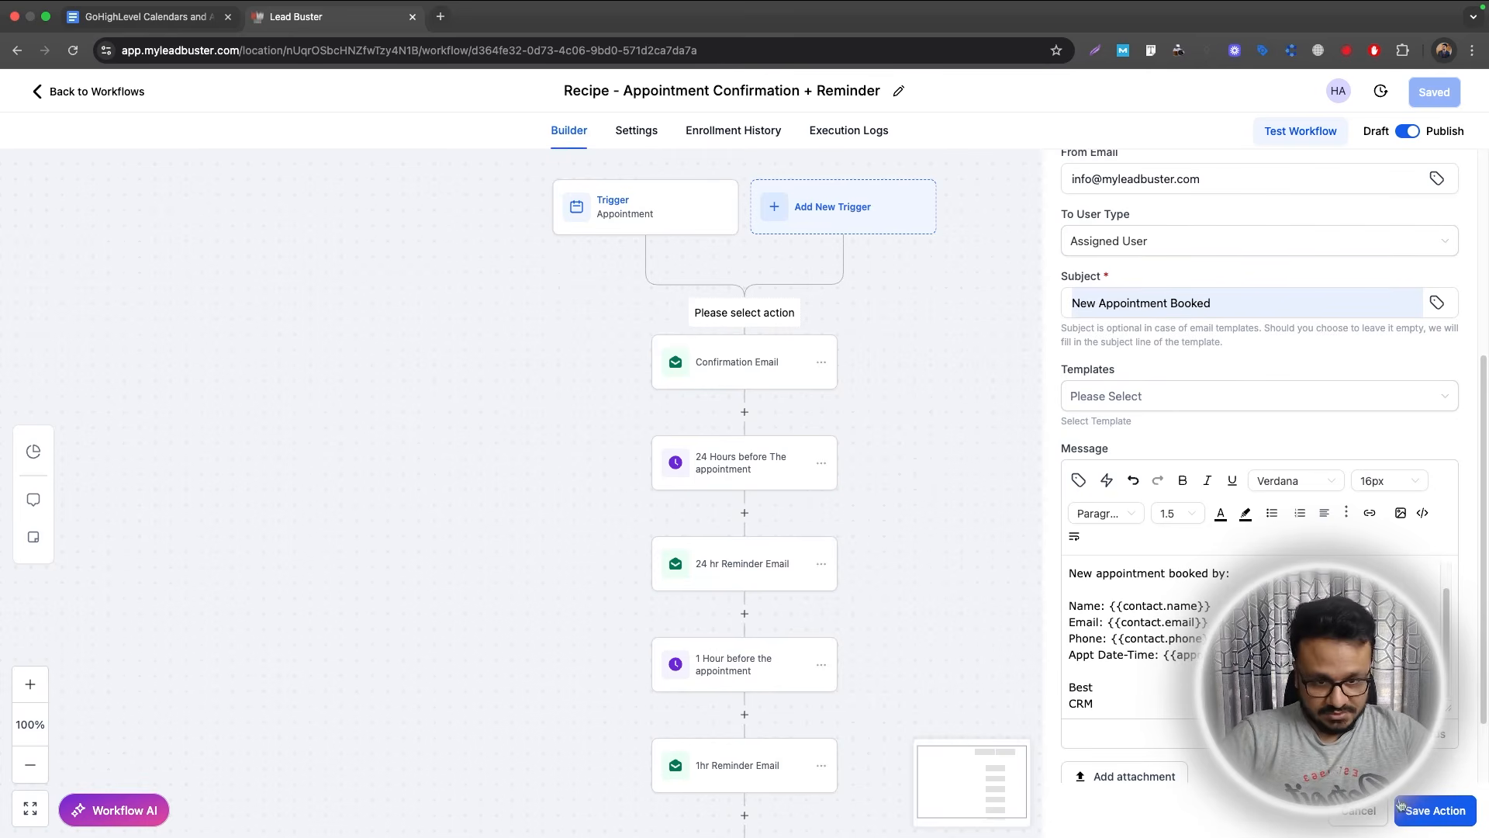
{"action": "scroll", "coordinate": [1163, 602], "scroll_direction": "up", "scroll_amount": 1}
{"action": "scroll", "coordinate": [1163, 601], "scroll_direction": "down", "scroll_amount": 1}
{"action": "scroll", "coordinate": [1349, 756], "scroll_direction": "up", "scroll_amount": 2}
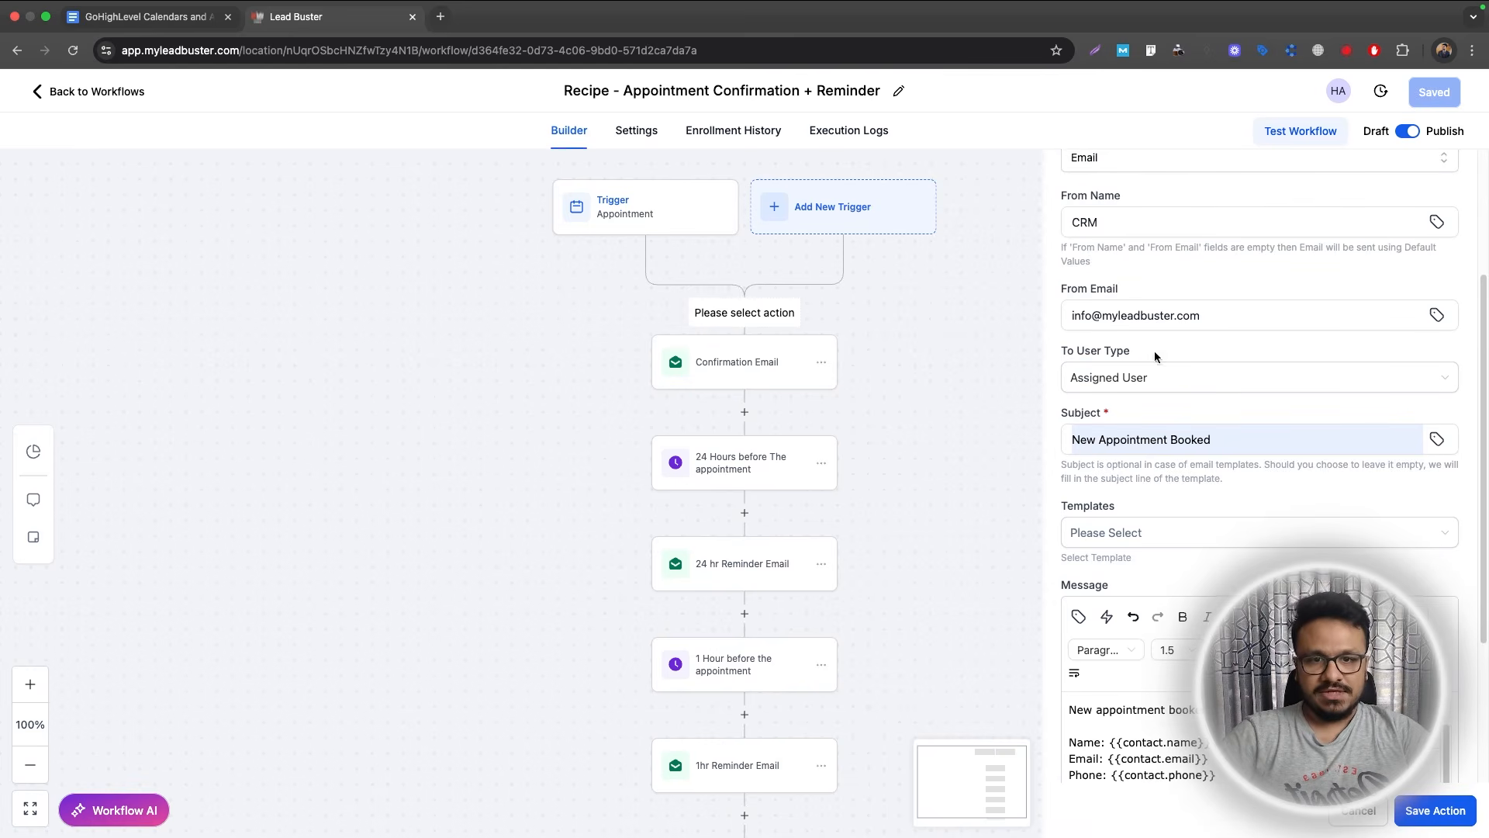
{"action": "left_click", "coordinate": [1423, 811]}
{"action": "left_click", "coordinate": [754, 302]}
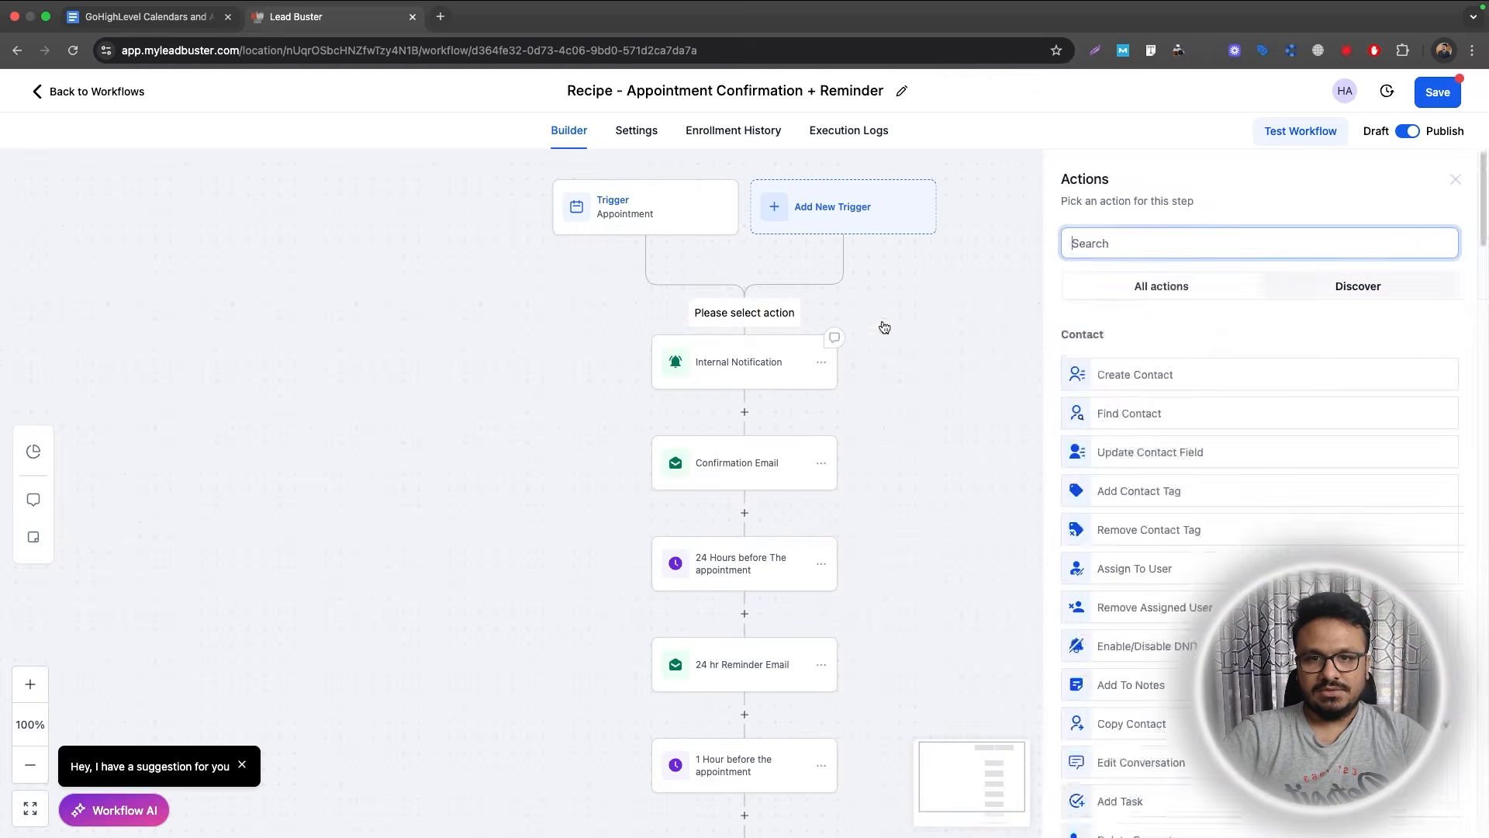
{"action": "type", "text": "ass"}
{"action": "left_click", "coordinate": [1118, 361]}
{"action": "left_click", "coordinate": [1117, 362]}
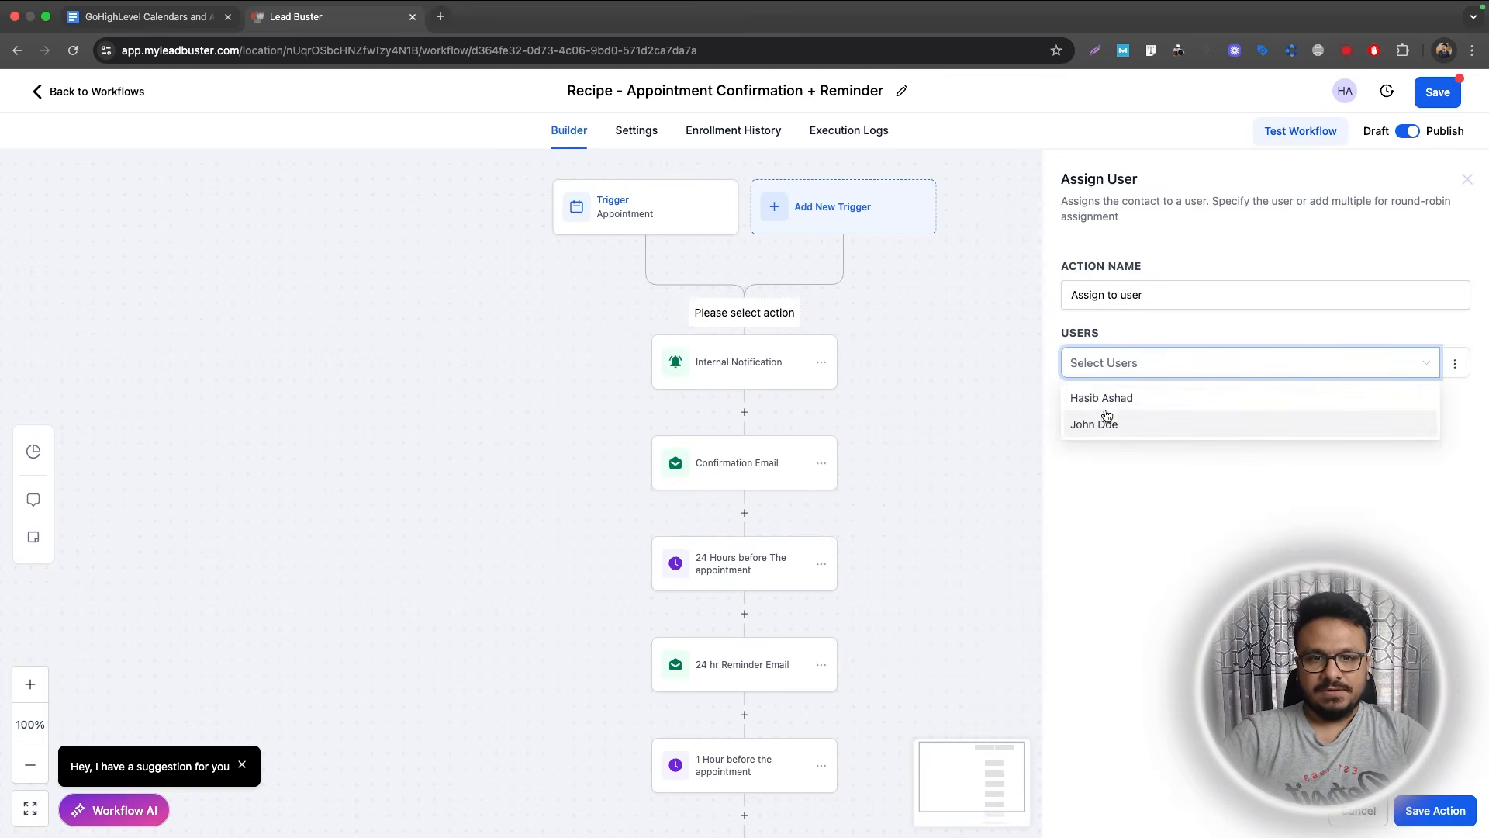
{"action": "left_click", "coordinate": [1100, 398]}
{"action": "left_click", "coordinate": [1410, 804]}
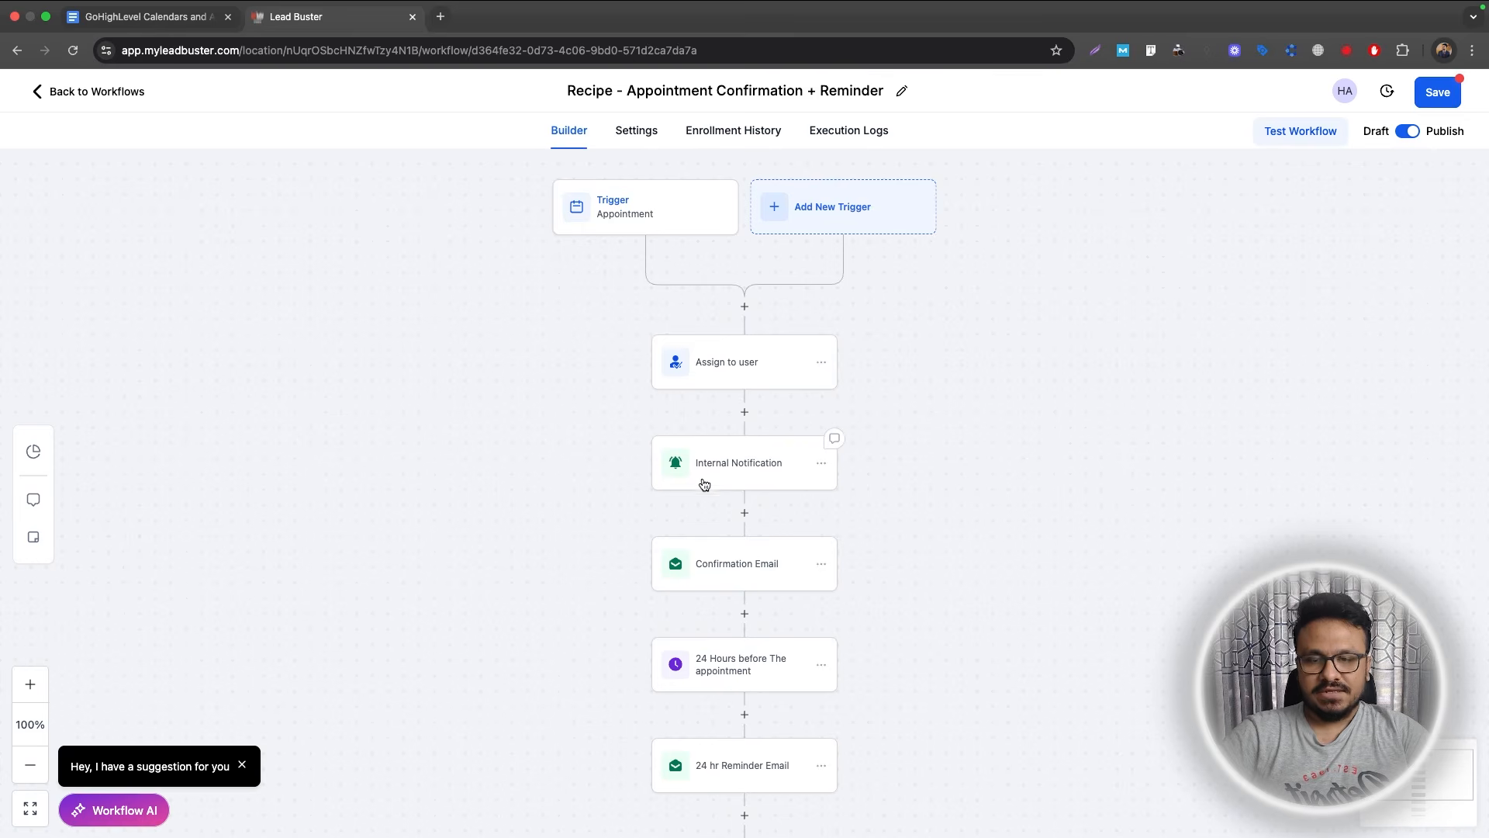
{"action": "scroll", "coordinate": [744, 550], "scroll_direction": "down", "scroll_amount": 3}
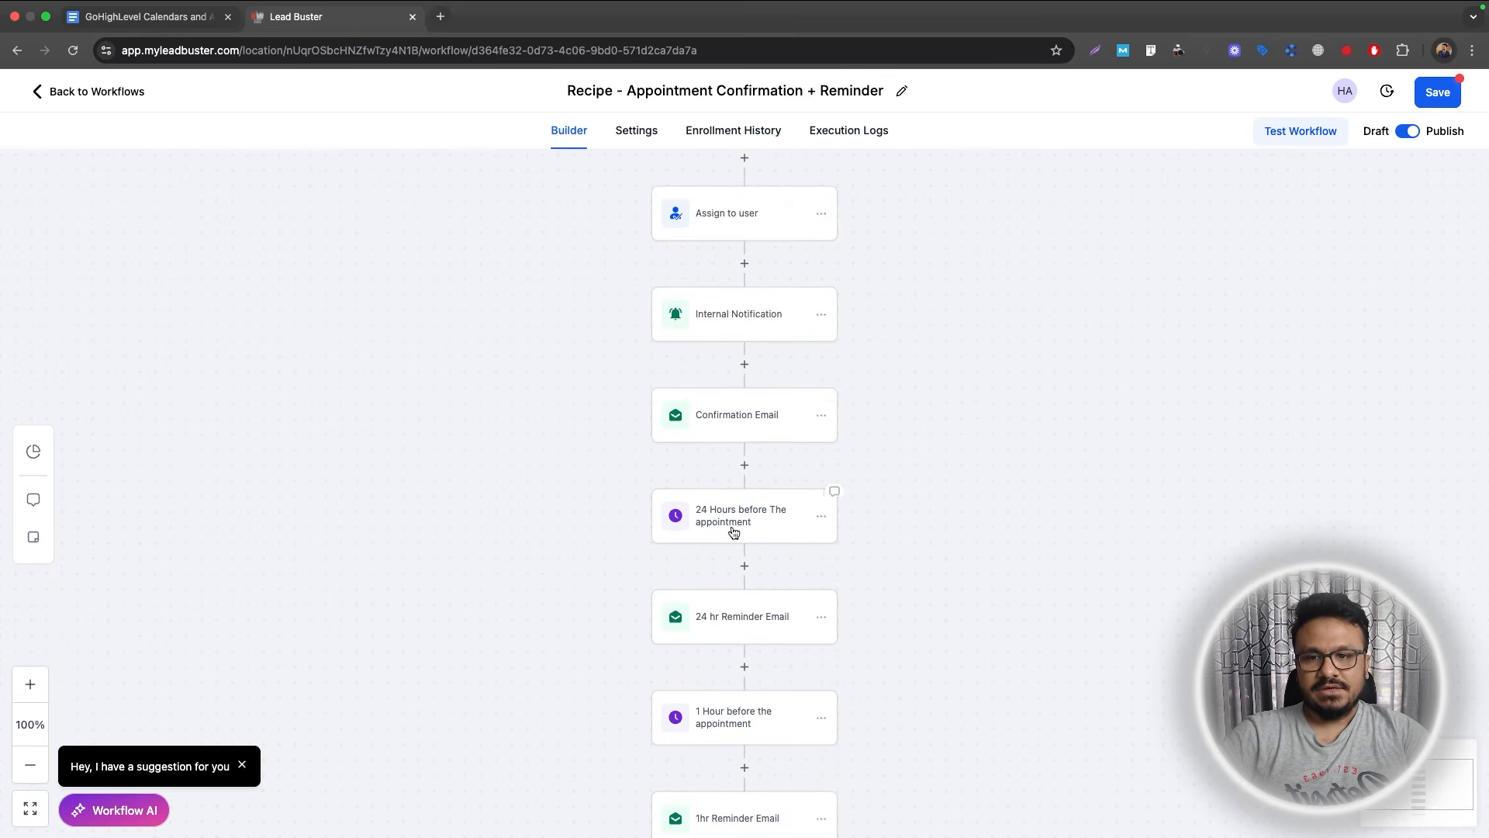
Paste a copy of the Internal Notification after the 24 hr Reminder Email, subject 'REMINDER: Call in 24 hours'.
{"action": "left_click", "coordinate": [820, 315]}
{"action": "mouse_move", "coordinate": [876, 377]}
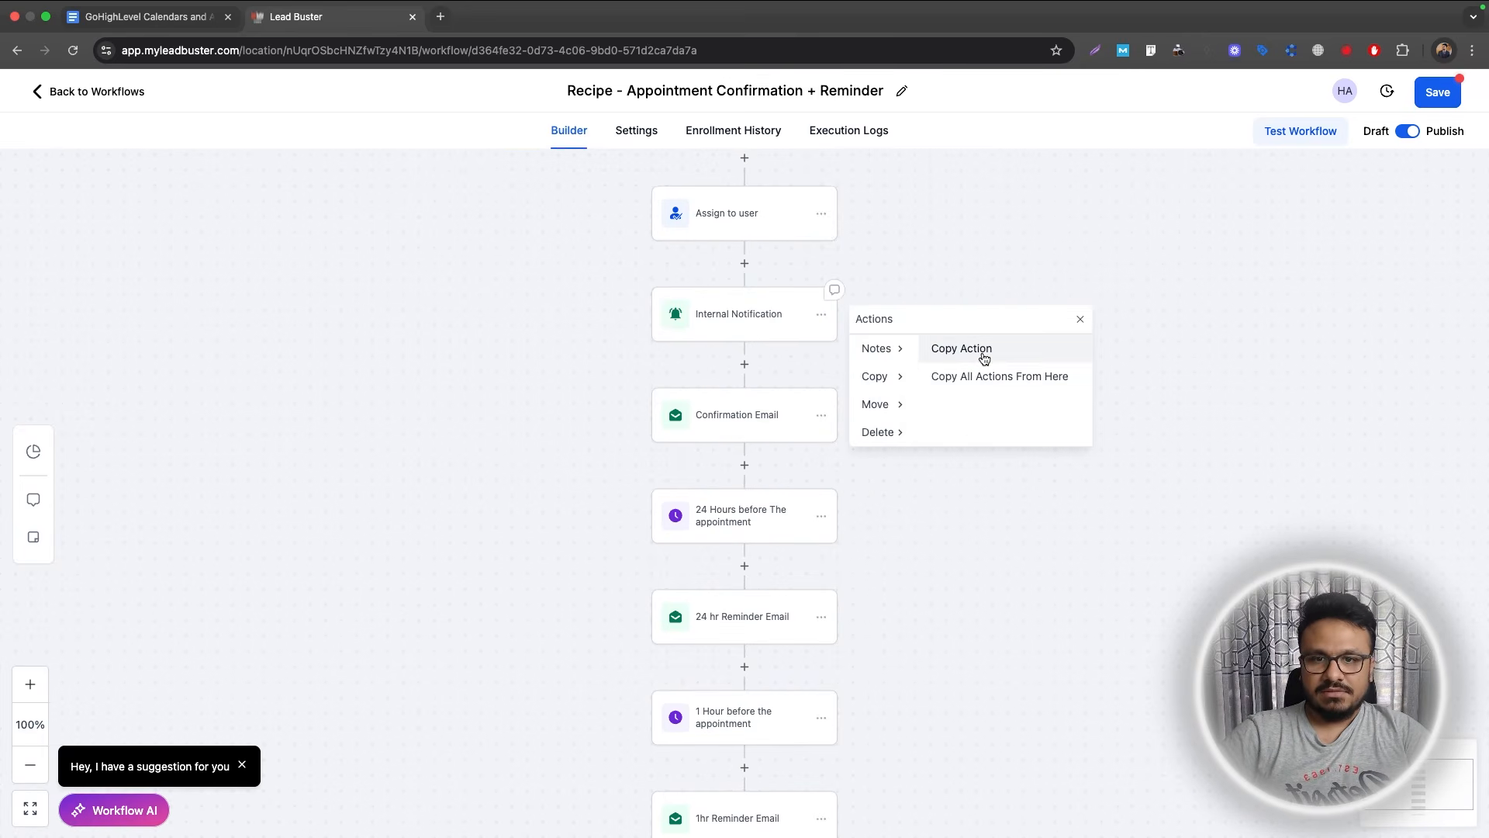
{"action": "left_click", "coordinate": [984, 351]}
{"action": "scroll", "coordinate": [749, 520], "scroll_direction": "down", "scroll_amount": 1}
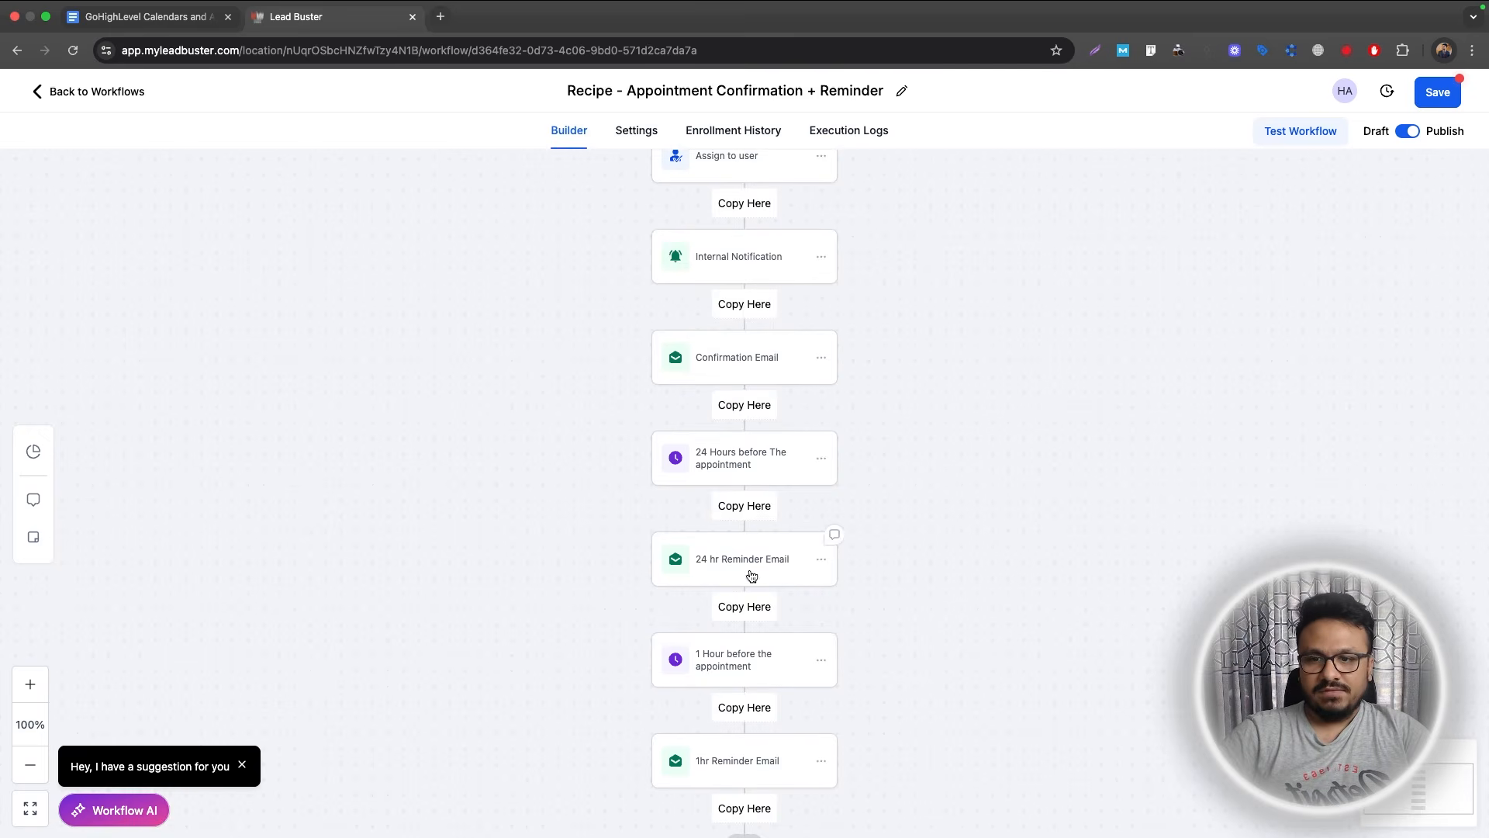
{"action": "left_click", "coordinate": [744, 607]}
{"action": "left_click", "coordinate": [739, 667]}
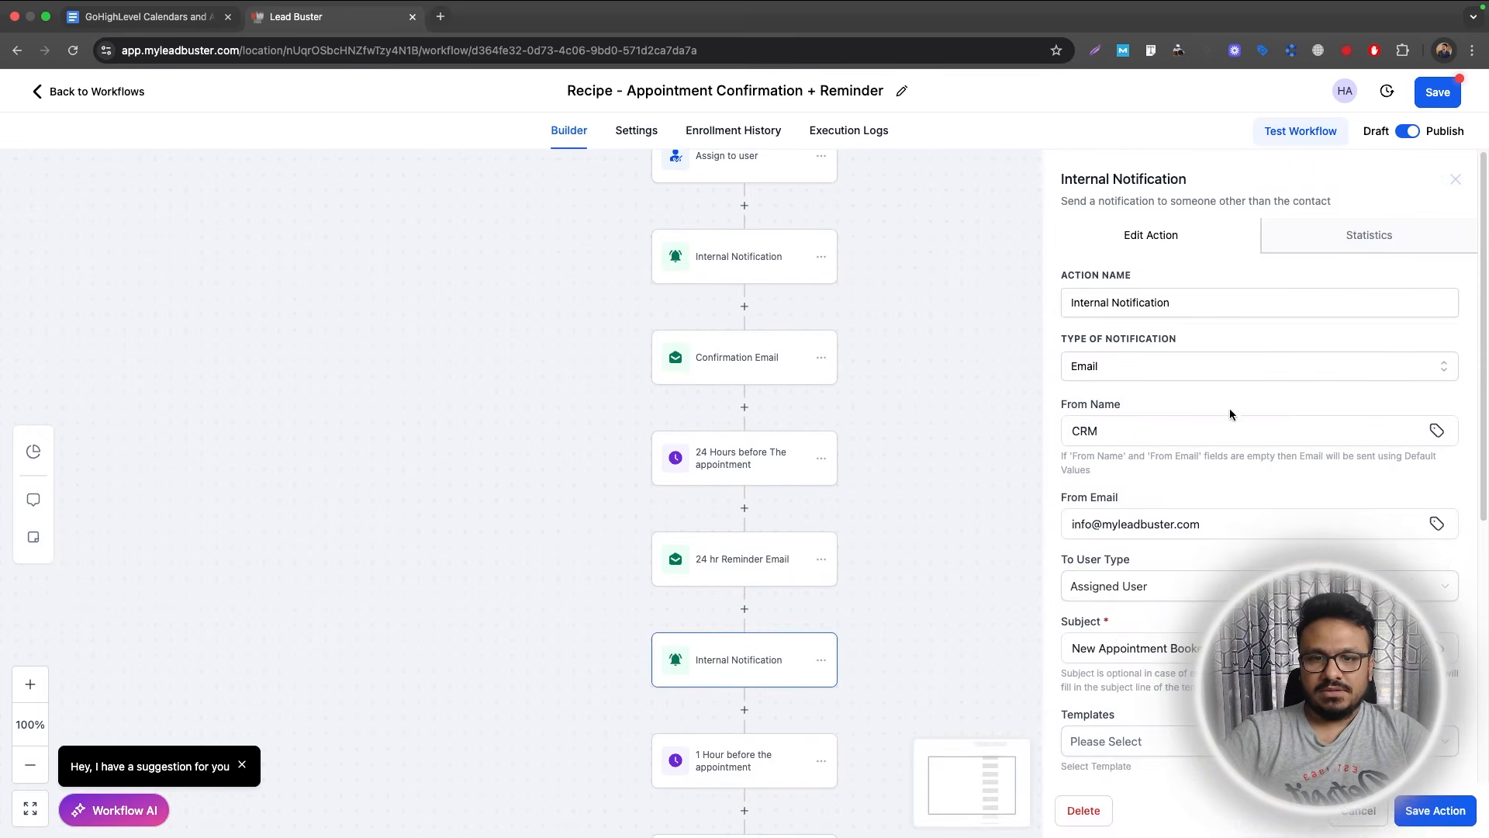
{"action": "scroll", "coordinate": [1220, 476], "scroll_direction": "down", "scroll_amount": 4}
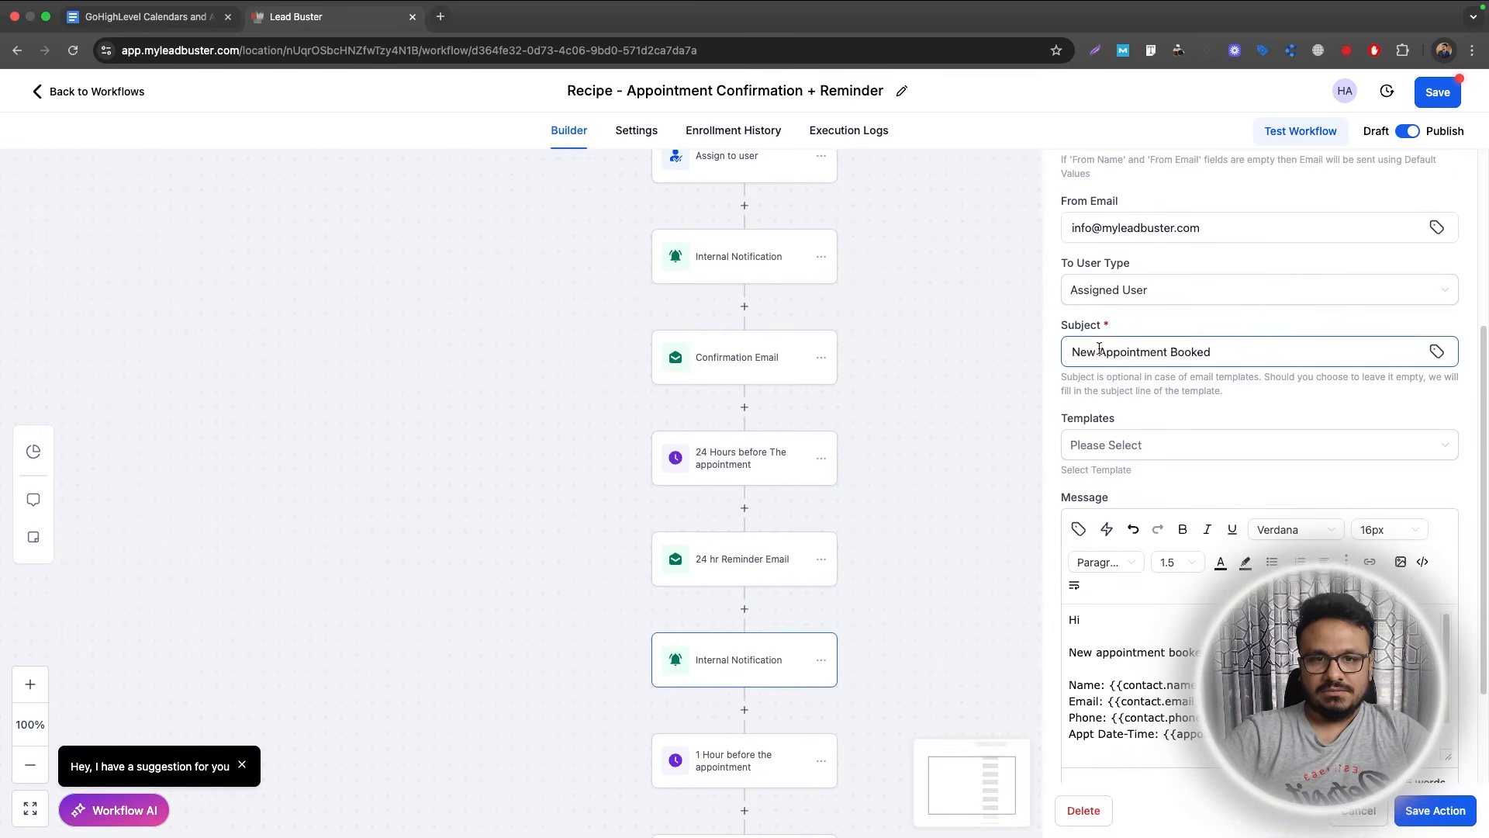
{"action": "triple_click", "coordinate": [1099, 349]}
{"action": "key", "text": "Left"}
{"action": "type", "text": "REMINDER:"}
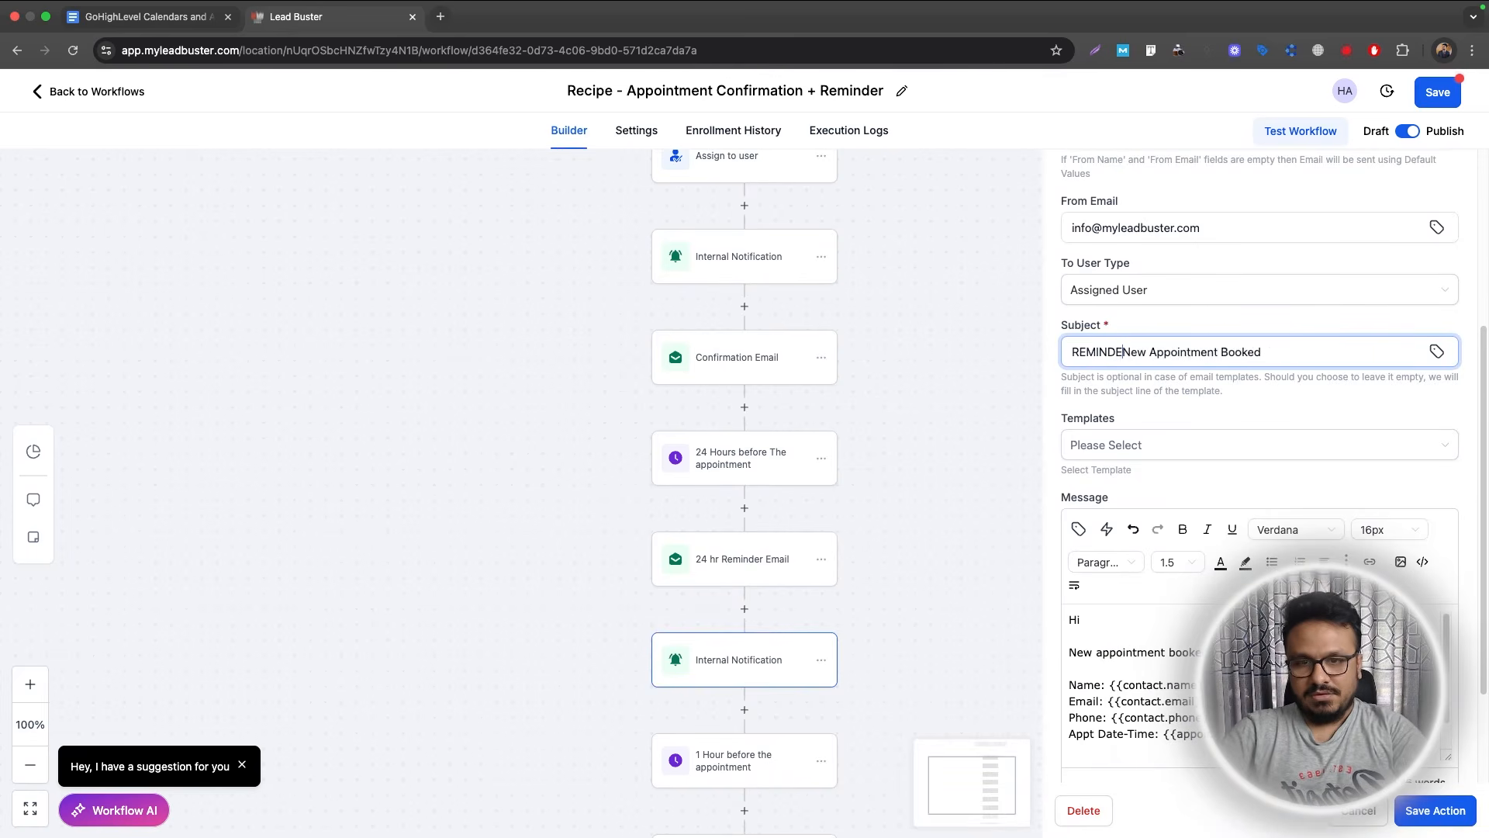
{"action": "key", "text": "shift+End"}
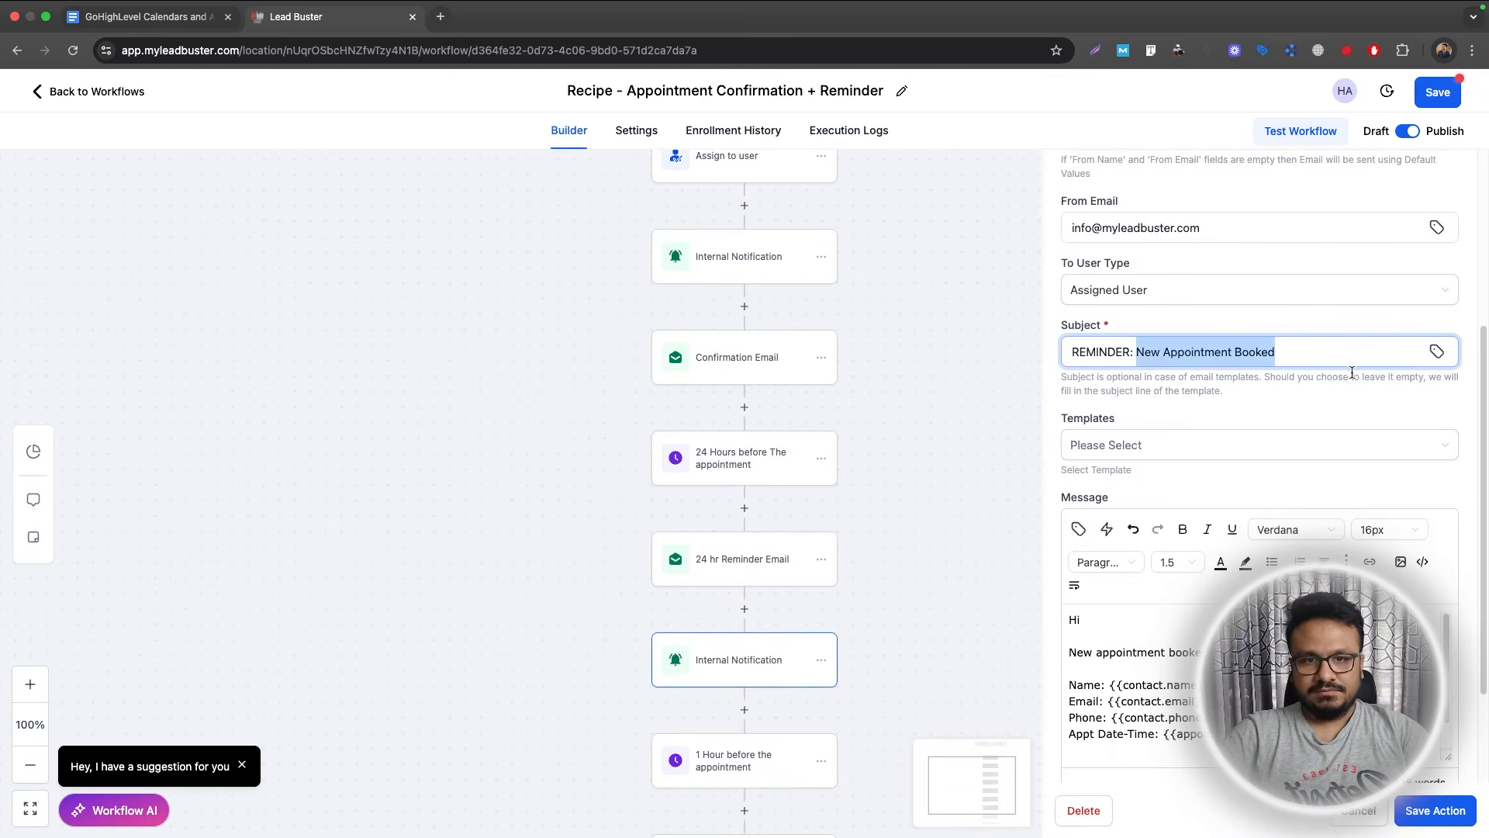
{"action": "type", "text": "Call"}
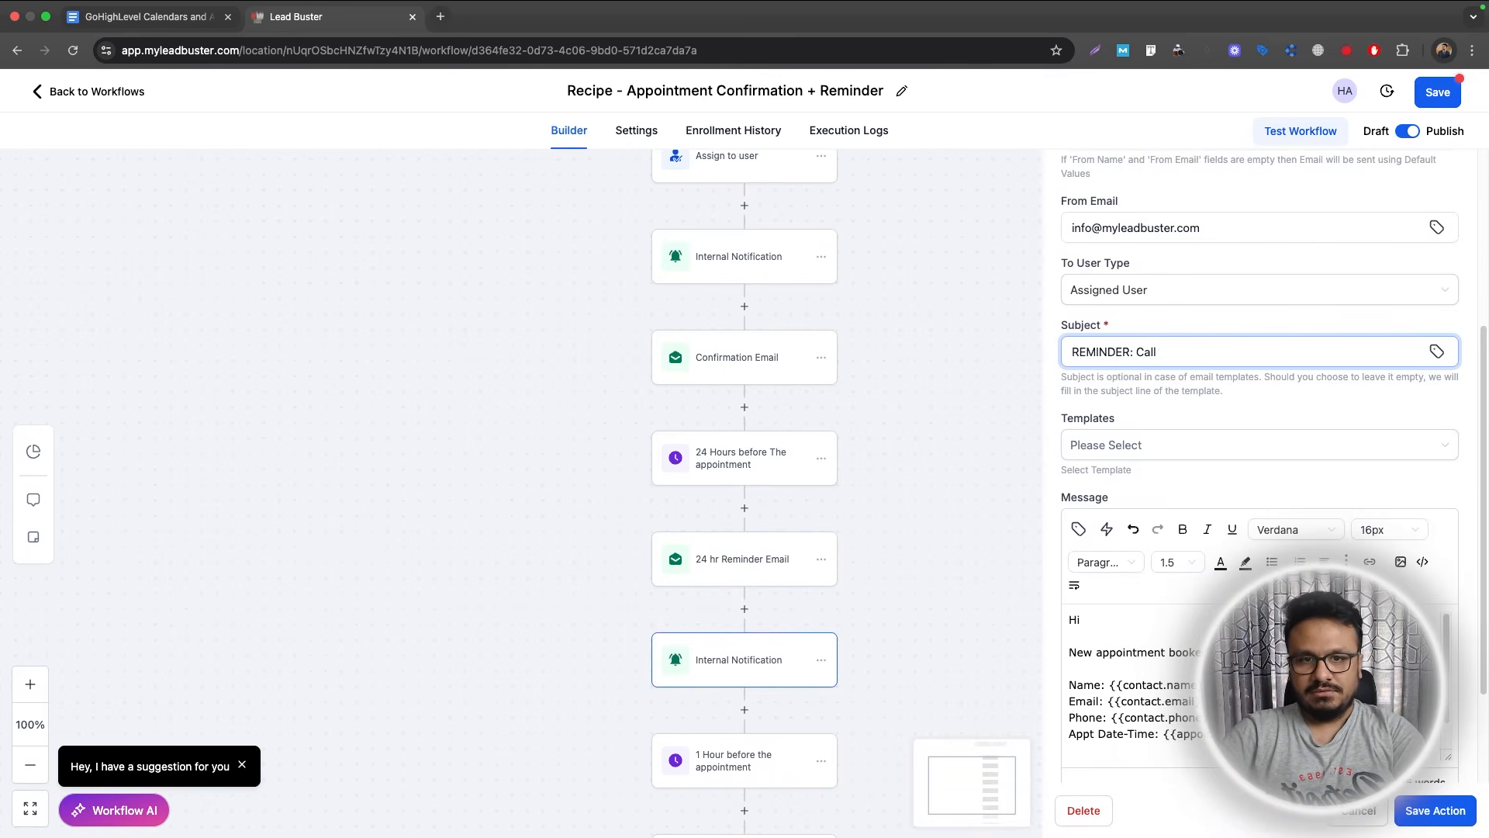
{"action": "type", "text": " win 24 hours"}
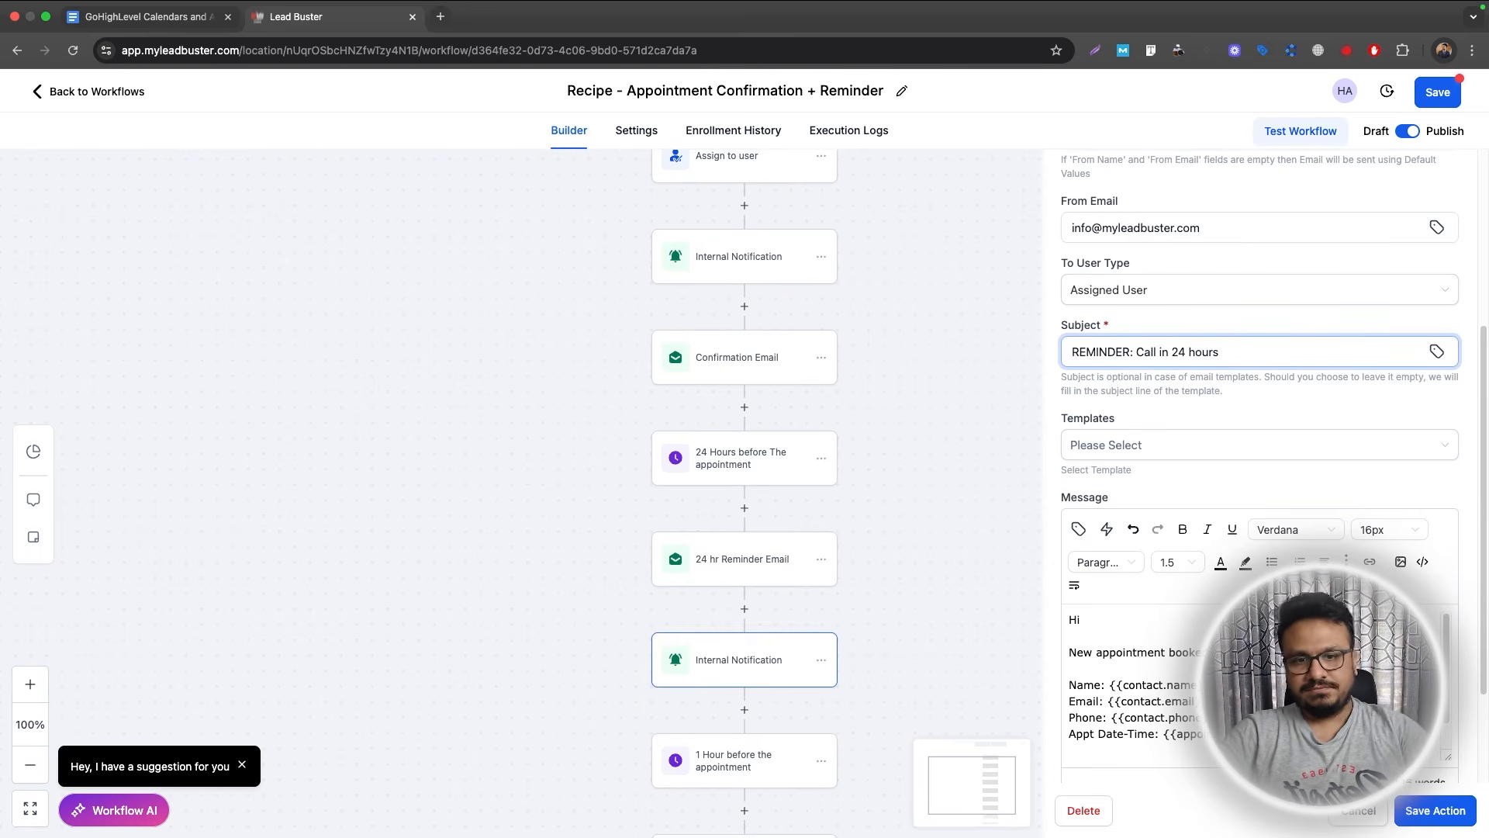
{"action": "scroll", "coordinate": [1140, 682], "scroll_direction": "down", "scroll_amount": 1}
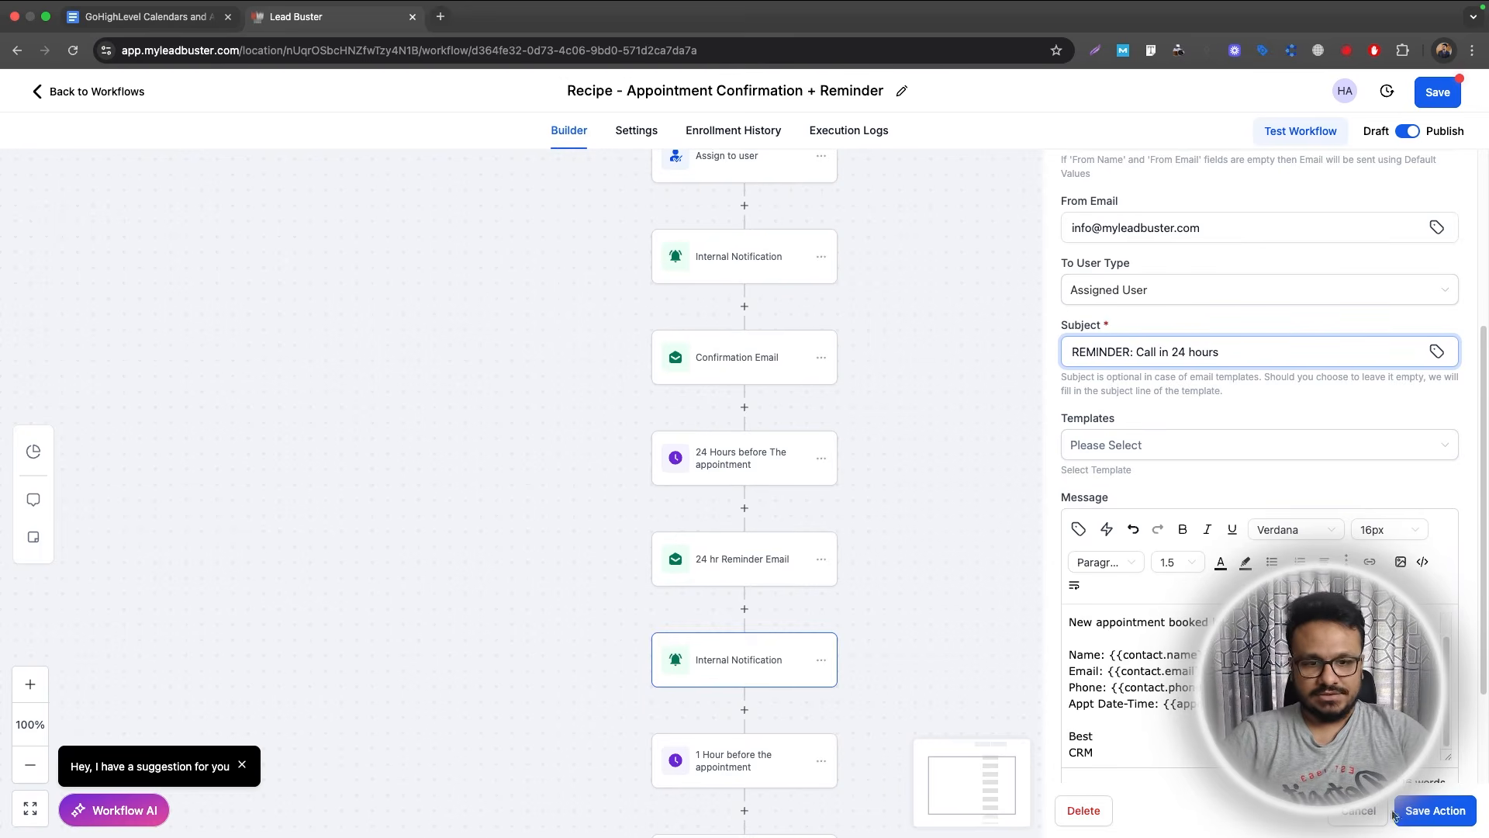
{"action": "left_click", "coordinate": [644, 662]}
Paste another copy after the 1hr Reminder Email, changing its subject to 'REMINDER: Call in 1 hour'.
{"action": "scroll", "coordinate": [667, 652], "scroll_direction": "down", "scroll_amount": 3}
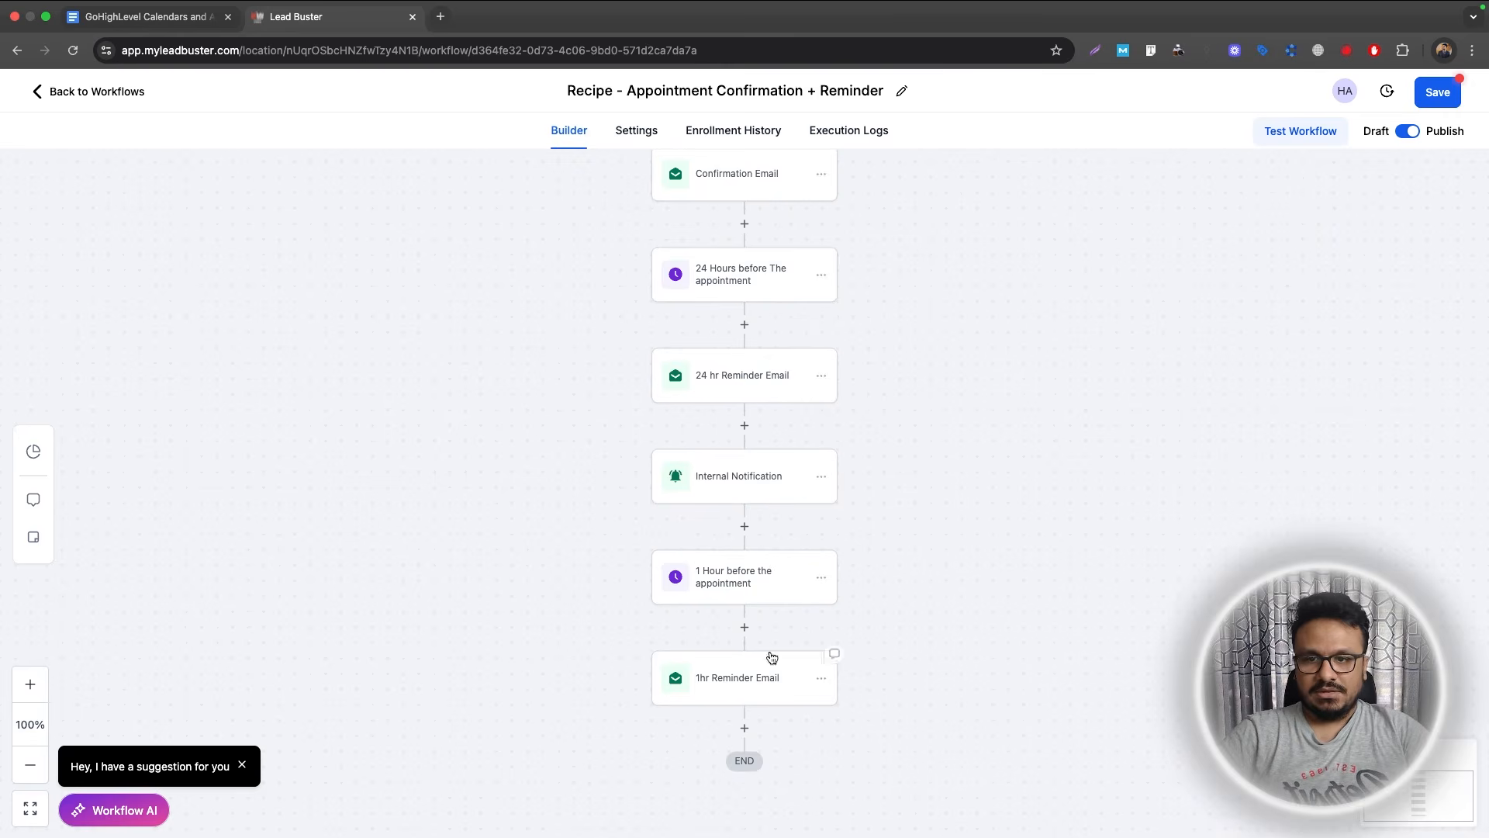
{"action": "left_click", "coordinate": [822, 478]}
{"action": "mouse_move", "coordinate": [870, 538]}
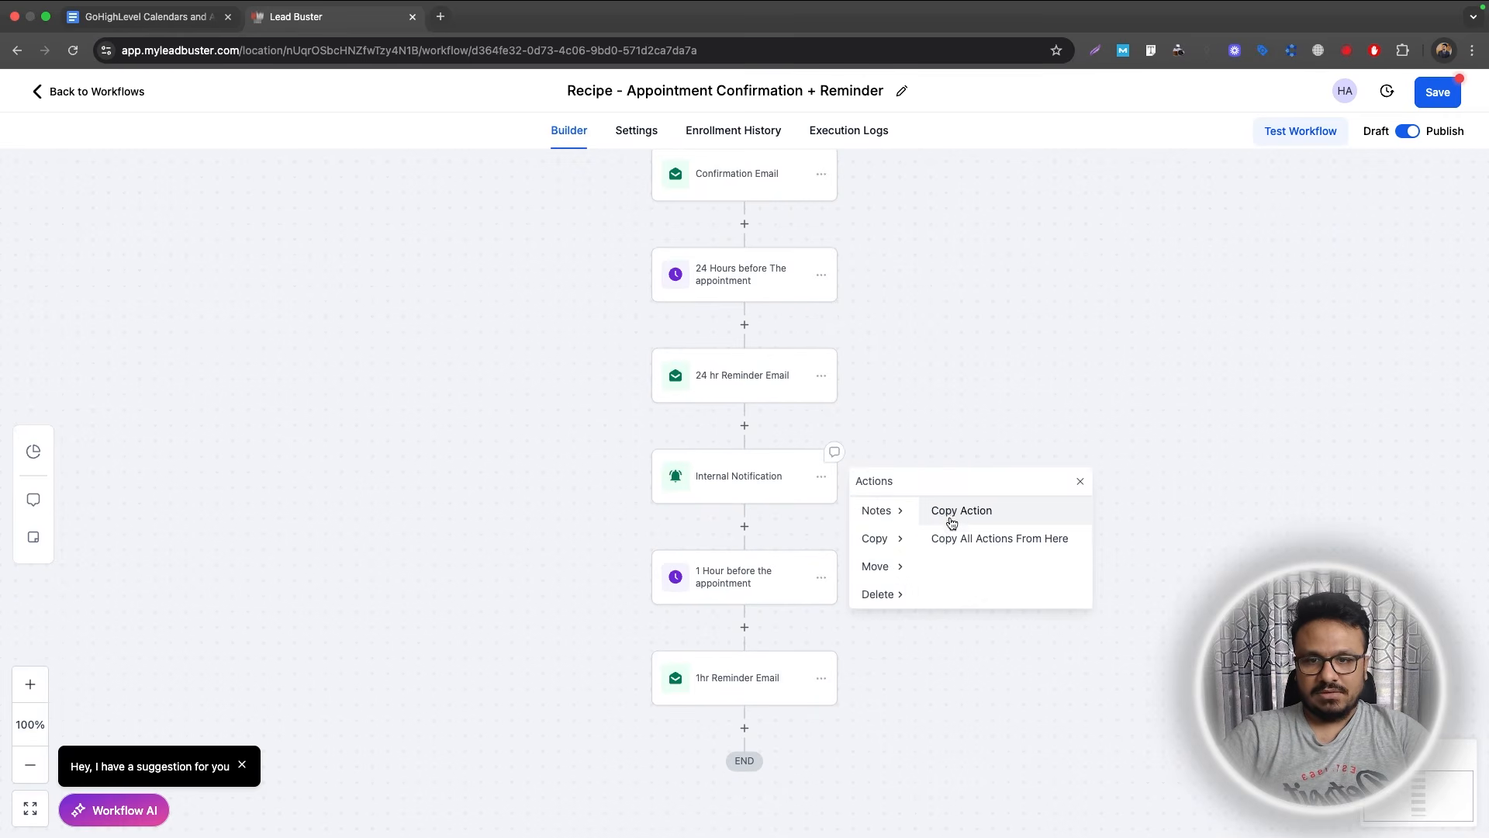
{"action": "left_click", "coordinate": [954, 512]}
{"action": "left_click", "coordinate": [745, 728]}
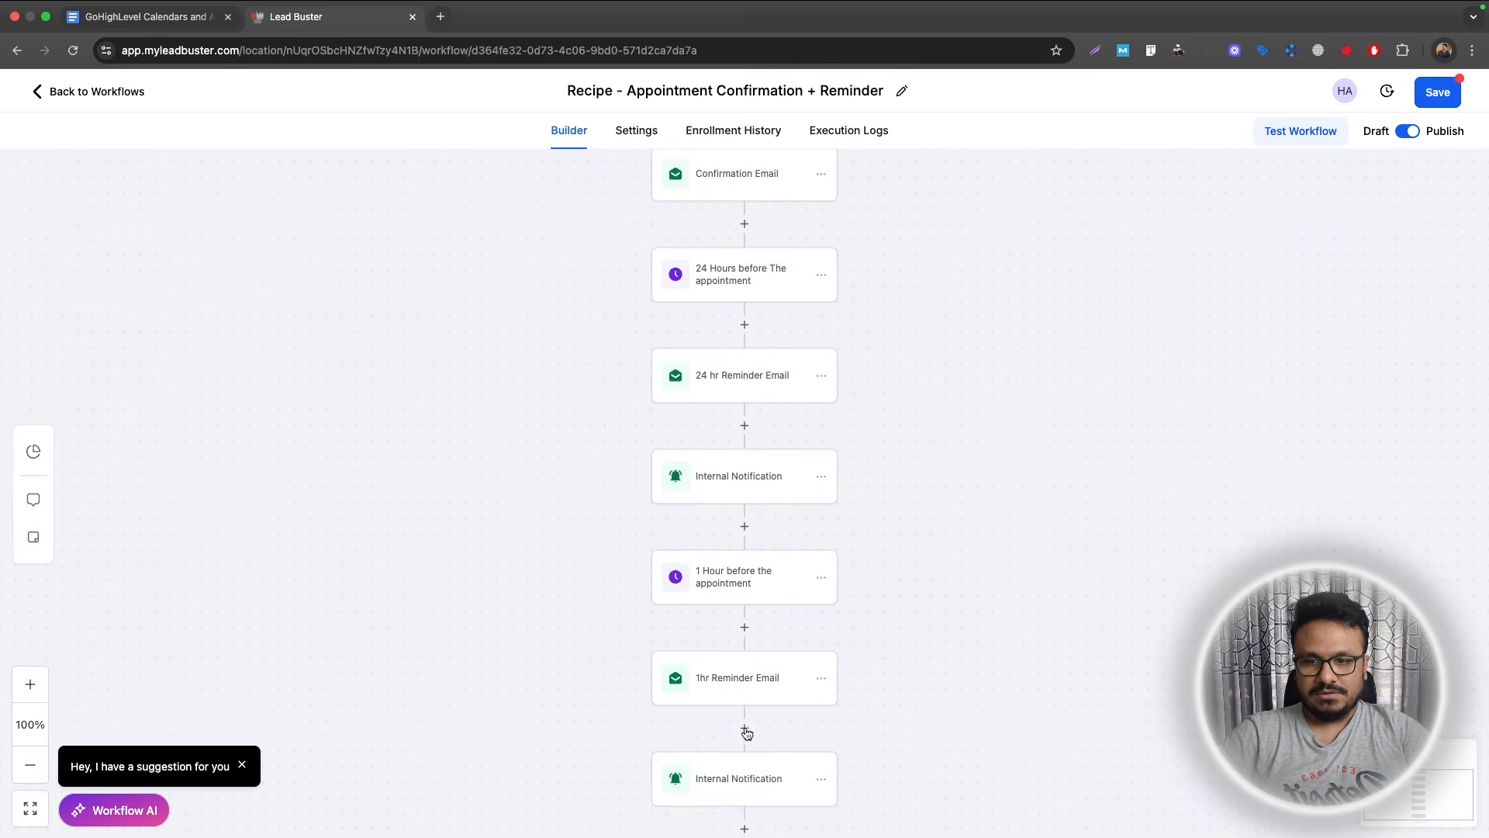
{"action": "left_click", "coordinate": [731, 778]}
{"action": "scroll", "coordinate": [1162, 637], "scroll_direction": "down", "scroll_amount": 1}
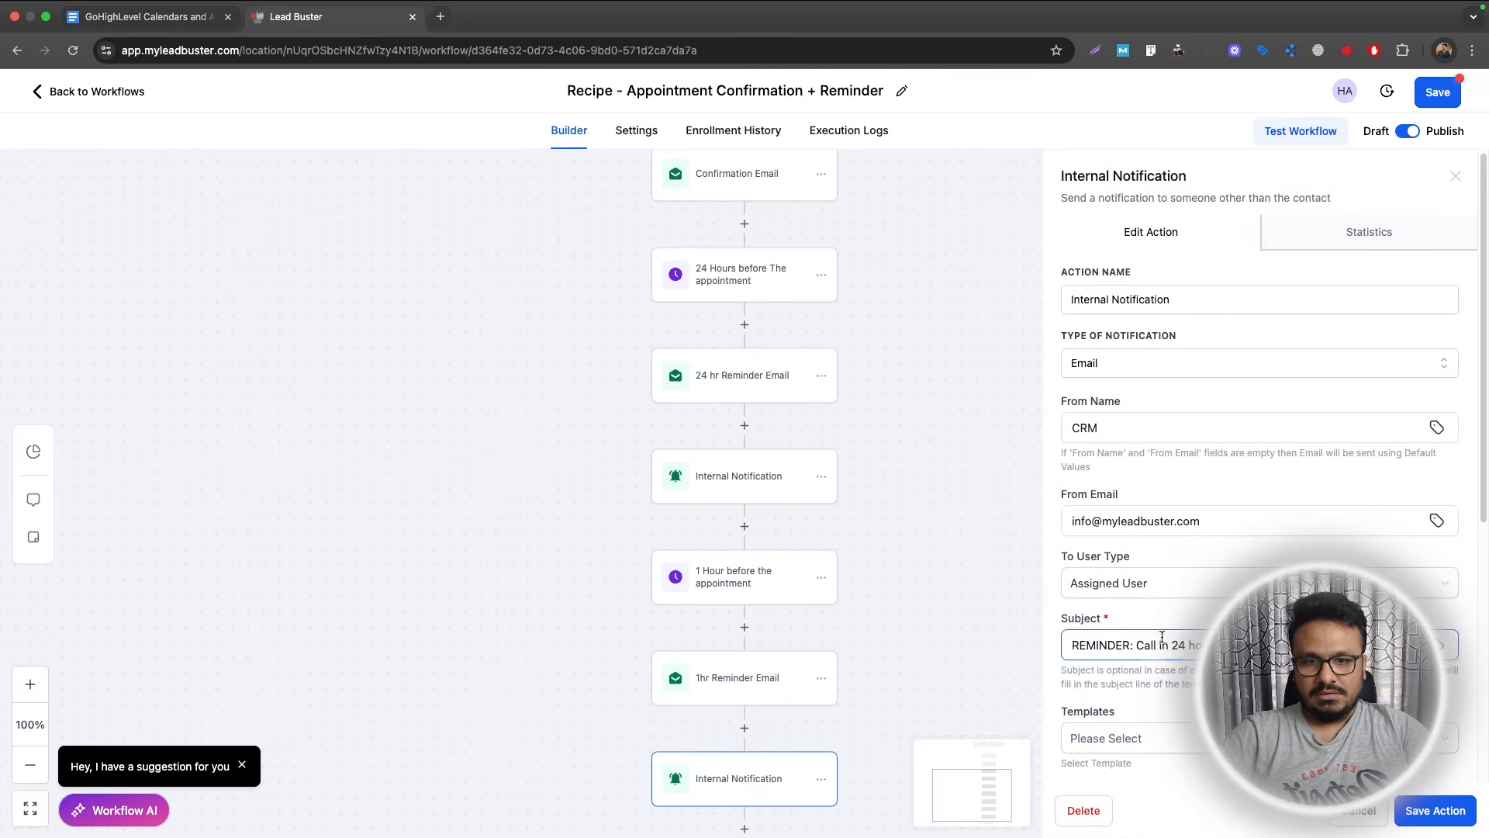
{"action": "left_click_drag", "start_coordinate": [1171, 645], "coordinate": [1249, 647]}
{"action": "type", "text": "1"}
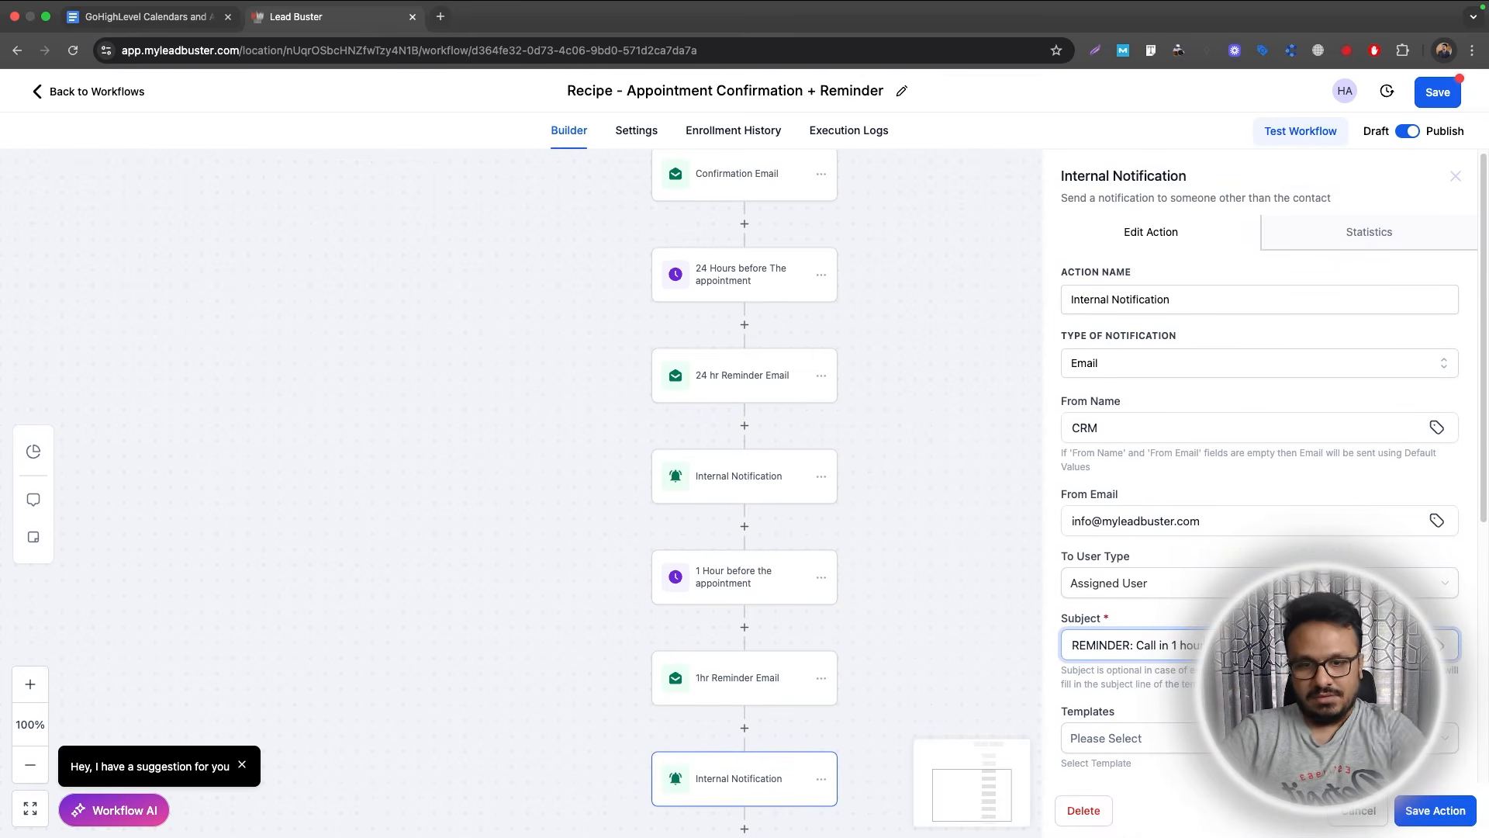
{"action": "scroll", "coordinate": [1260, 465], "scroll_direction": "down", "scroll_amount": 5}
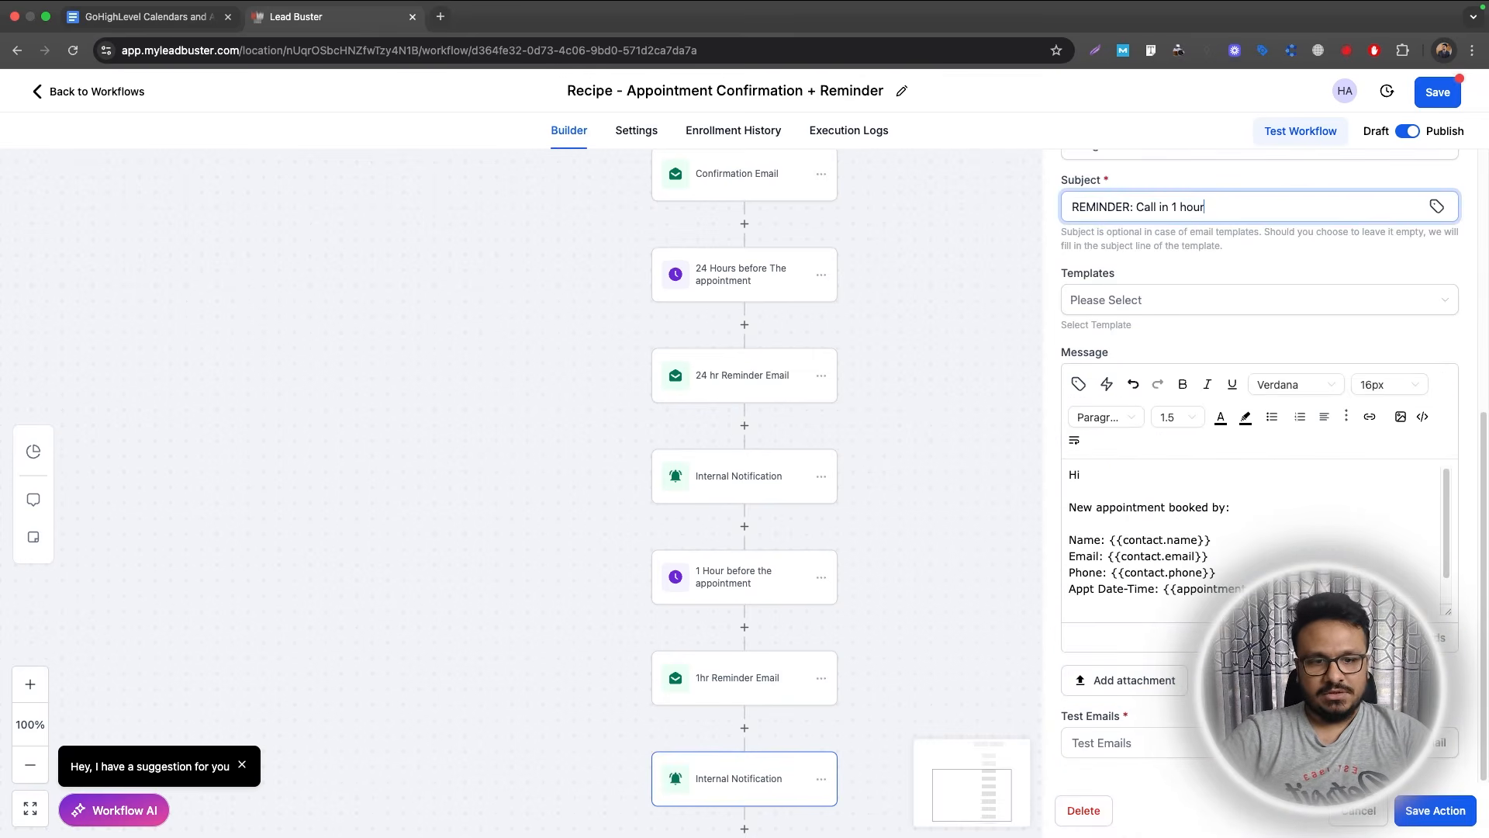
{"action": "left_click", "coordinate": [1463, 810]}
Save the workflow and dismiss the saved confirmation.
{"action": "scroll", "coordinate": [778, 602], "scroll_direction": "down", "scroll_amount": 1}
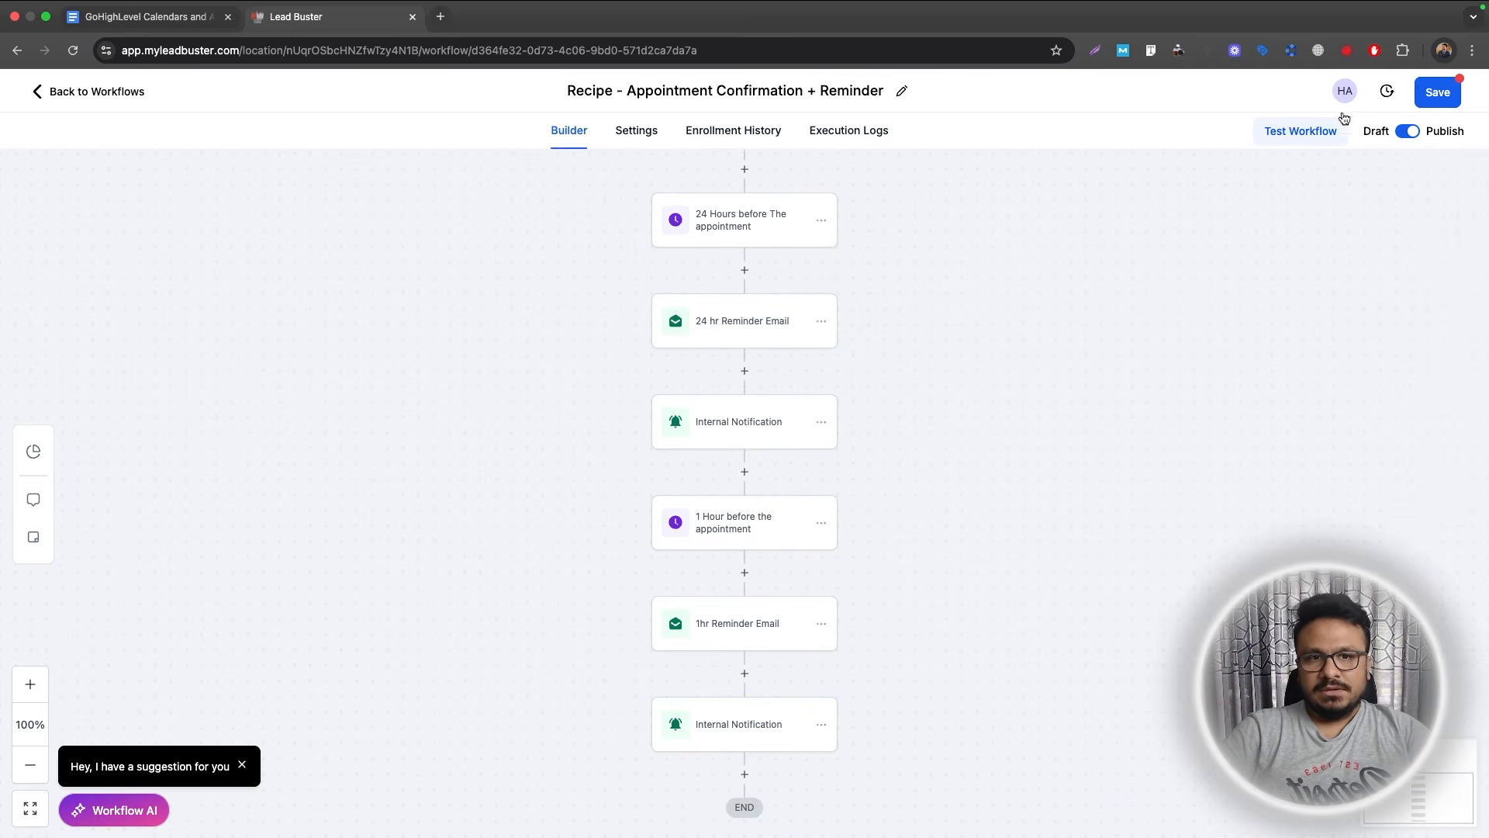
{"action": "left_click", "coordinate": [1437, 91]}
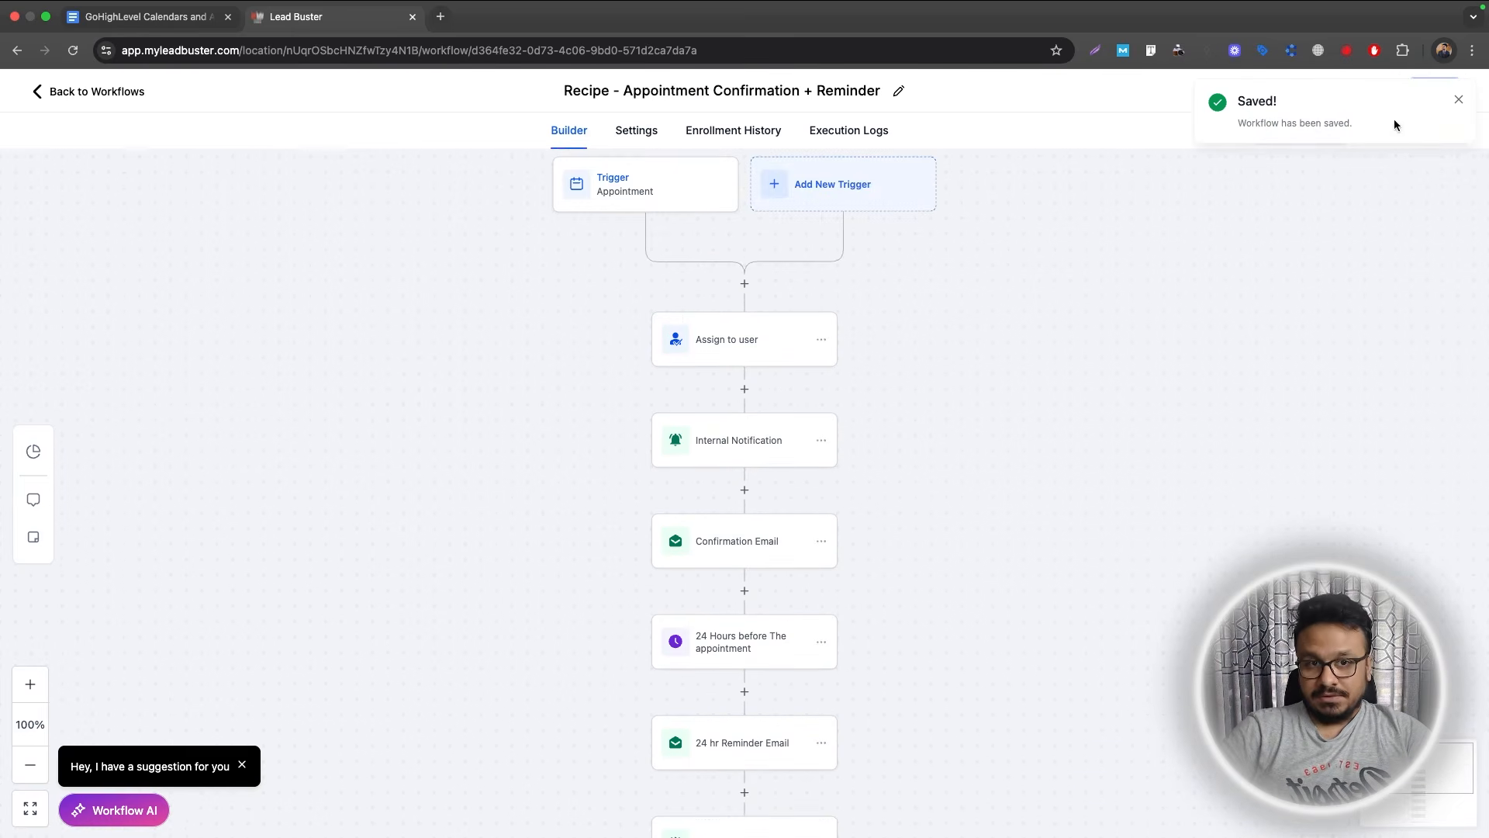
{"action": "left_click", "coordinate": [1459, 100]}
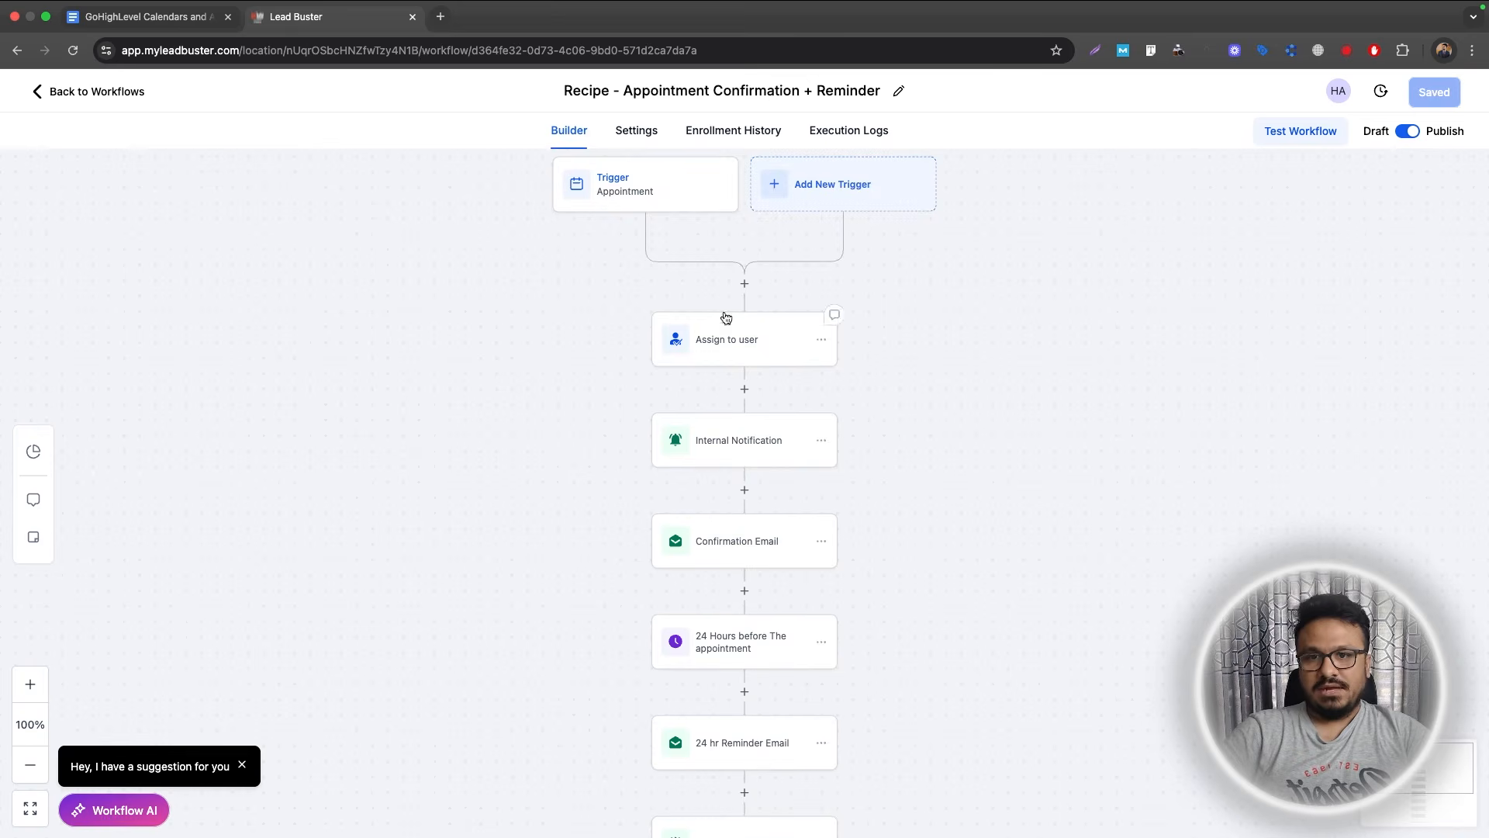
Add an Add Contact Tag step after the Internal Notification that applies the new tag appointment_booked.
{"action": "left_click", "coordinate": [744, 490]}
{"action": "type", "text": "tag"}
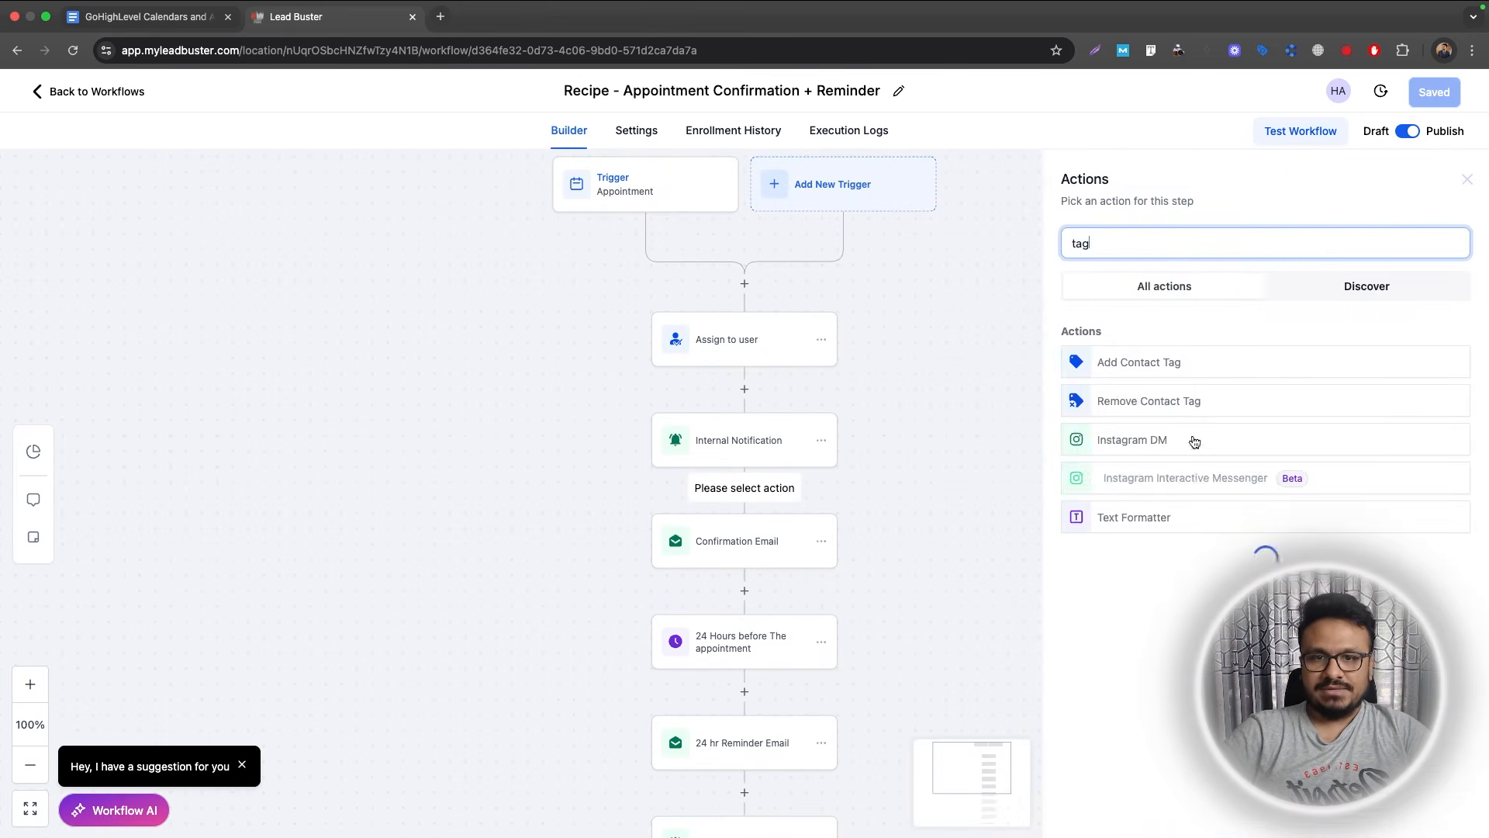
{"action": "left_click", "coordinate": [1140, 364]}
{"action": "left_click", "coordinate": [1142, 345]}
{"action": "type", "text": "aa"}
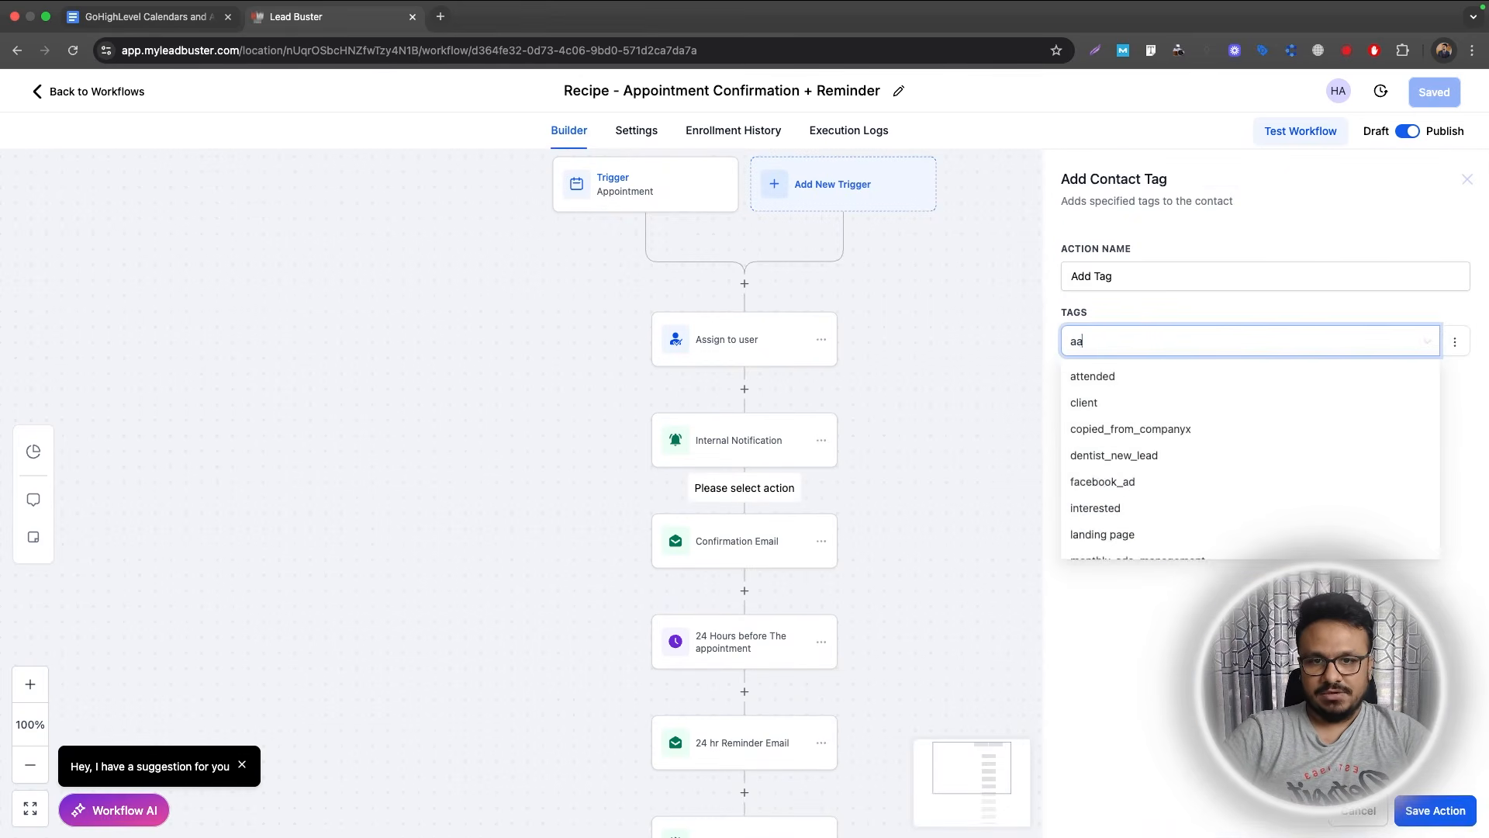
{"action": "key", "text": "BackSpace"}
{"action": "type", "text": "ppointment_booked"}
{"action": "left_click", "coordinate": [1144, 453]}
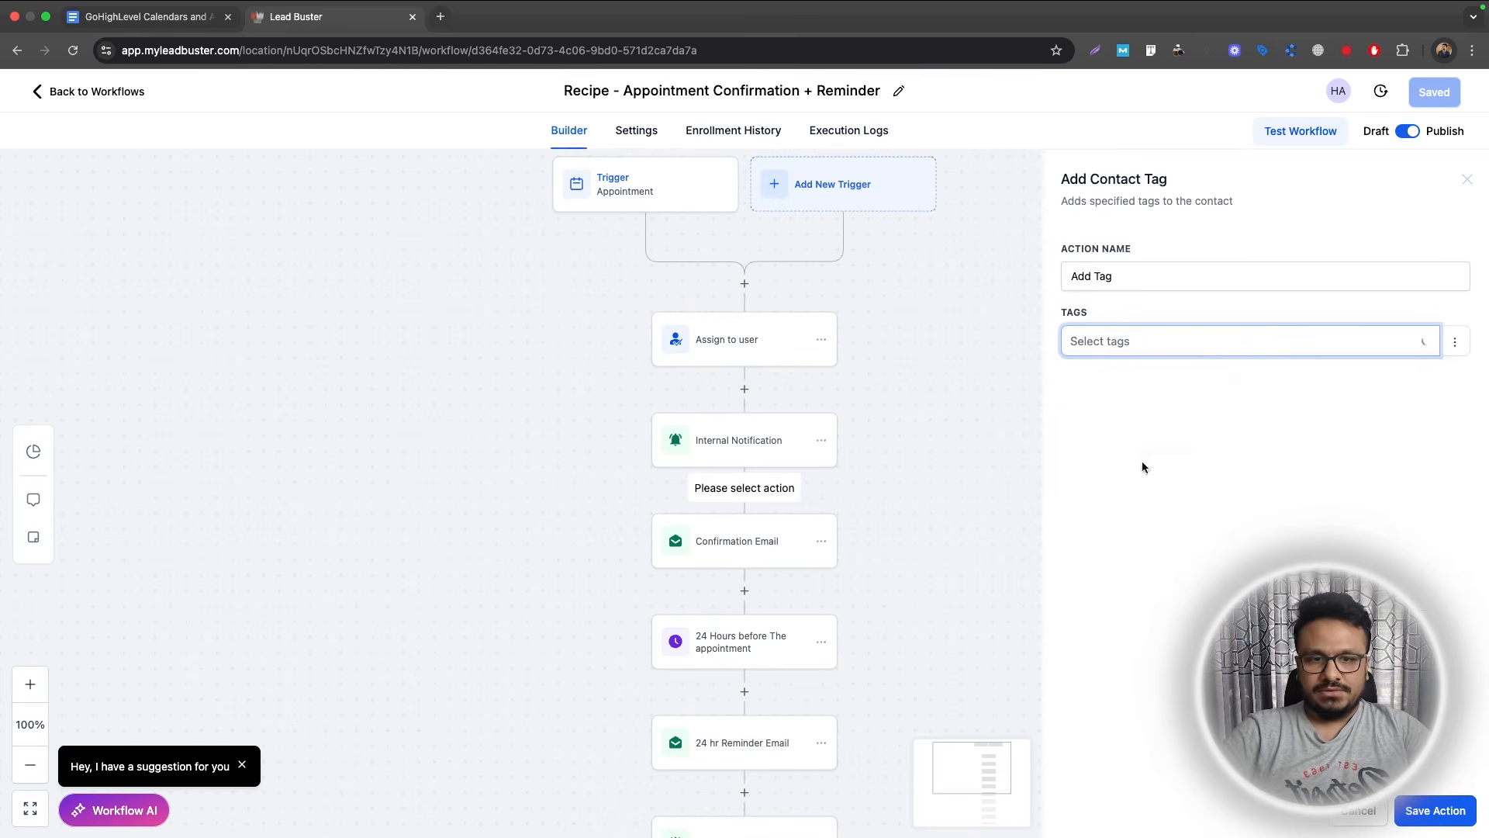
{"action": "left_click", "coordinate": [1432, 810]}
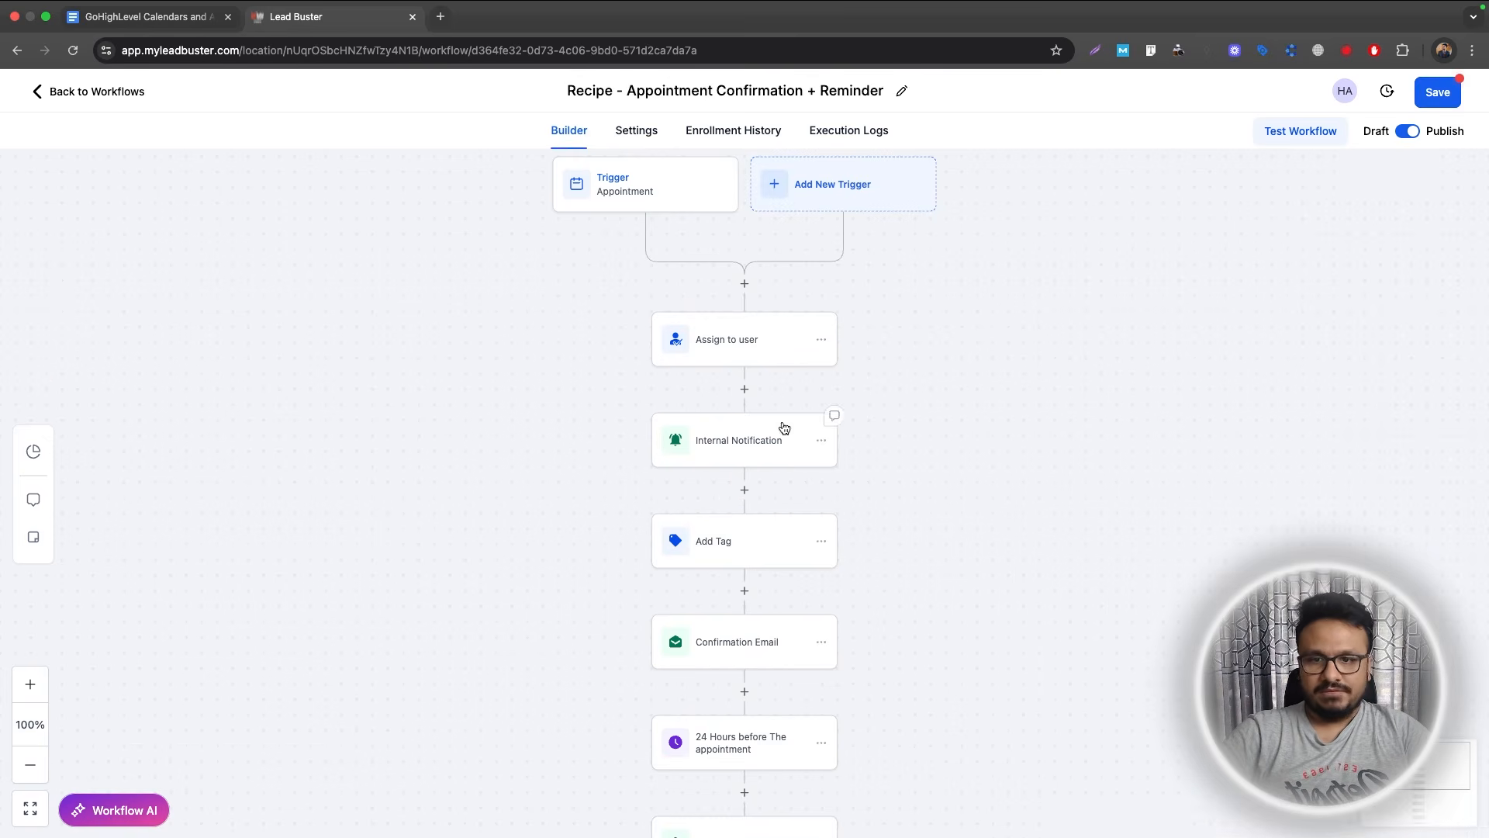
{"action": "left_click", "coordinate": [744, 492]}
Add a Create Or Update Opportunity step: Leads pipeline, Booked Consultation stage, named with the contact-name placeholder.
{"action": "type", "text": "create"}
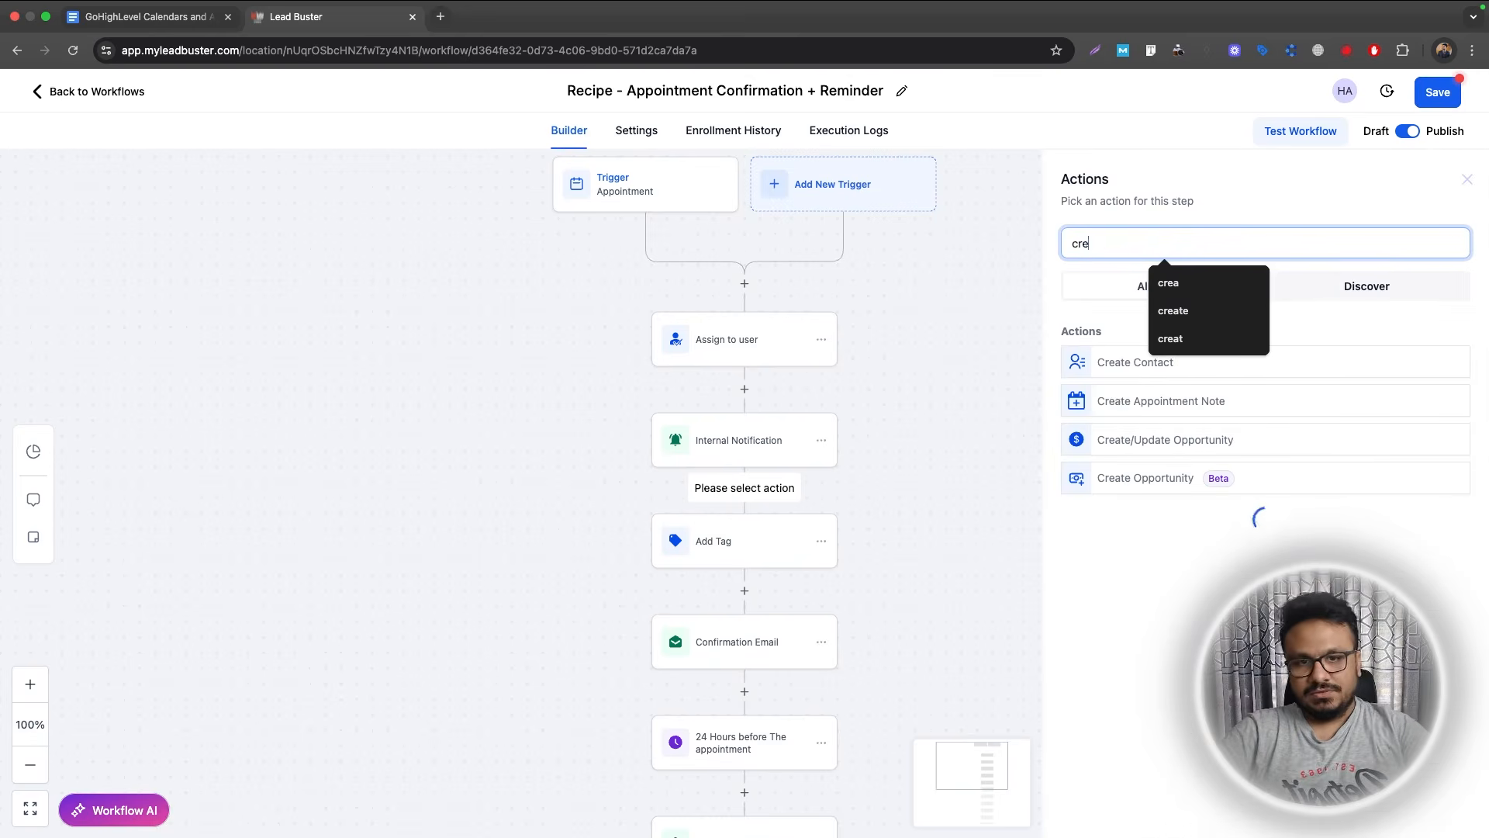
{"action": "left_click", "coordinate": [1154, 440]}
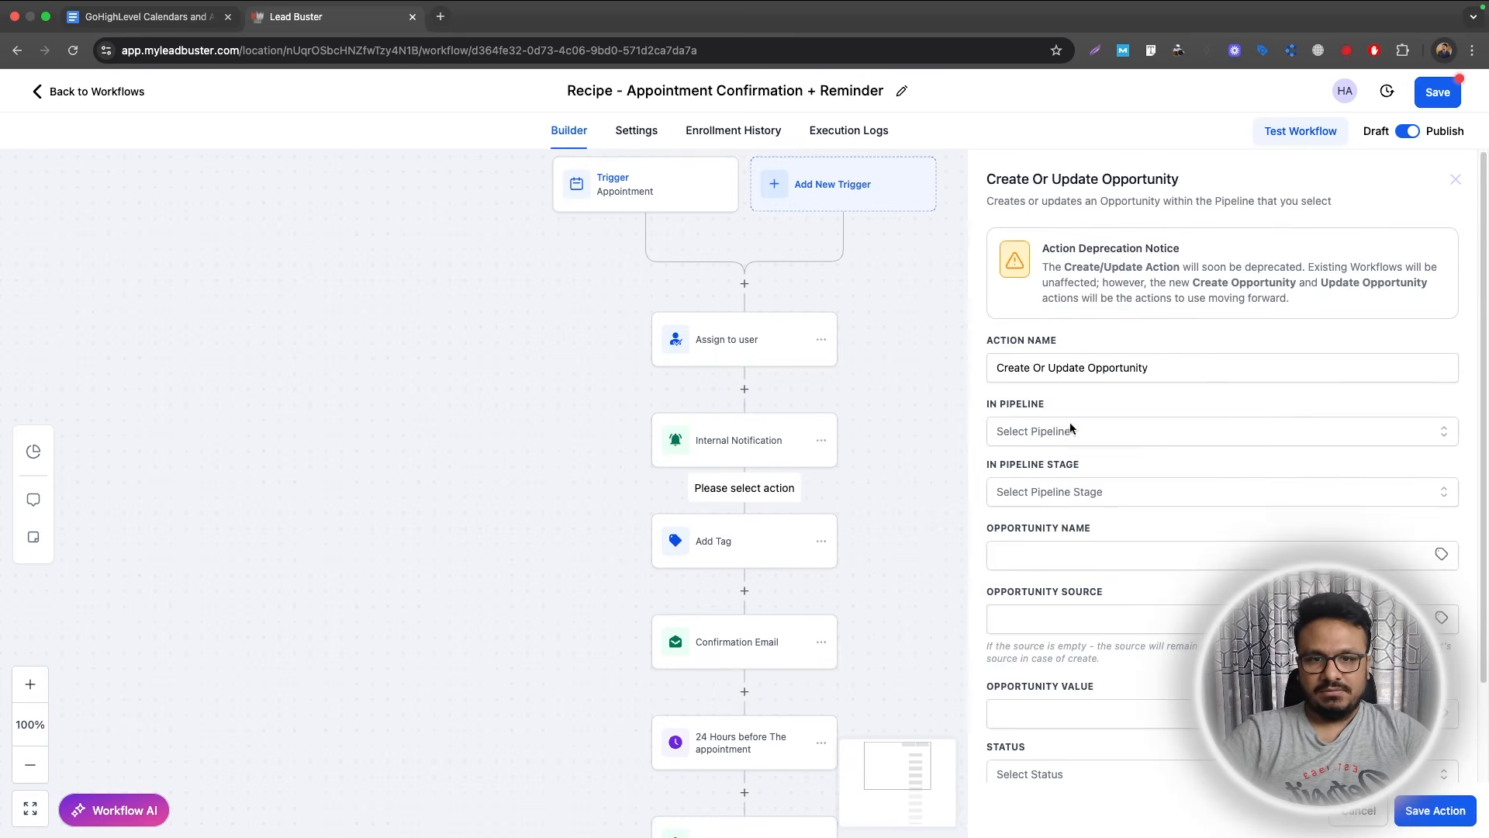
{"action": "left_click", "coordinate": [1070, 430]}
{"action": "left_click", "coordinate": [1053, 496]}
{"action": "left_click", "coordinate": [1023, 490]}
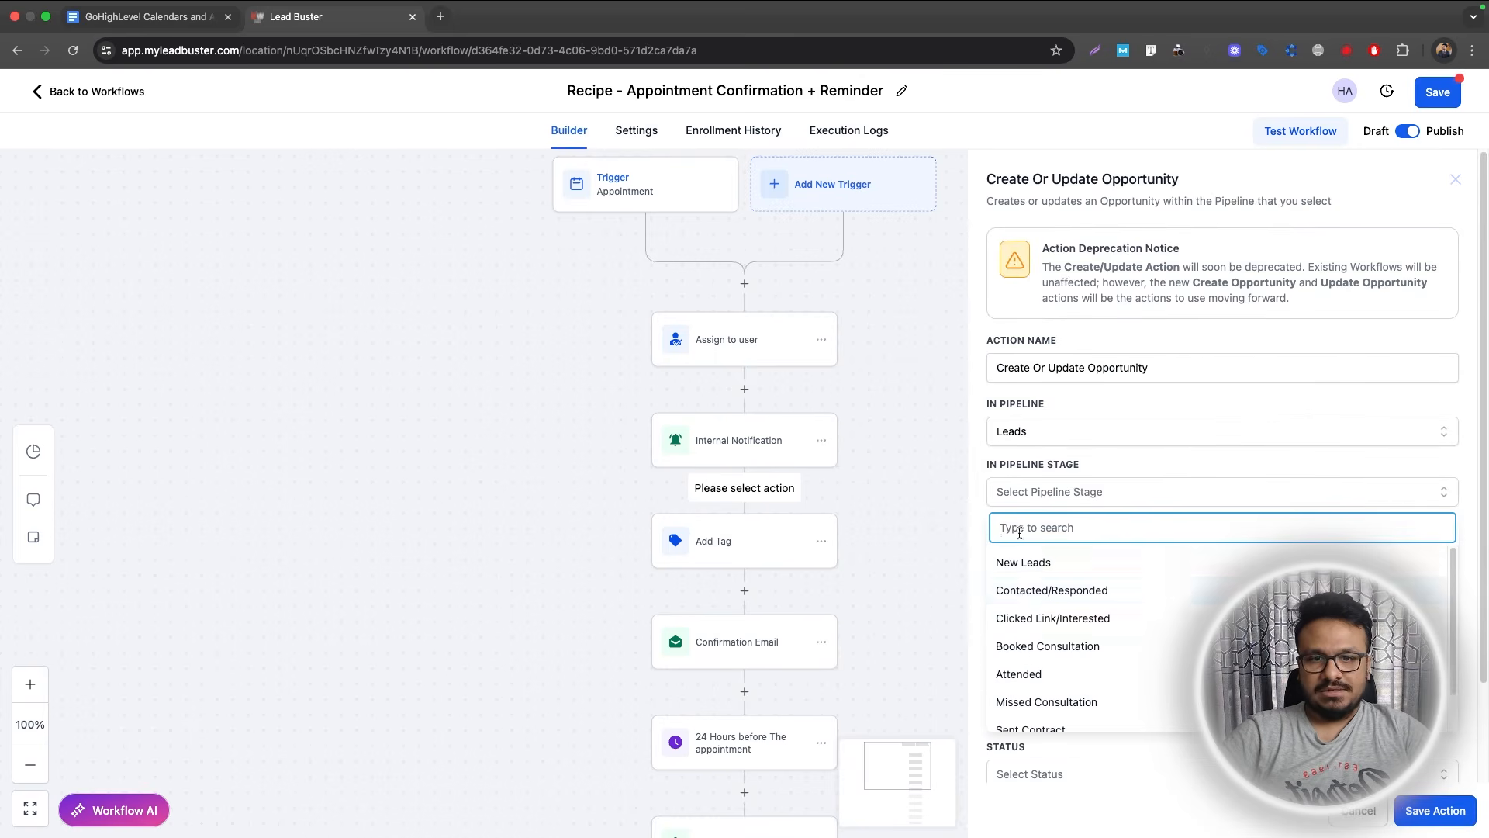
{"action": "left_click", "coordinate": [1024, 647]}
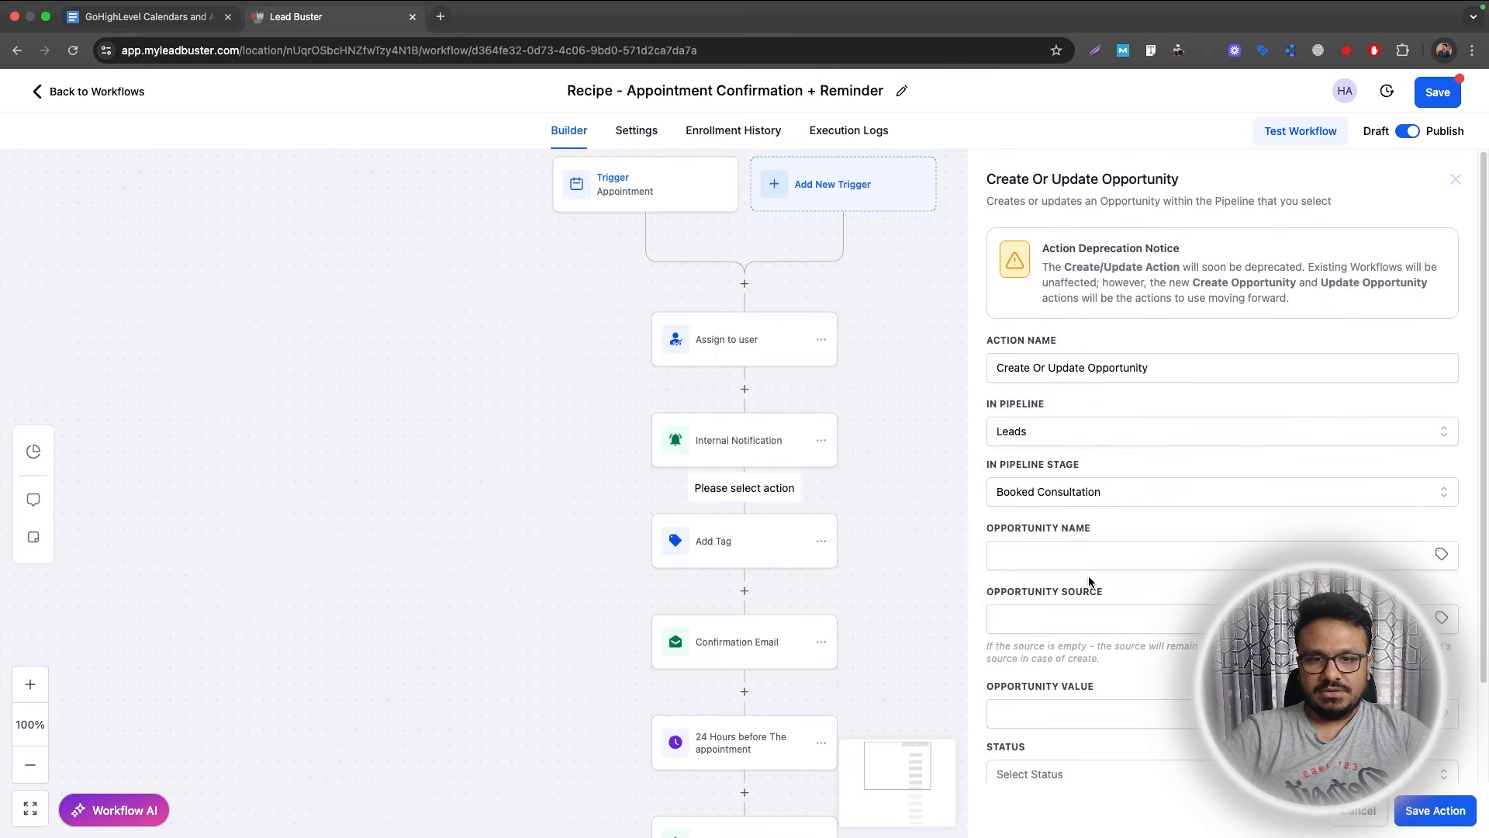
{"action": "left_click", "coordinate": [1199, 561]}
{"action": "key", "text": "super+v"}
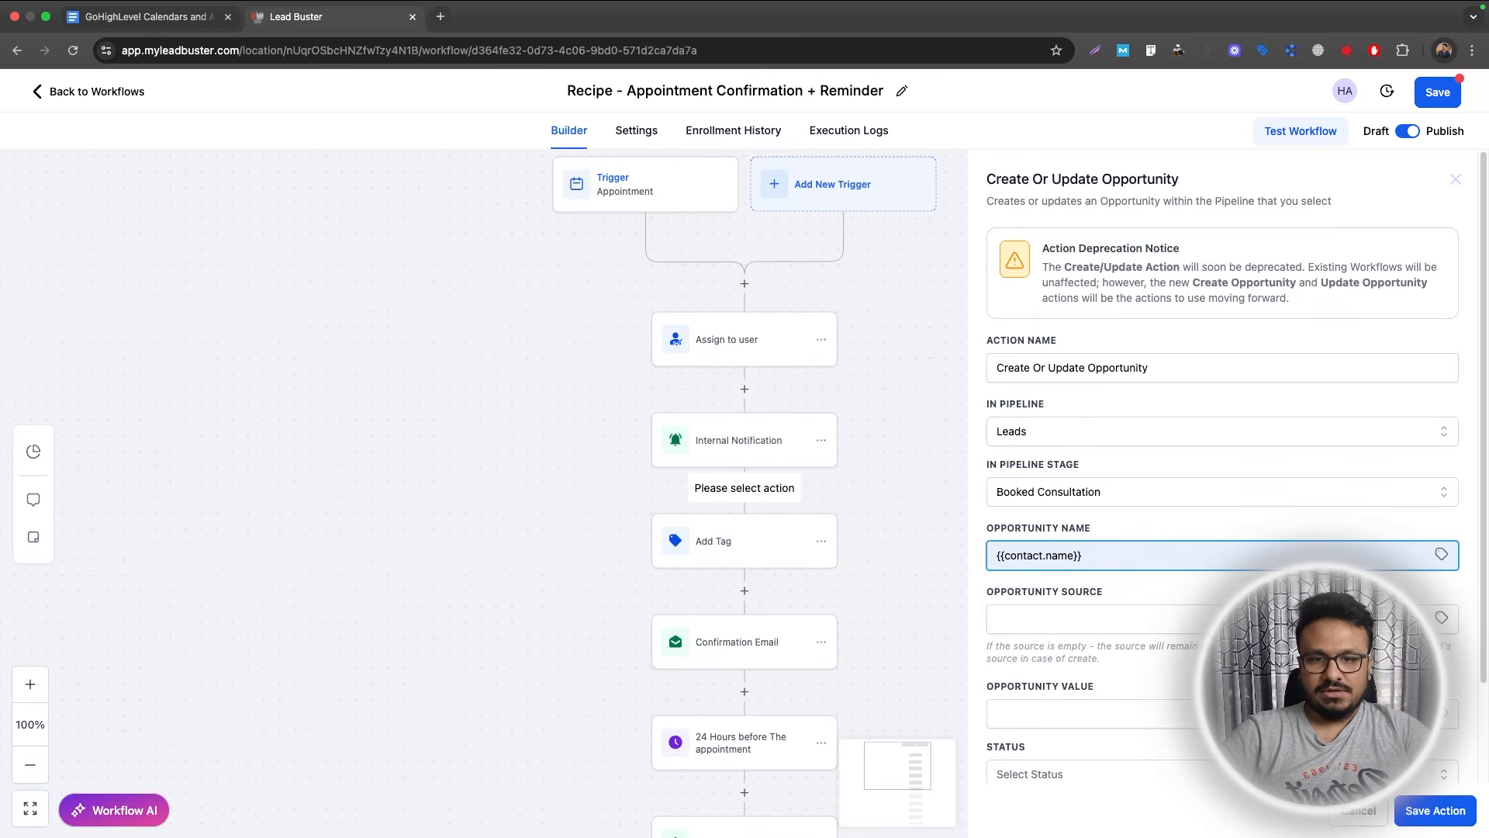
{"action": "left_click", "coordinate": [1440, 555]}
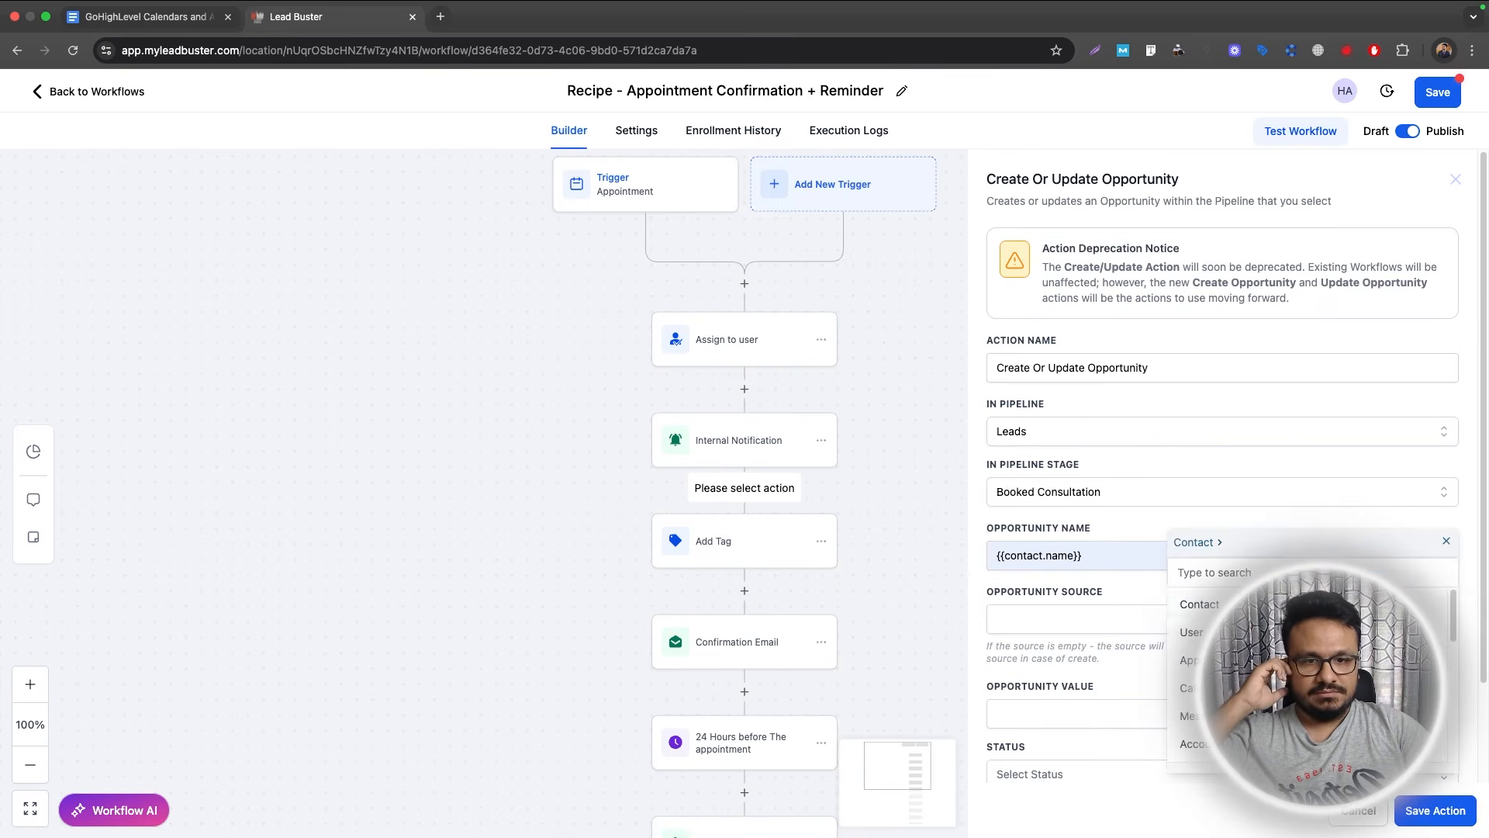
{"action": "left_click", "coordinate": [1446, 538]}
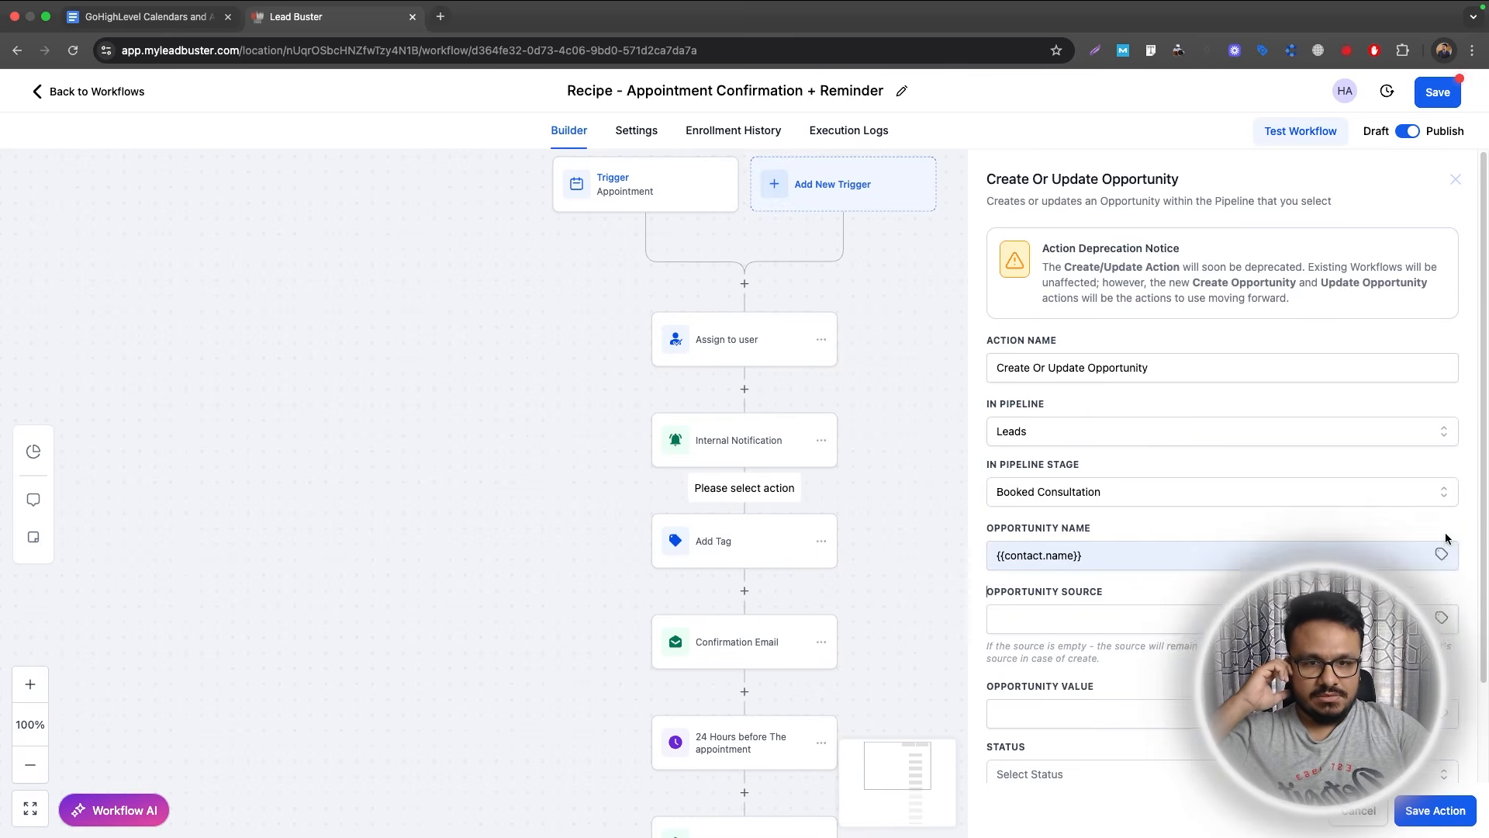
{"action": "left_click", "coordinate": [1436, 810]}
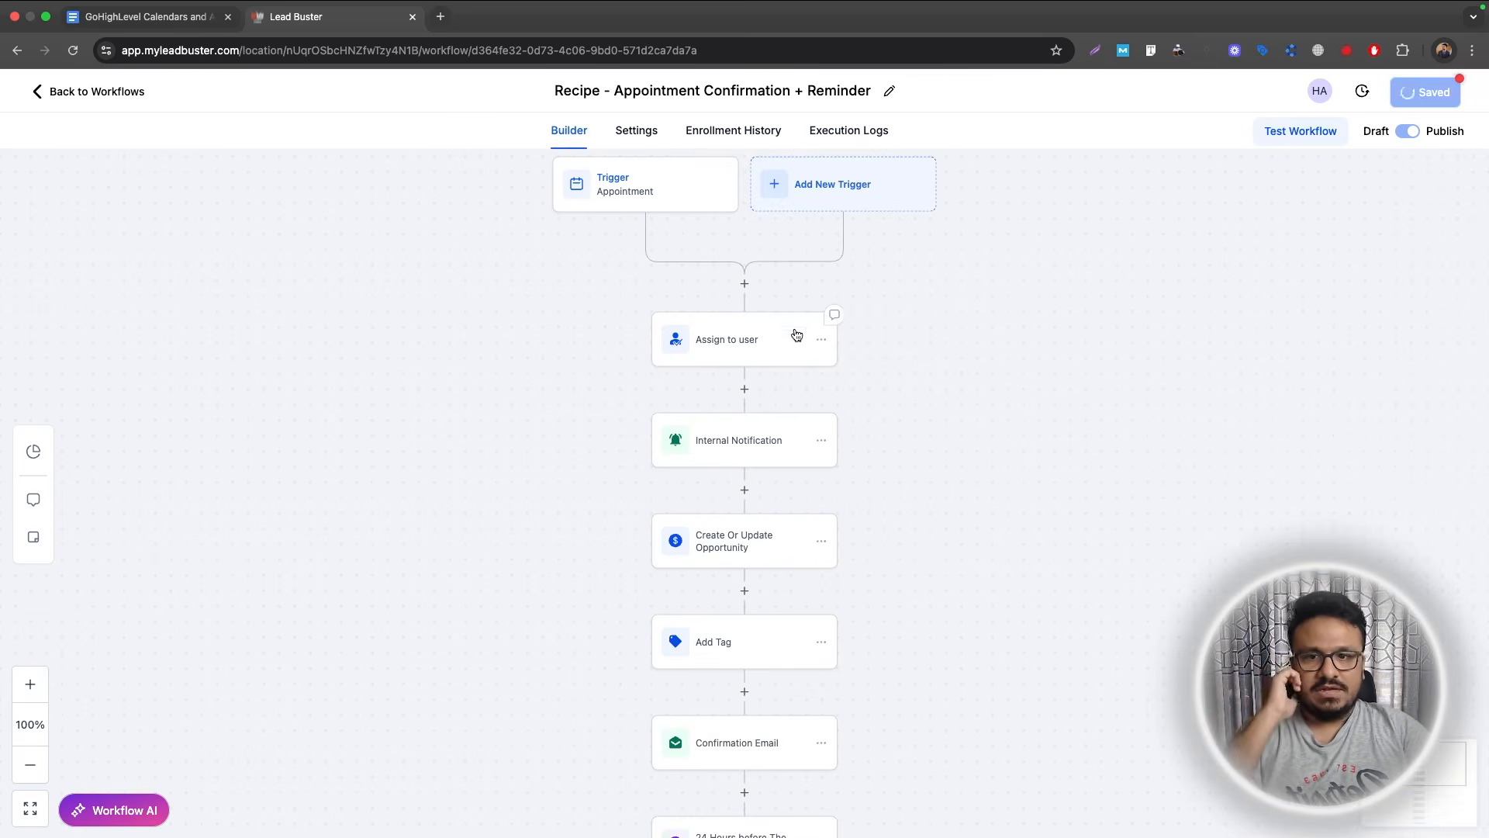
{"action": "scroll", "coordinate": [808, 317], "scroll_direction": "down", "scroll_amount": 10}
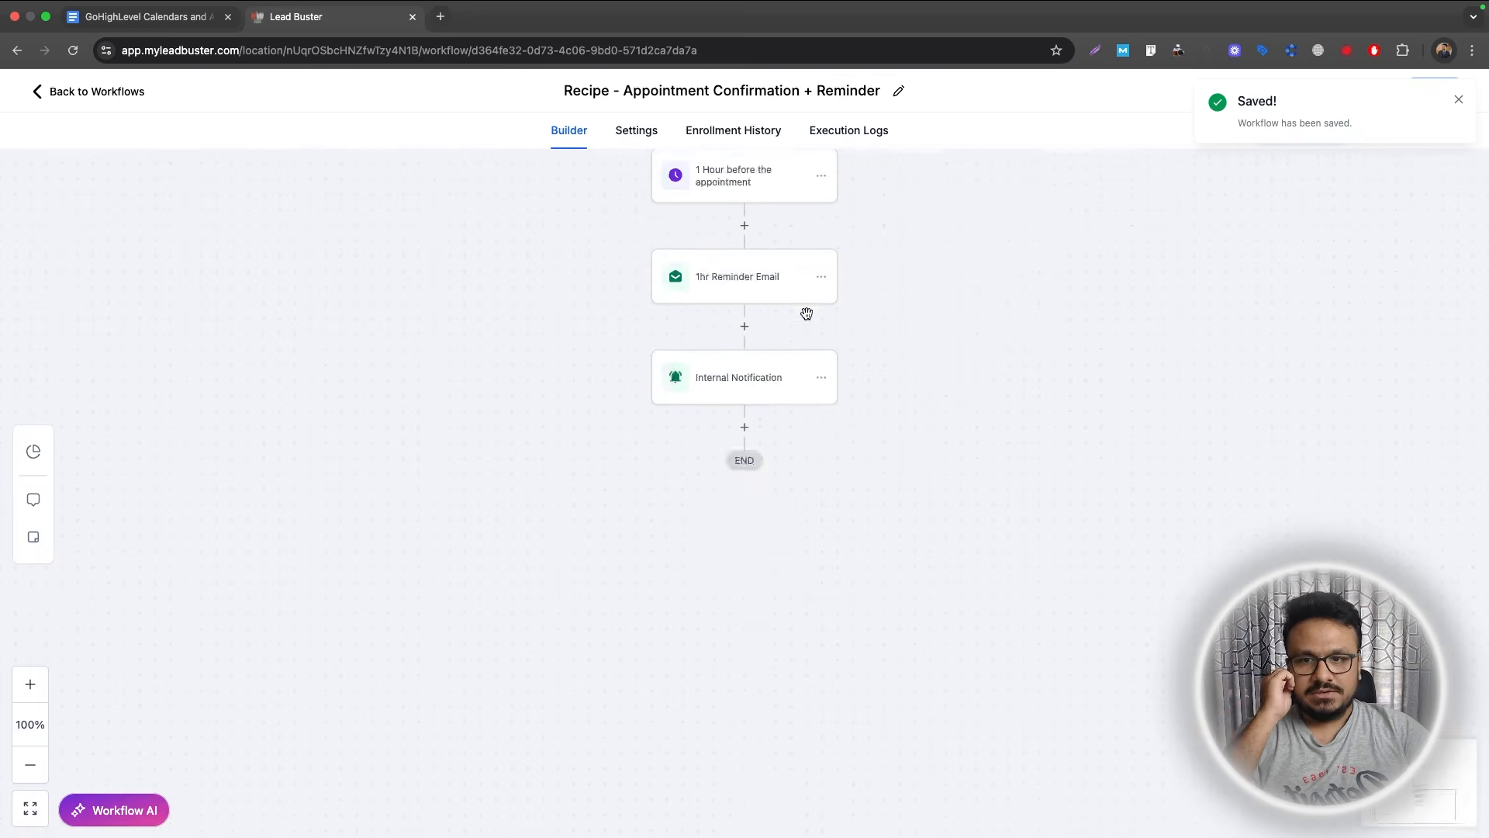
{"action": "scroll", "coordinate": [808, 311], "scroll_direction": "up", "scroll_amount": 5}
{"action": "scroll", "coordinate": [808, 311], "scroll_direction": "up", "scroll_amount": 4}
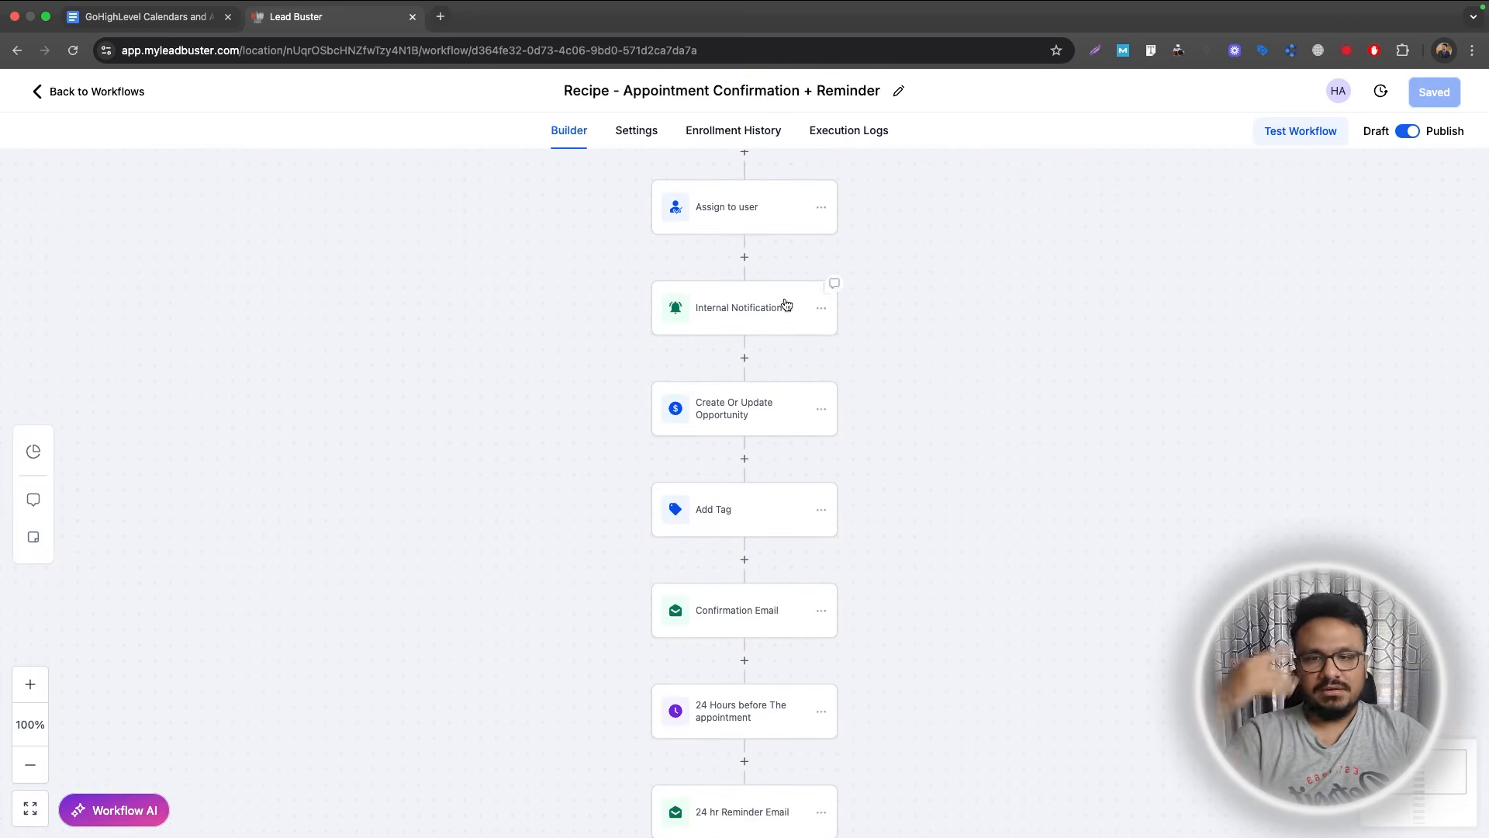
{"action": "scroll", "coordinate": [784, 302], "scroll_direction": "up", "scroll_amount": 3}
Highlight item 4 of the course outline document in yellow.
{"action": "left_click", "coordinate": [117, 17]}
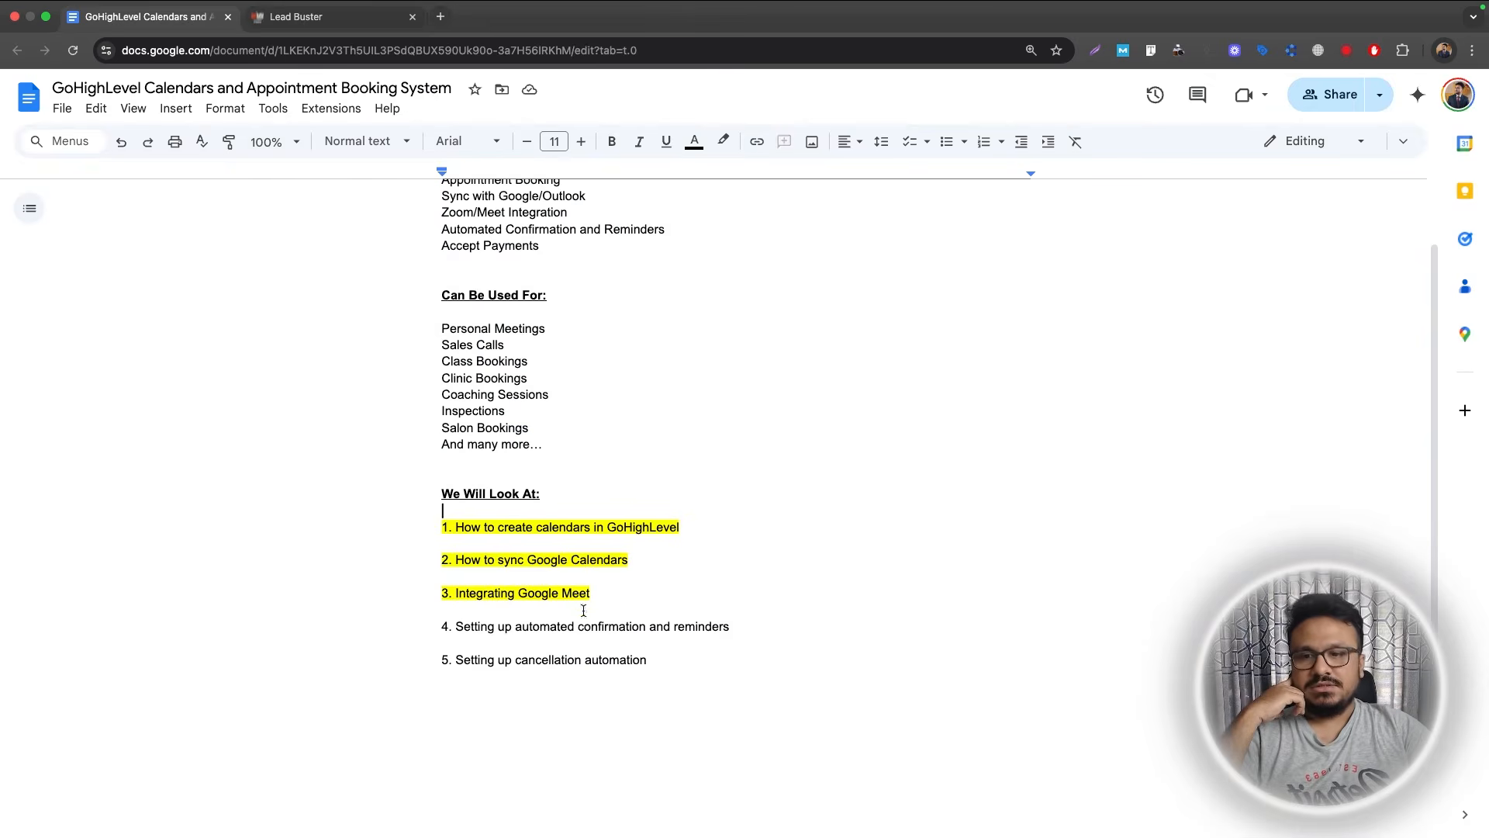
{"action": "left_click_drag", "start_coordinate": [730, 628], "coordinate": [431, 622]}
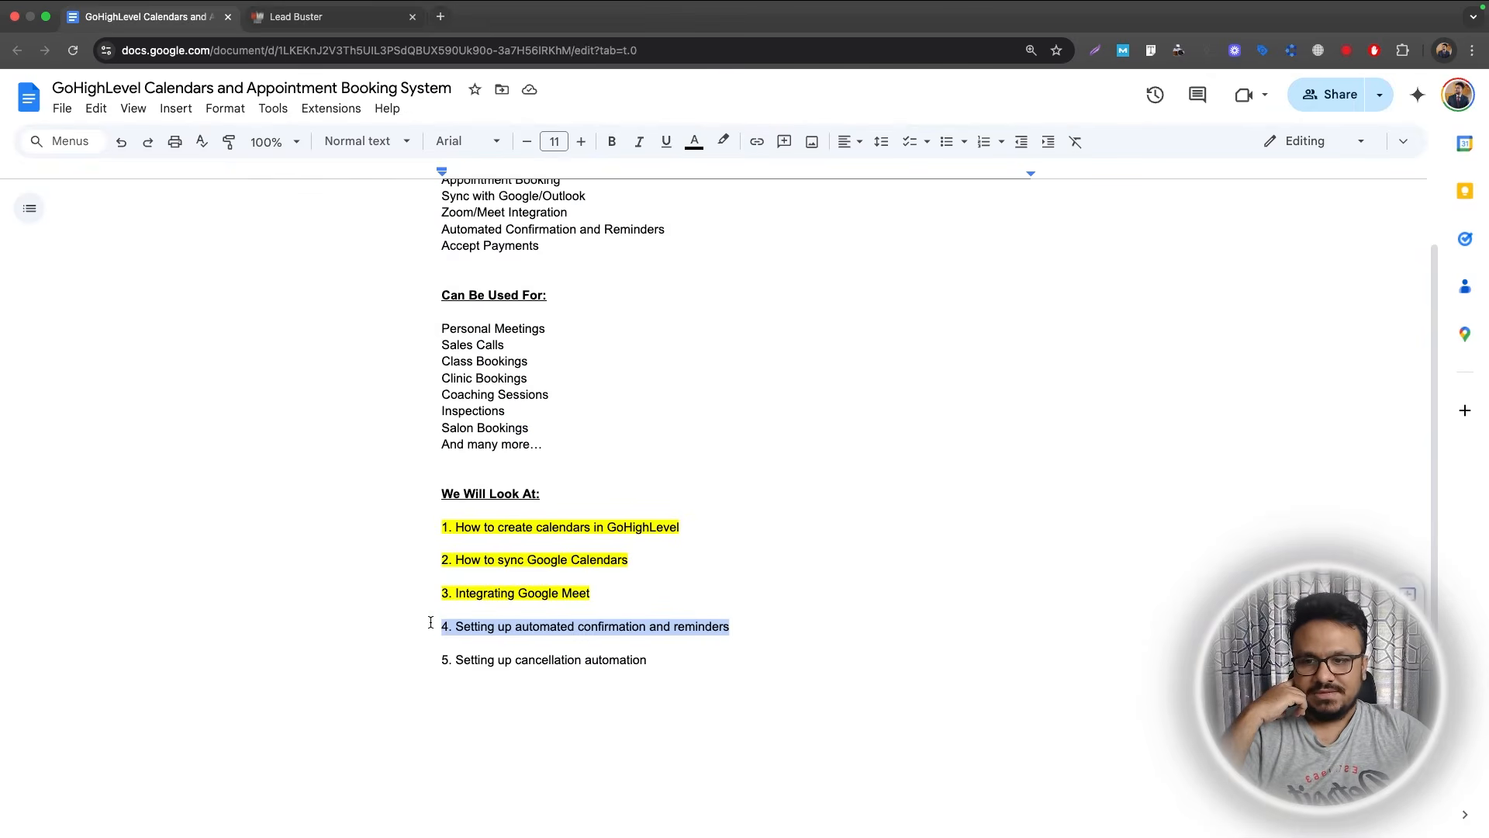
{"action": "left_click", "coordinate": [723, 141]}
{"action": "left_click", "coordinate": [783, 227]}
{"action": "left_click", "coordinate": [408, 421]}
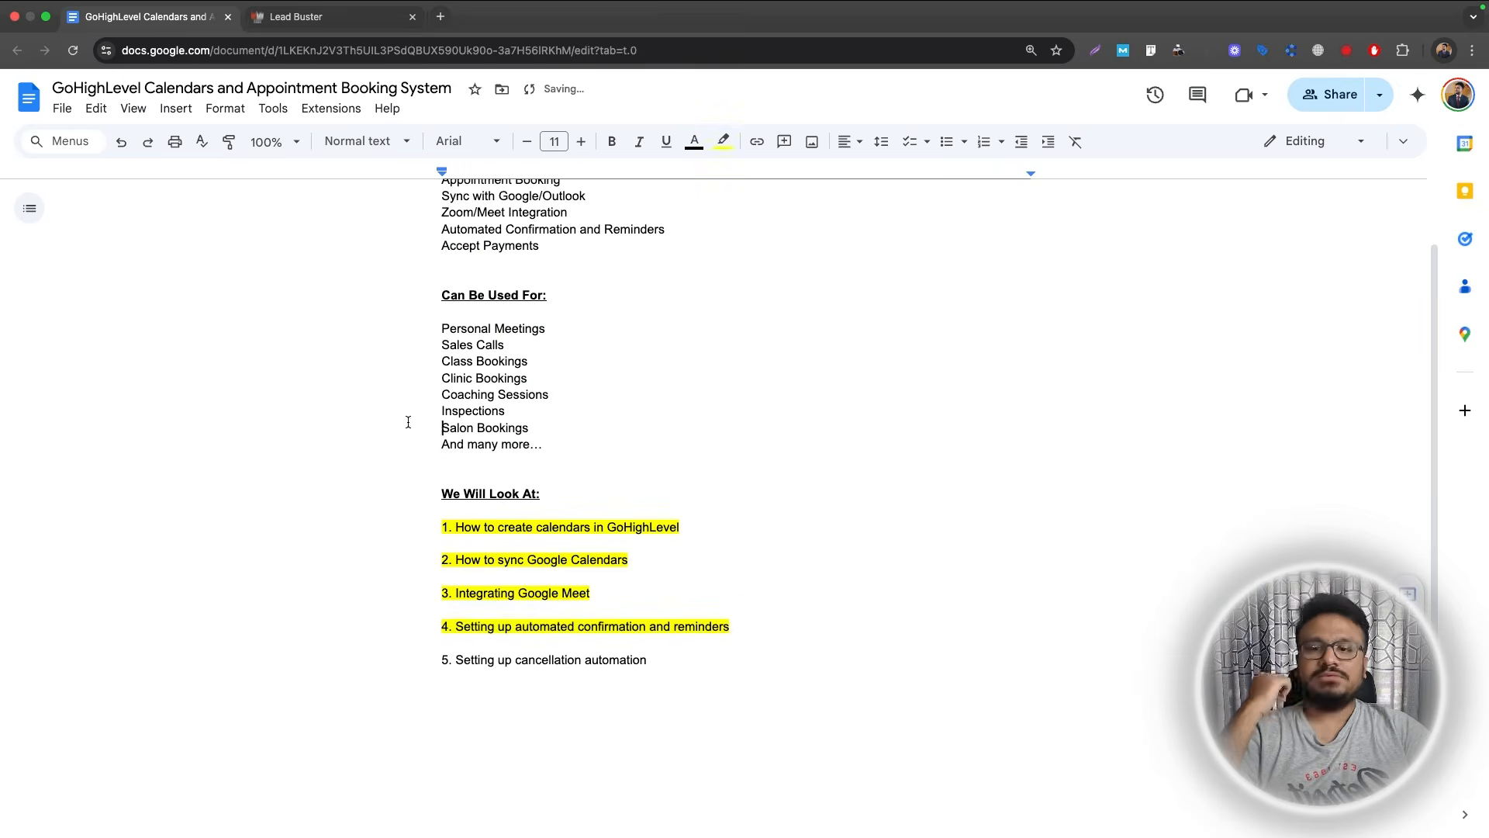
{"action": "scroll", "coordinate": [408, 422], "scroll_direction": "up", "scroll_amount": 1}
{"action": "left_click", "coordinate": [326, 19]}
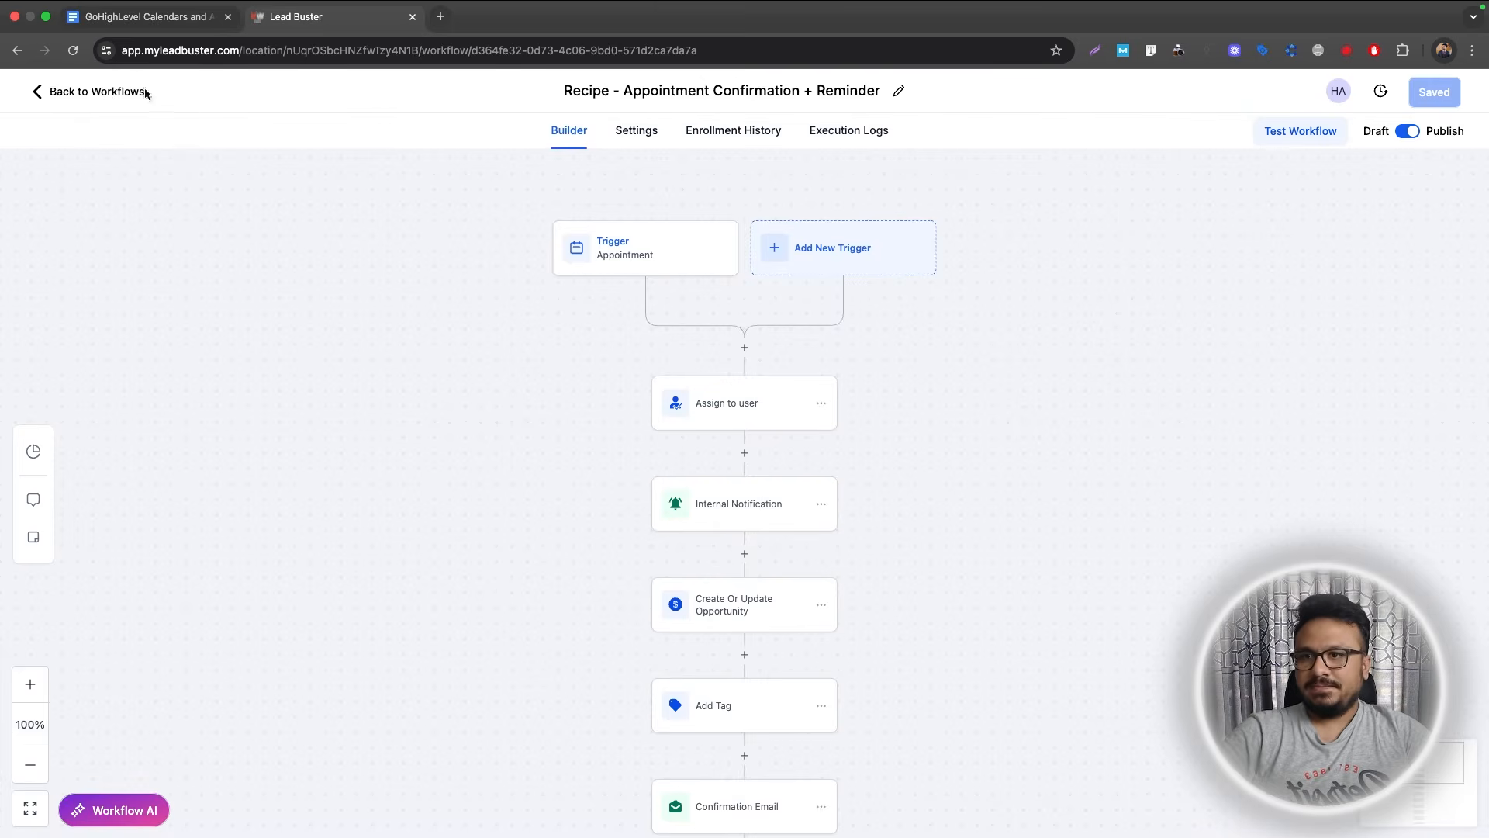
Copy the Book An Appointment calendar's permanent booking link from Calendar Settings.
{"action": "left_click", "coordinate": [108, 100]}
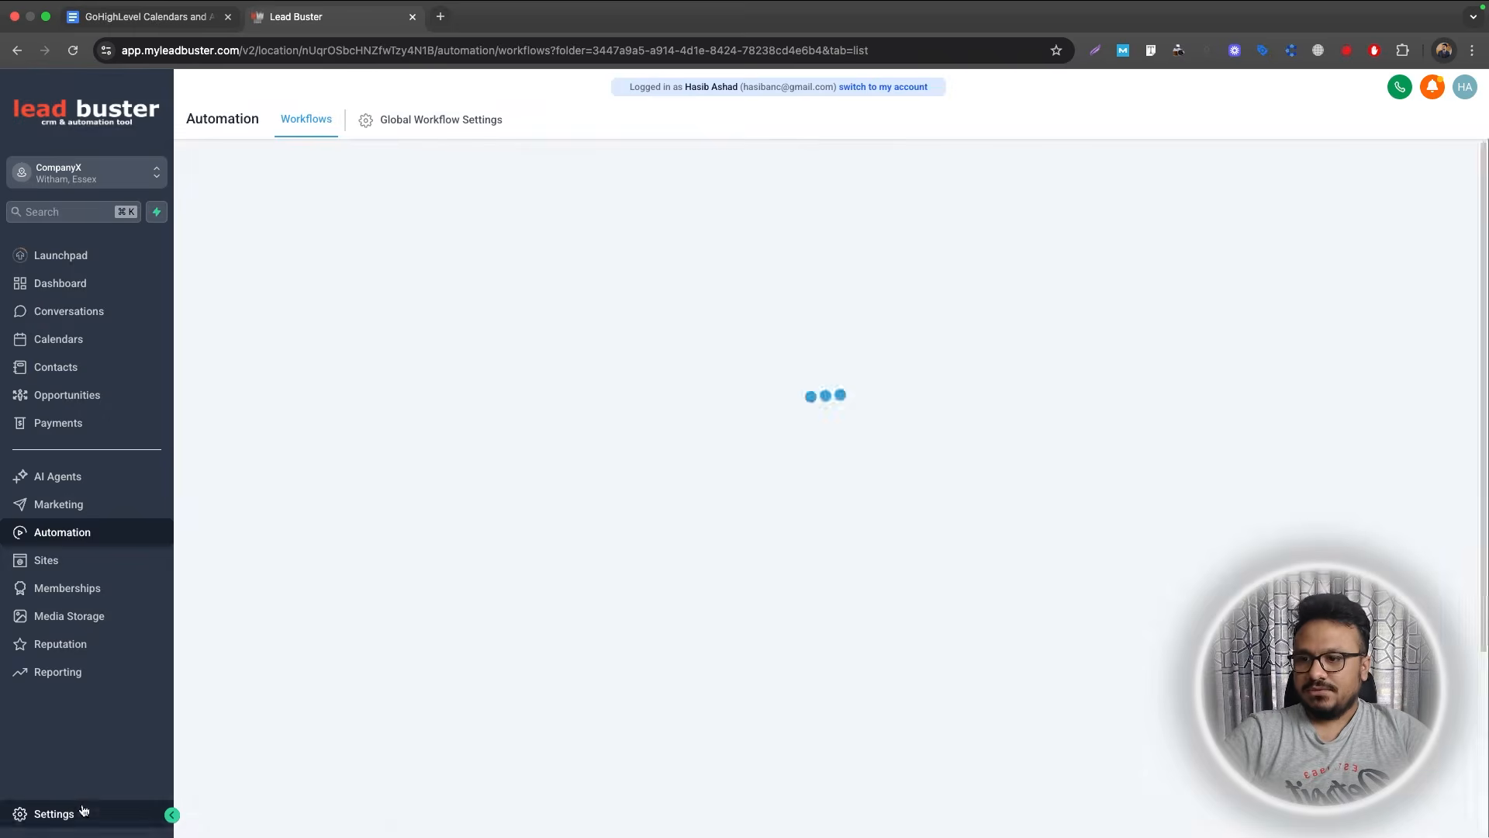
{"action": "left_click", "coordinate": [59, 338]}
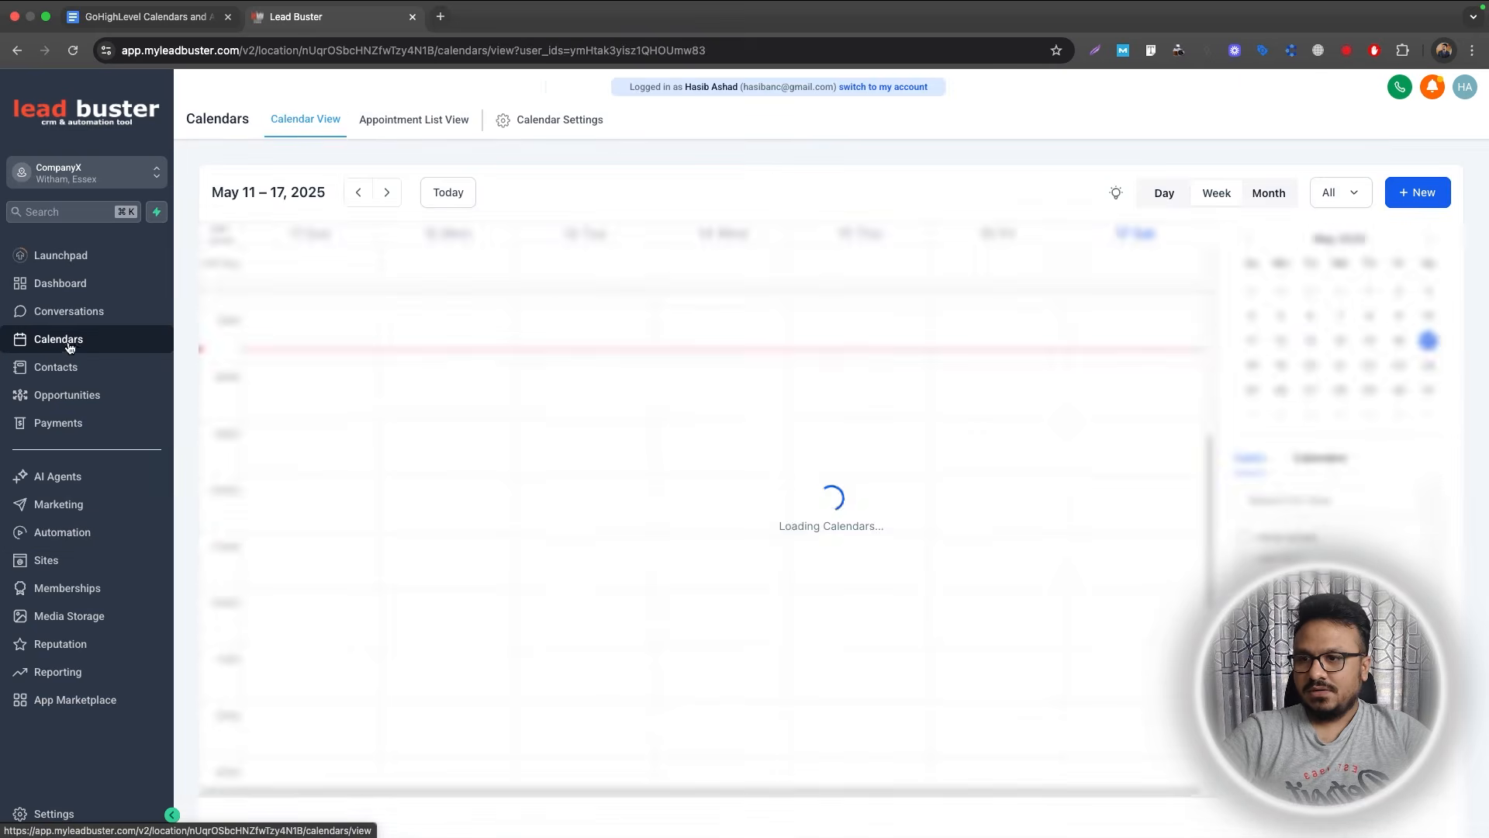
{"action": "left_click", "coordinate": [539, 124]}
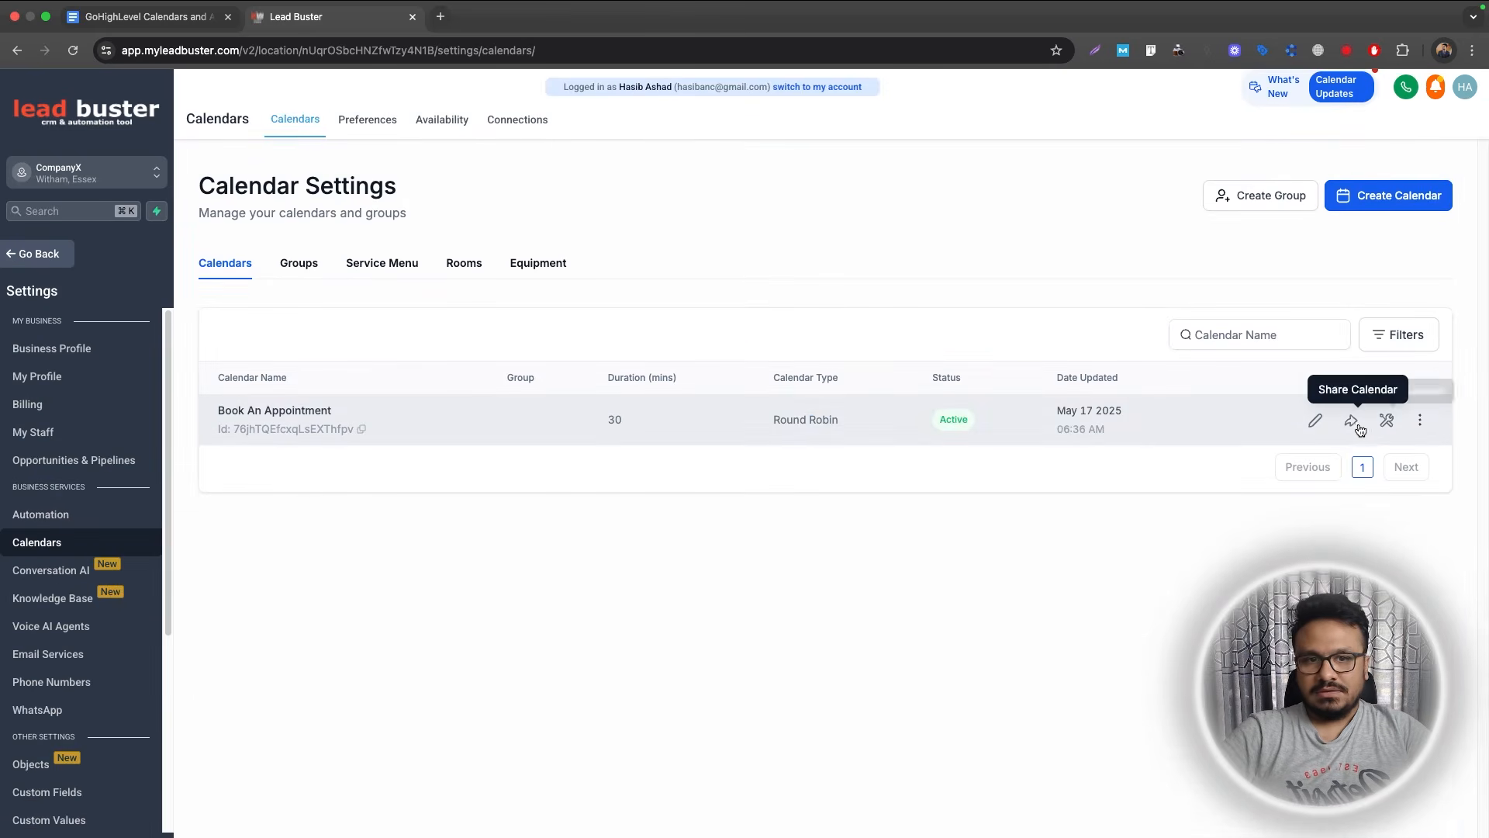
{"action": "left_click", "coordinate": [1358, 427]}
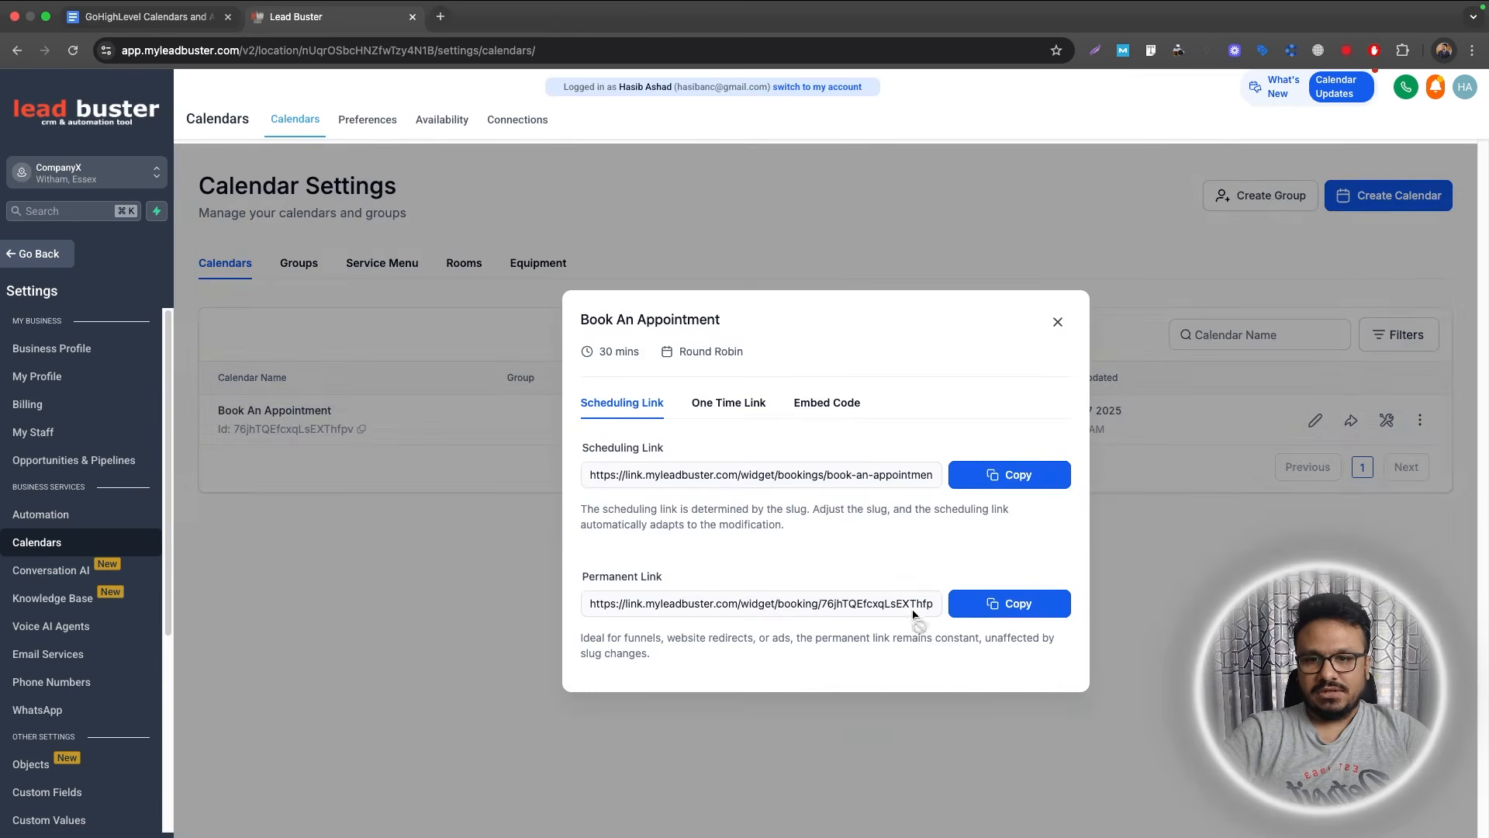
{"action": "left_click", "coordinate": [957, 612]}
Load the booking link in a new tab and choose the 01:00 PM slot.
{"action": "left_click", "coordinate": [440, 17]}
{"action": "key", "text": "super+v"}
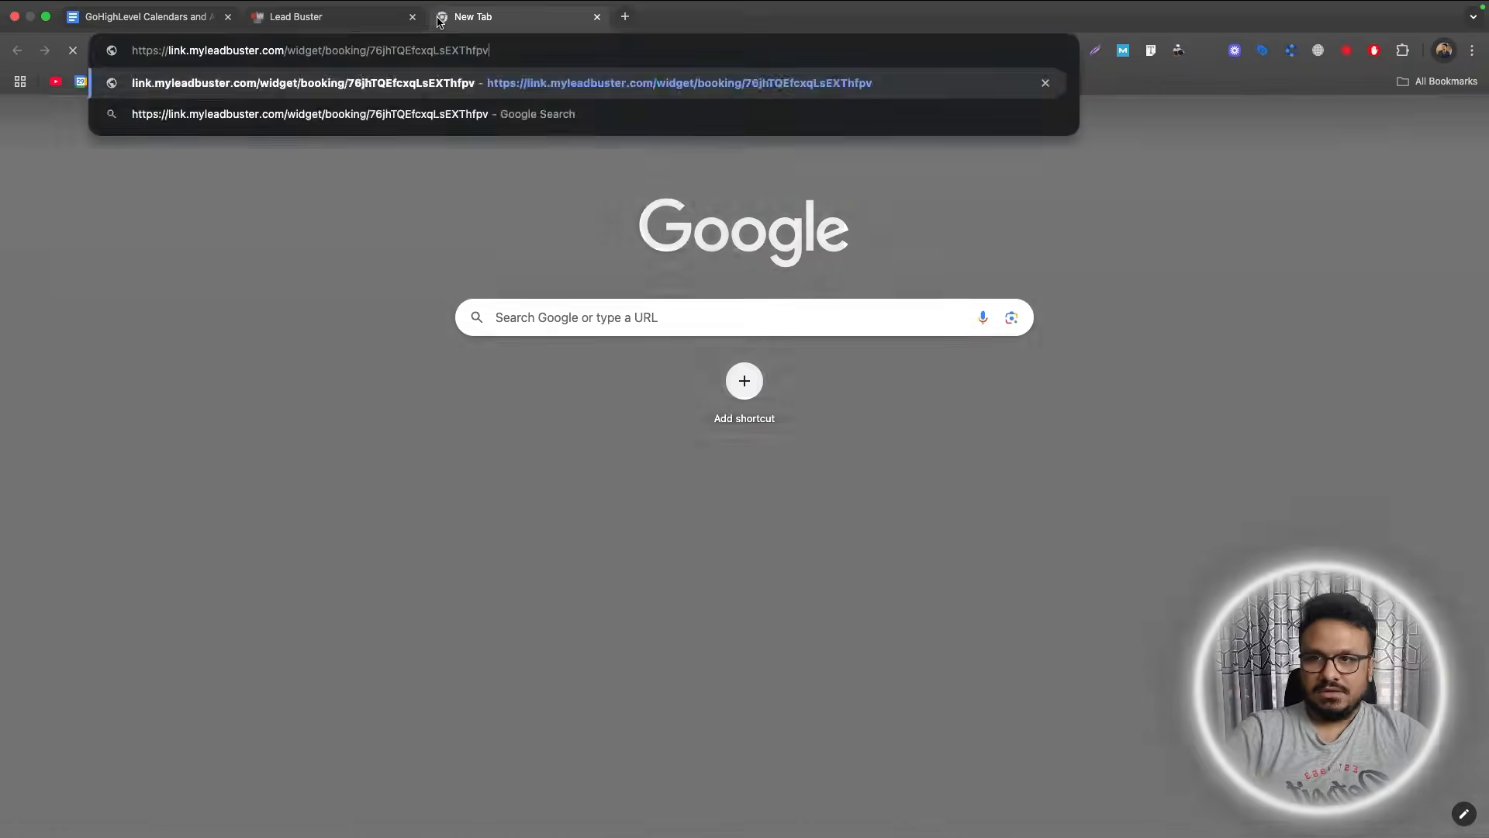
{"action": "key", "text": "Return"}
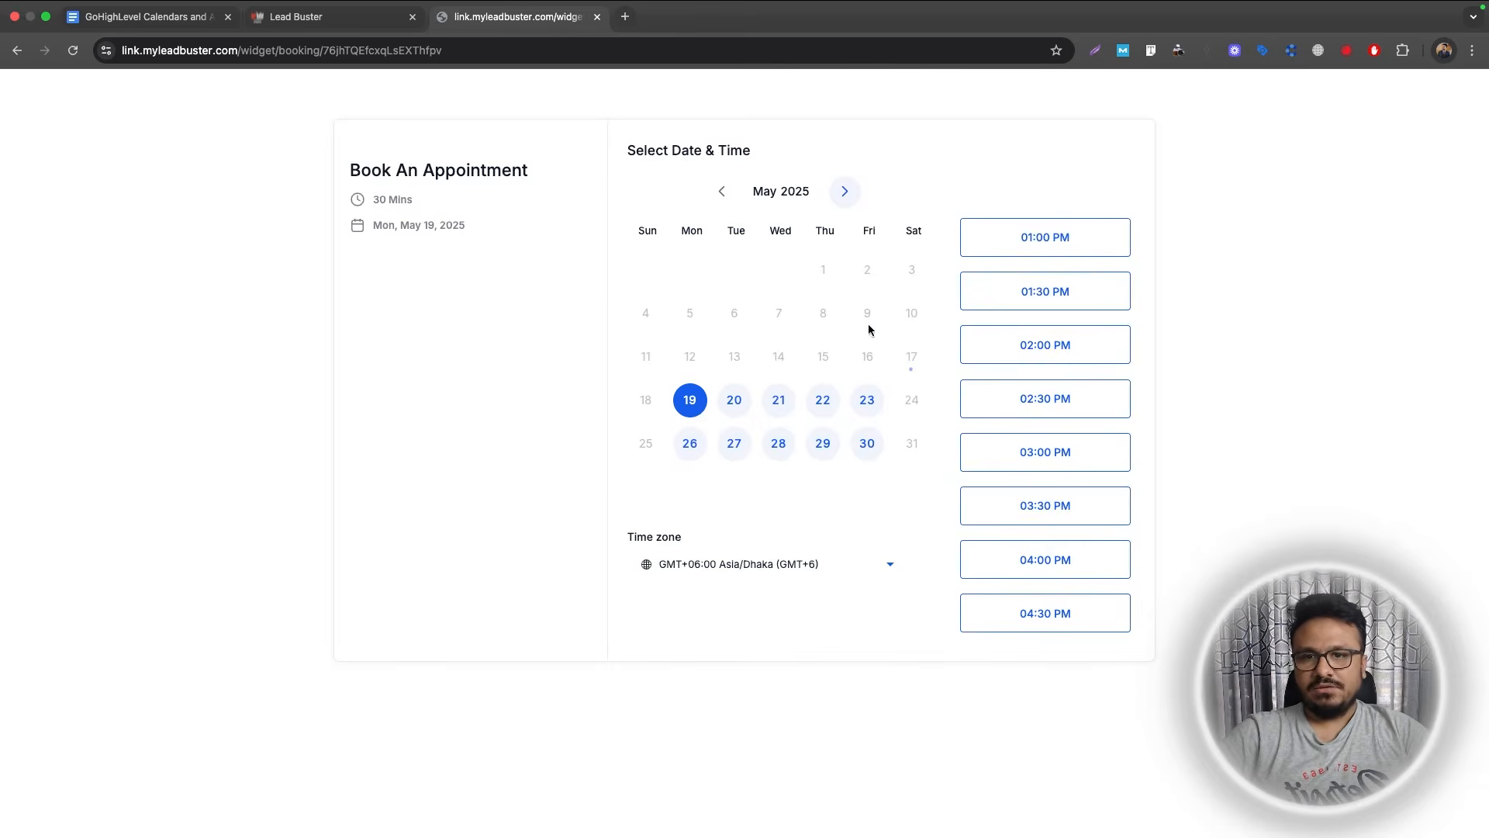
{"action": "left_click", "coordinate": [1000, 247]}
{"action": "left_click", "coordinate": [1079, 247]}
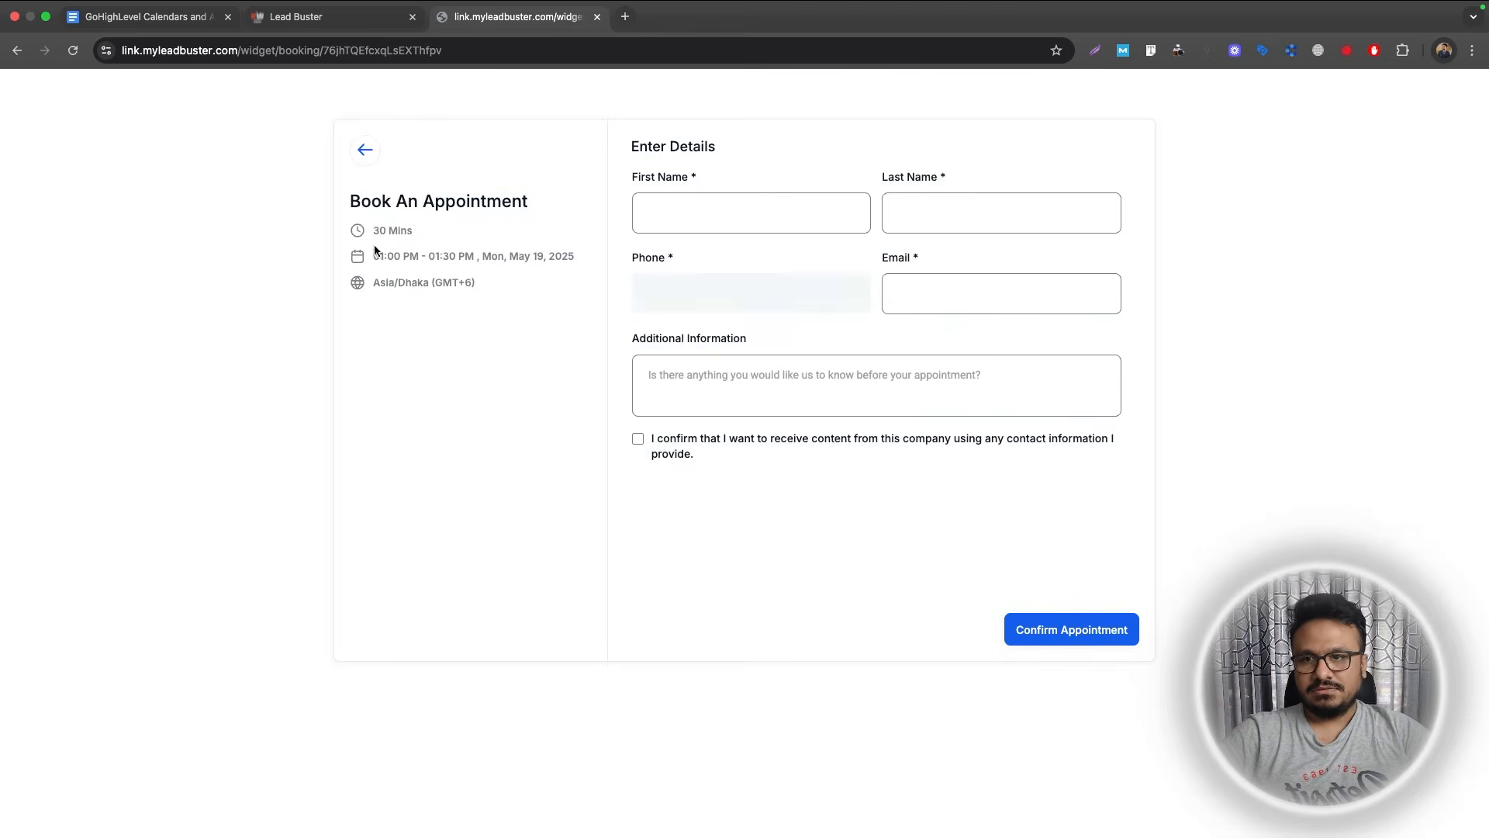
Fill in the contact's first and last name, phone and email, tick consent, and submit the booking.
{"action": "left_click", "coordinate": [718, 225]}
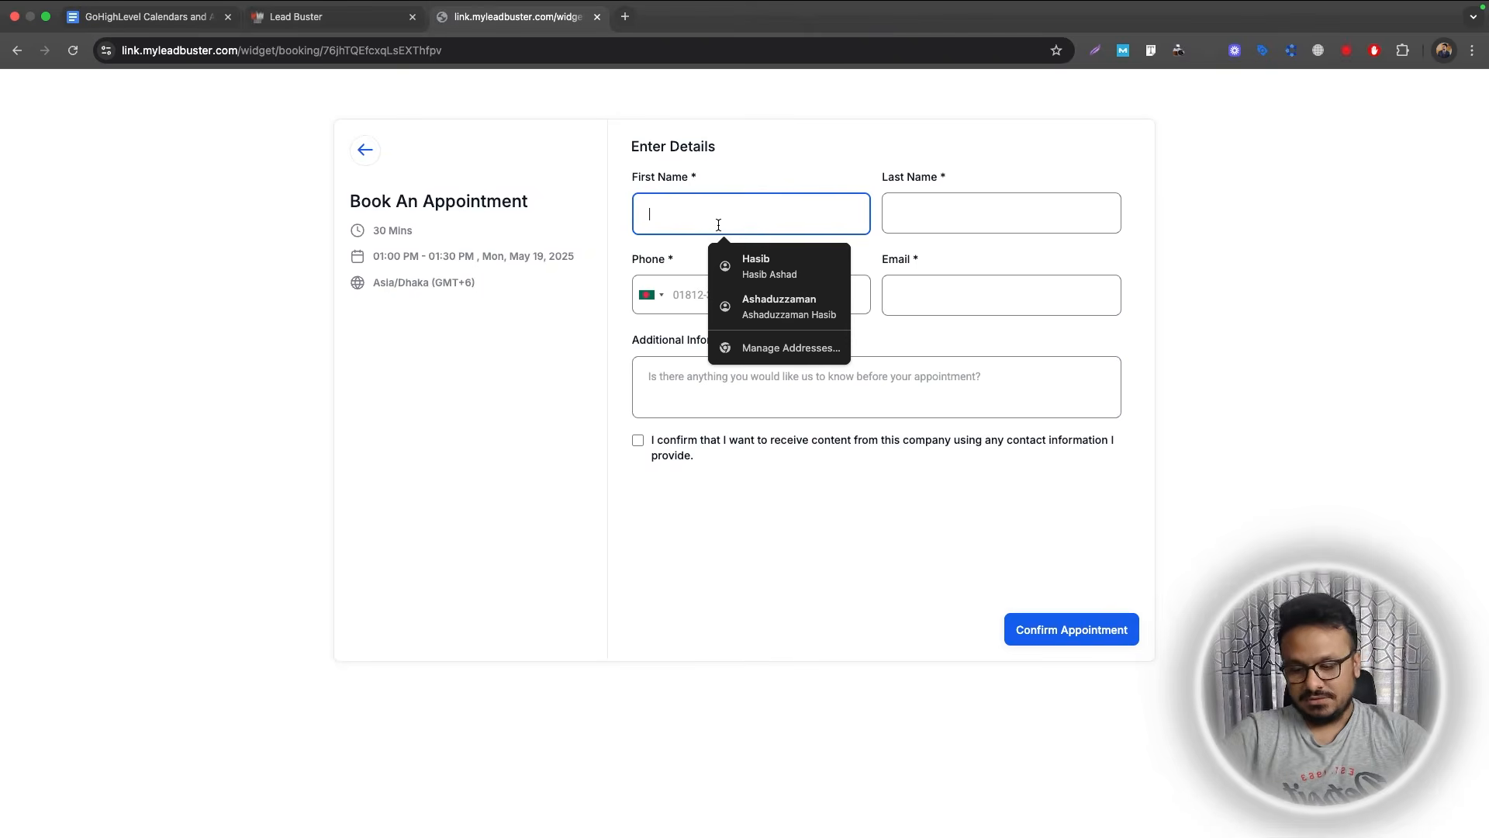
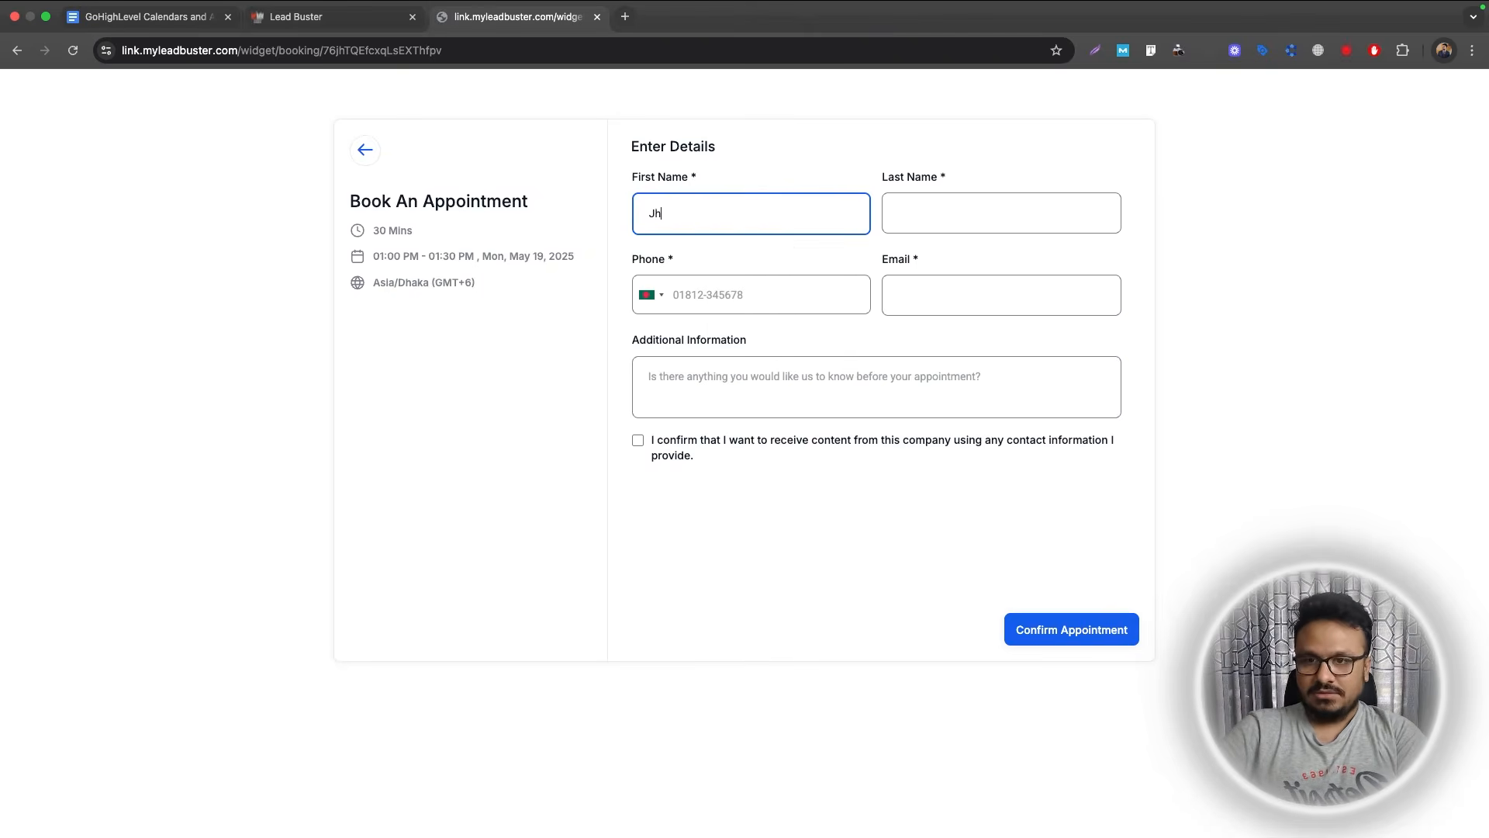
{"action": "key", "text": "Tab"}
{"action": "key", "text": "Tab"}
{"action": "key", "text": "Tab"}
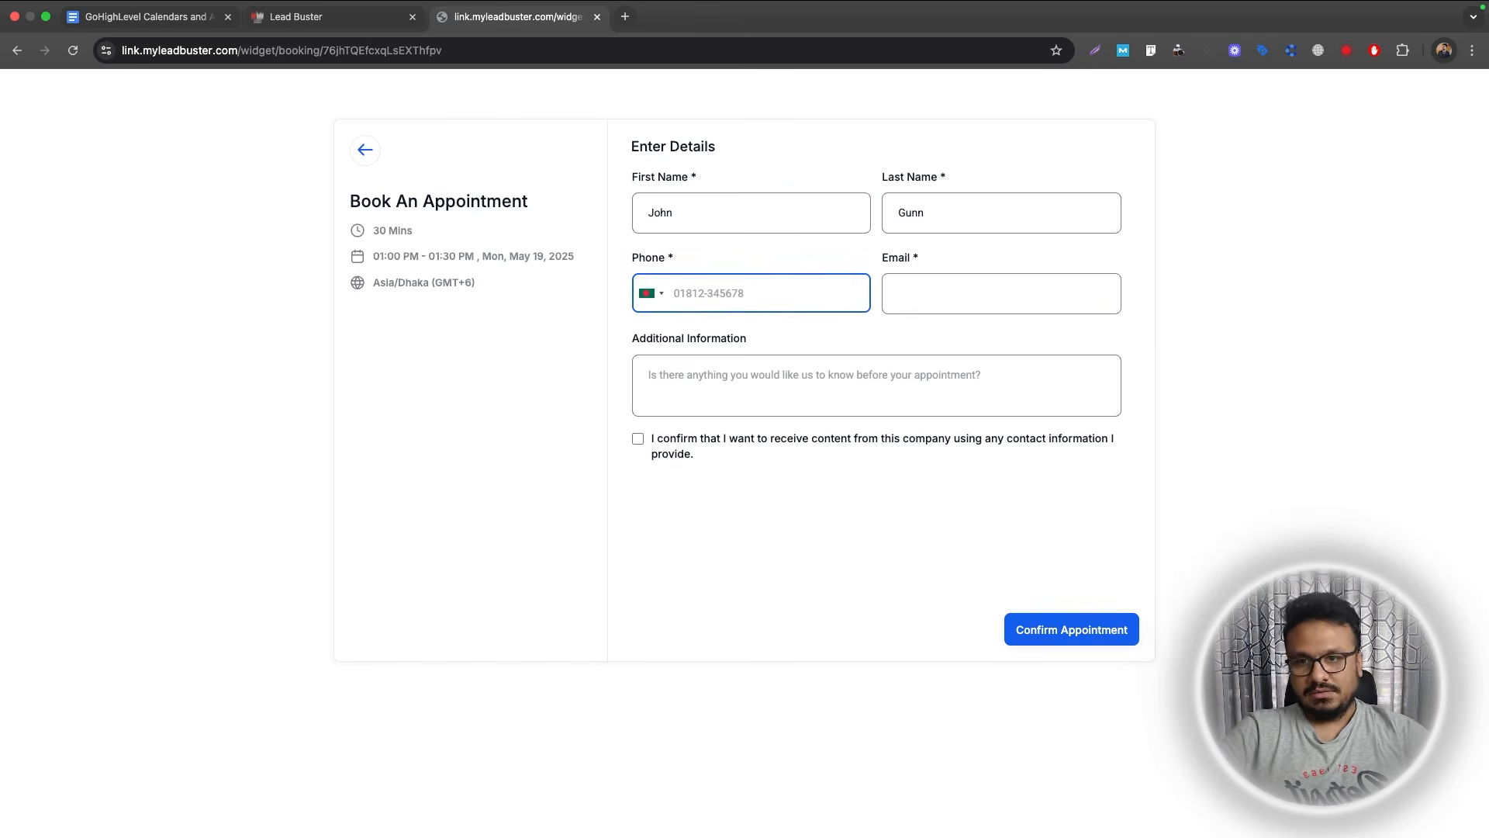
{"action": "type", "text": "+44123"}
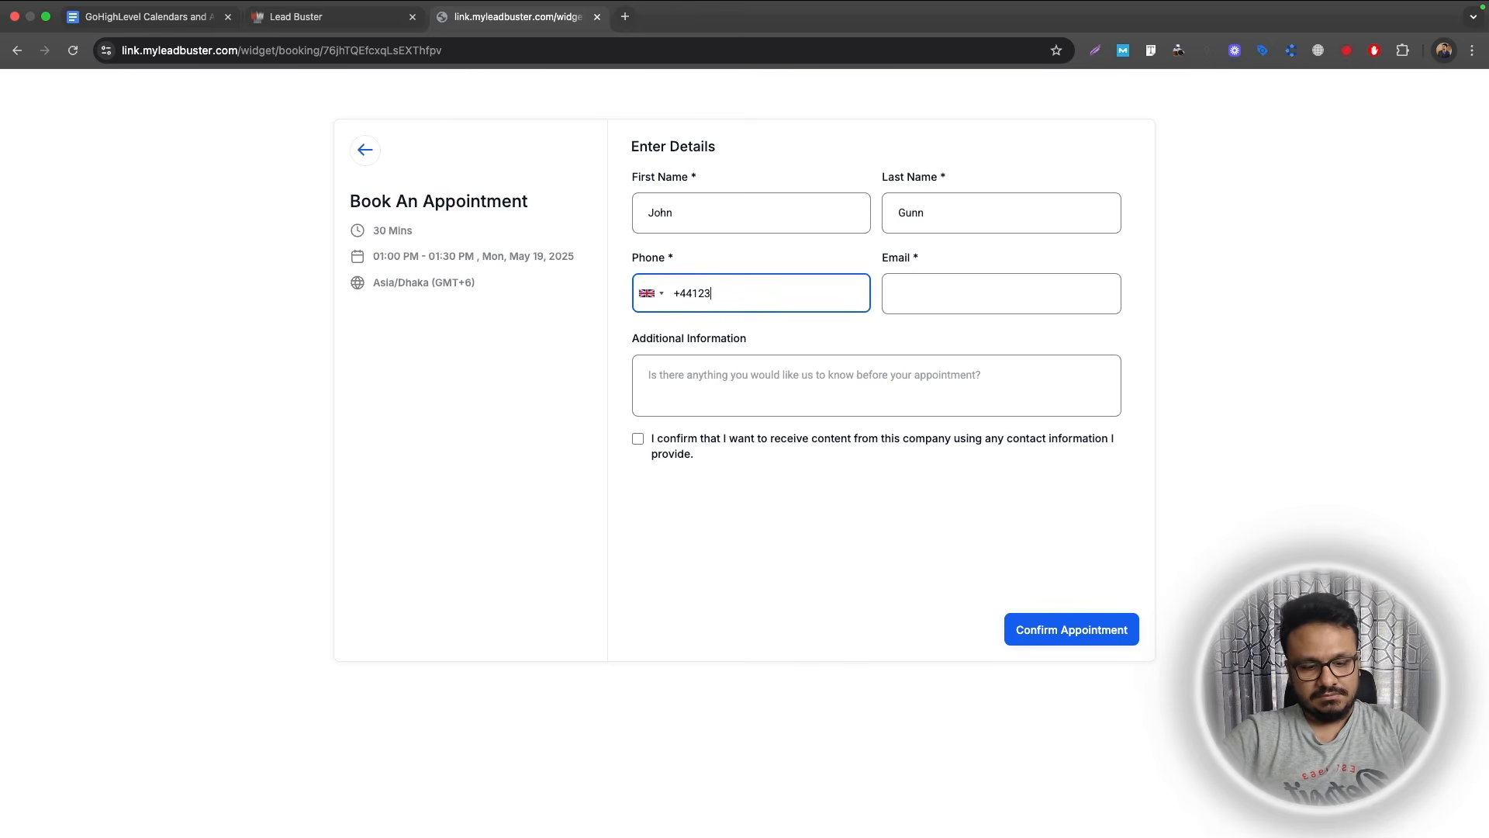
{"action": "type", "text": "4567890"}
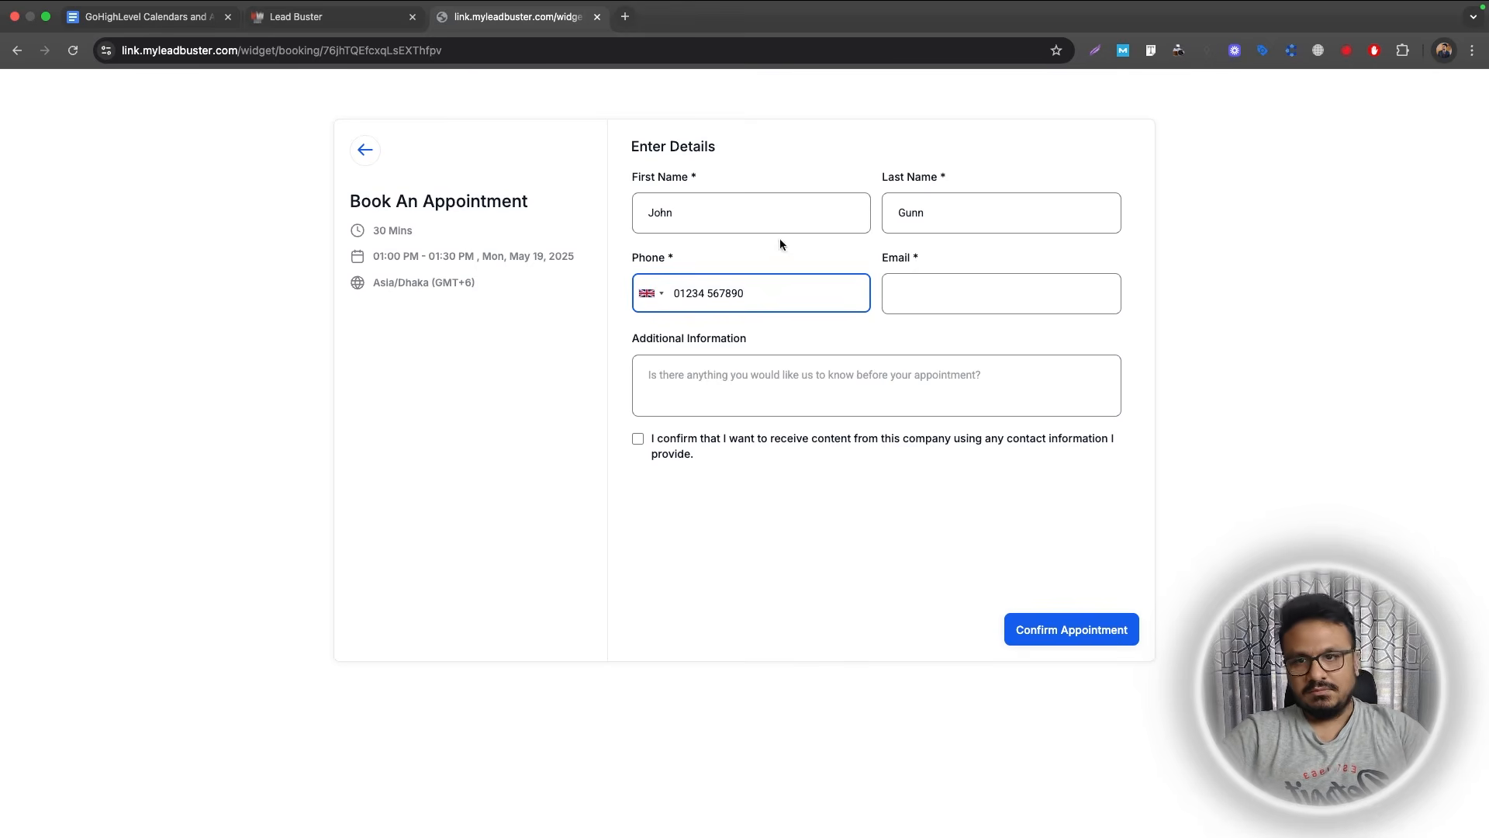
{"action": "left_click", "coordinate": [917, 280]}
{"action": "type", "text": "as"}
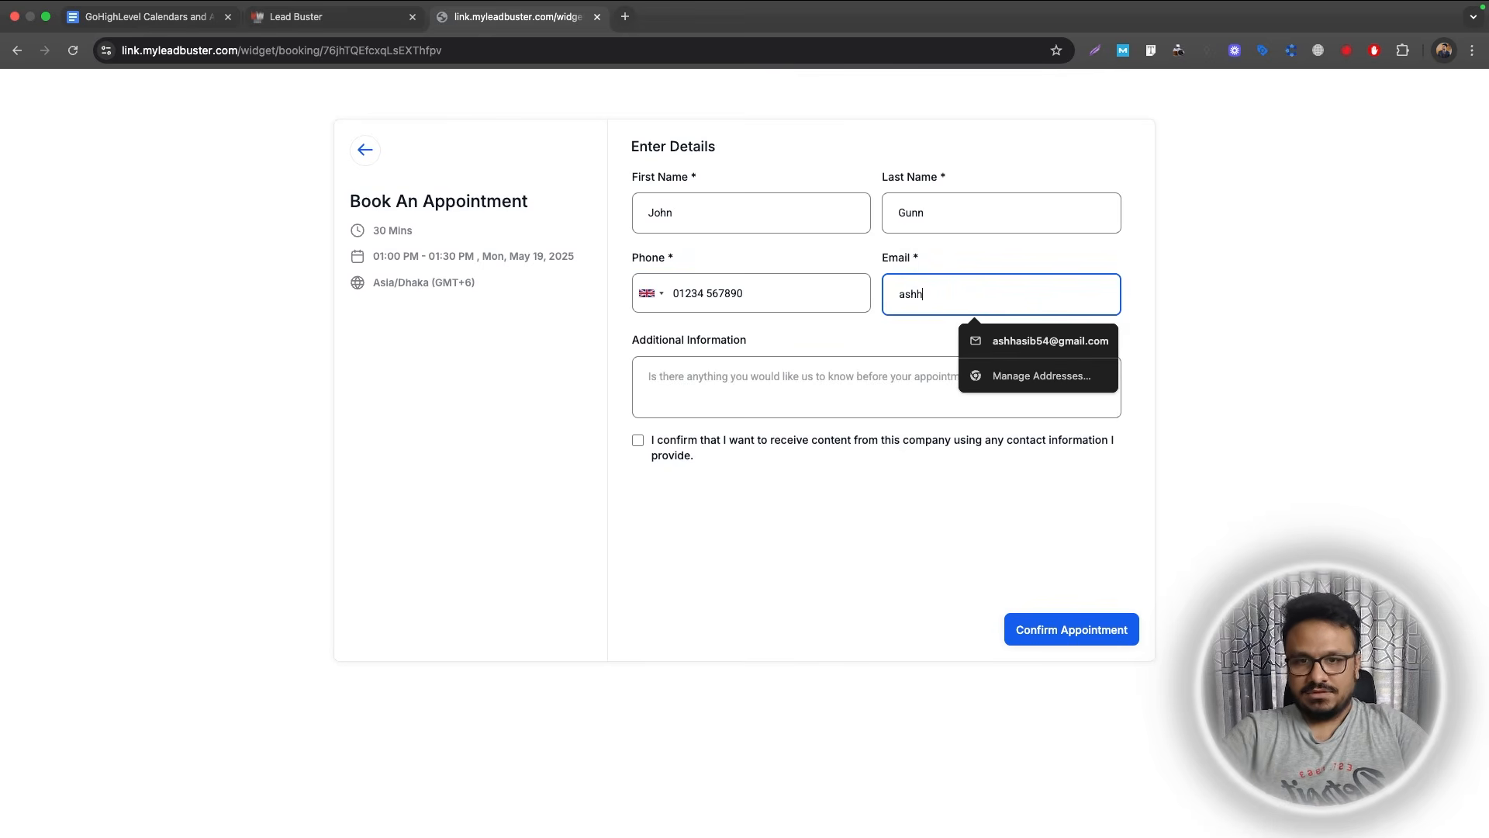
{"action": "type", "text": "hh"}
{"action": "key", "text": "Down"}
{"action": "key", "text": "Return"}
{"action": "left_click", "coordinate": [638, 440]}
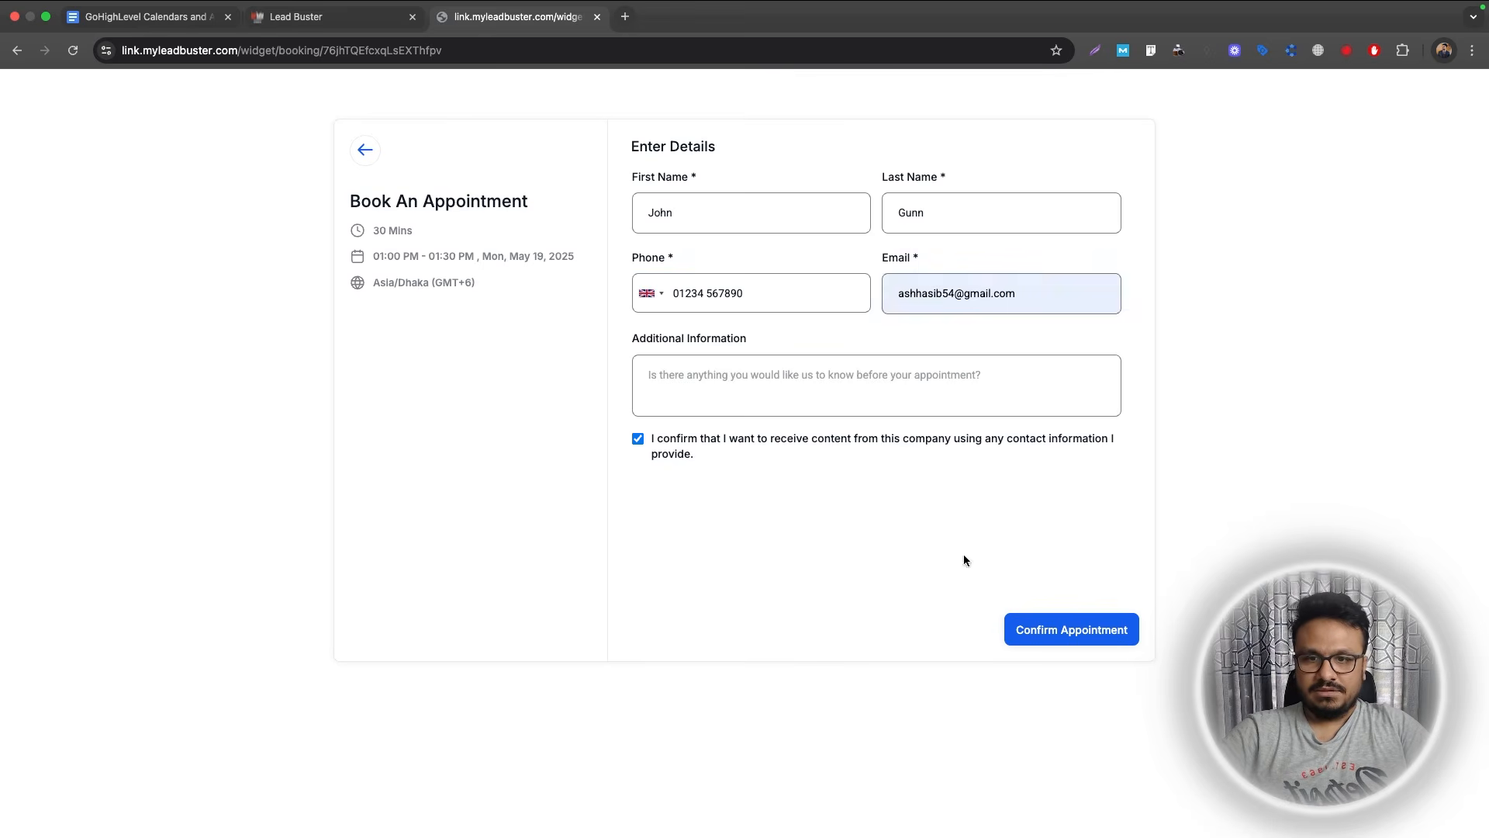
{"action": "left_click", "coordinate": [1057, 625]}
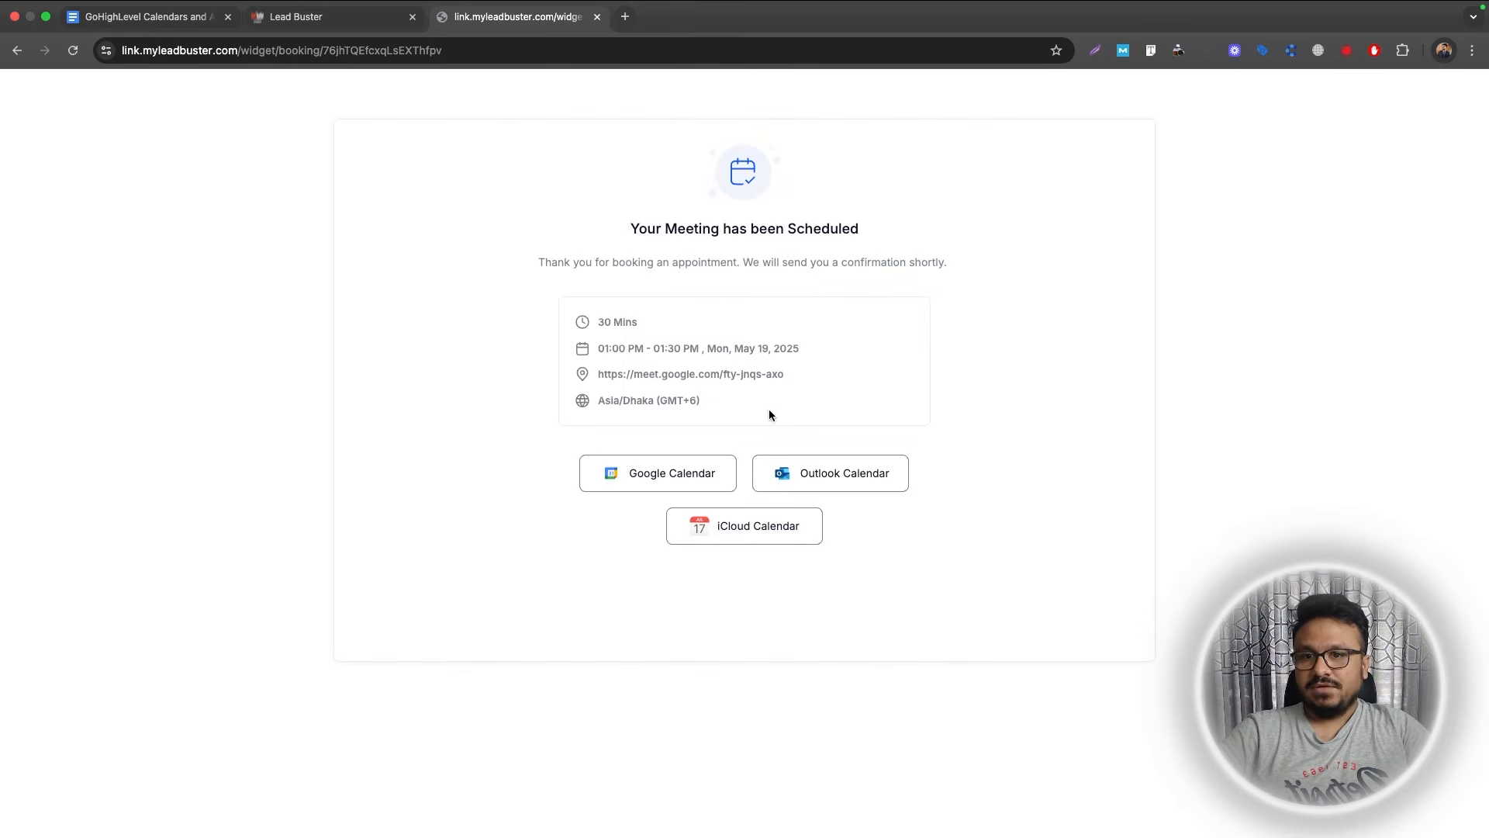
Select the Google Meet link on the booking confirmation page.
{"action": "left_click_drag", "start_coordinate": [783, 375], "coordinate": [602, 380]}
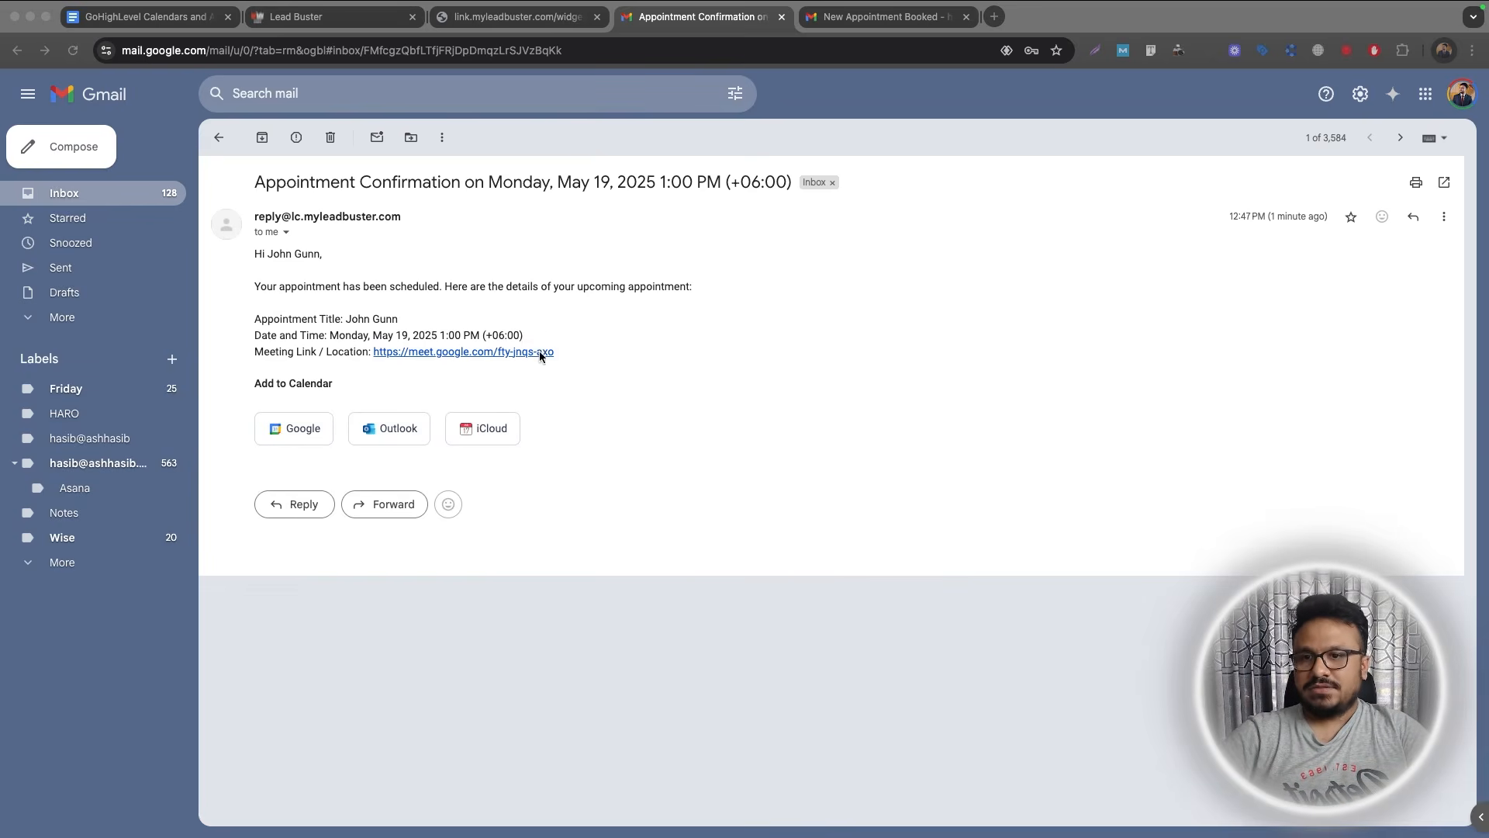
Check the Appt Date-Time line in the New Appointment Booked email, then return to Lead Buster.
{"action": "left_click", "coordinate": [516, 17]}
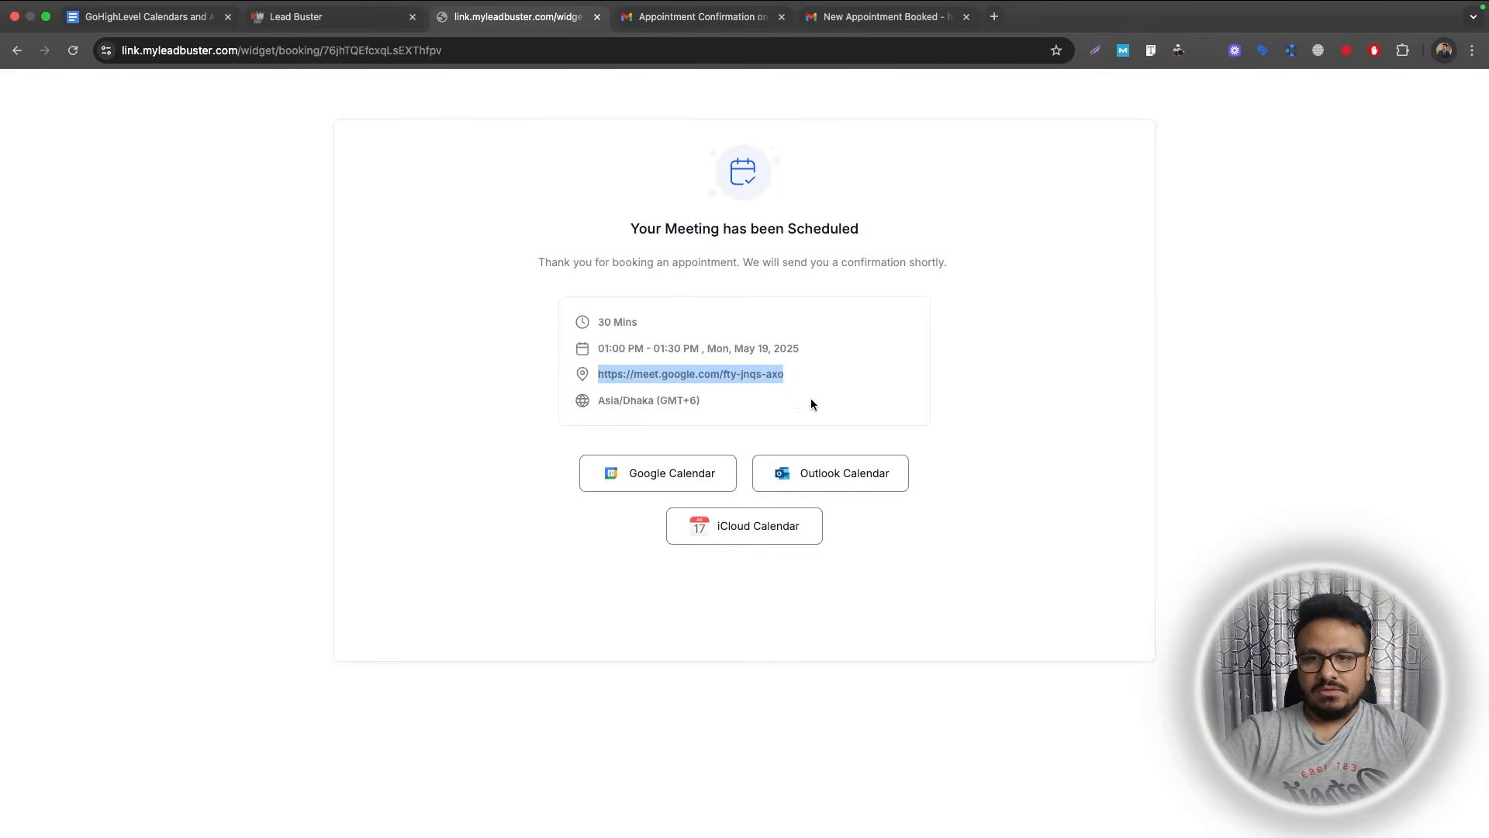
{"action": "left_click", "coordinate": [884, 16]}
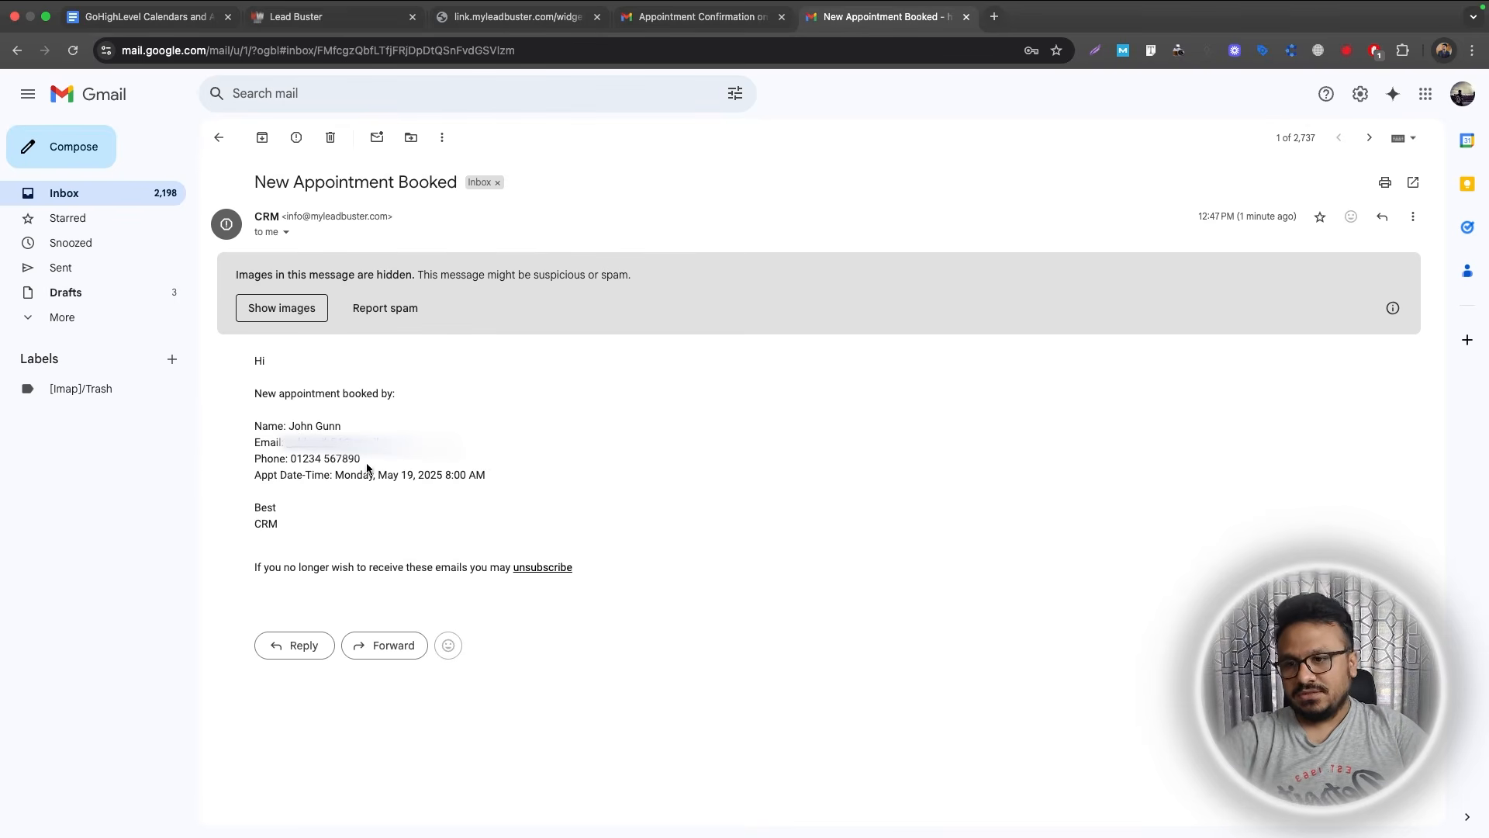
{"action": "left_click_drag", "start_coordinate": [302, 484], "coordinate": [502, 486]}
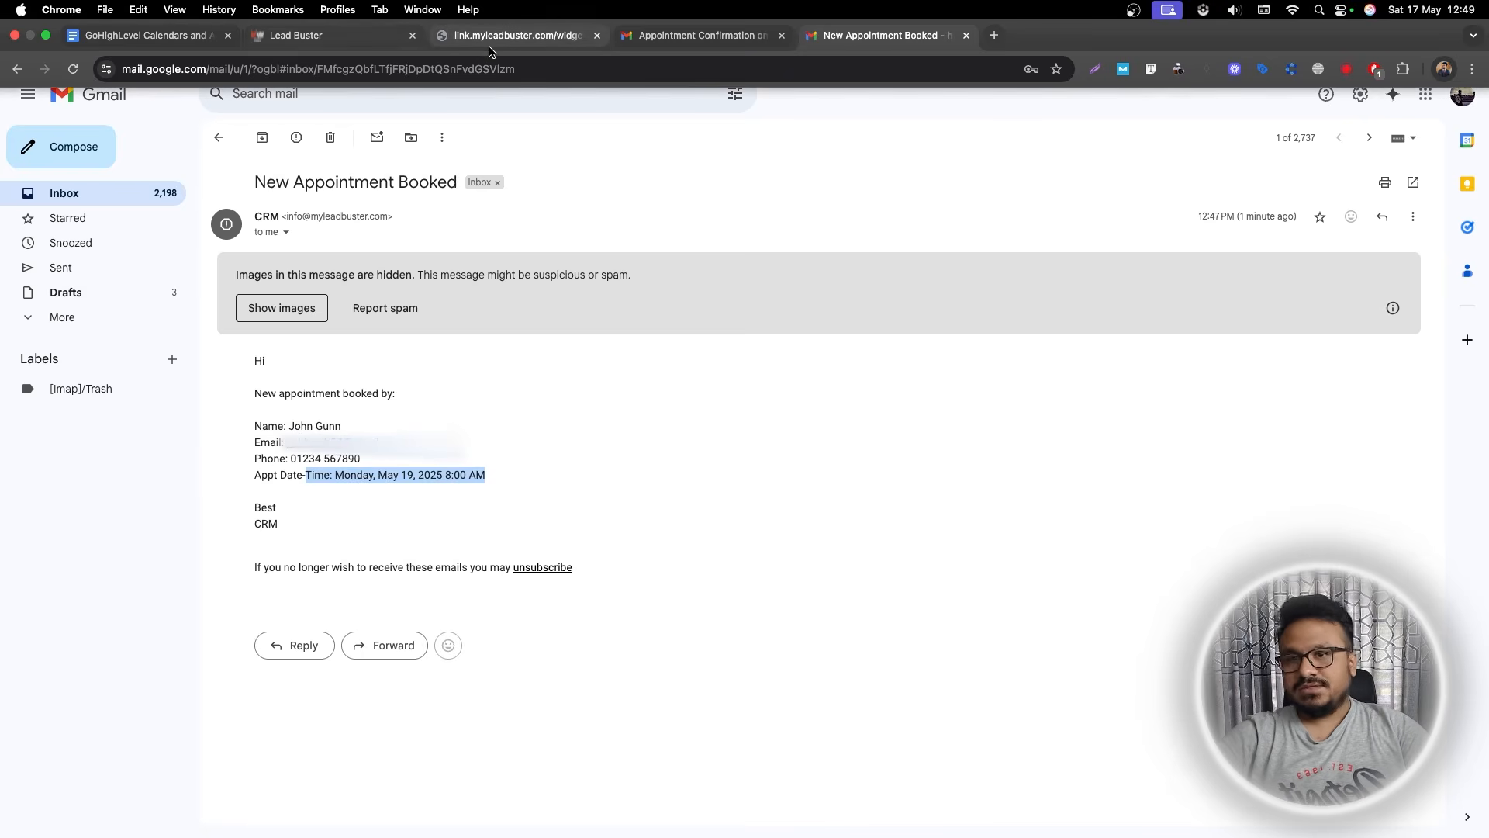
{"action": "left_click", "coordinate": [140, 35]}
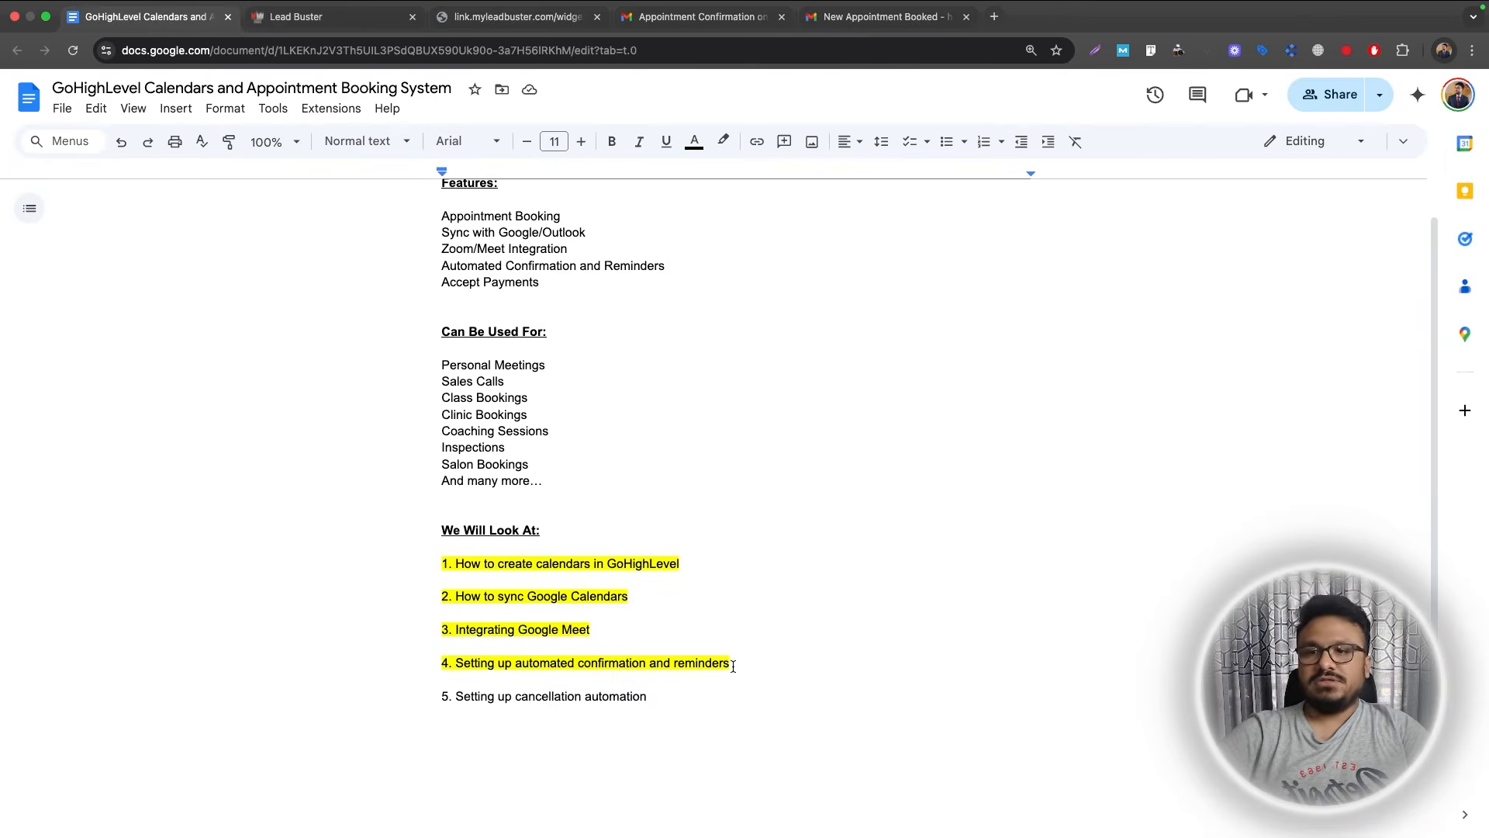
{"action": "left_click", "coordinate": [310, 16]}
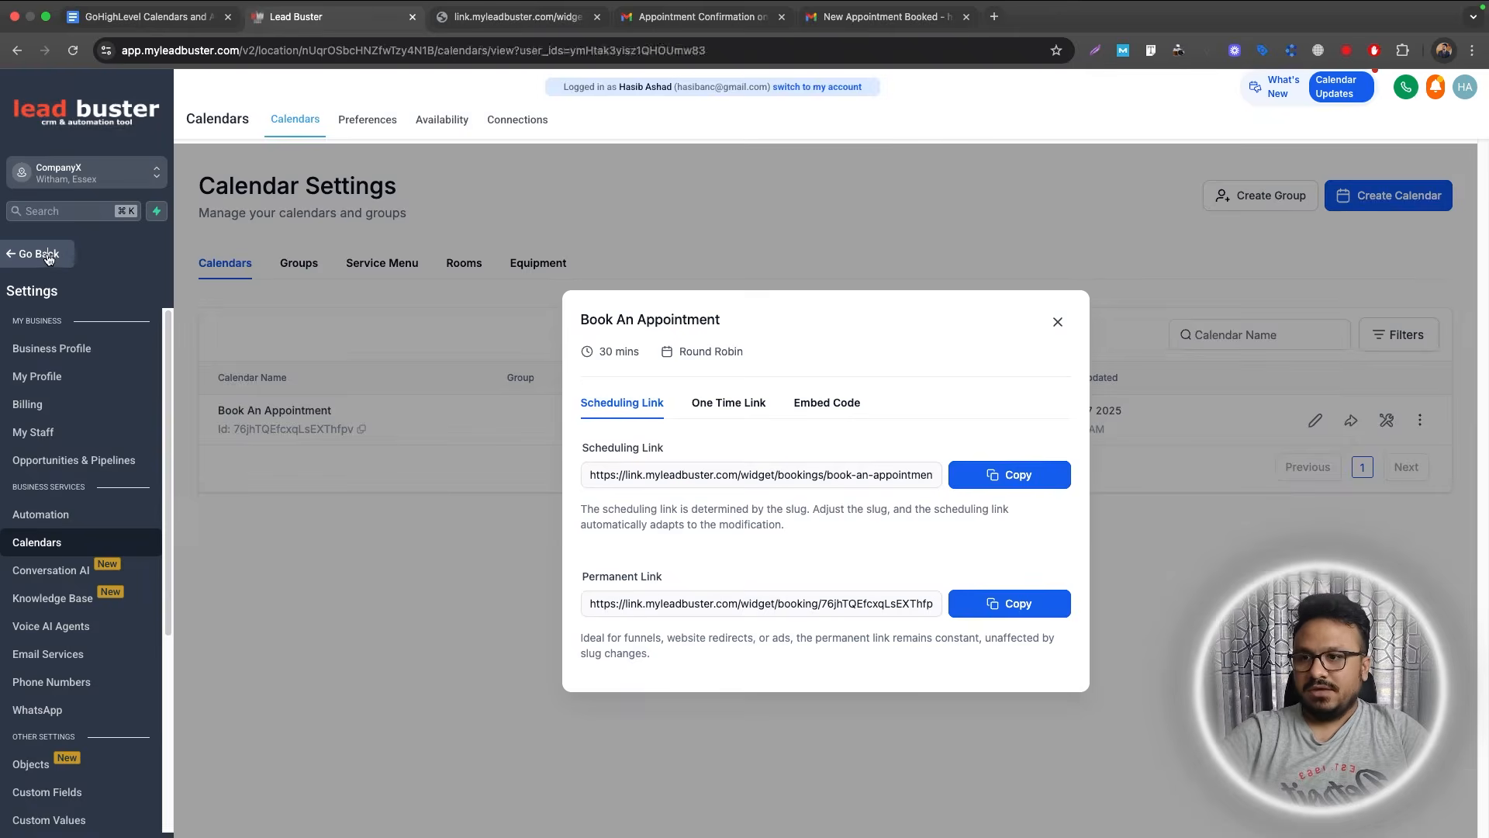
Check the booking's opportunity card stays in Booked Consultation, then open the planning document.
{"action": "left_click", "coordinate": [43, 249]}
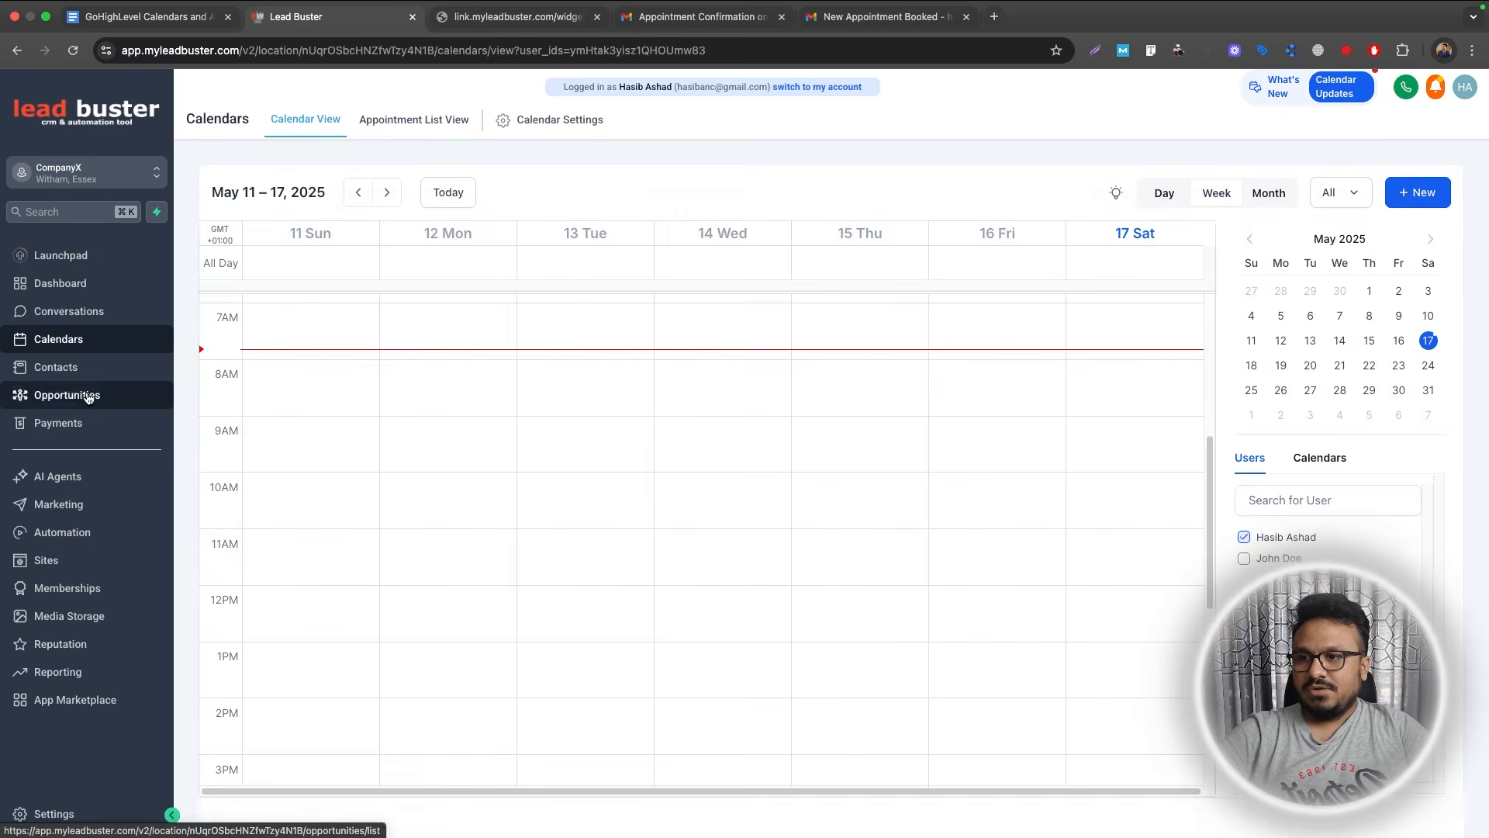
{"action": "left_click", "coordinate": [74, 395]}
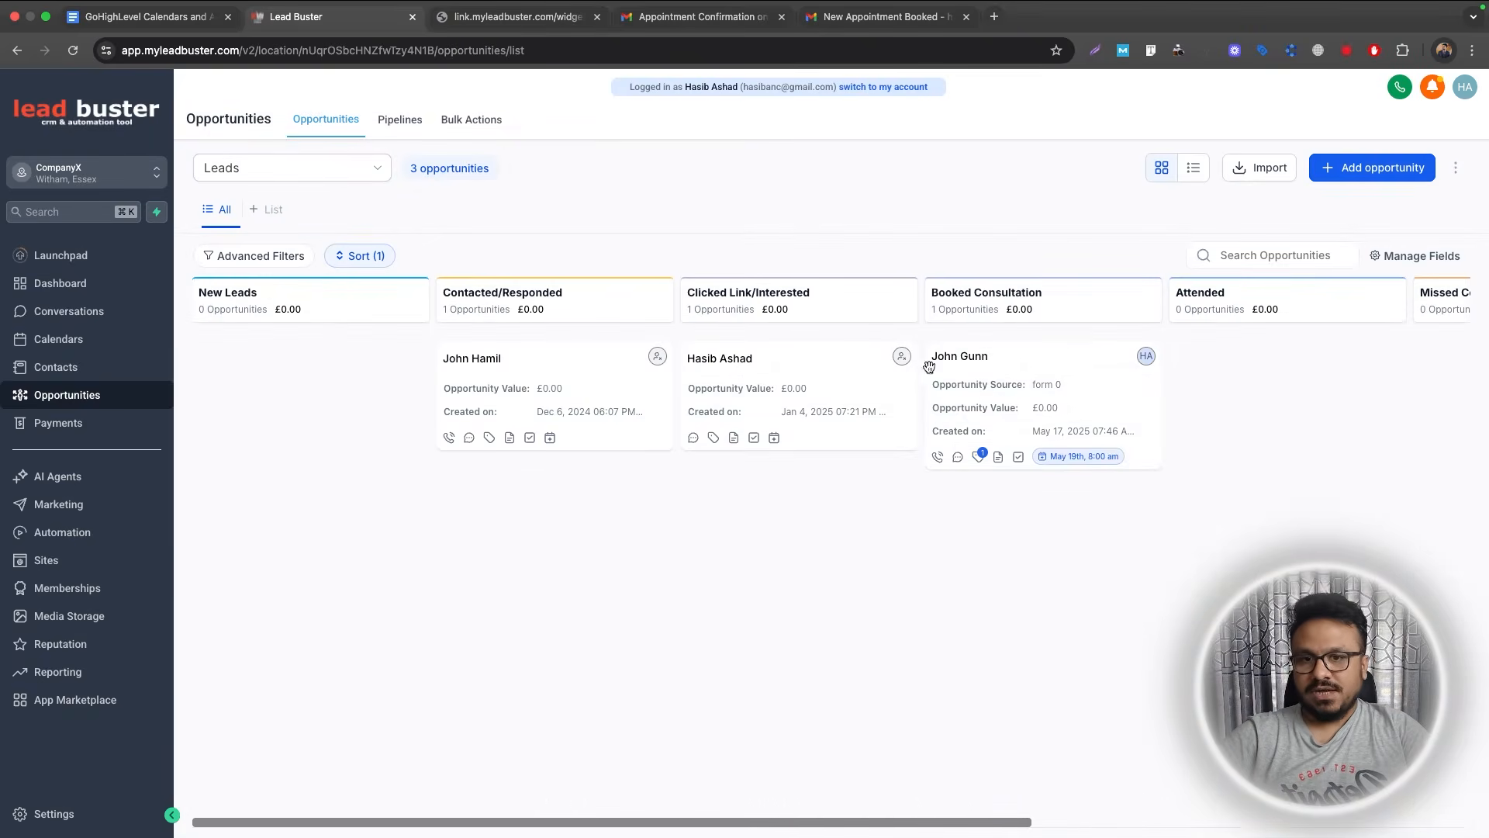
{"action": "left_click_drag", "start_coordinate": [1023, 385], "coordinate": [1024, 381]}
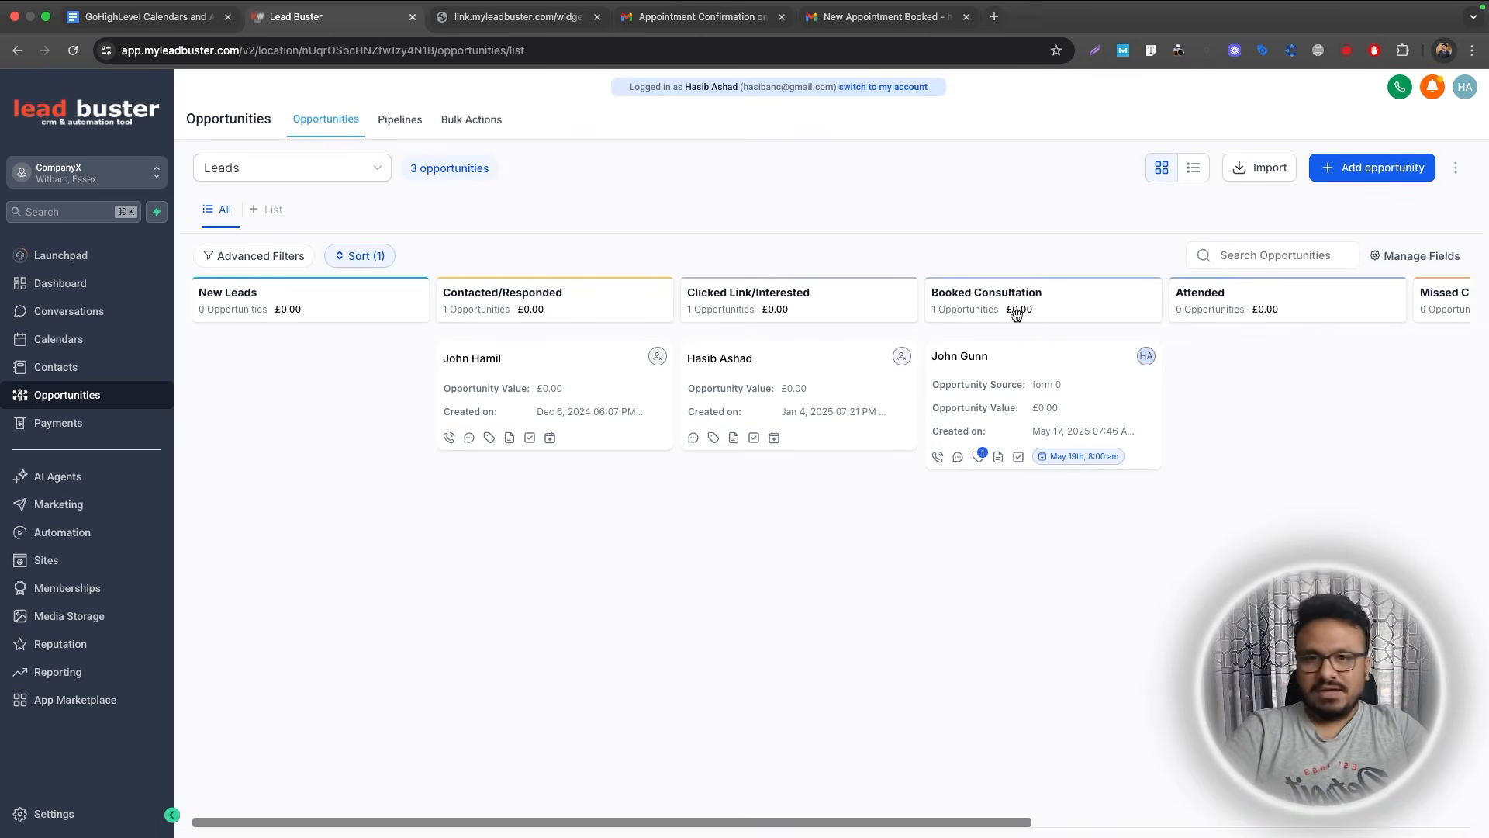
{"action": "left_click", "coordinate": [147, 17]}
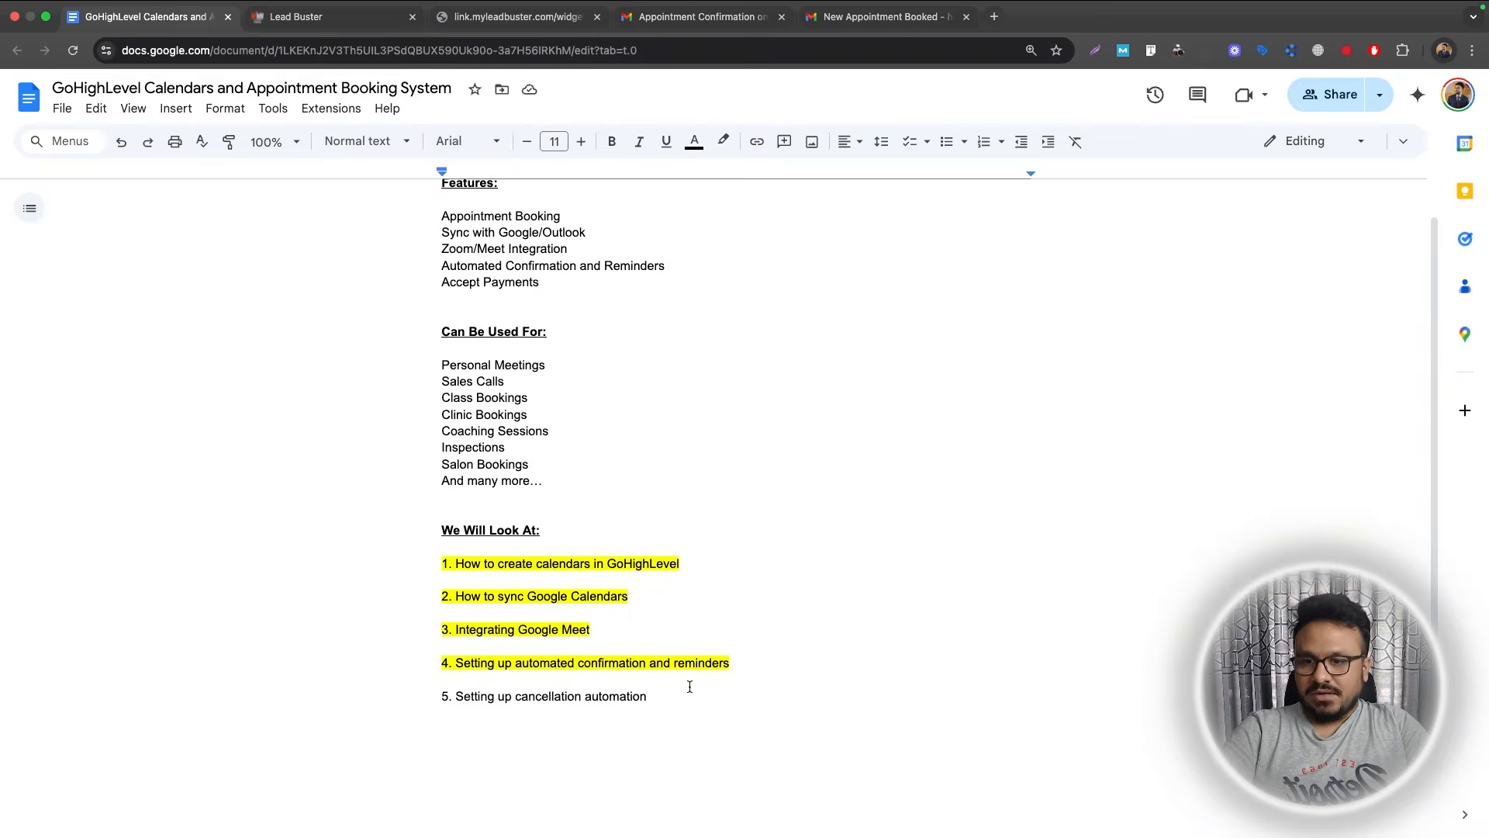
Place the cursor after agenda item 4 in the Google Doc, then return to the Lead Buster dashboard.
{"action": "left_click", "coordinate": [739, 668]}
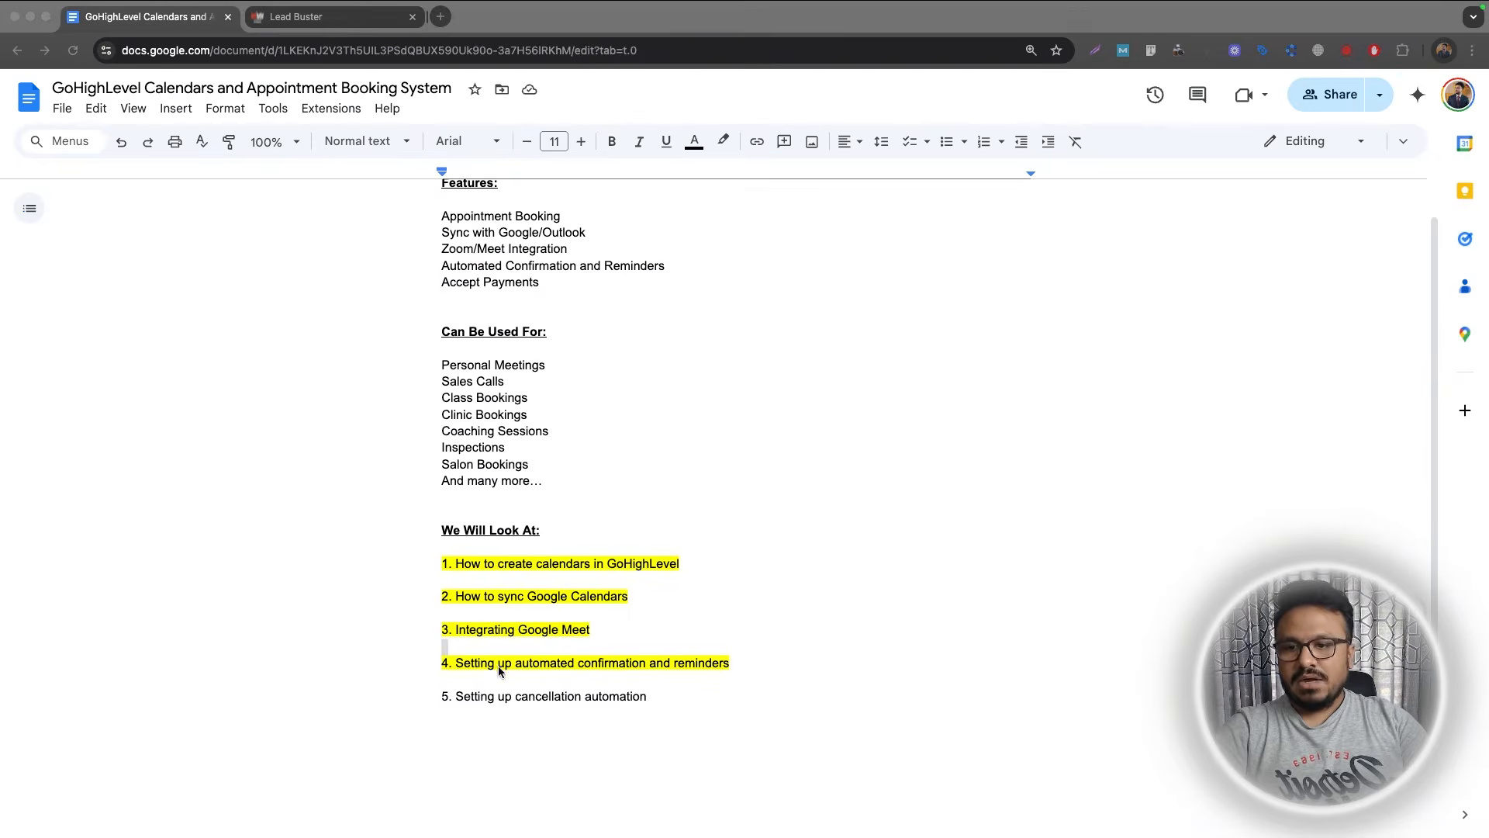
{"action": "left_click", "coordinate": [517, 720]}
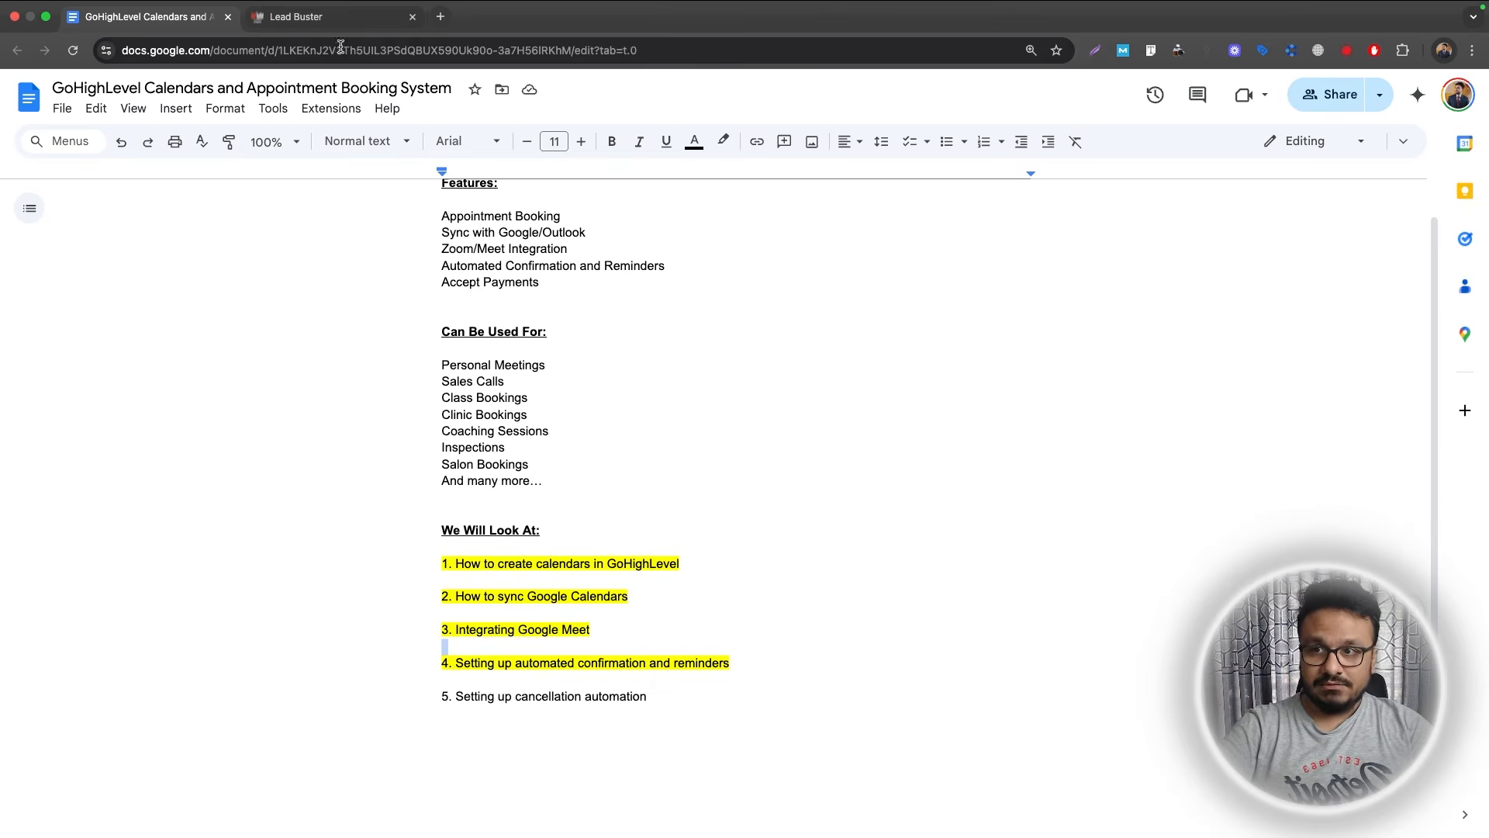
{"action": "left_click", "coordinate": [338, 21]}
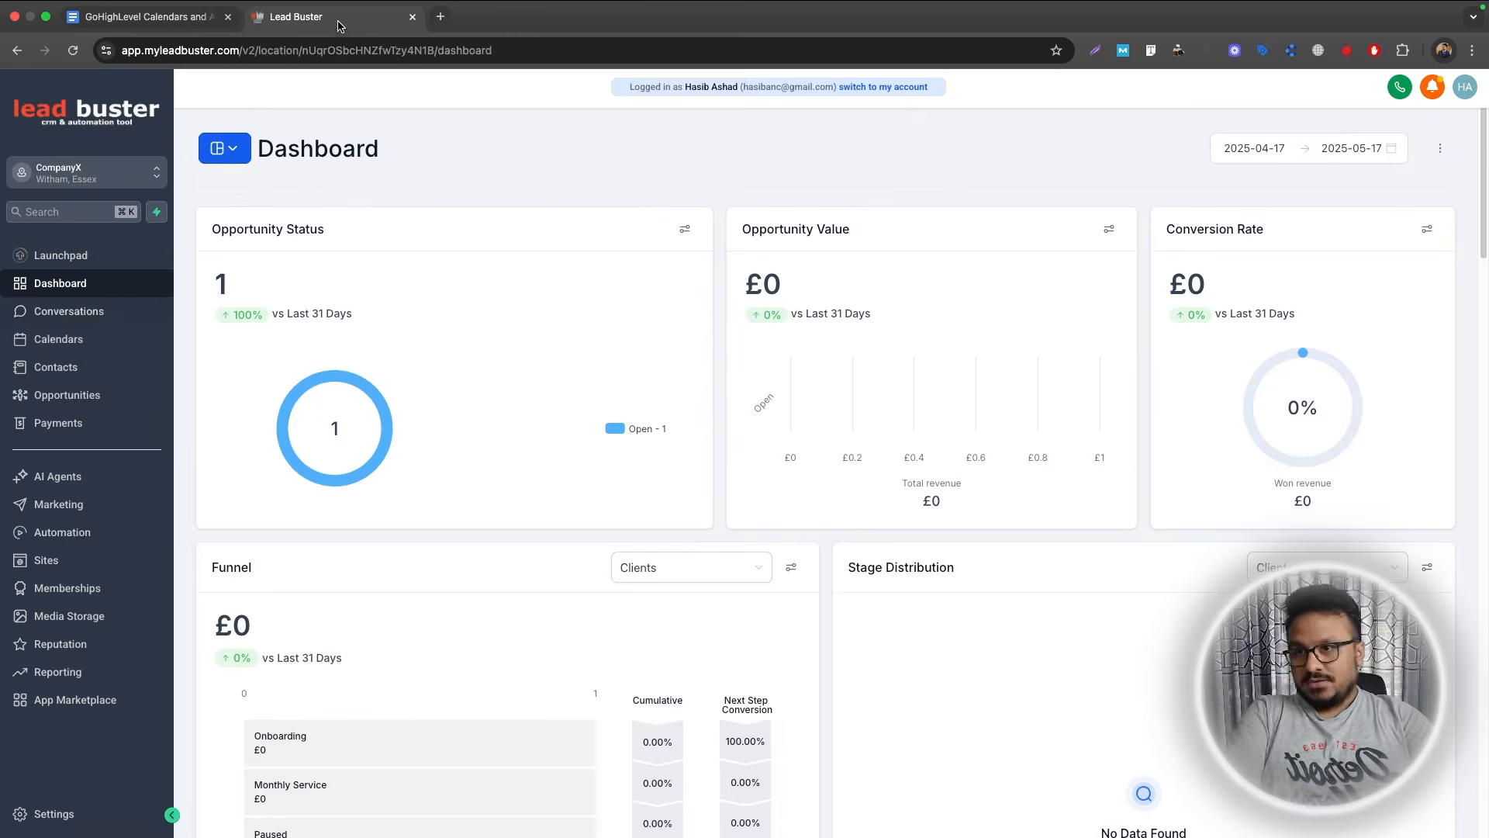
{"action": "left_click", "coordinate": [87, 340]}
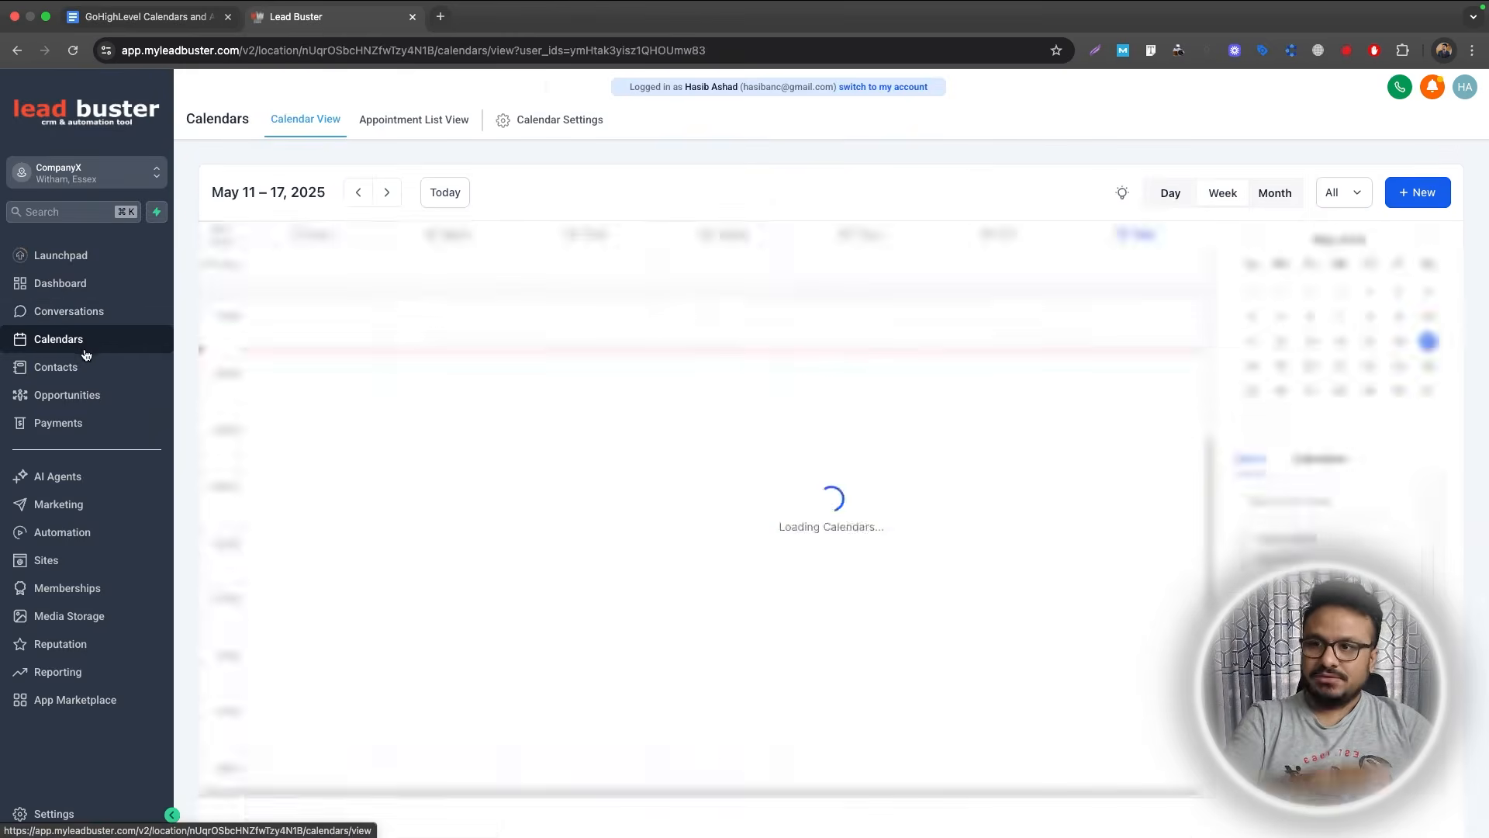
{"action": "left_click", "coordinate": [442, 119]}
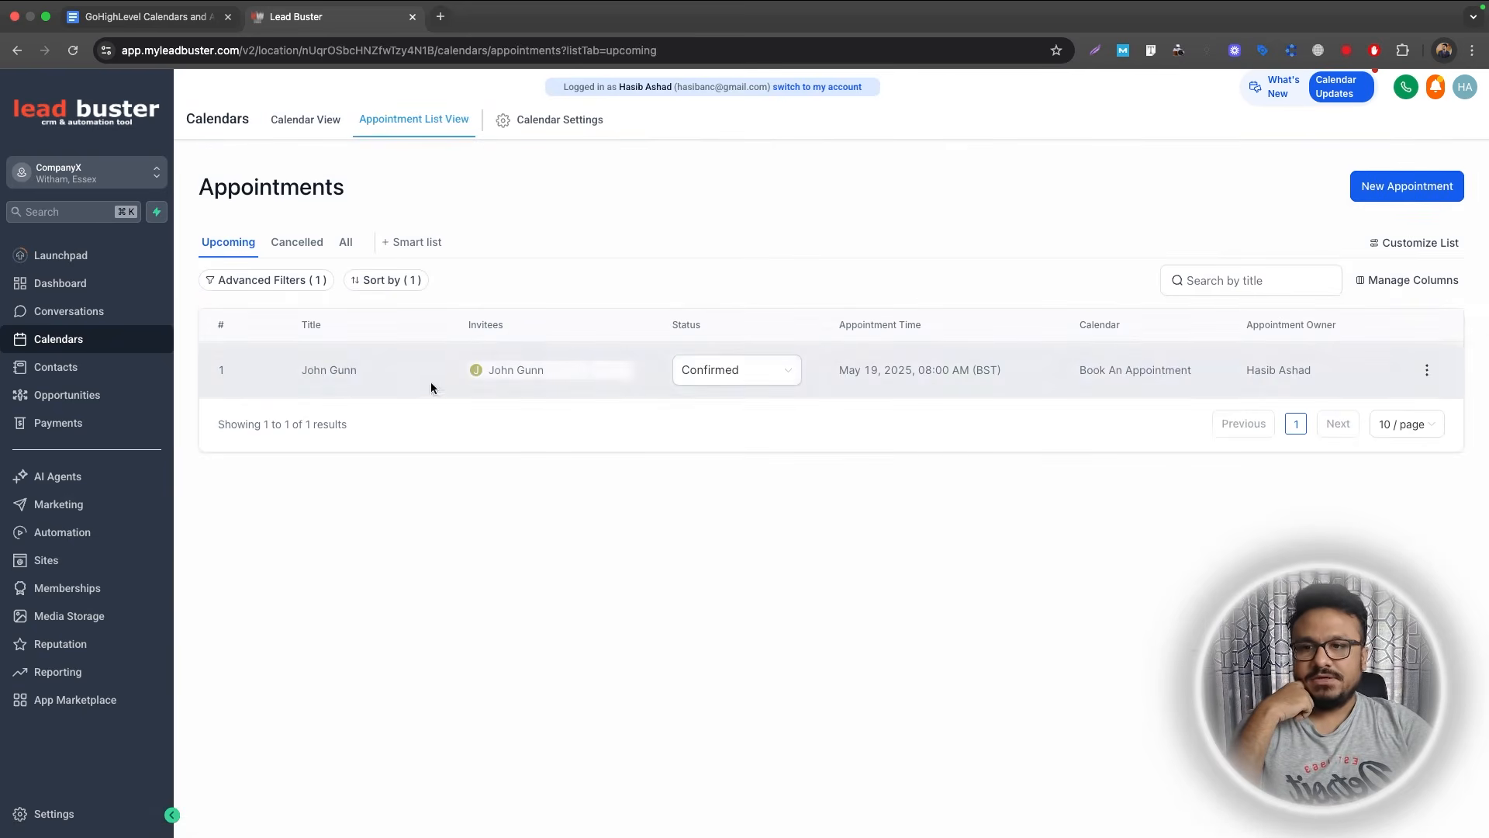
{"action": "left_click", "coordinate": [746, 380]}
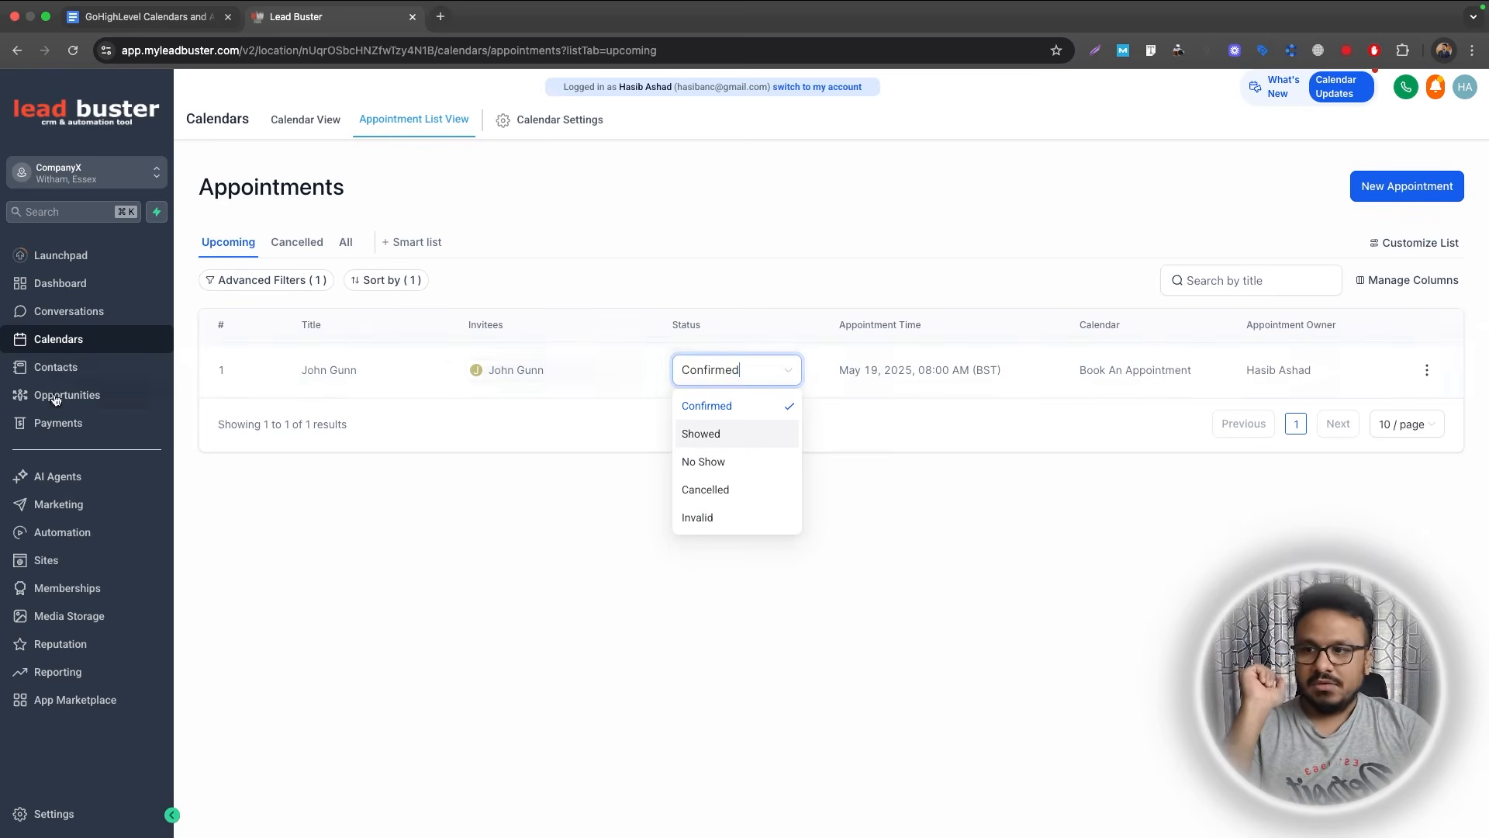
{"action": "left_click", "coordinate": [91, 402]}
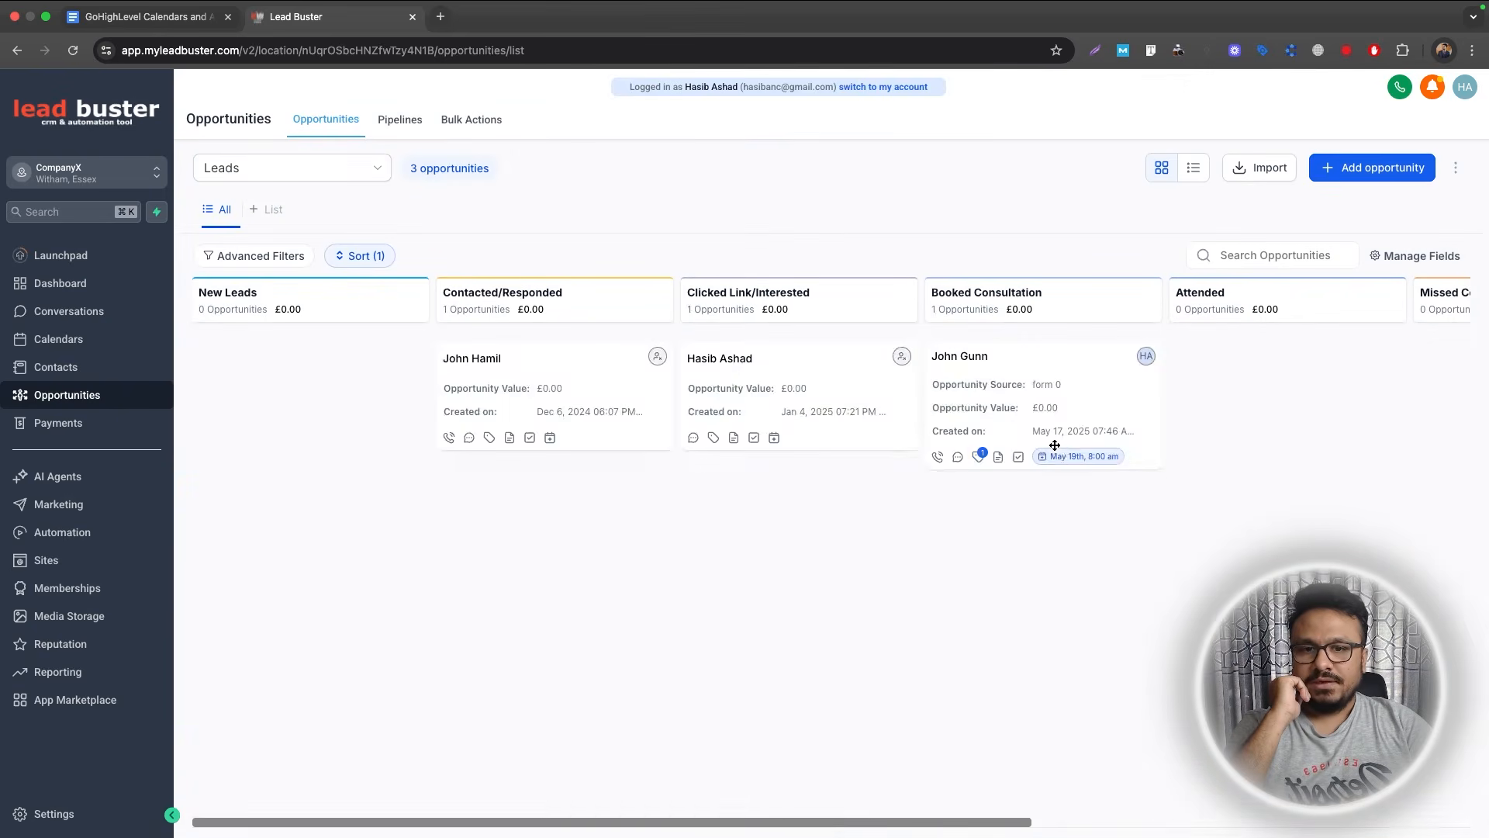
{"action": "left_click", "coordinate": [1061, 456]}
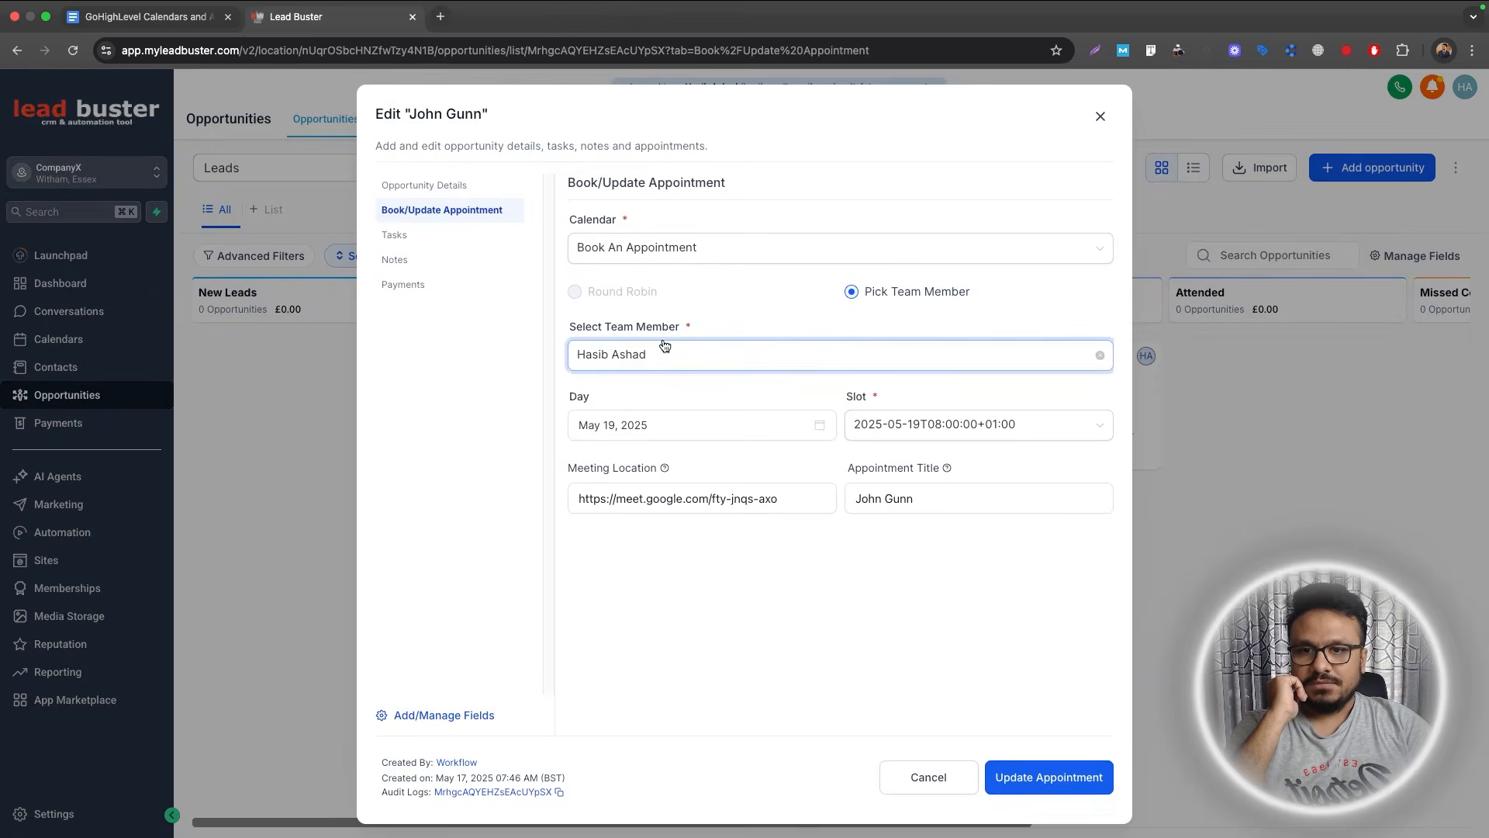
{"action": "left_click", "coordinate": [1102, 119]}
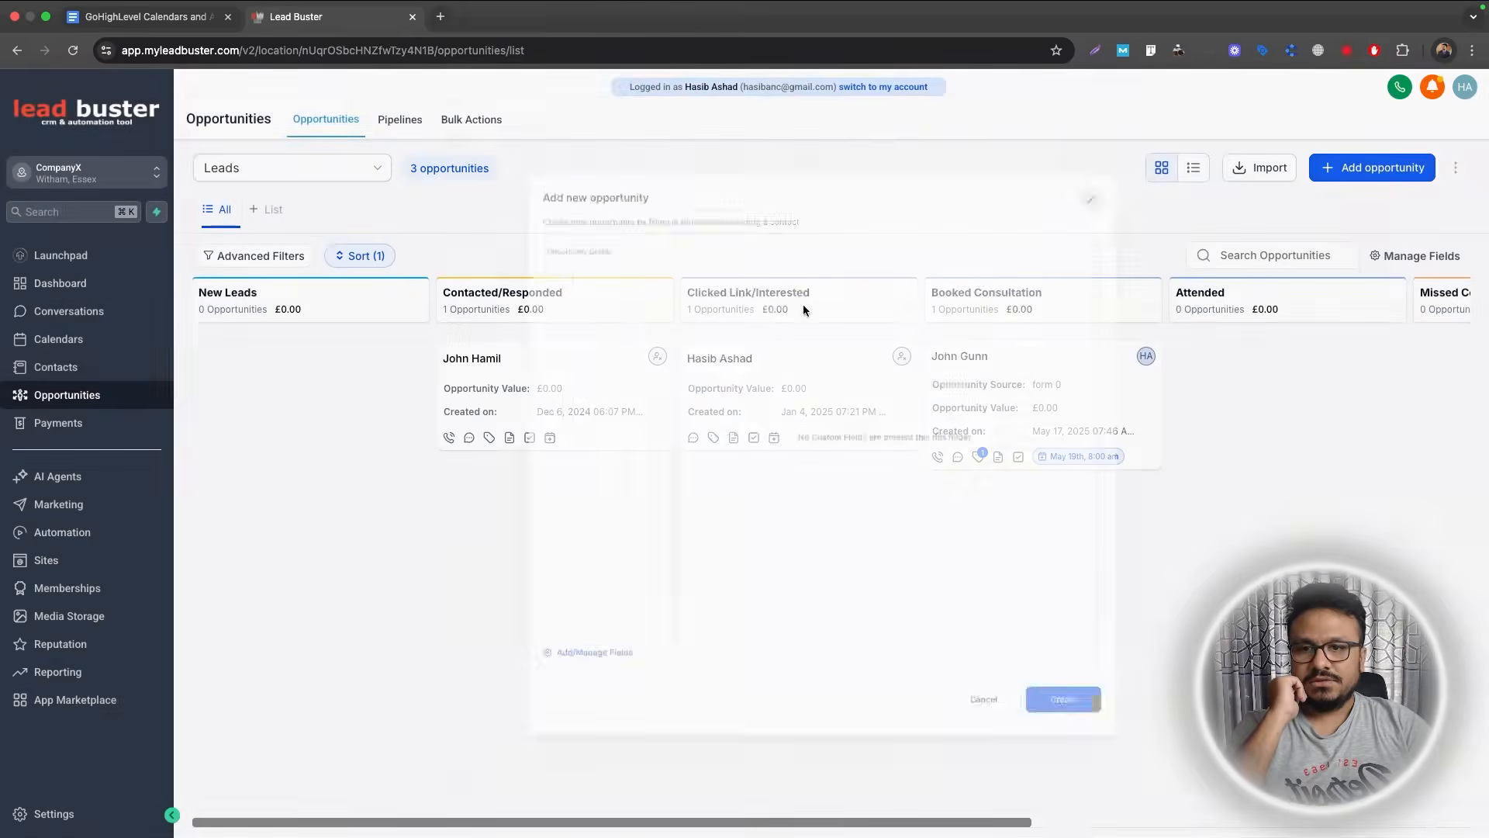
{"action": "left_click", "coordinate": [958, 356]}
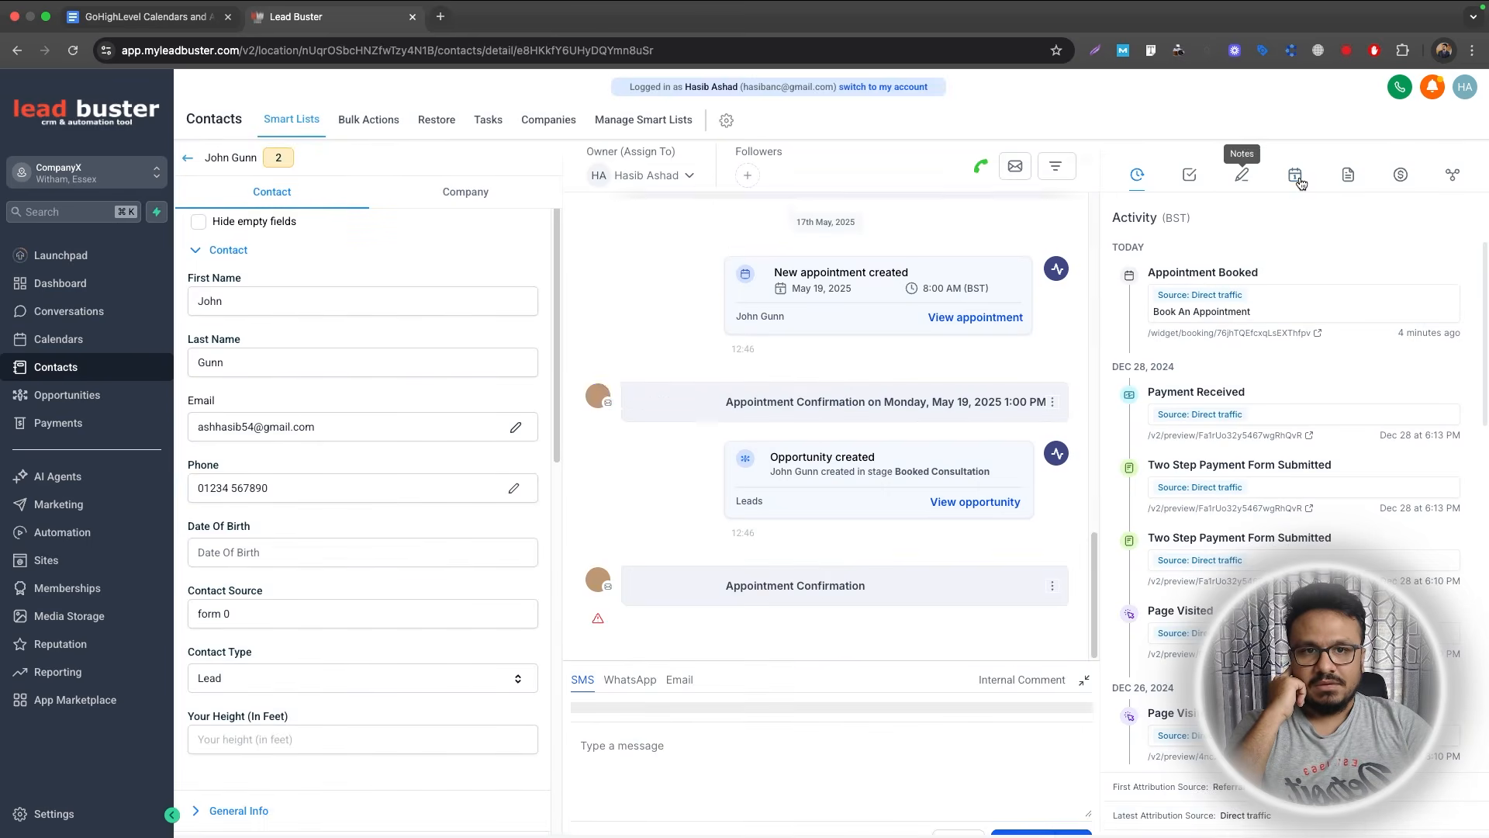
Review the contact's 19 May 2025, 08:00 am appointment, leaving its status Confirmed.
{"action": "left_click", "coordinate": [1301, 183]}
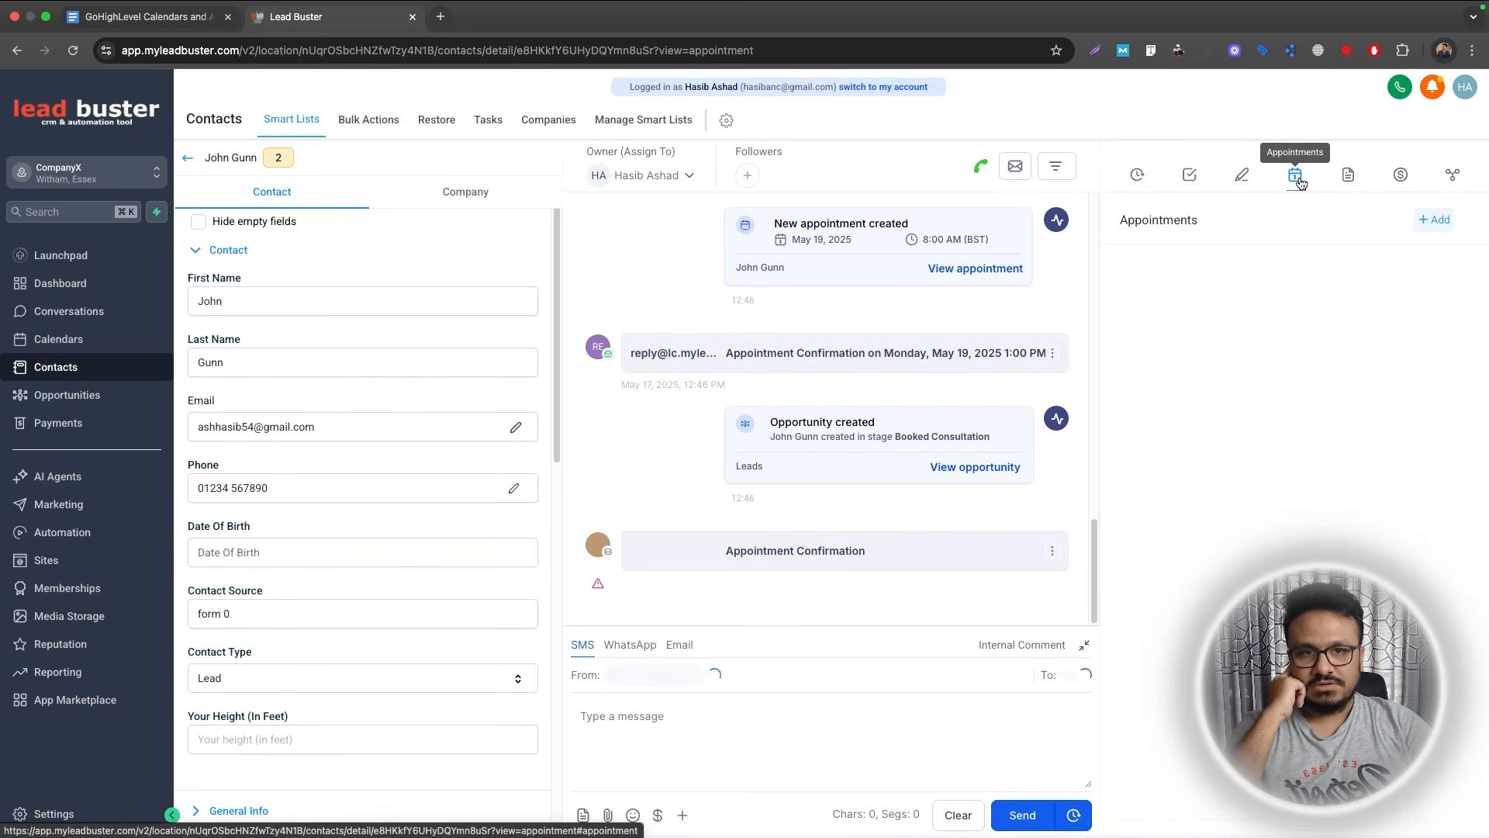
{"action": "left_click", "coordinate": [1410, 282]}
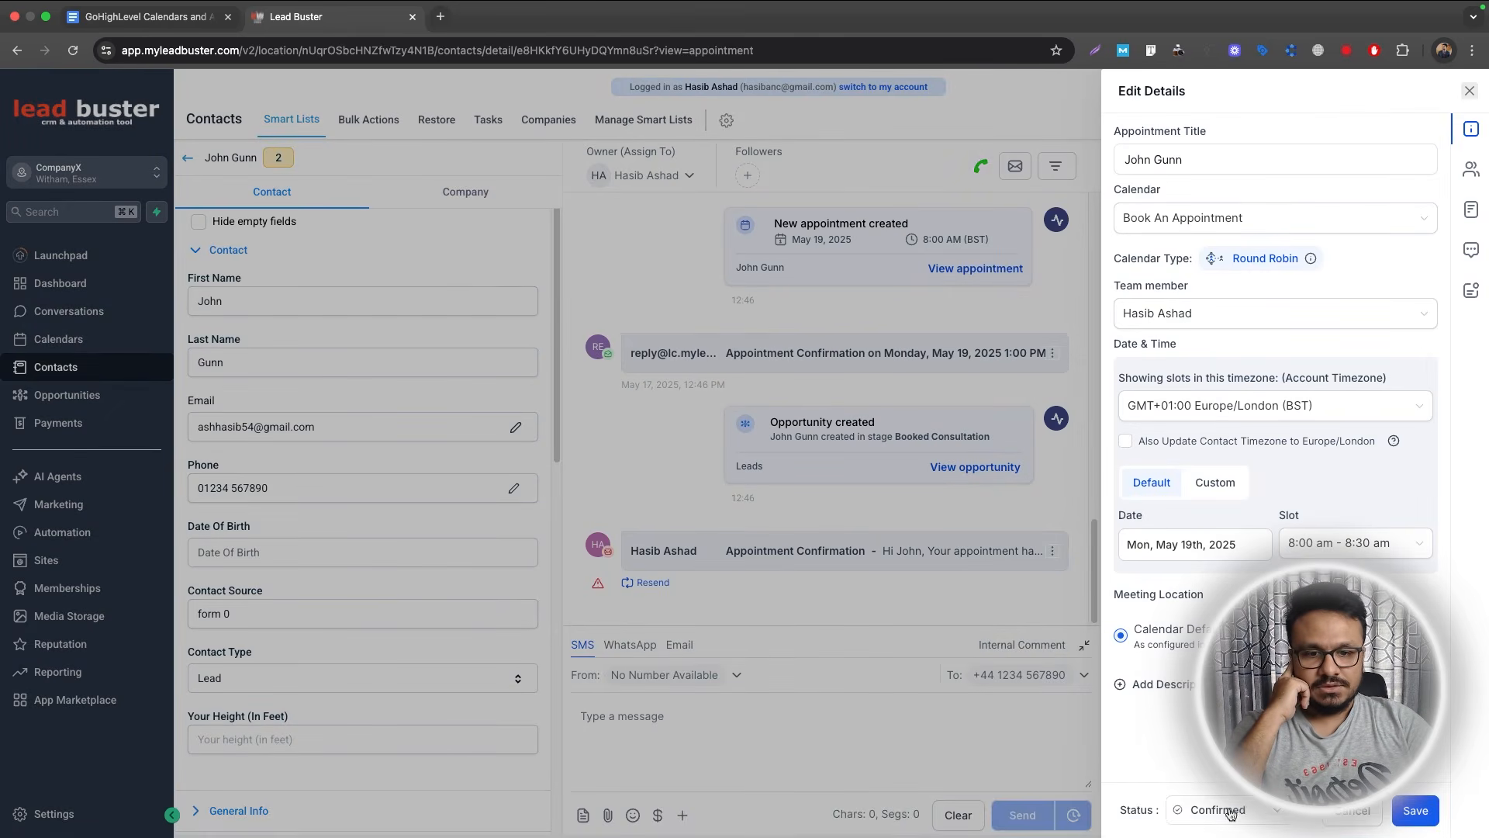
{"action": "left_click", "coordinate": [1228, 811]}
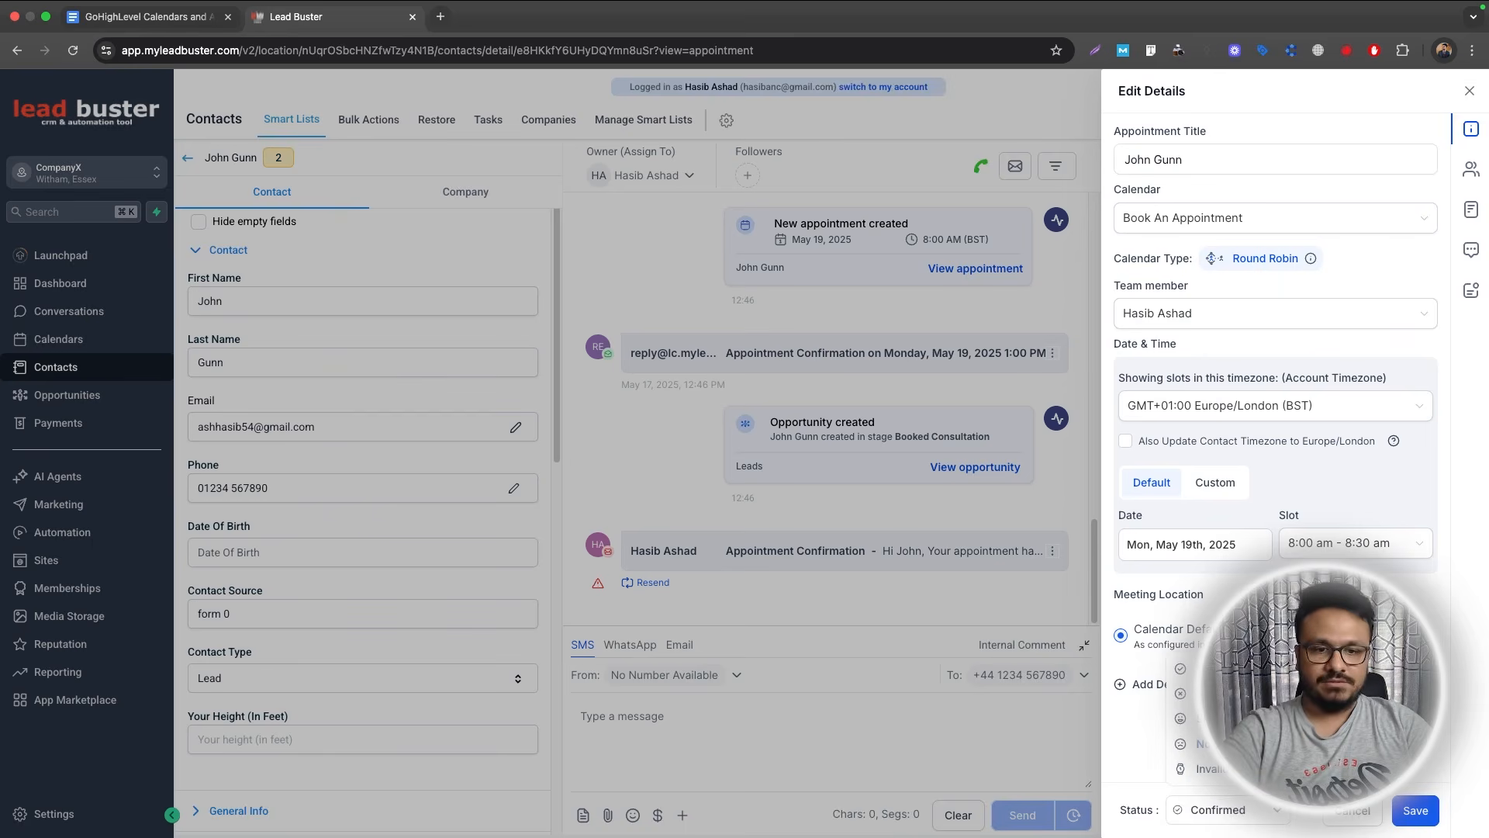
{"action": "left_click", "coordinate": [1223, 809]}
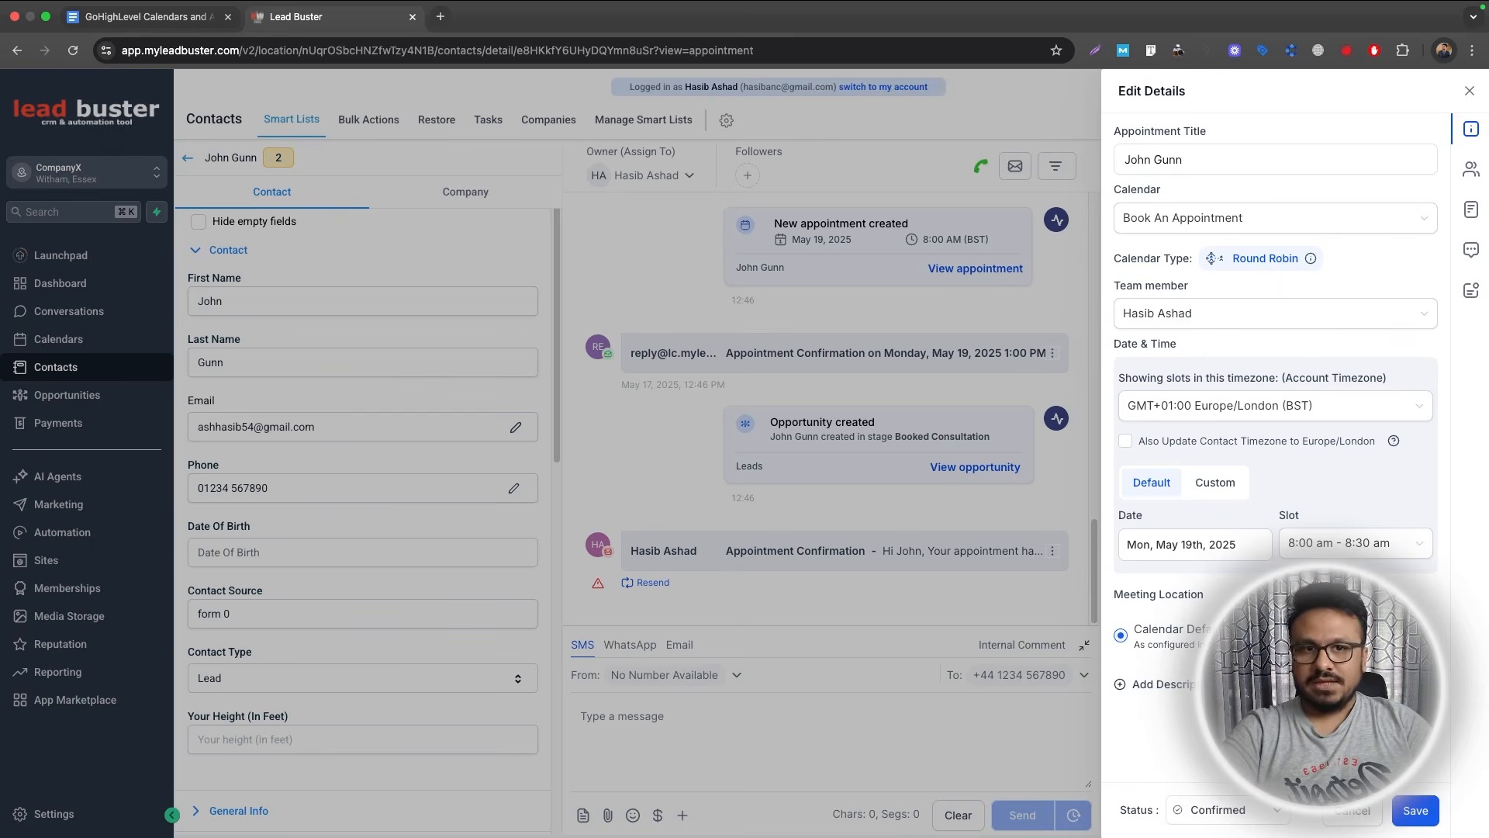
{"action": "left_click", "coordinate": [1467, 89]}
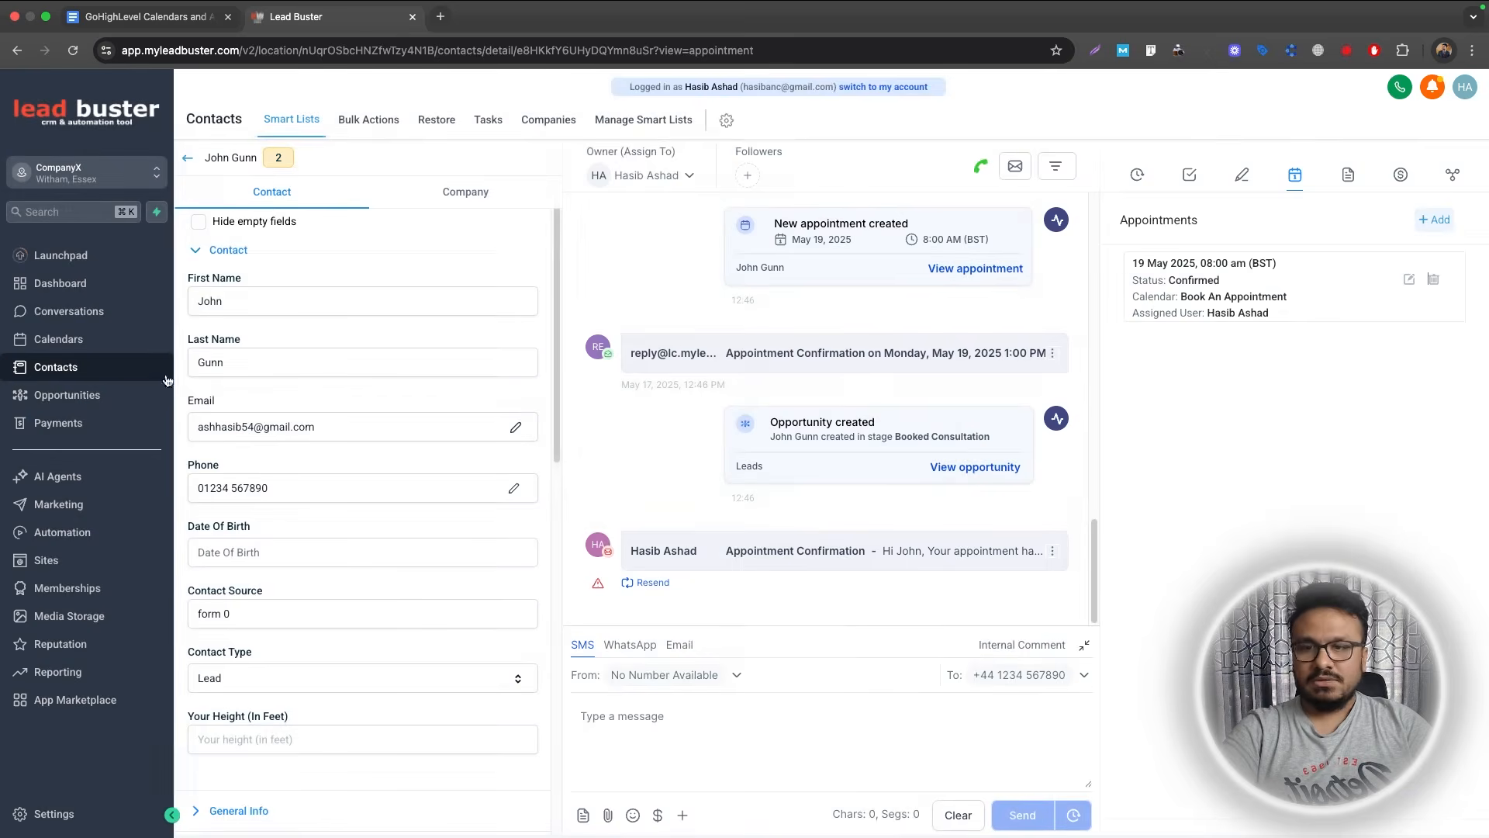
{"action": "left_click", "coordinate": [66, 543]}
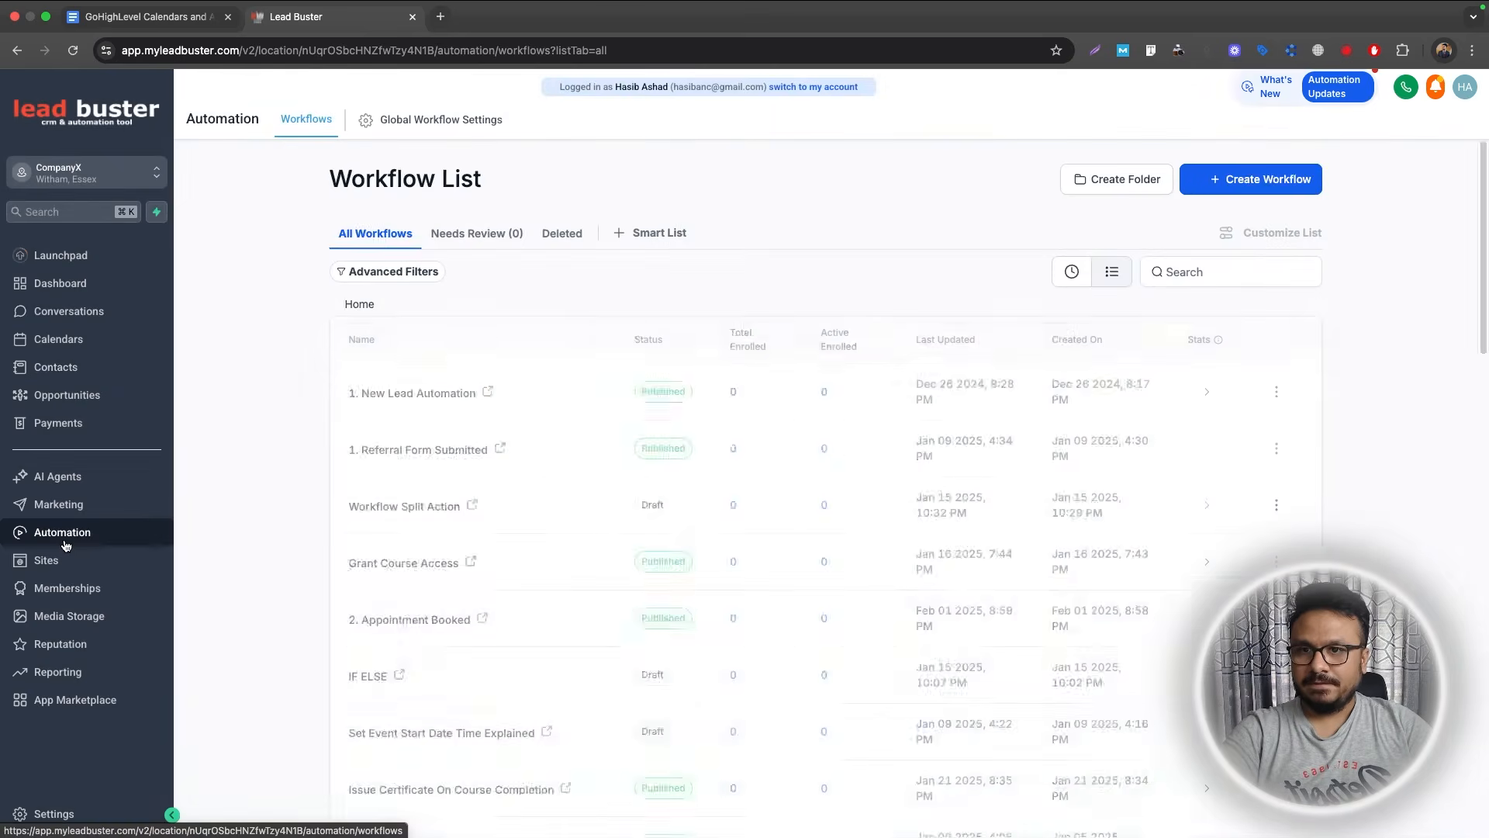
Create a blank workflow named 'Cancellation Follow Ups' in the Appointment Booking Automation folder.
{"action": "left_click", "coordinate": [449, 442]}
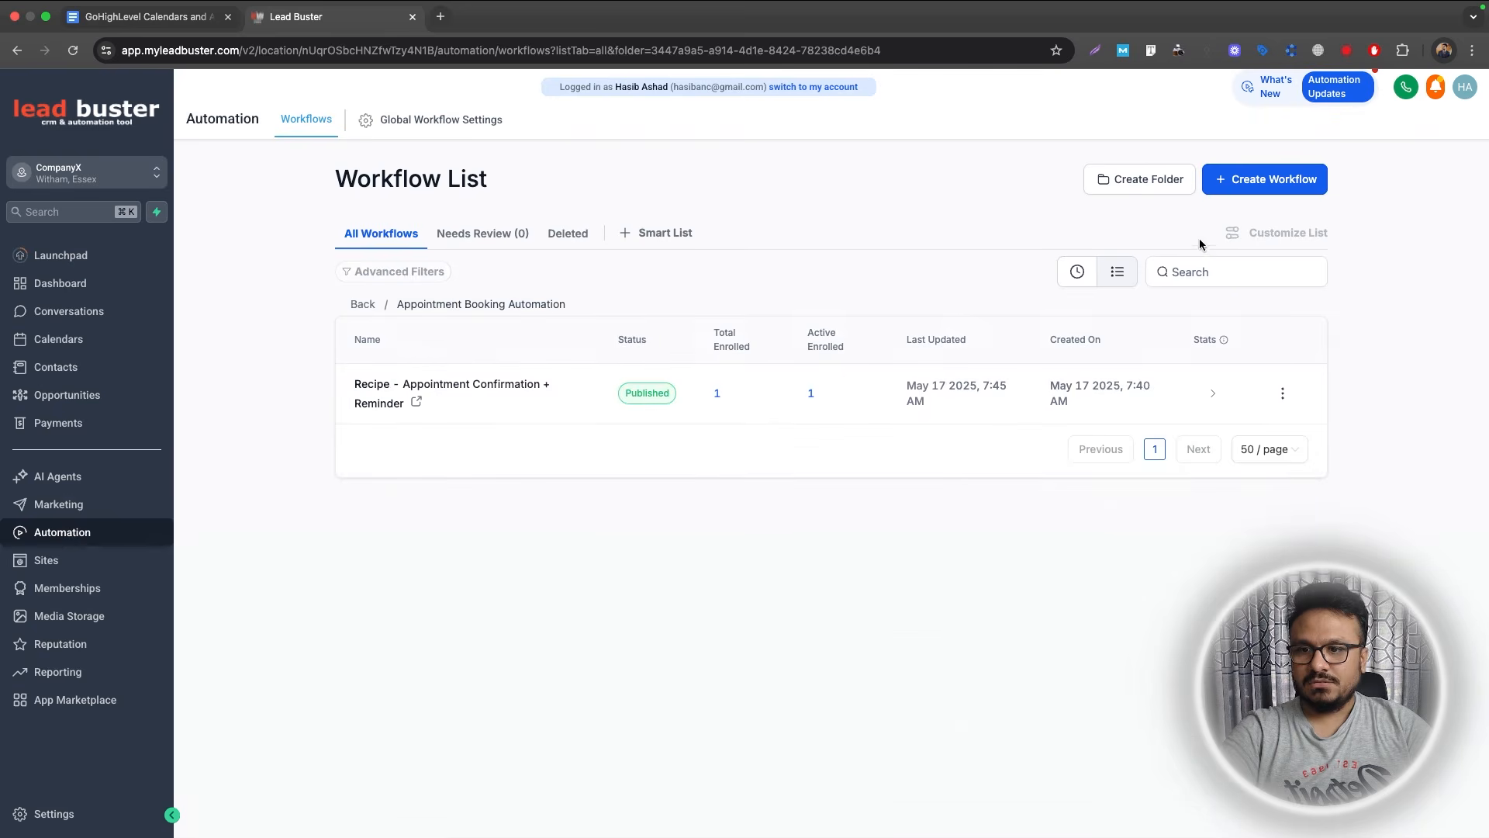
{"action": "left_click", "coordinate": [1249, 188]}
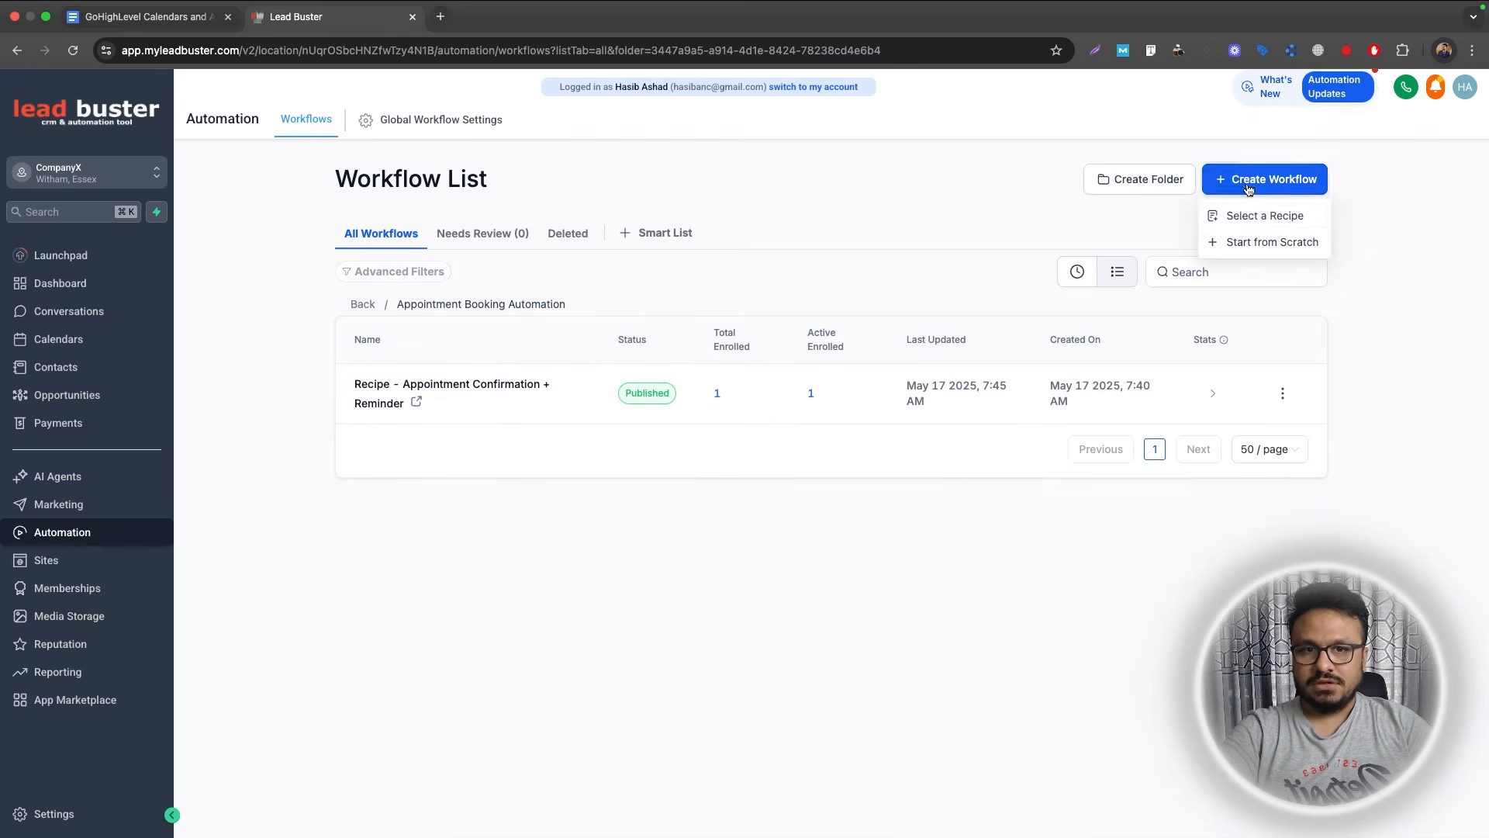
{"action": "left_click", "coordinate": [1250, 242]}
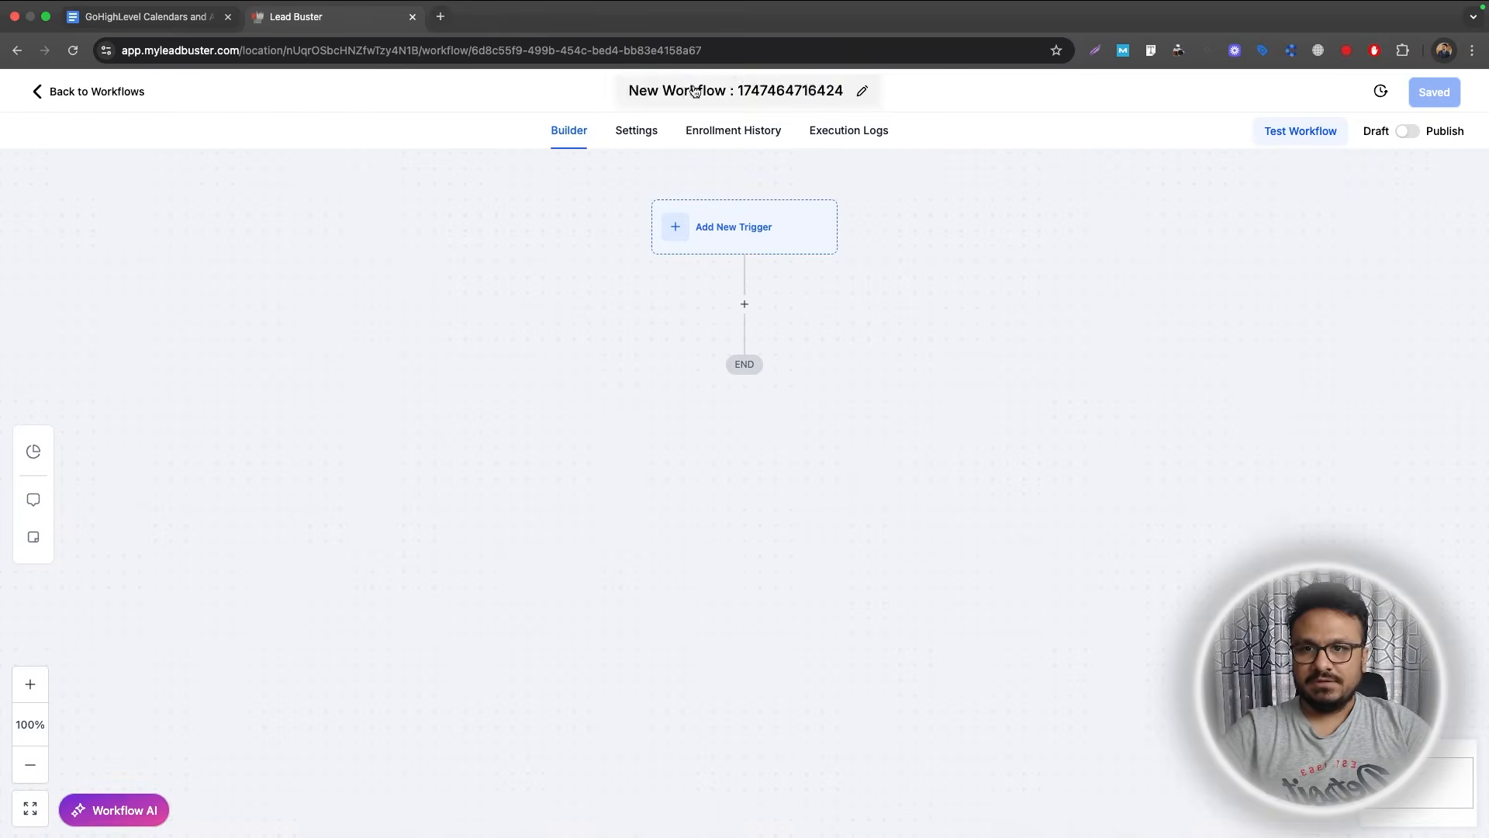
{"action": "left_click", "coordinate": [695, 91]}
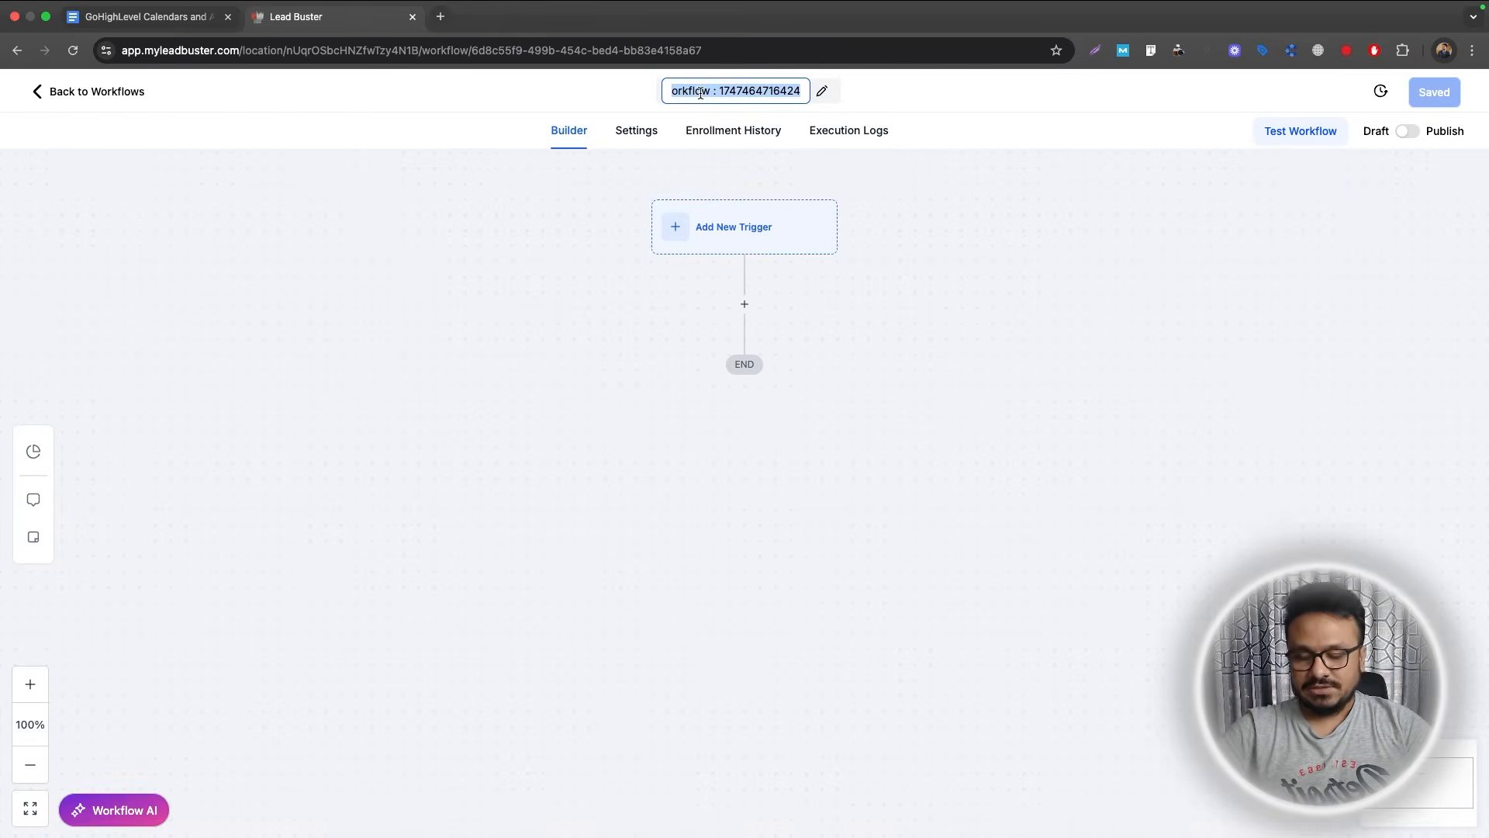
{"action": "type", "text": "Cancell"}
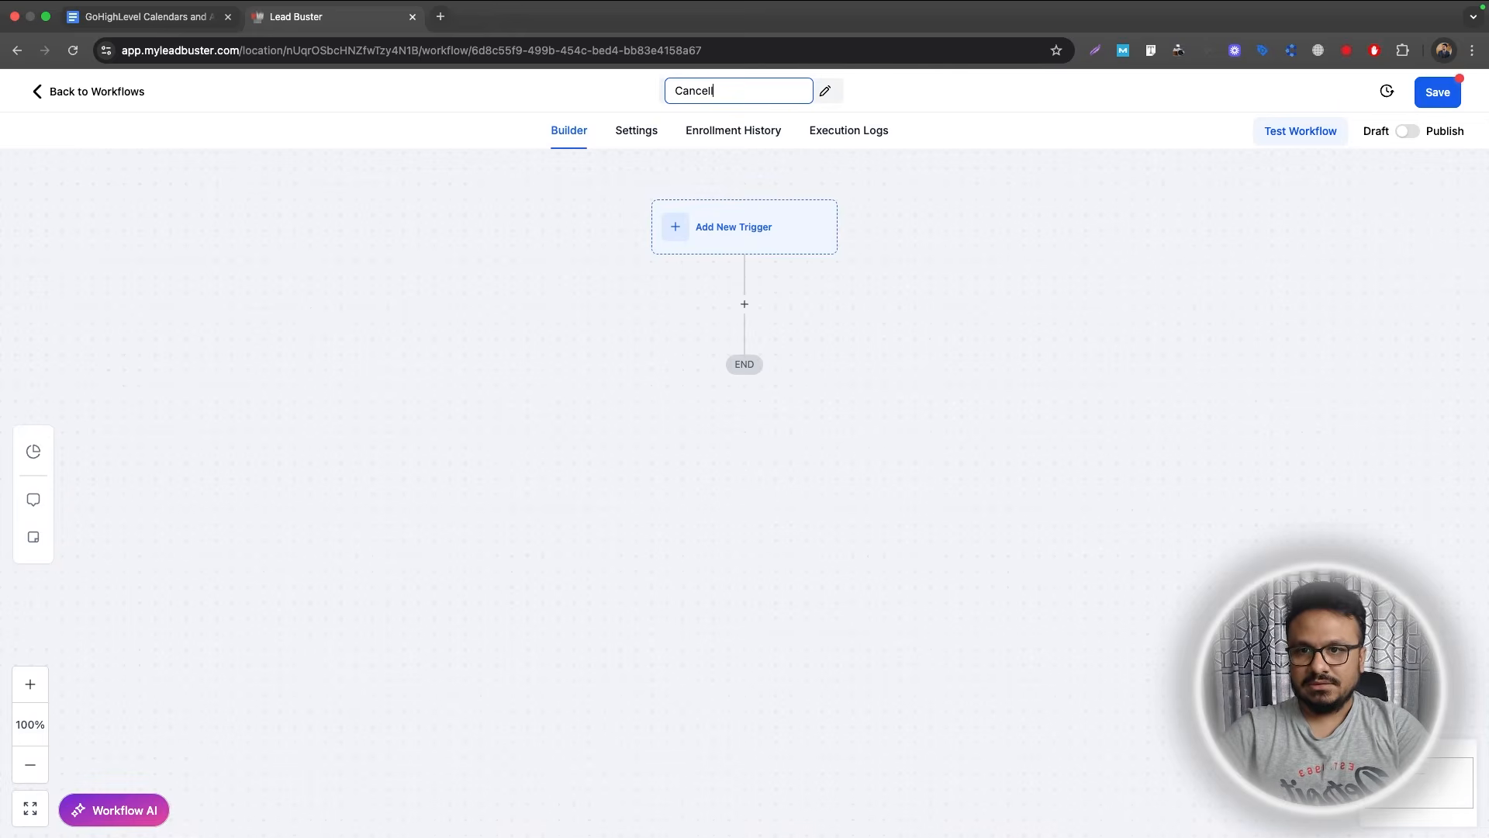
{"action": "type", "text": "ation Follow U"}
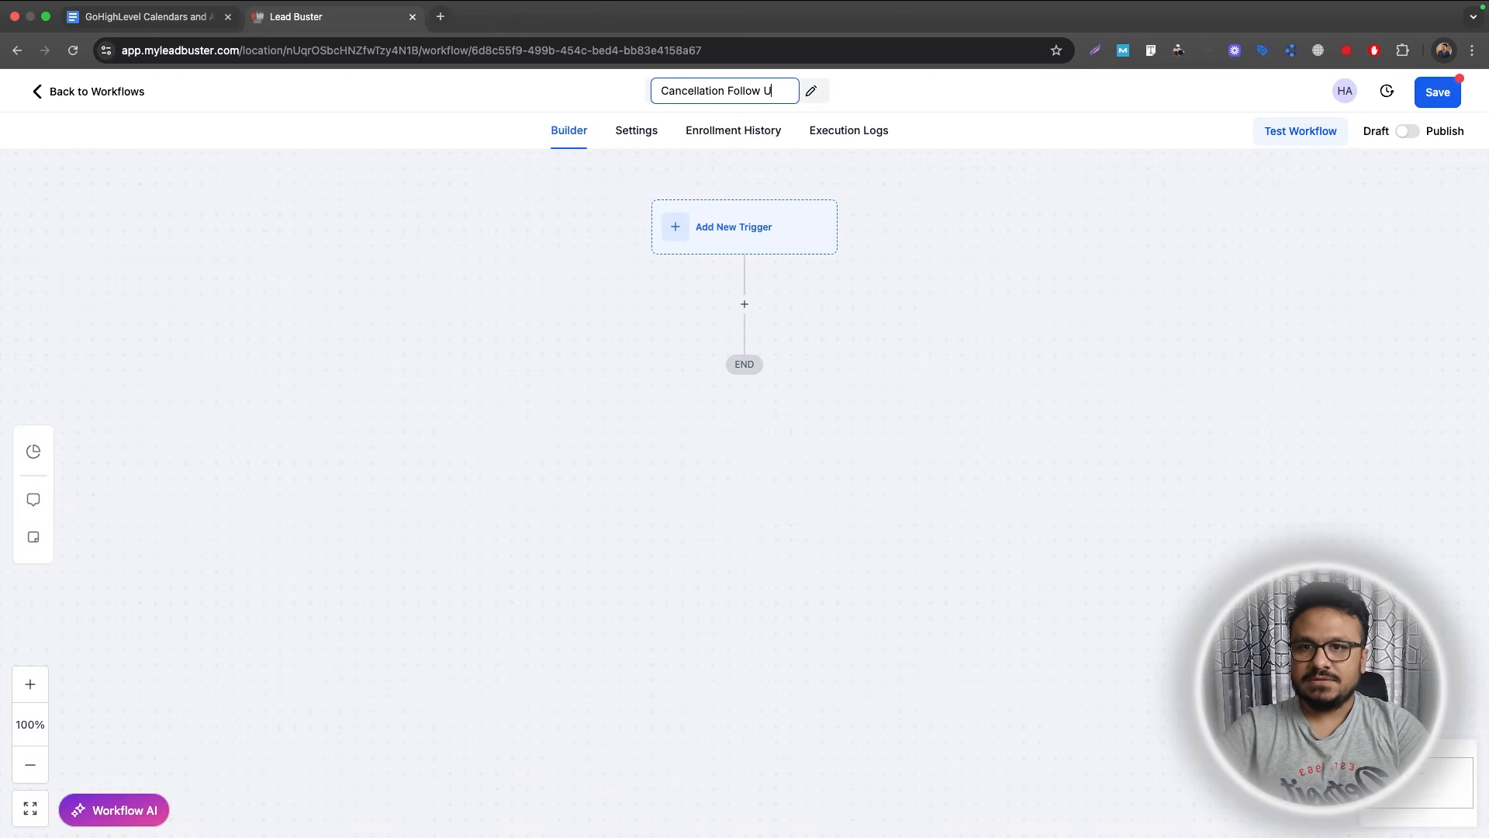
{"action": "type", "text": "ps"}
Add an Appointment Status trigger filtered to cancelled appointments.
{"action": "left_click", "coordinate": [784, 222]}
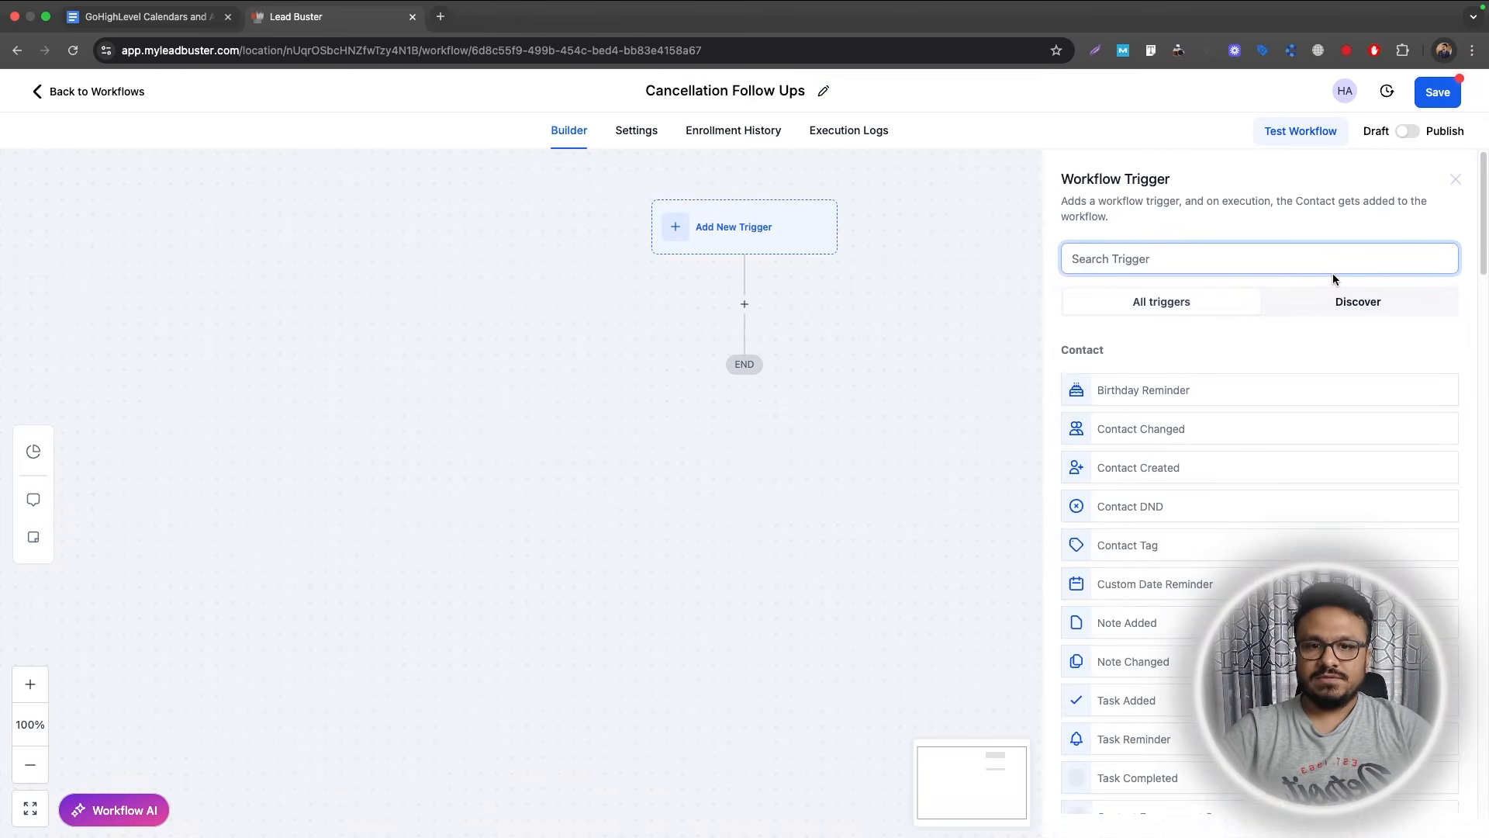
{"action": "type", "text": "appoin"}
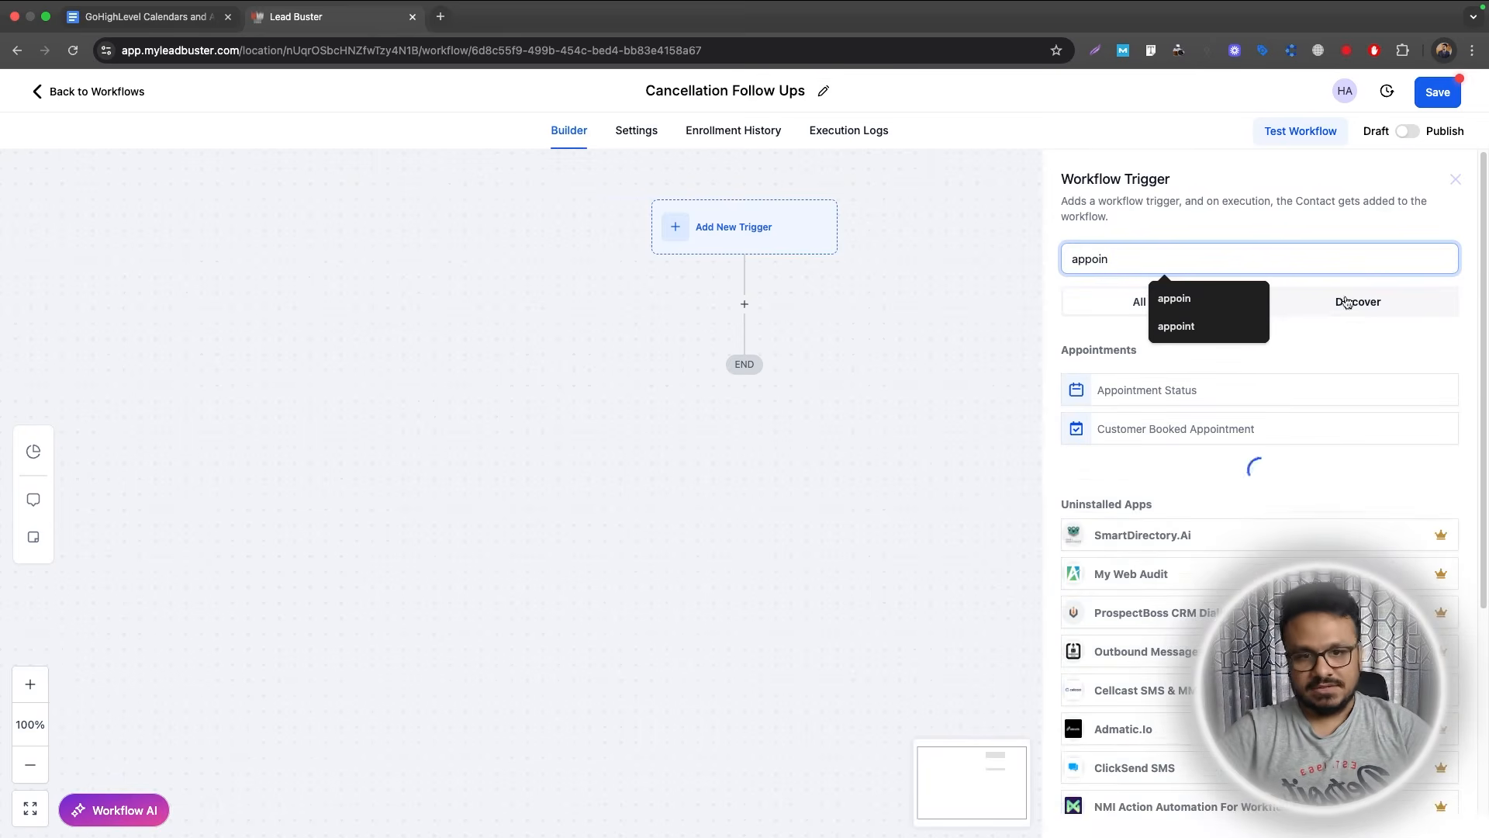
{"action": "left_click", "coordinate": [1276, 398]}
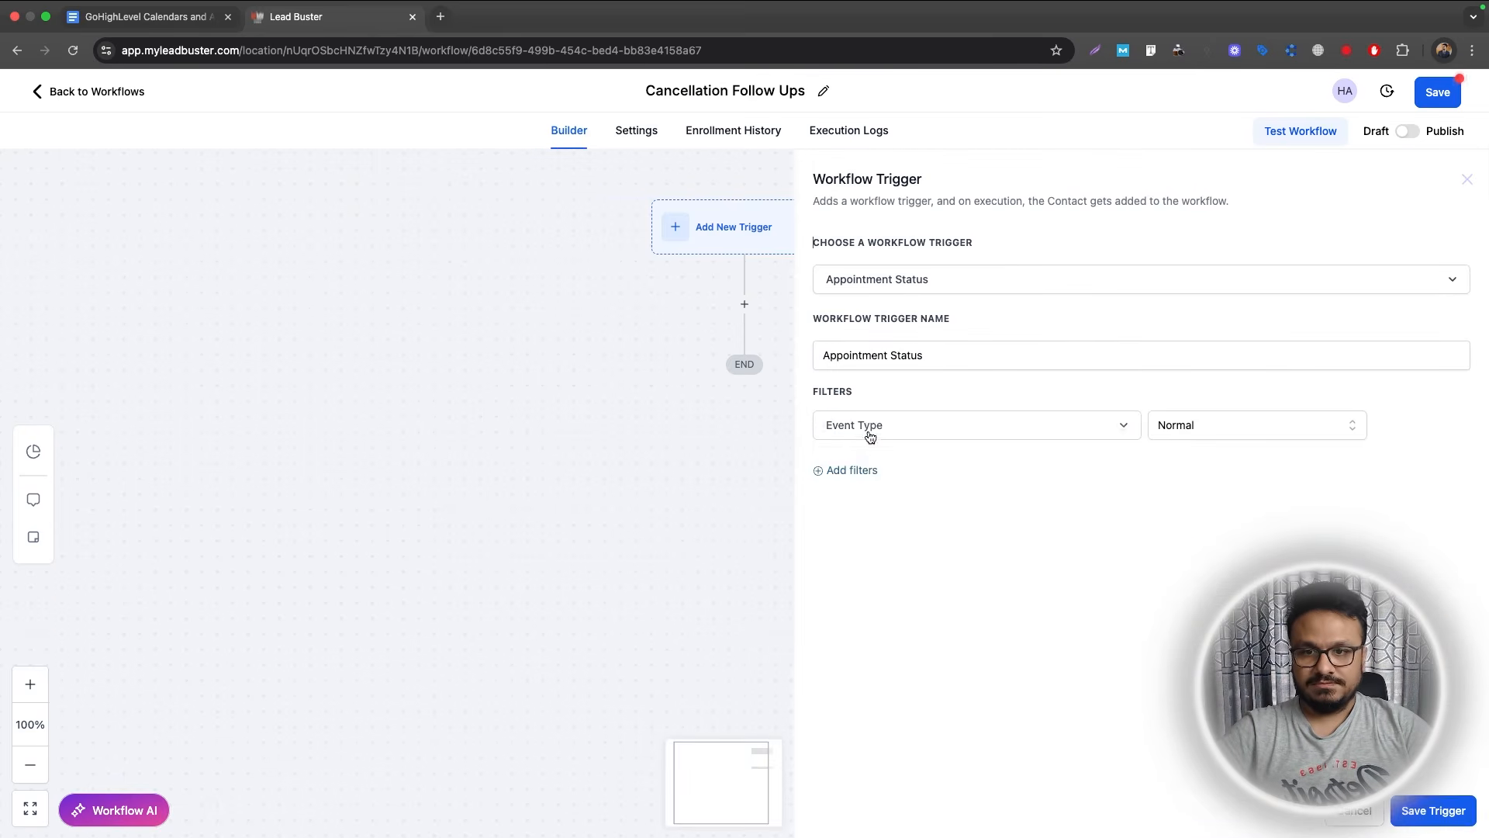
{"action": "left_click", "coordinate": [857, 470]}
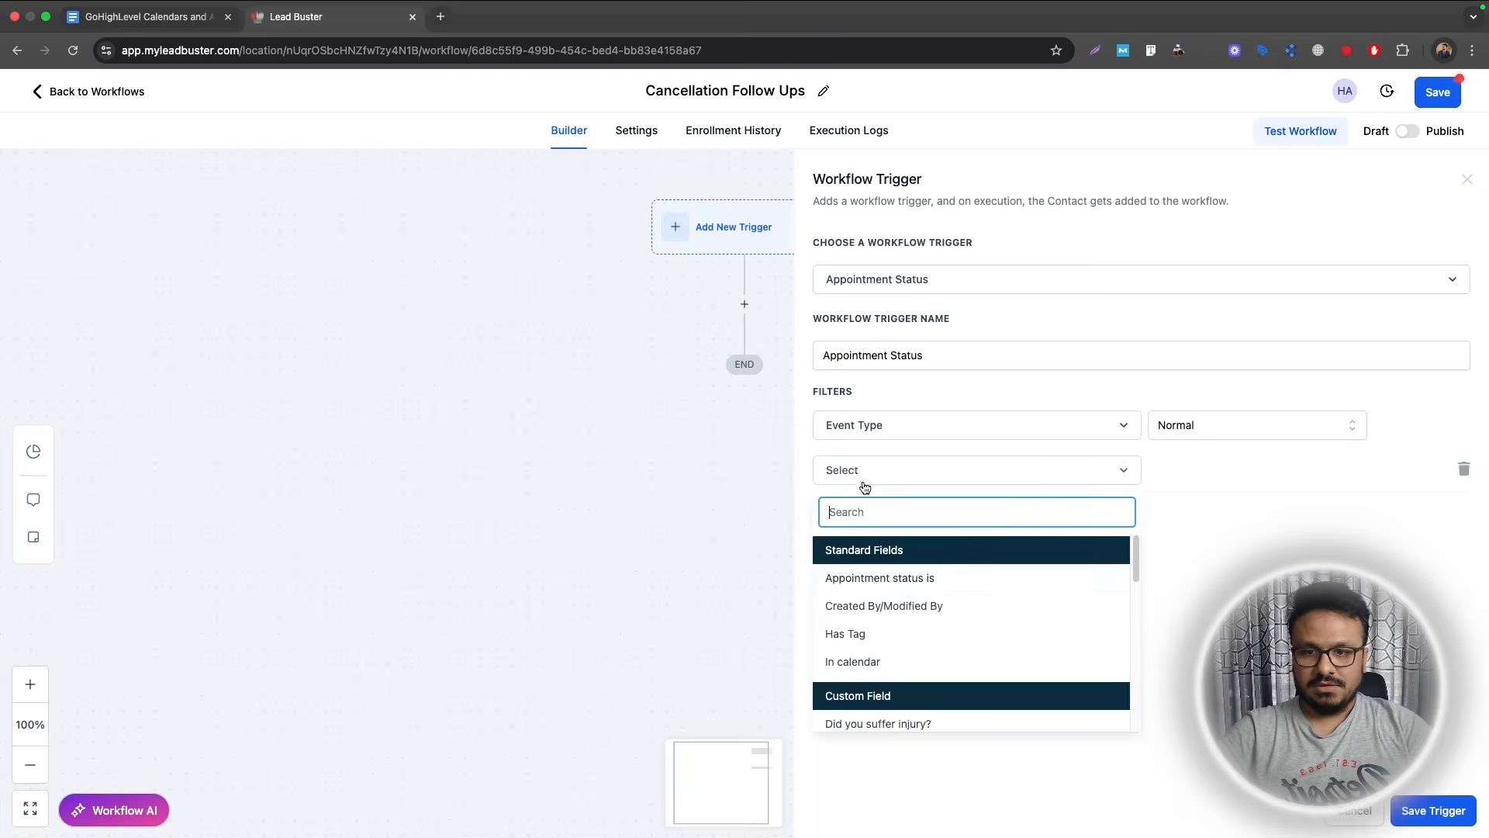
{"action": "left_click", "coordinate": [877, 591]}
{"action": "left_click", "coordinate": [1157, 469]}
{"action": "left_click", "coordinate": [1191, 595]}
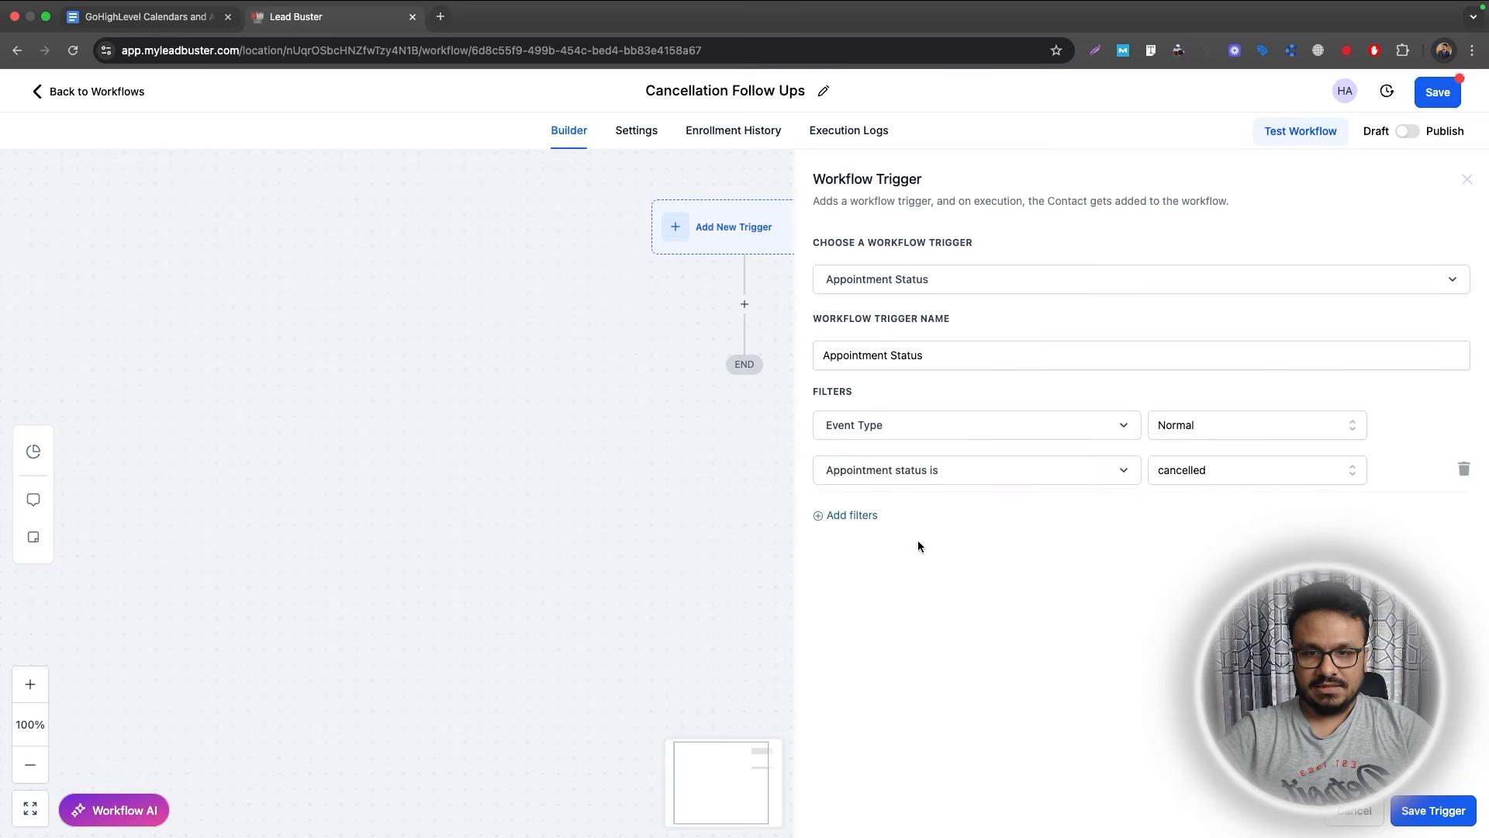
Limit the trigger to the Book An Appointment calendar and save it.
{"action": "left_click", "coordinate": [871, 517]}
{"action": "left_click", "coordinate": [874, 523]}
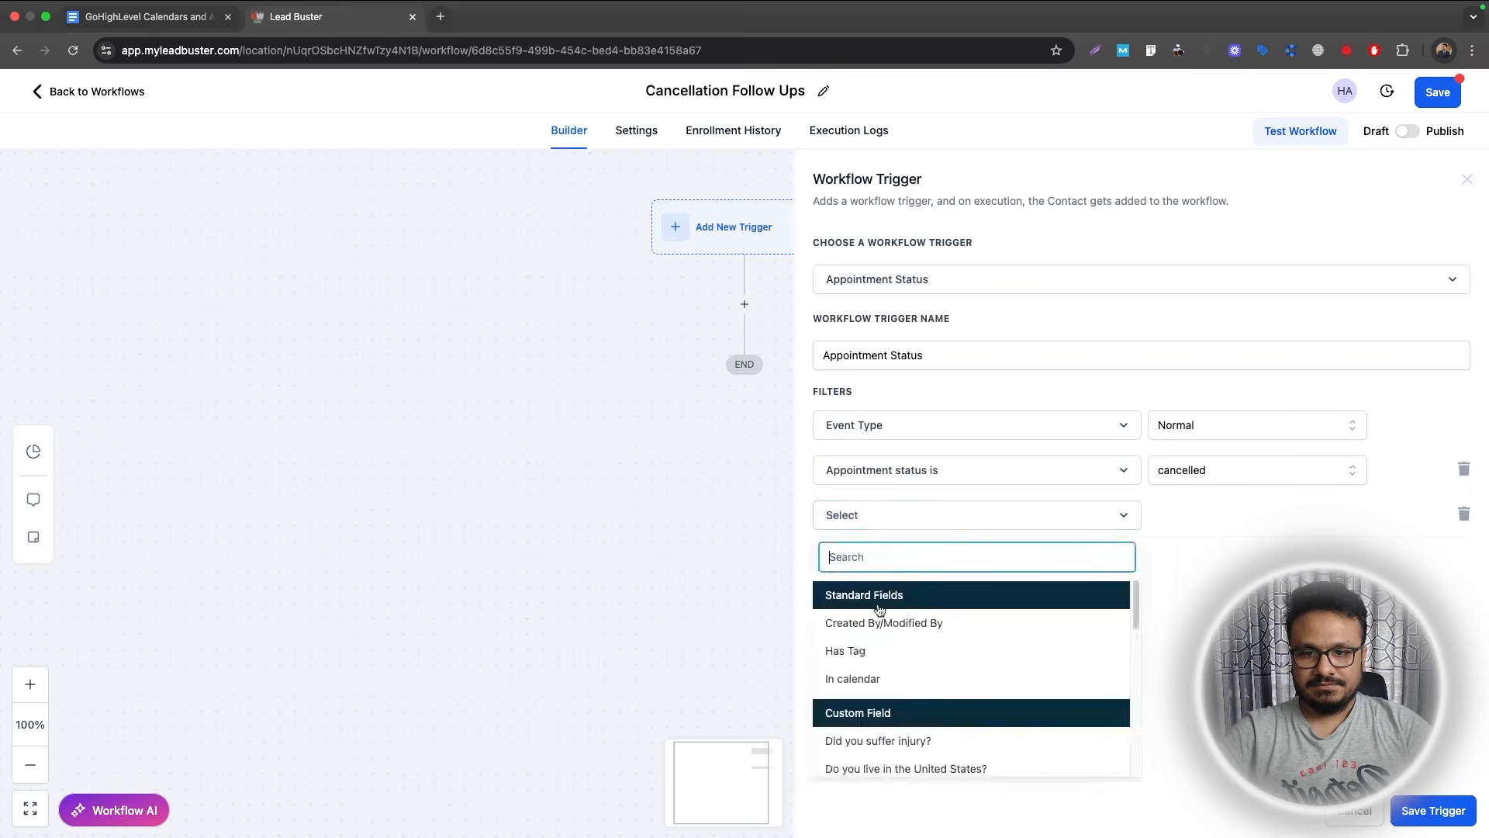
{"action": "left_click", "coordinate": [868, 678]}
{"action": "left_click", "coordinate": [1216, 524]}
{"action": "left_click", "coordinate": [1186, 583]}
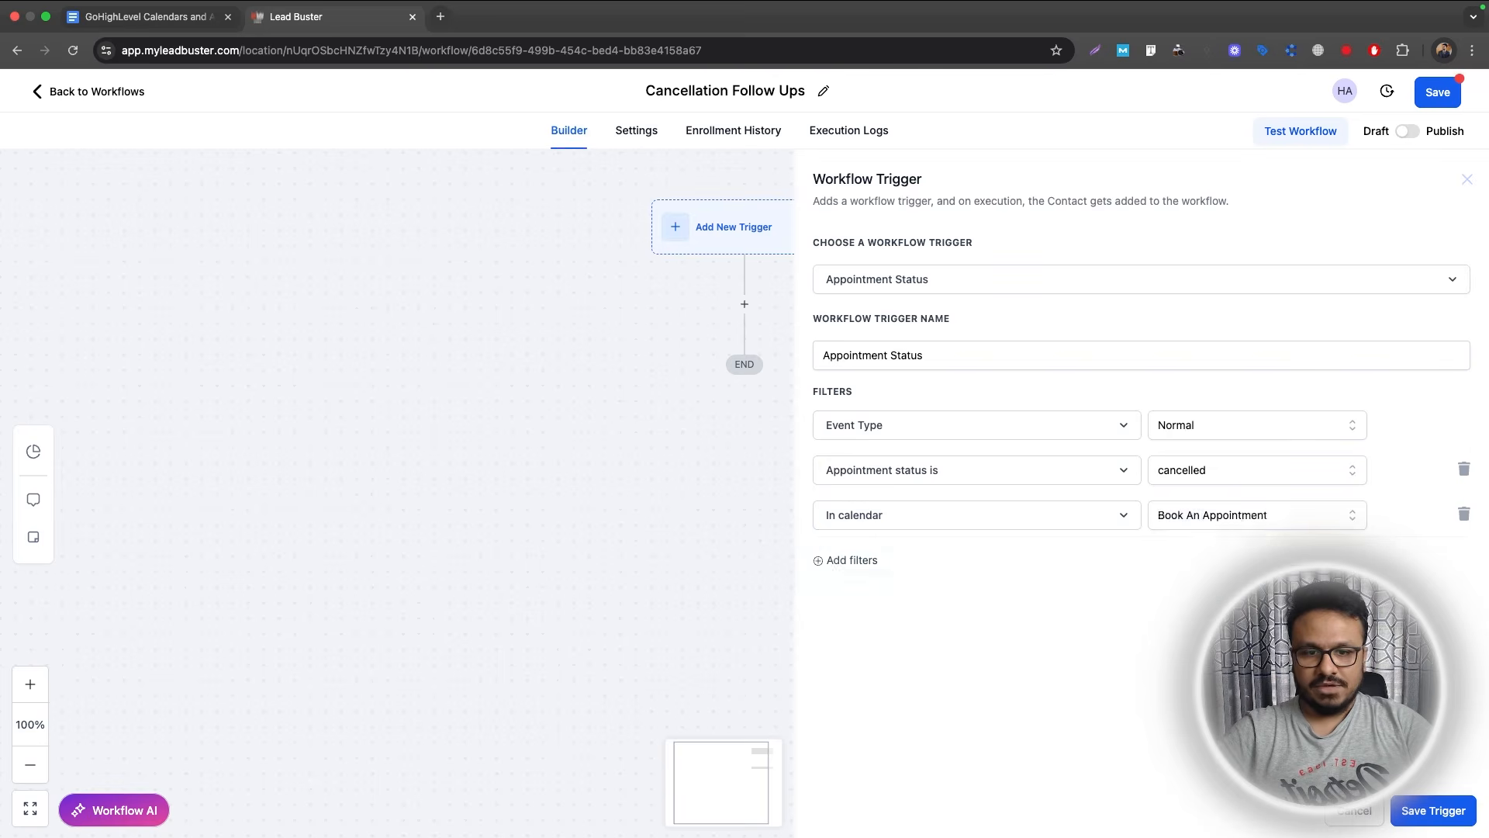
{"action": "left_click", "coordinate": [1432, 810]}
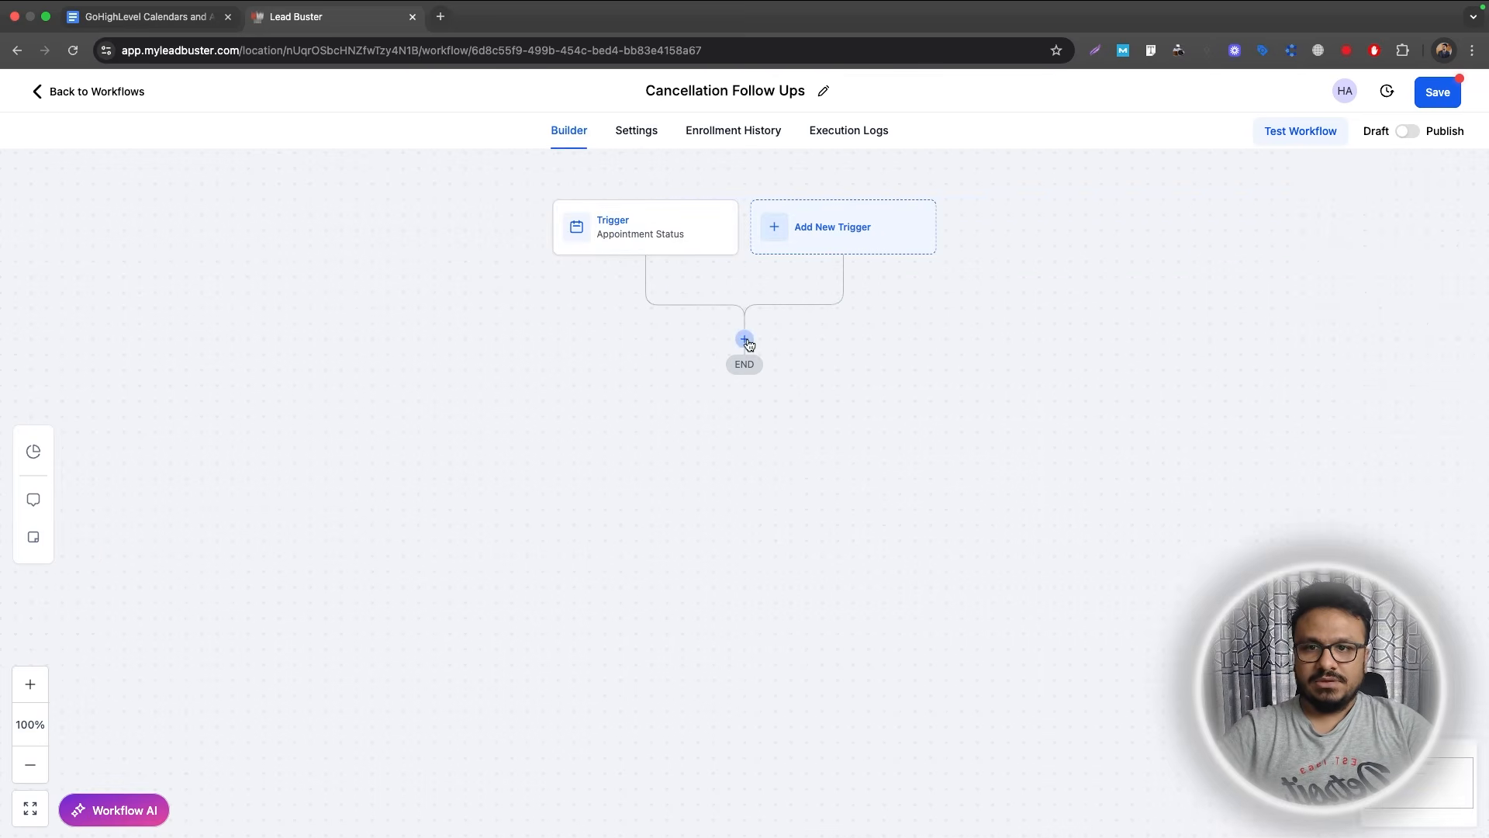
Add a Remove From Workflow action targeting the Recipe - Appointment Confirmation + Reminder workflow.
{"action": "left_click", "coordinate": [745, 339]}
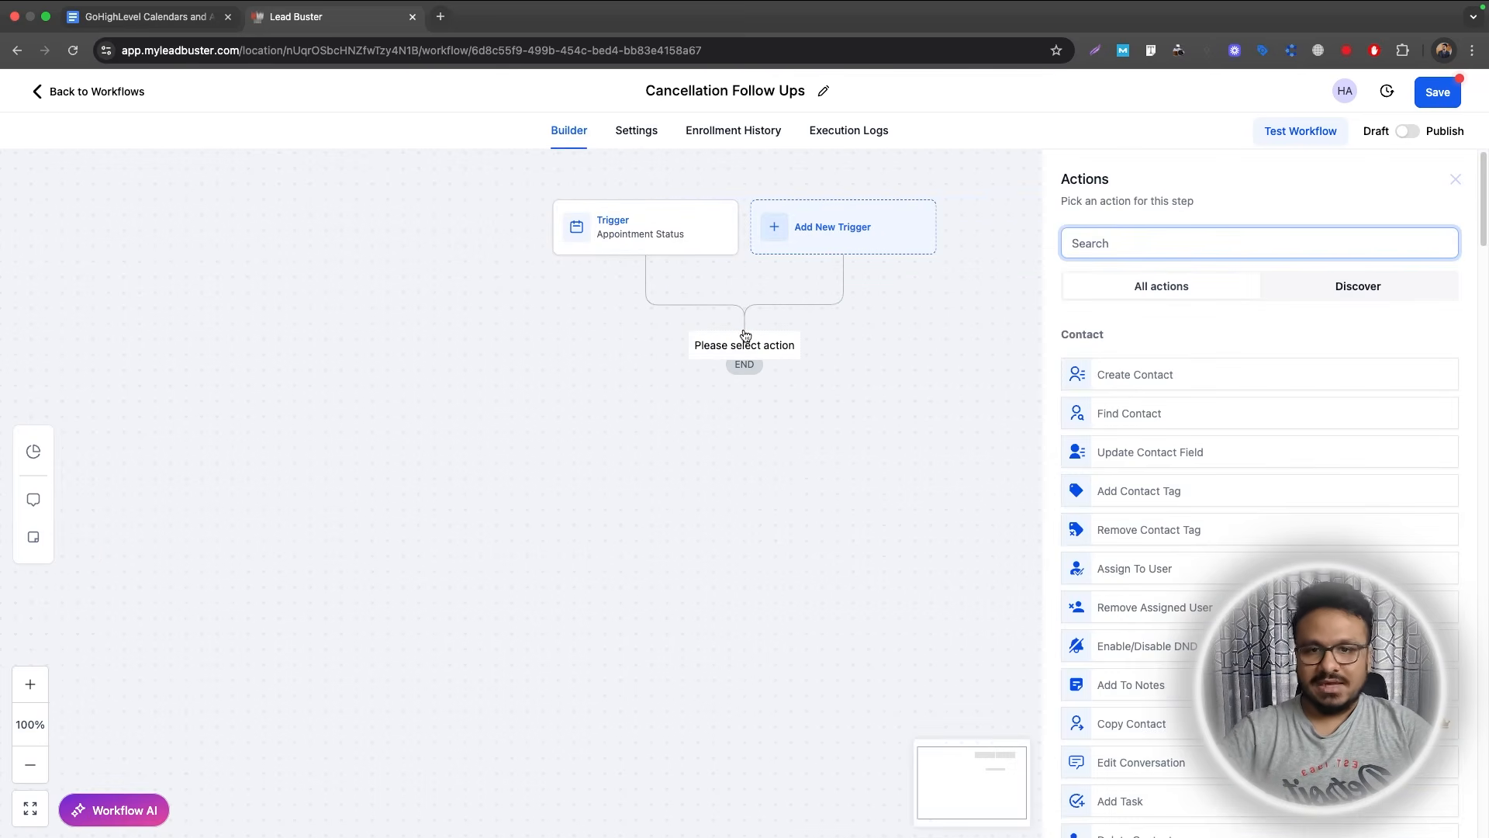
{"action": "type", "text": "remove"}
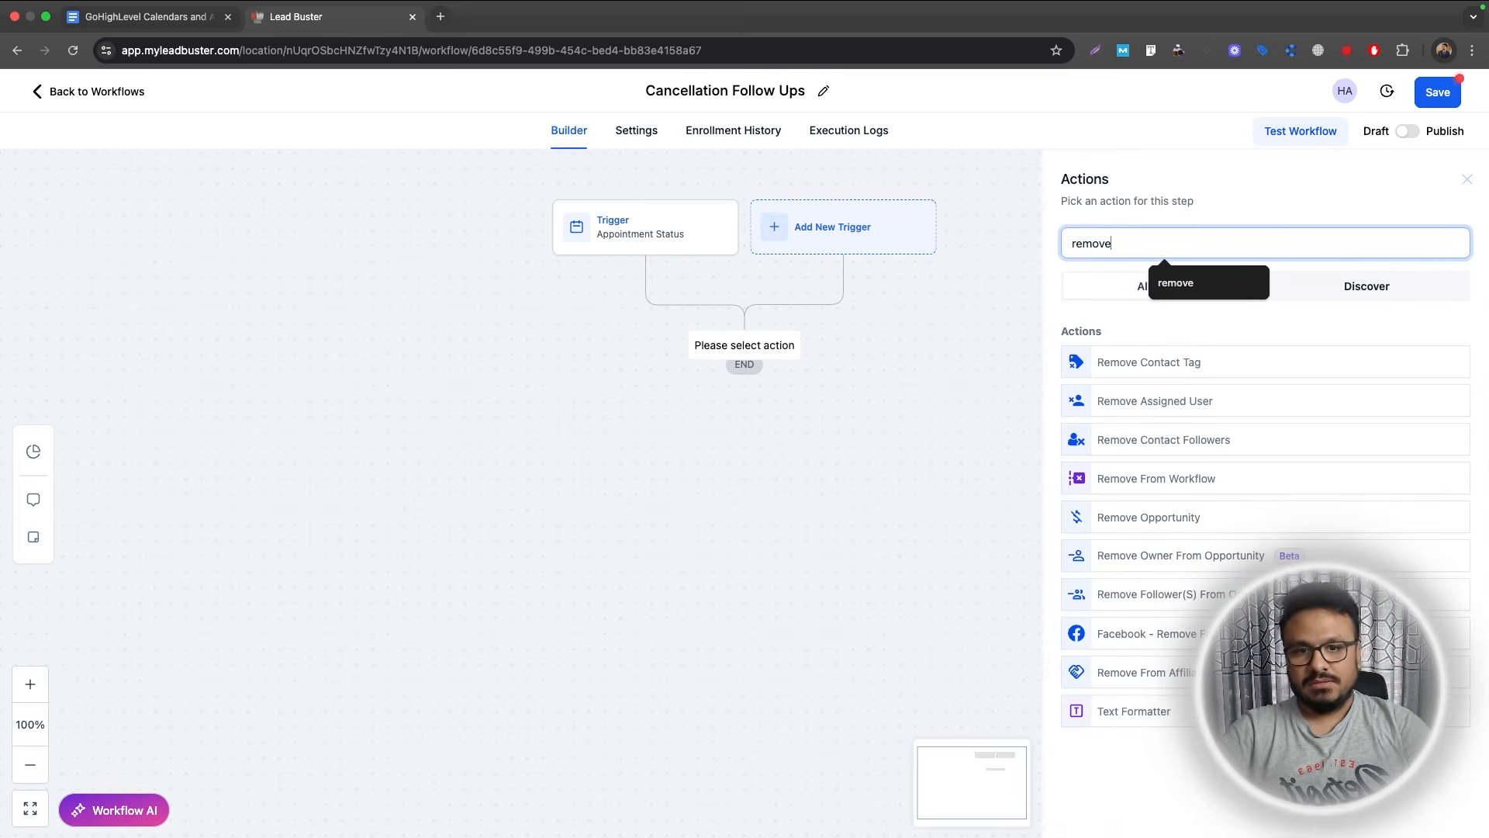
{"action": "left_click", "coordinate": [1140, 479]}
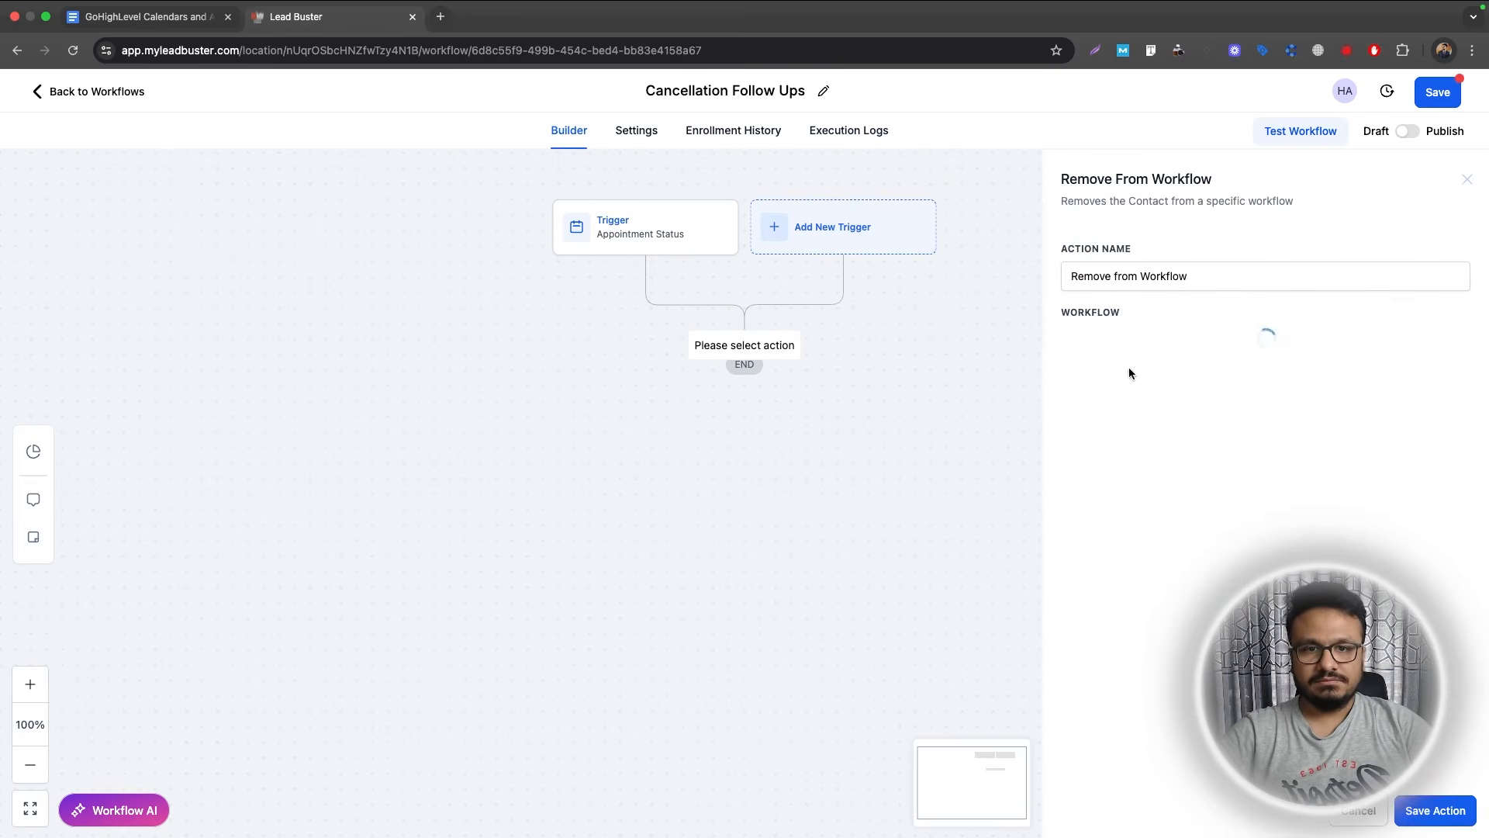
{"action": "left_click", "coordinate": [1147, 340]}
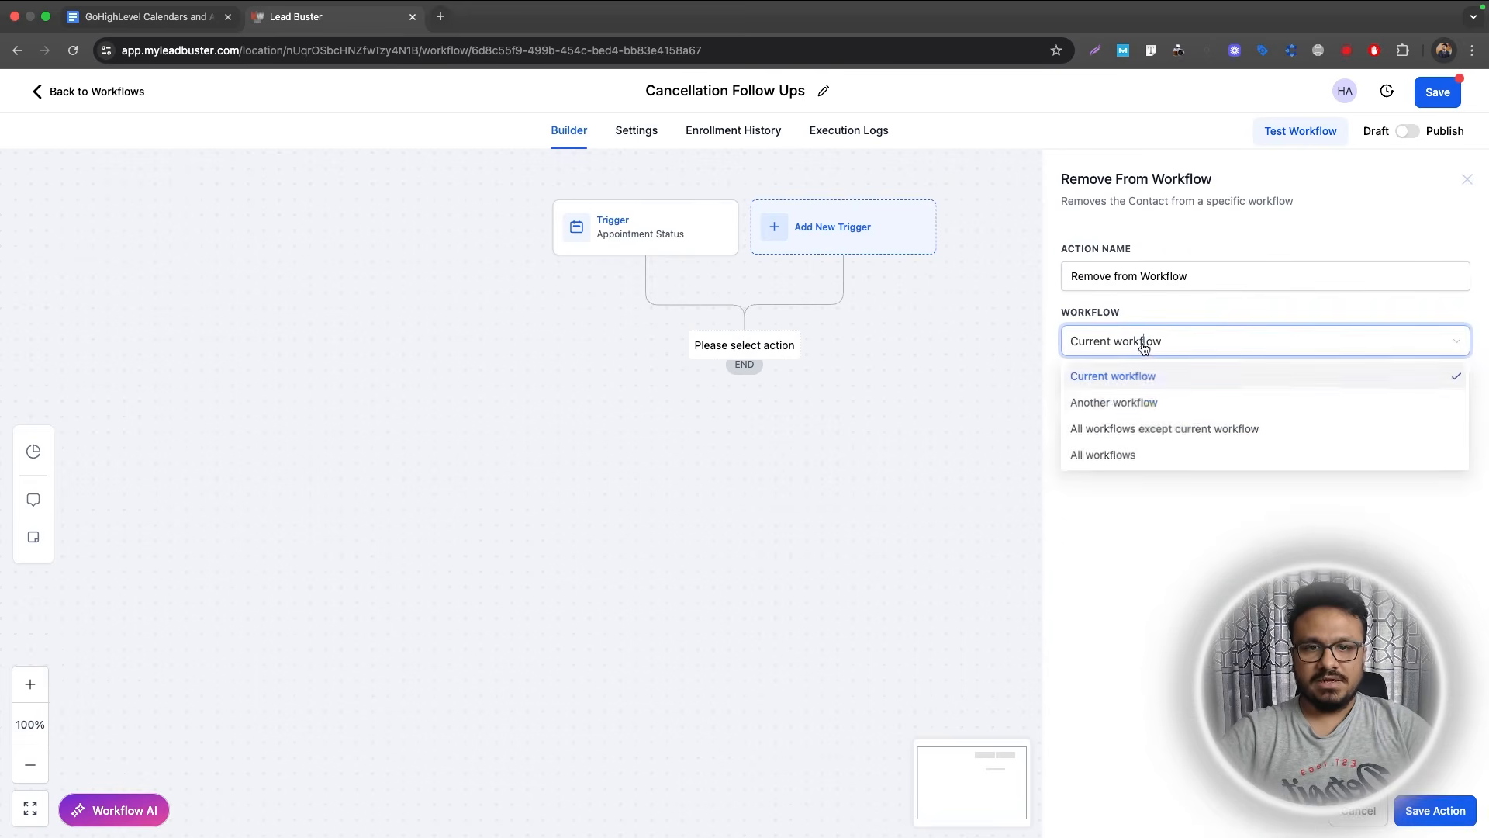
{"action": "left_click", "coordinate": [1153, 402]}
{"action": "left_click", "coordinate": [1253, 388]}
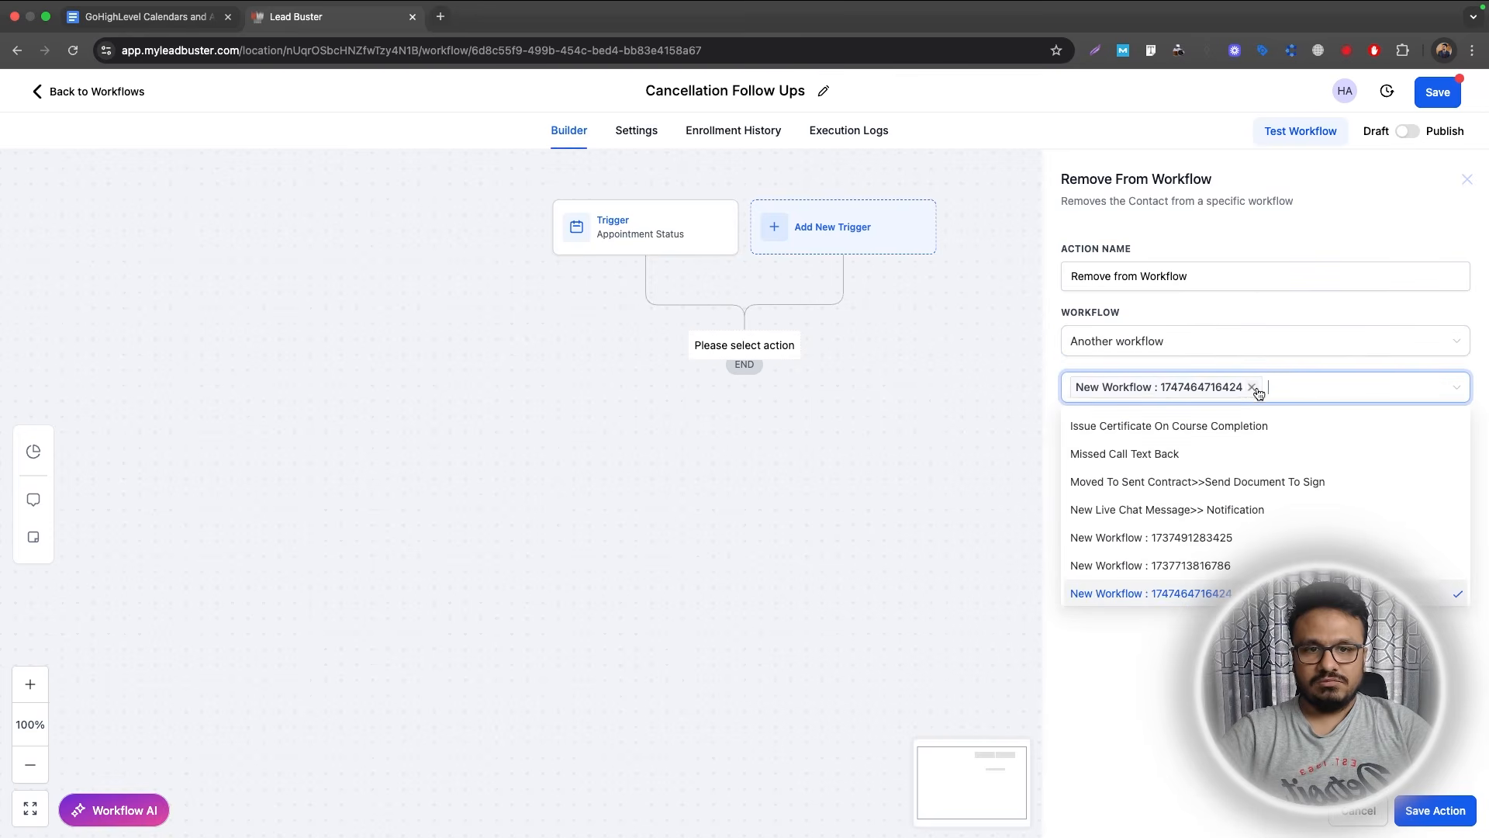
{"action": "type", "text": "Rec"}
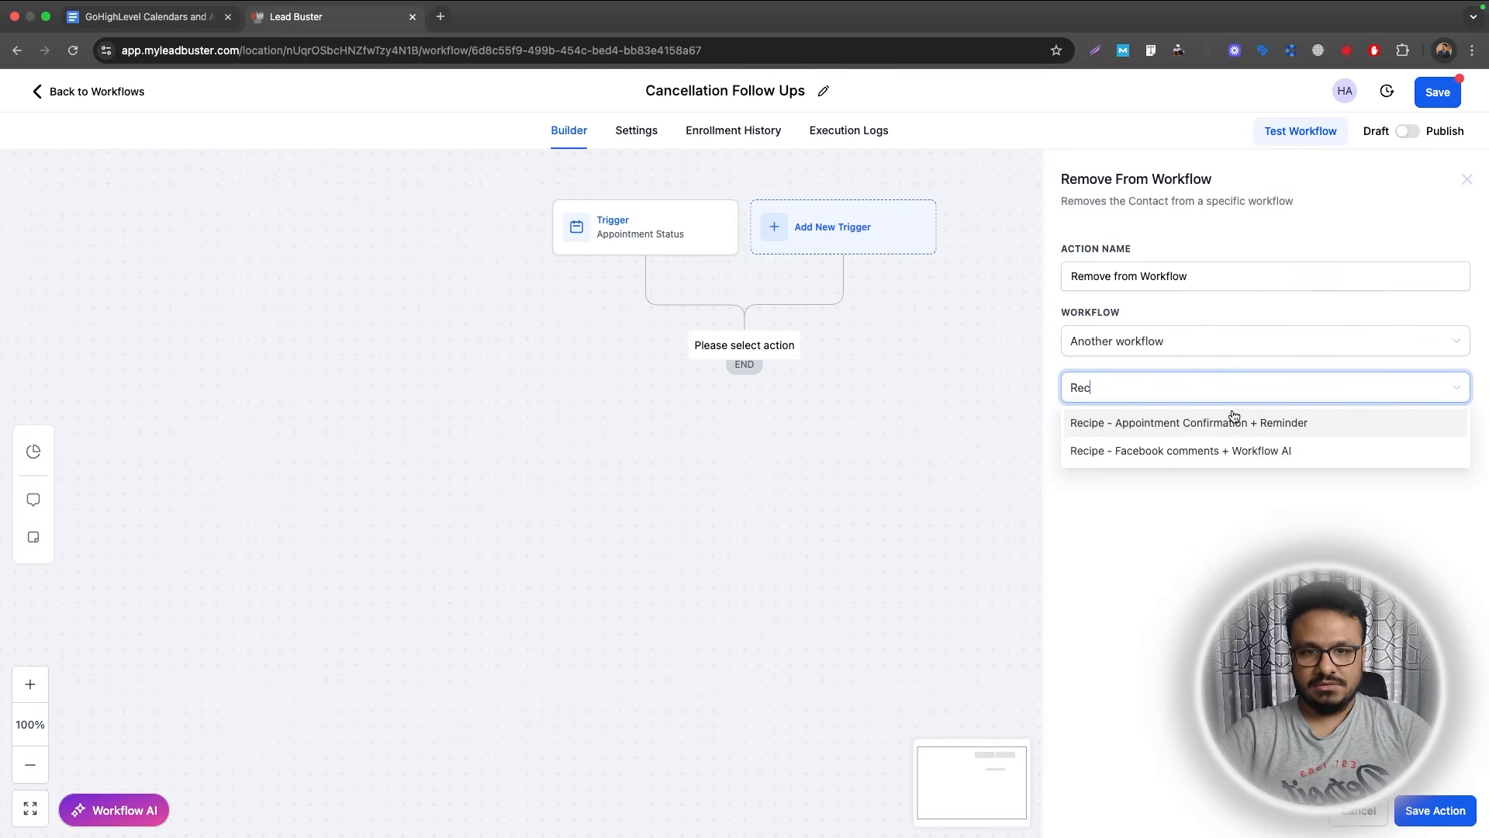
{"action": "left_click", "coordinate": [1232, 423]}
{"action": "left_click", "coordinate": [1034, 426]}
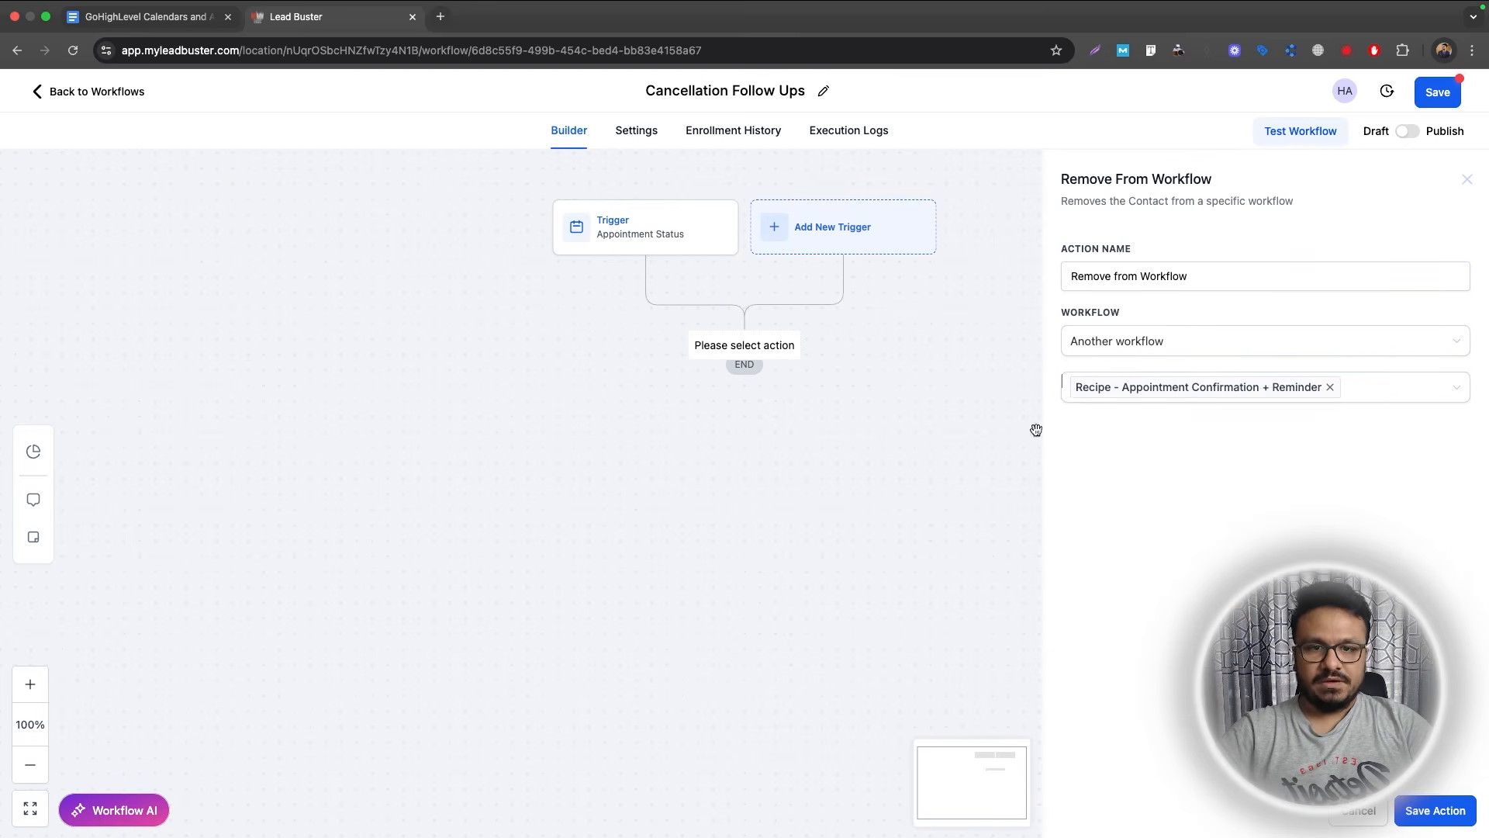
{"action": "left_click", "coordinate": [1413, 812]}
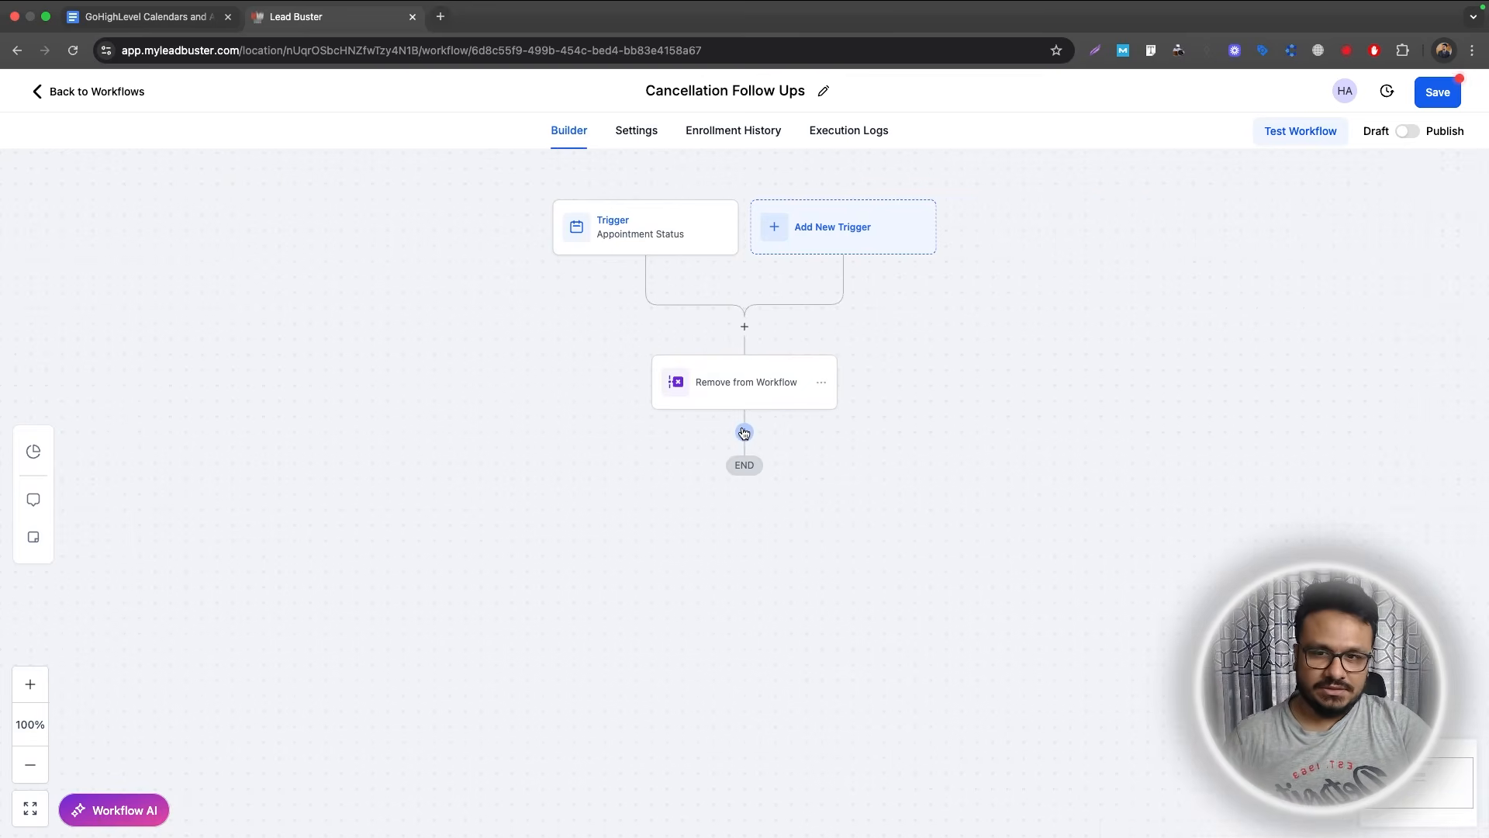
Add an Add Contact Tag action applying the new cancelled_appointment tag.
{"action": "left_click", "coordinate": [743, 428]}
{"action": "type", "text": "tag"}
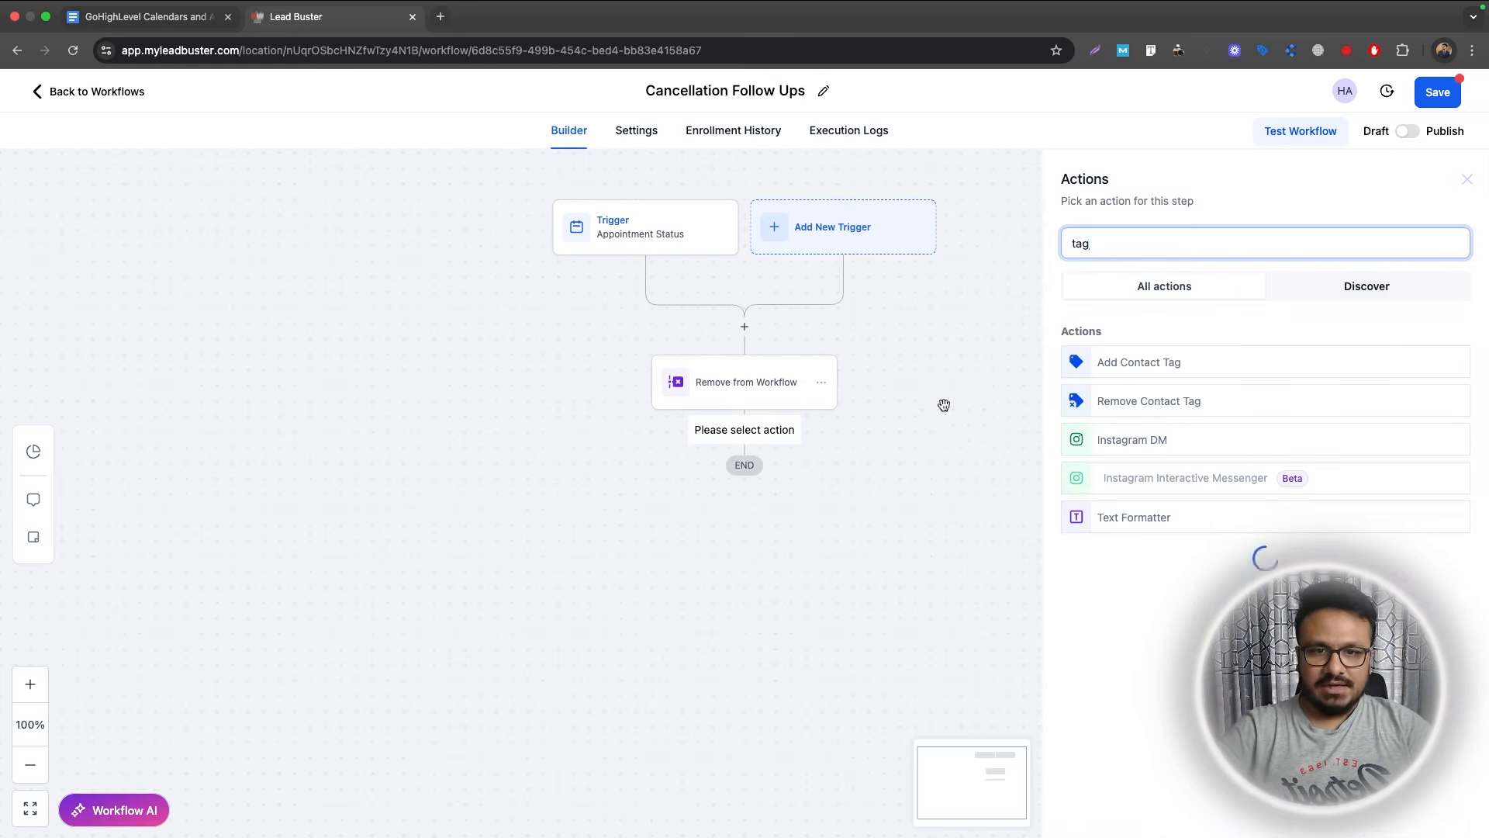
{"action": "left_click", "coordinate": [1107, 379]}
{"action": "left_click", "coordinate": [1109, 341]}
{"action": "type", "text": "ca"}
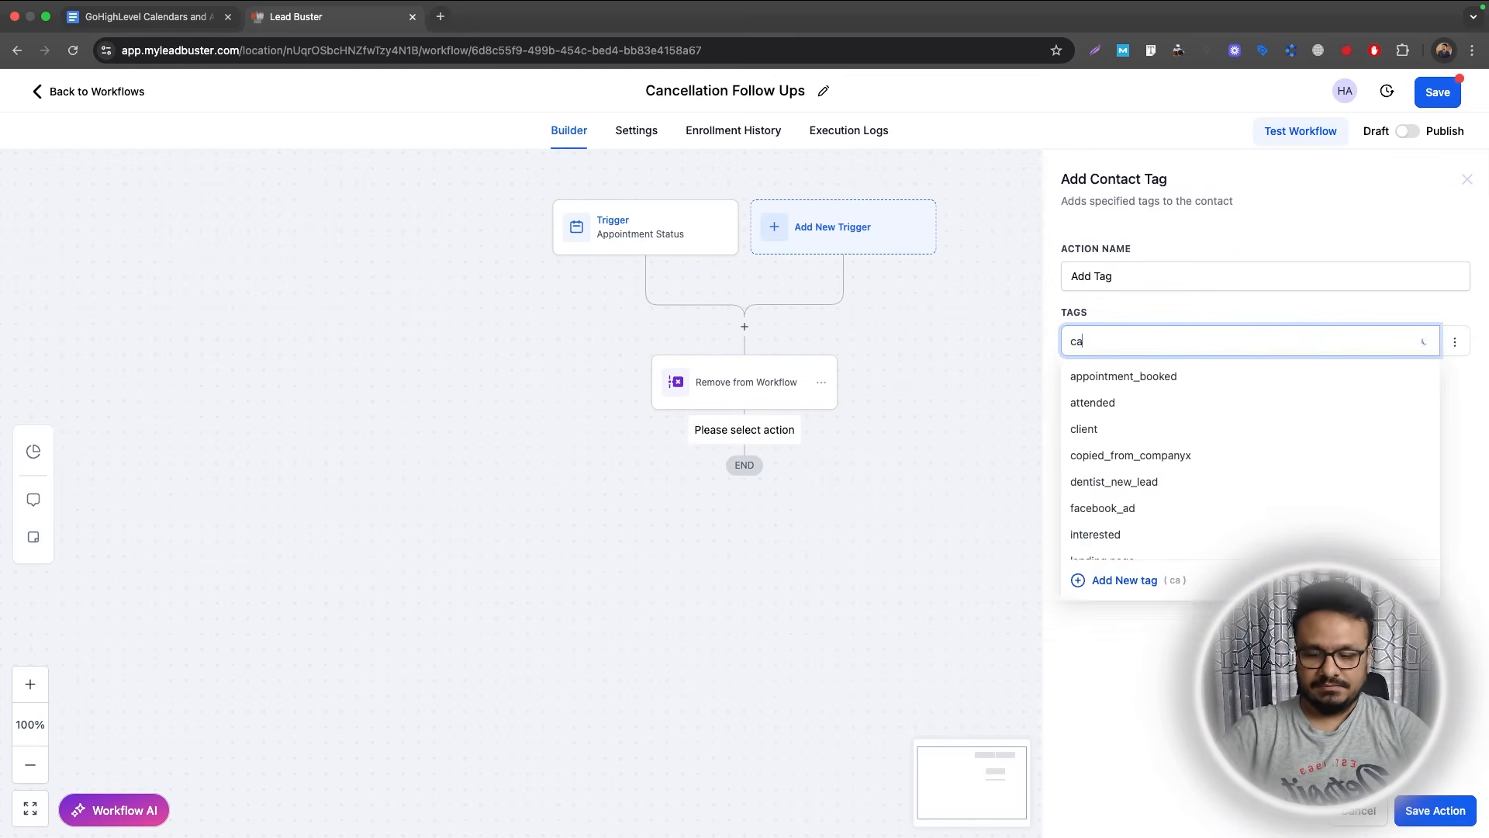
{"action": "type", "text": "ncelle"}
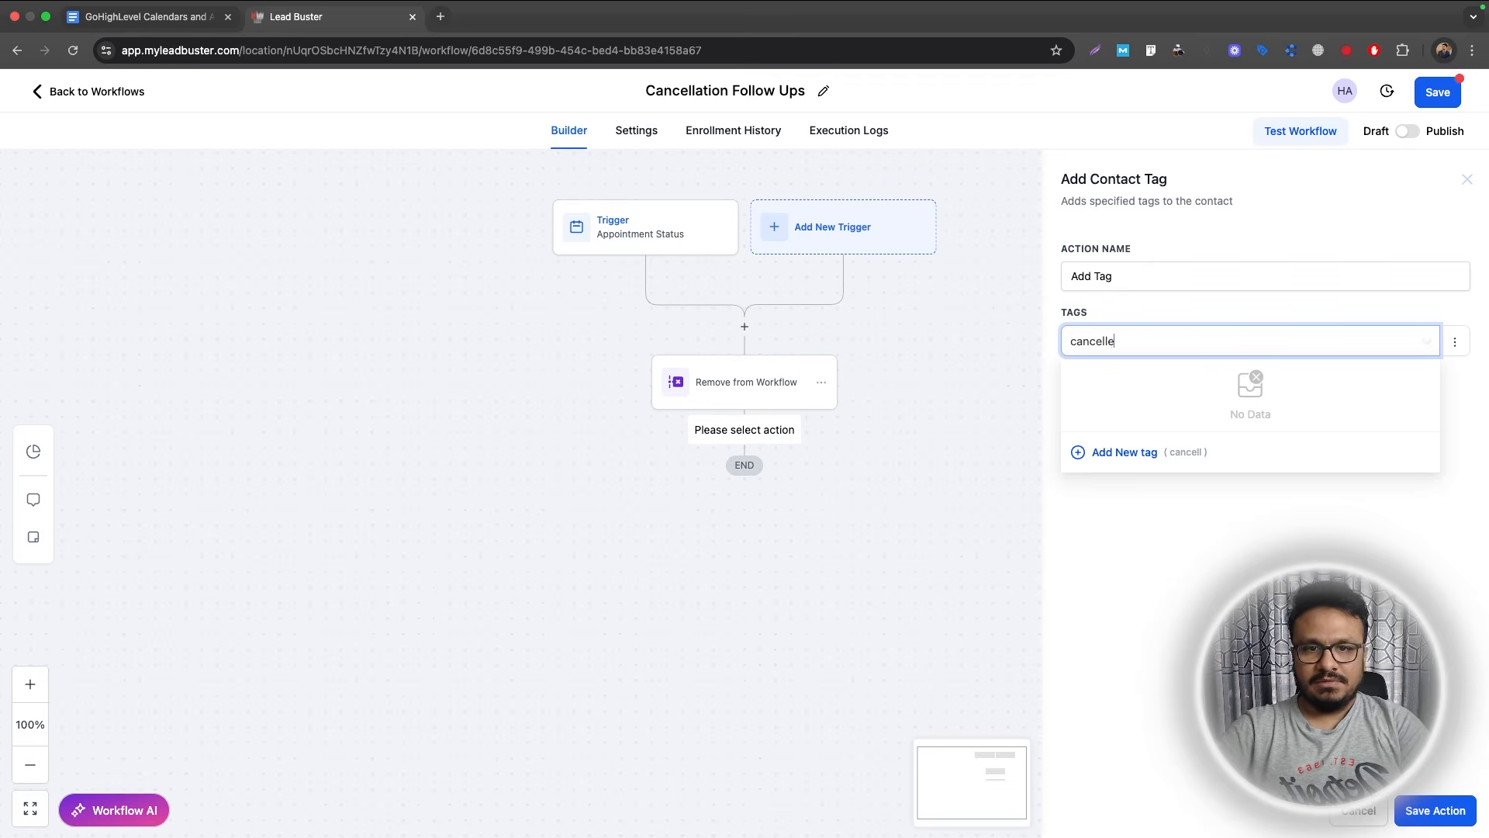
{"action": "type", "text": "d_"}
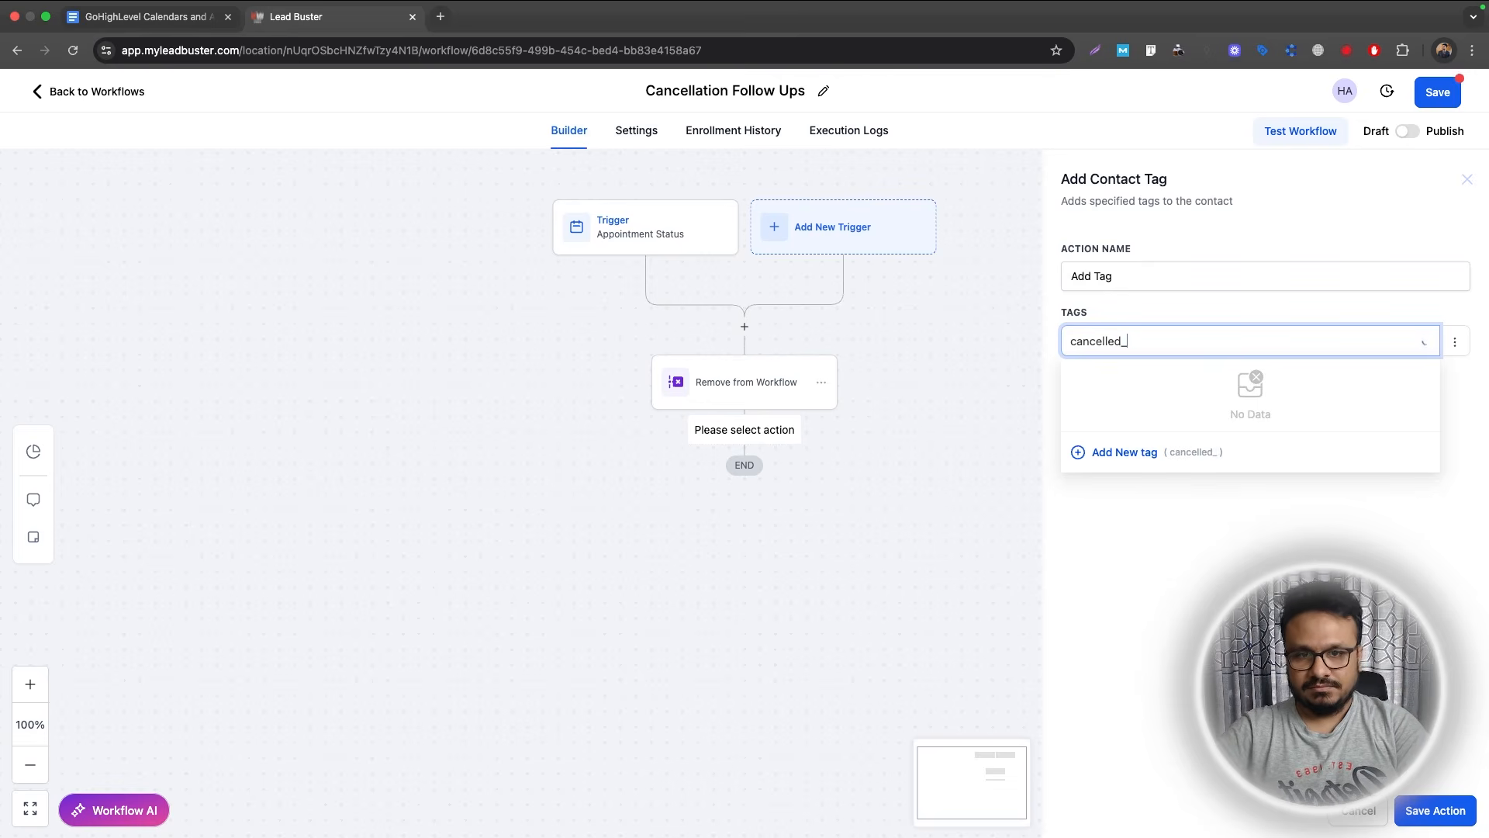
{"action": "type", "text": "bppointment"}
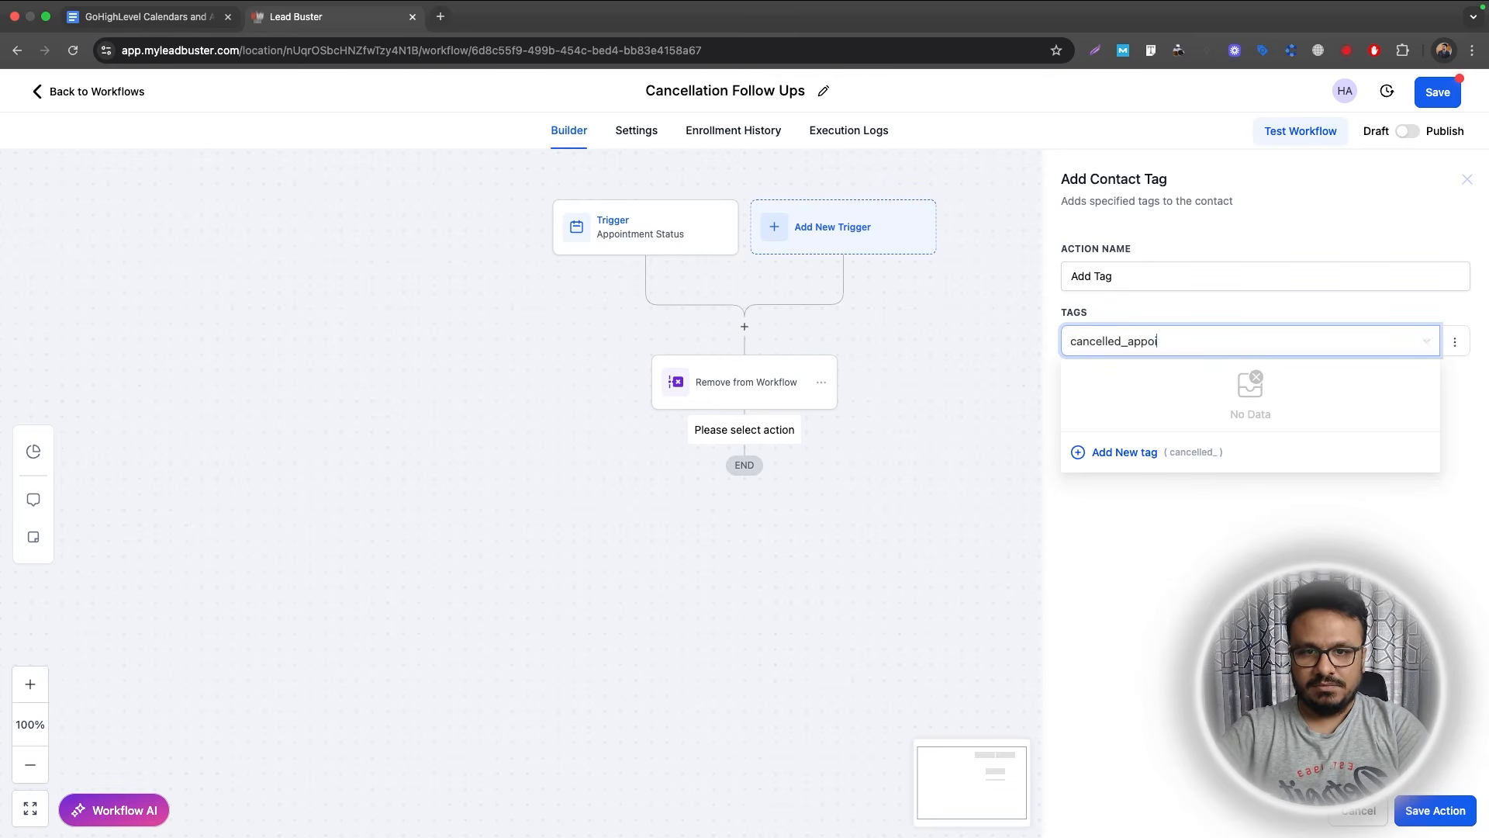
{"action": "left_click", "coordinate": [1117, 451]}
{"action": "left_click", "coordinate": [1435, 810]}
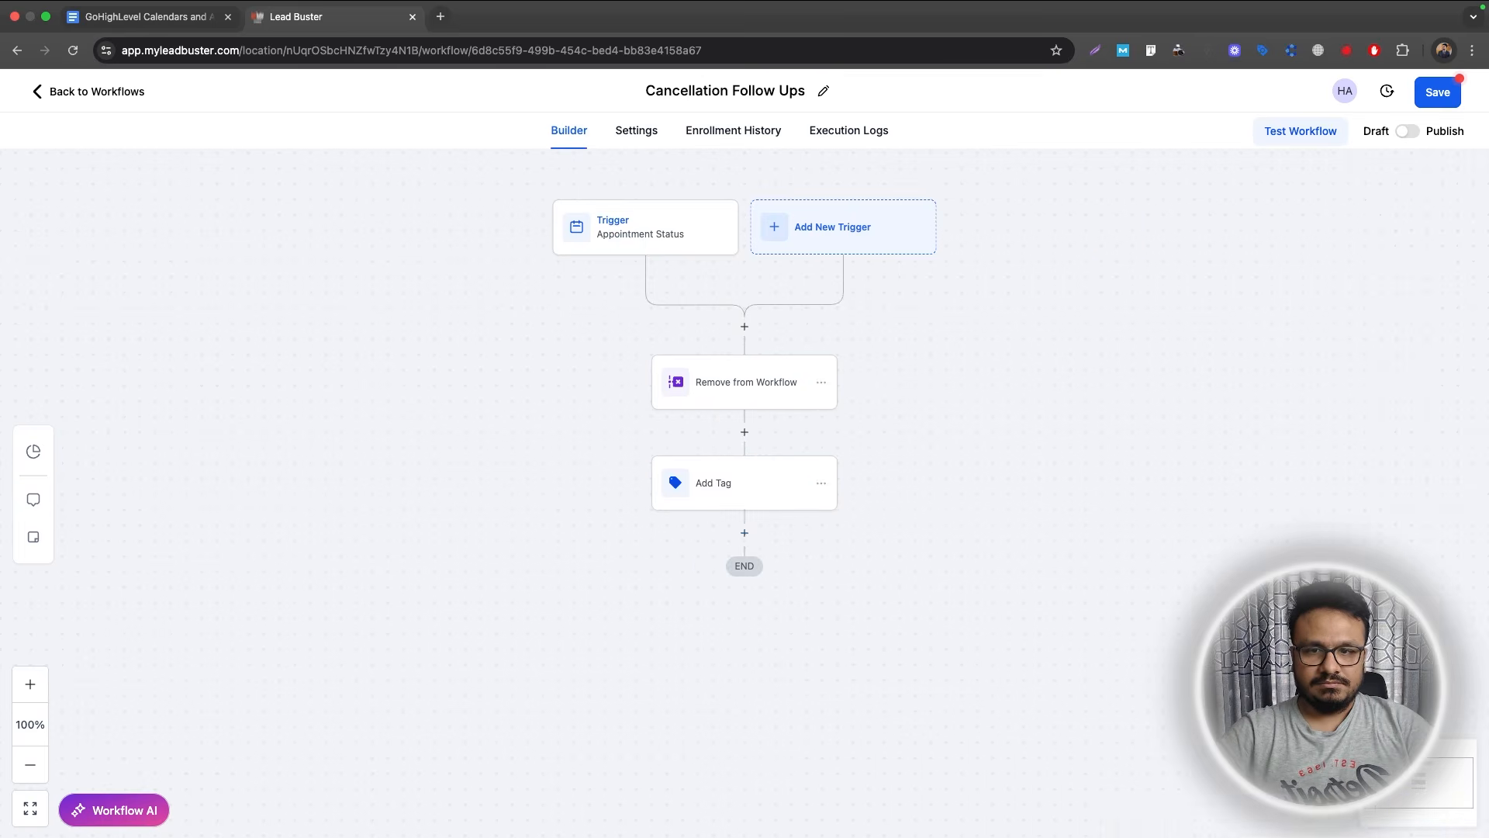
Add a Remove Contact Tag action that removes appointment_booked.
{"action": "left_click", "coordinate": [744, 533]}
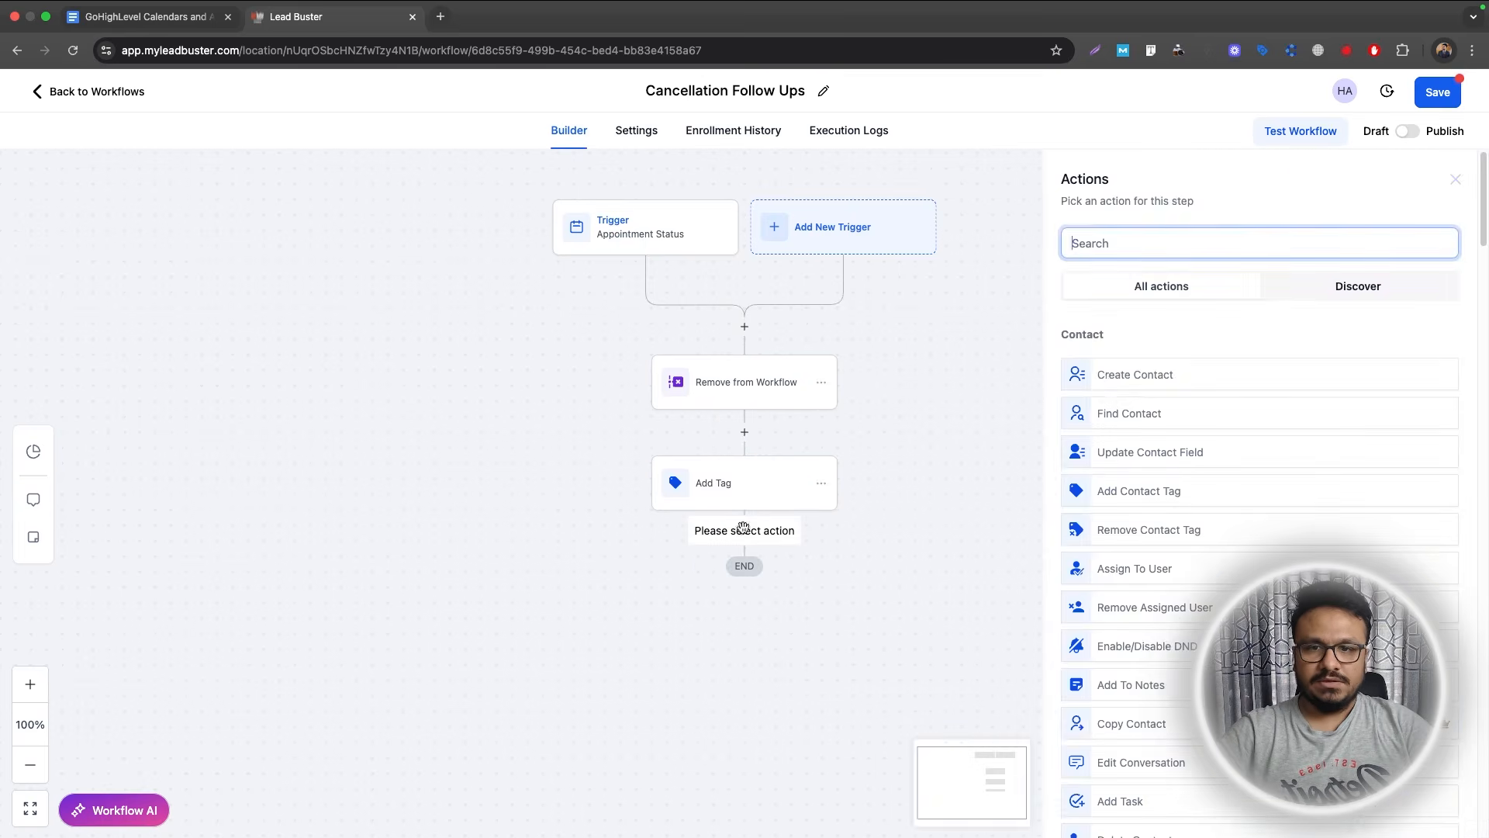
{"action": "type", "text": "remove"}
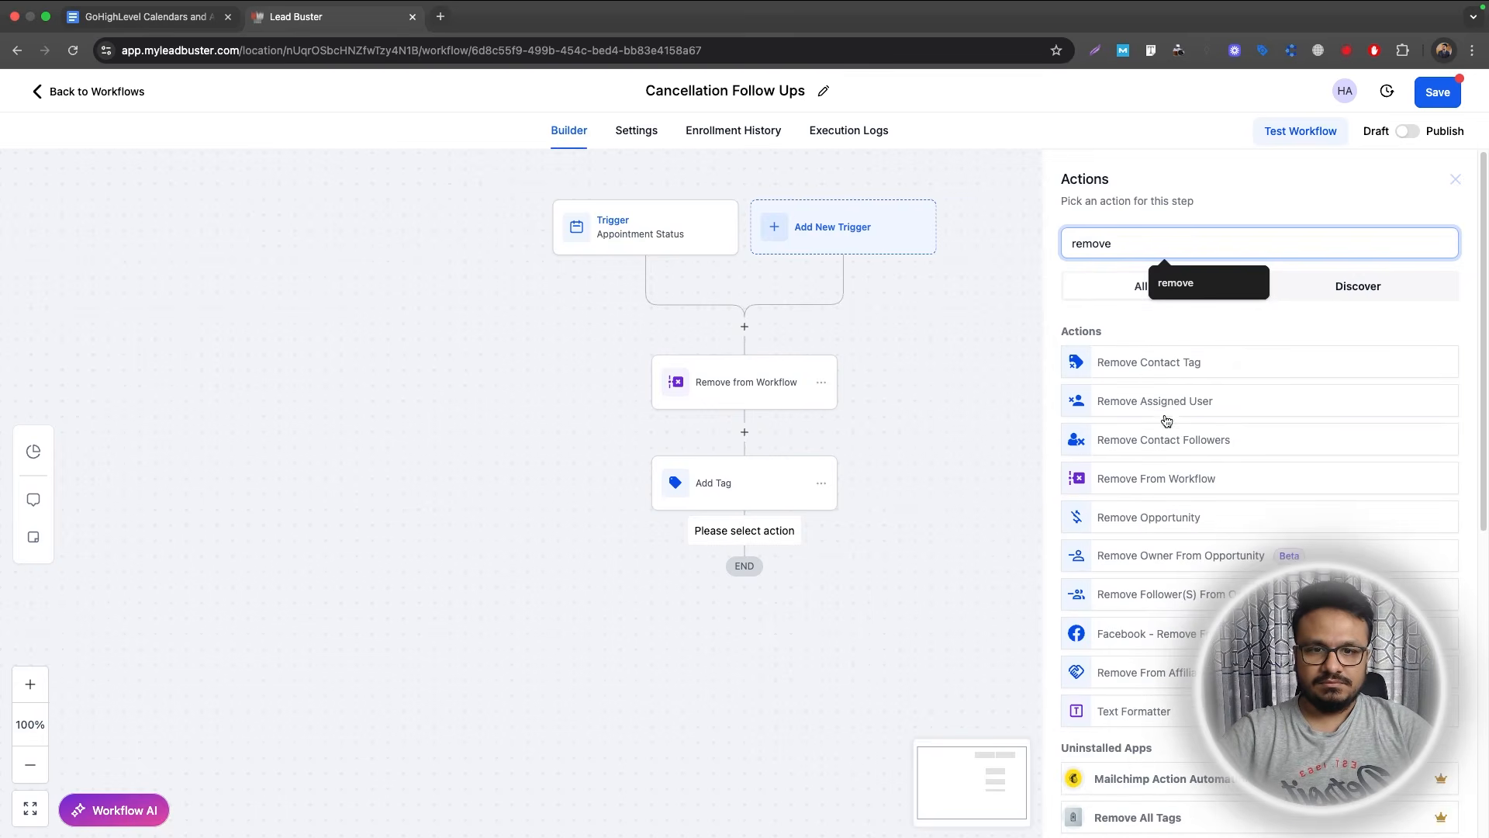
{"action": "left_click", "coordinate": [1157, 371]}
{"action": "left_click", "coordinate": [1148, 374]}
{"action": "type", "text": "a"}
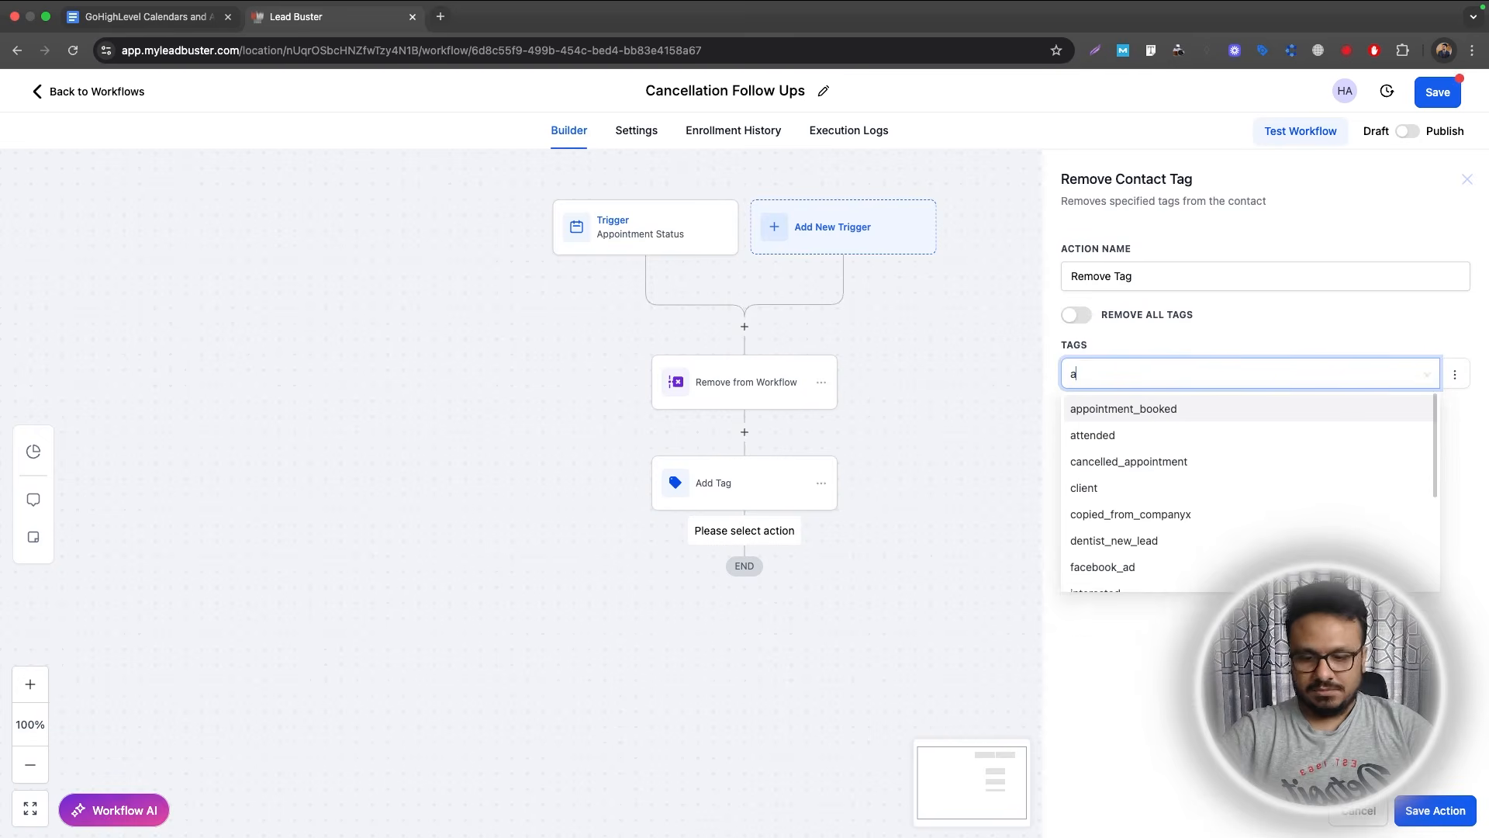
{"action": "left_click", "coordinate": [1147, 414]}
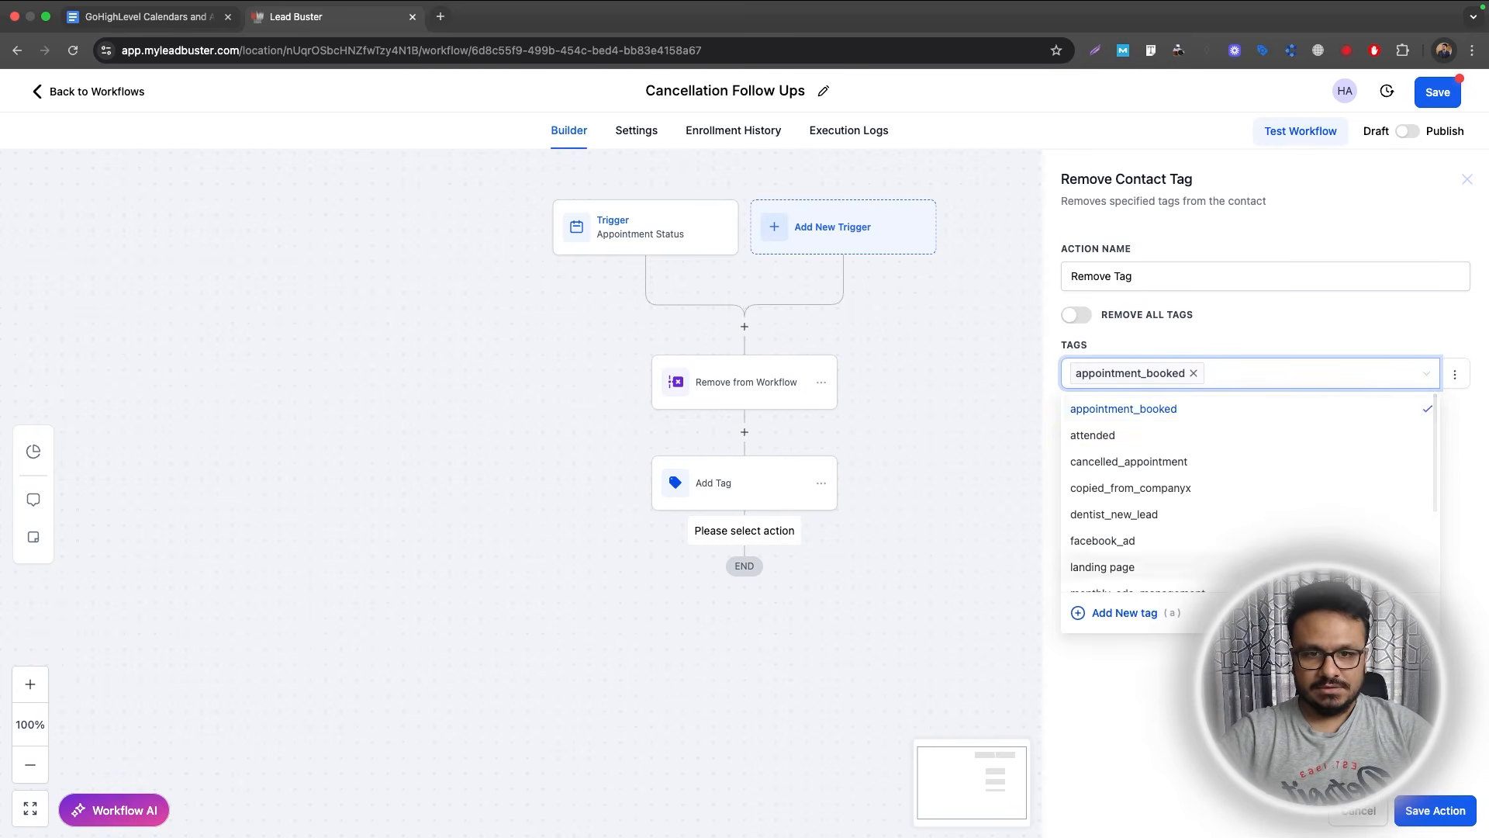
{"action": "left_click", "coordinate": [1235, 346]}
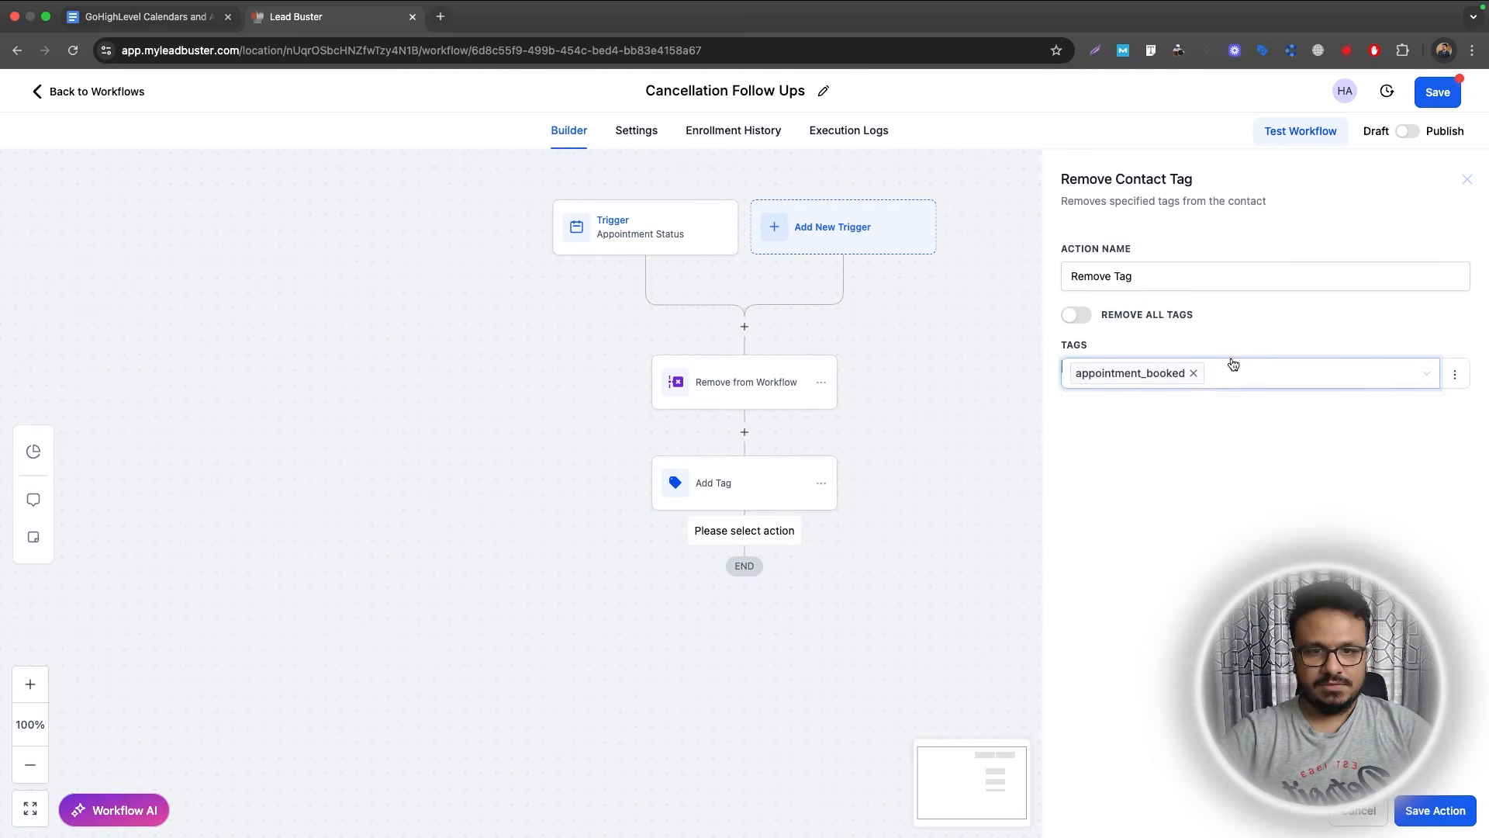
{"action": "left_click", "coordinate": [1413, 820]}
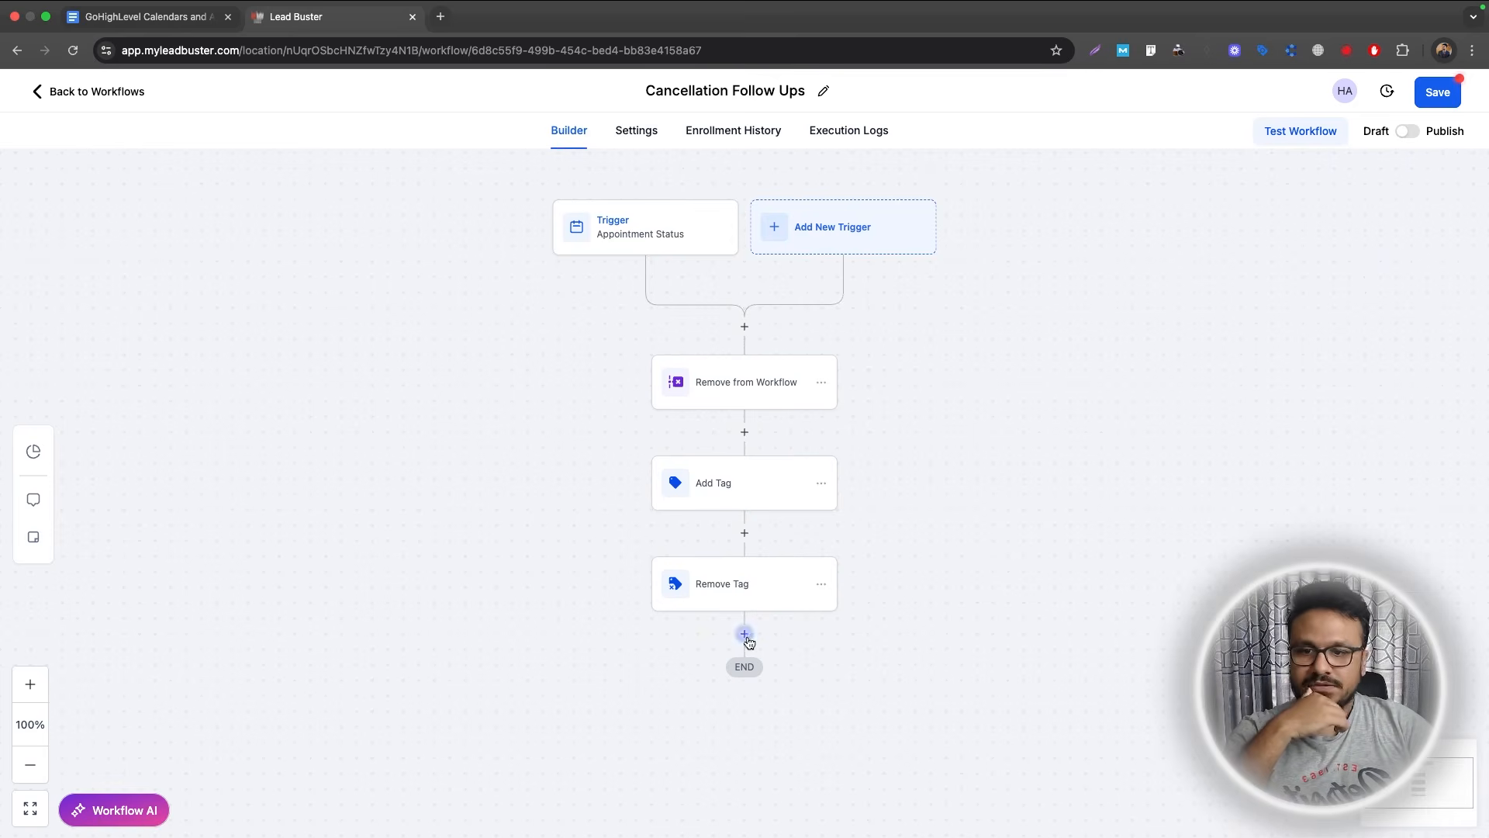
{"action": "left_click", "coordinate": [730, 488]}
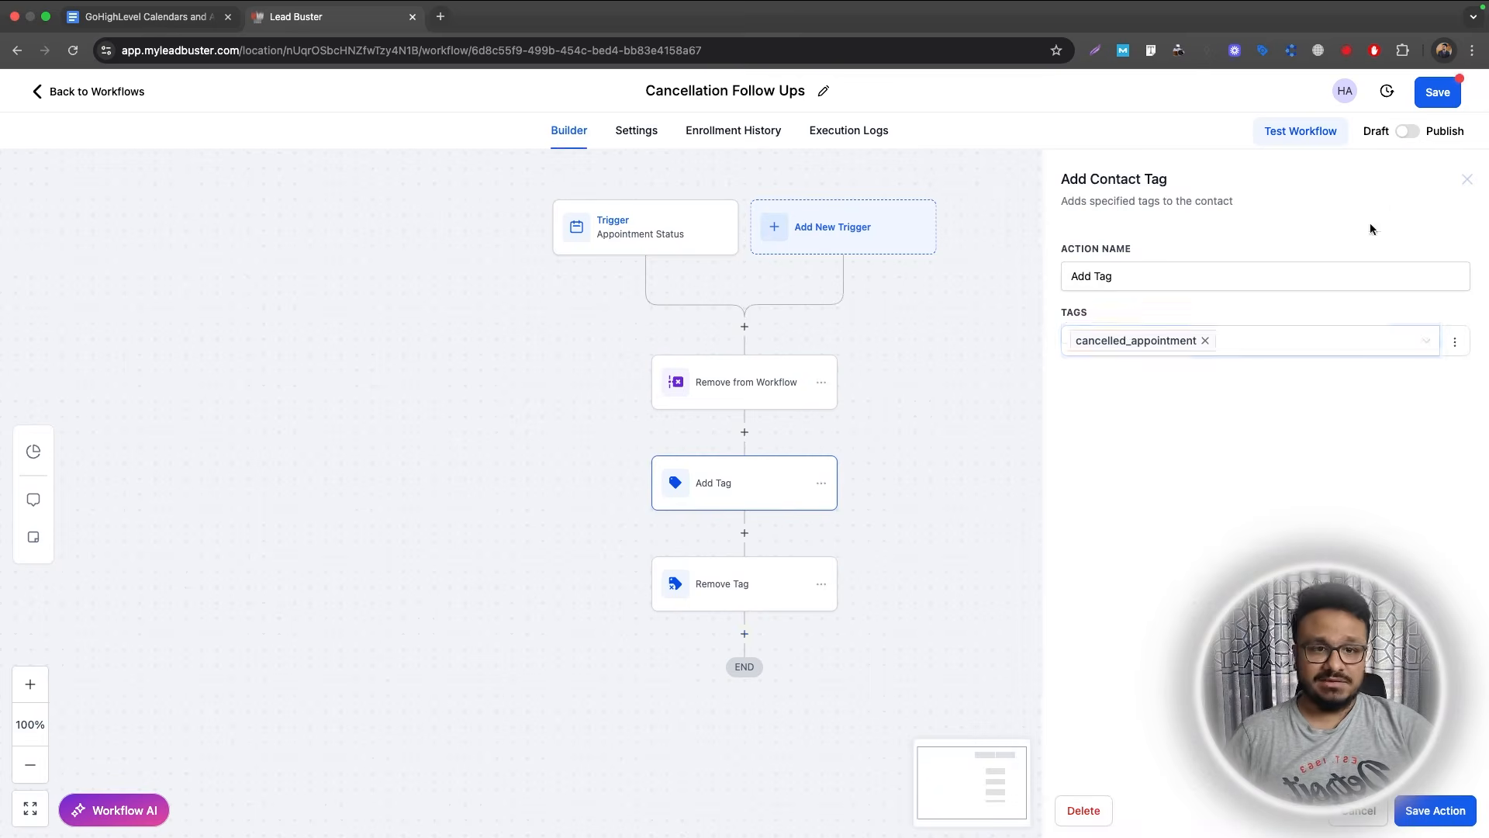
{"action": "left_click", "coordinate": [1466, 179]}
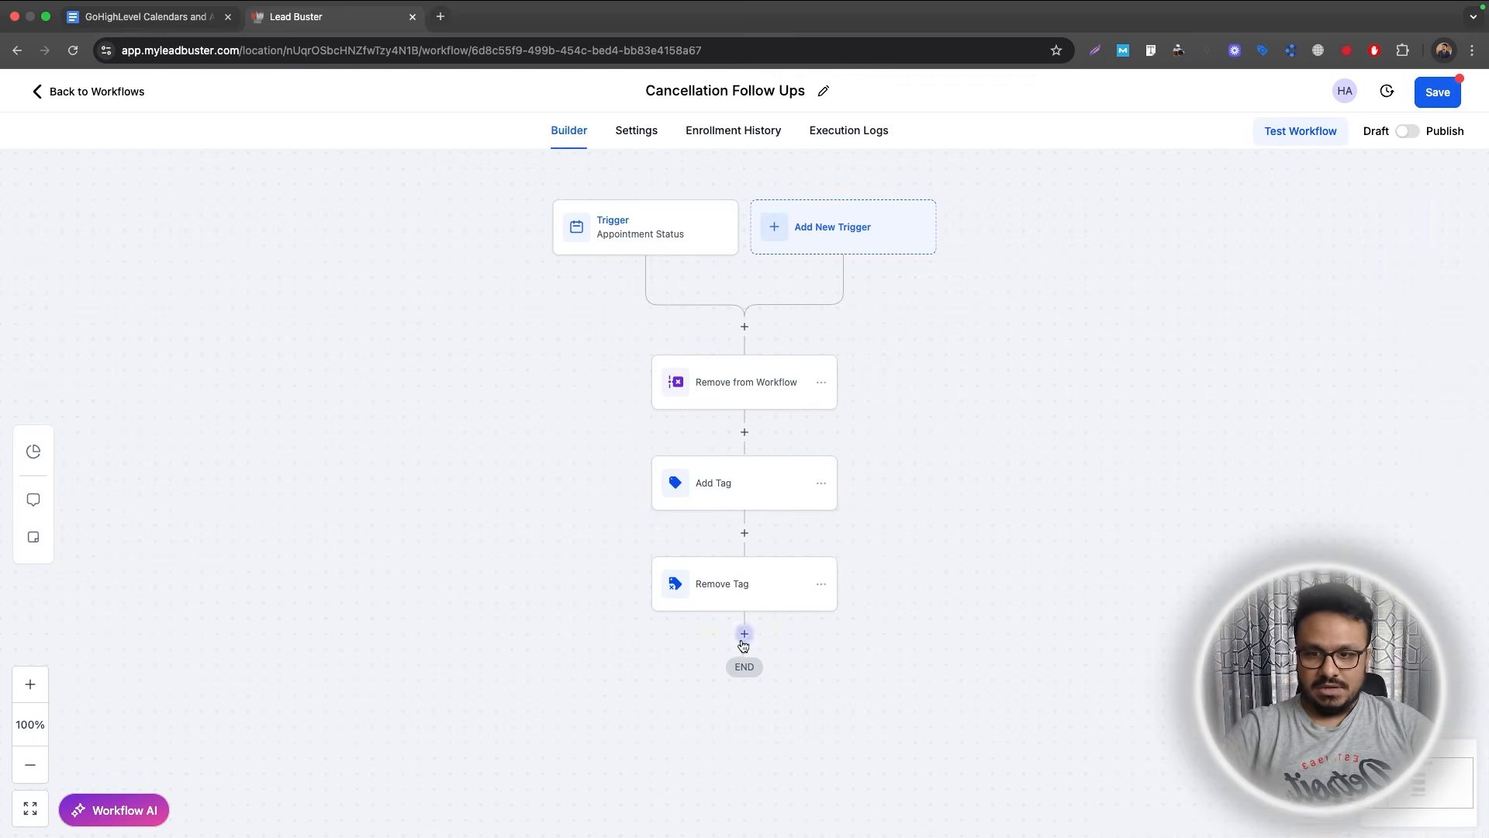
Add a 1-minute Wait step named 'Wait 1 minute'.
{"action": "left_click", "coordinate": [744, 634]}
{"action": "type", "text": "wait"}
{"action": "left_click", "coordinate": [1106, 362]}
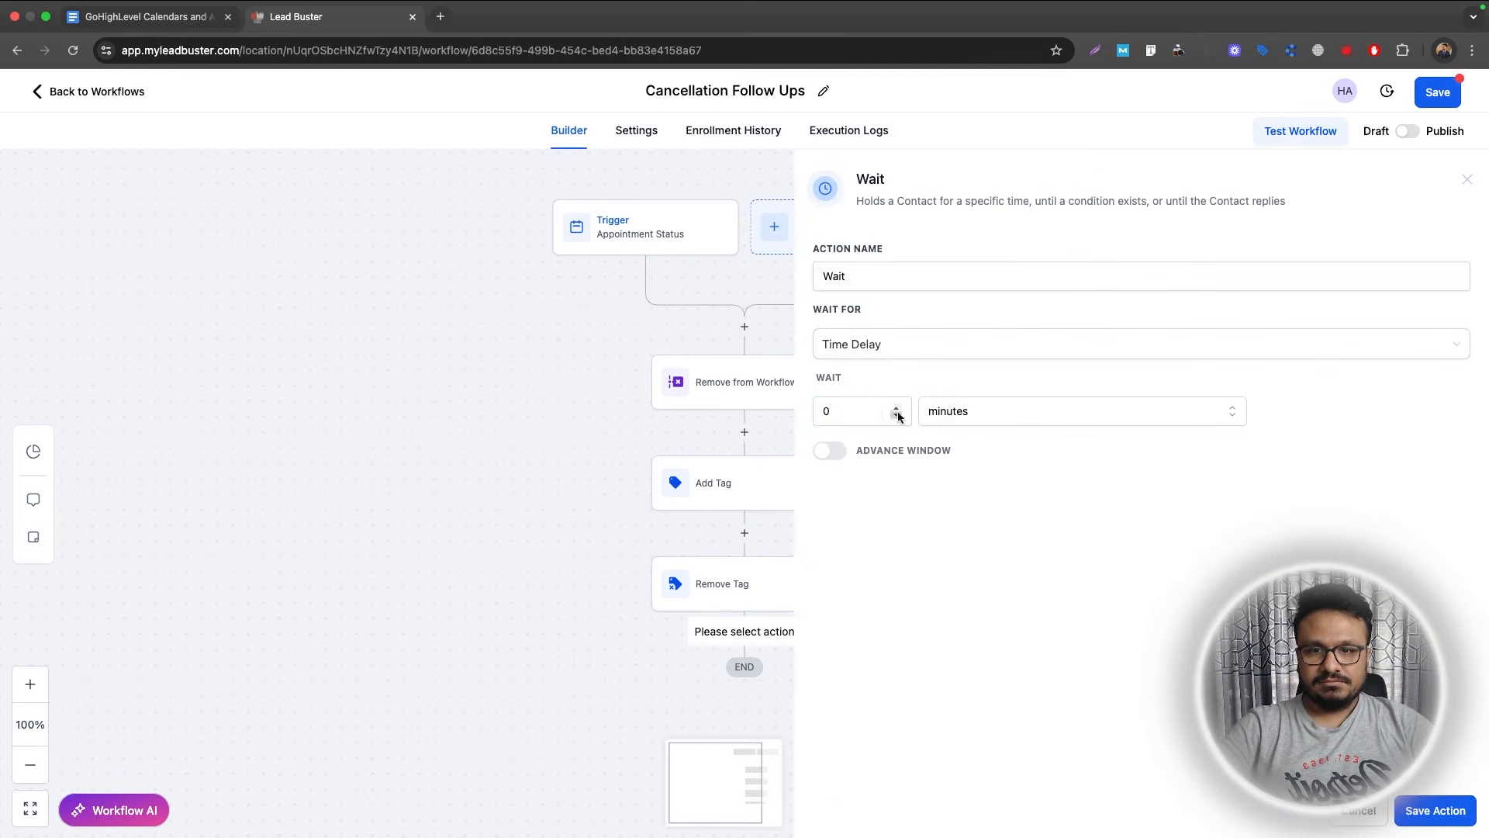
{"action": "left_click_drag", "start_coordinate": [857, 411], "coordinate": [809, 412]}
{"action": "type", "text": "1"}
{"action": "left_click", "coordinate": [886, 280]}
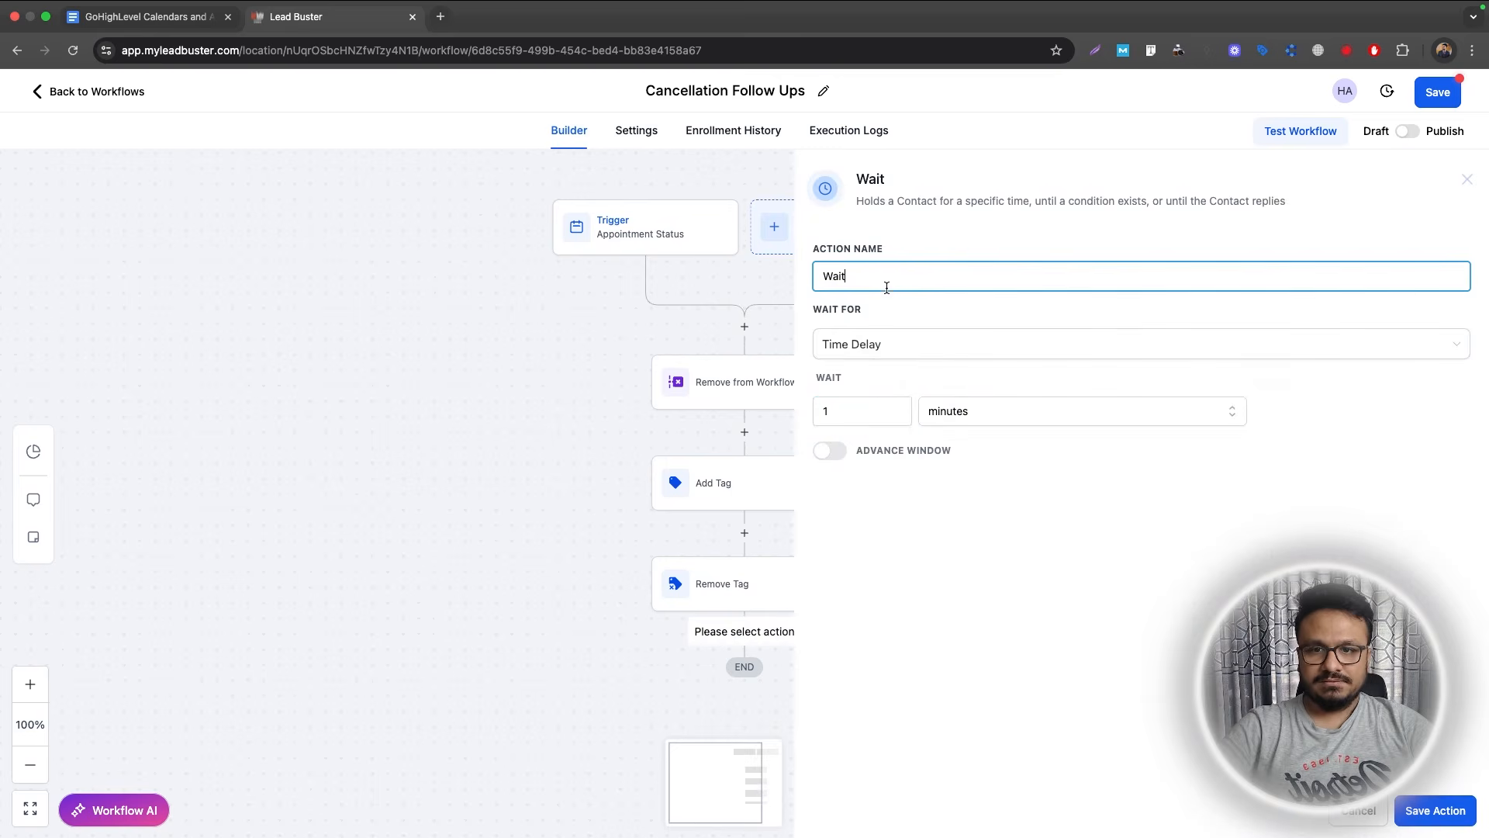
{"action": "type", "text": "1 minute"}
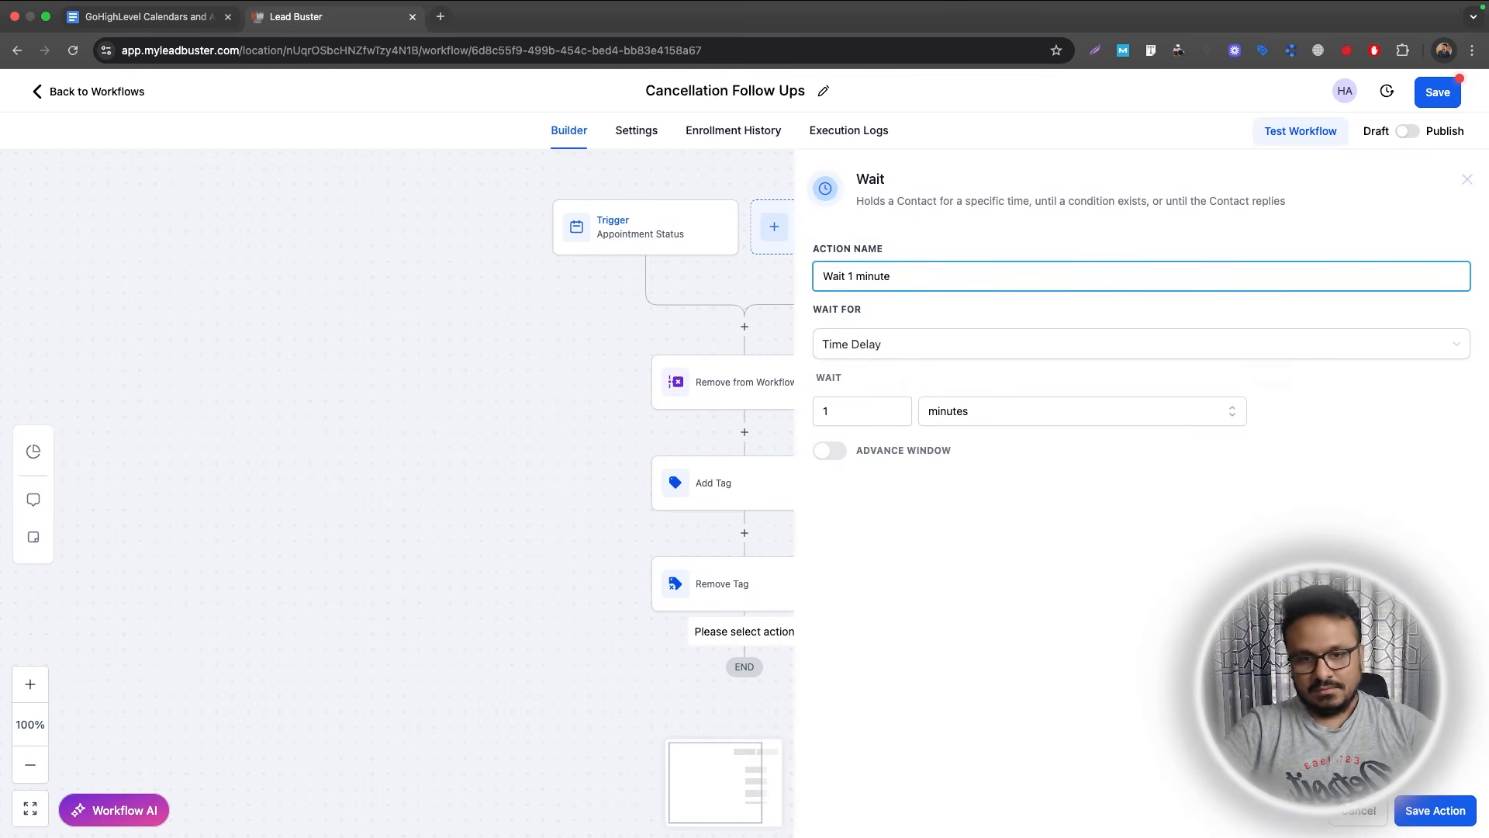
{"action": "left_click", "coordinate": [1434, 810]}
{"action": "left_click", "coordinate": [743, 735]}
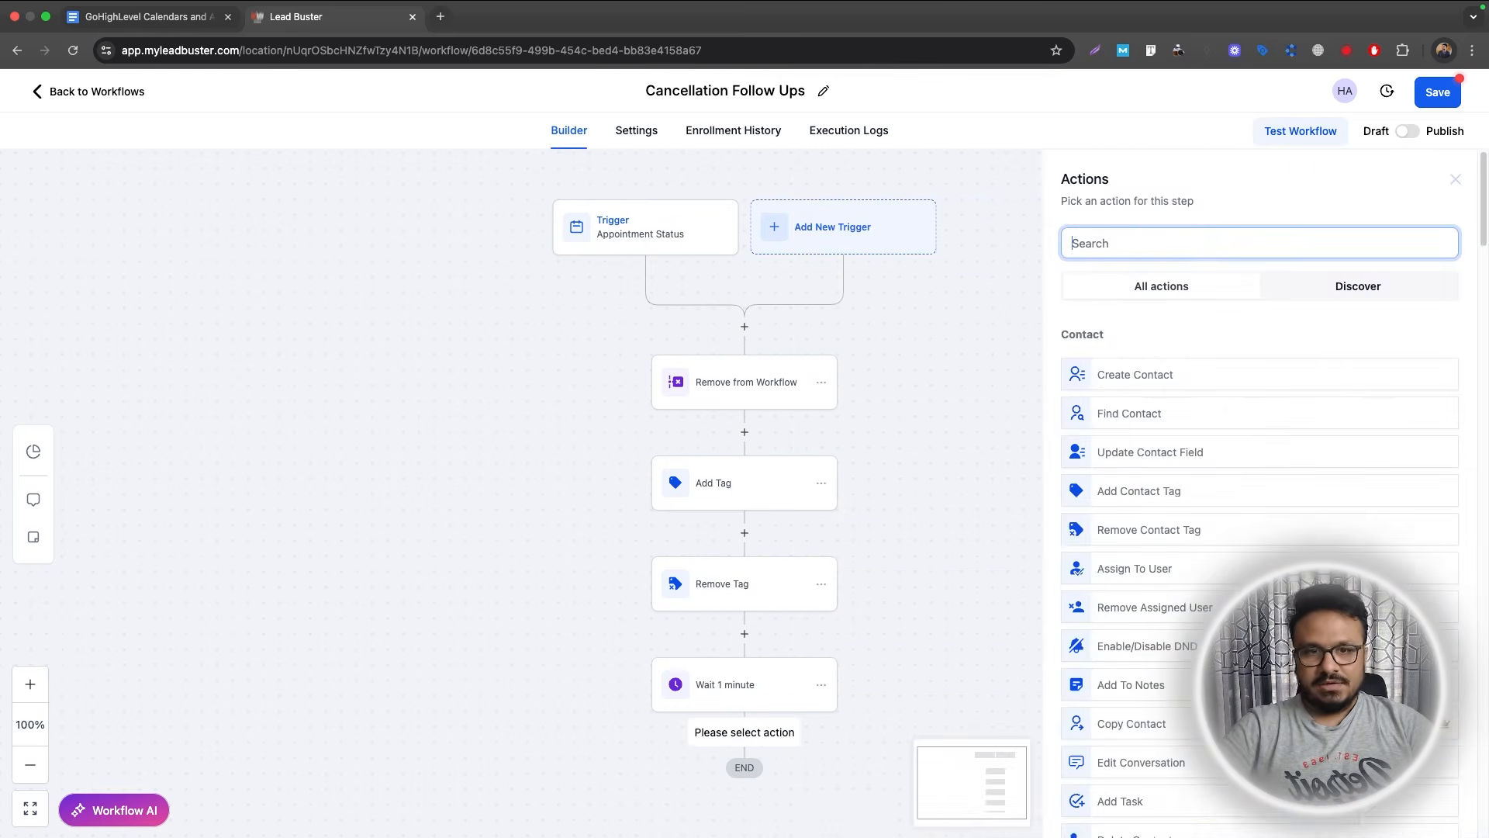
Add an Email step with subject 'Sorry you had to cancel the appointment'.
{"action": "type", "text": "ema"}
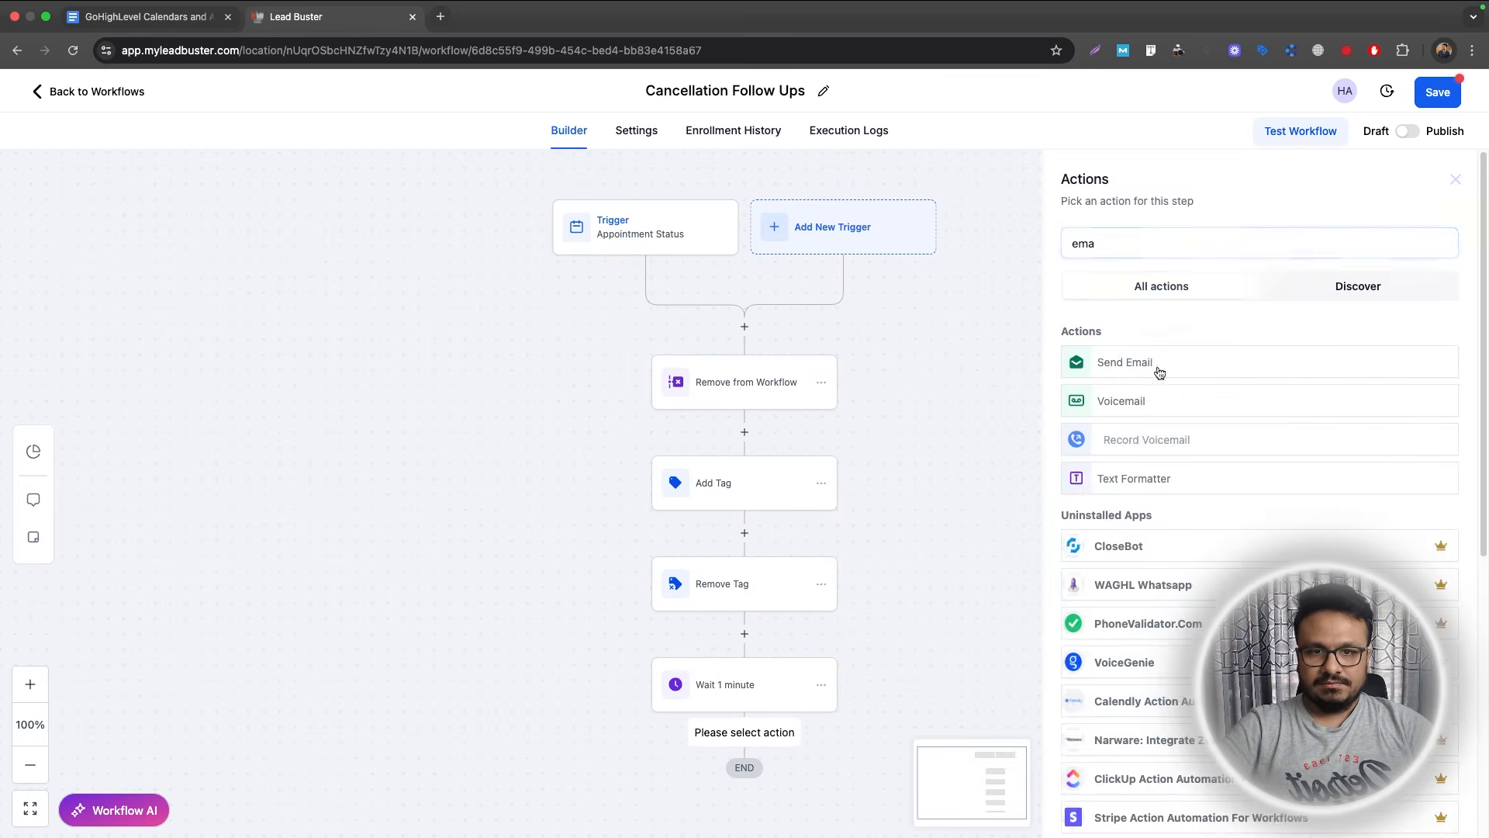
{"action": "left_click", "coordinate": [1160, 365]}
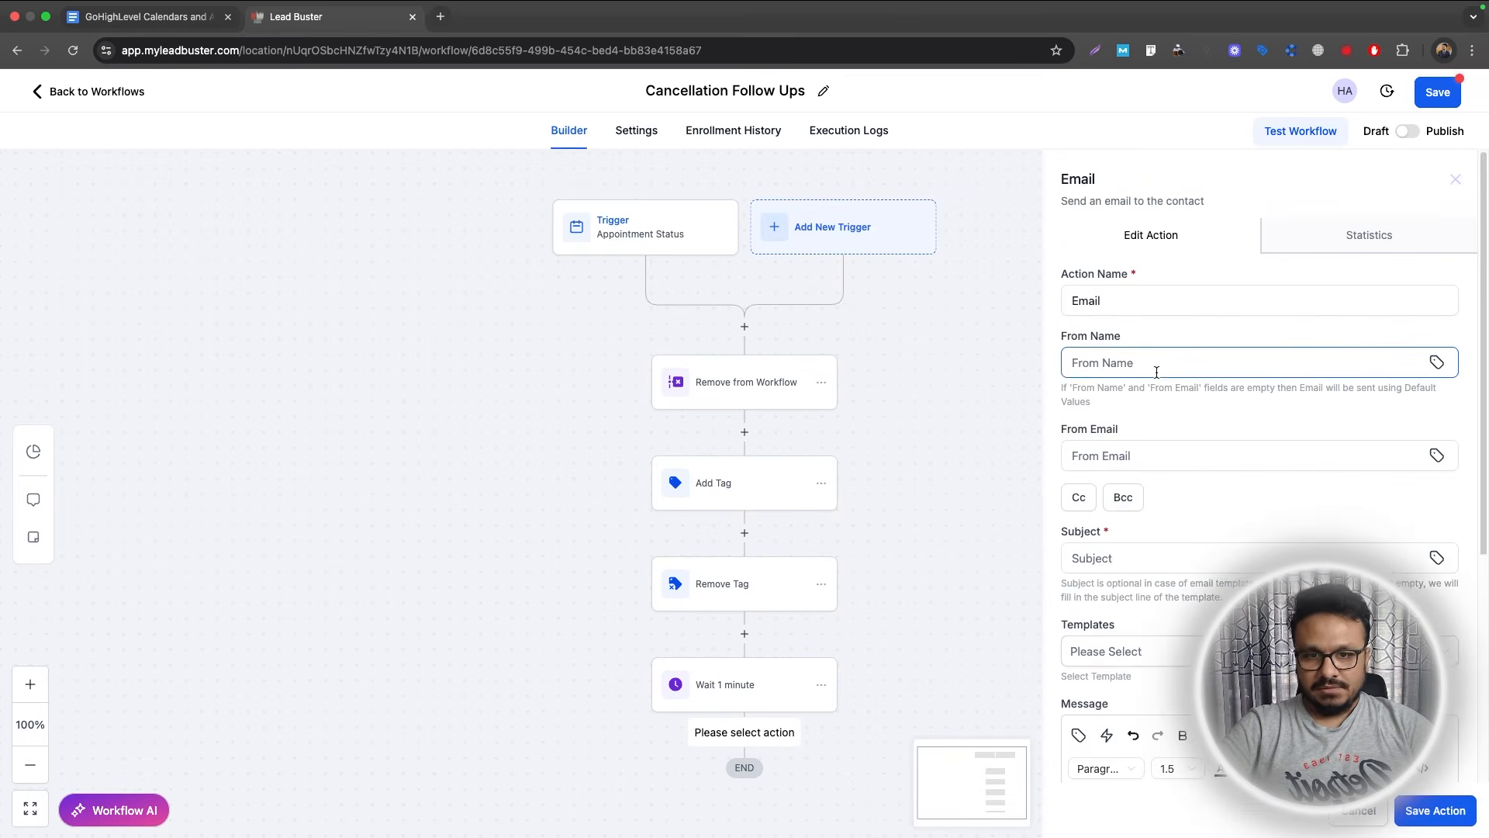
{"action": "scroll", "coordinate": [1155, 369], "scroll_direction": "down", "scroll_amount": 1}
{"action": "scroll", "coordinate": [1164, 514], "scroll_direction": "down", "scroll_amount": 1}
{"action": "left_click", "coordinate": [1164, 514]}
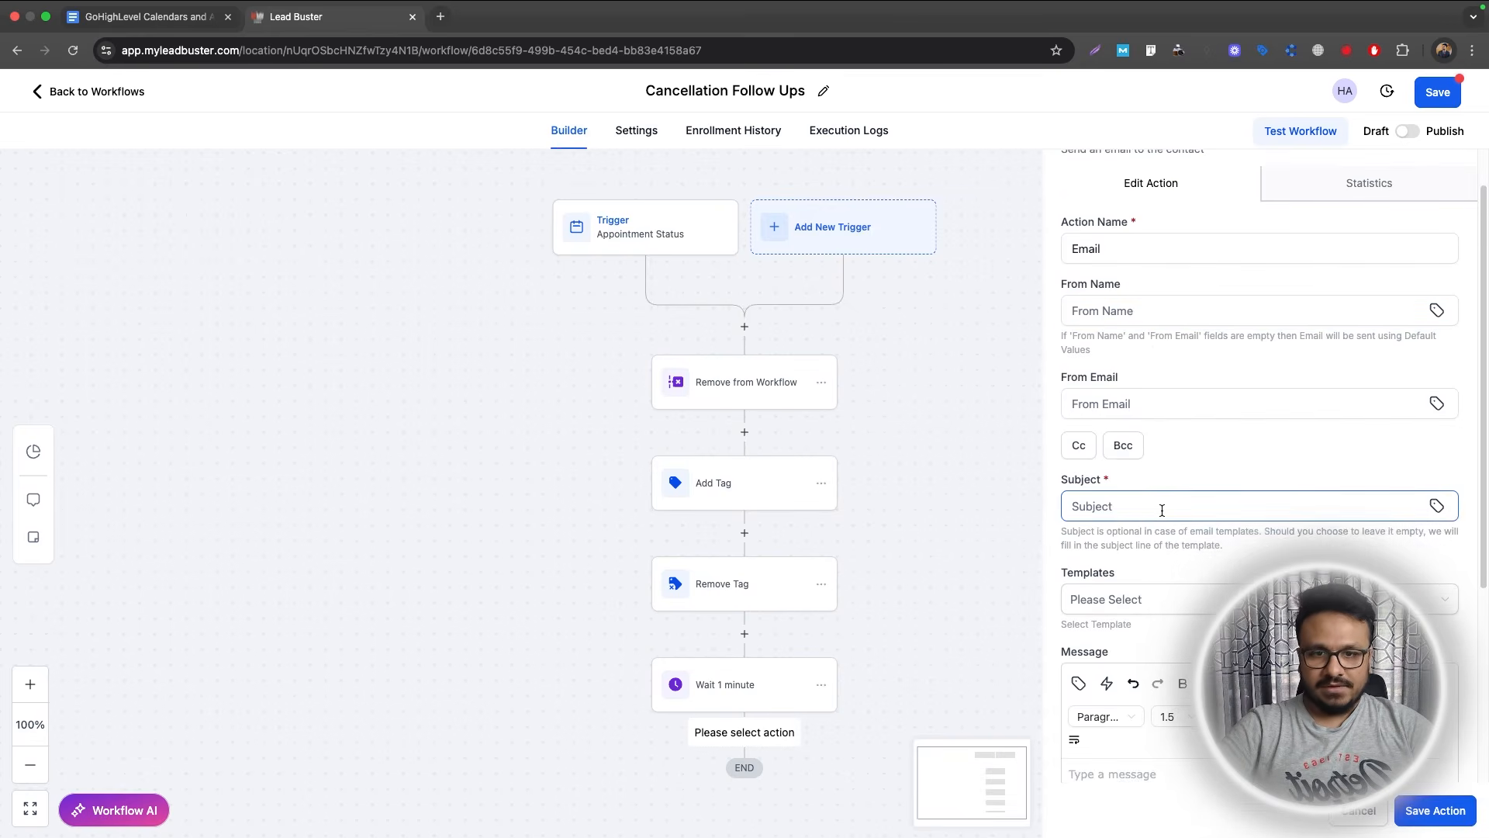
{"action": "type", "text": "Sorry you"}
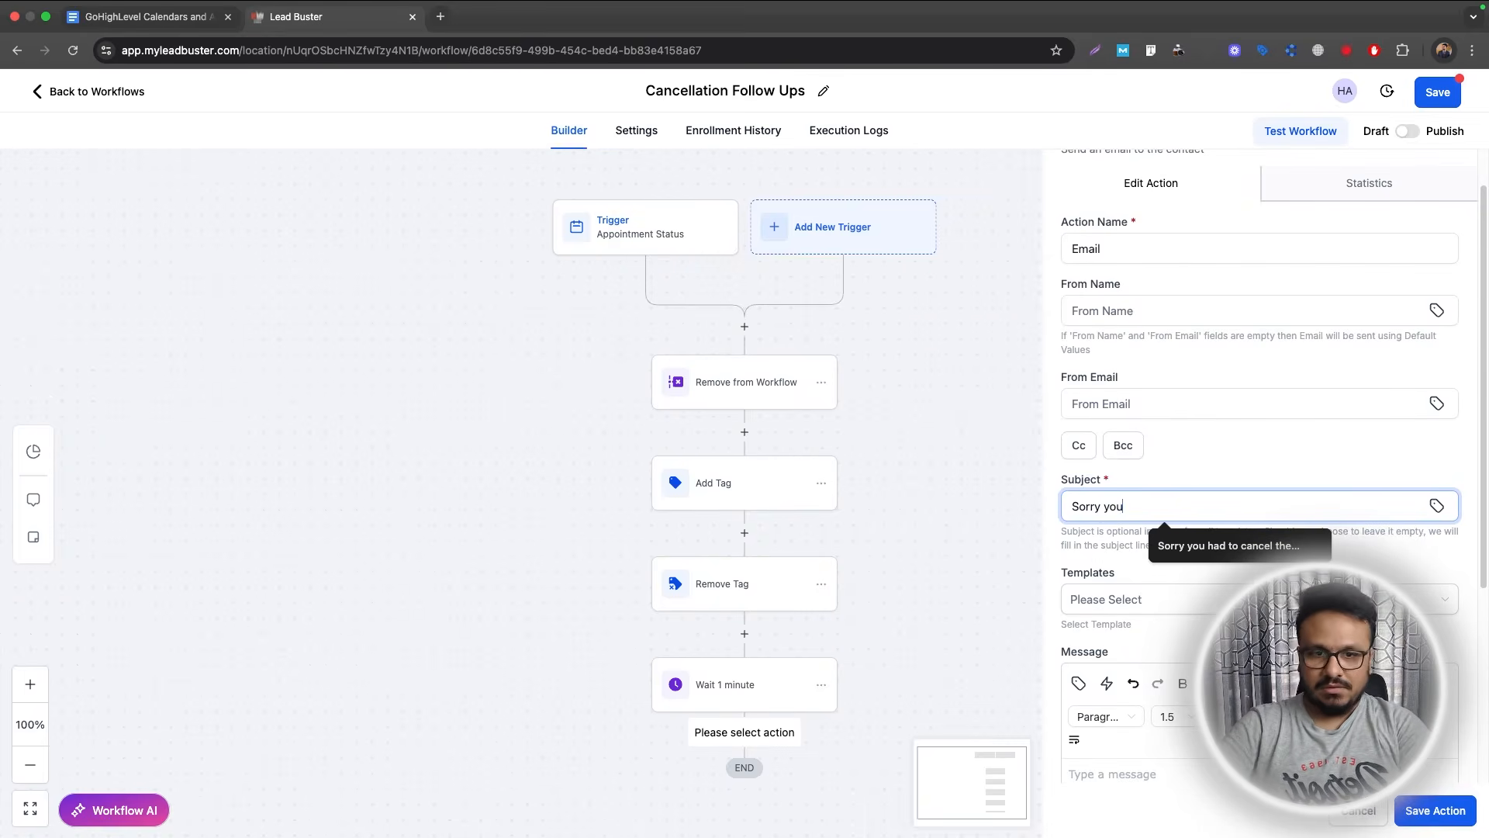
{"action": "left_click", "coordinate": [1228, 543]}
{"action": "scroll", "coordinate": [1220, 543], "scroll_direction": "down", "scroll_amount": 5}
{"action": "scroll", "coordinate": [1221, 546], "scroll_direction": "down", "scroll_amount": 3}
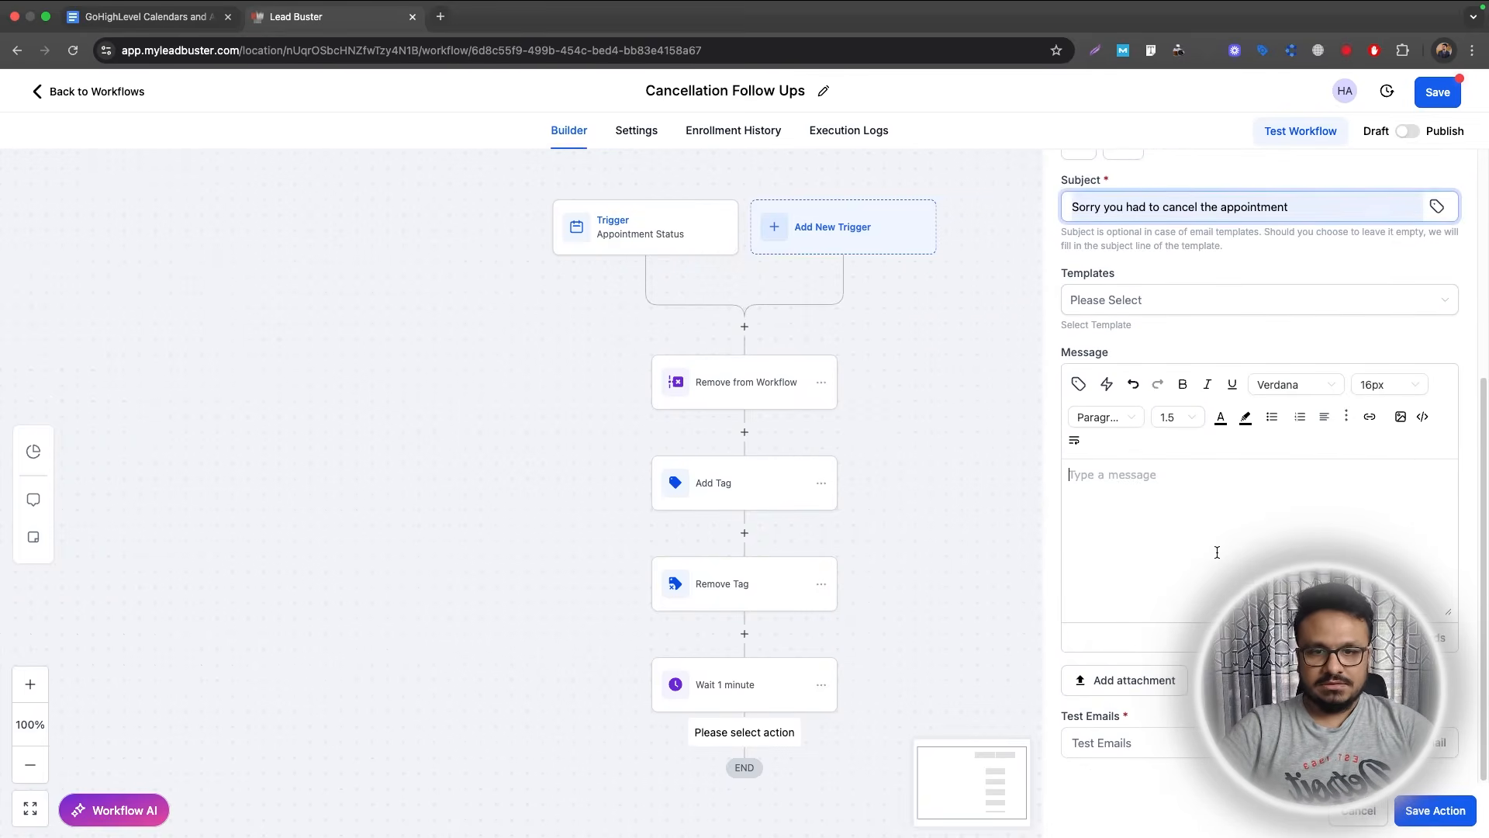
{"action": "left_click", "coordinate": [1230, 553]}
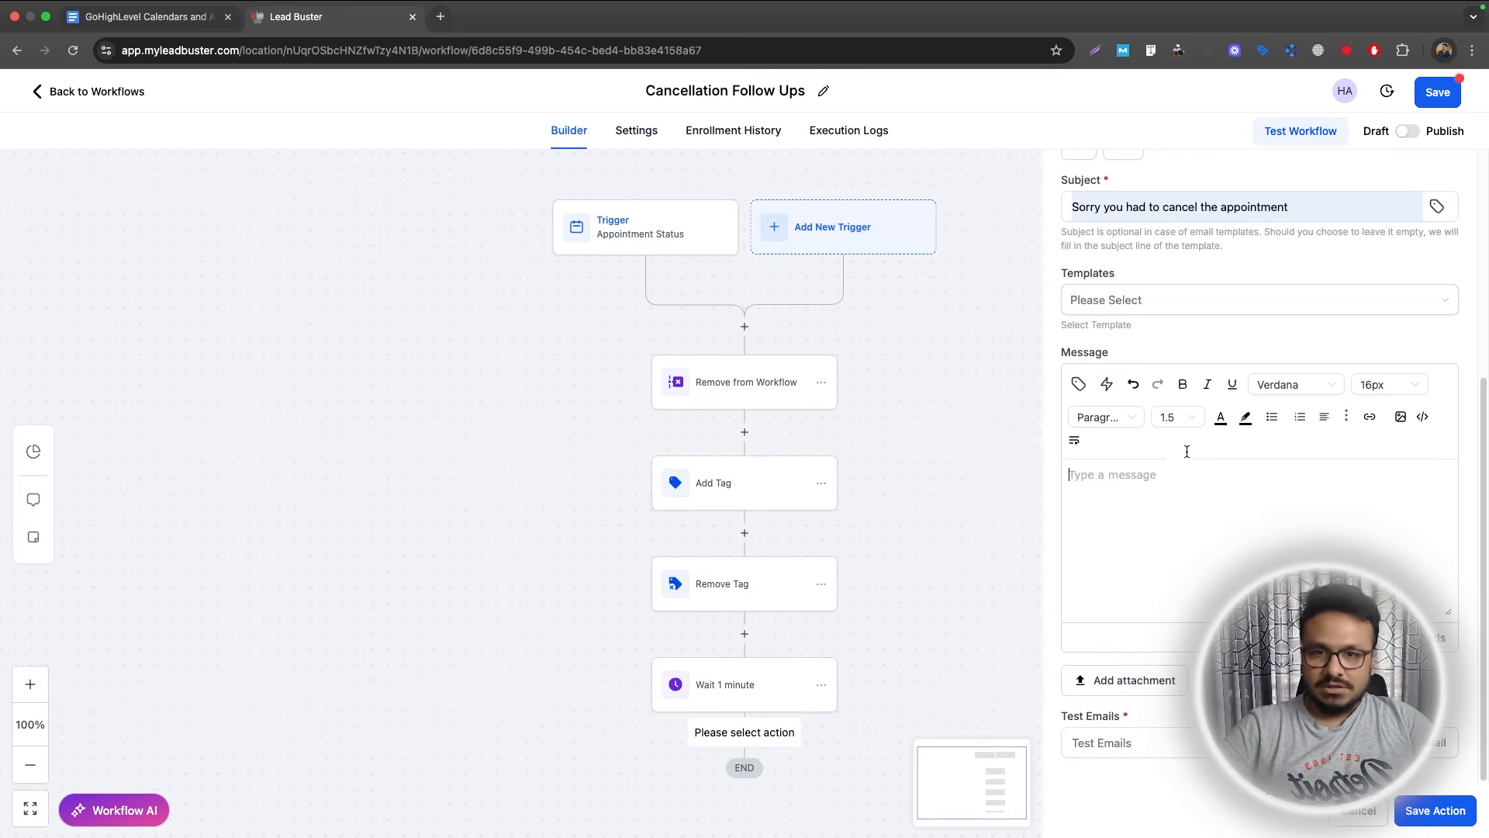
{"action": "scroll", "coordinate": [1219, 487], "scroll_direction": "up", "scroll_amount": 1}
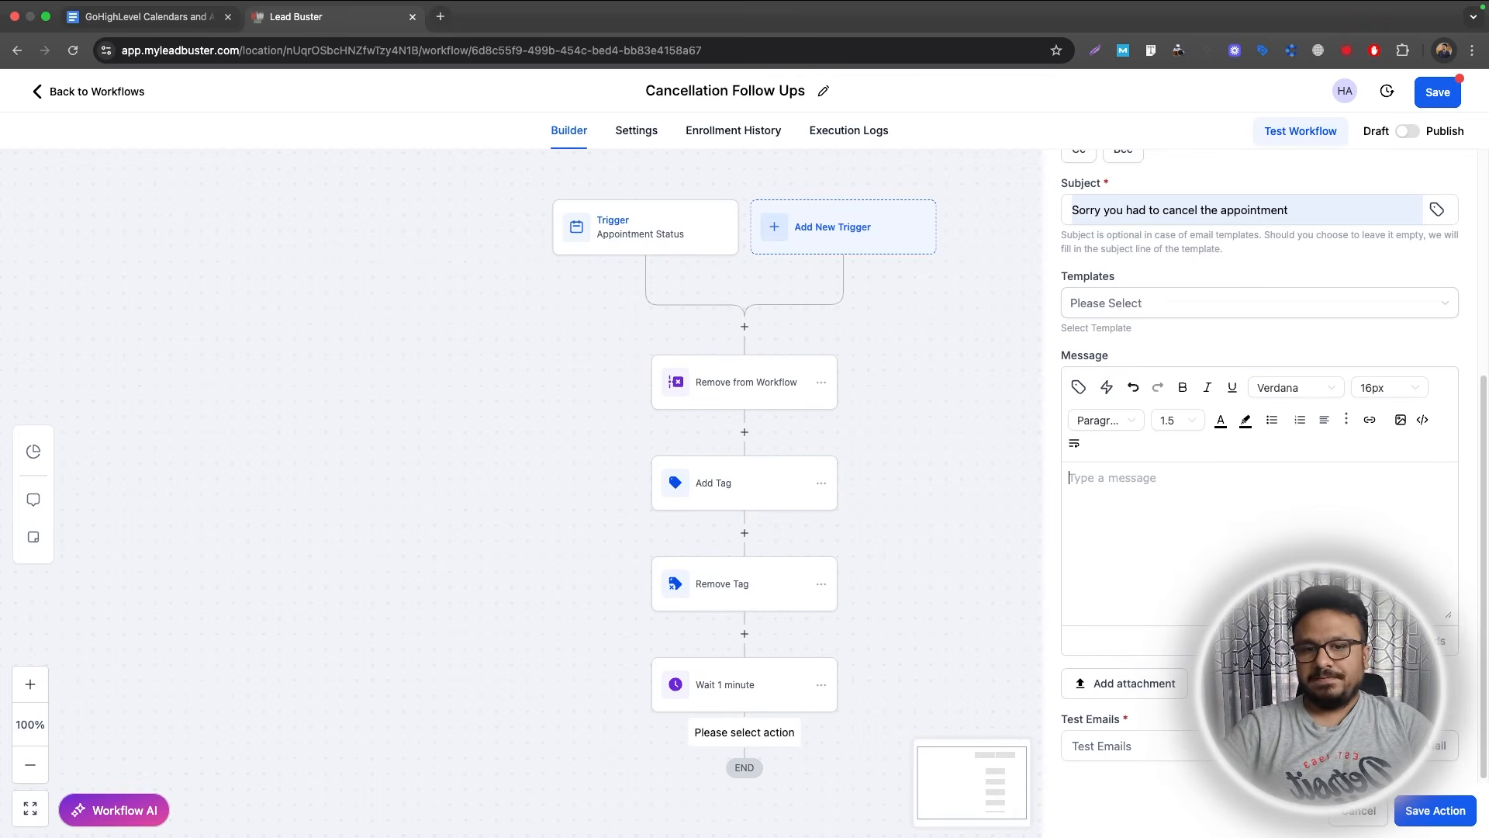
{"action": "left_click", "coordinate": [1431, 814]}
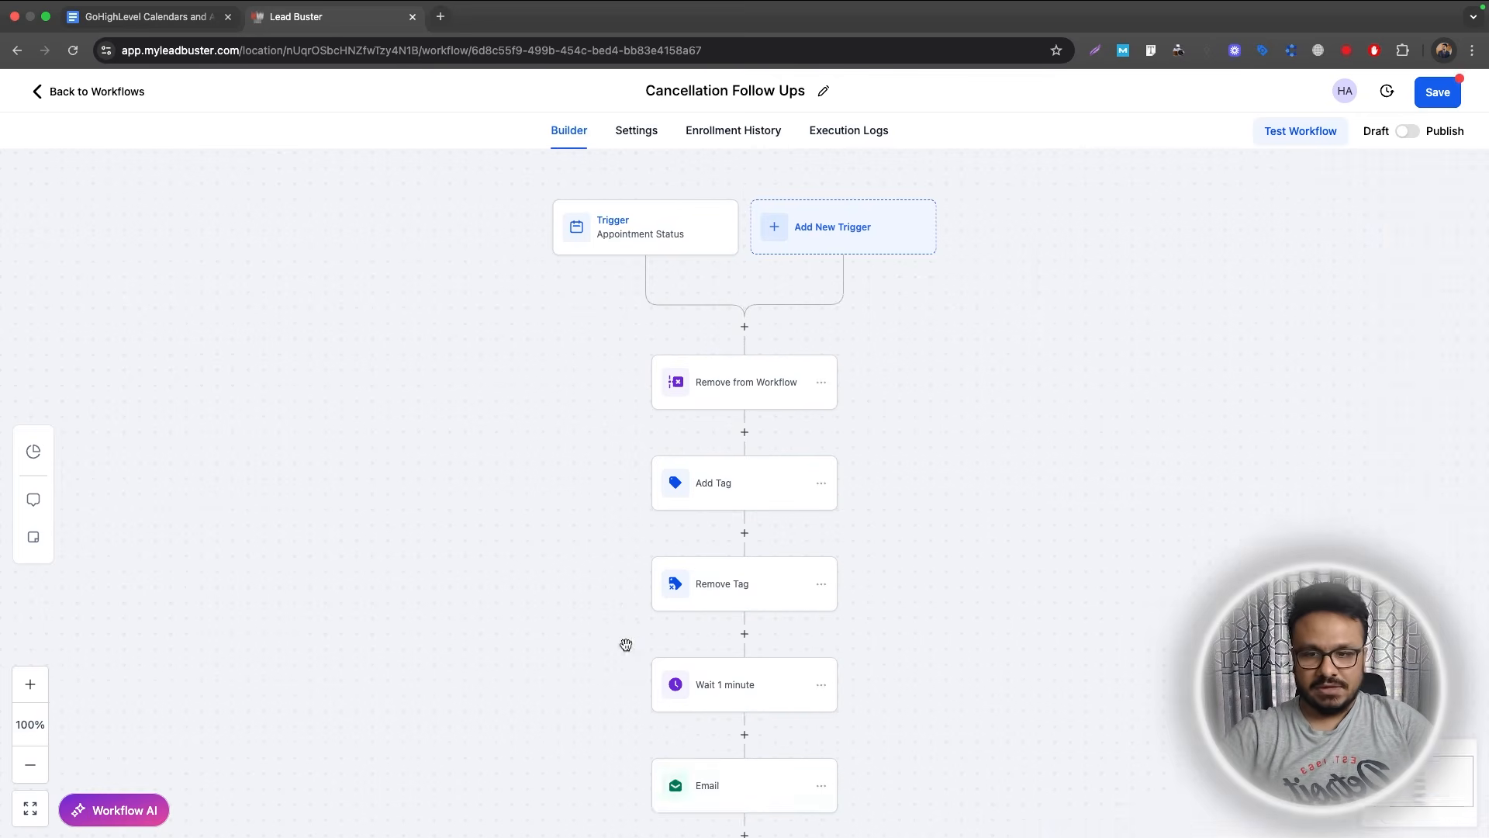
Follow the email with a Wait step of 1 day named 'Wait 1 day'.
{"action": "scroll", "coordinate": [626, 644], "scroll_direction": "down", "scroll_amount": 4}
{"action": "left_click", "coordinate": [744, 545]}
{"action": "type", "text": "wa"}
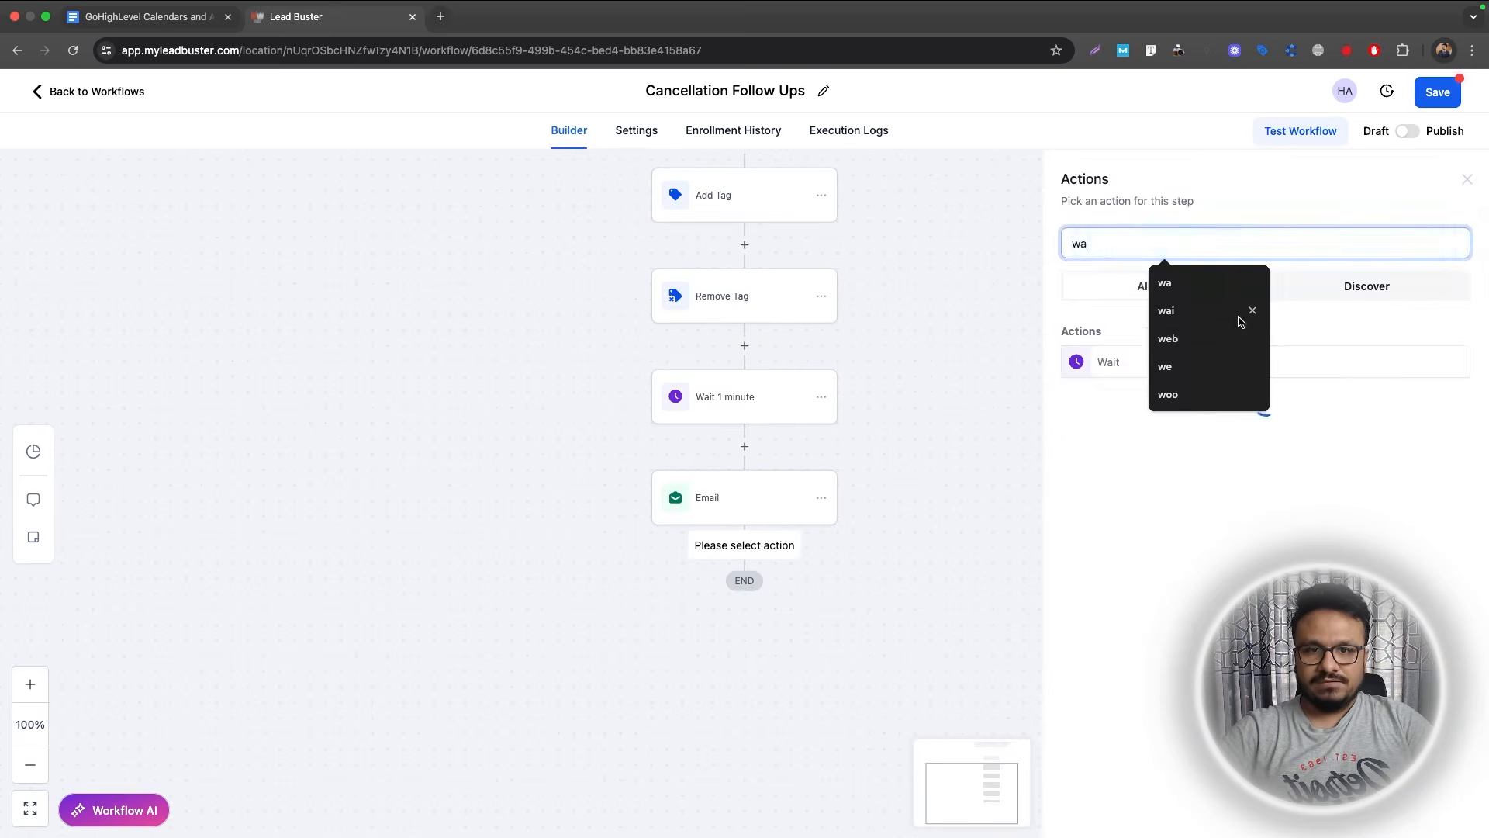
{"action": "left_click", "coordinate": [1132, 368]}
{"action": "left_click", "coordinate": [828, 411]}
{"action": "type", "text": "1"}
{"action": "left_click", "coordinate": [973, 410]}
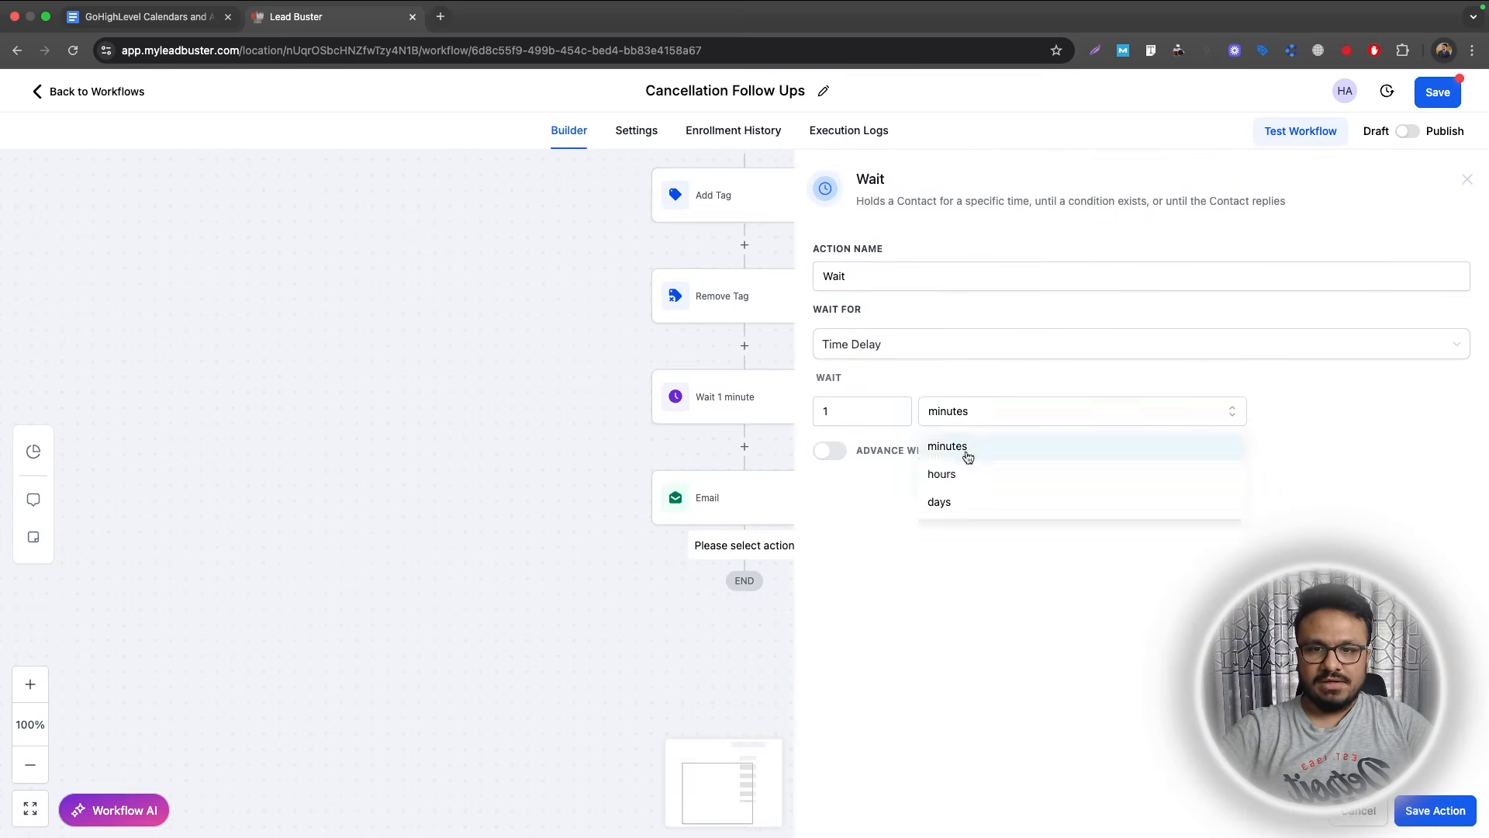
{"action": "left_click", "coordinate": [942, 500]}
{"action": "left_click", "coordinate": [923, 275]}
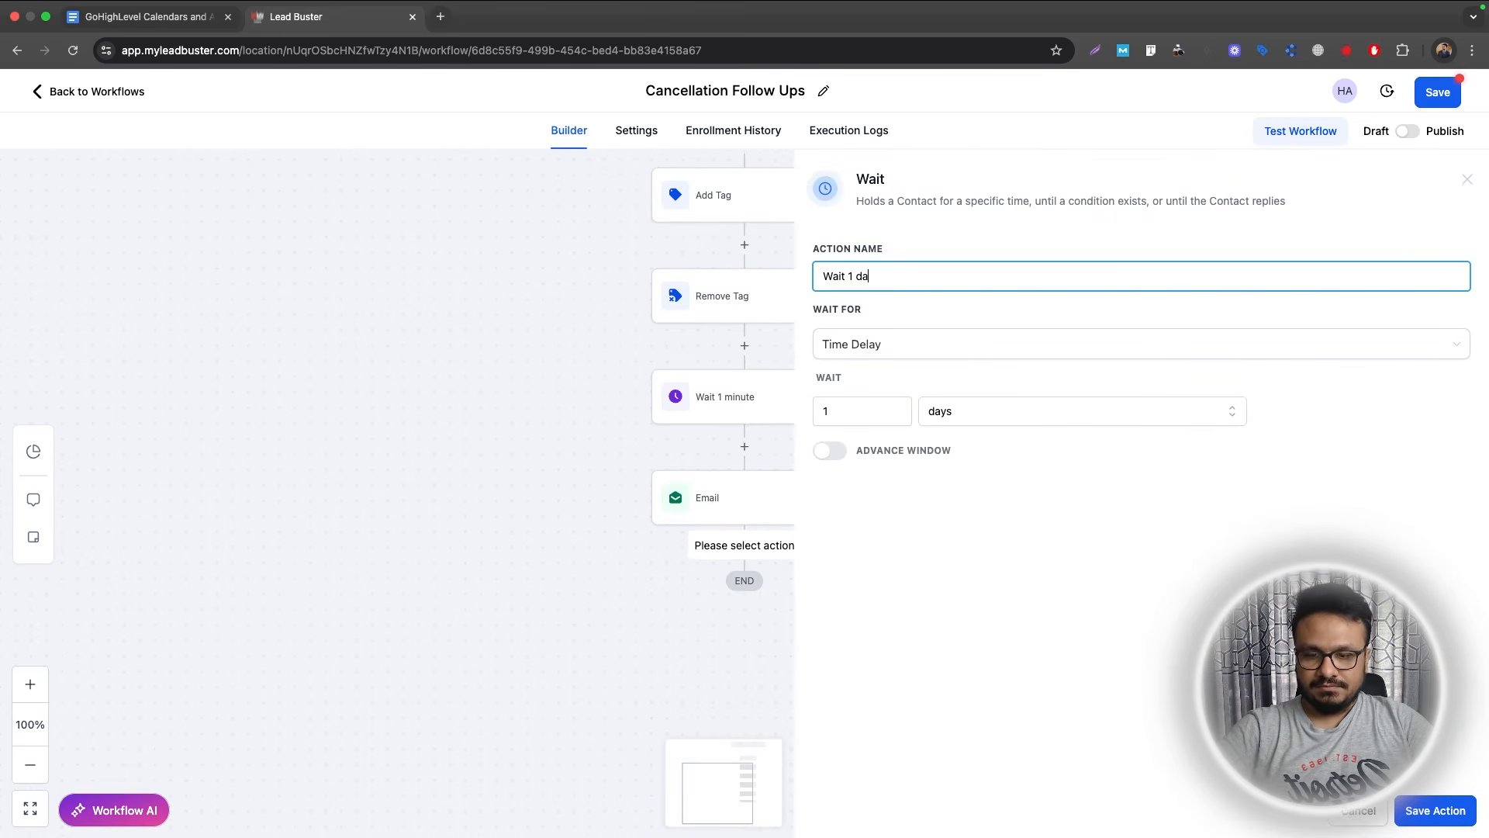
{"action": "left_click", "coordinate": [1444, 808]}
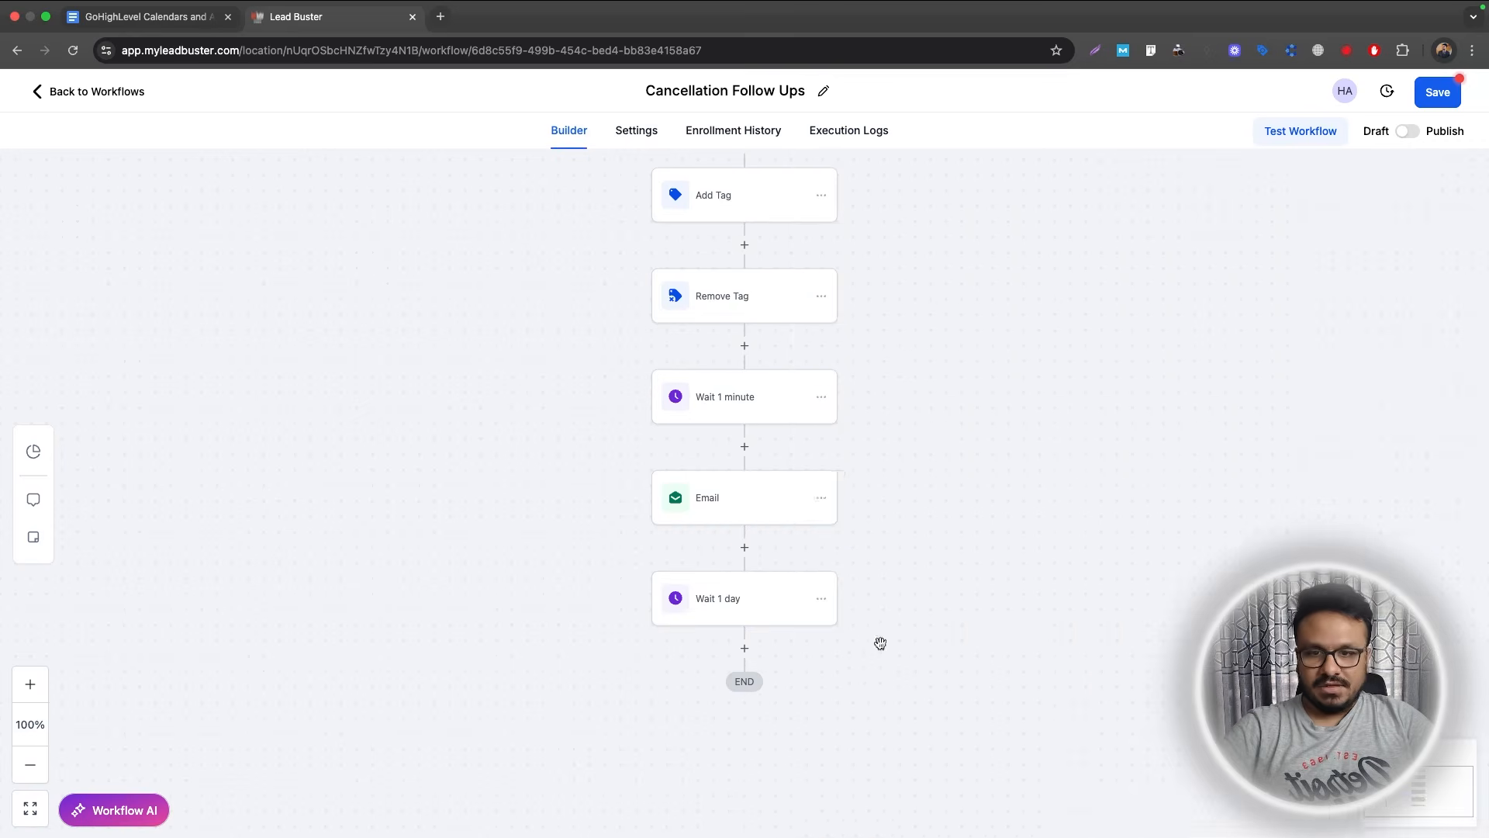
{"action": "left_click", "coordinate": [814, 506]}
{"action": "left_click", "coordinate": [822, 498]}
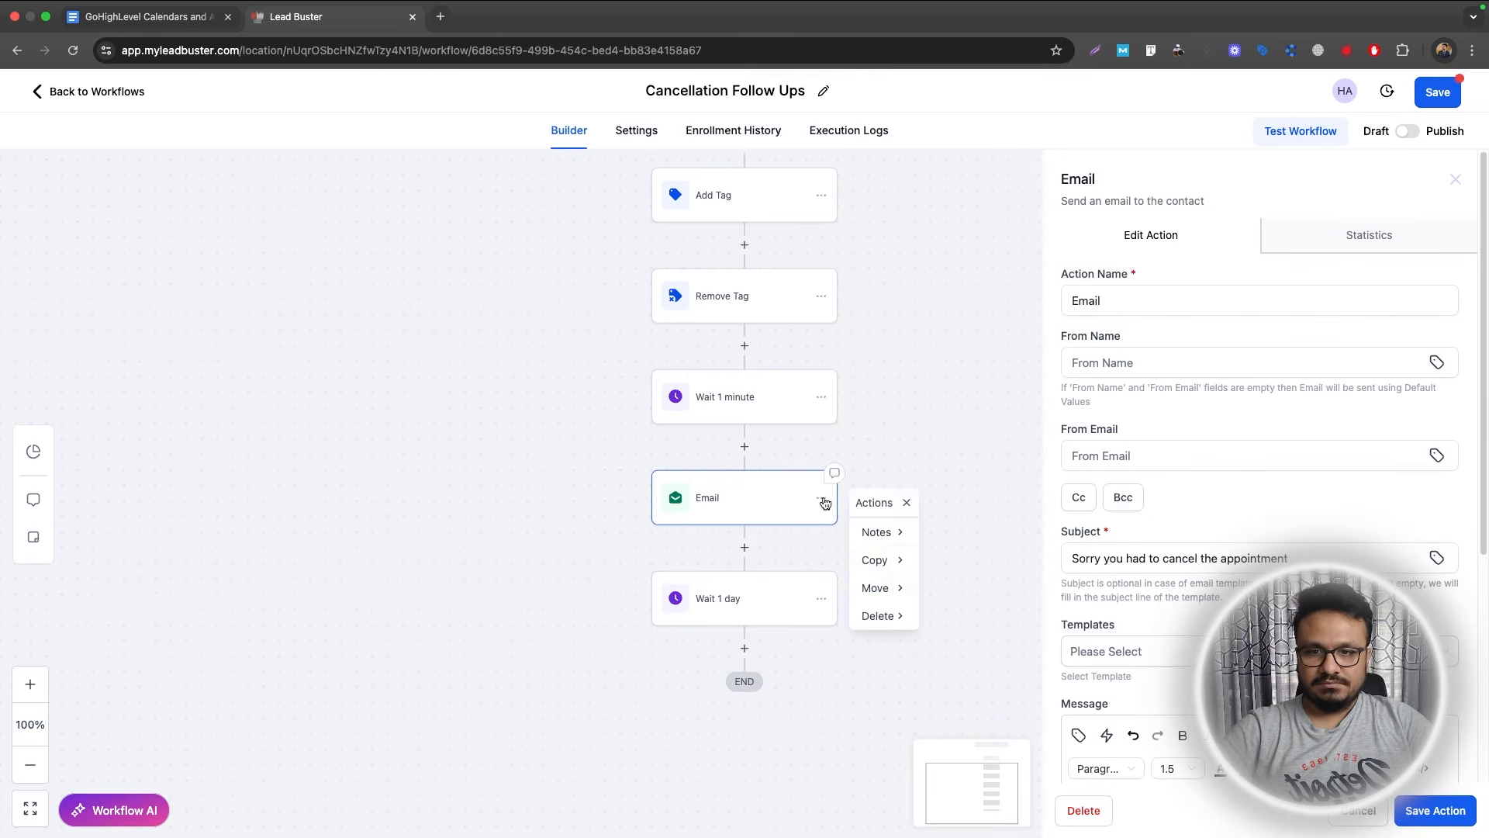
Duplicate the email after Wait 1 day as 'Email Follow Up' with subject 'We are waiting for you'.
{"action": "mouse_move", "coordinate": [874, 557]}
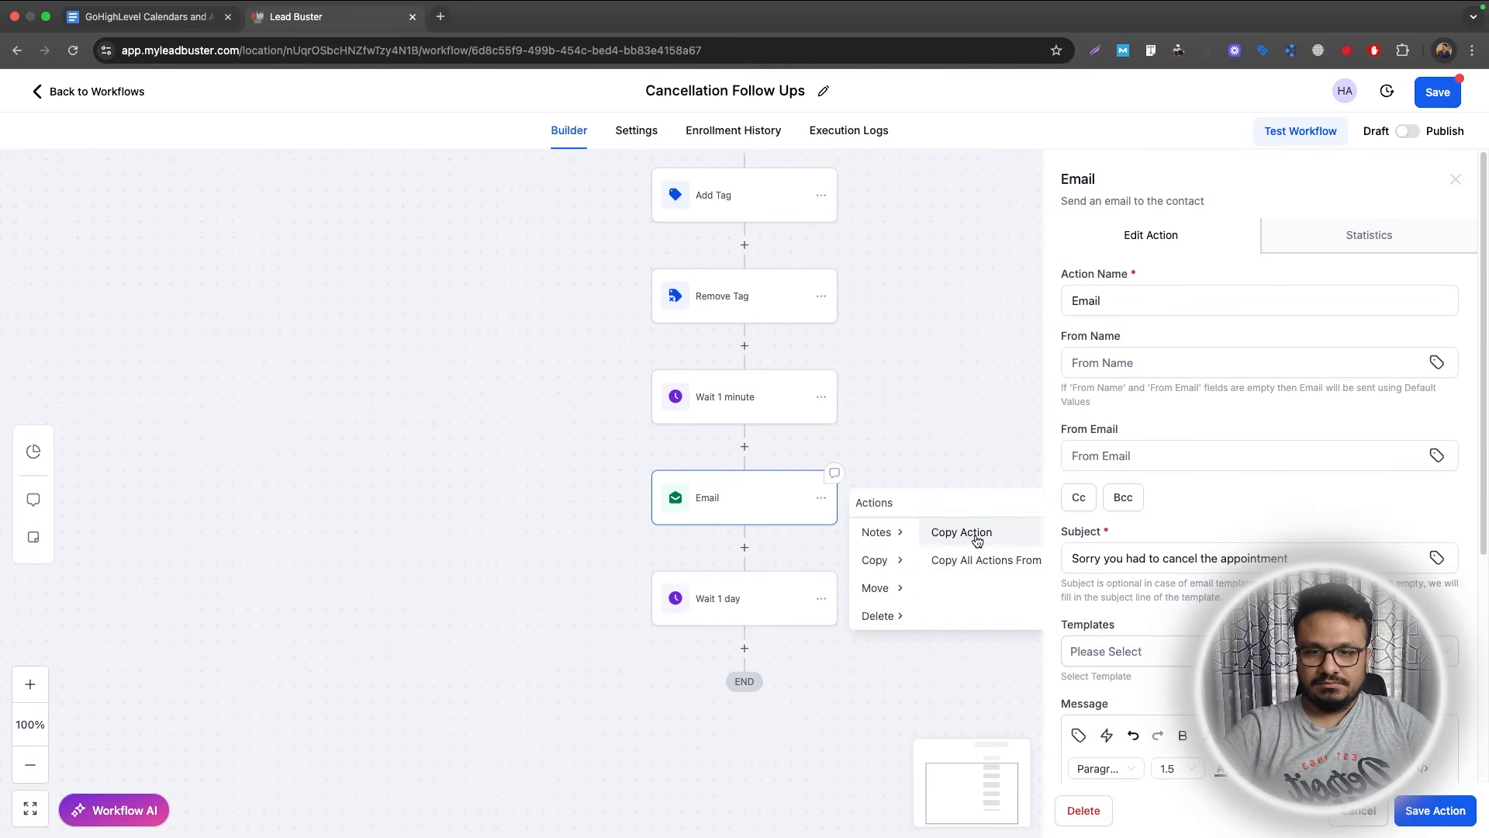
{"action": "left_click", "coordinate": [974, 532]}
{"action": "left_click", "coordinate": [764, 648]}
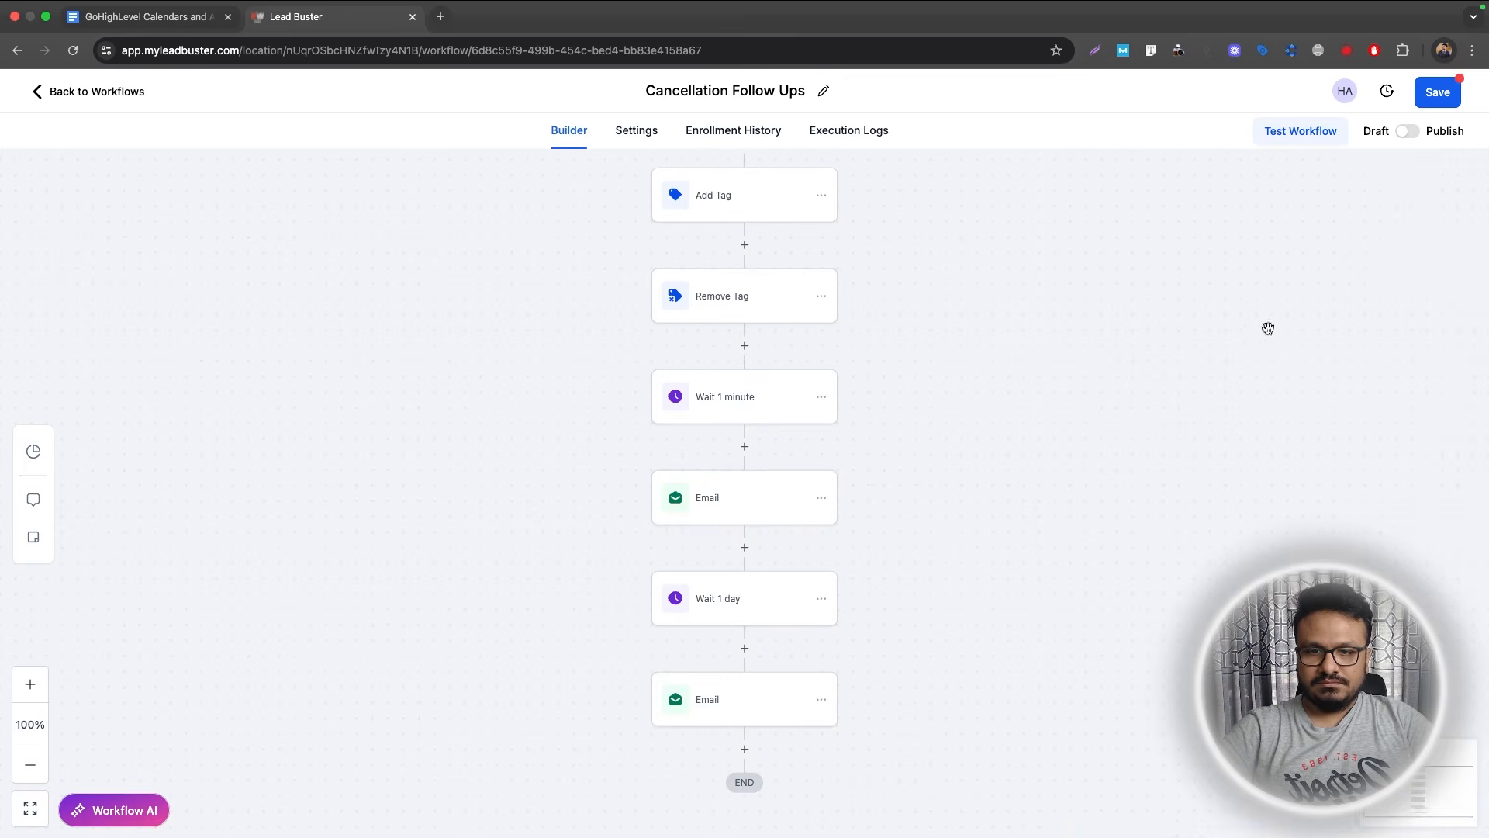
{"action": "left_click", "coordinate": [695, 718]}
{"action": "left_click", "coordinate": [1208, 302]}
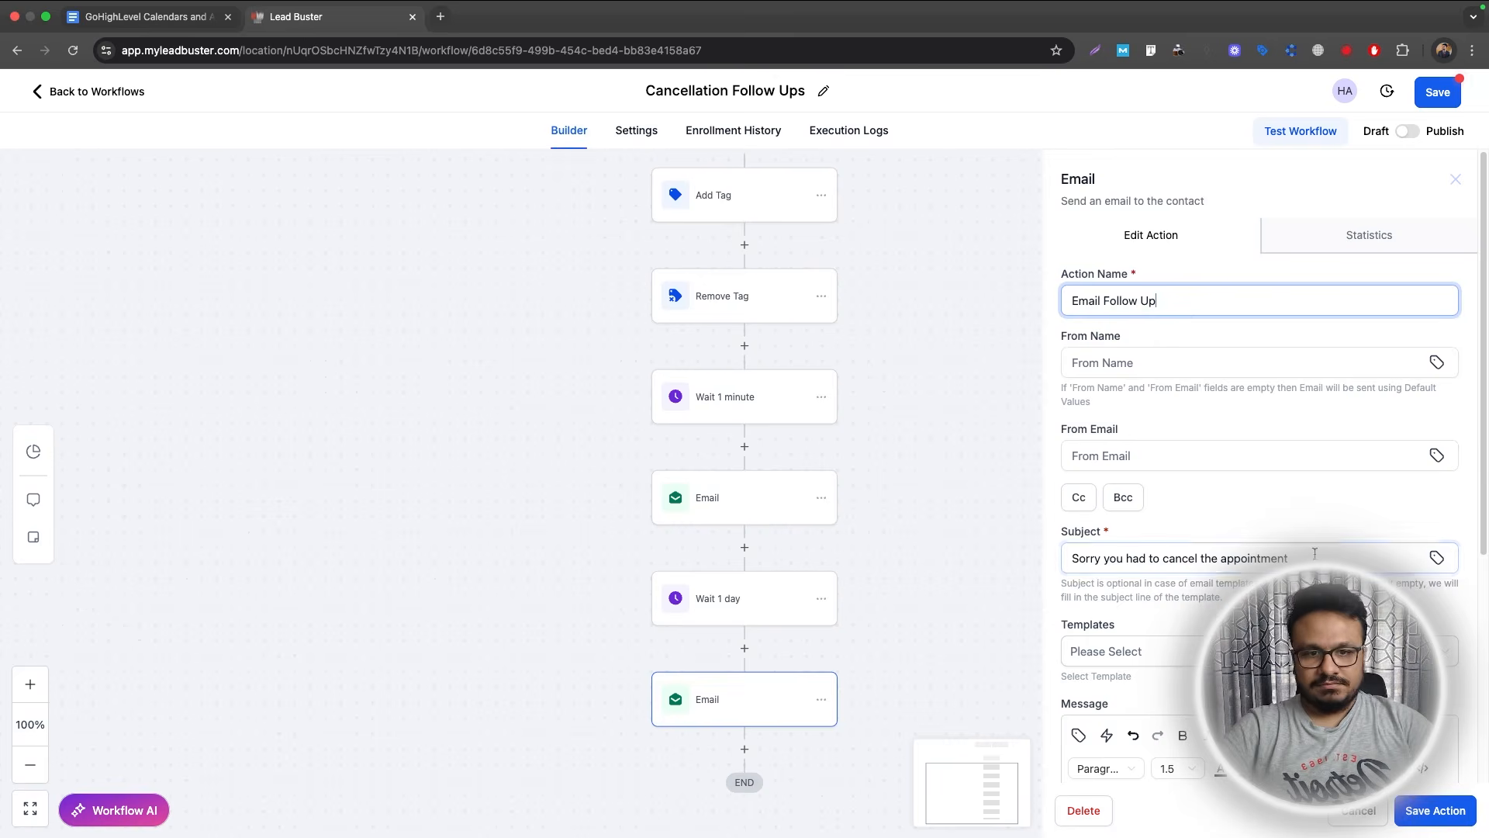
{"action": "left_click_drag", "start_coordinate": [1312, 555], "coordinate": [1071, 558]}
{"action": "type", "text": "We are waiting for you"}
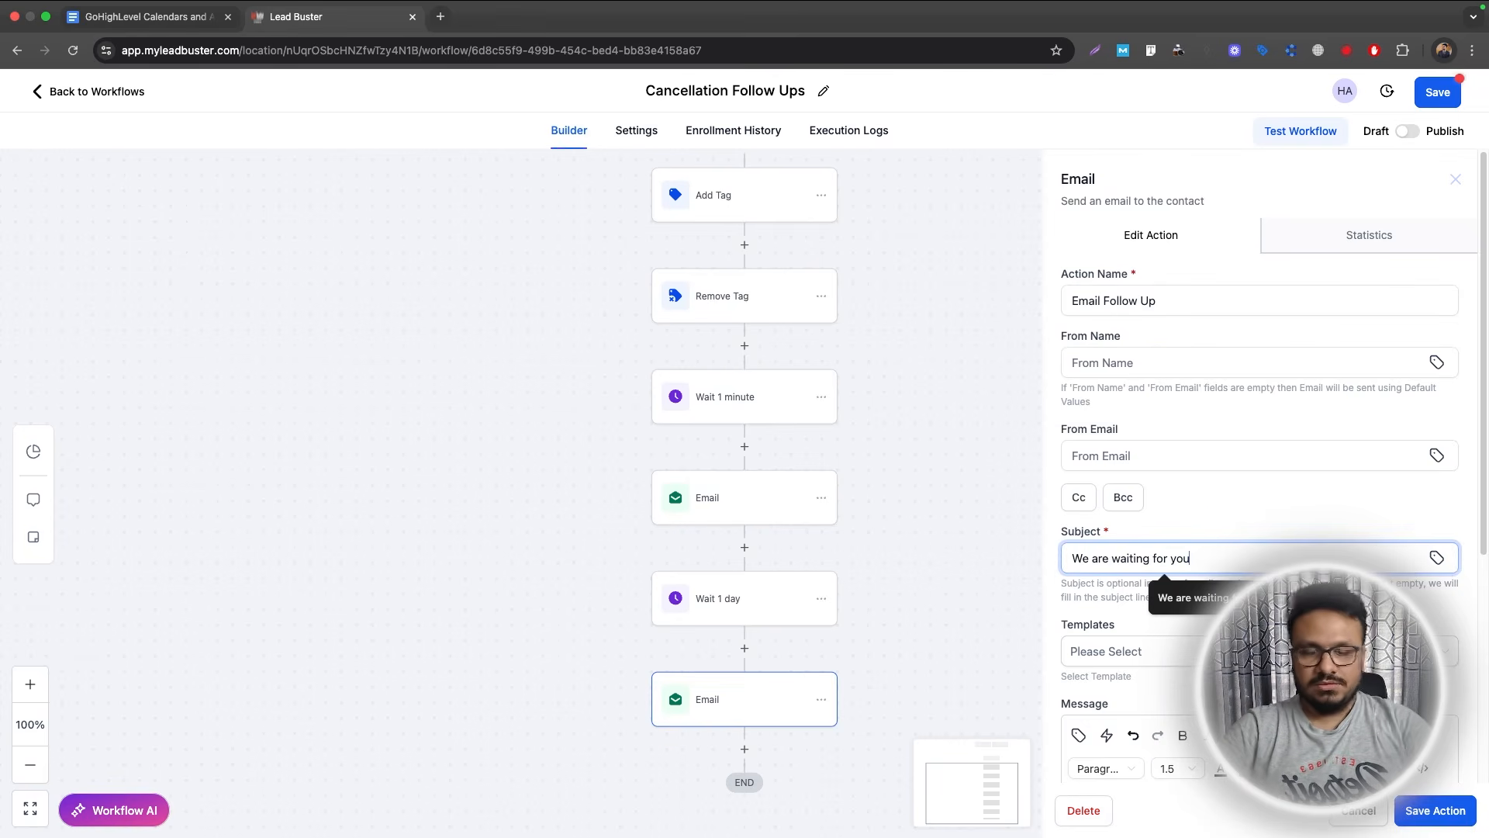
{"action": "scroll", "coordinate": [1241, 543], "scroll_direction": "down", "scroll_amount": 5}
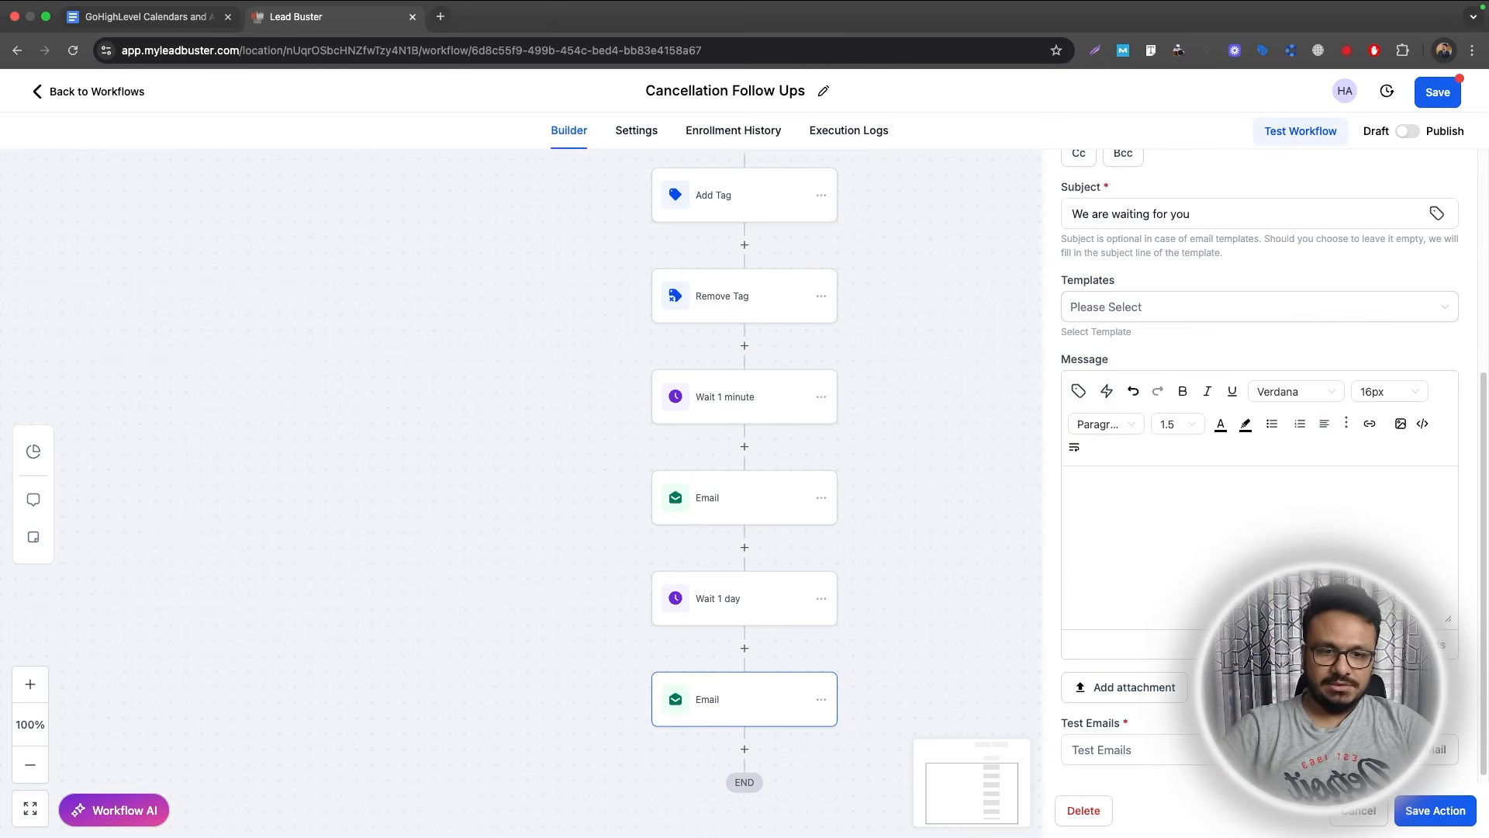
{"action": "left_click", "coordinate": [1458, 823]}
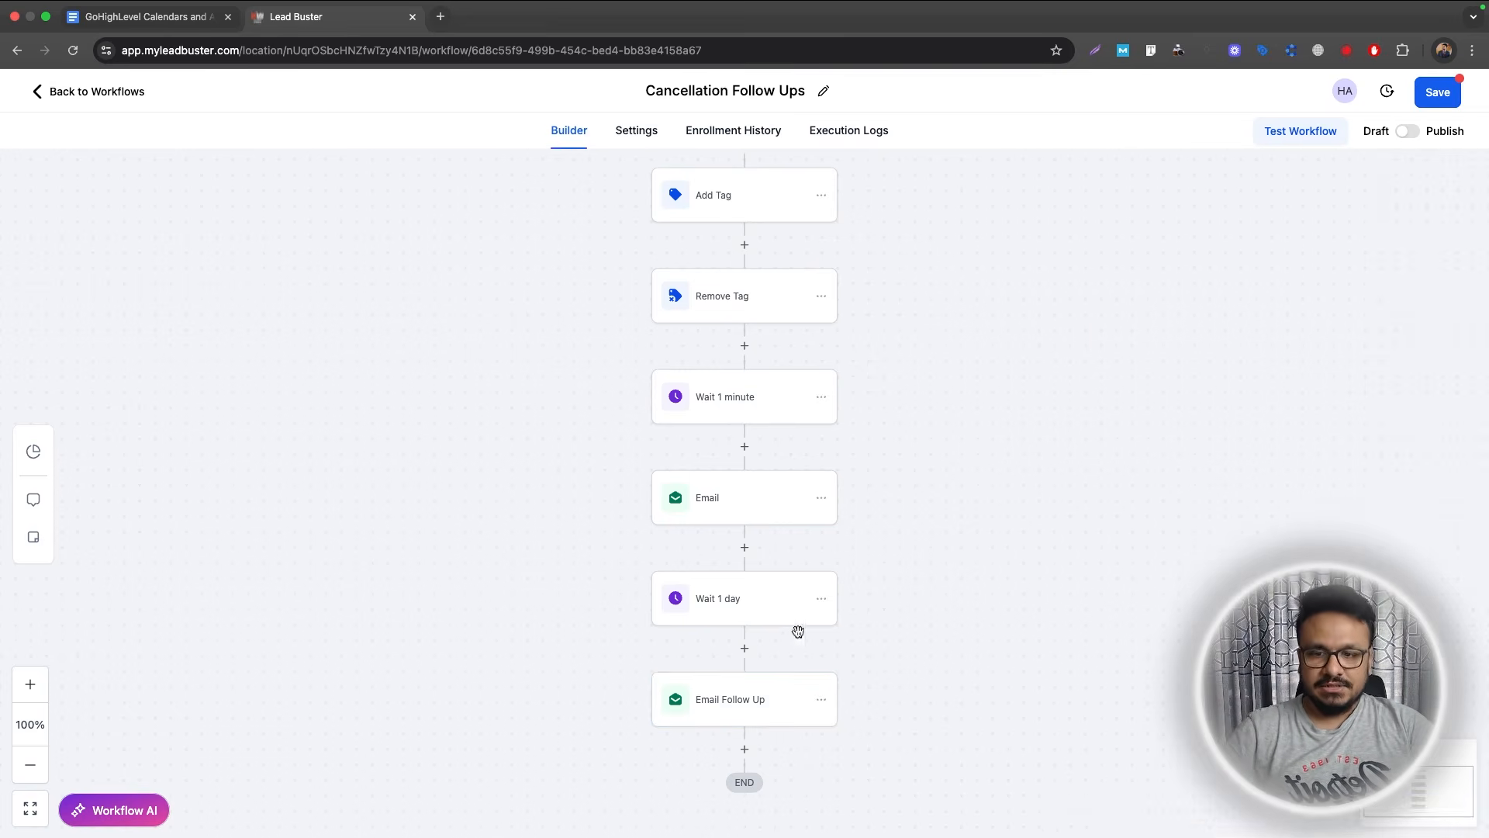
Duplicate the Wait 1 day and follow-up email as 'Email Follow Up 2', then publish the workflow.
{"action": "scroll", "coordinate": [631, 530], "scroll_direction": "down", "scroll_amount": 1}
{"action": "left_click", "coordinate": [822, 539]}
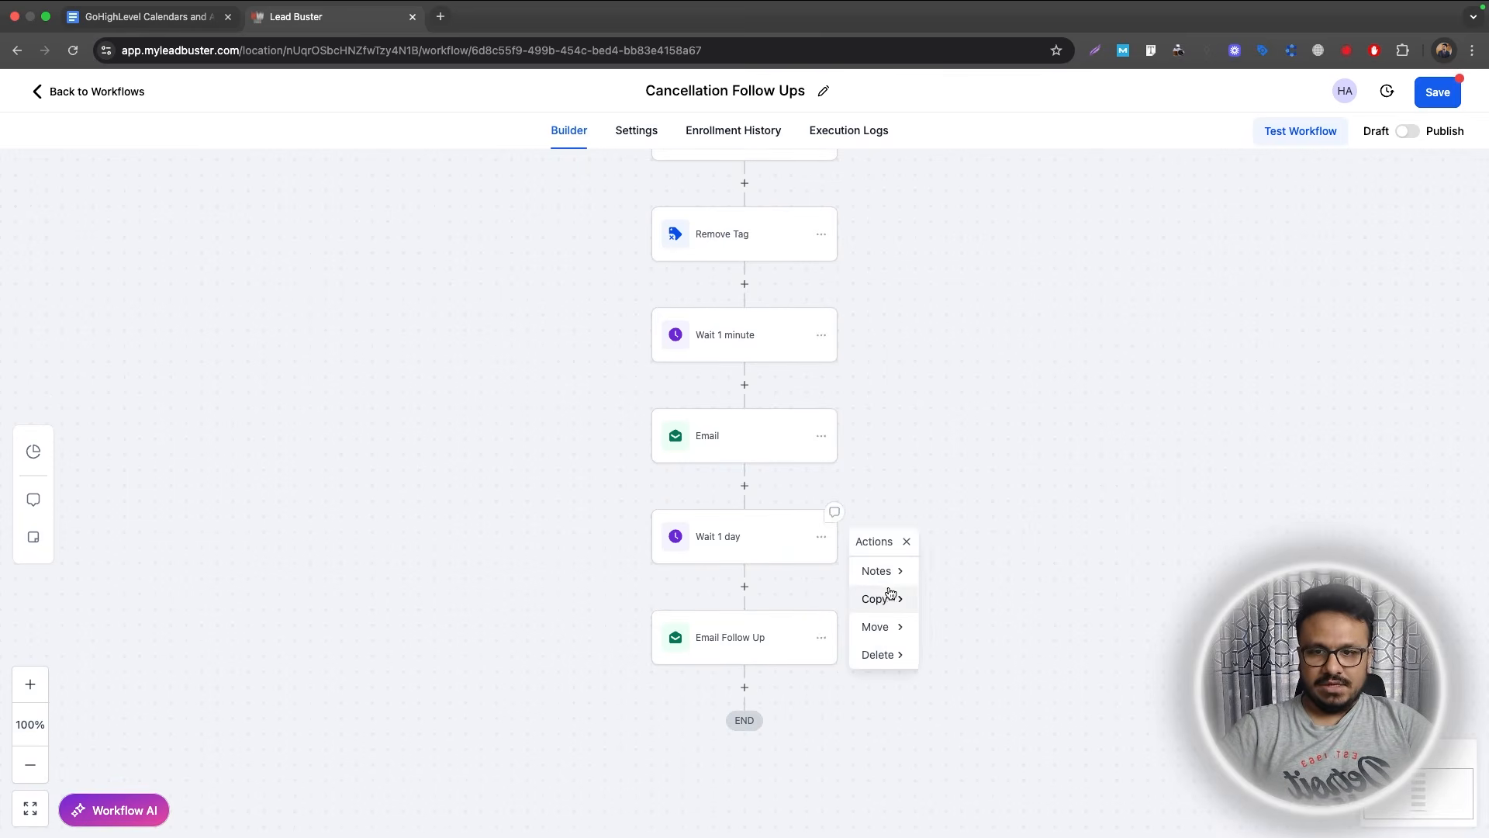
{"action": "mouse_move", "coordinate": [890, 606]}
{"action": "left_click", "coordinate": [985, 606]}
{"action": "left_click", "coordinate": [737, 684]}
{"action": "scroll", "coordinate": [738, 682], "scroll_direction": "down", "scroll_amount": 2}
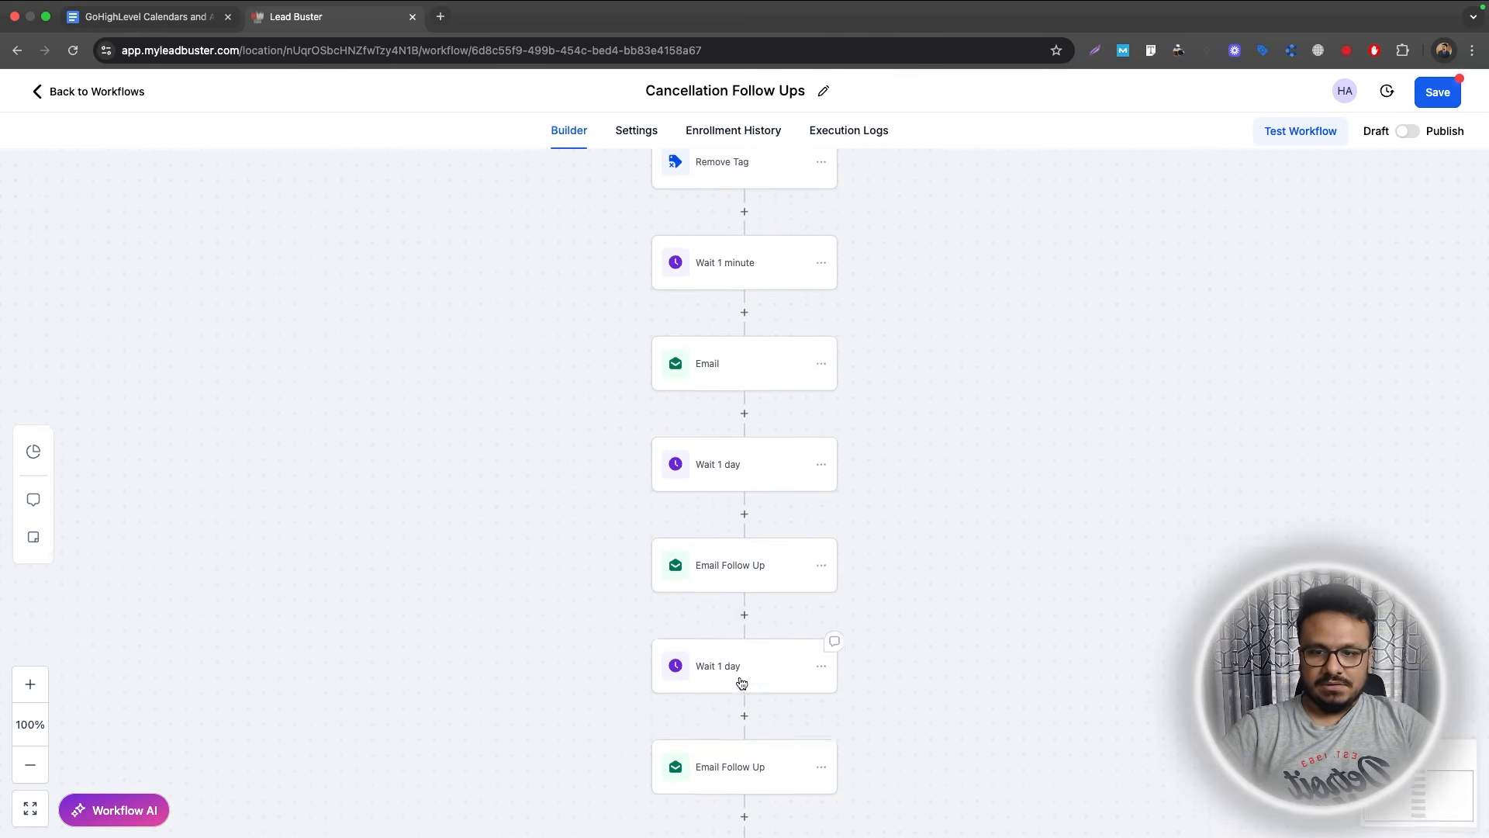
{"action": "left_click", "coordinate": [739, 711]}
{"action": "left_click", "coordinate": [1156, 301]}
{"action": "type", "text": "2"}
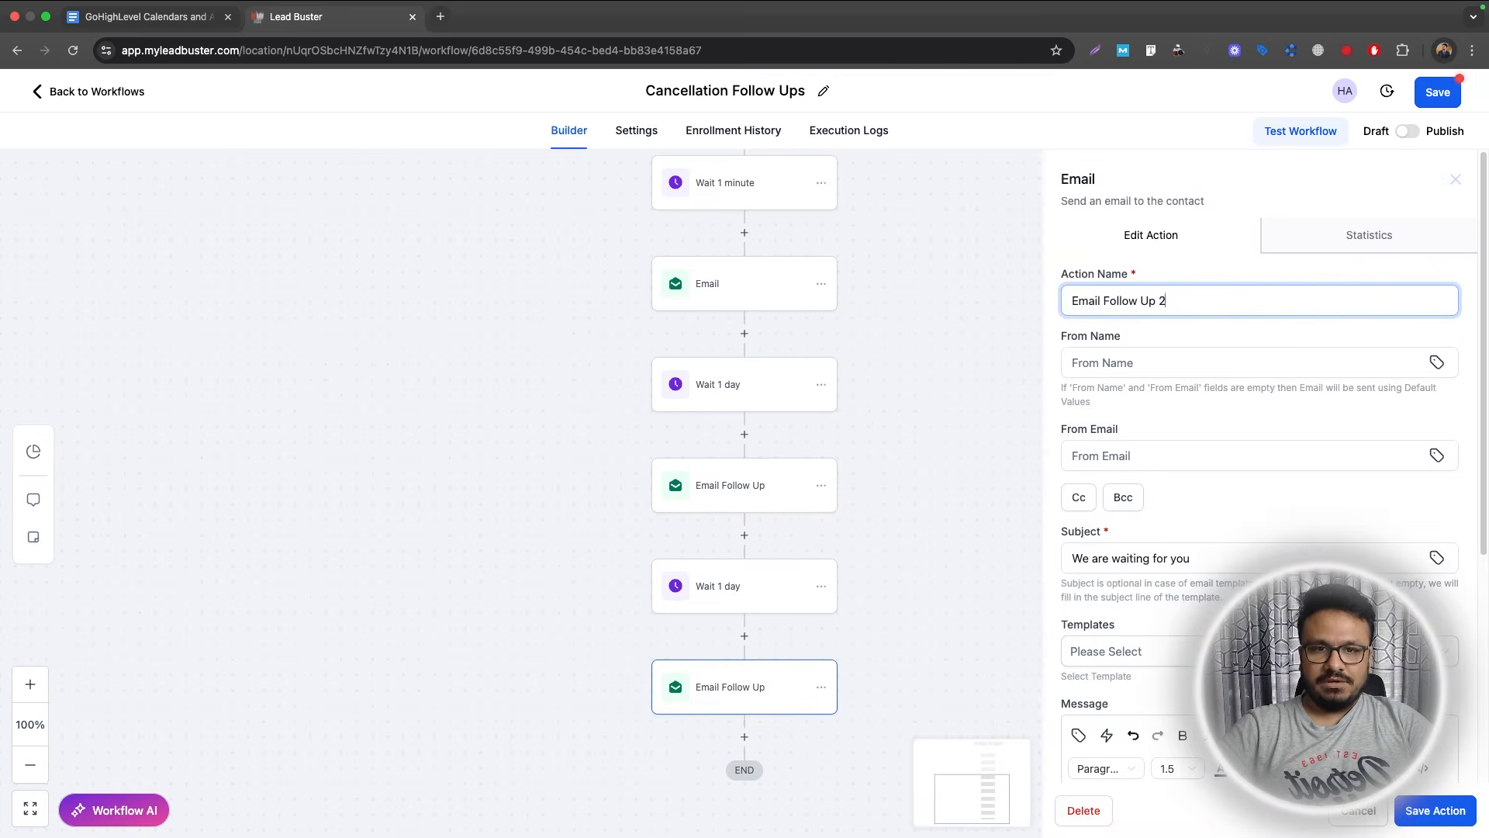
{"action": "left_click", "coordinate": [1421, 818]}
{"action": "left_click", "coordinate": [1407, 131]}
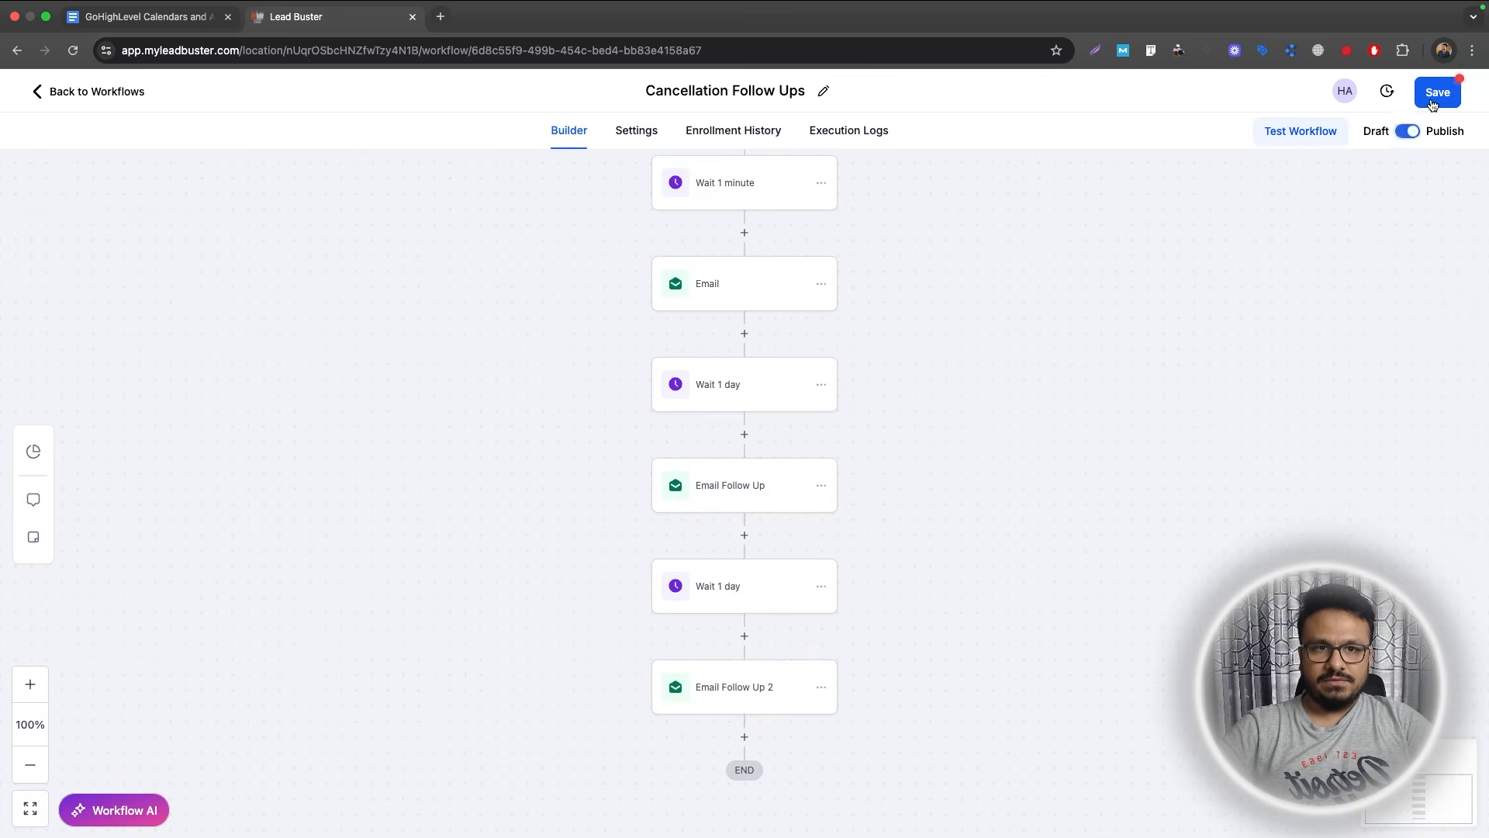
{"action": "scroll", "coordinate": [751, 377], "scroll_direction": "up", "scroll_amount": 6}
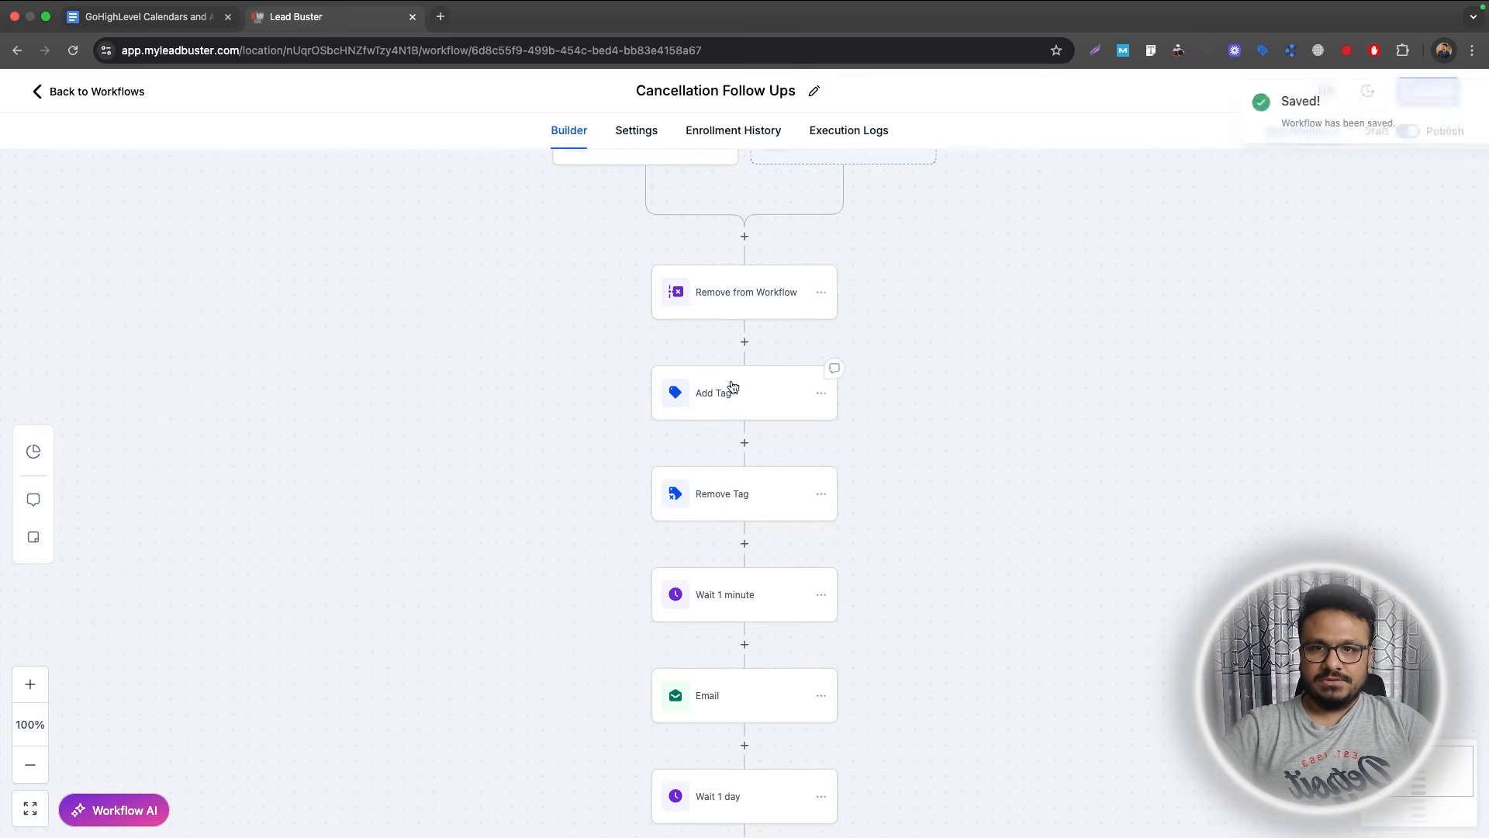
In the Recipe - Appointment Confirmation + Reminder workflow, add a first Remove From Workflow step.
{"action": "left_click", "coordinate": [134, 100]}
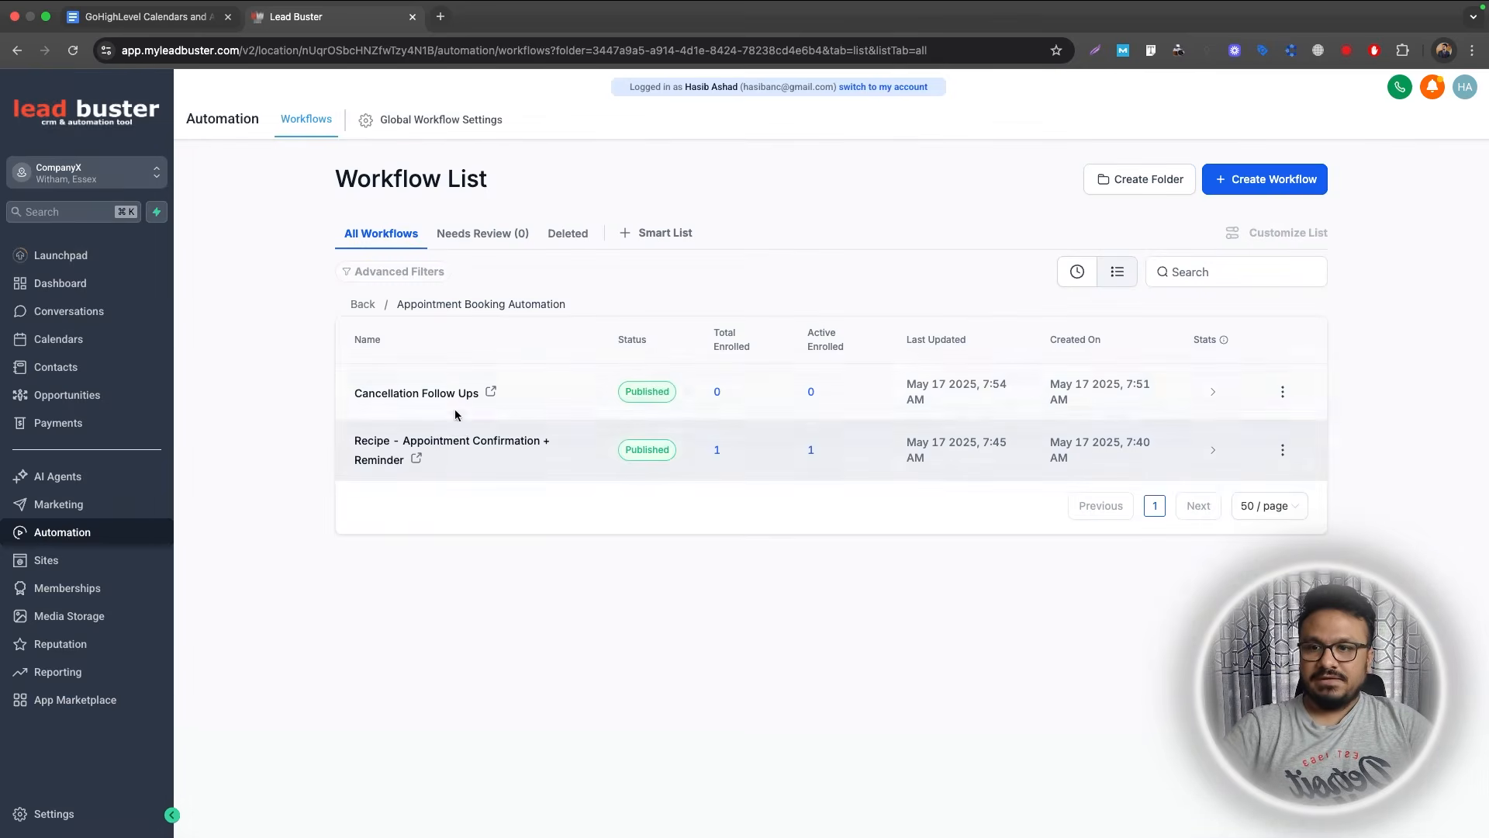
{"action": "left_click", "coordinate": [452, 439]}
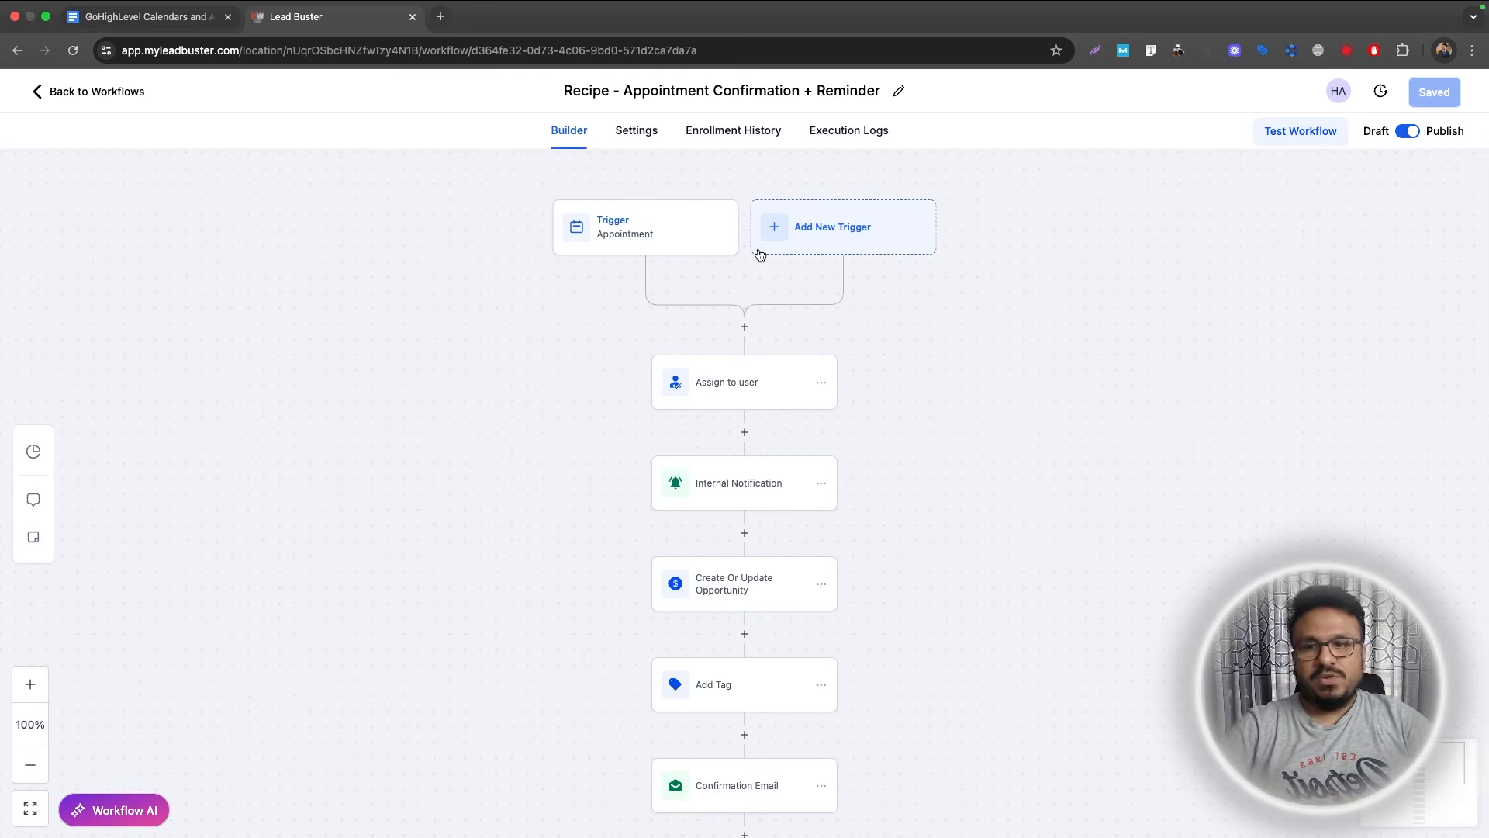
{"action": "left_click", "coordinate": [743, 329]}
{"action": "type", "text": "remove"}
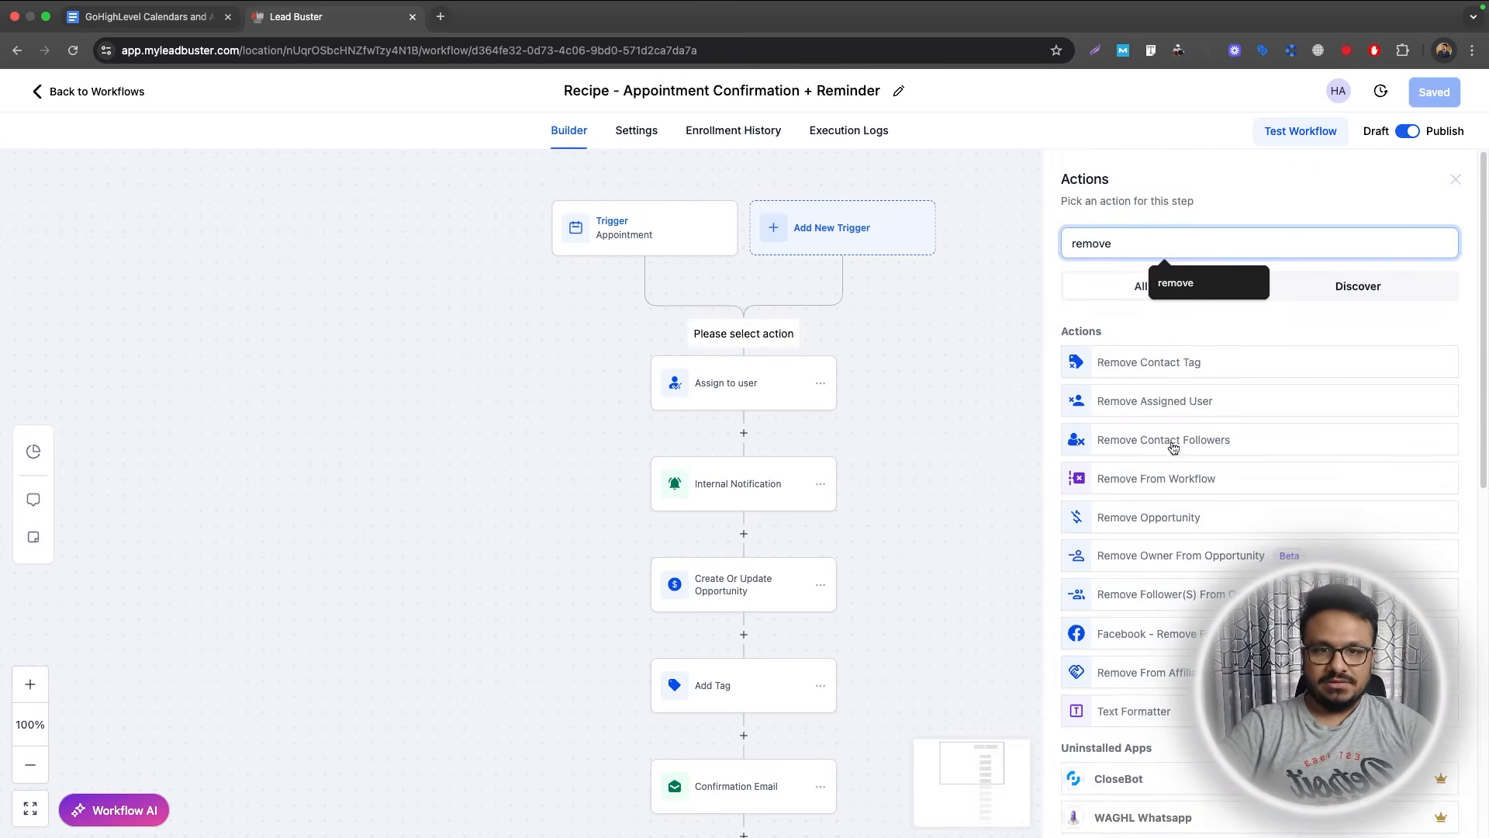
{"action": "left_click", "coordinate": [1171, 476]}
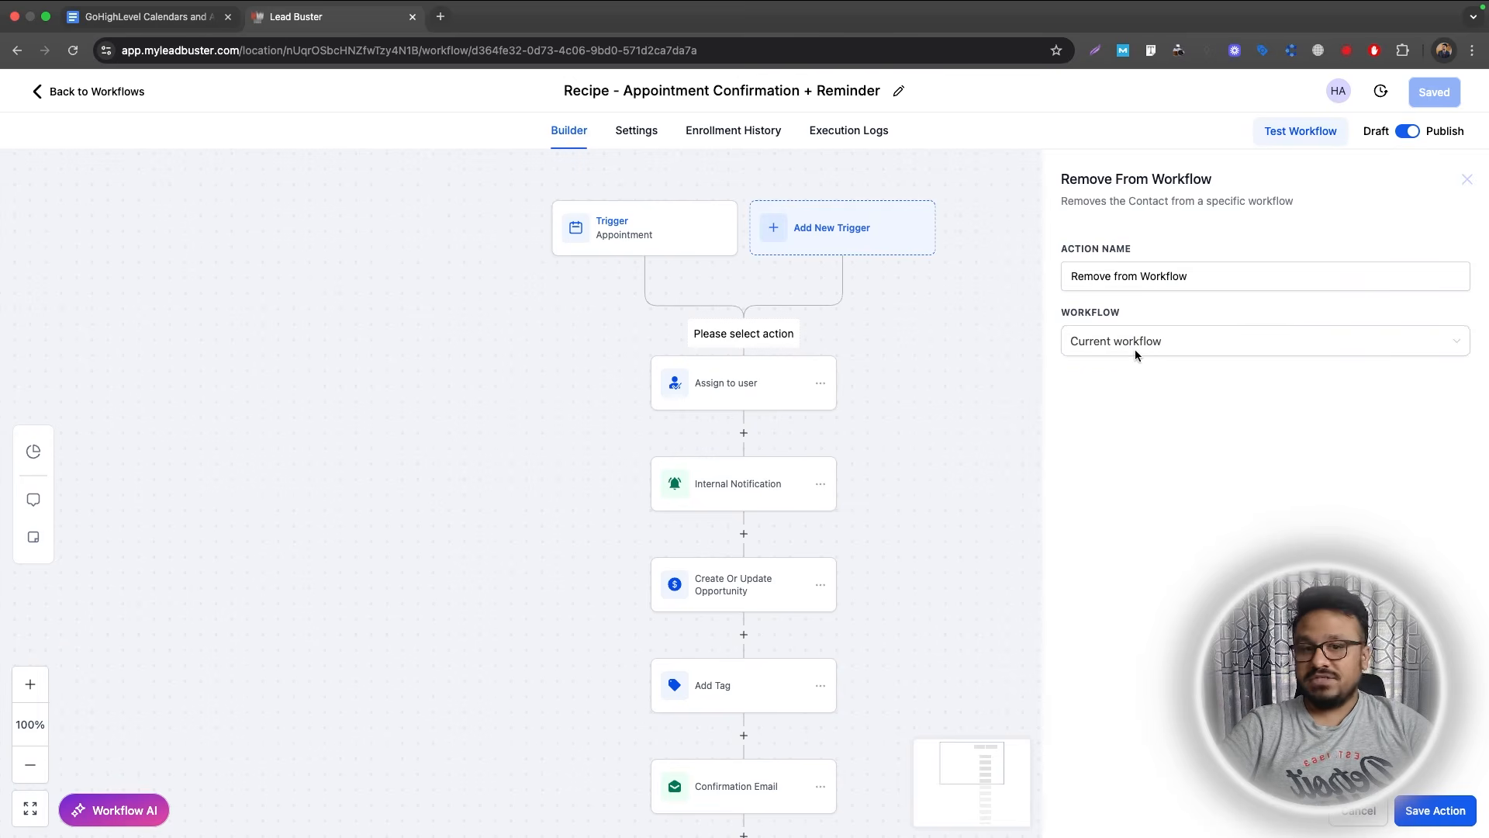
{"action": "left_click", "coordinate": [1133, 345]}
{"action": "left_click", "coordinate": [1131, 401]}
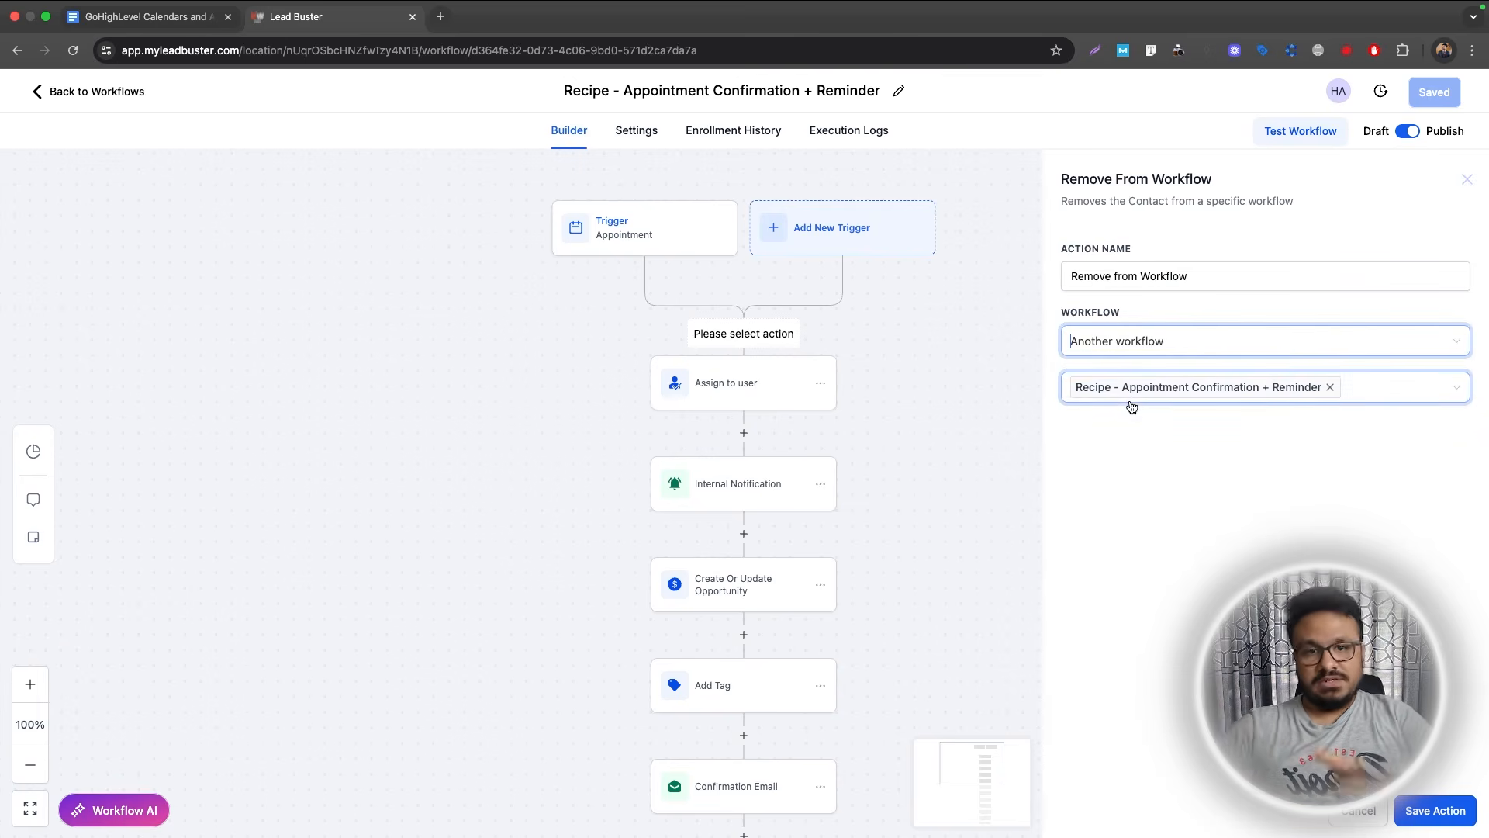
Point that step at the Cancellation Follow Ups workflow and save the workflow.
{"action": "left_click", "coordinate": [1330, 387]}
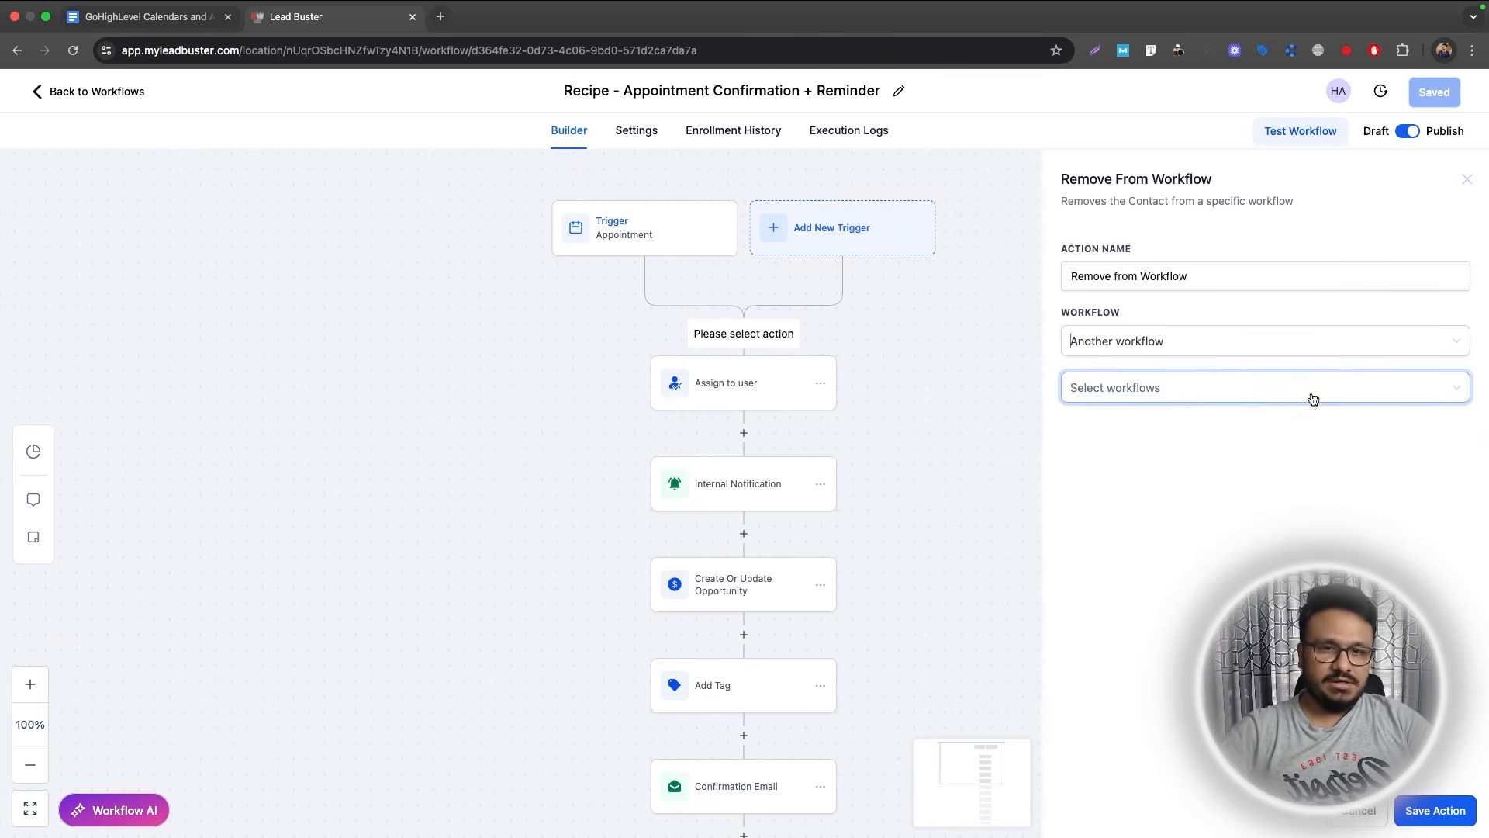
{"action": "left_click", "coordinate": [1303, 397]}
{"action": "type", "text": "can"}
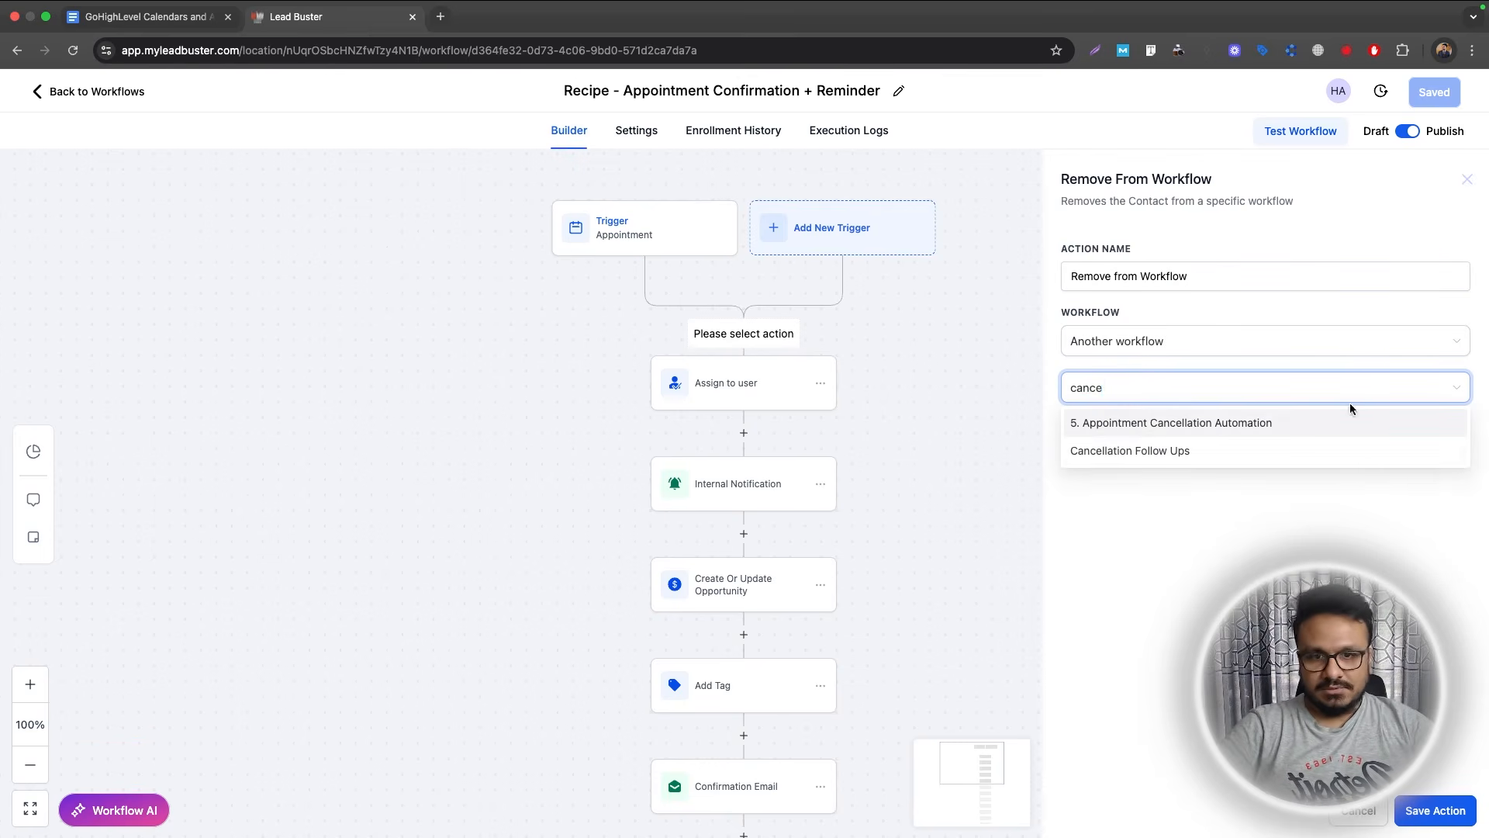
{"action": "type", "text": "ce"}
{"action": "left_click", "coordinate": [1280, 449]}
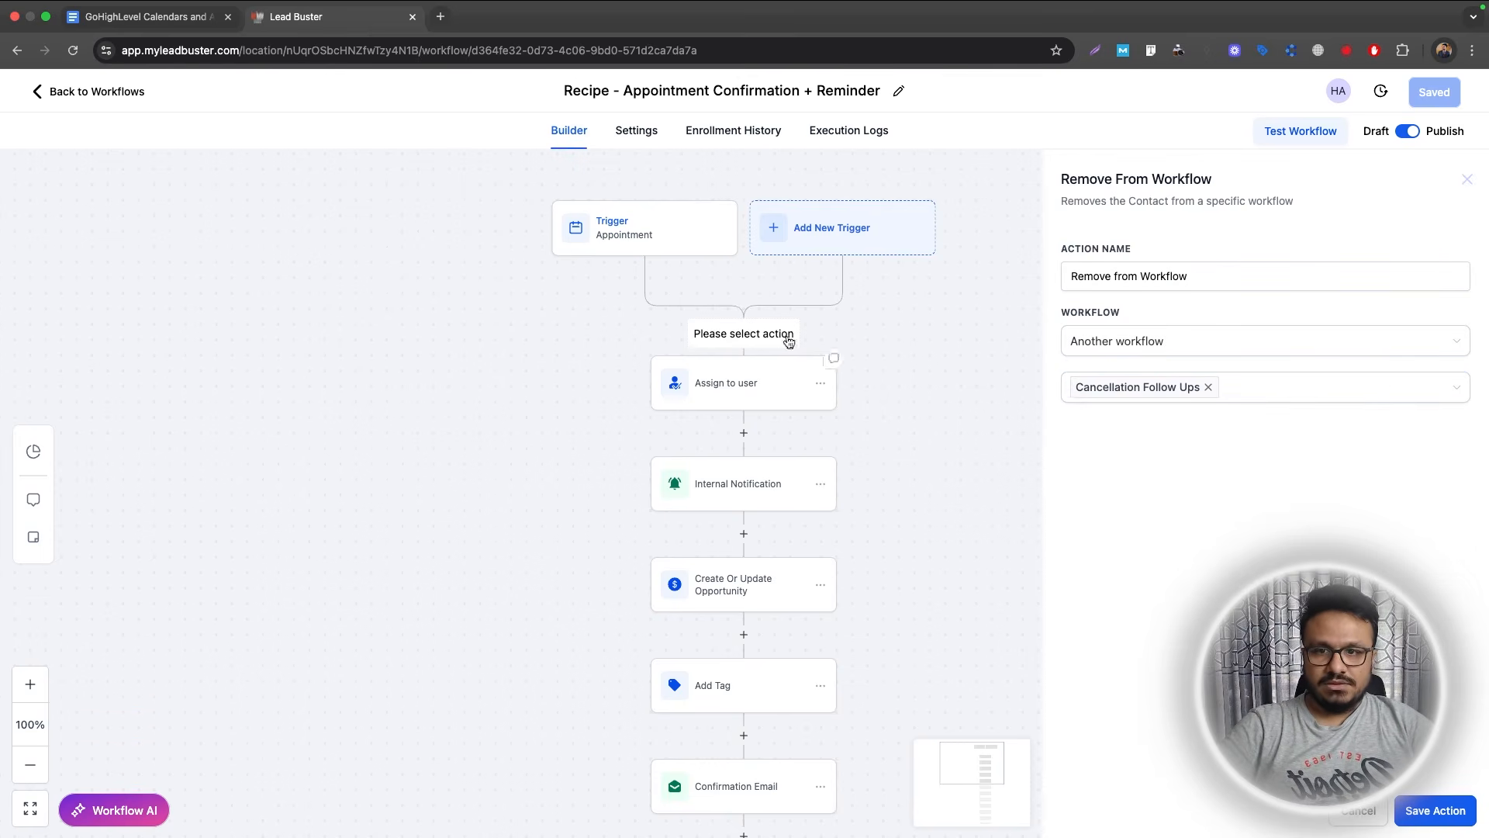
{"action": "left_click", "coordinate": [1435, 810]}
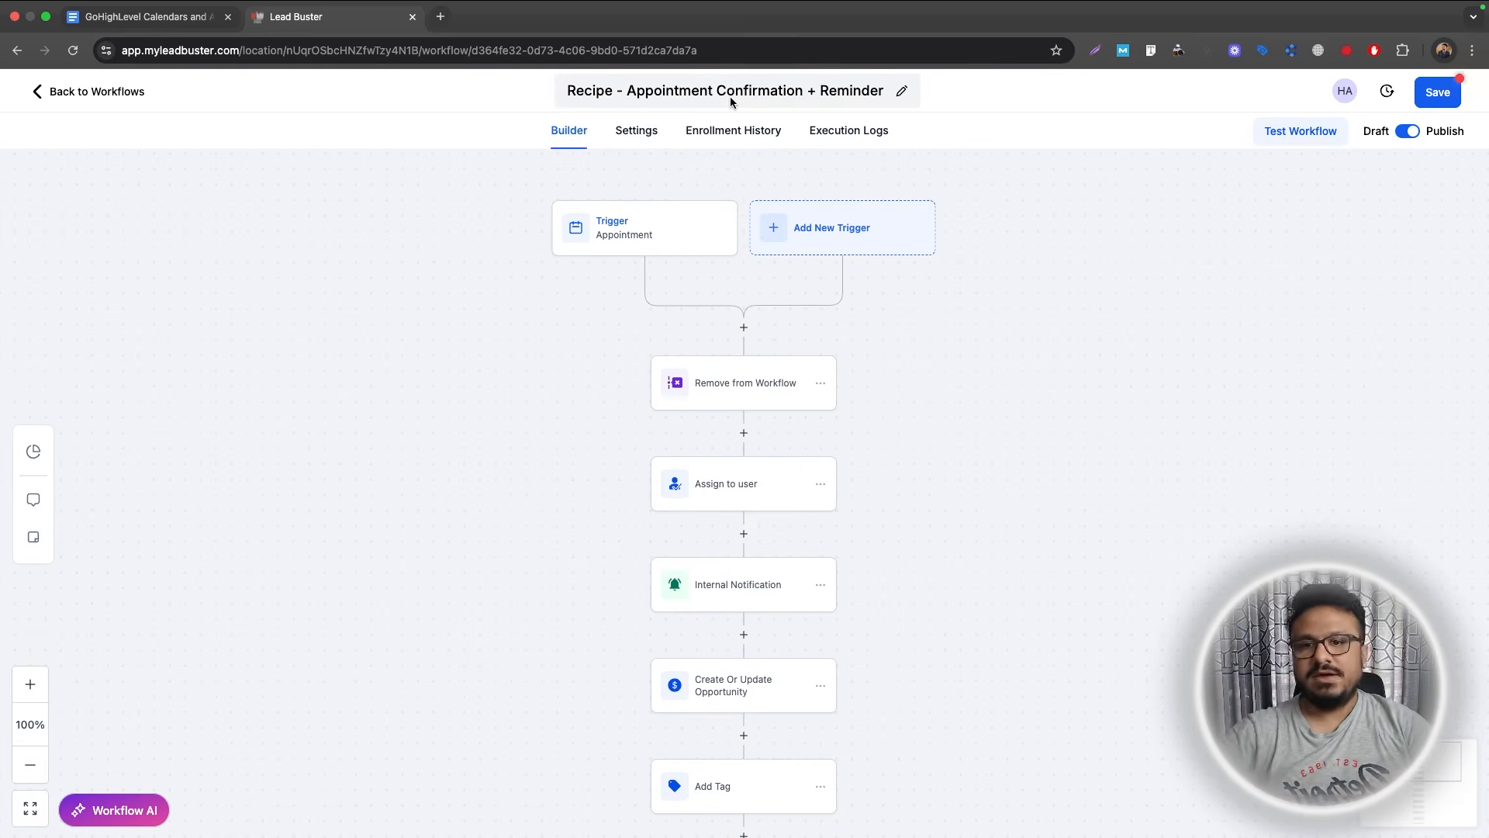
{"action": "left_click", "coordinate": [1435, 106]}
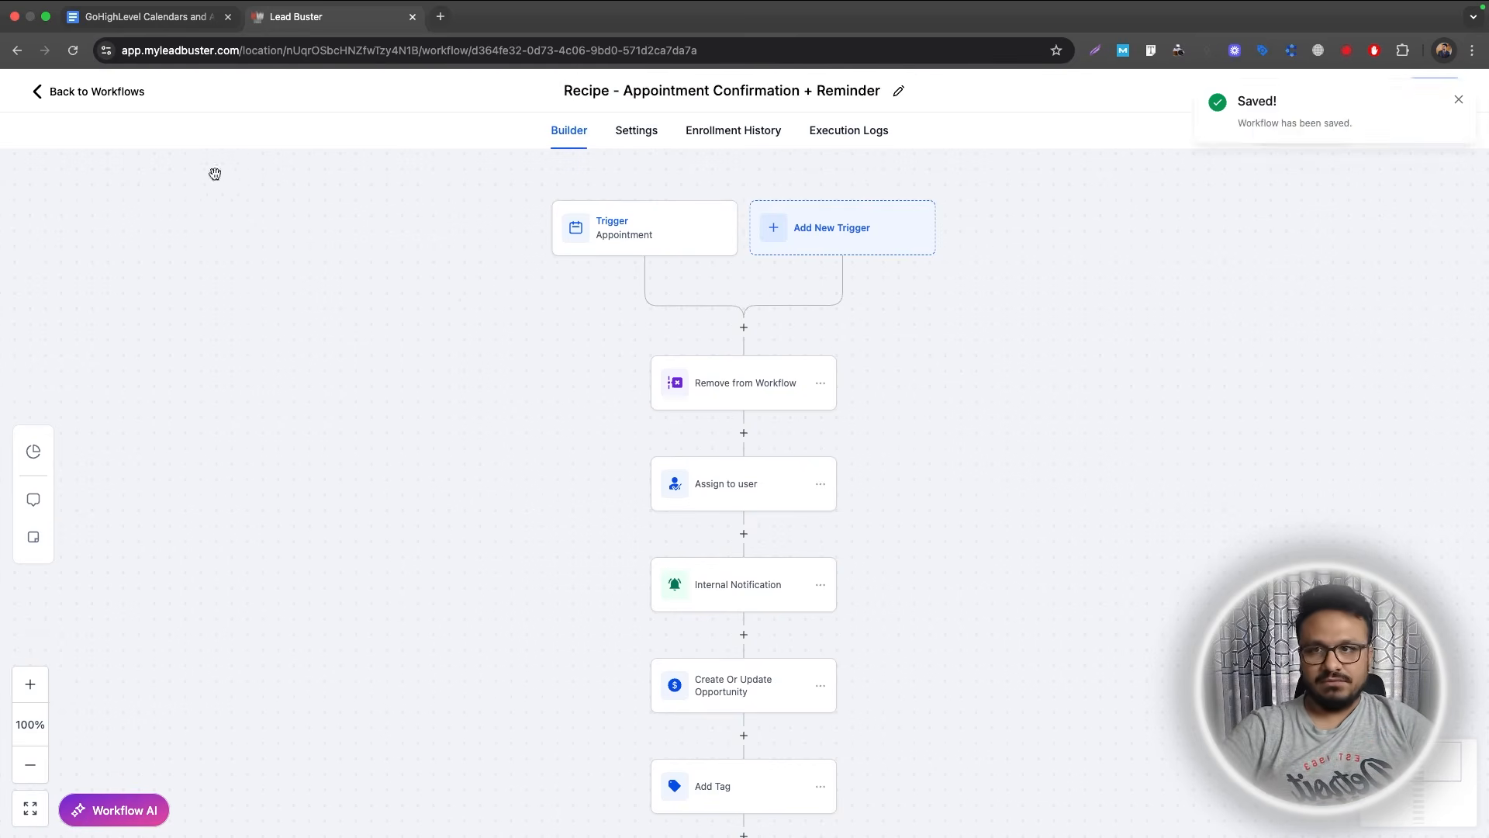
{"action": "left_click", "coordinate": [123, 97]}
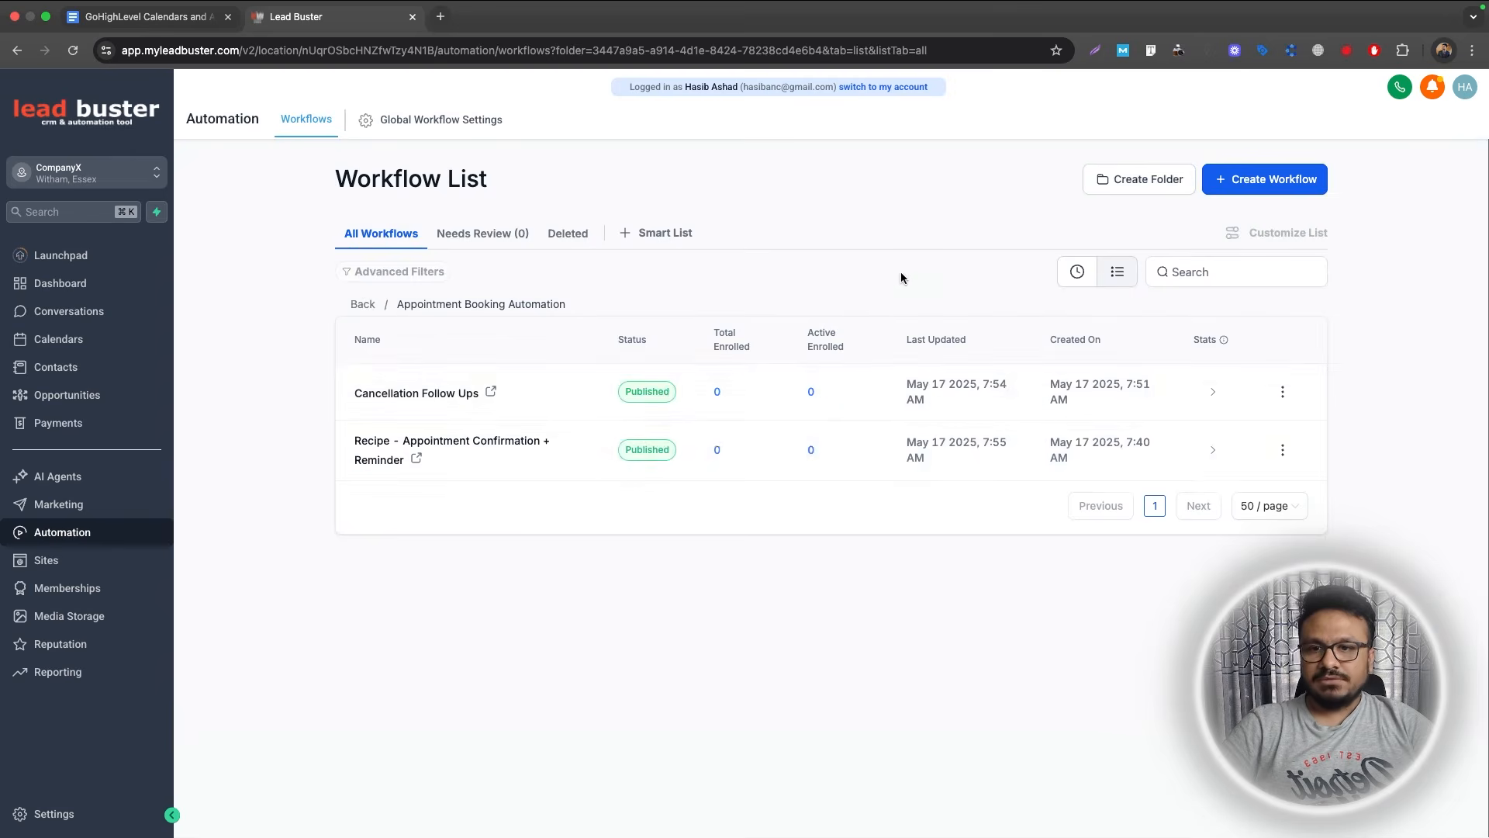
Duplicate the Cancellation Follow Ups workflow as 'No-Show Follow Ups'.
{"action": "left_click", "coordinate": [1282, 391]}
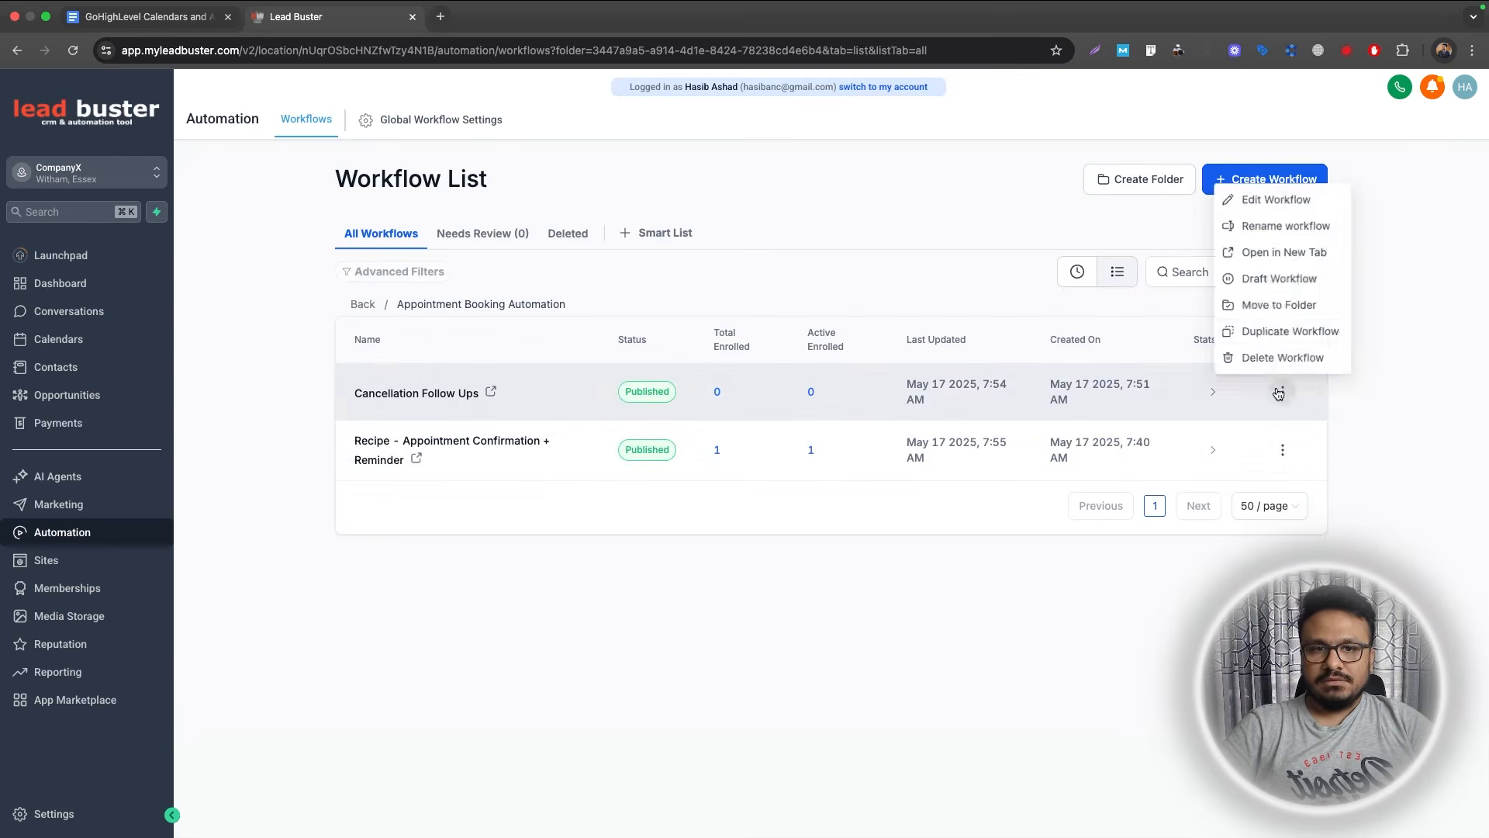
{"action": "left_click", "coordinate": [1276, 330]}
{"action": "left_click", "coordinate": [752, 508]}
{"action": "key", "text": "super+shift+Left"}
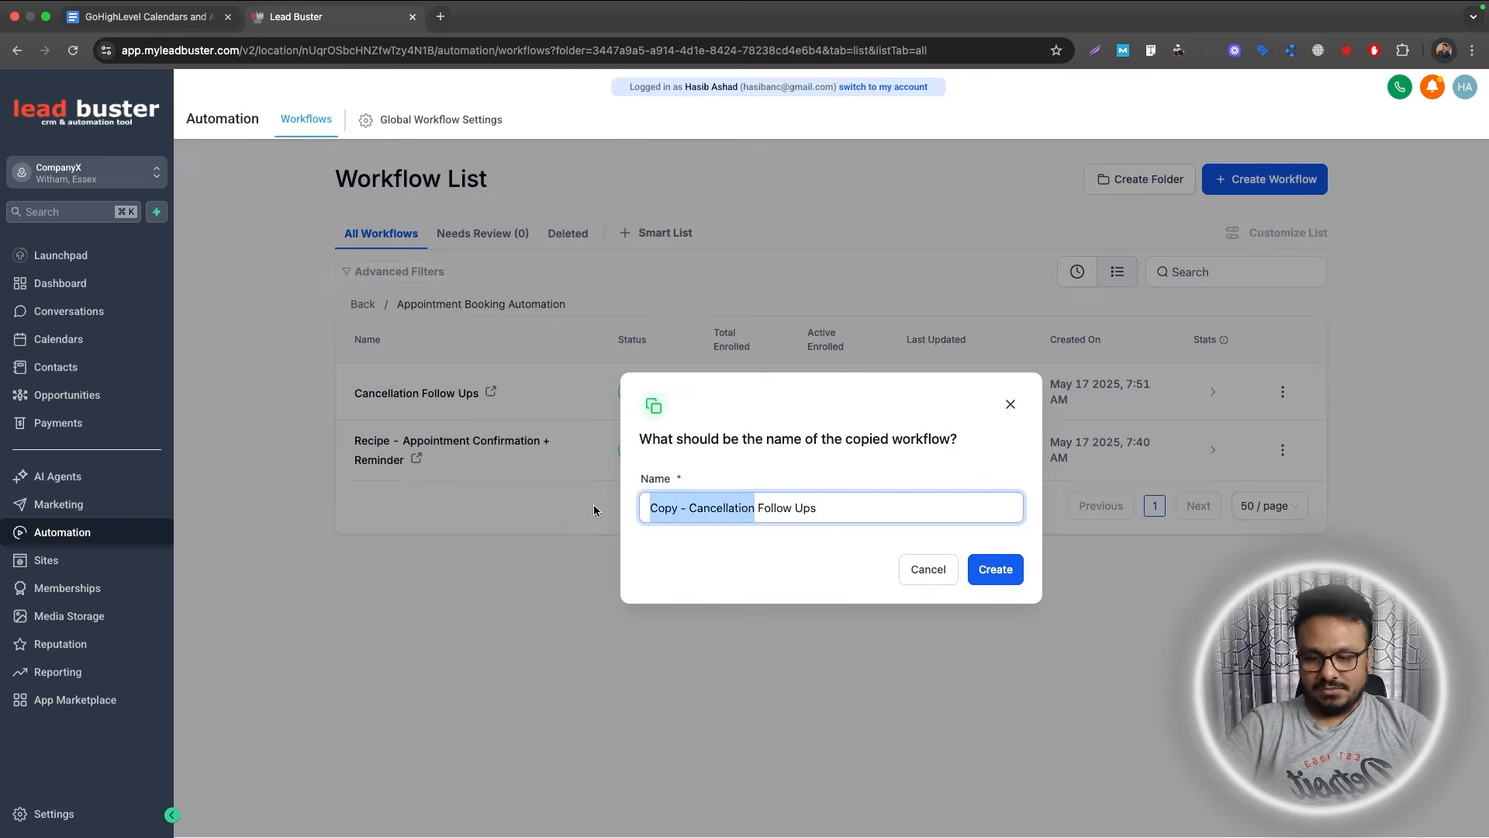
{"action": "type", "text": "No-Show"}
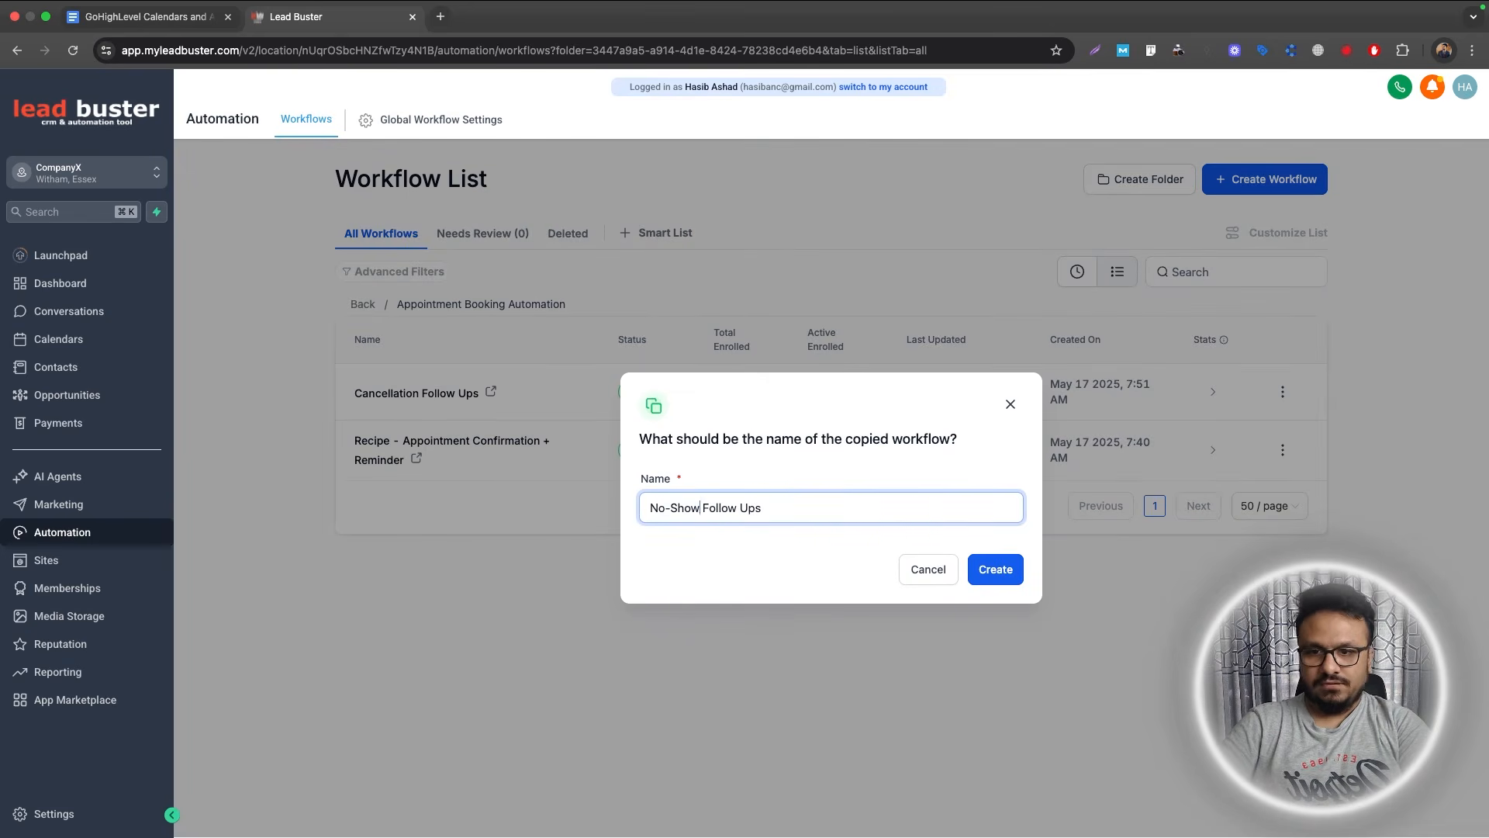
{"action": "left_click", "coordinate": [1015, 580]}
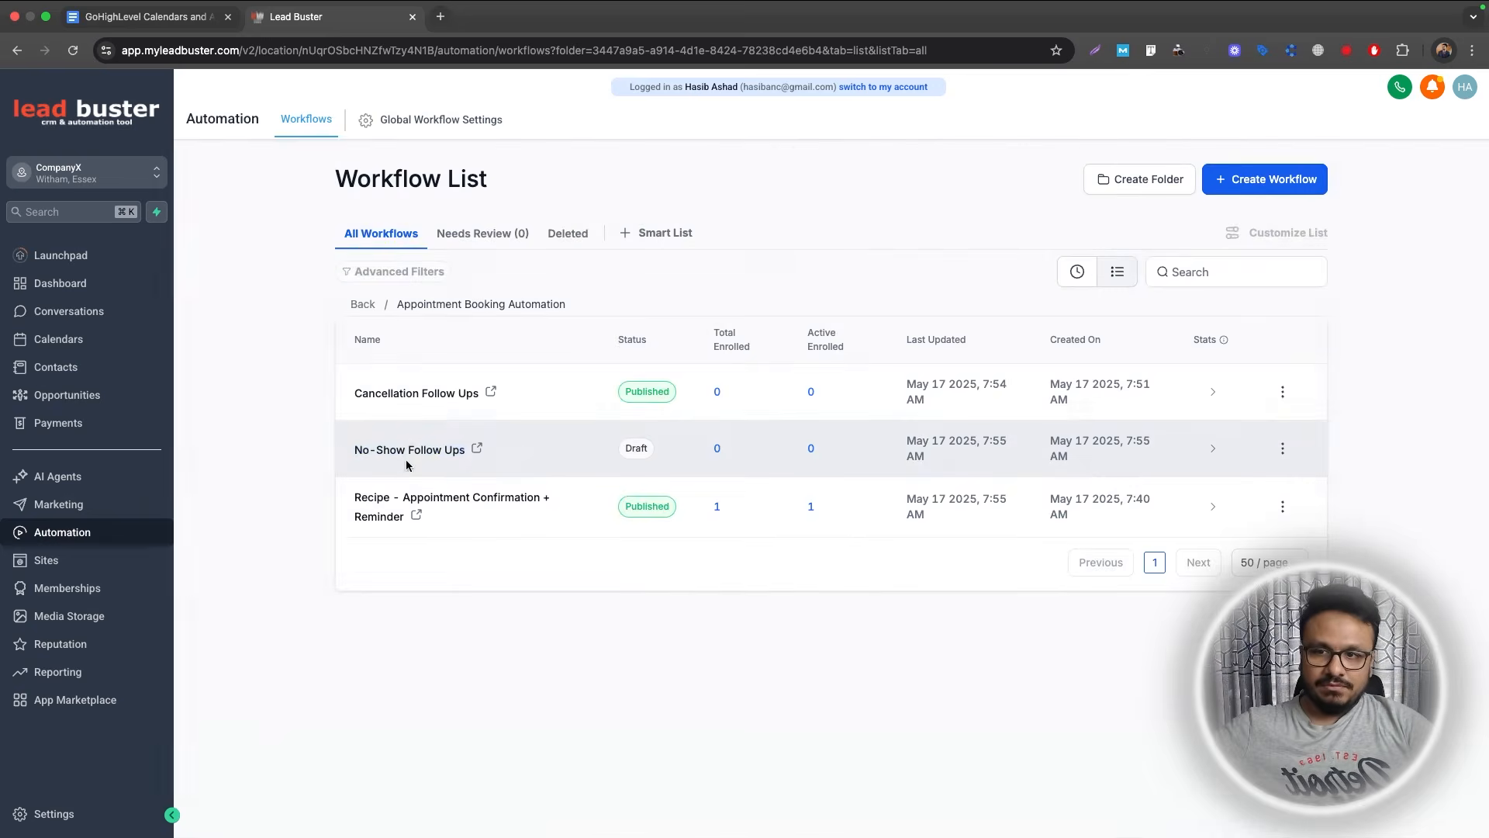
Set the No-Show Follow Ups trigger to fire on No-show appointment status.
{"action": "left_click", "coordinate": [408, 458]}
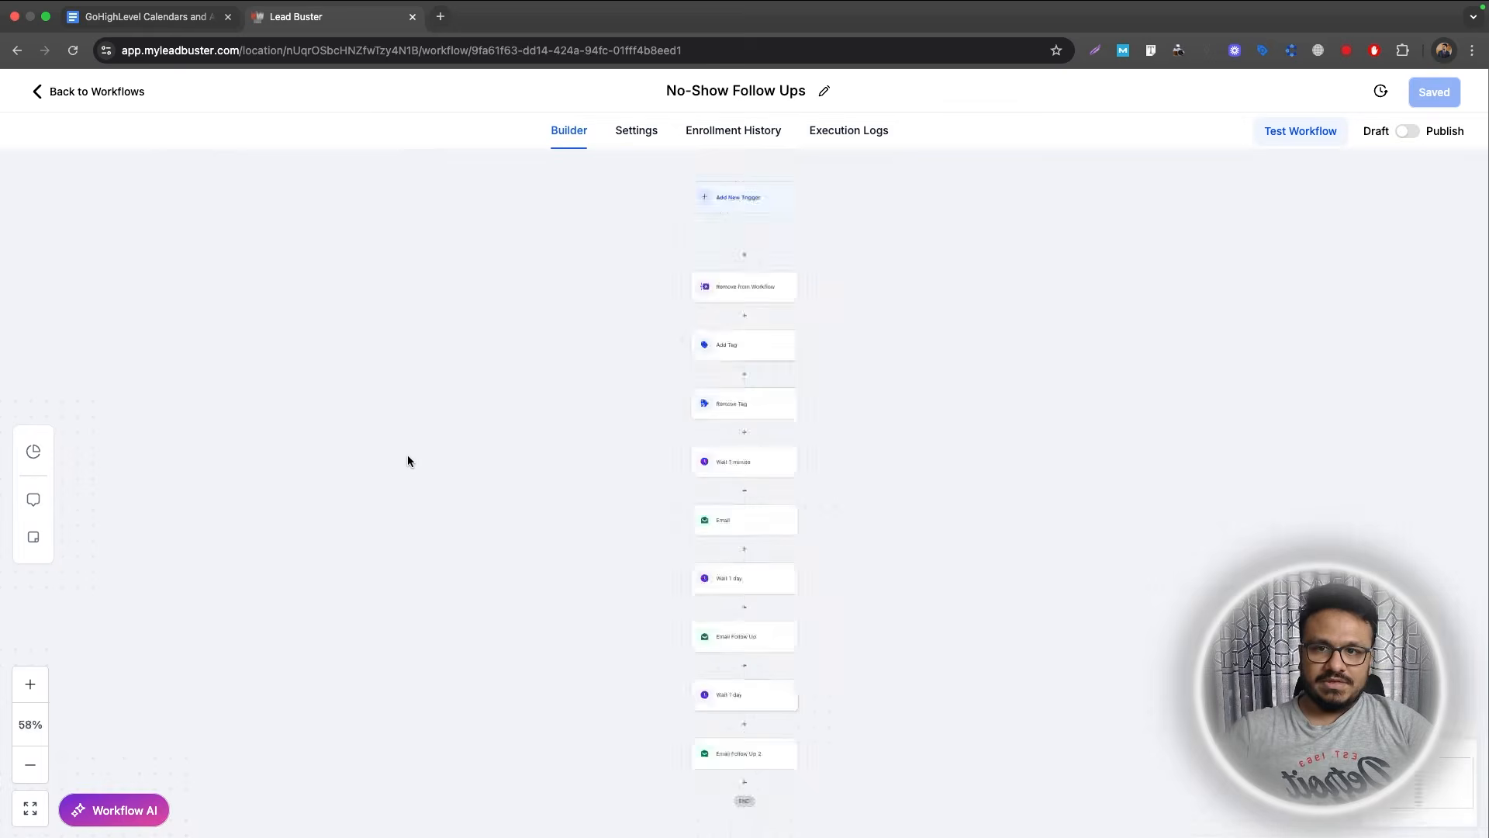
{"action": "left_click", "coordinate": [687, 233]}
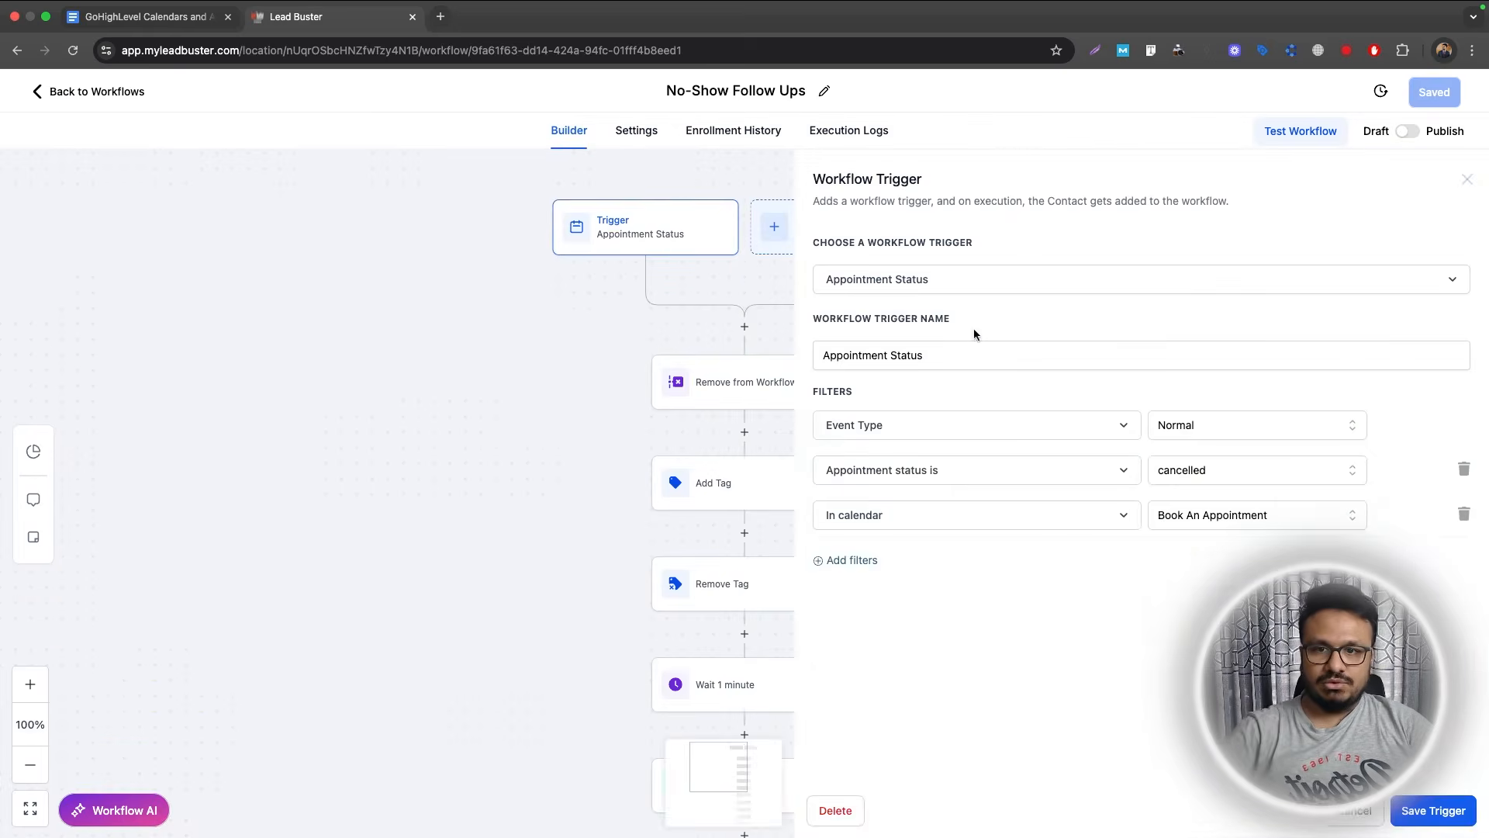
{"action": "left_click", "coordinate": [1187, 476]}
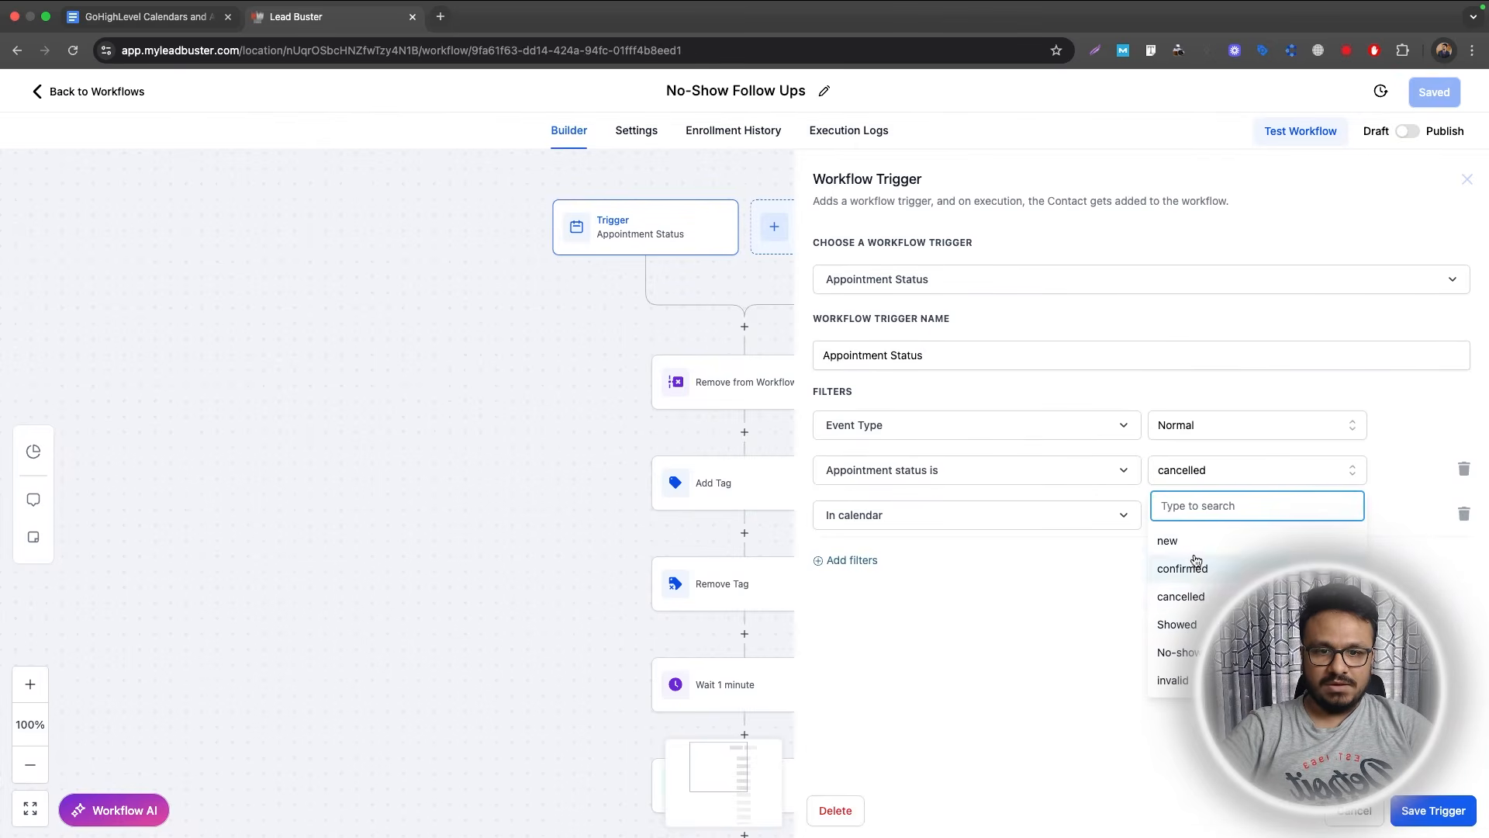
{"action": "left_click", "coordinate": [1189, 651]}
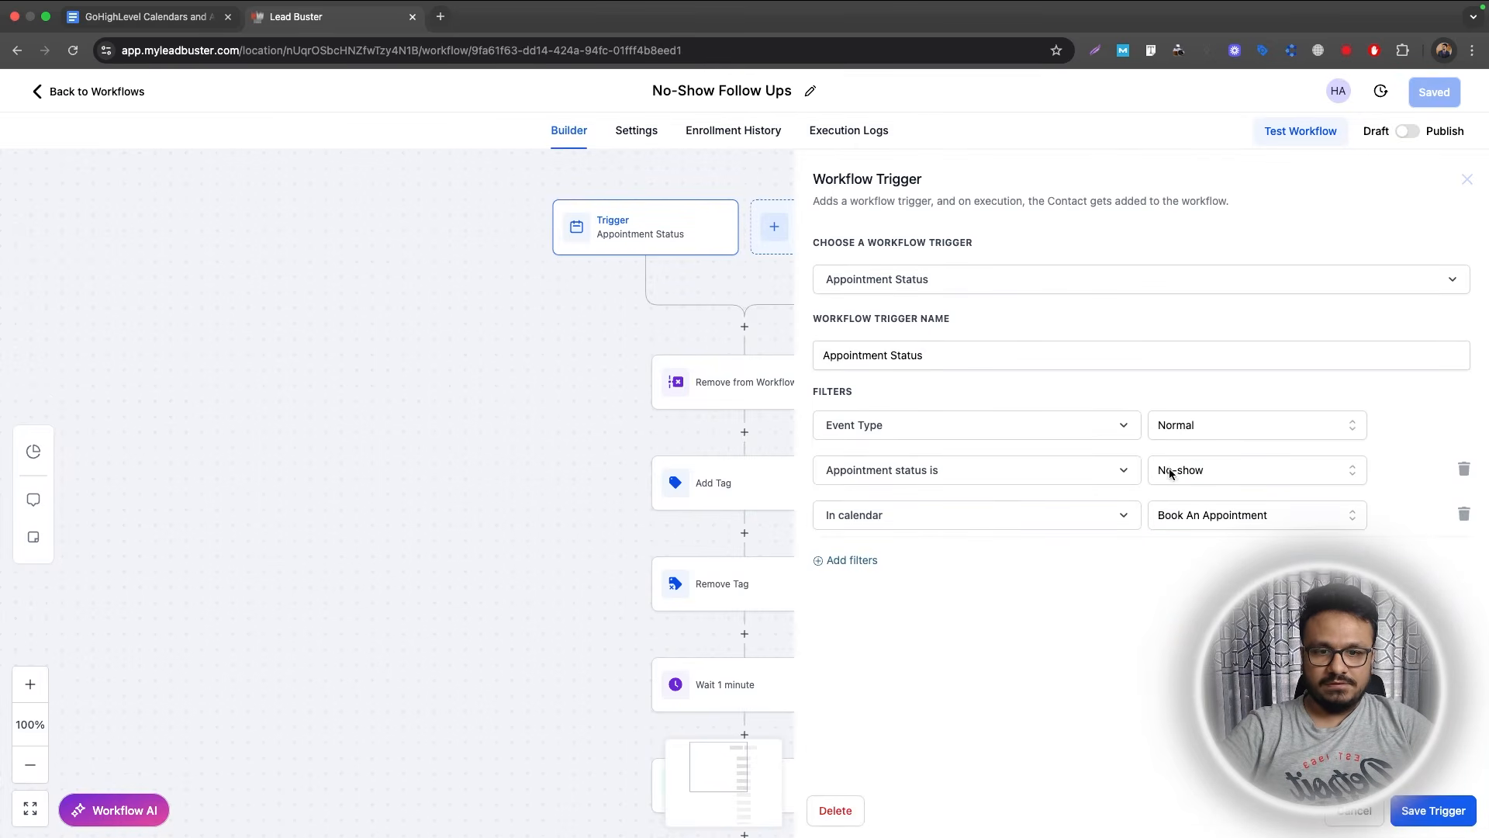
{"action": "left_click", "coordinate": [1446, 812]}
Replace the cancelled_appointment tag in the Add Tag step with a new no_show tag.
{"action": "scroll", "coordinate": [828, 512], "scroll_direction": "down", "scroll_amount": 2}
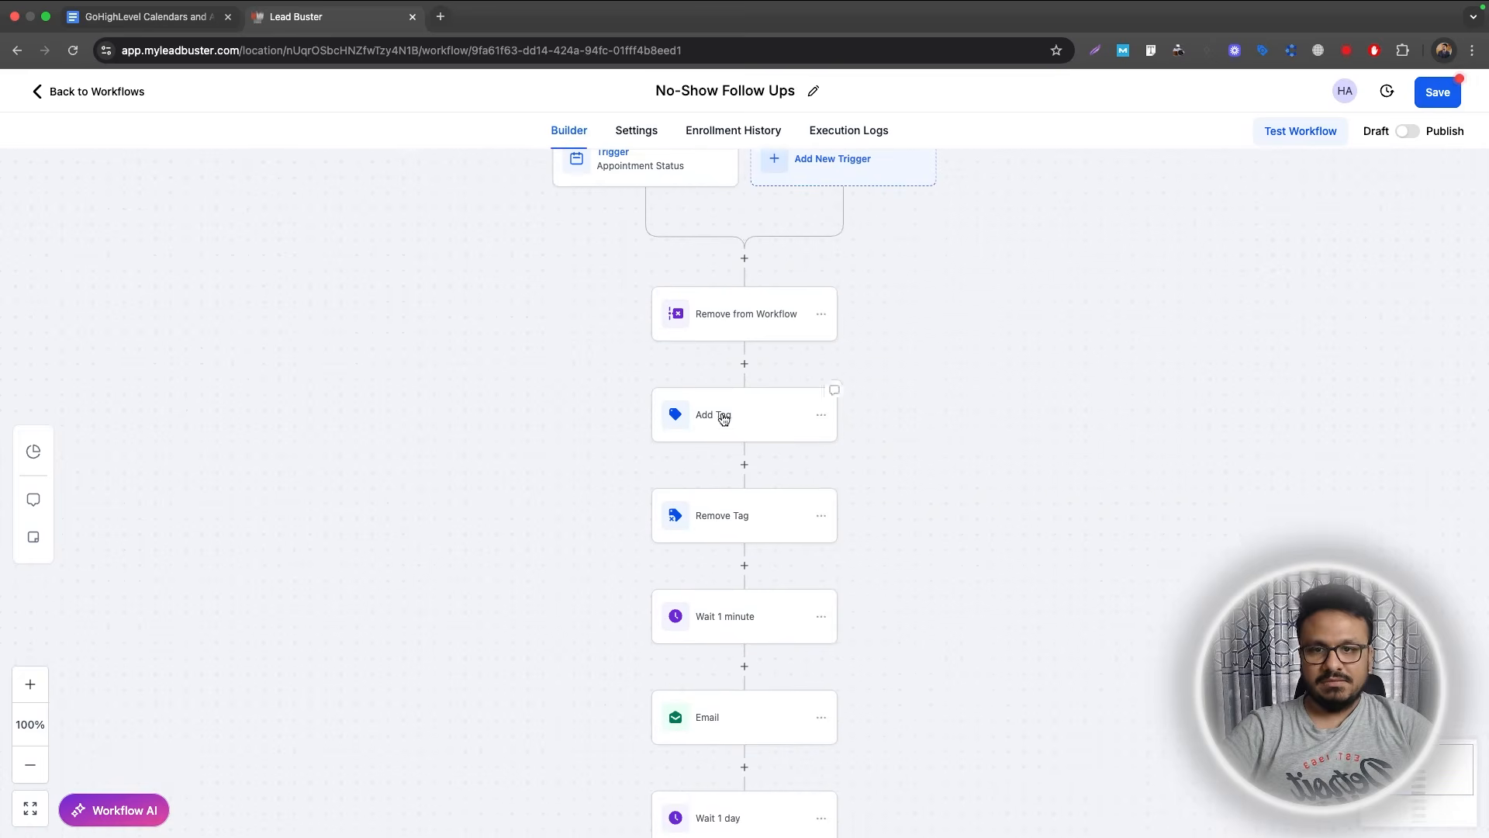
{"action": "left_click", "coordinate": [721, 415]}
{"action": "left_click", "coordinate": [1205, 341]}
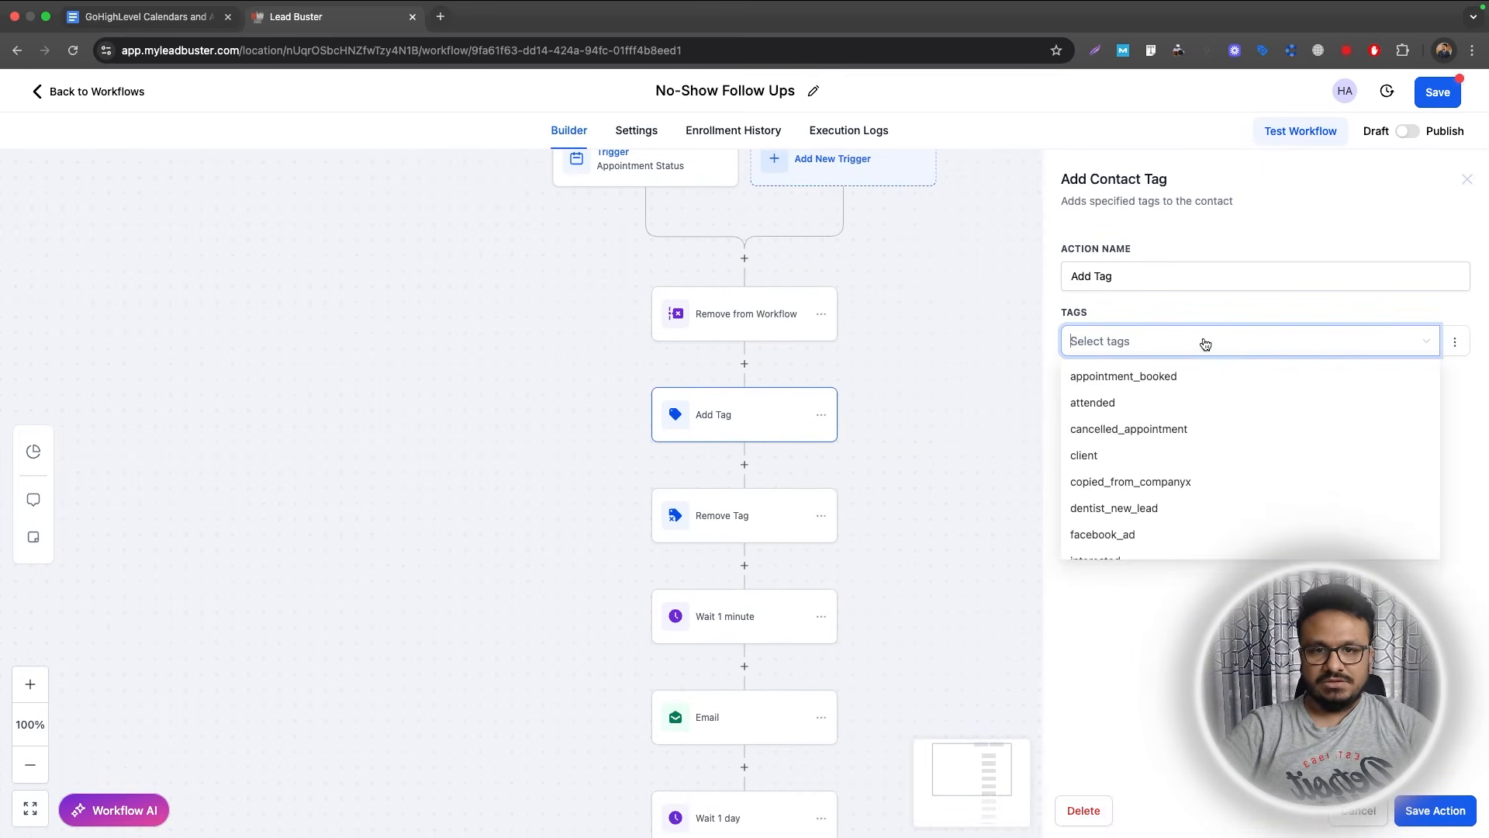
{"action": "type", "text": "no_show"}
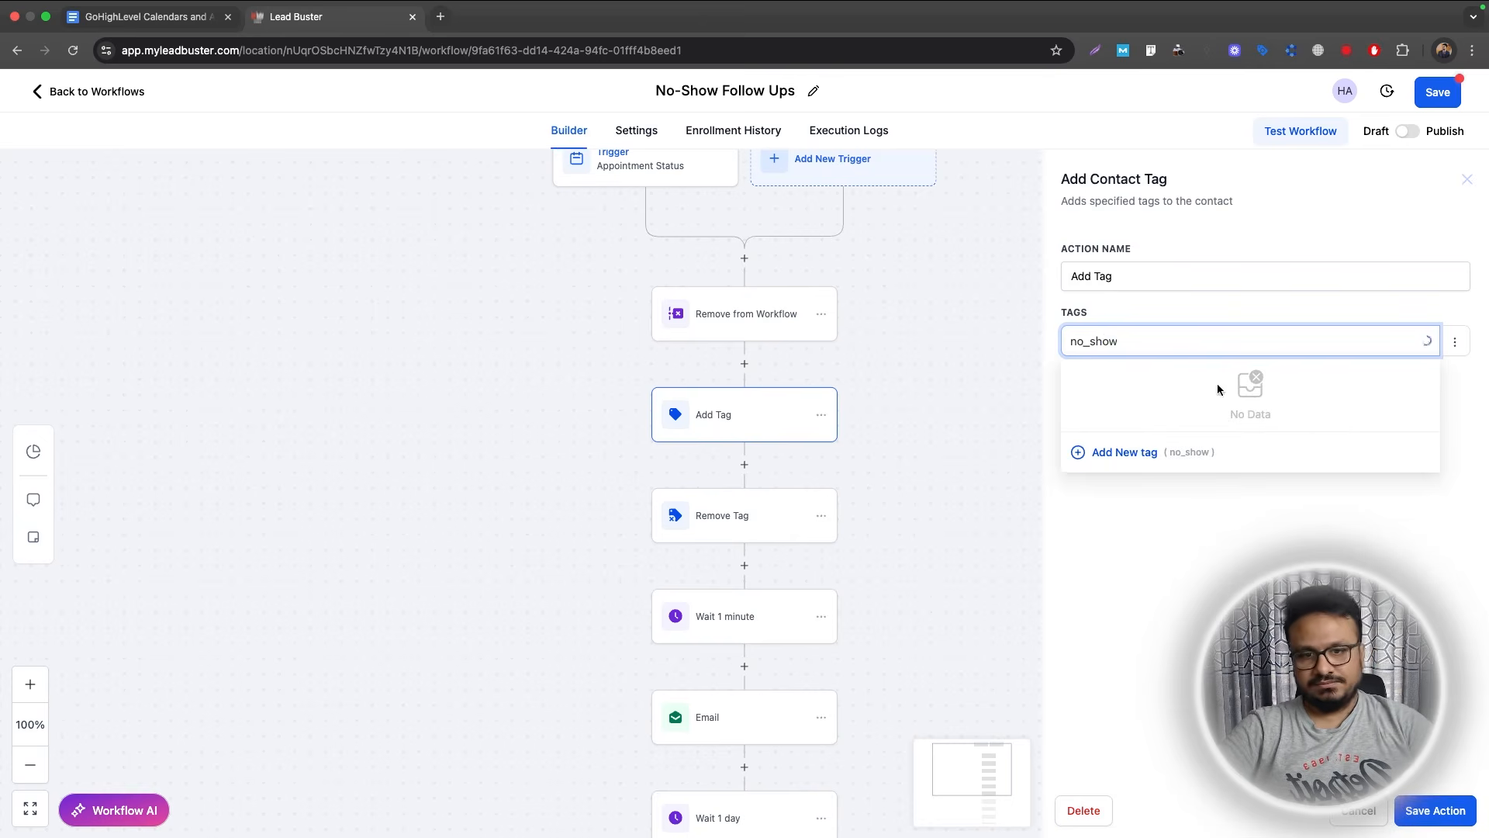
{"action": "left_click", "coordinate": [1132, 452]}
{"action": "left_click", "coordinate": [1435, 809]}
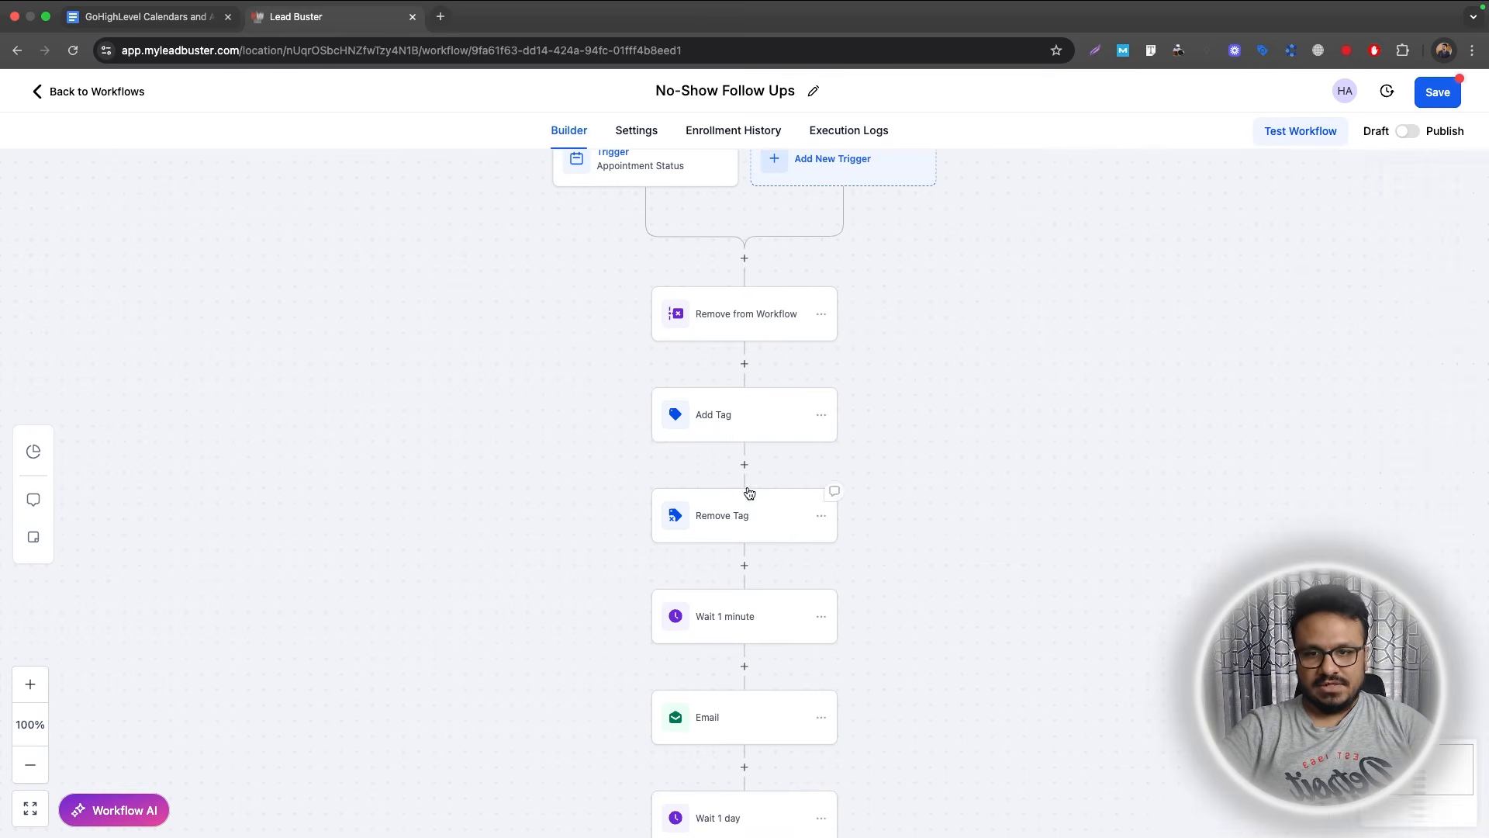
Publish and save the No-Show Follow Ups workflow, then return to the course outline document.
{"action": "scroll", "coordinate": [747, 492], "scroll_direction": "down", "scroll_amount": 5}
{"action": "scroll", "coordinate": [747, 496], "scroll_direction": "down", "scroll_amount": 10}
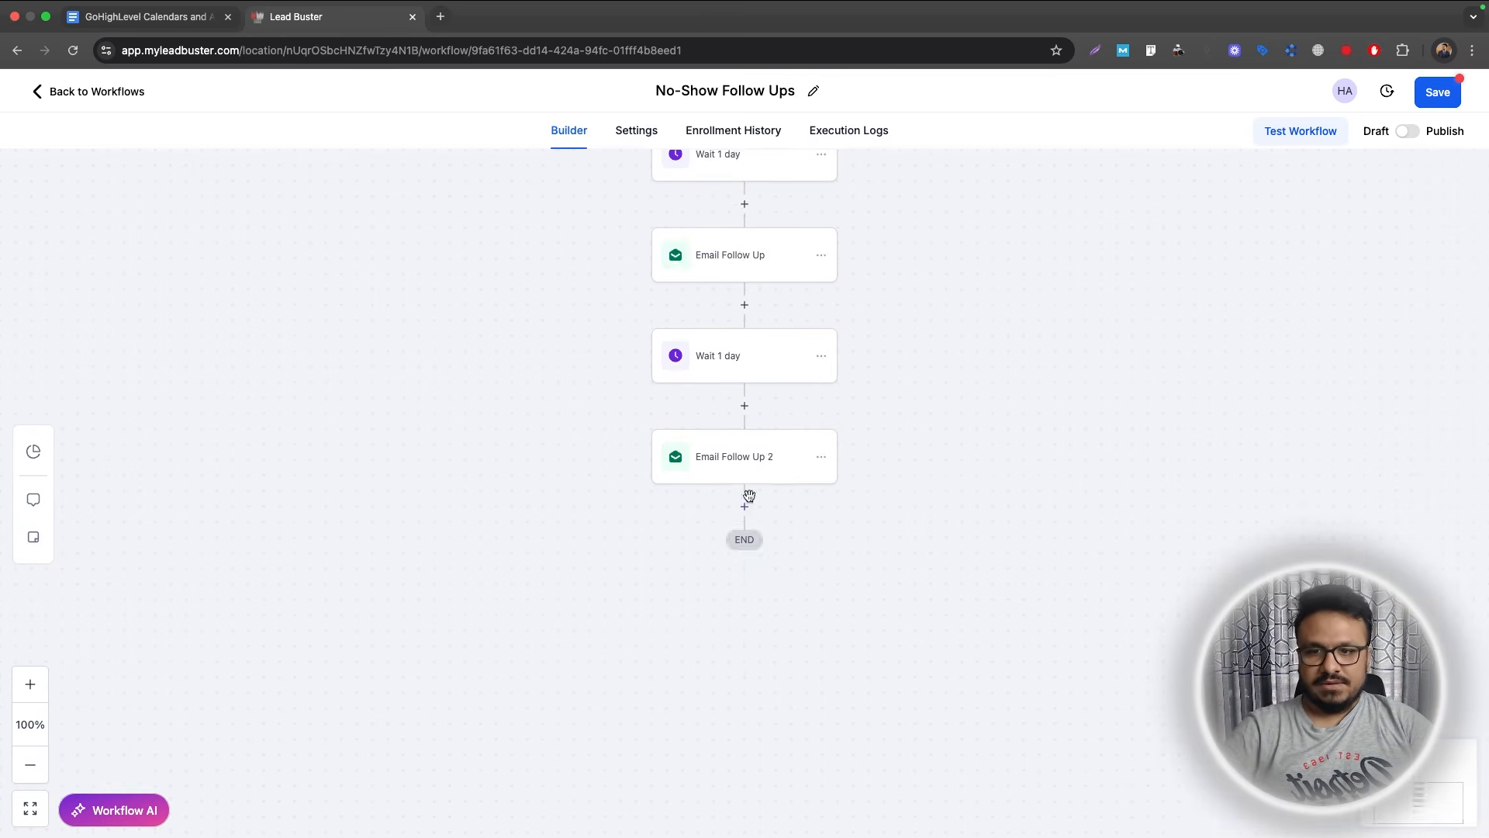
{"action": "left_click", "coordinate": [1408, 133]}
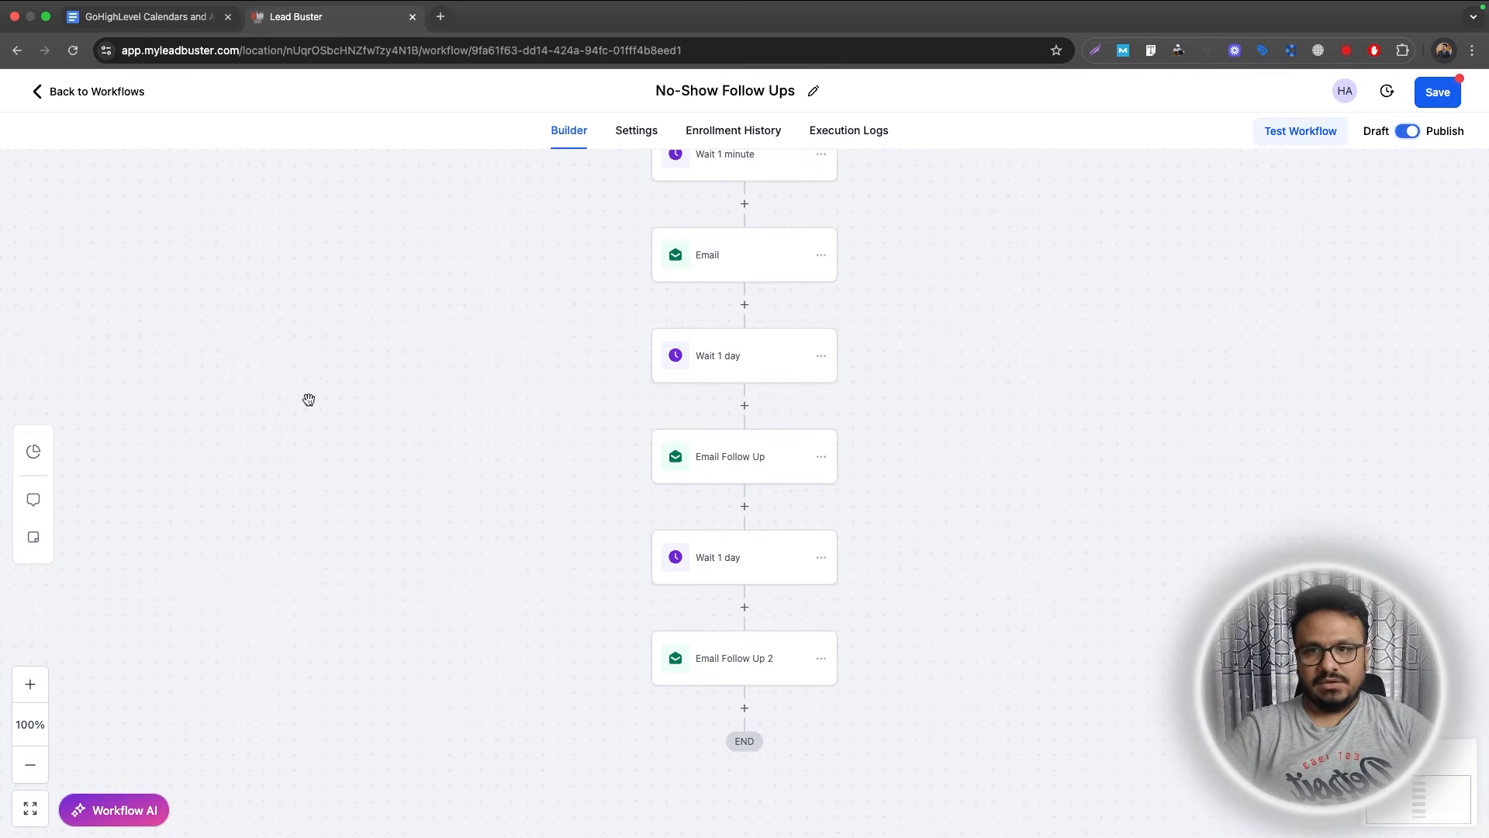
{"action": "left_click", "coordinate": [1439, 95]}
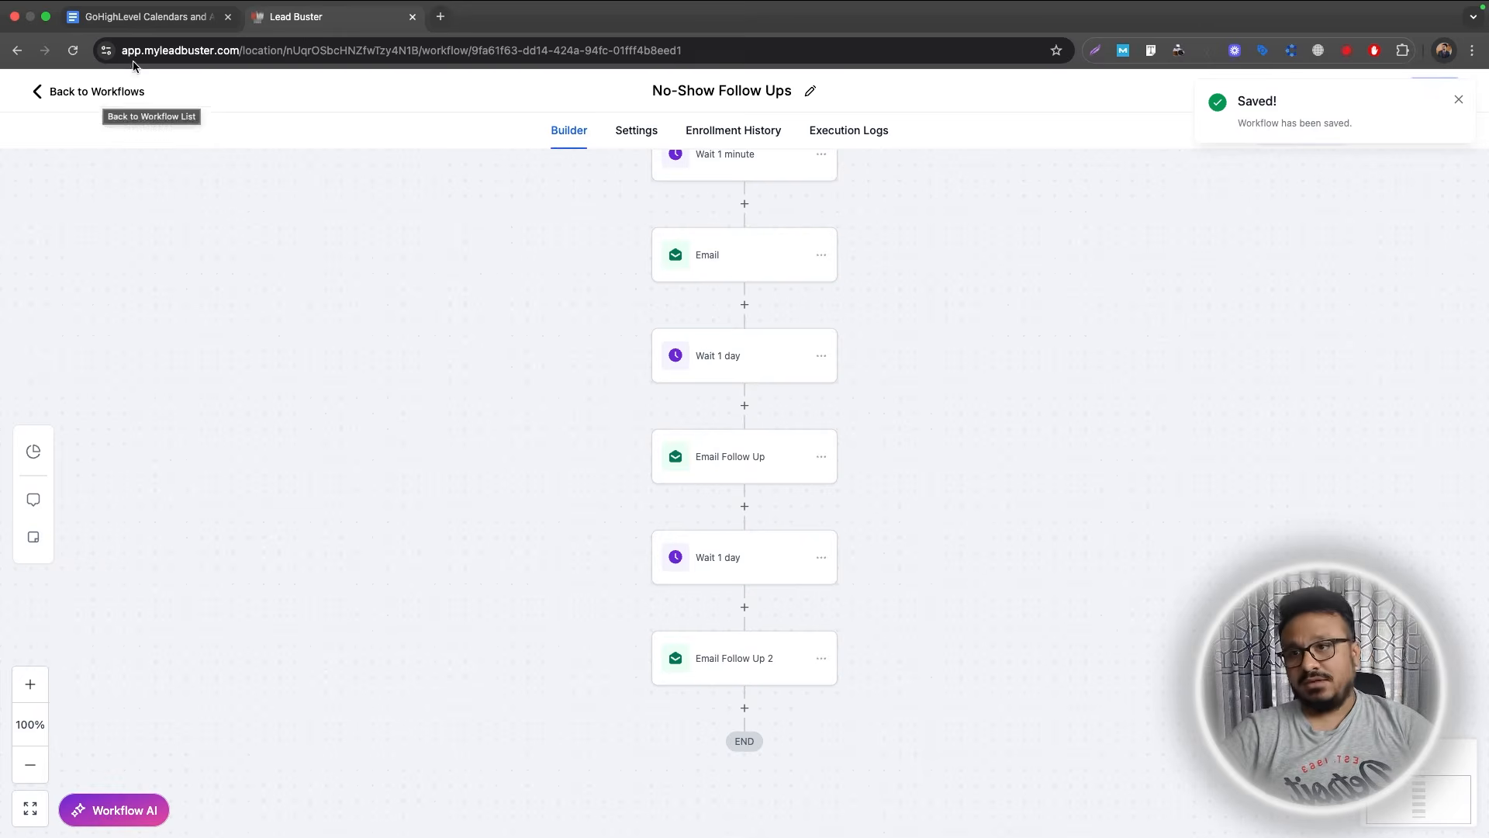
{"action": "left_click", "coordinate": [145, 17]}
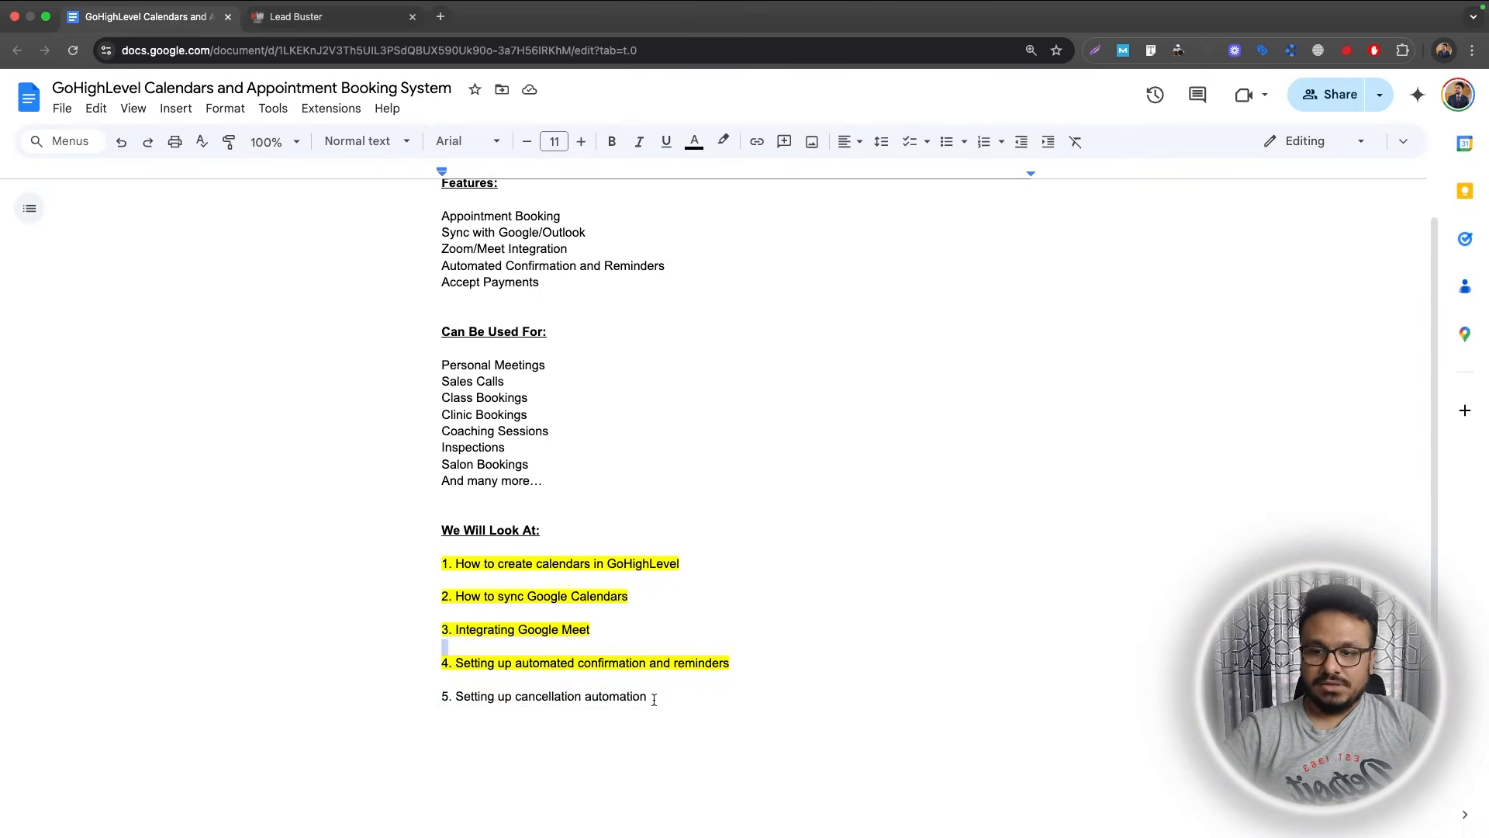
Highlight outline line 5, 'Setting up cancellation automation', in yellow.
{"action": "left_click_drag", "start_coordinate": [655, 695], "coordinate": [365, 695]}
{"action": "left_click", "coordinate": [730, 147]}
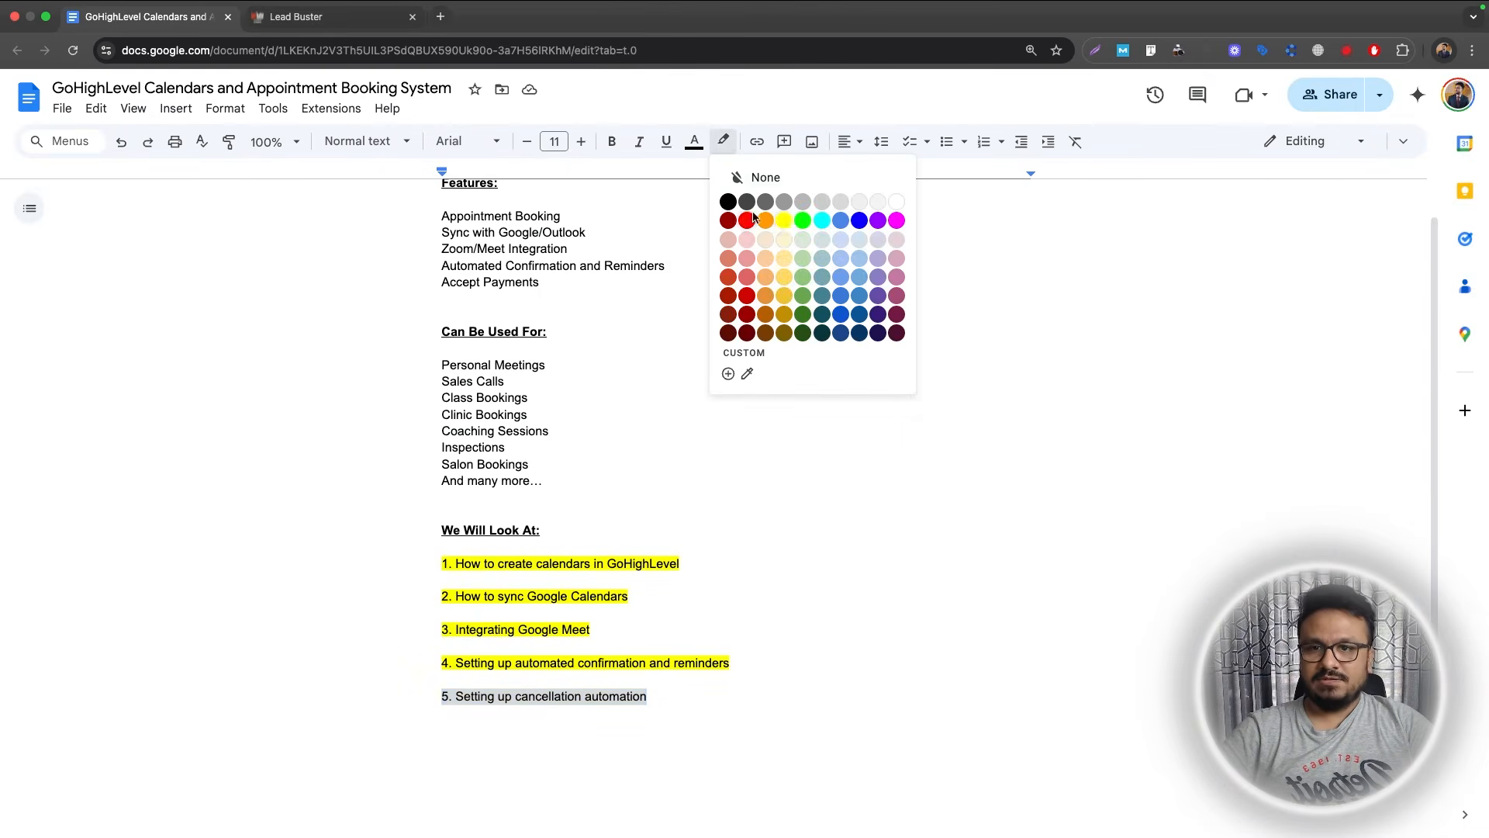
{"action": "left_click", "coordinate": [780, 224]}
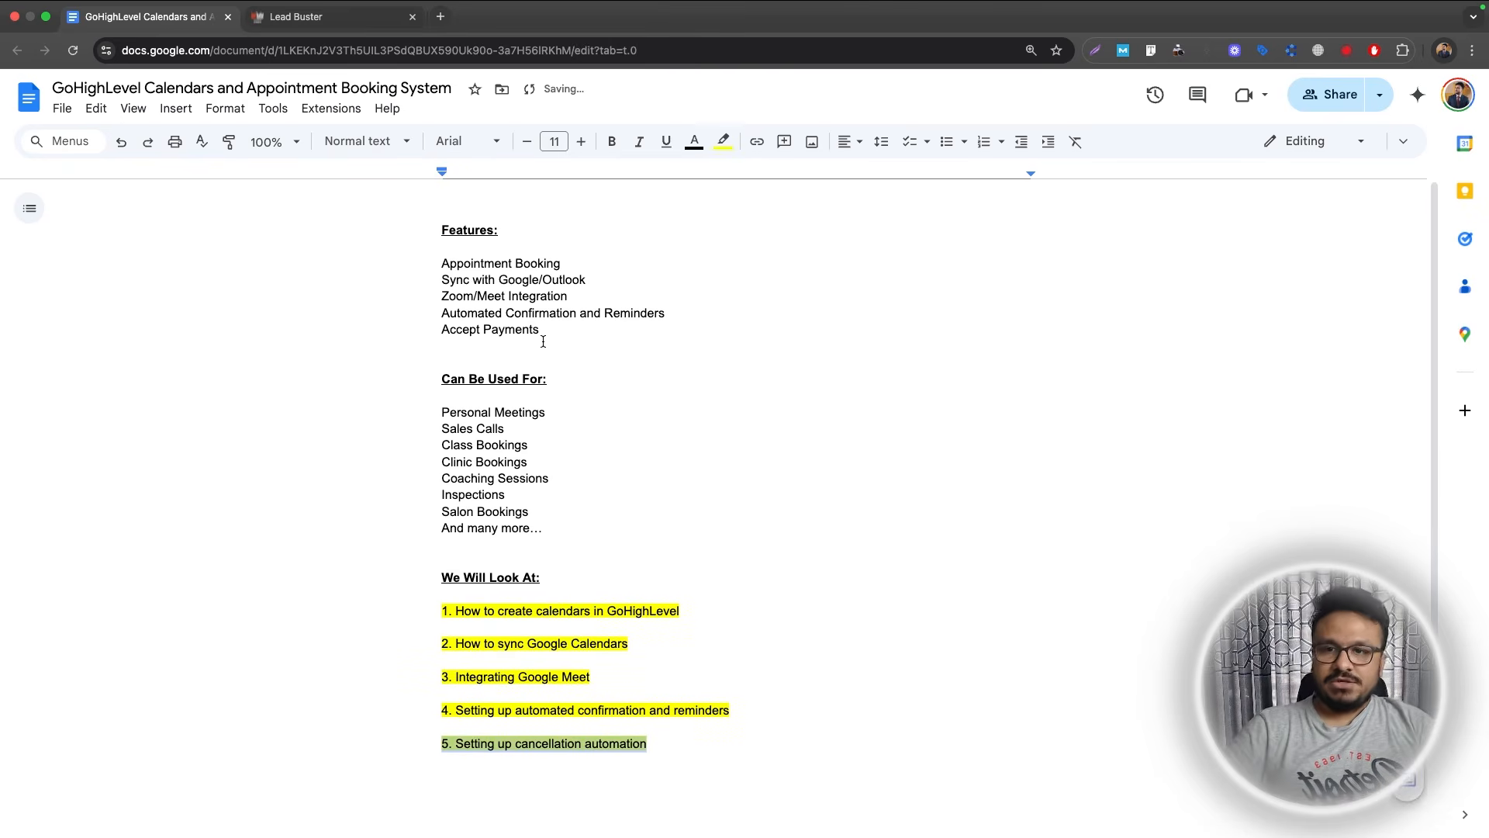